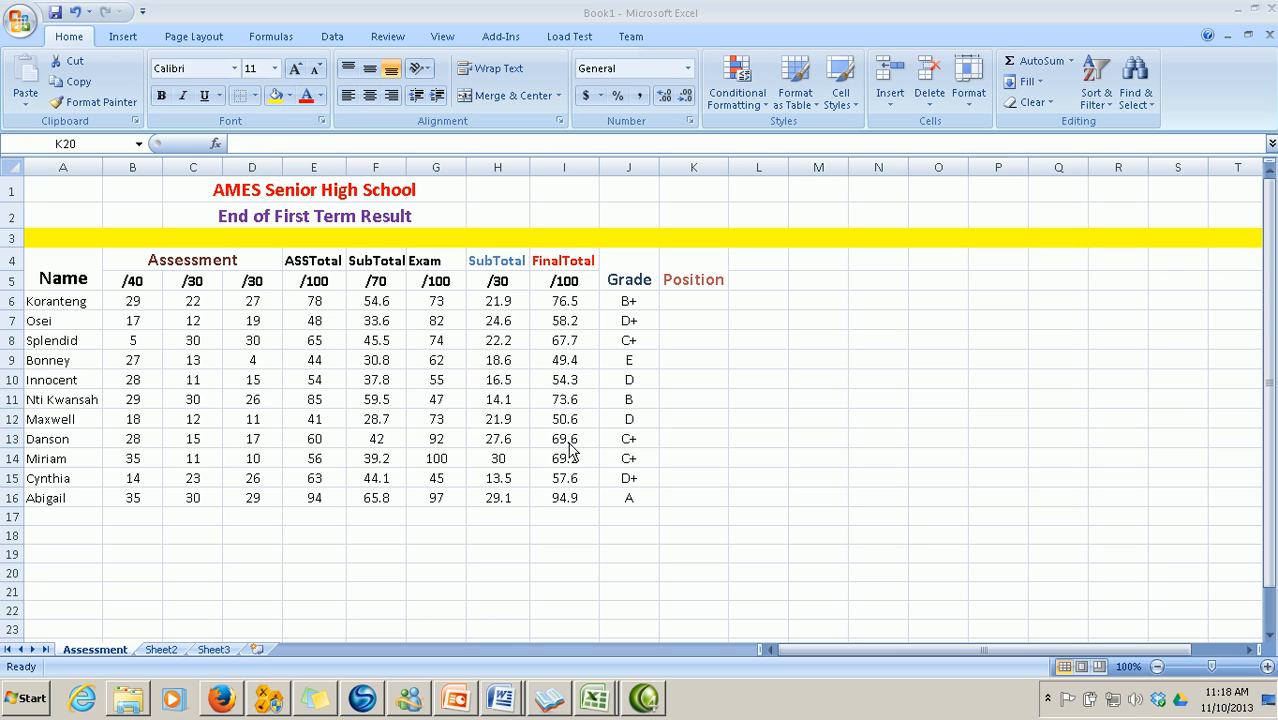
Enter =RANK(I6,$I$6:$I$16) in K6 to rank the first student's FinalTotal
scroll(590, 446, "down", 1)
scroll(591, 444, "down", 1)
scroll(591, 444, "up", 2)
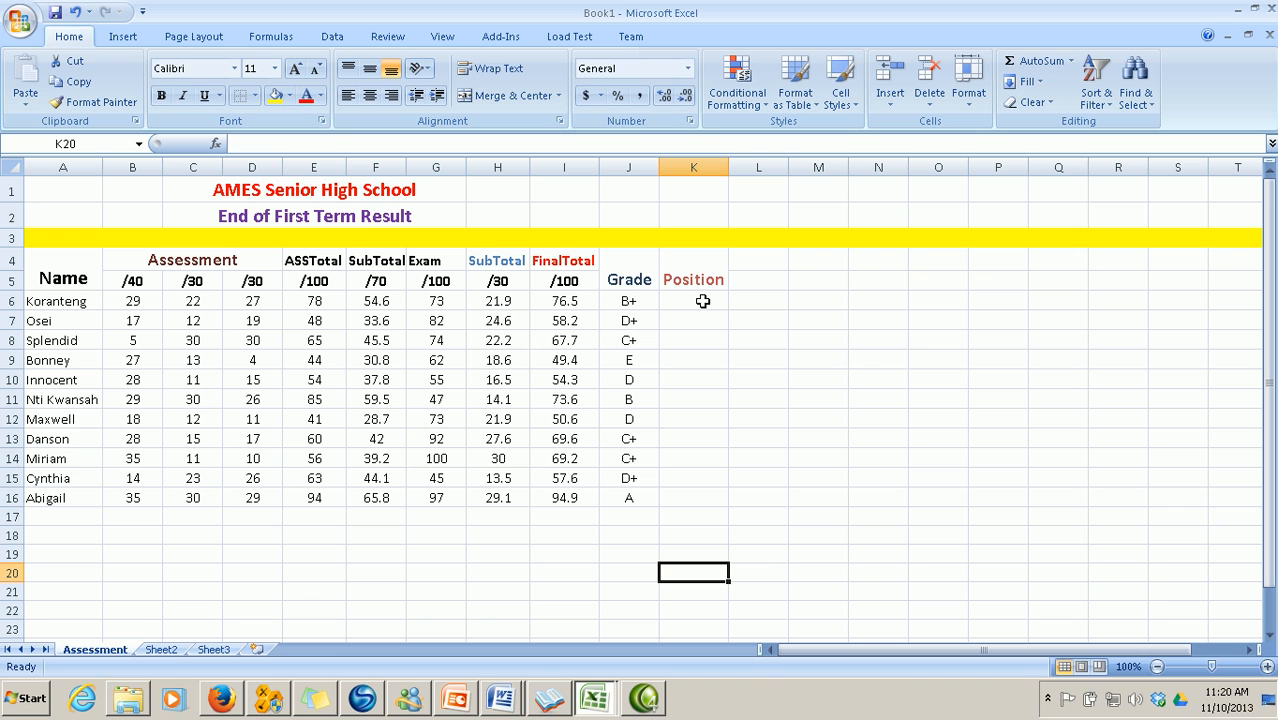
left_click(703, 302)
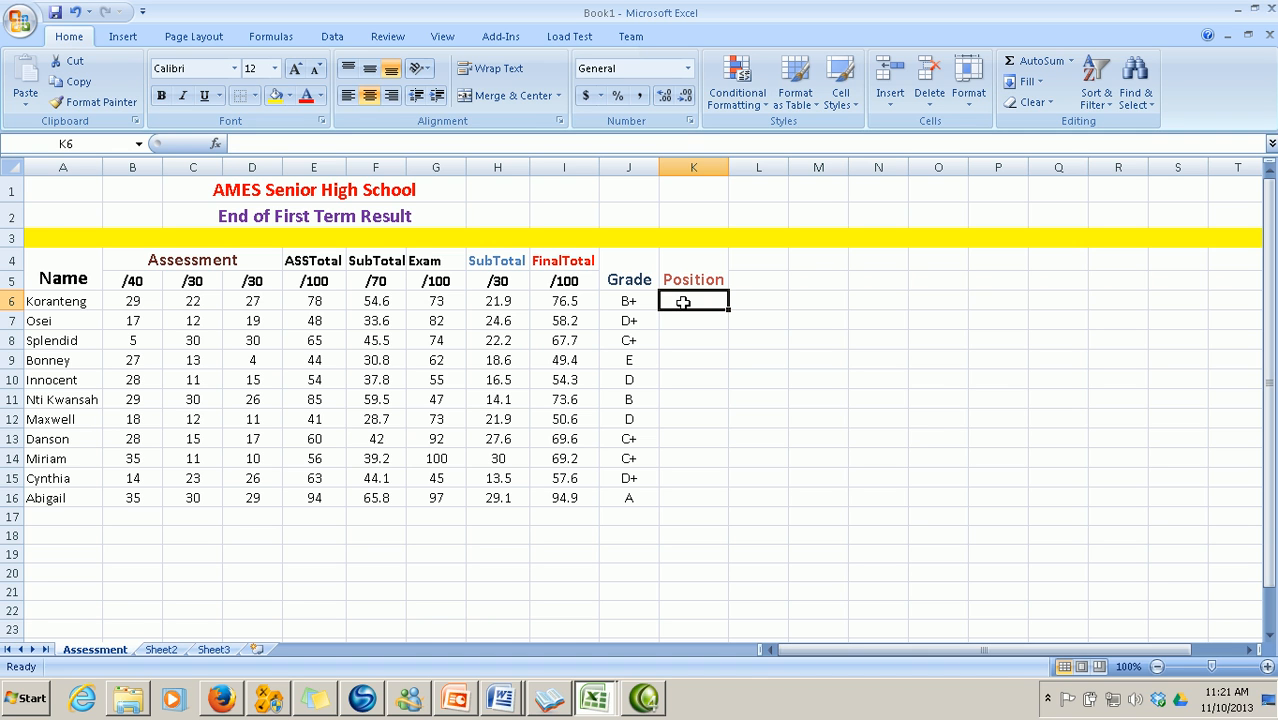
type("=")
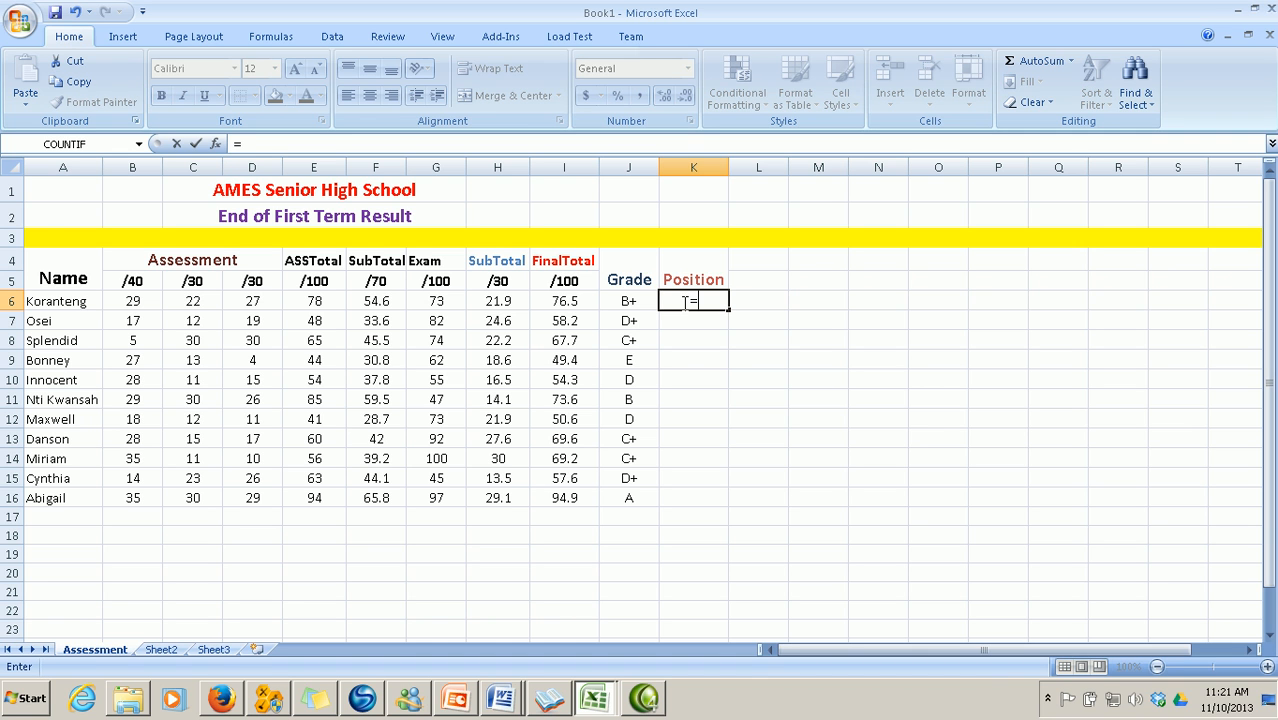
type("RA")
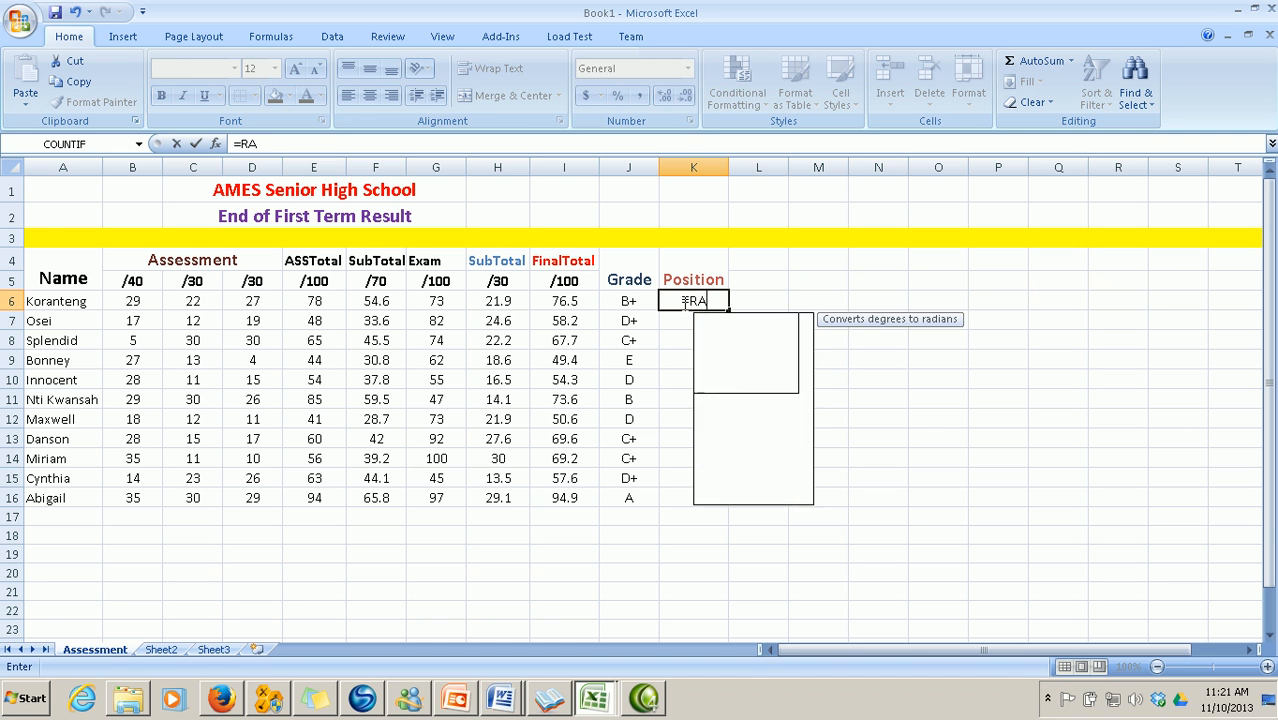
type("NK(")
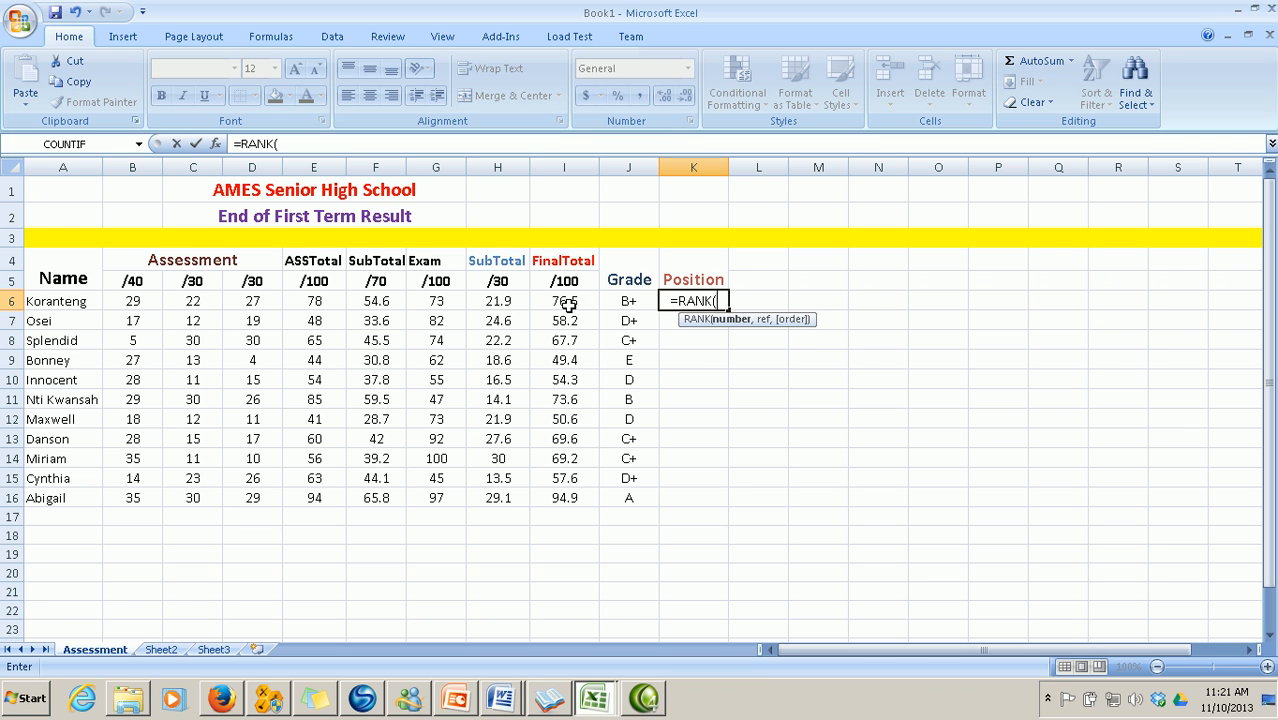
type("I6,")
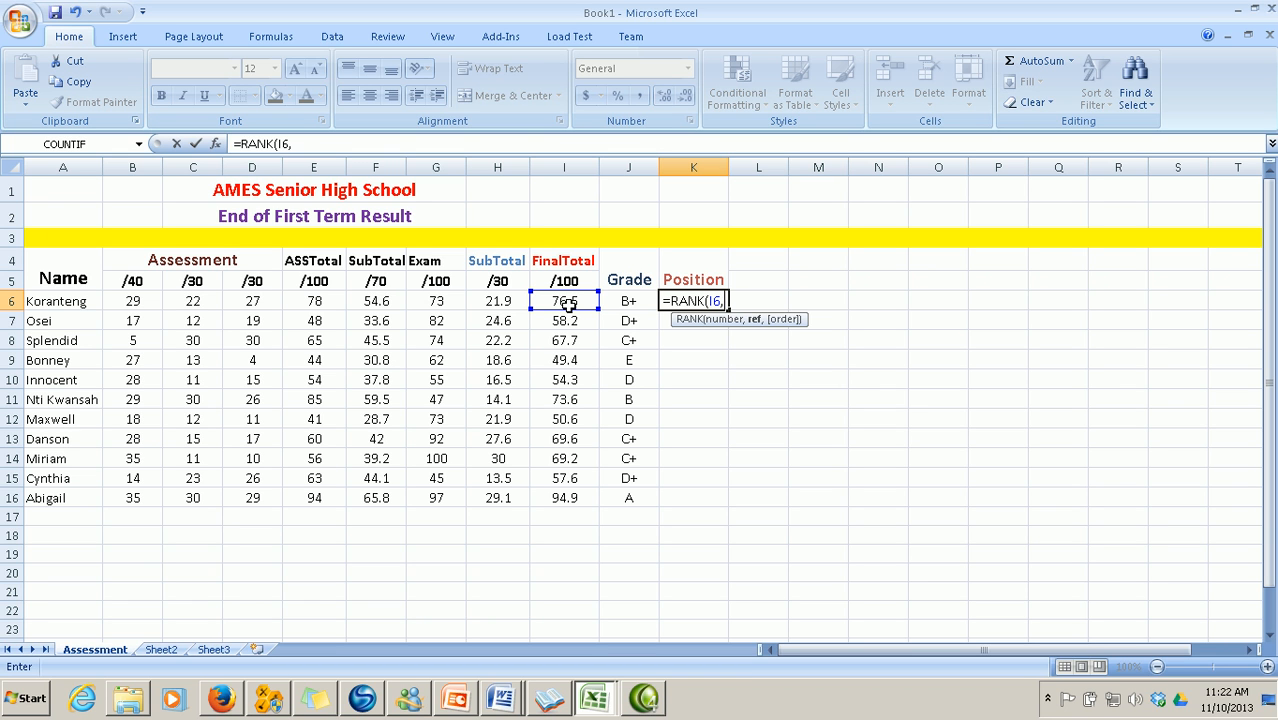
type("$")
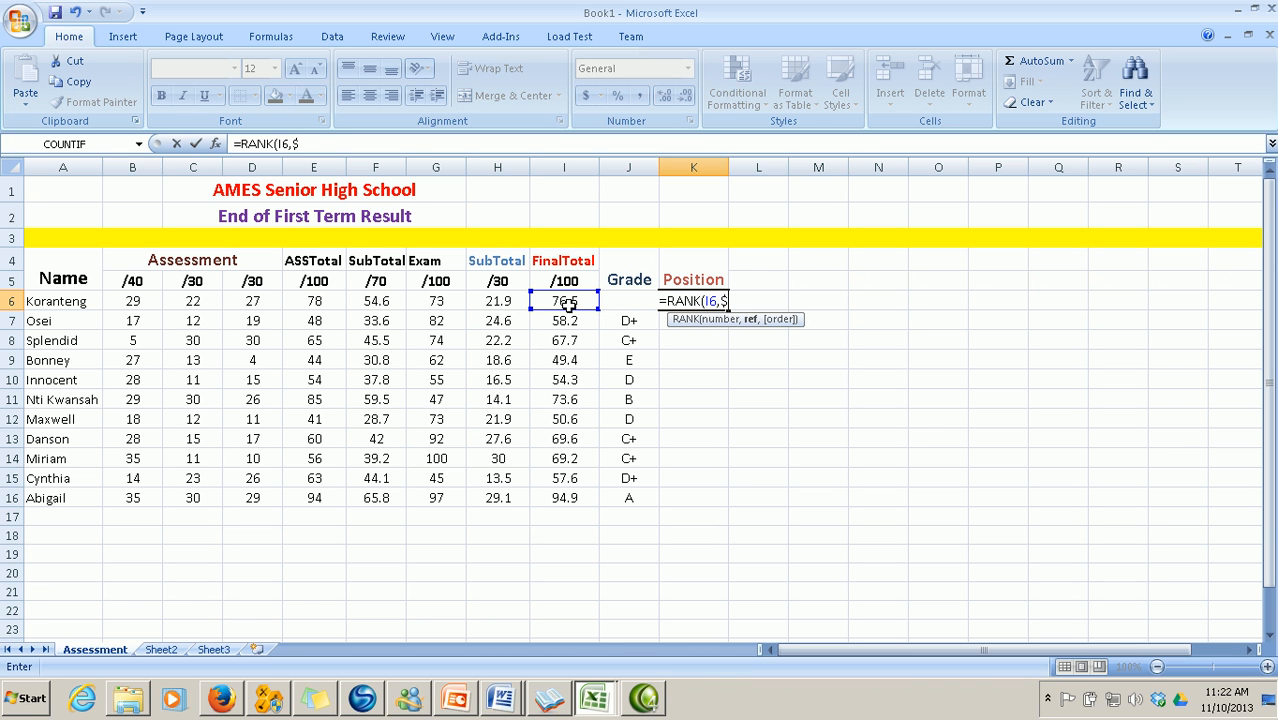
type("I$")
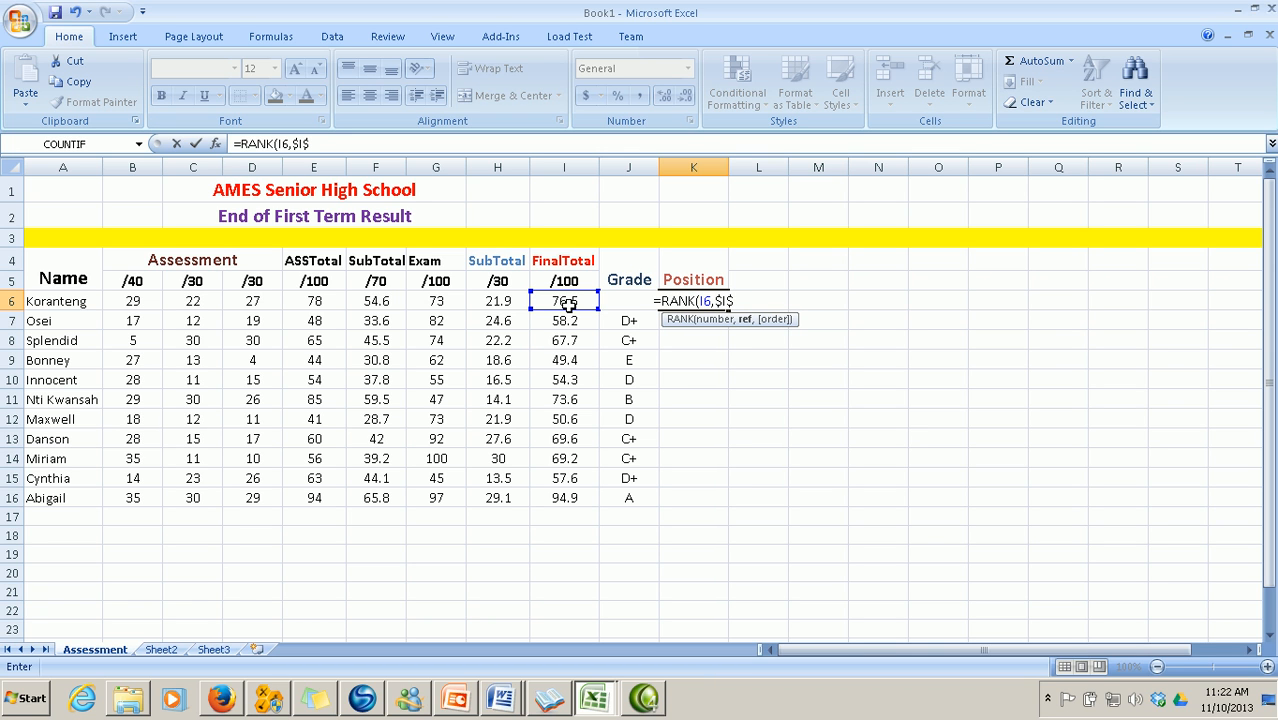
type("6")
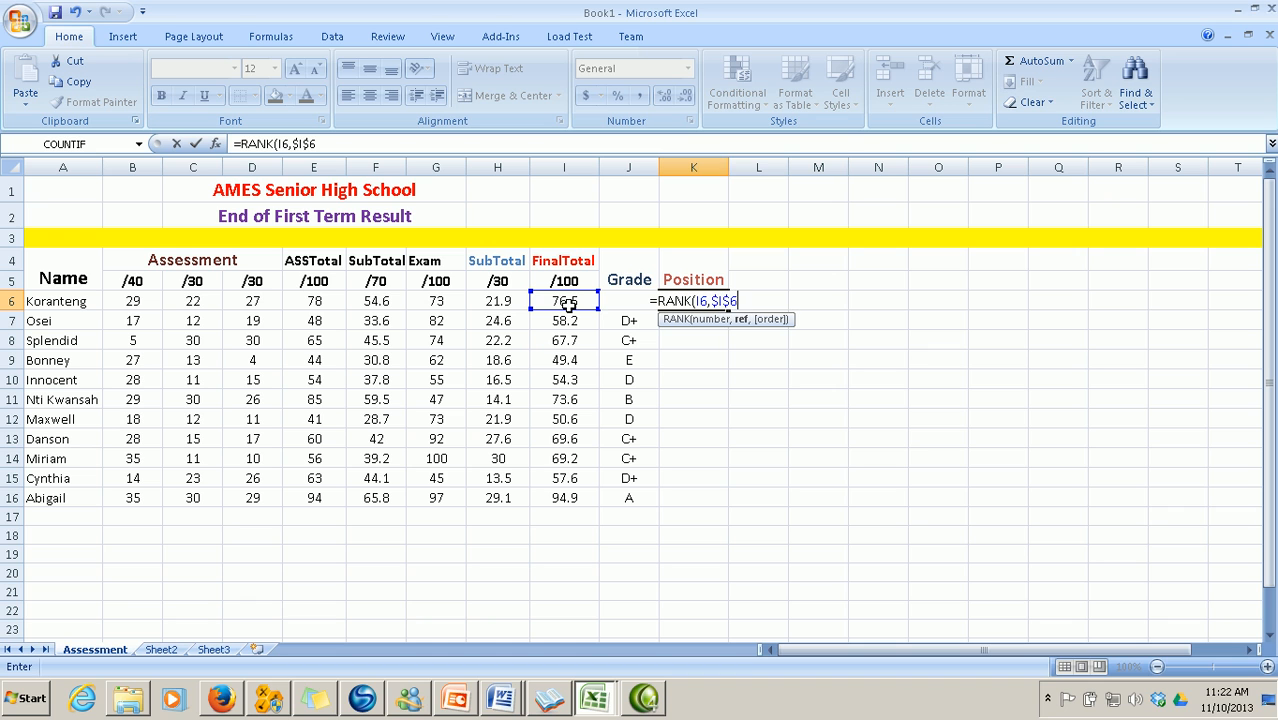
type(":")
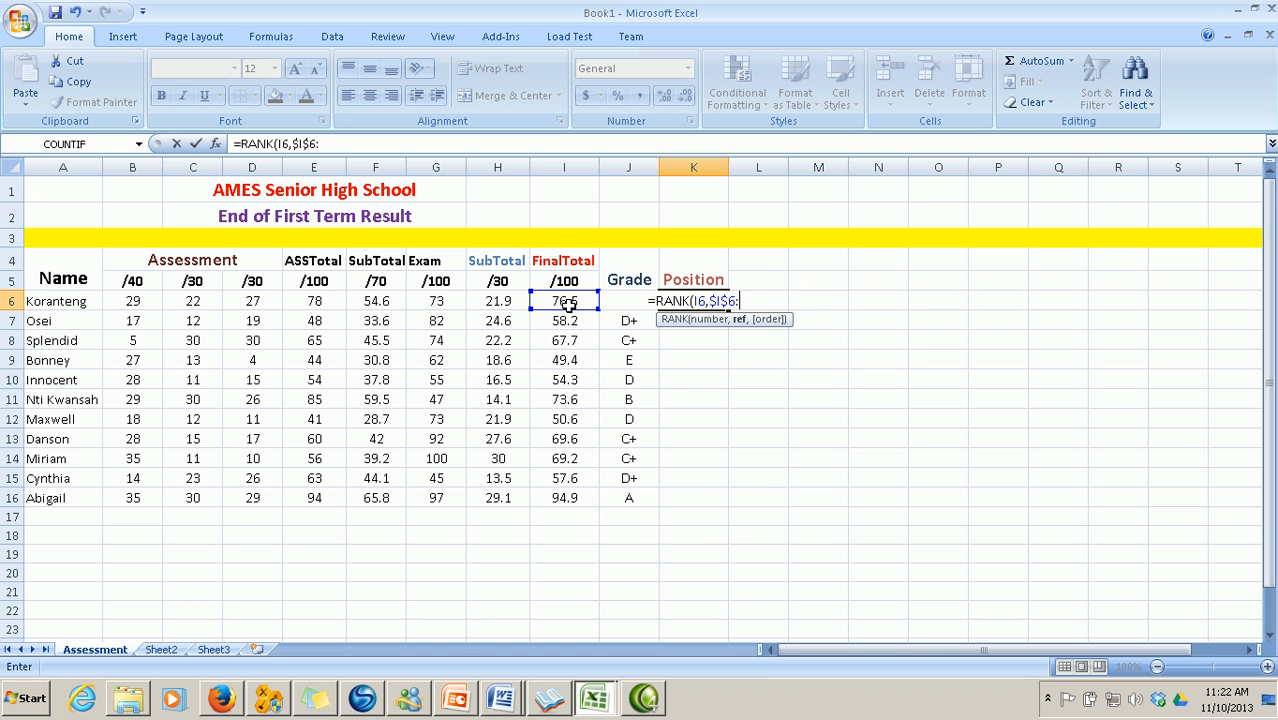
type("$I")
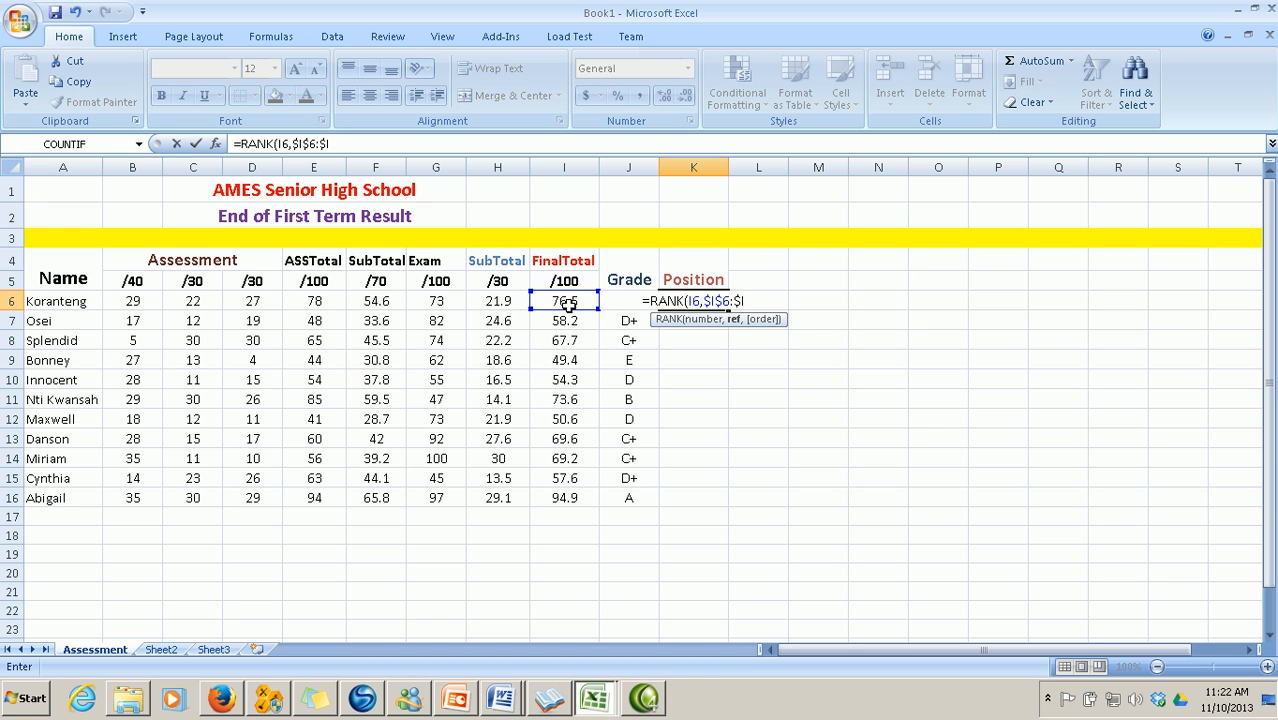
type("$1")
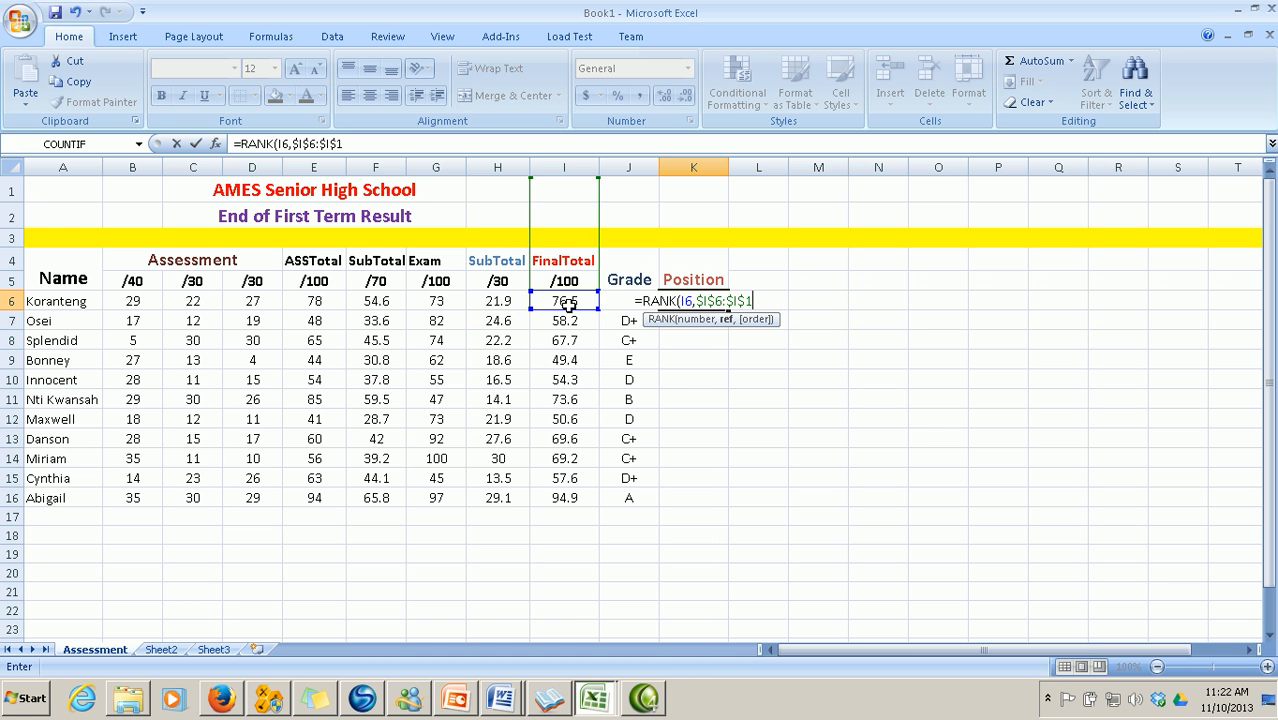
type("6)")
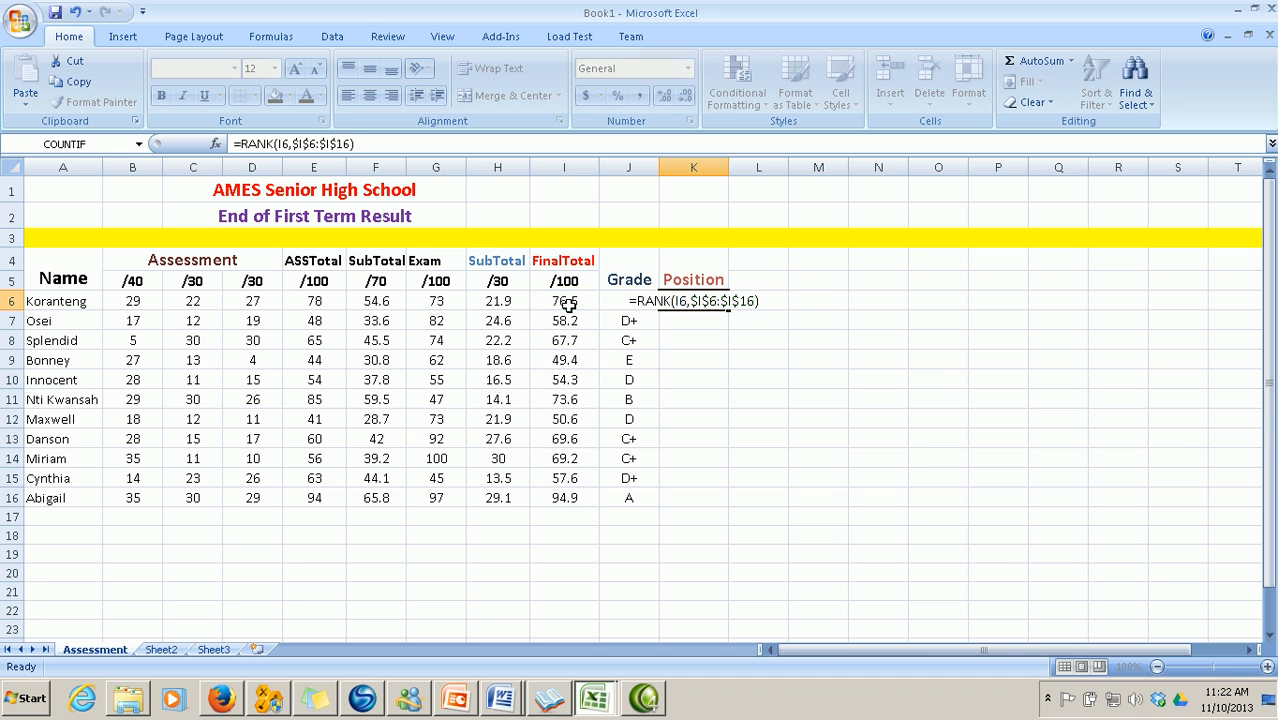
key("Return")
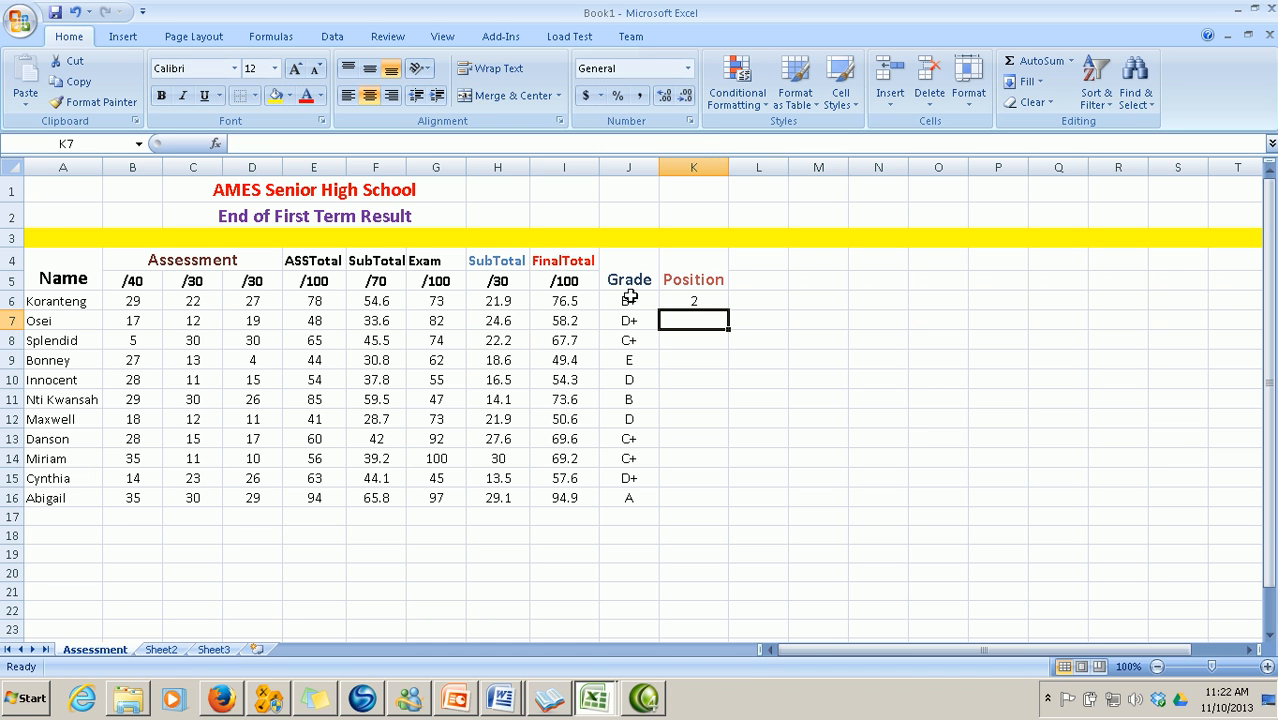
Fill the K6 rank formula down to K16 for ranks 1–11, then bring up the Print options
left_click(697, 303)
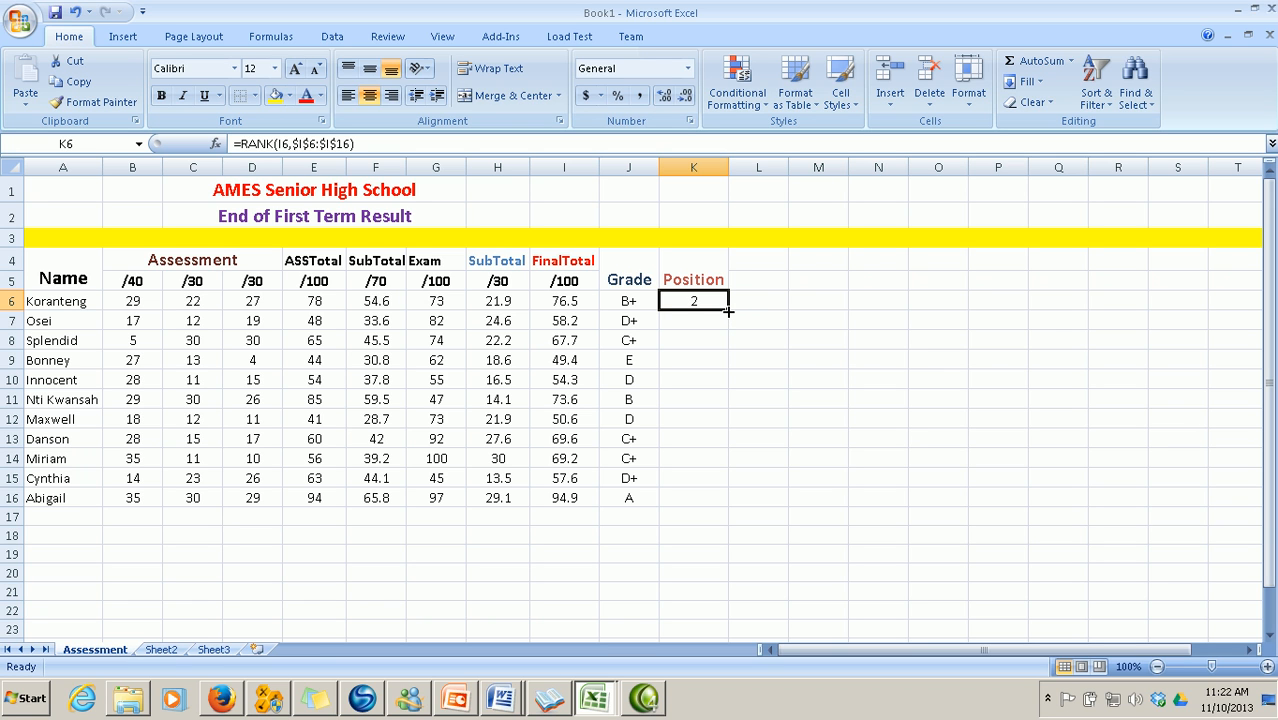
left_click_drag(728, 312, 724, 501)
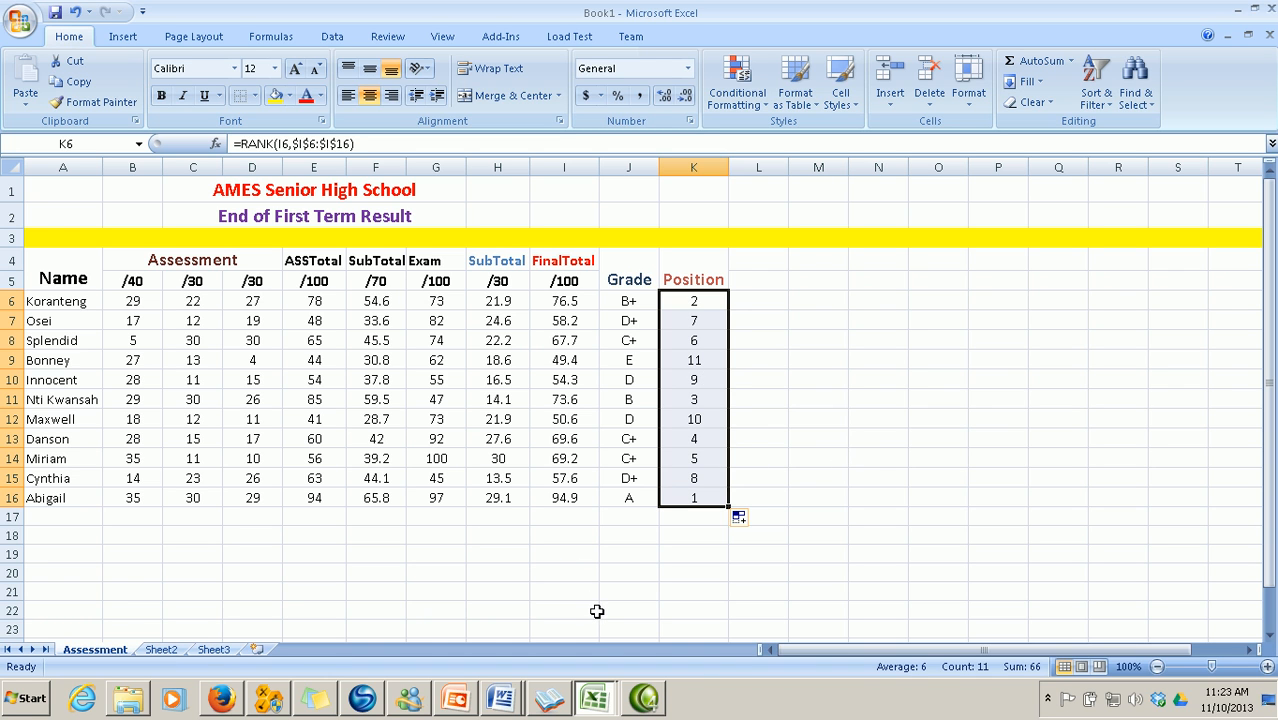
left_click(626, 571)
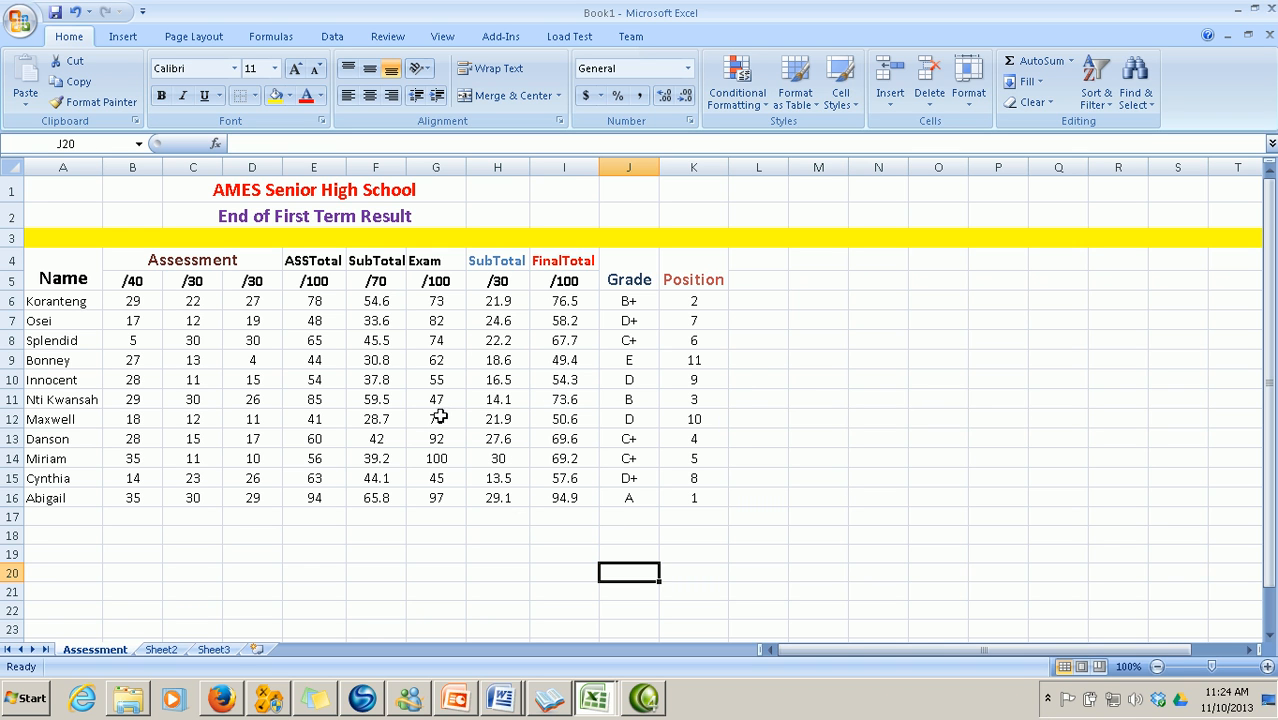
left_click(22, 22)
mouse_move(56, 240)
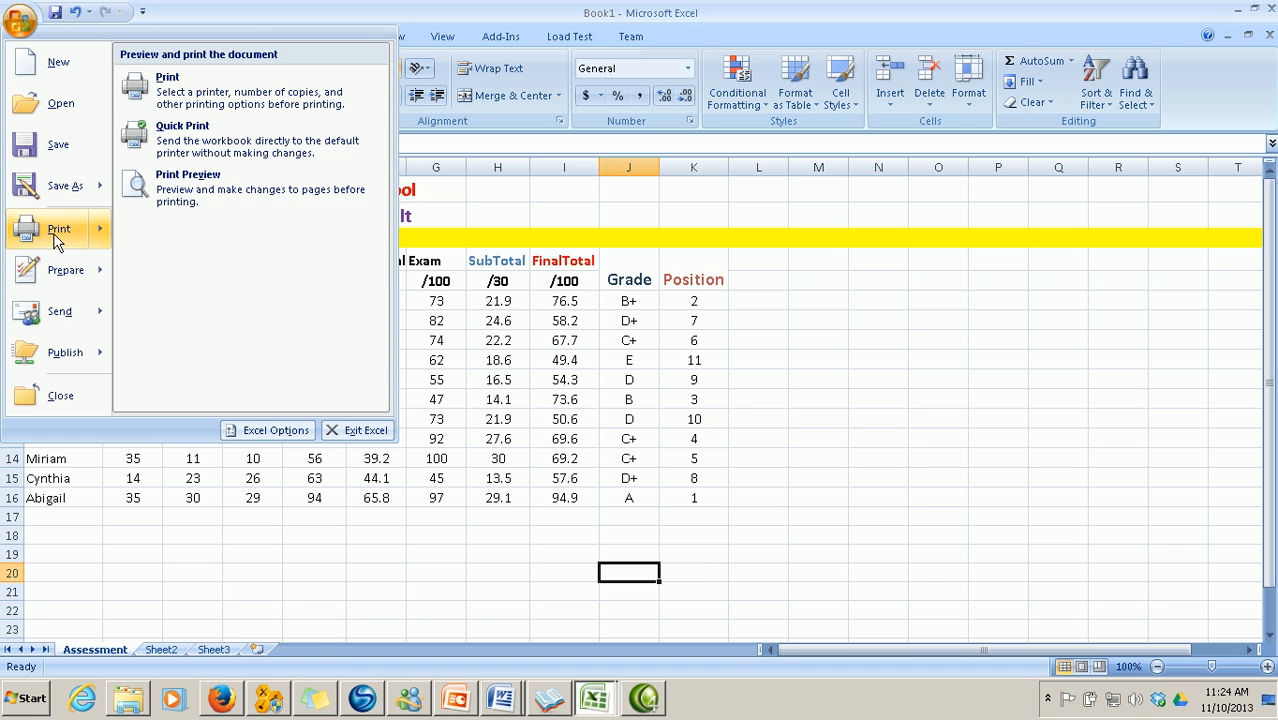
left_click(183, 202)
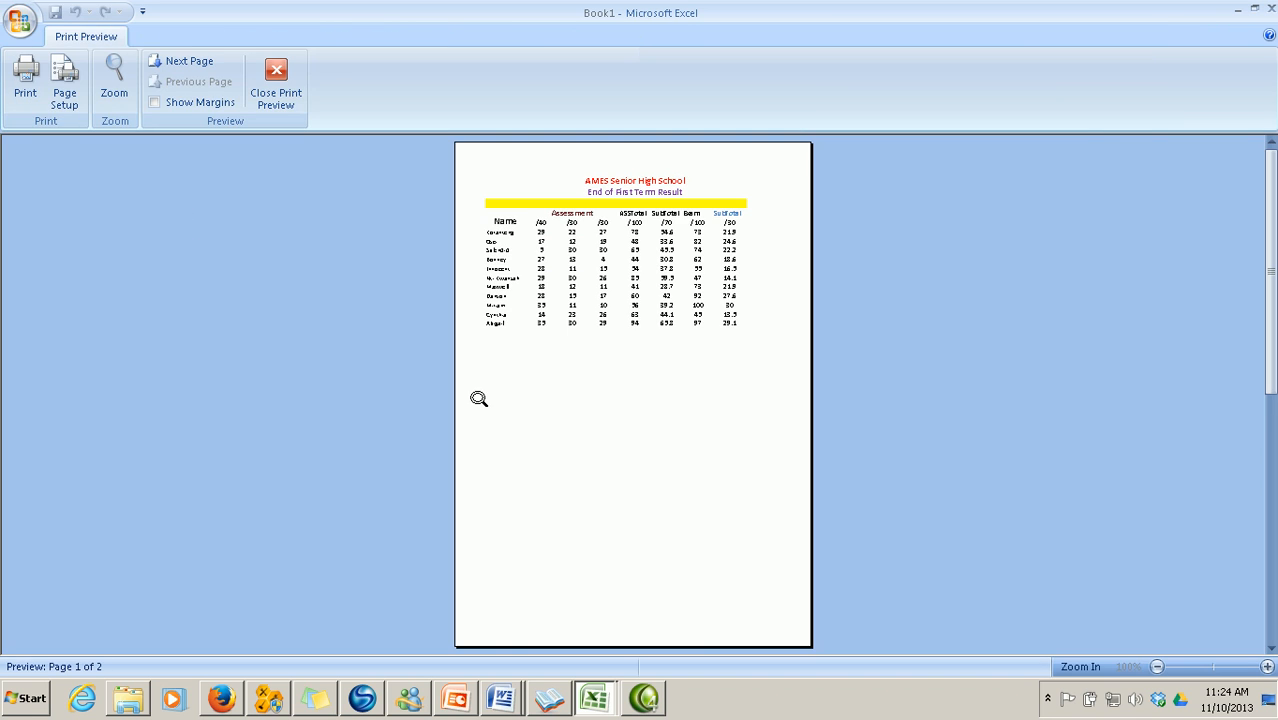
left_click(615, 417)
scroll(617, 428, "up", 5)
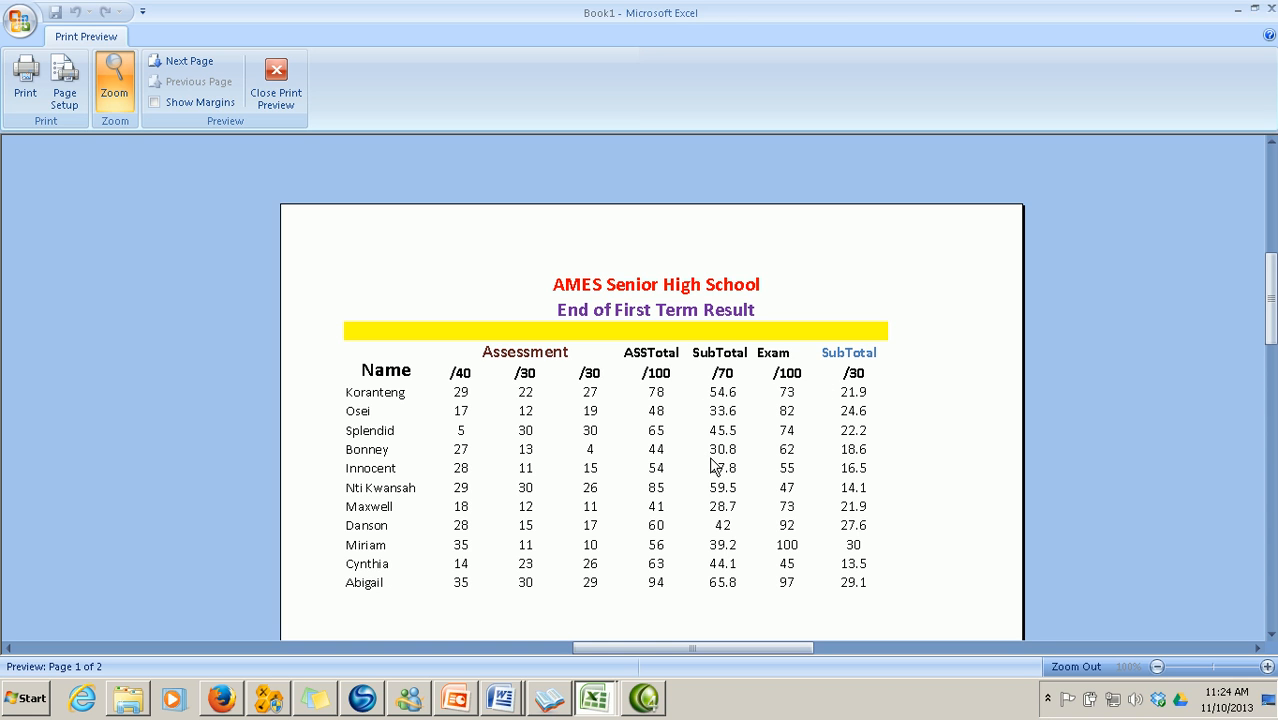
scroll(705, 454, "down", 3)
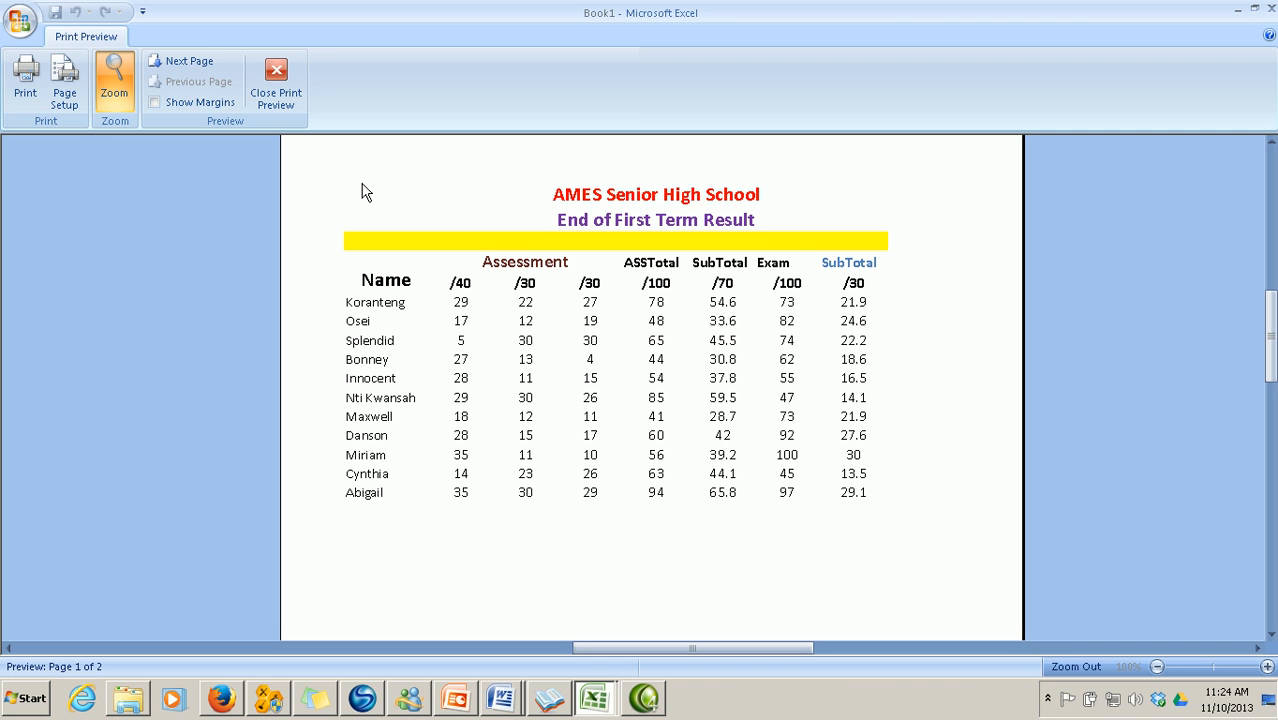
left_click(292, 110)
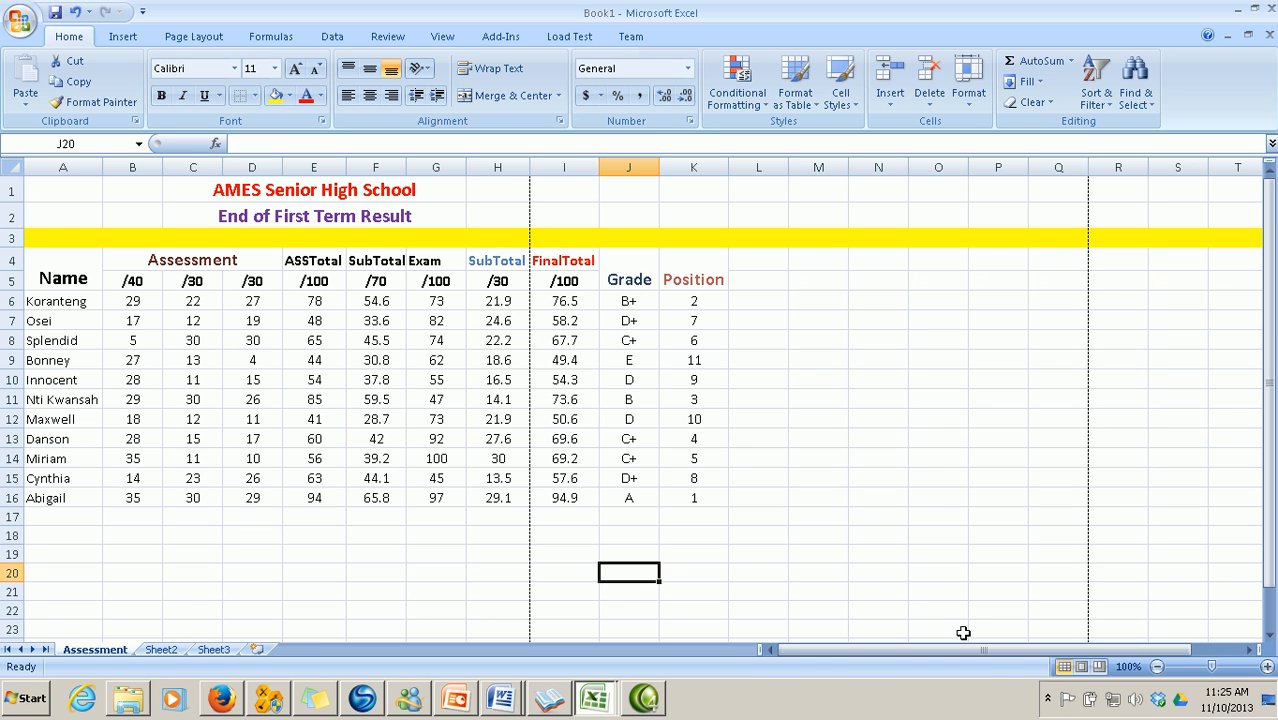
In Page Break Preview, move page 1's break from after column H to after column K
left_click(1099, 667)
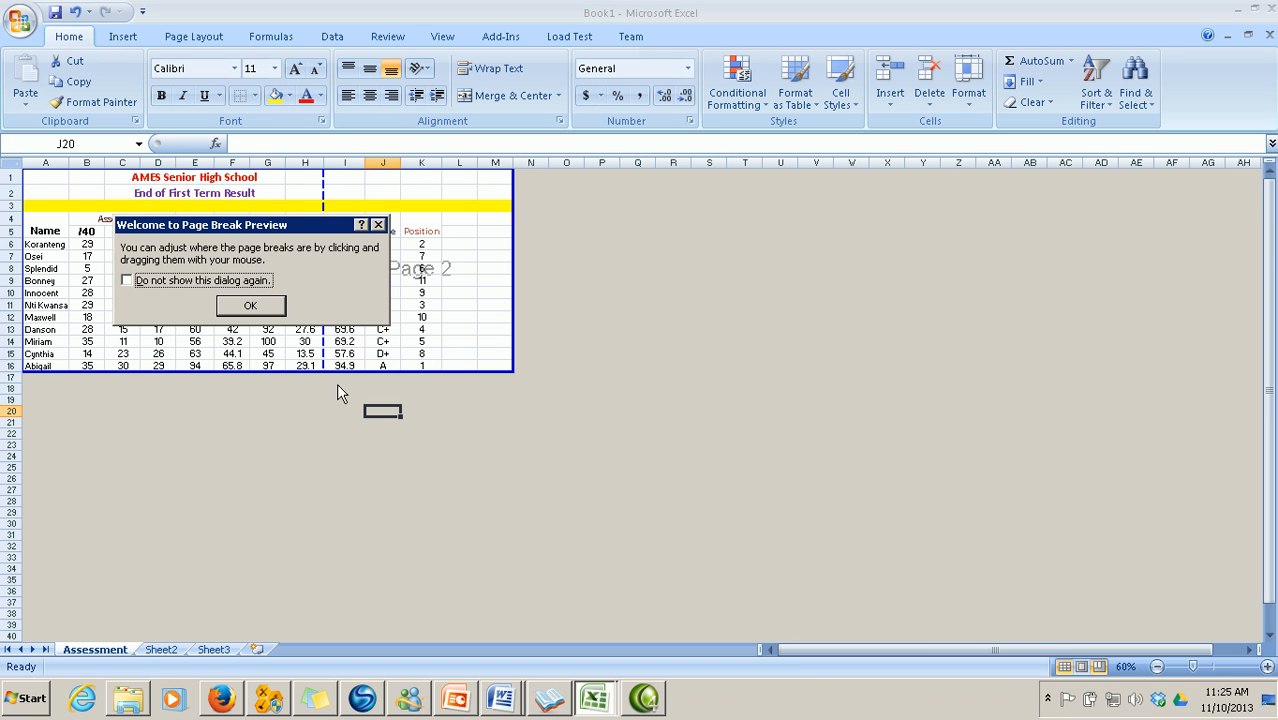
left_click(250, 306)
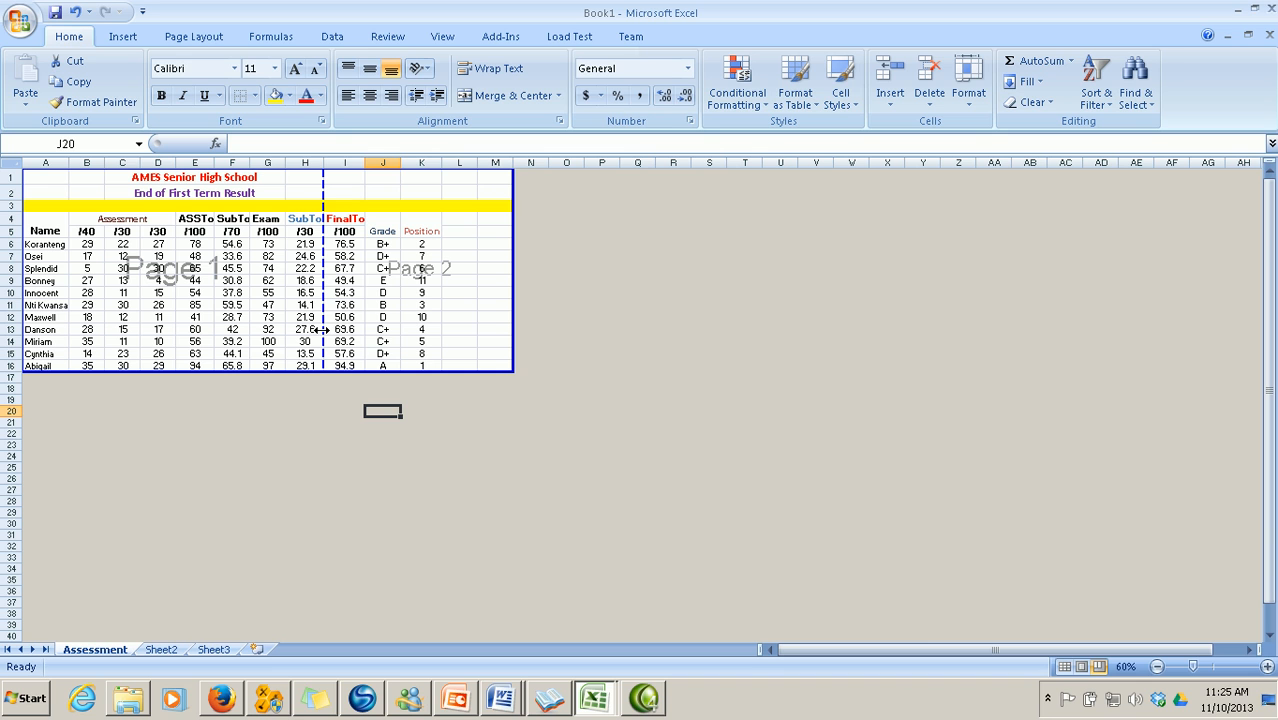
left_click_drag(322, 329, 445, 332)
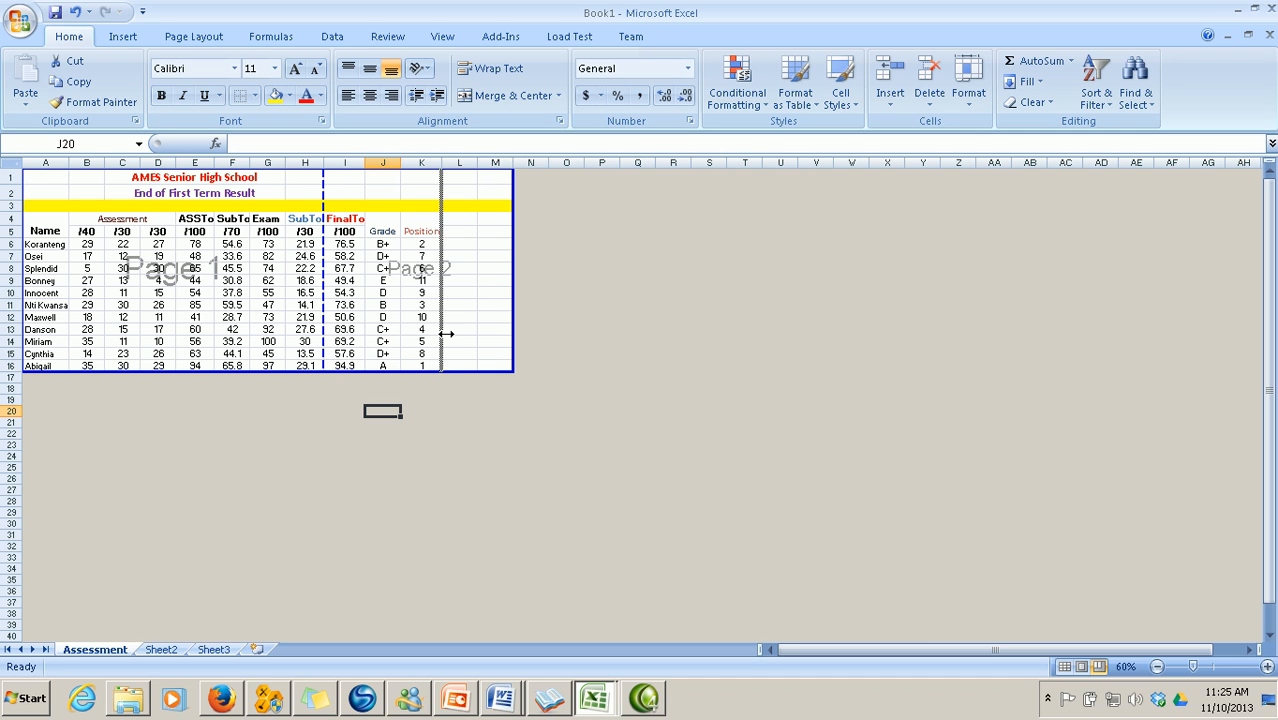
left_click_drag(446, 333, 445, 331)
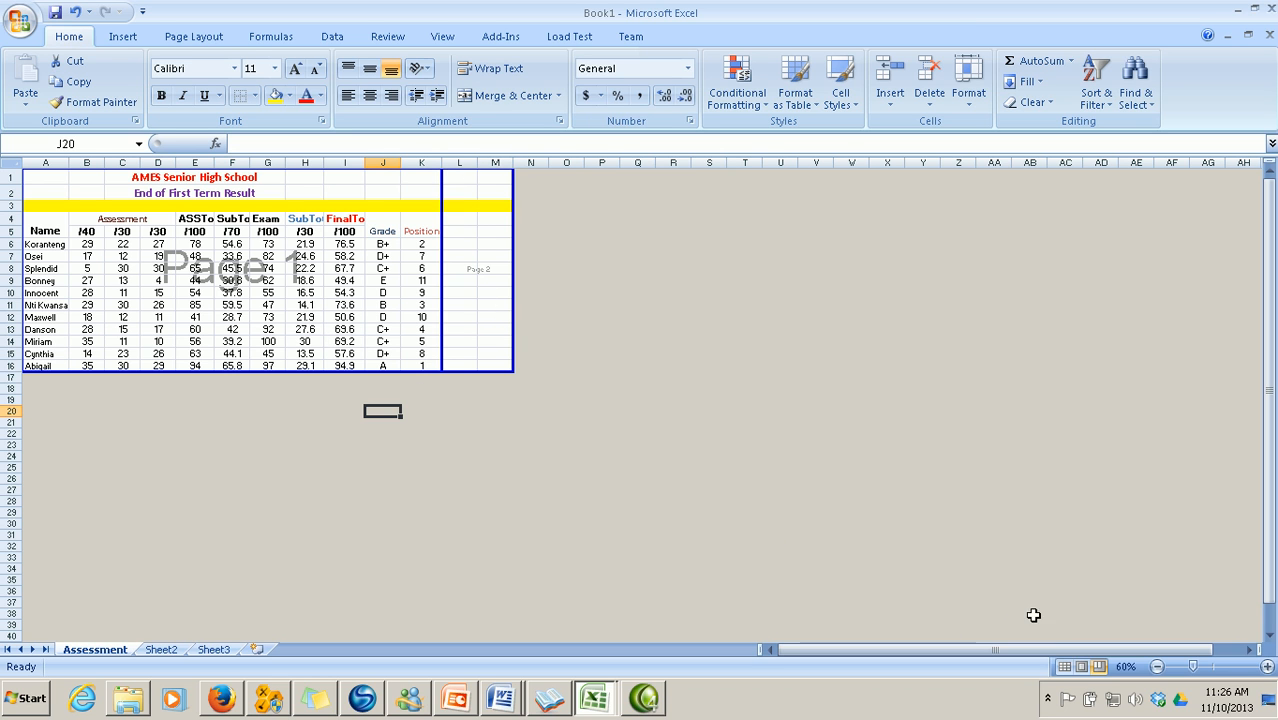
left_click(1064, 667)
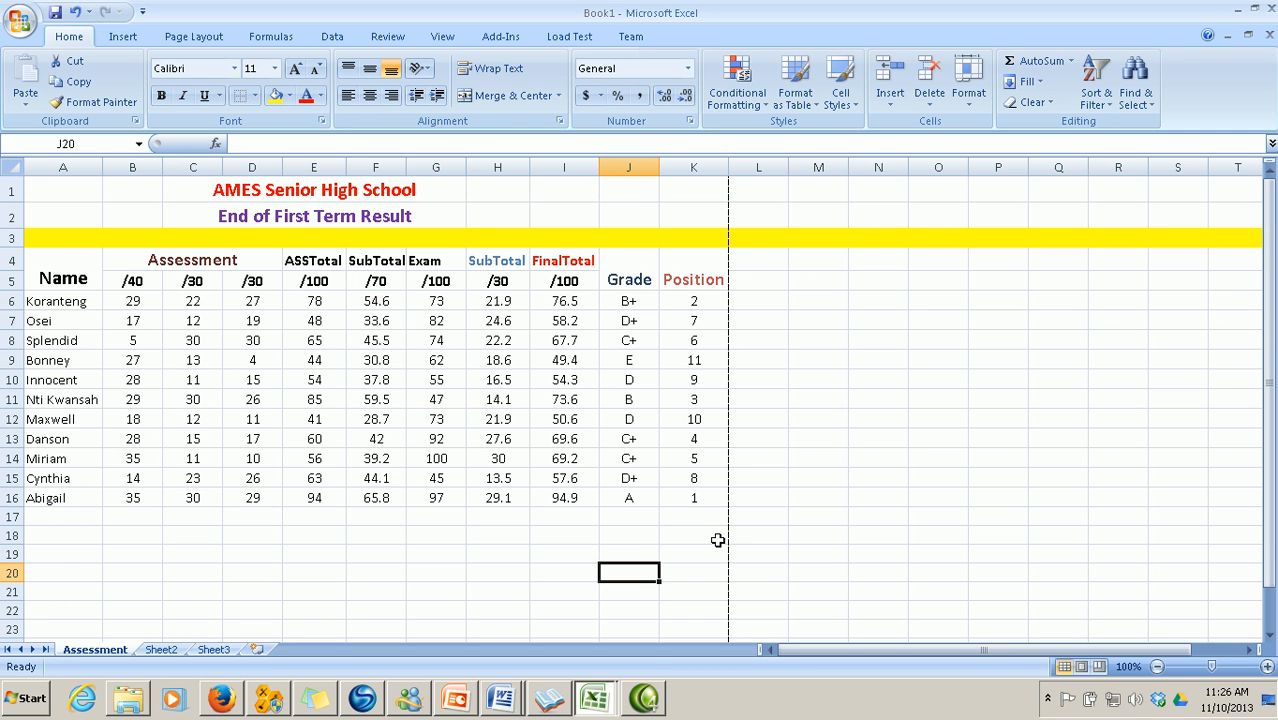
left_click(26, 24)
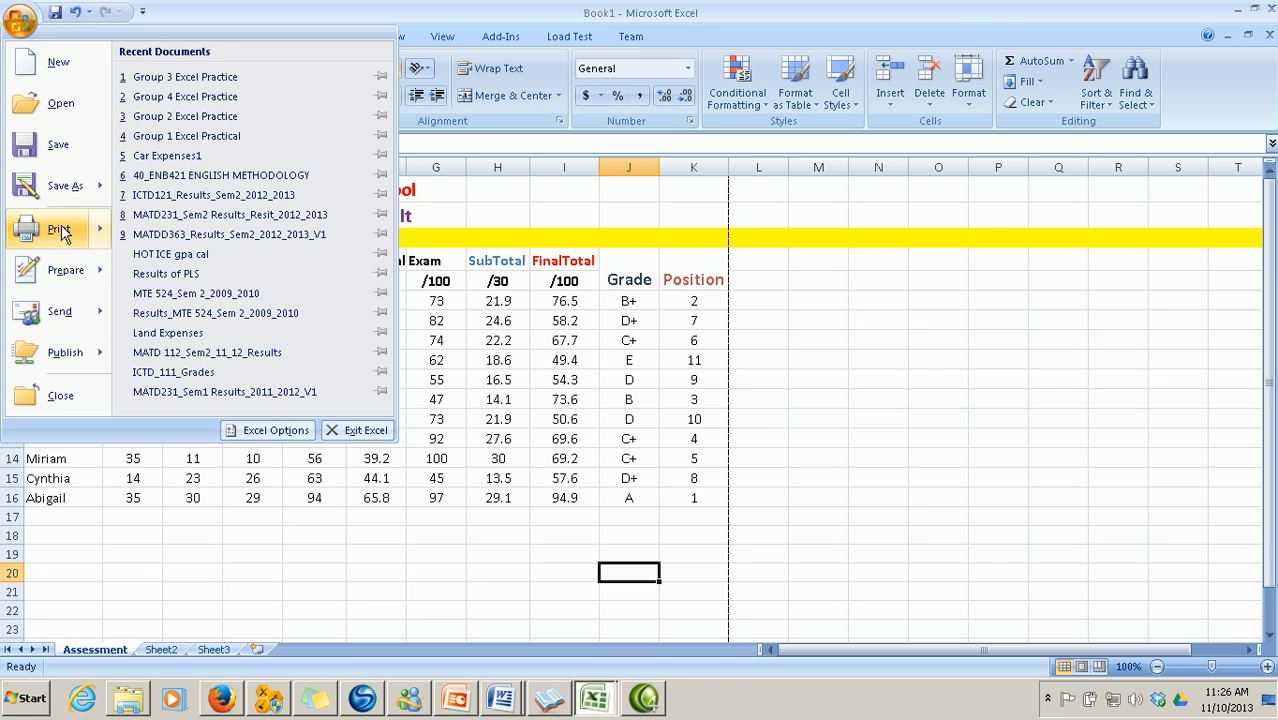
mouse_move(60, 229)
left_click(186, 208)
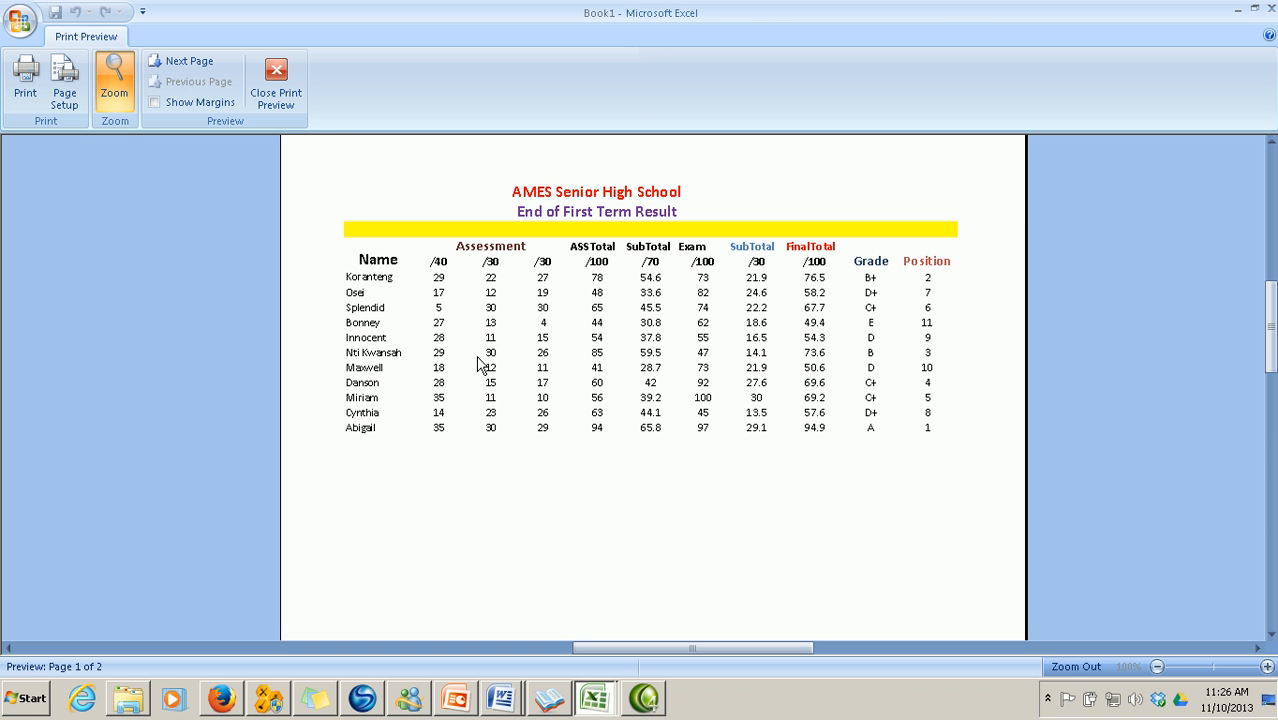
left_click(276, 90)
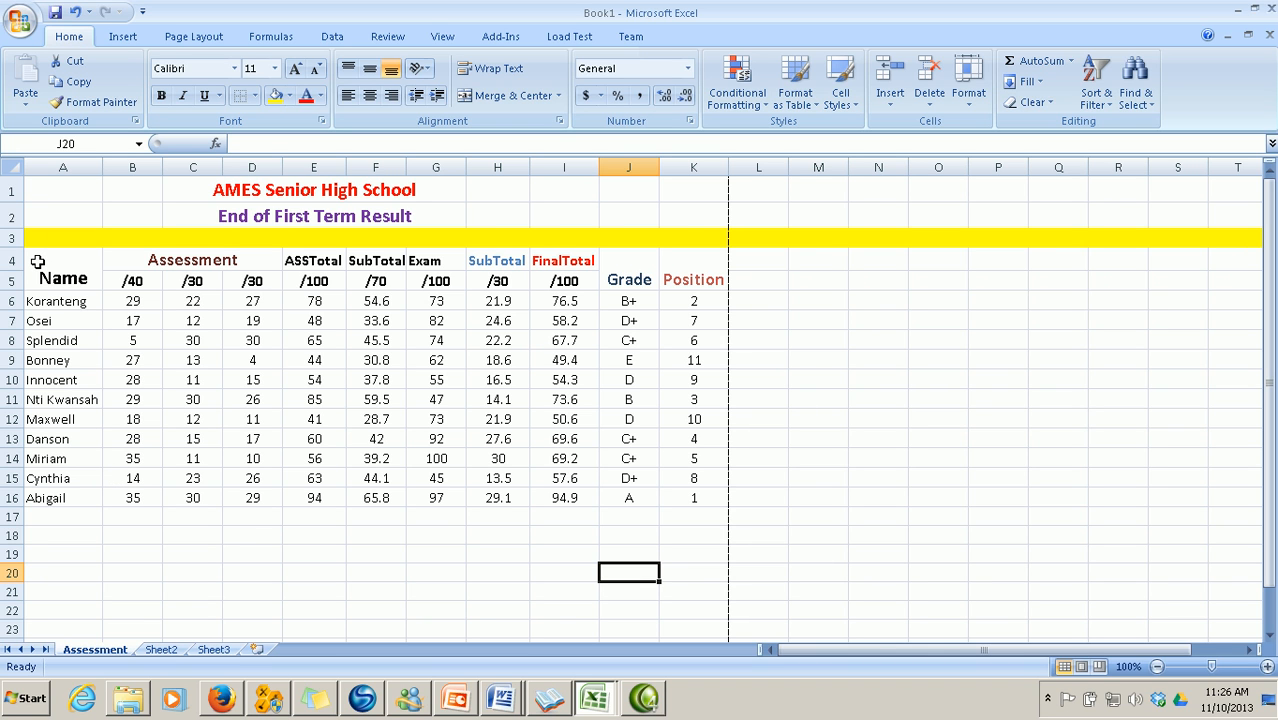
Apply All Borders to the results table A4:K16
left_click_drag(38, 261, 690, 502)
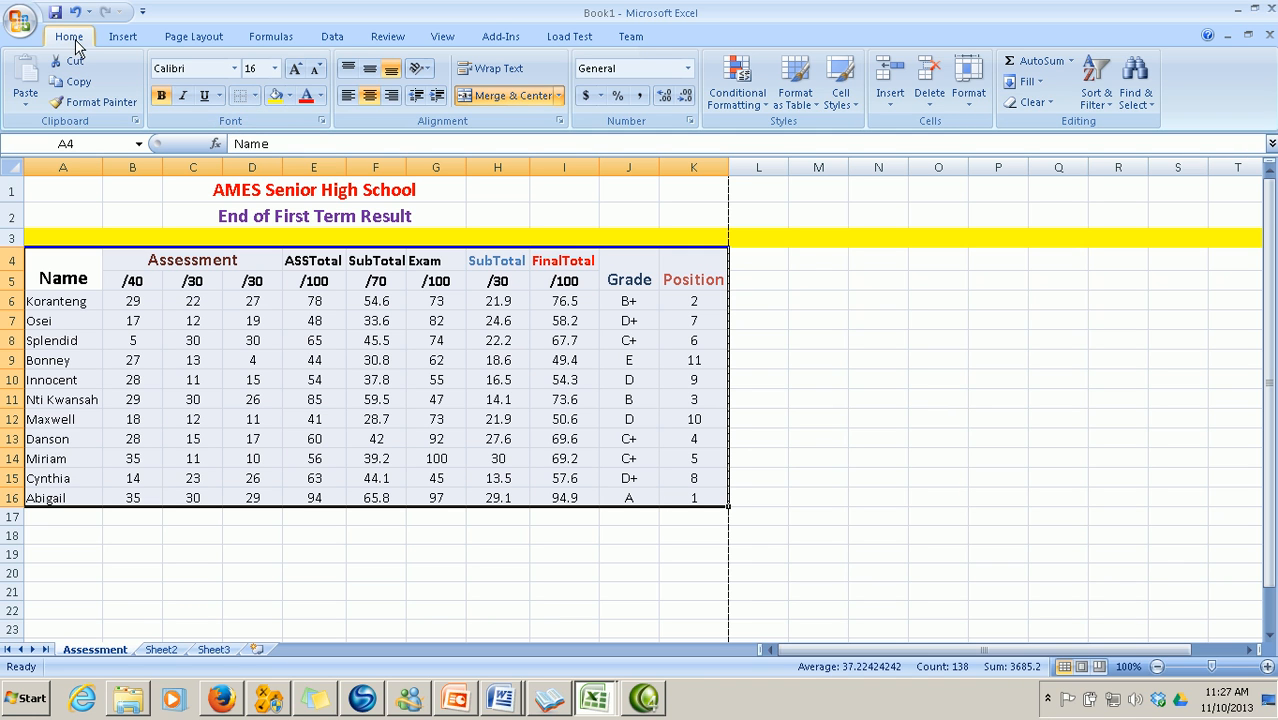
left_click(256, 96)
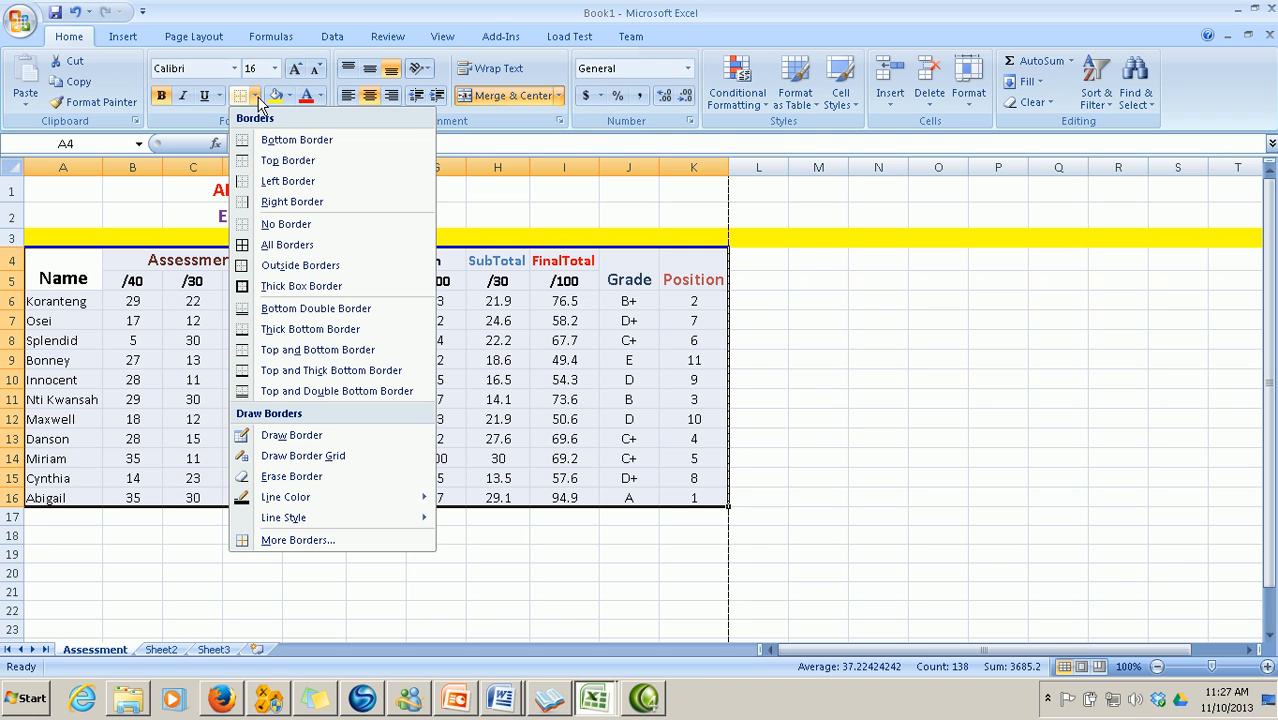
left_click(301, 252)
left_click(459, 570)
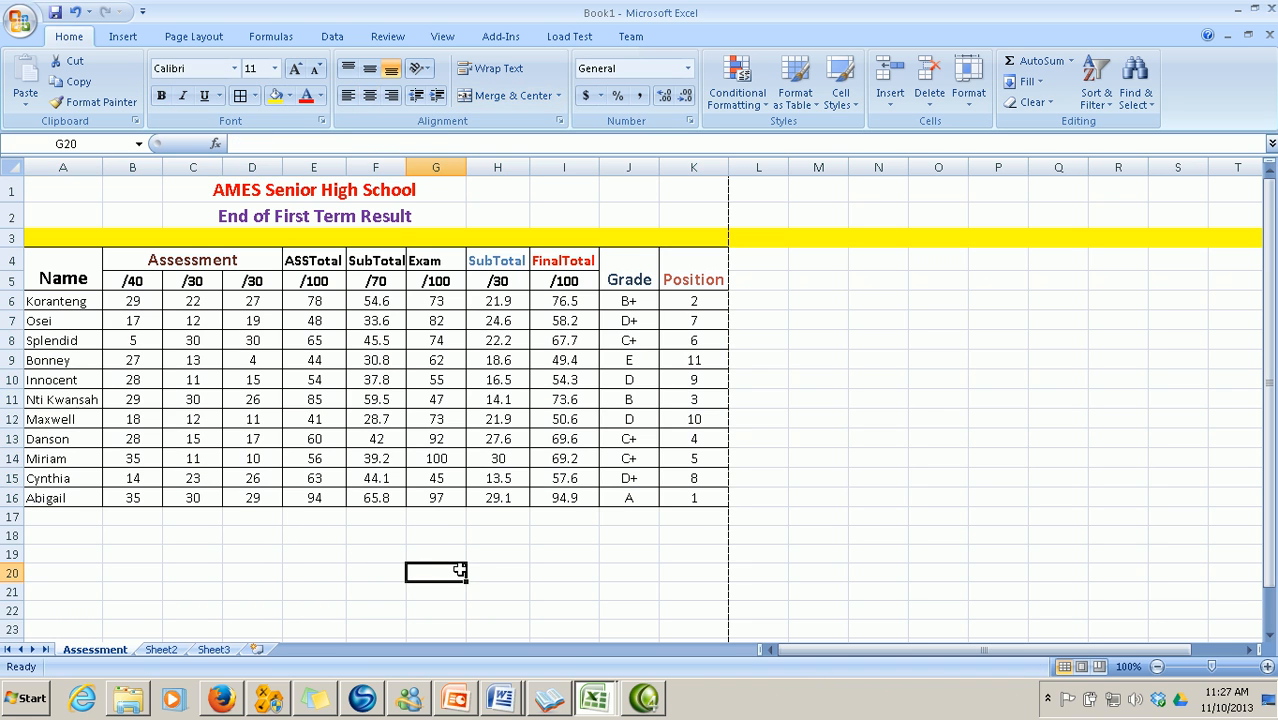
Freeze panes at row 6 so rows 1–5 stay fixed, then scroll to check it
scroll(456, 508, "down", 3)
scroll(456, 508, "up", 3)
left_click(10, 301)
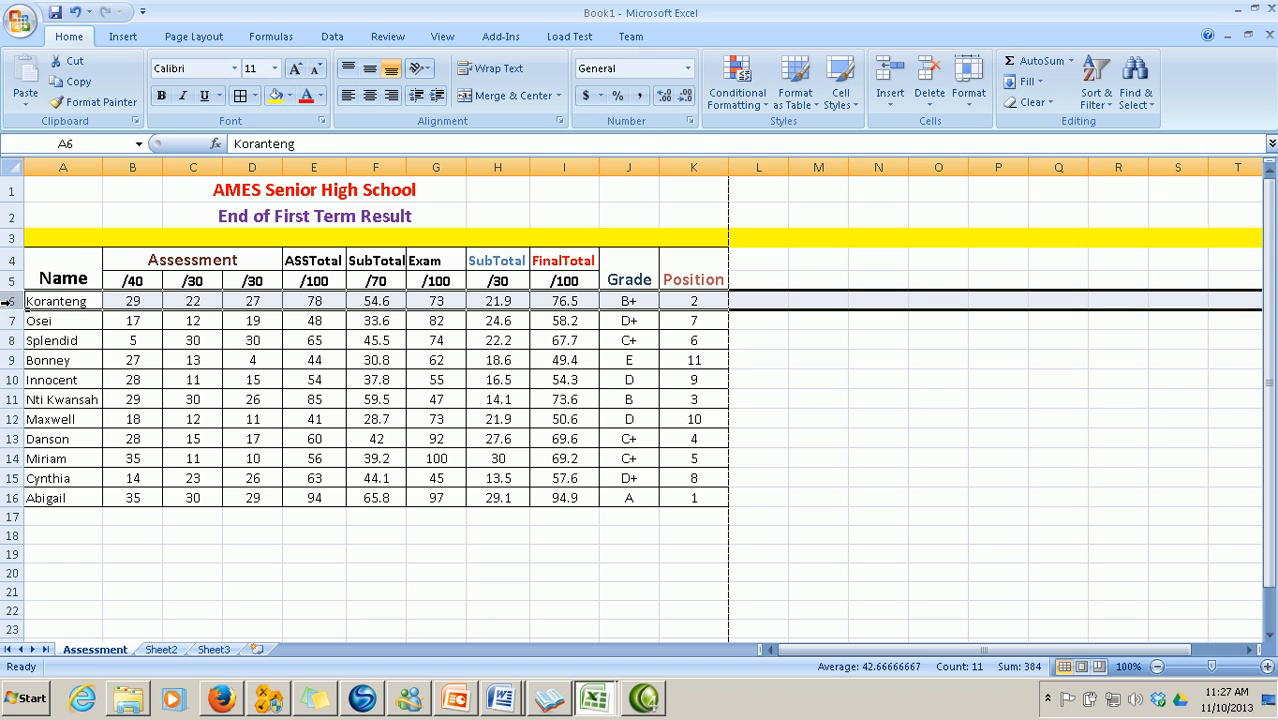
left_click(444, 38)
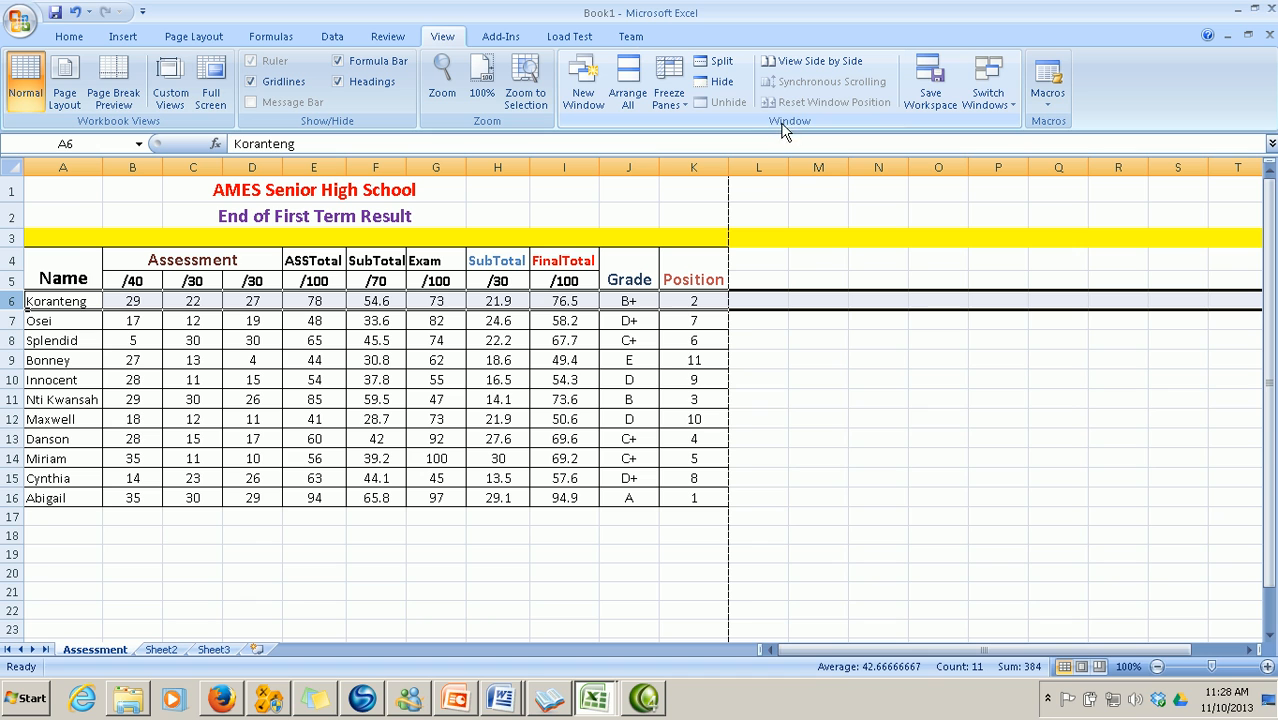
left_click(683, 108)
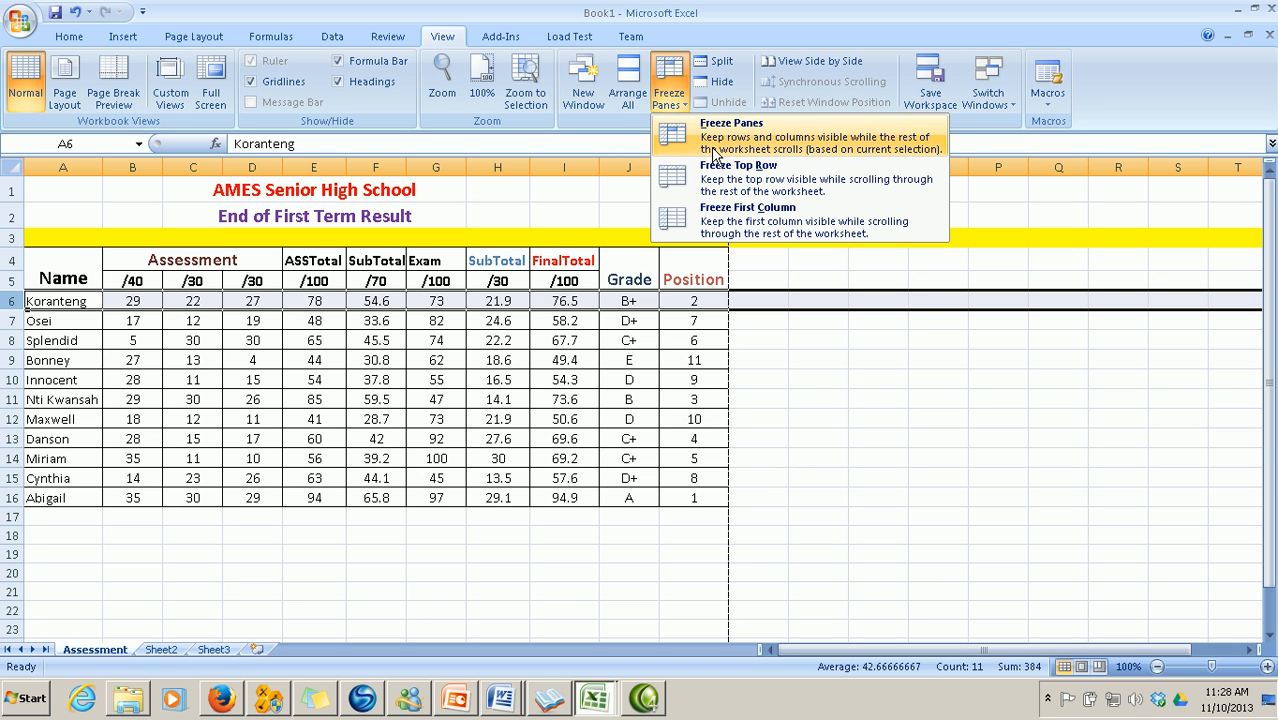
left_click(714, 150)
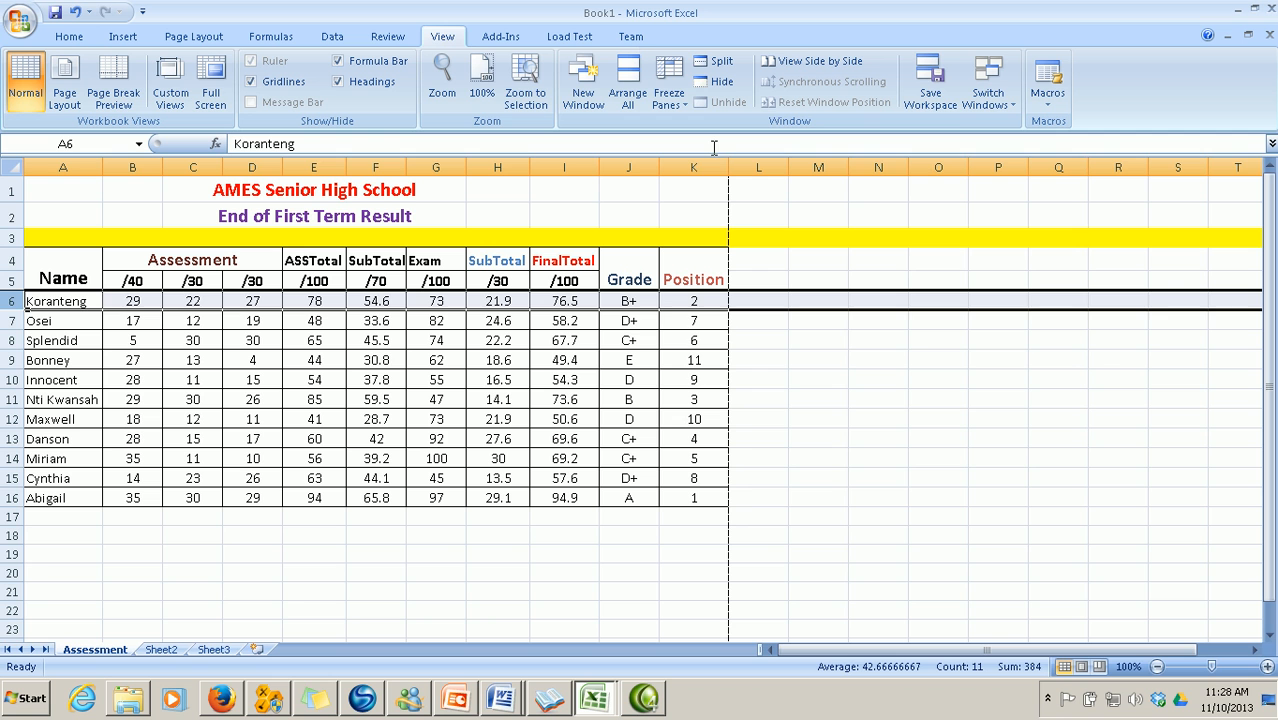
left_click(564, 516)
scroll(474, 440, "down", 2)
scroll(474, 440, "up", 2)
scroll(474, 440, "down", 1)
scroll(474, 440, "up", 1)
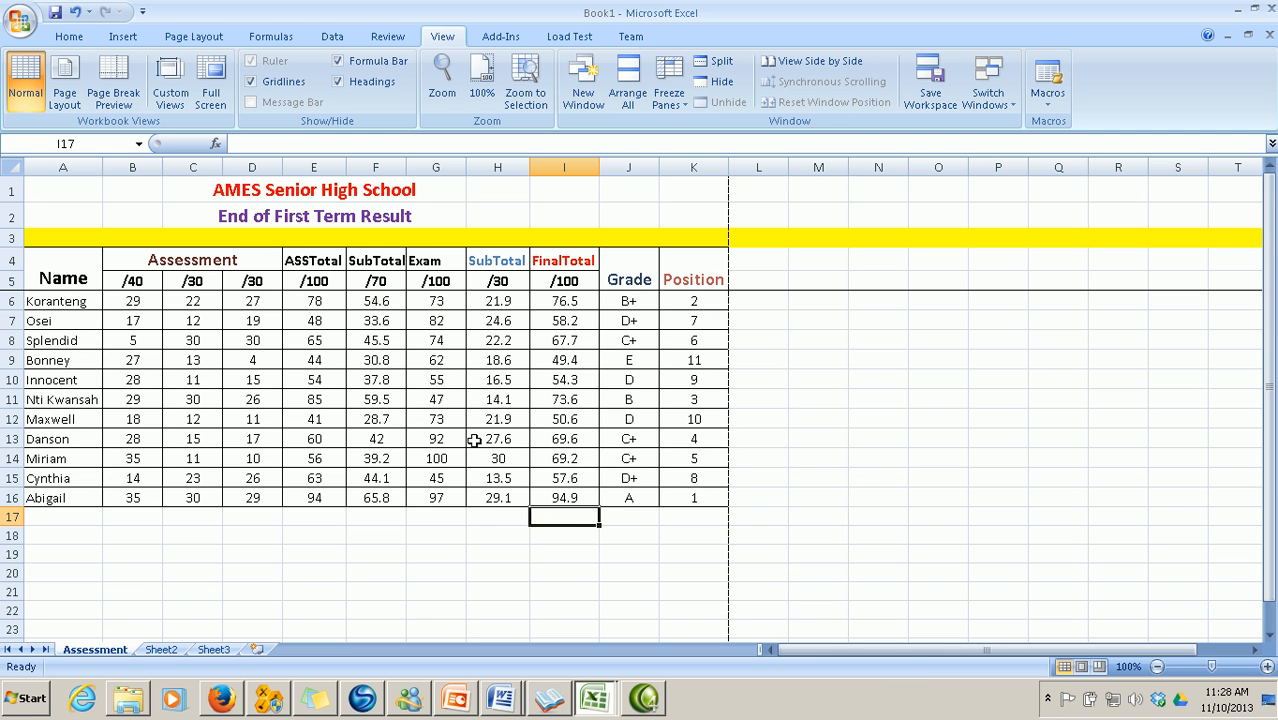
left_click(566, 553)
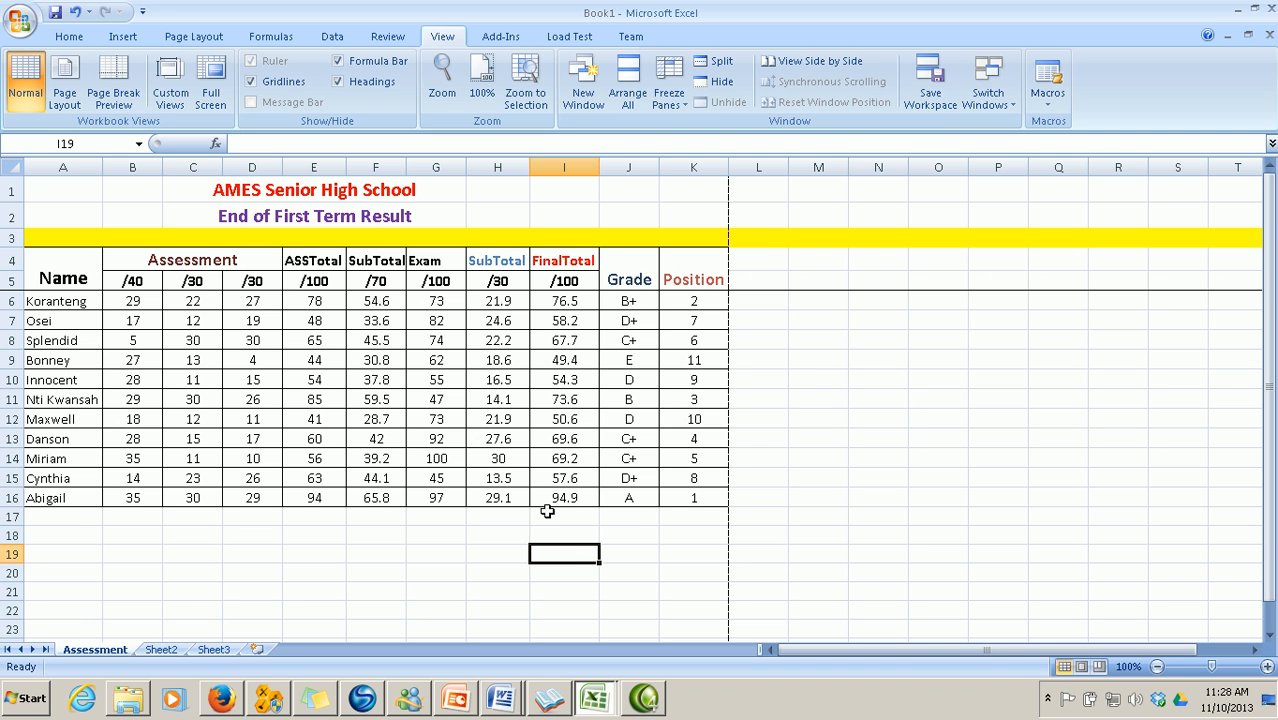
left_click(27, 20)
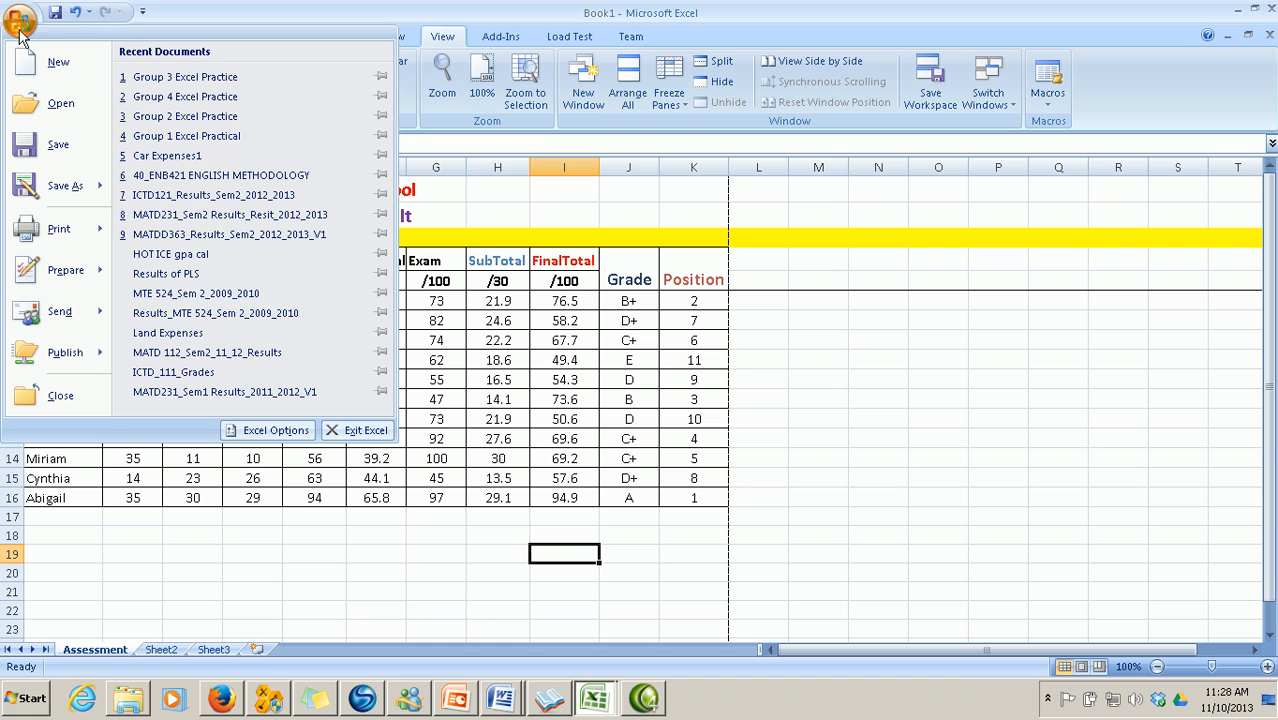
mouse_move(40, 240)
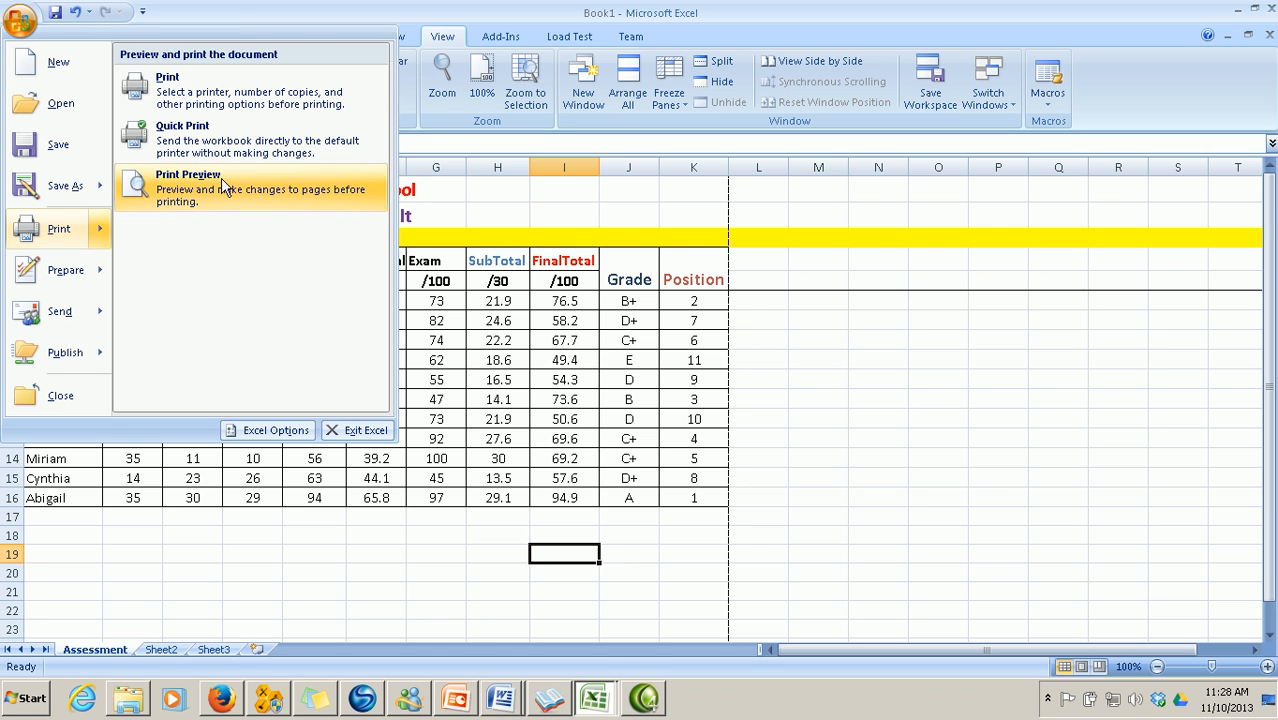
left_click(220, 190)
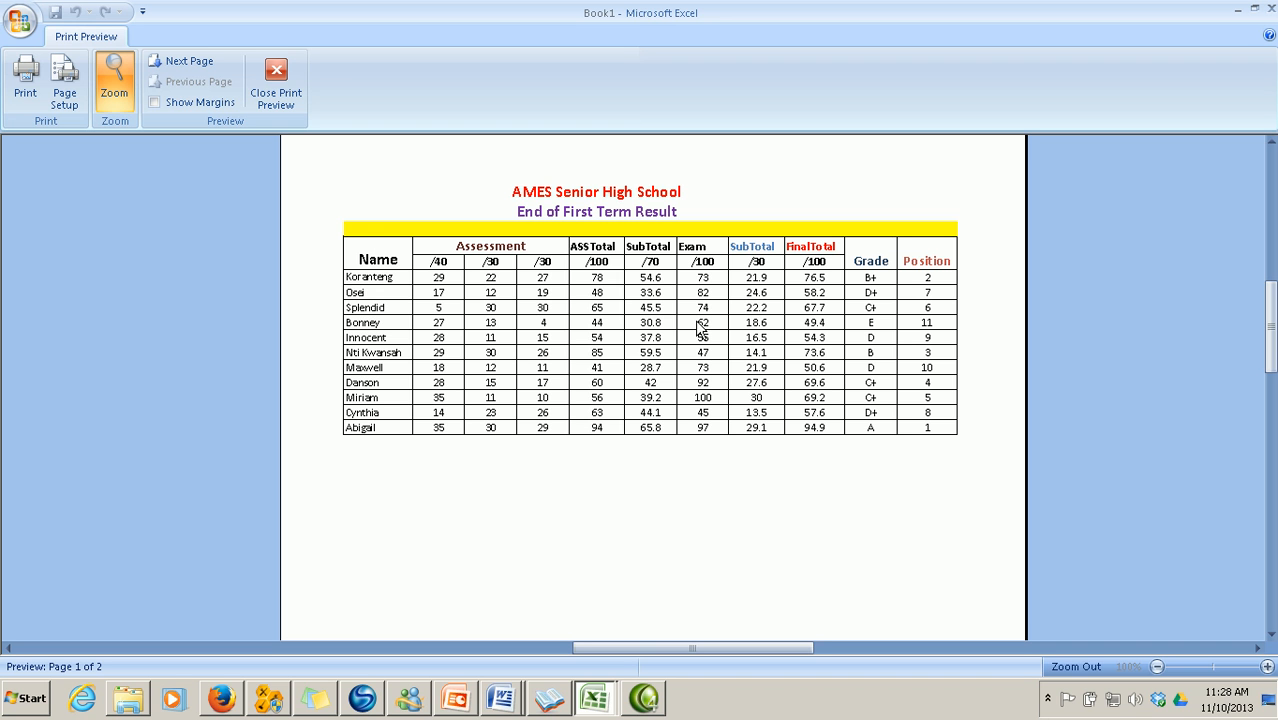
left_click(276, 84)
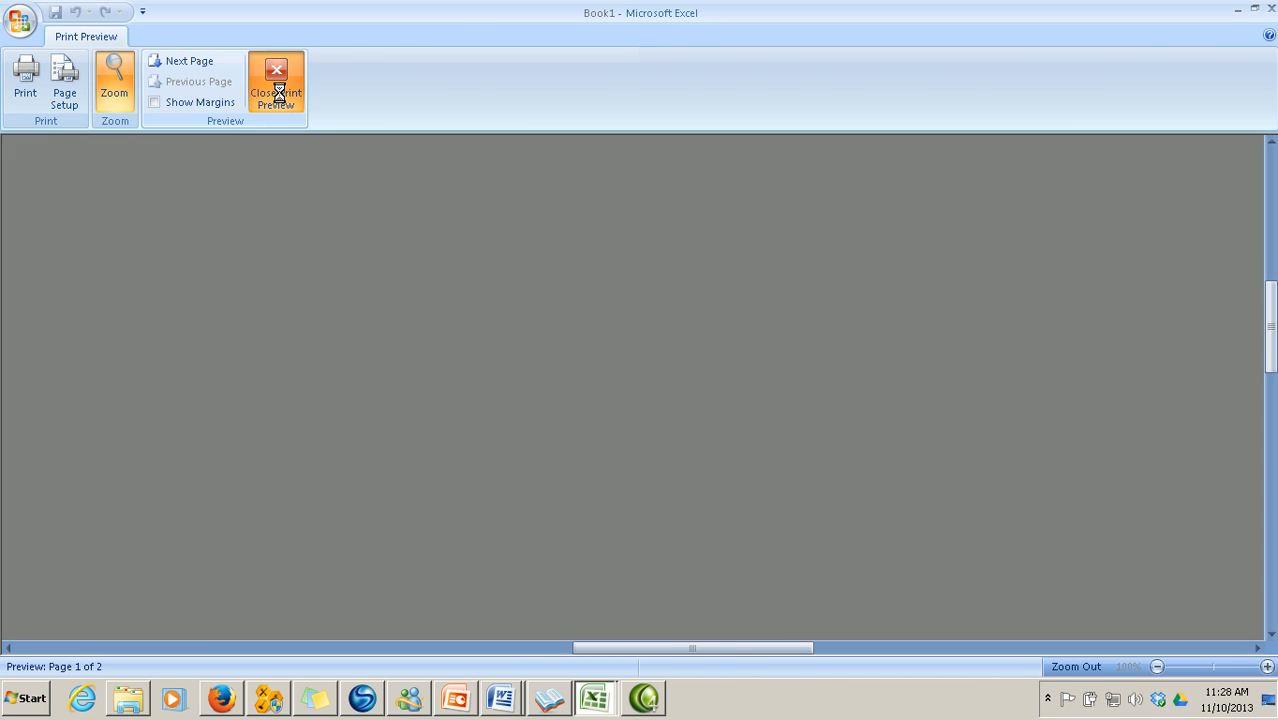
left_click_drag(46, 256, 689, 495)
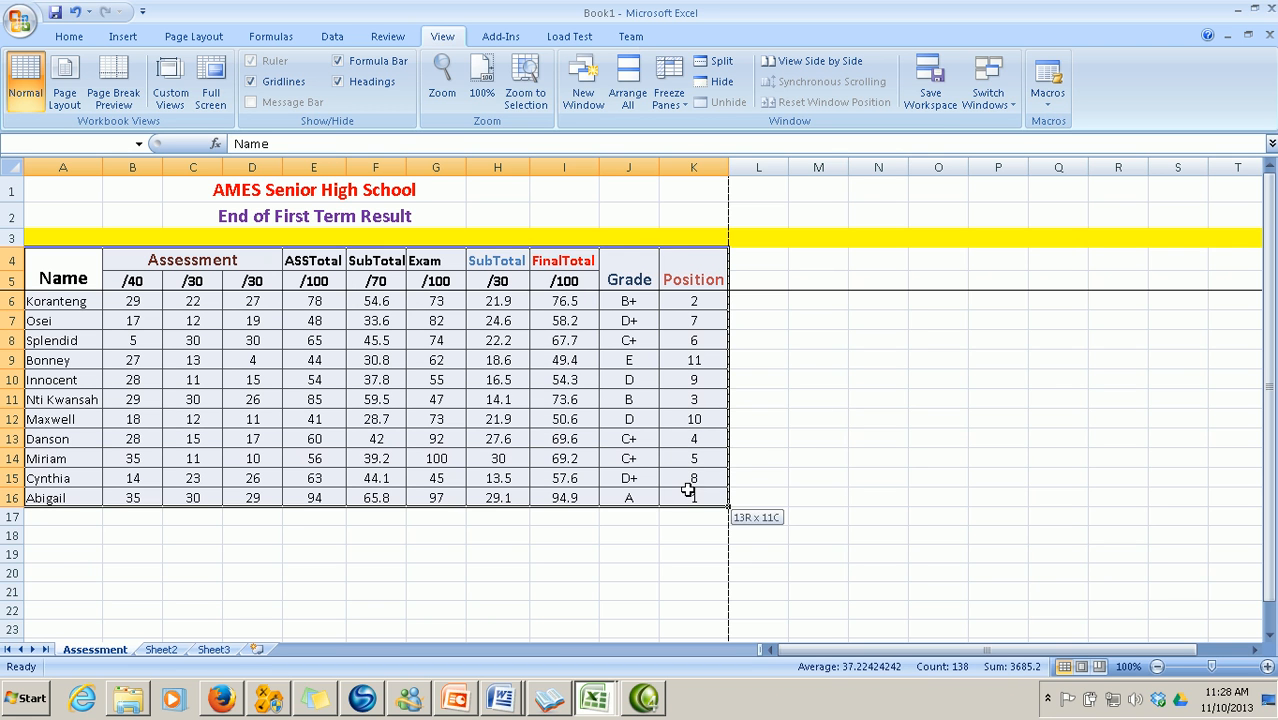
Turn off all outer and inside borders for A4:K16 in Format Cells' Border settings
right_click(532, 447)
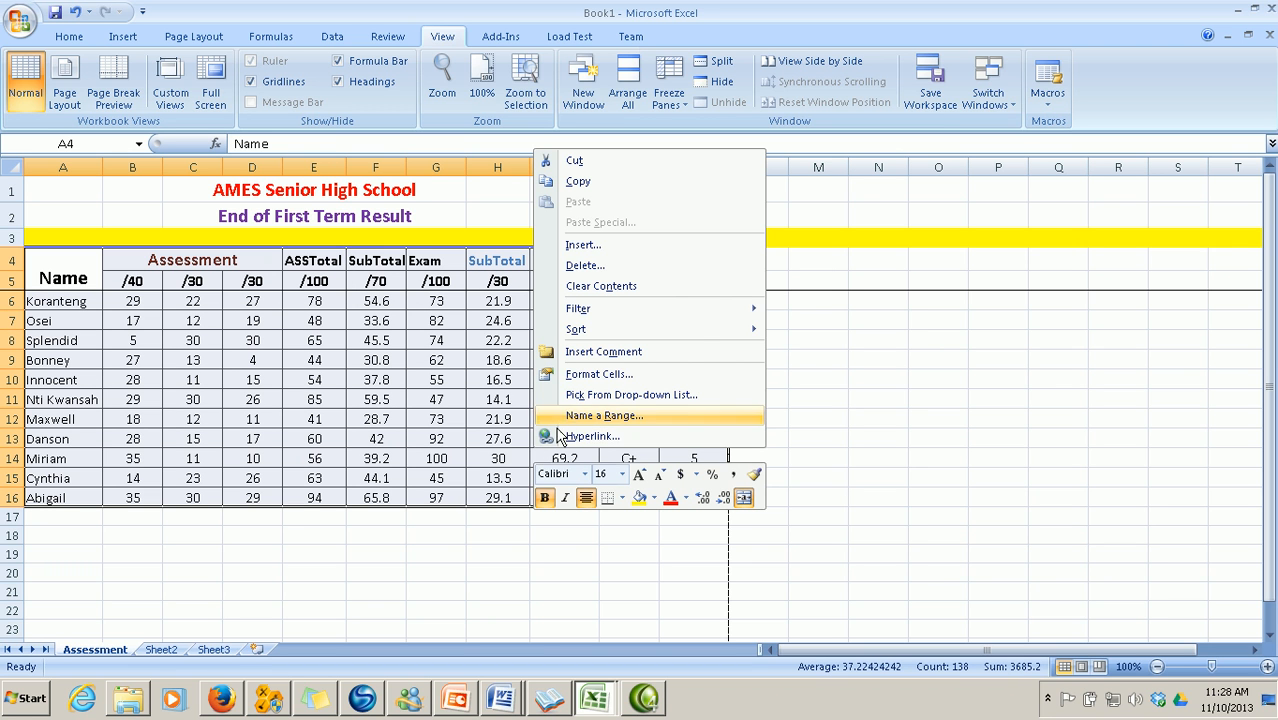
left_click(598, 374)
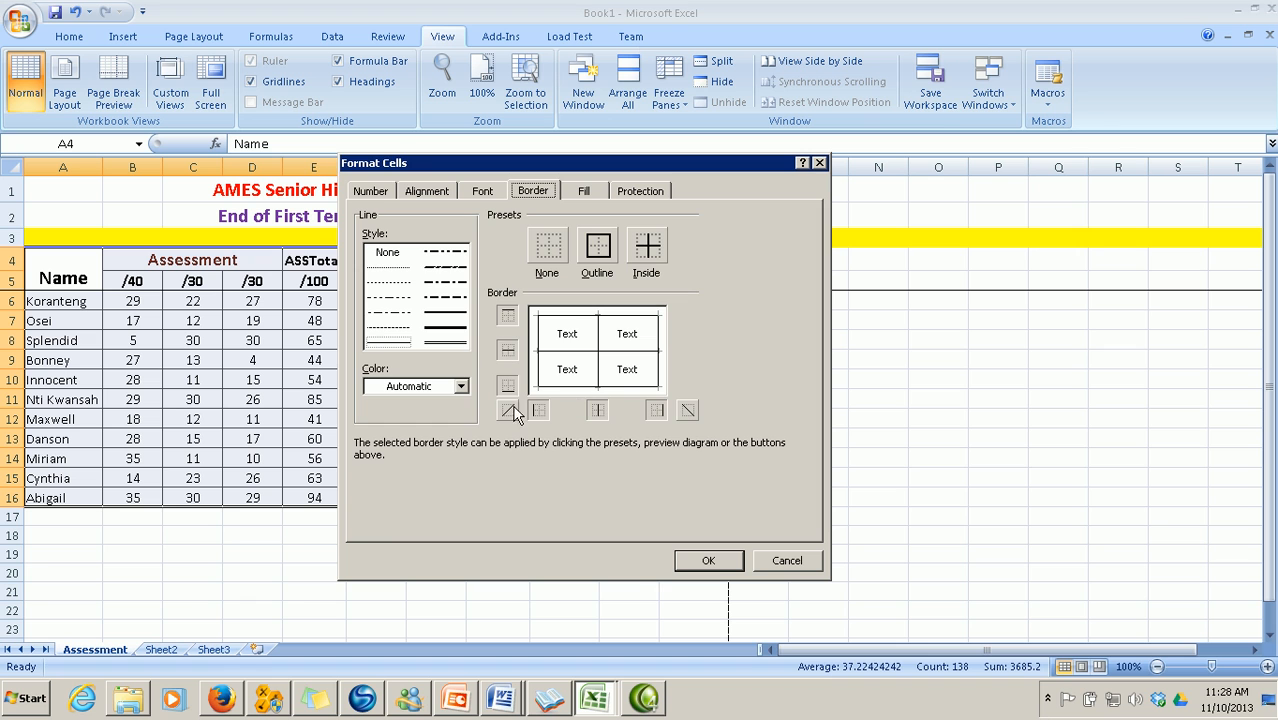
left_click(368, 192)
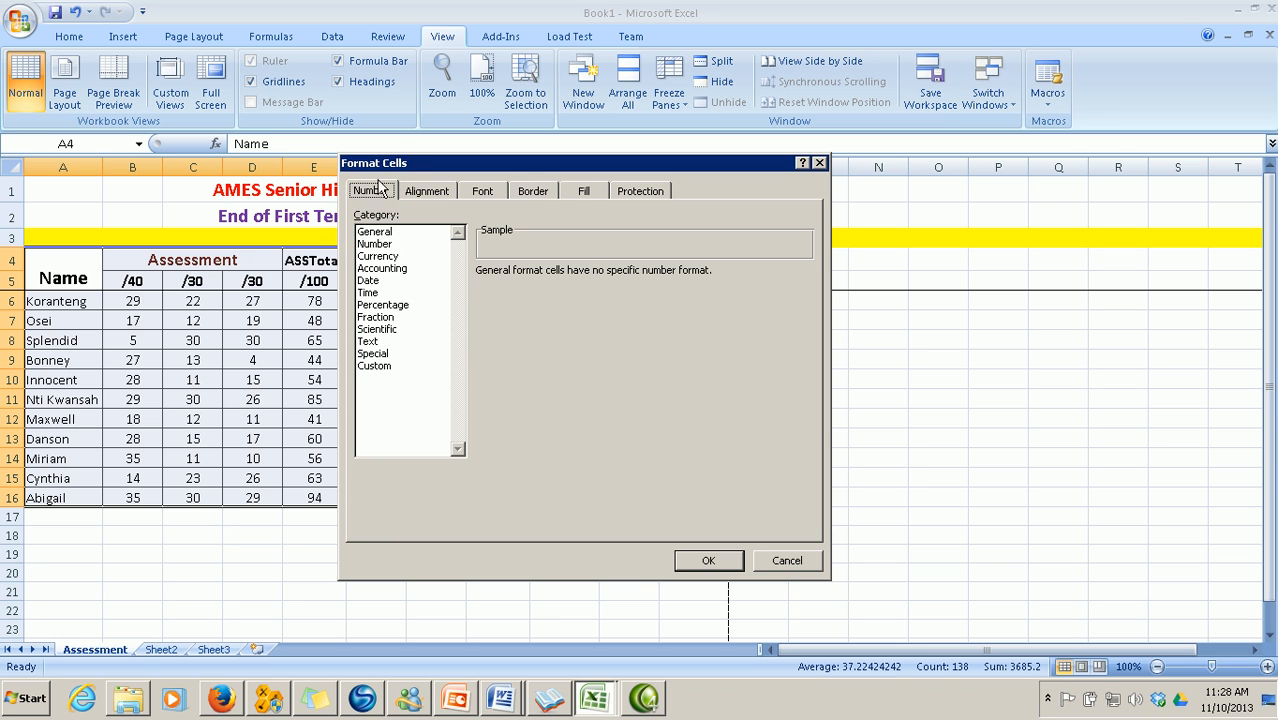
left_click(535, 192)
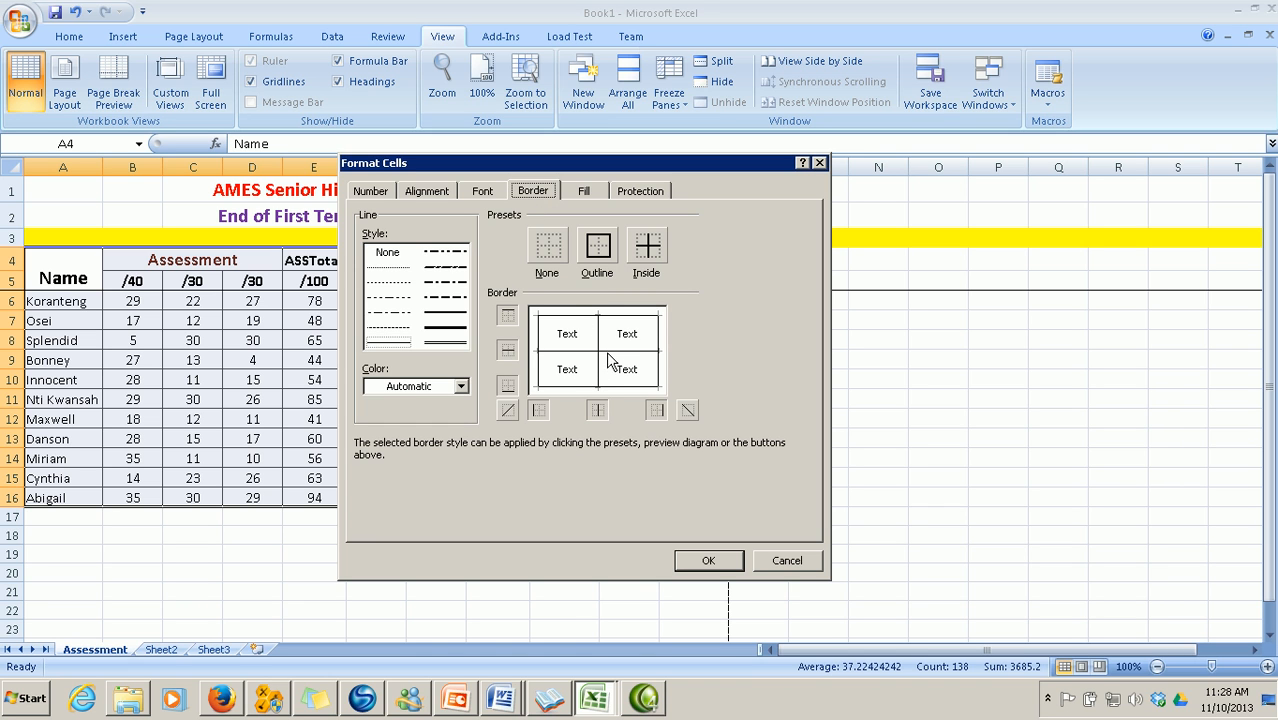
left_click(508, 316)
left_click(507, 350)
left_click(507, 386)
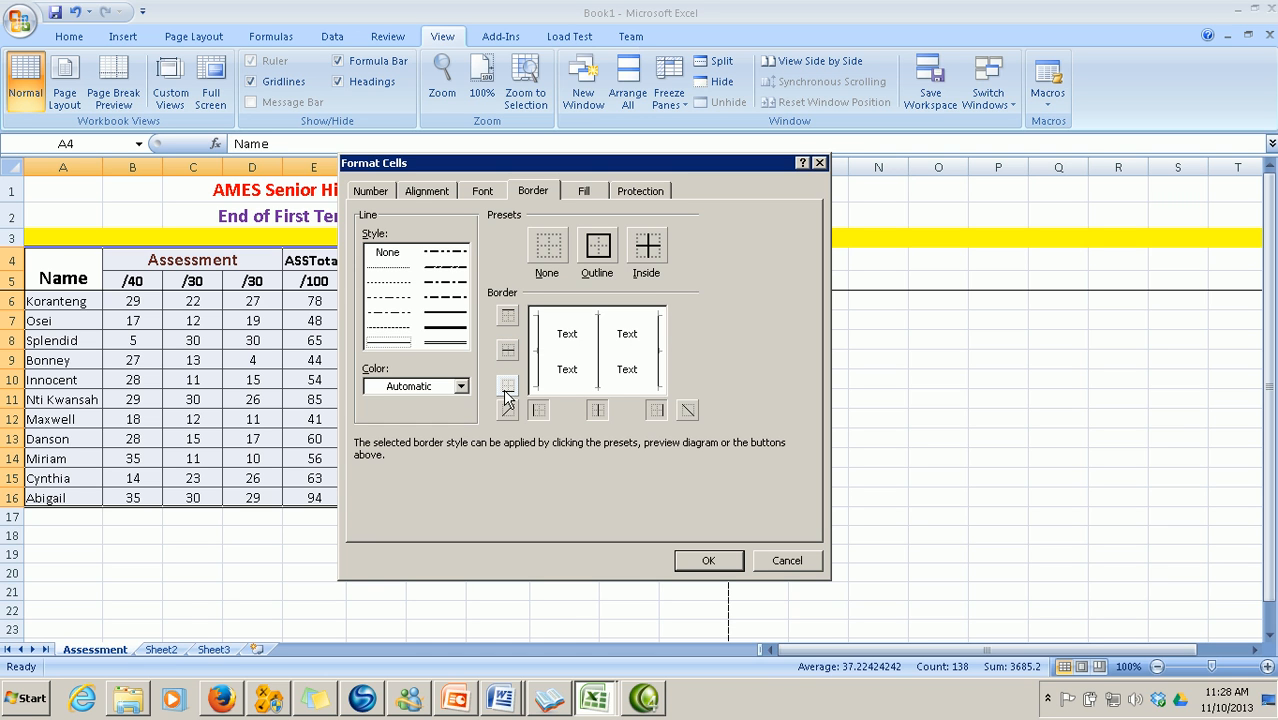
left_click(538, 410)
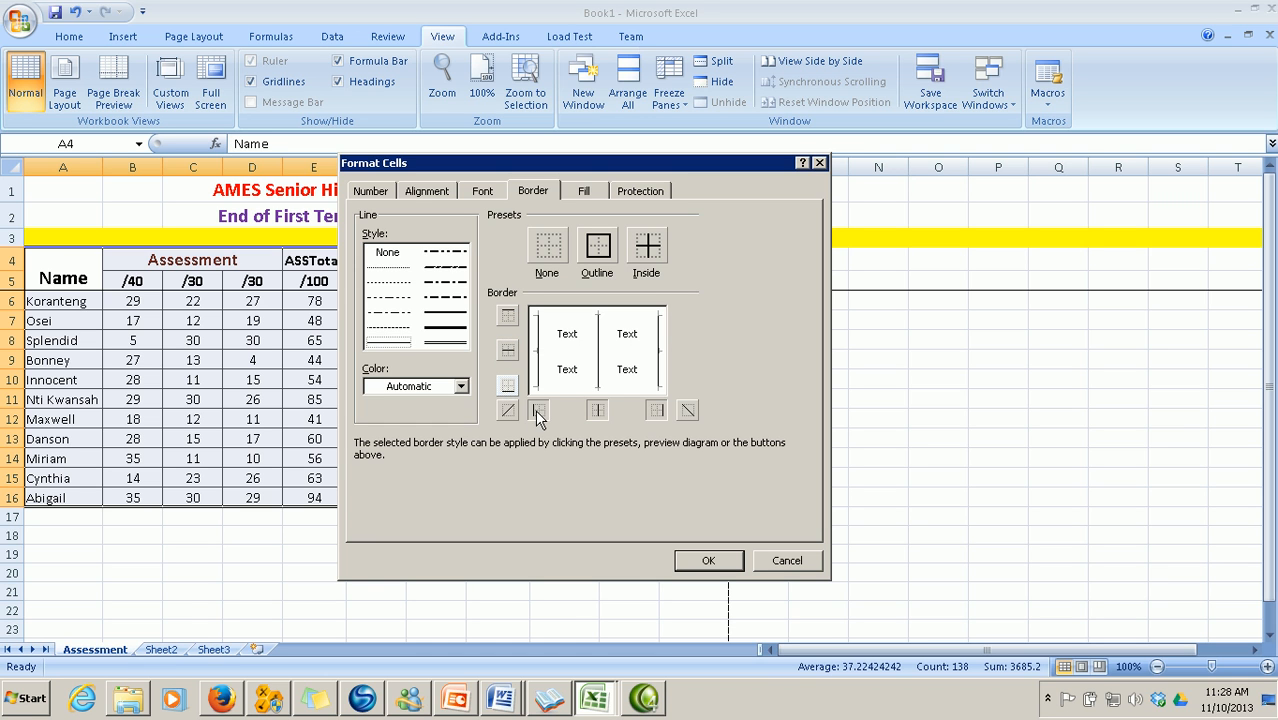
left_click(597, 410)
left_click(656, 410)
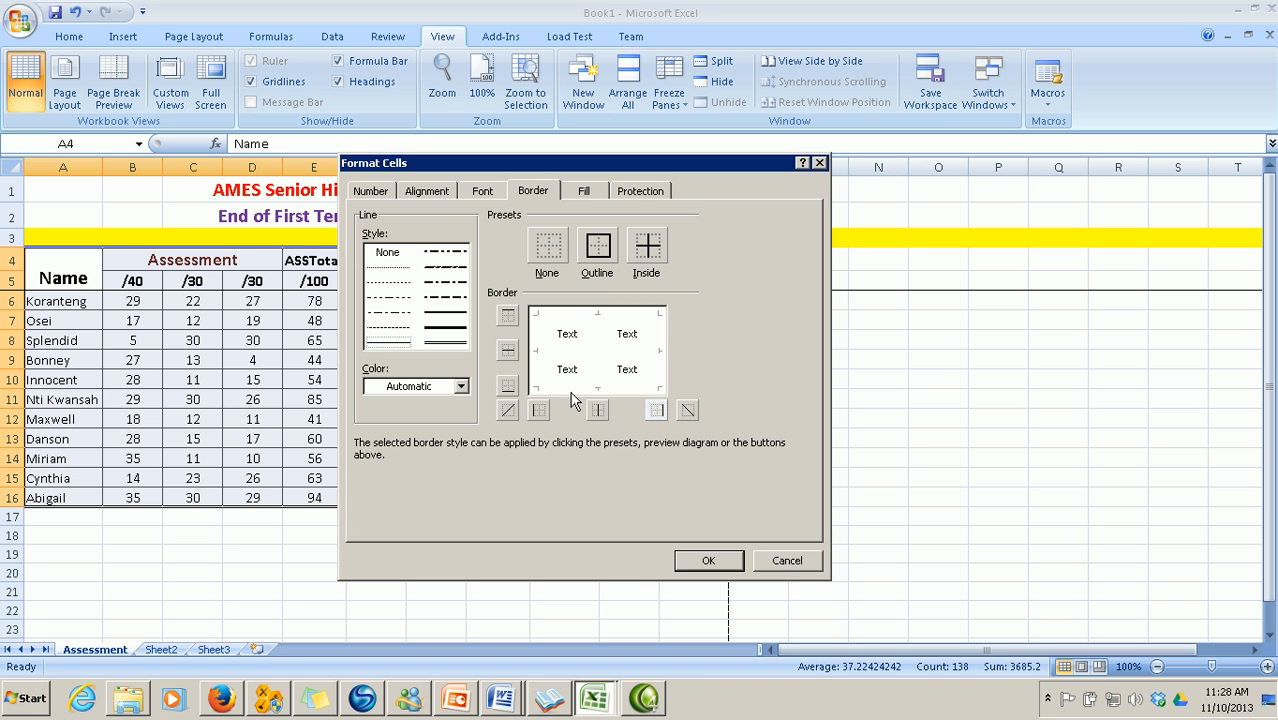
left_click(707, 561)
left_click(500, 552)
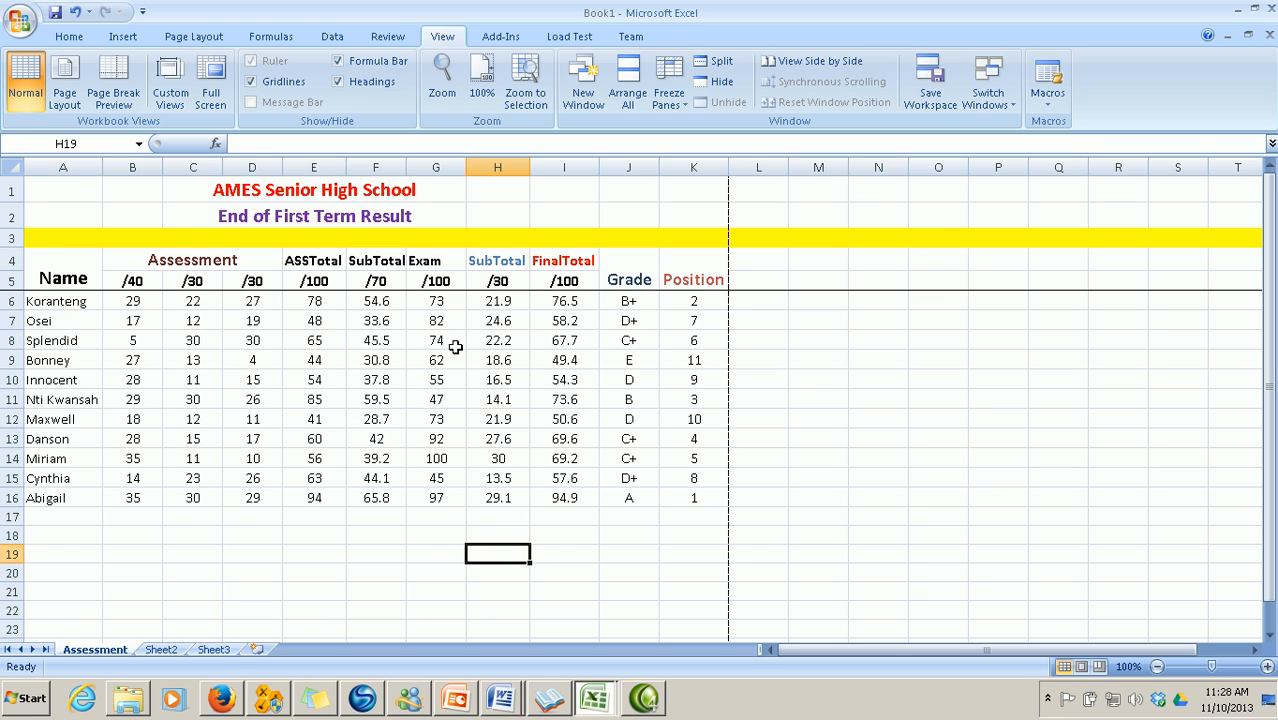
left_click(22, 20)
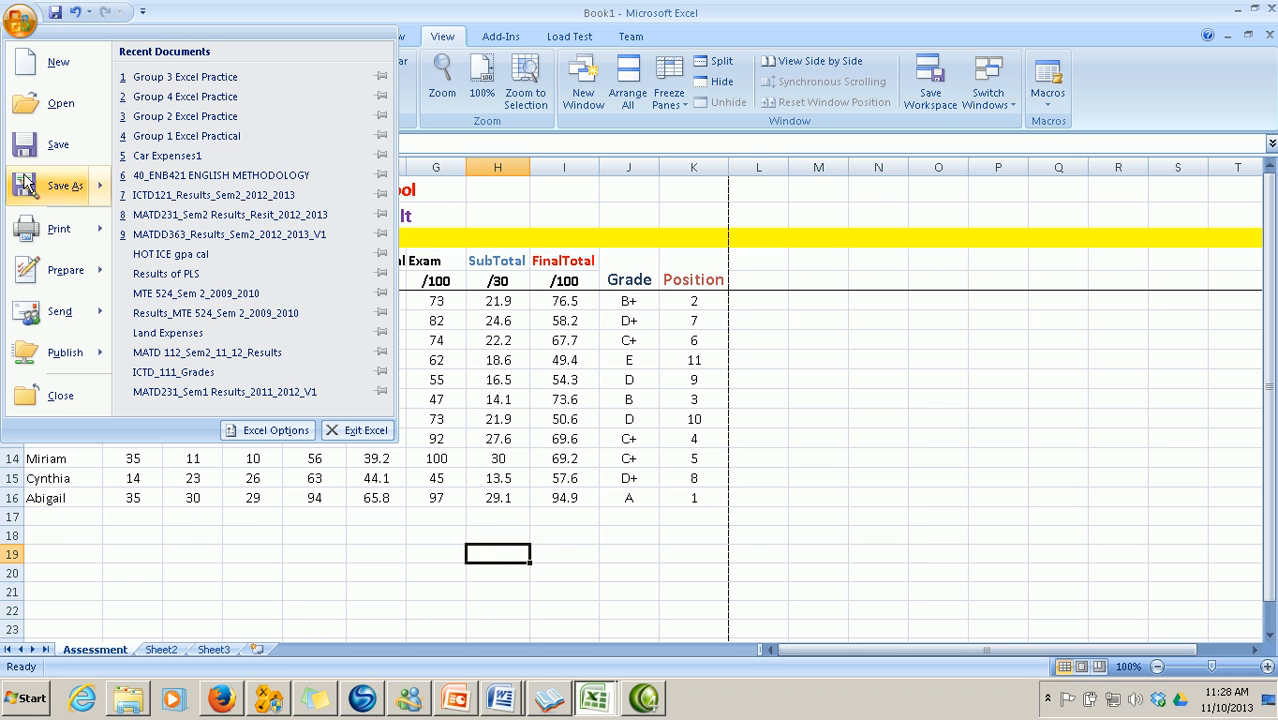
Preview the printed sheet, then close Print Preview to return to Normal view
mouse_move(42, 235)
left_click(204, 202)
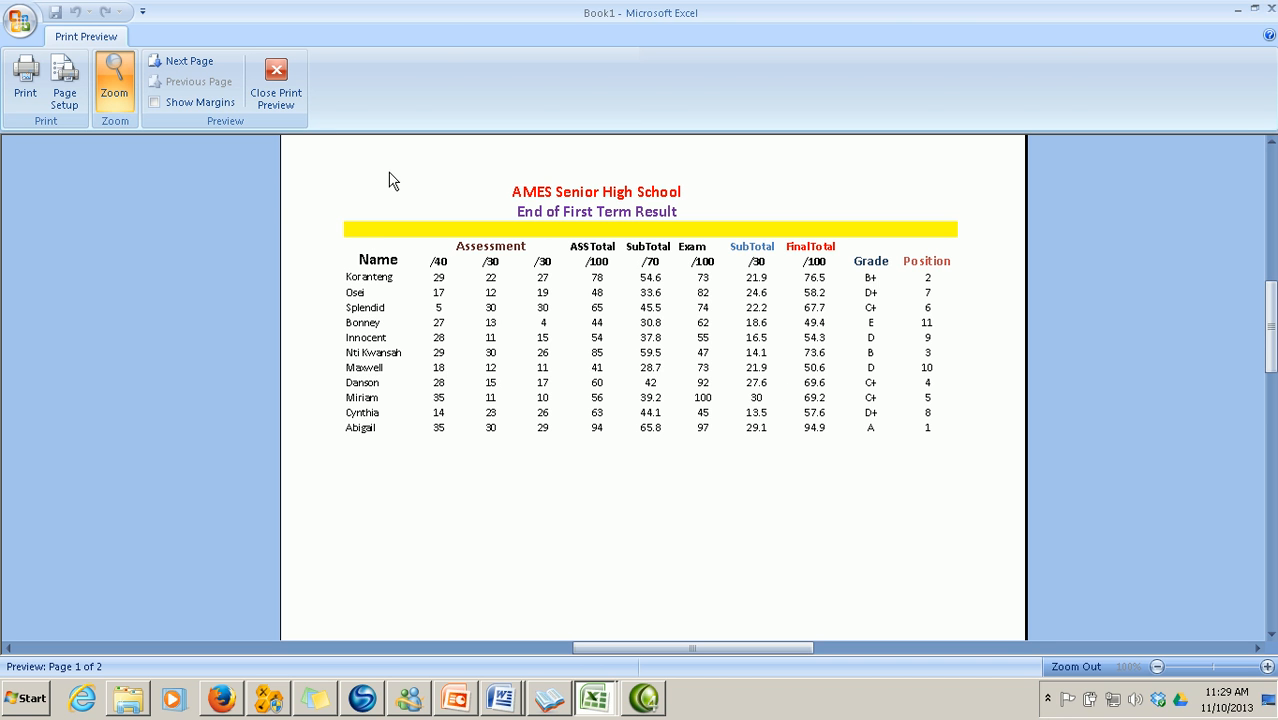
left_click(276, 85)
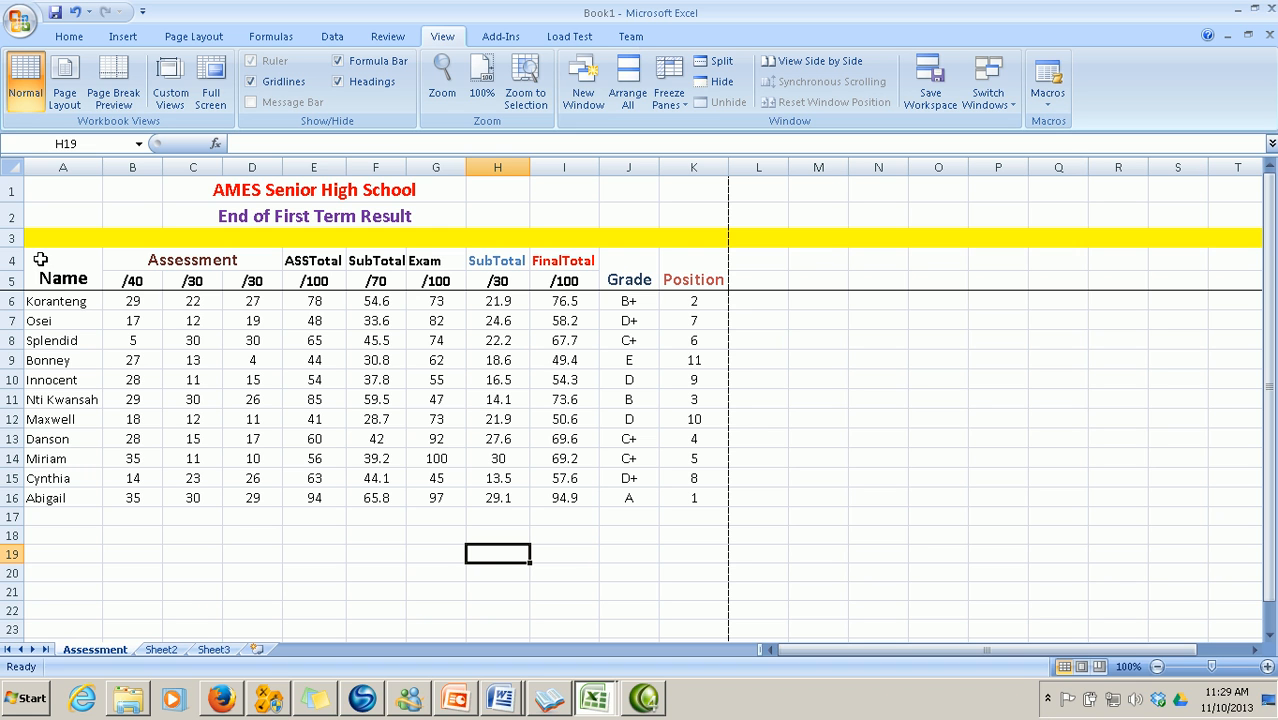
Add top, bottom, left, right and inside borders to A4:K16 via Format Cells
left_click_drag(40, 259, 693, 497)
right_click(593, 484)
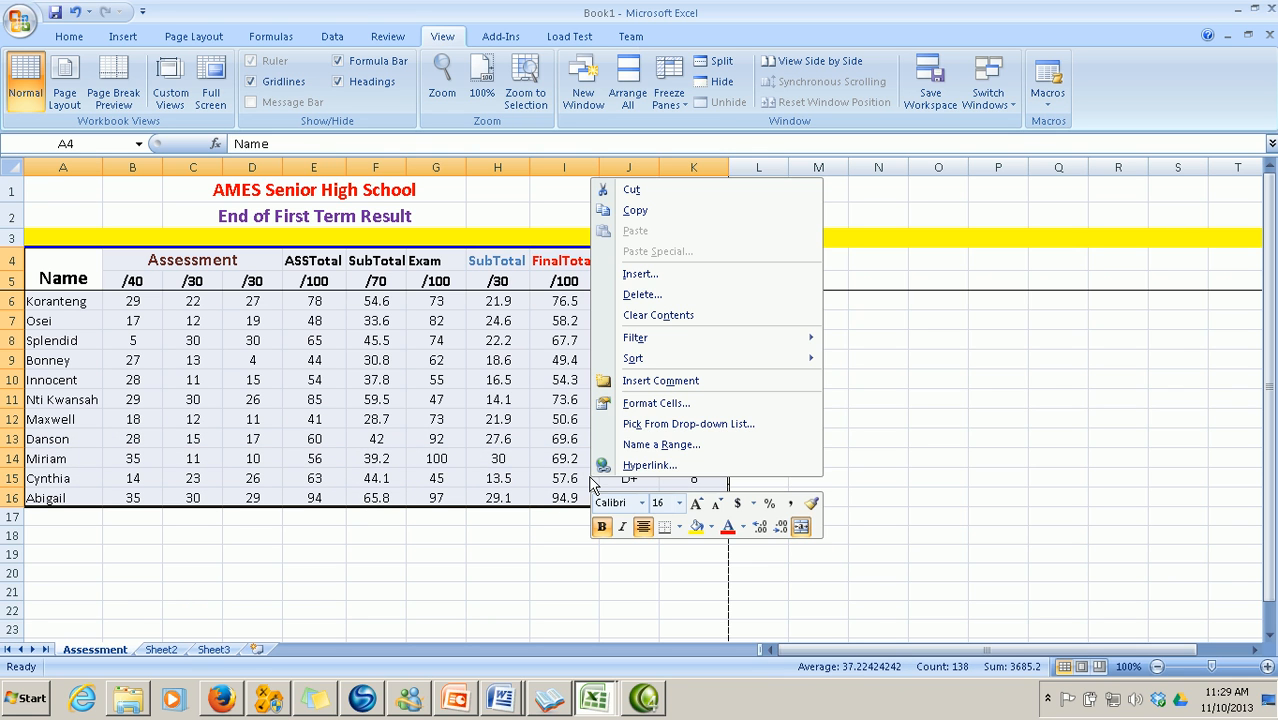
left_click(645, 403)
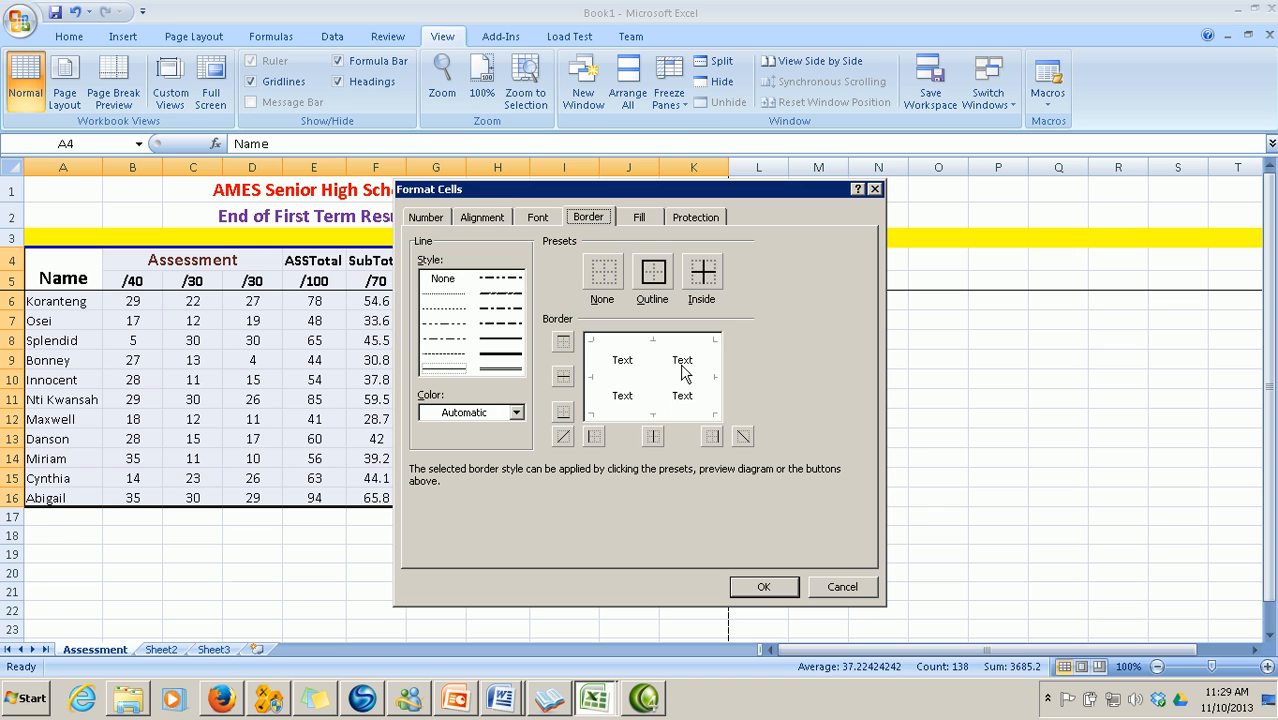
left_click(564, 346)
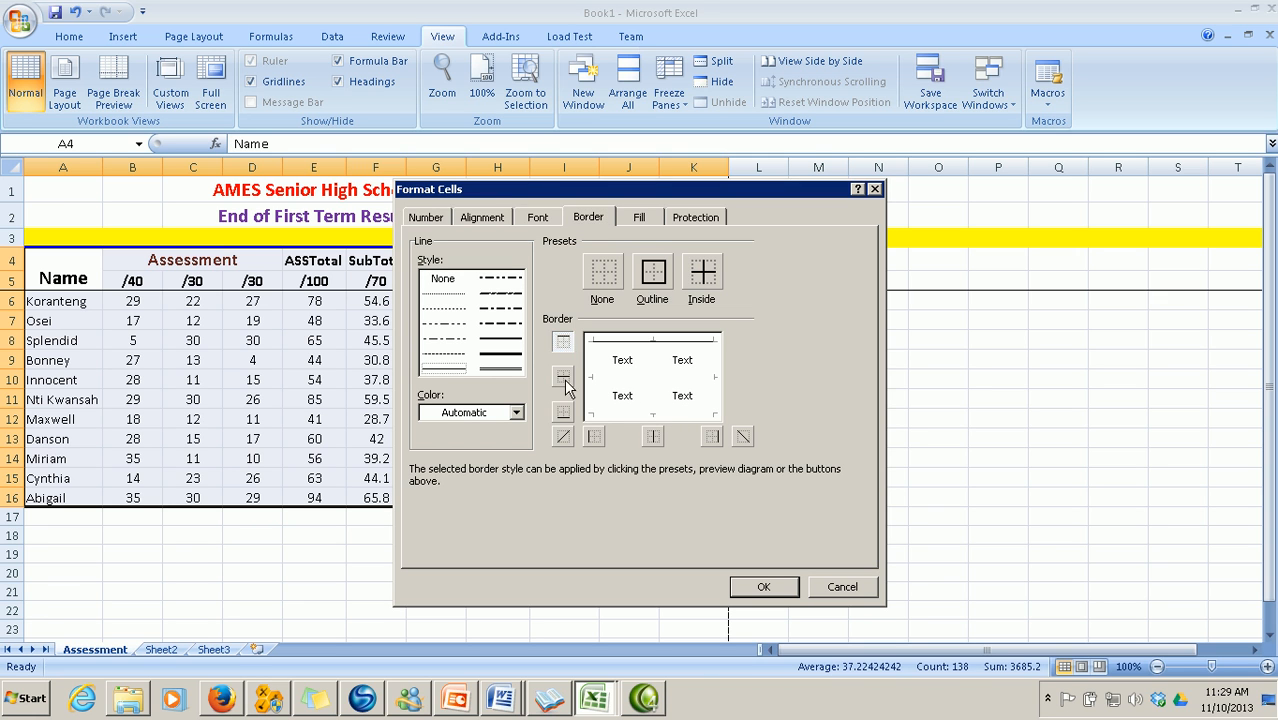
left_click(570, 379)
left_click(566, 414)
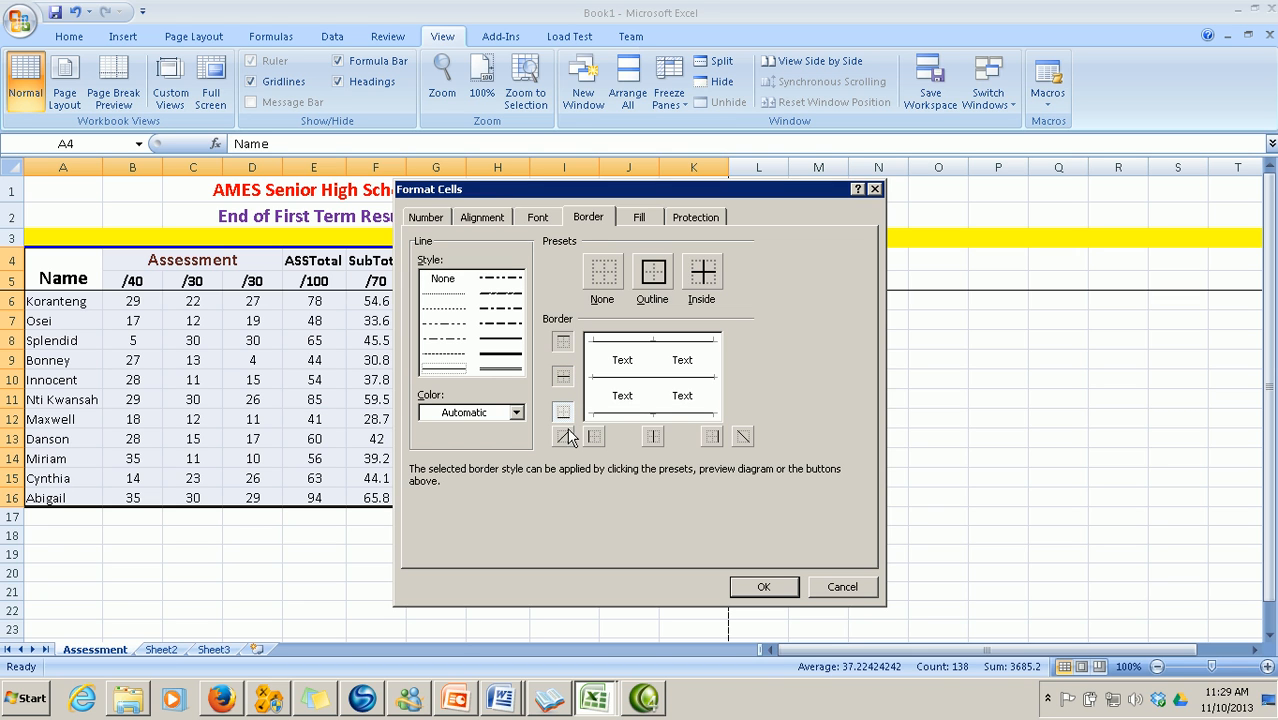
left_click(594, 437)
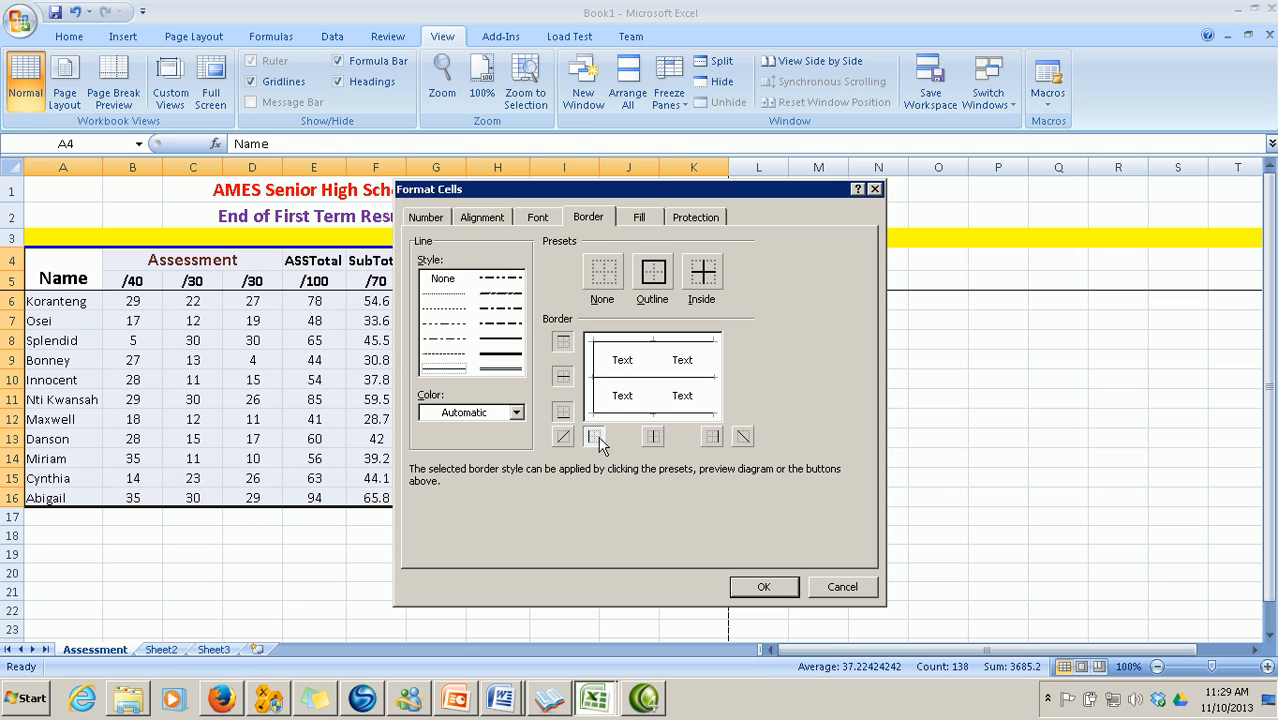
left_click(653, 438)
left_click(712, 438)
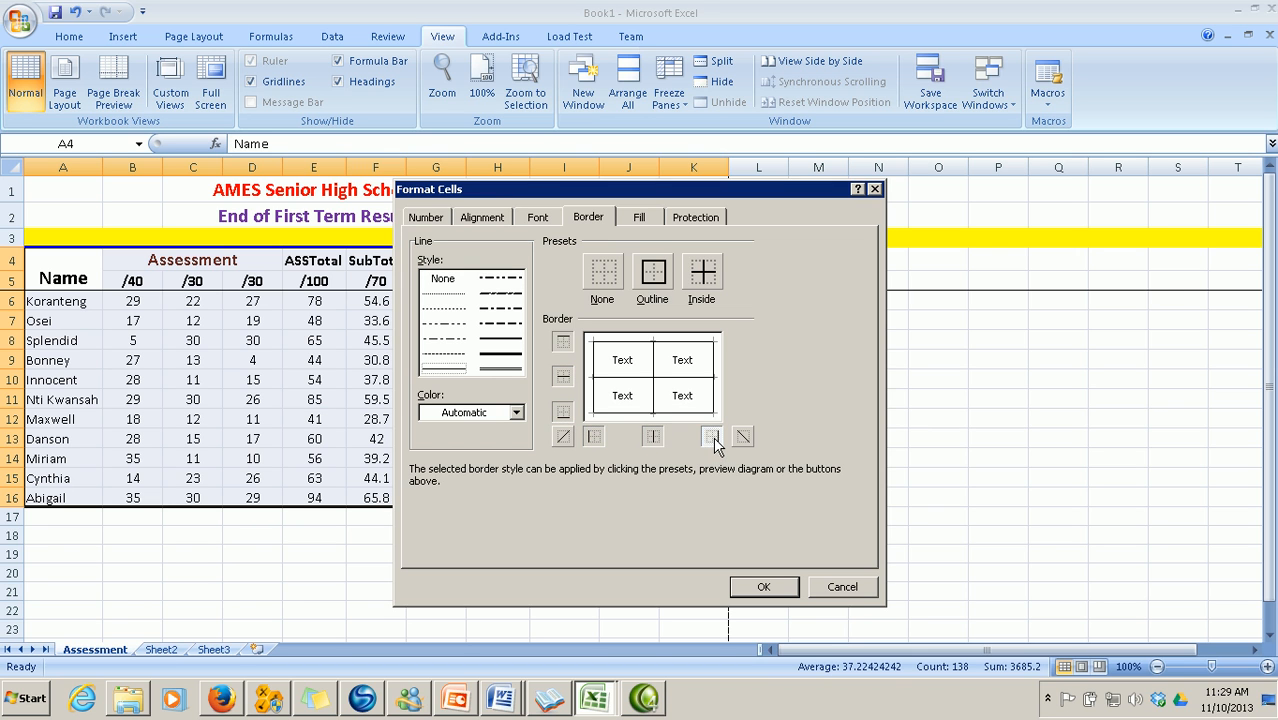
left_click(752, 587)
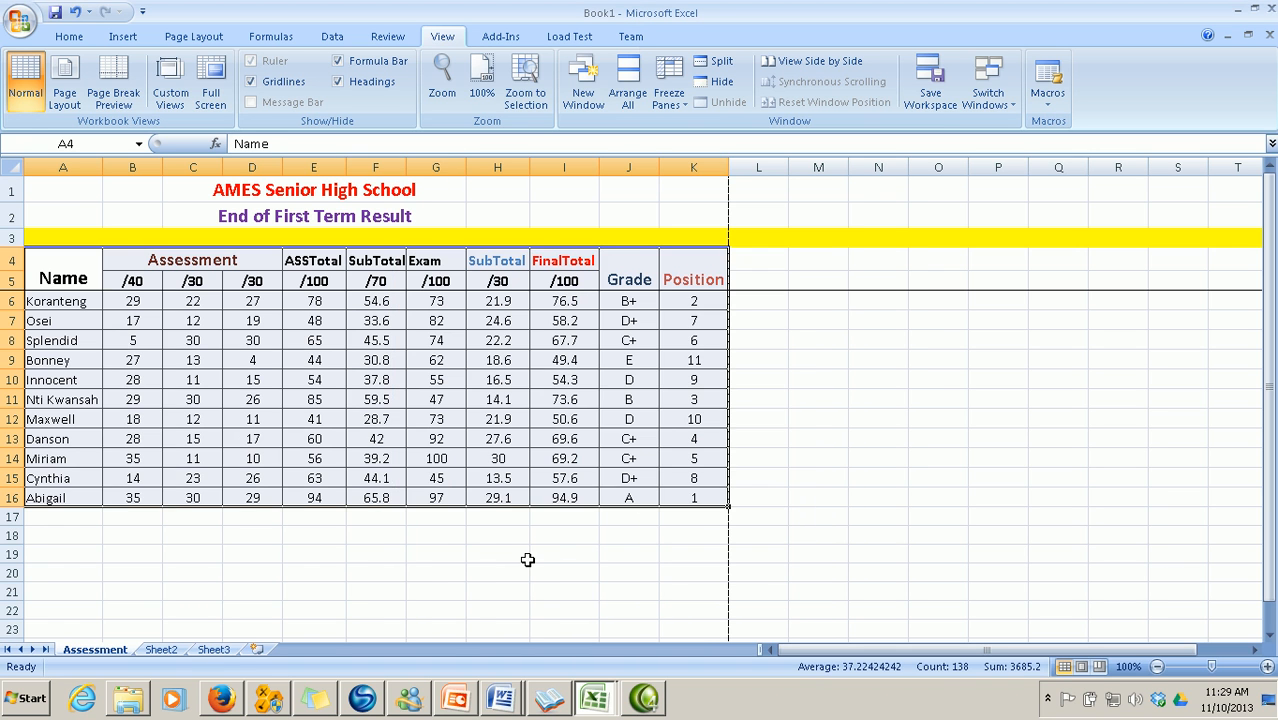
left_click(526, 558)
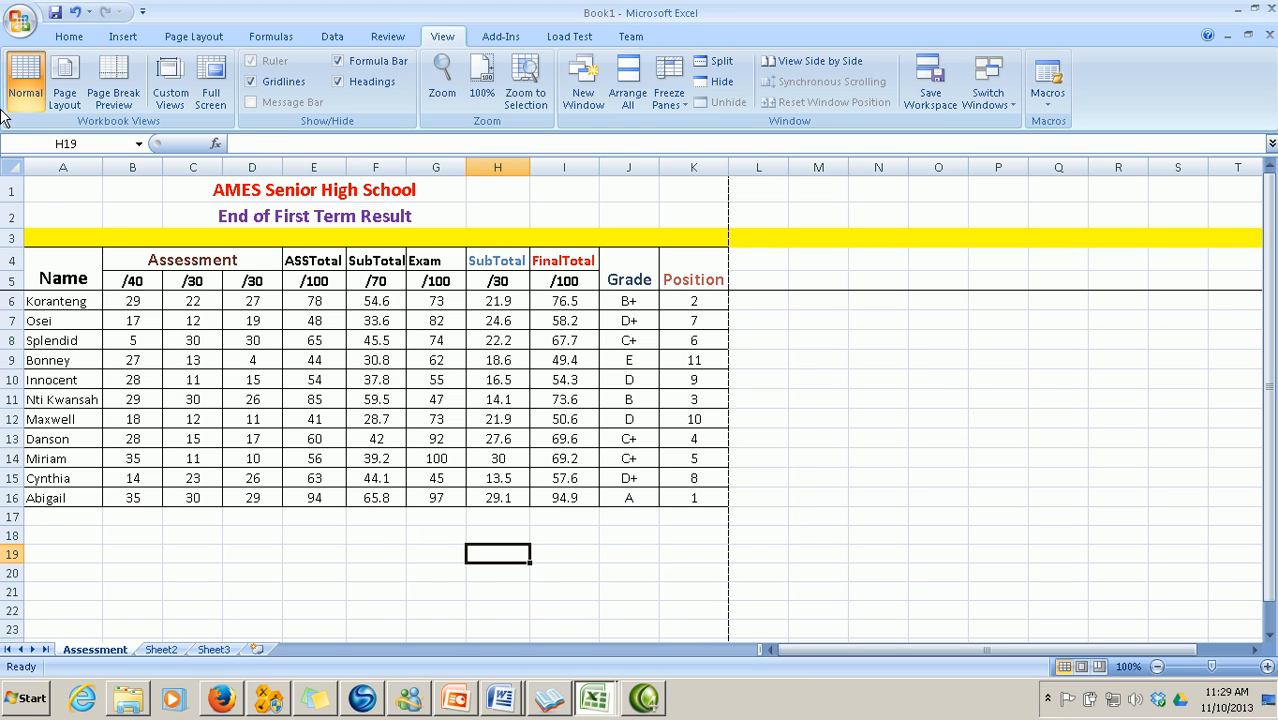
left_click(10, 28)
mouse_move(58, 229)
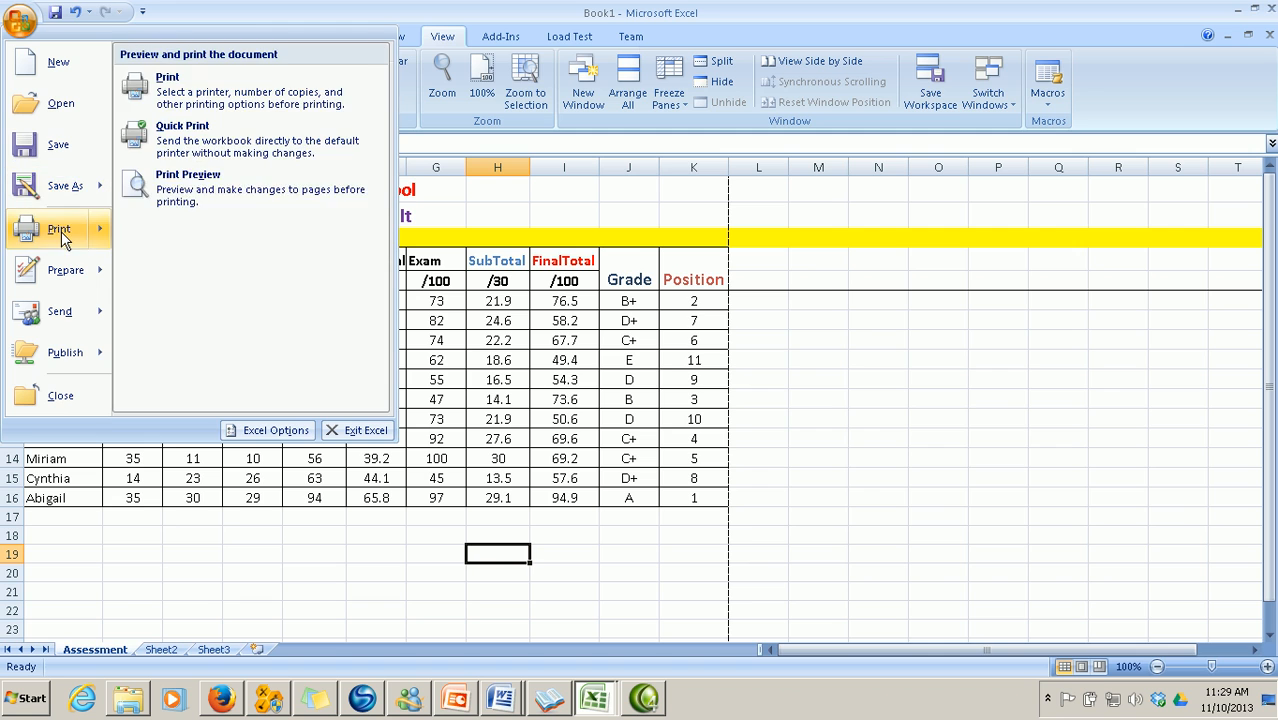
left_click(190, 203)
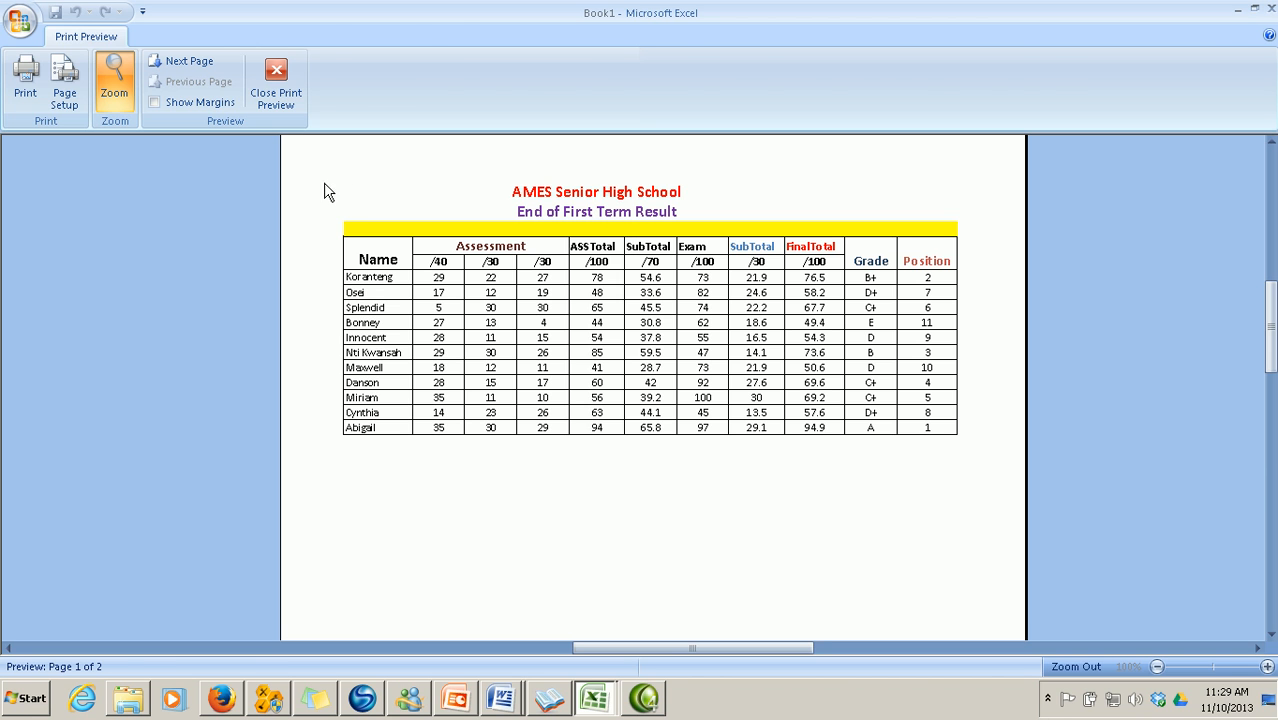
left_click(279, 76)
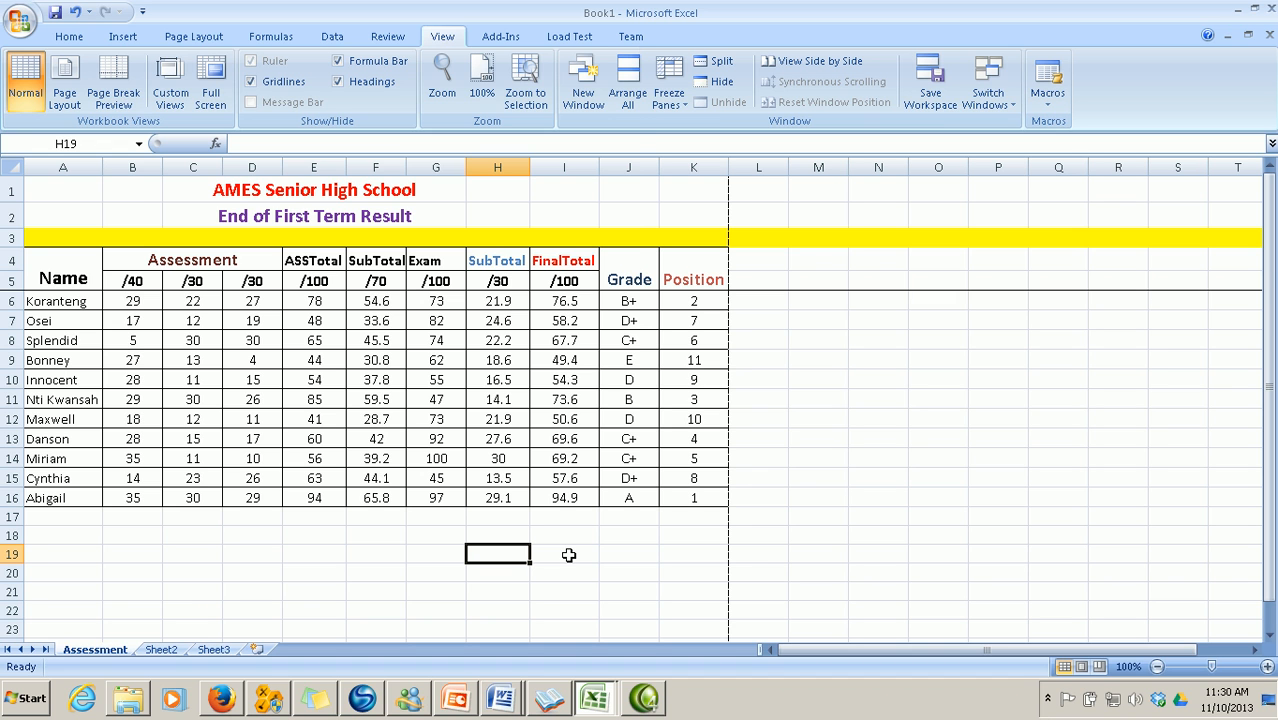
key("ctrl+s")
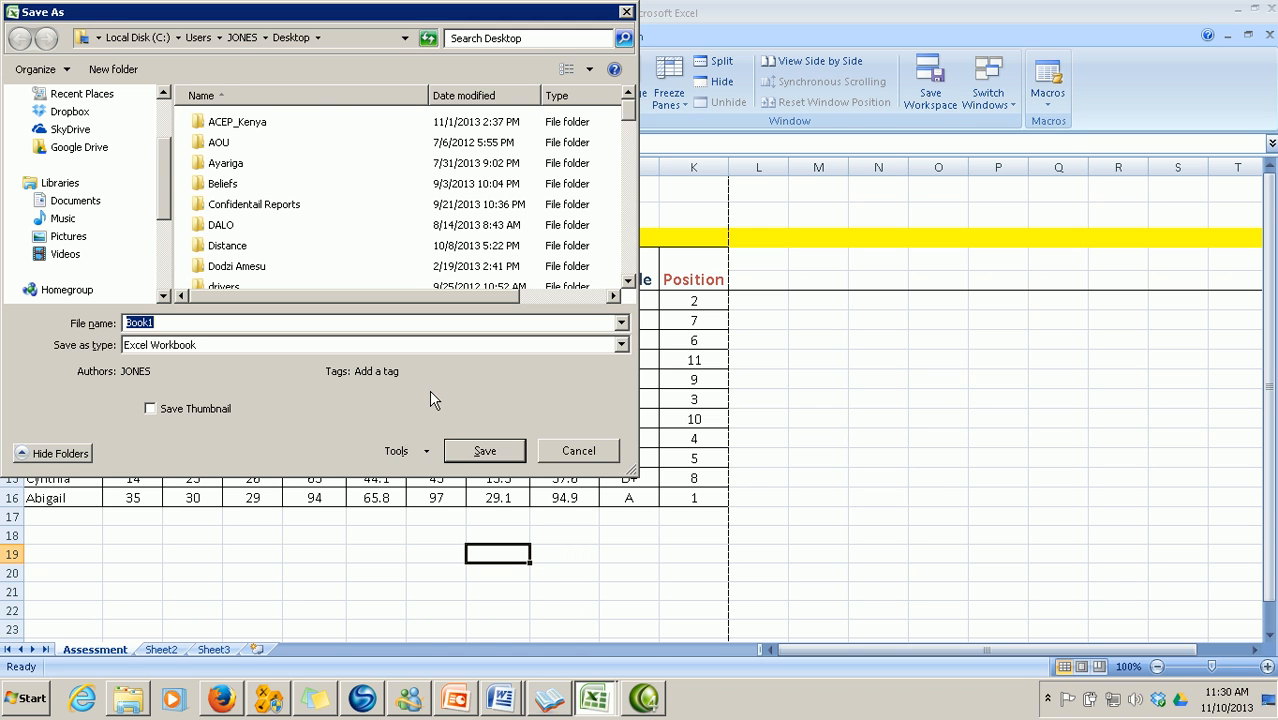
left_click(428, 452)
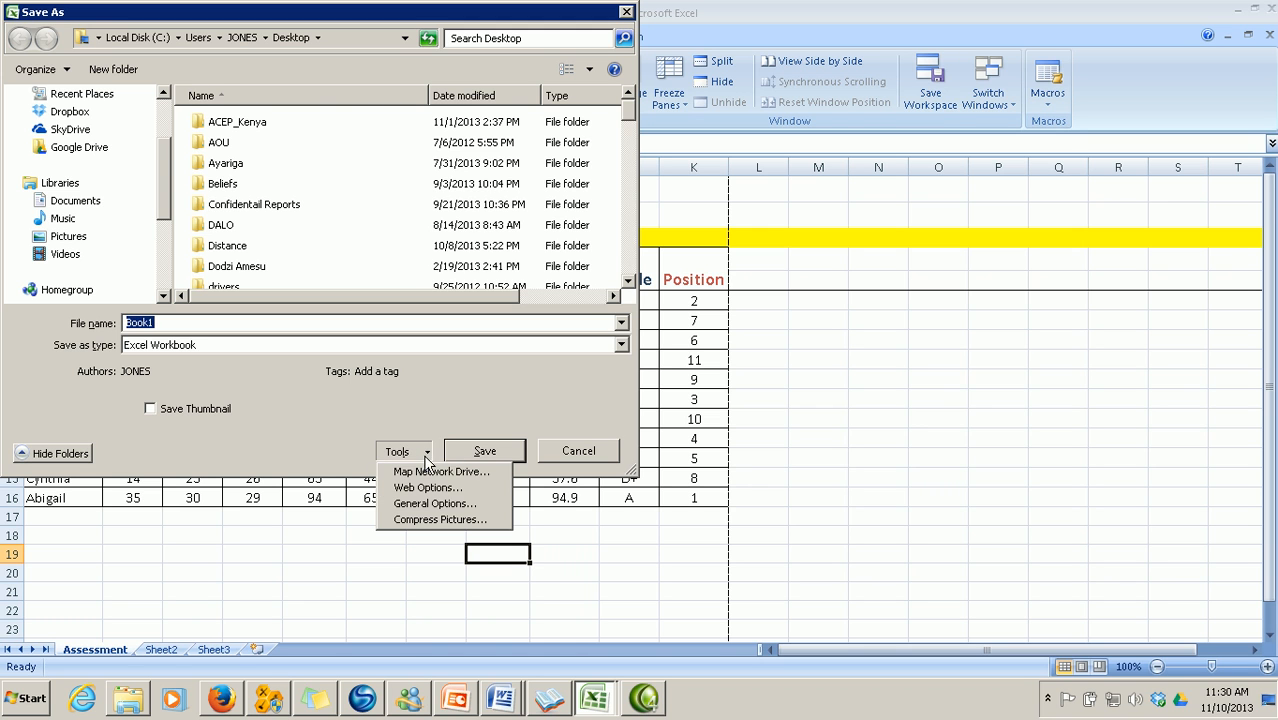
left_click(433, 503)
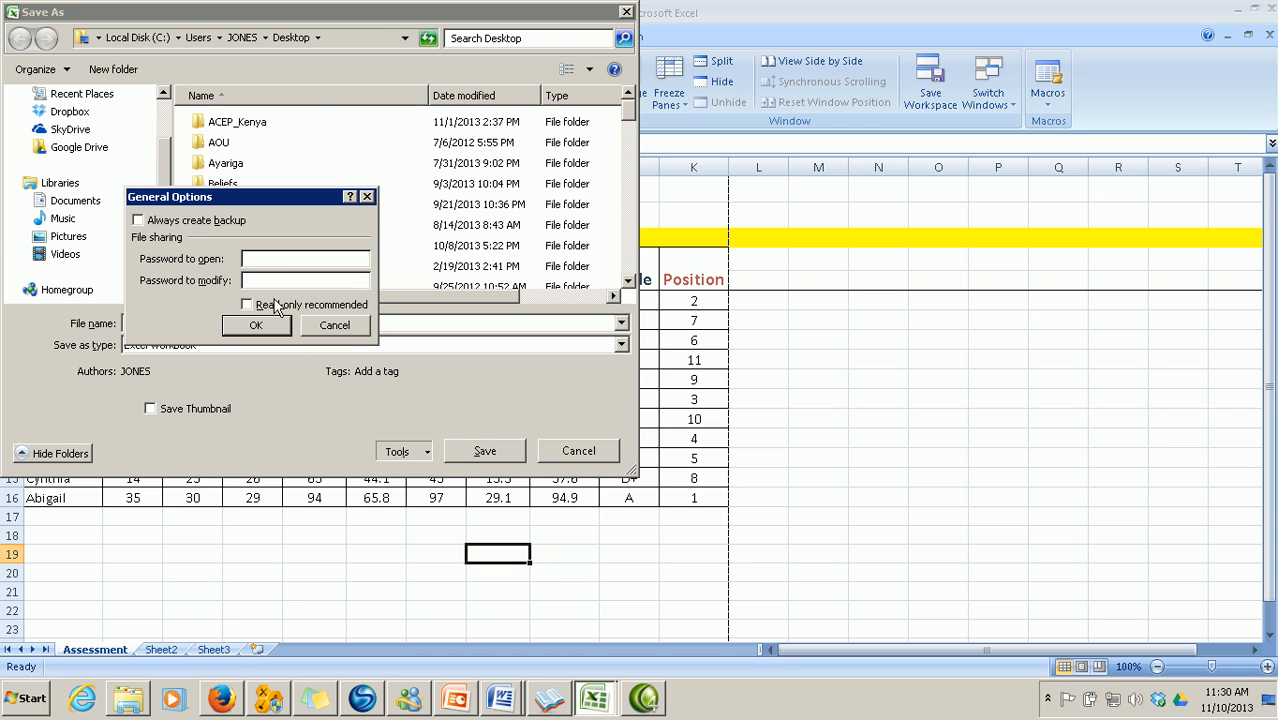
left_click(350, 332)
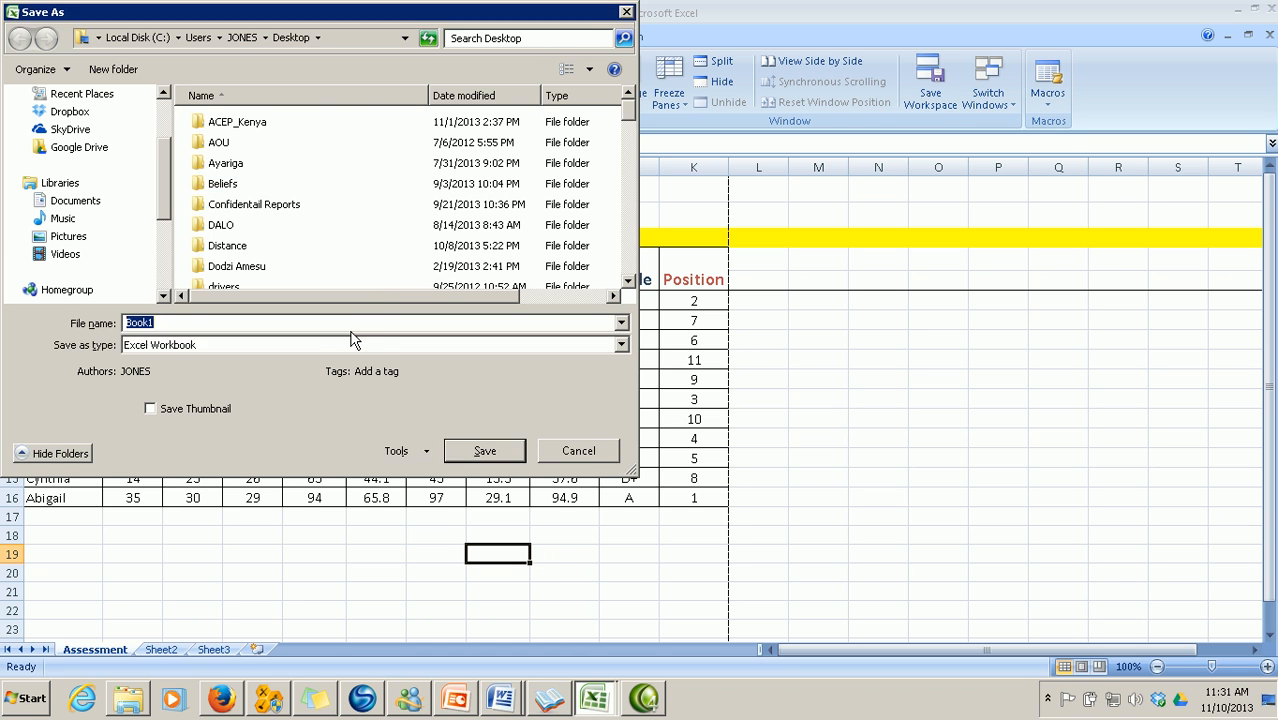
left_click(591, 450)
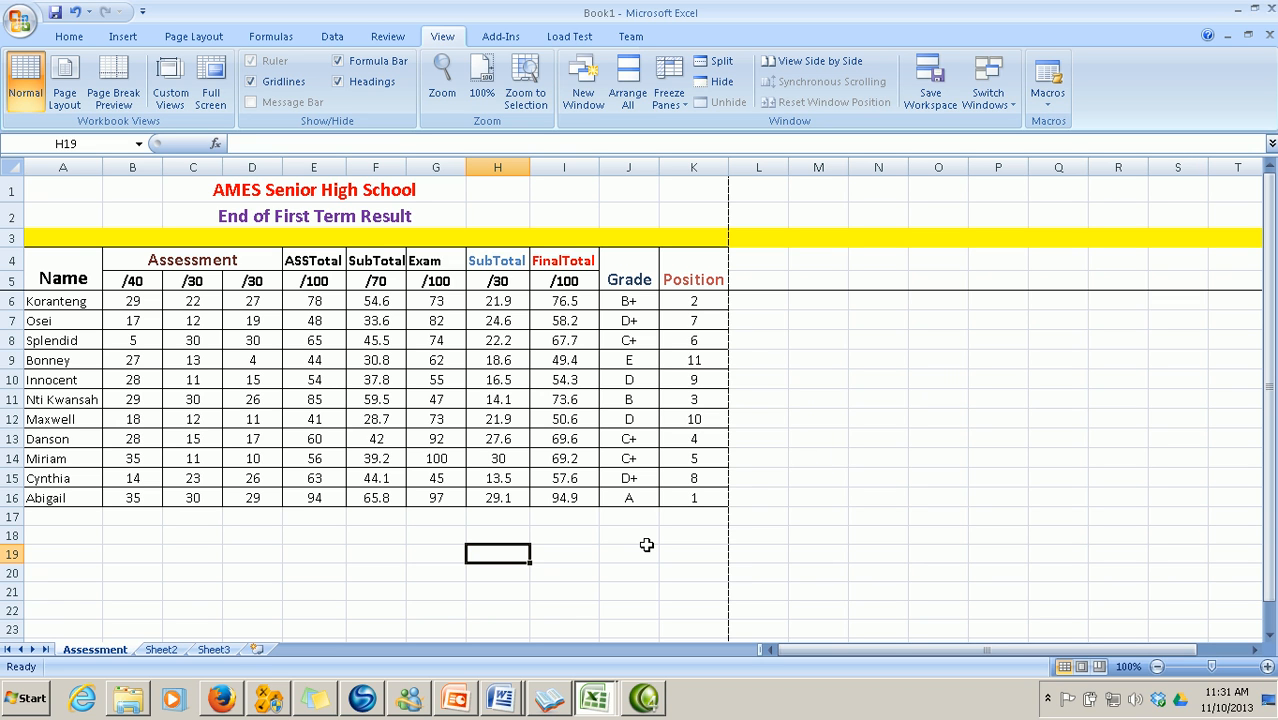
right_click(97, 657)
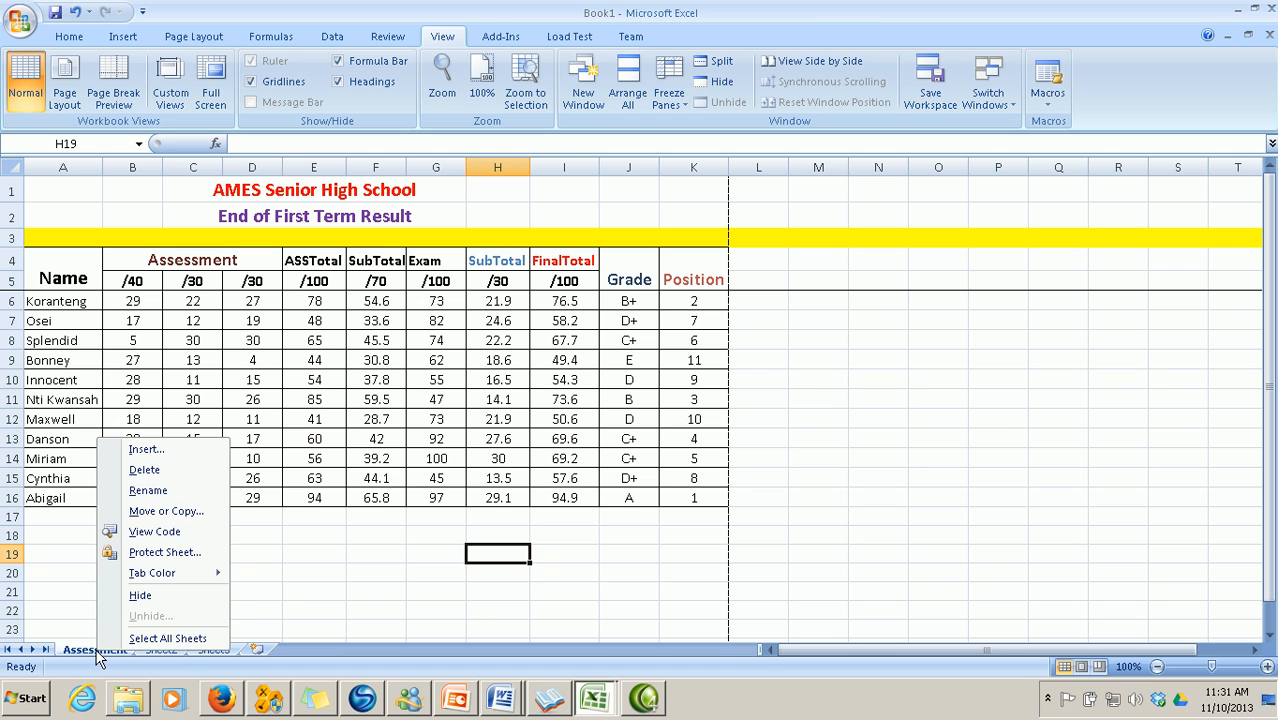
left_click(383, 588)
left_click(383, 571)
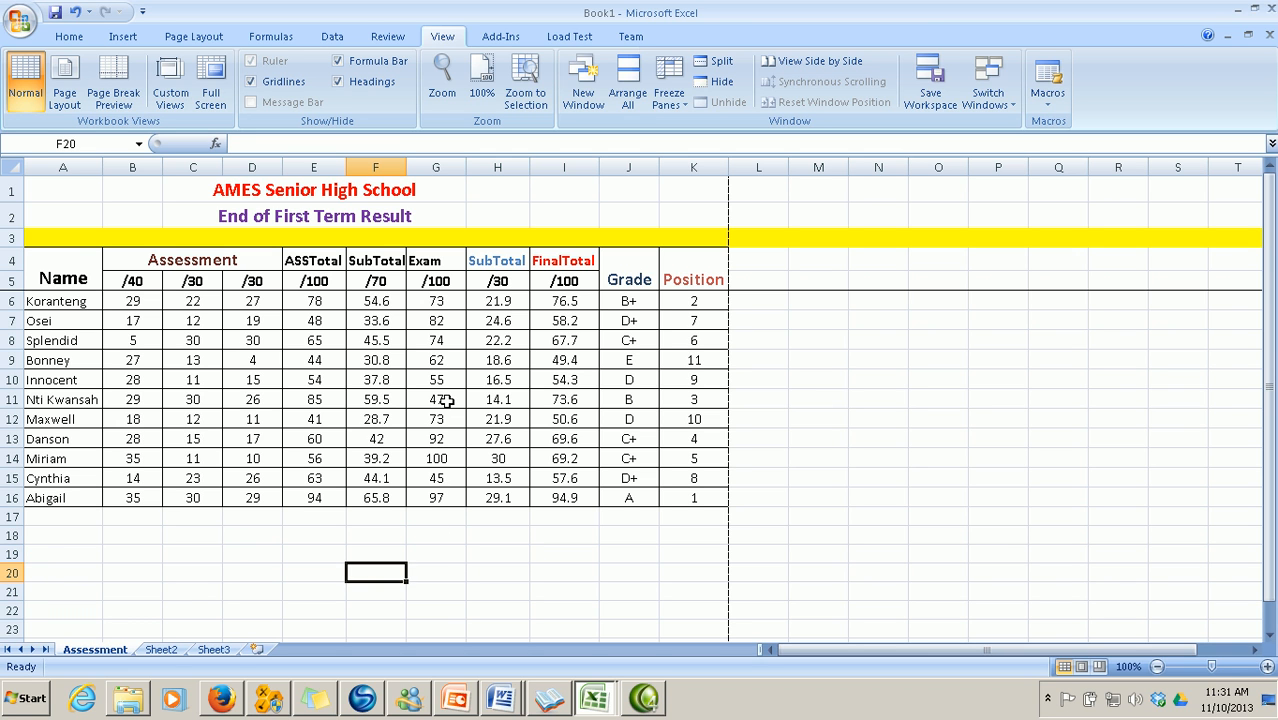
left_click(444, 401)
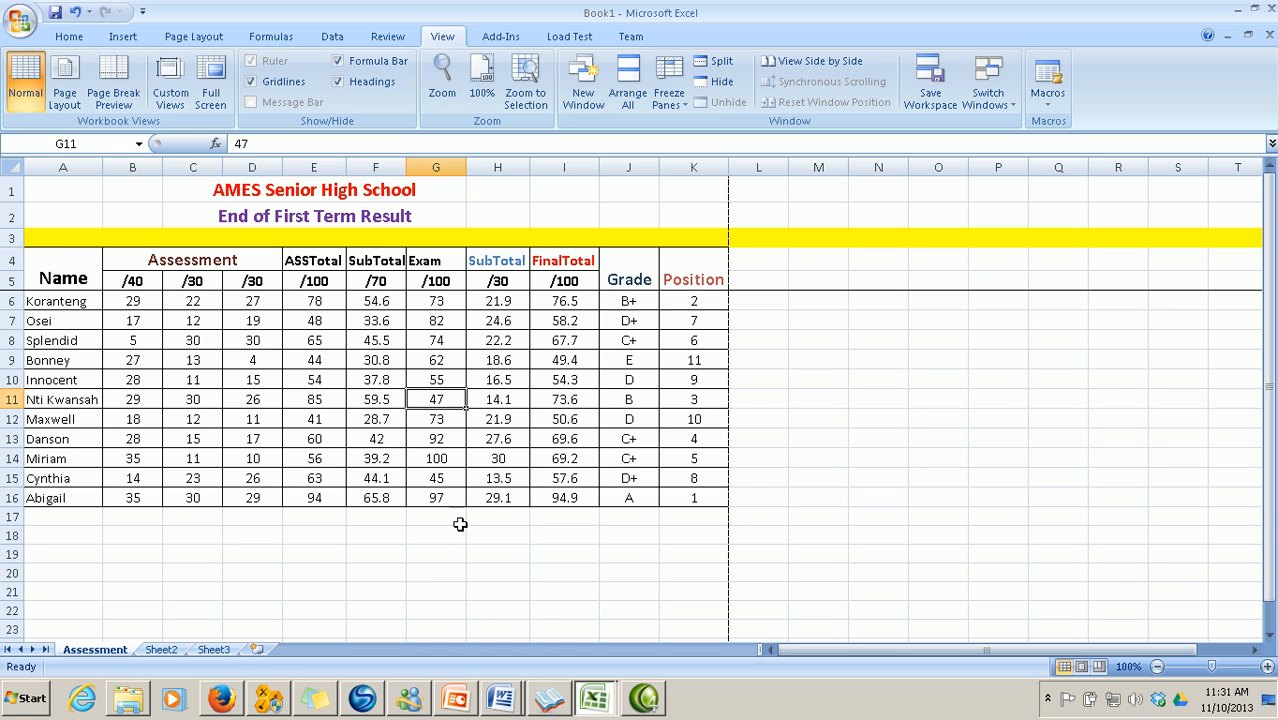
type("50")
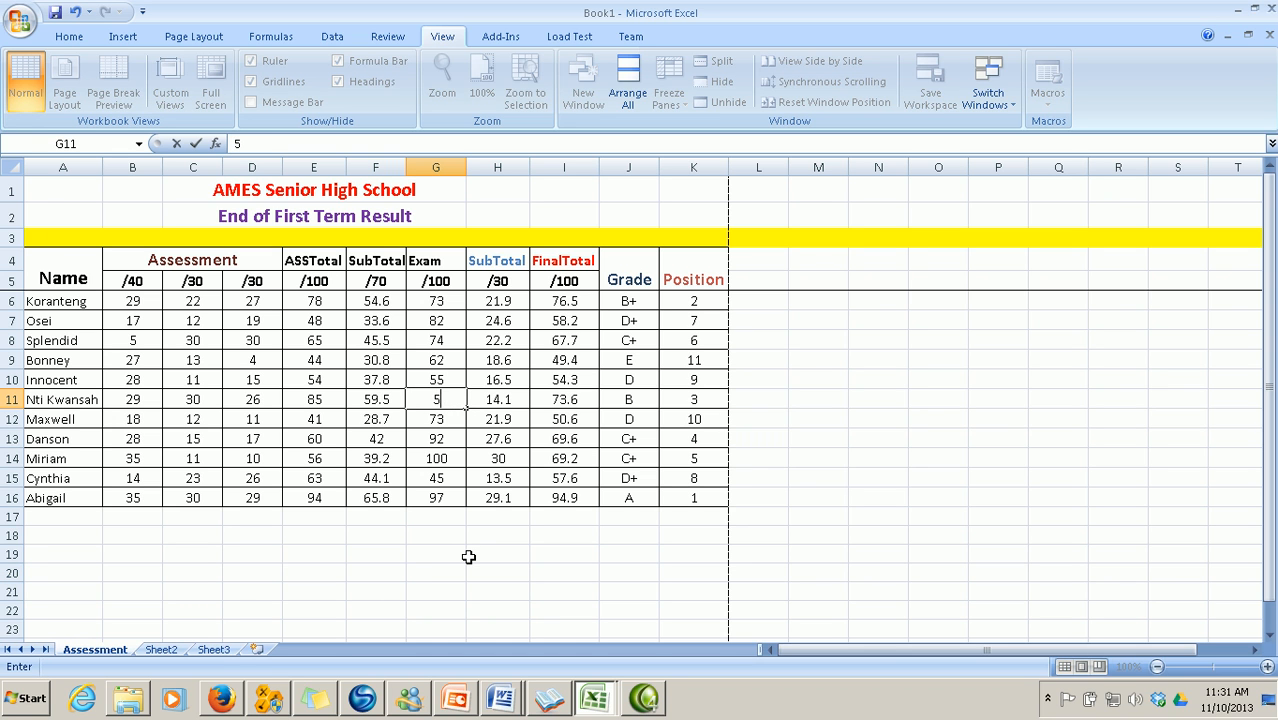
left_click(438, 593)
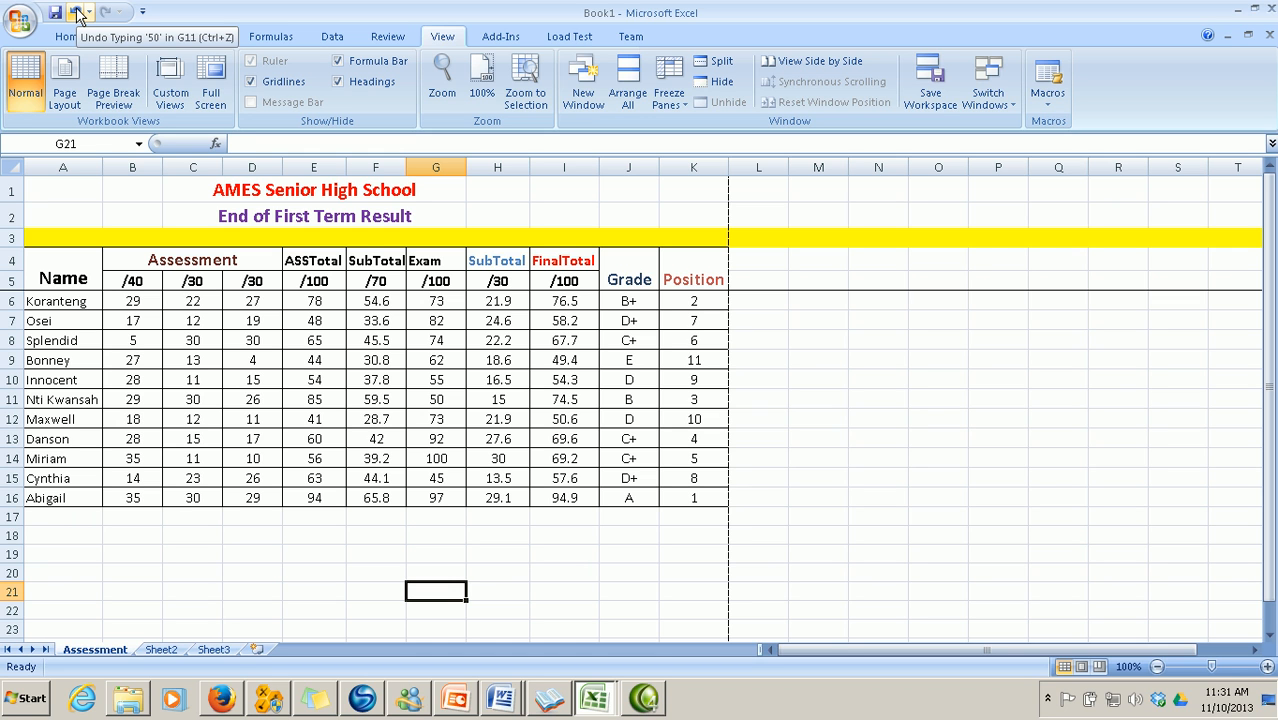
left_click(77, 13)
left_click(300, 556)
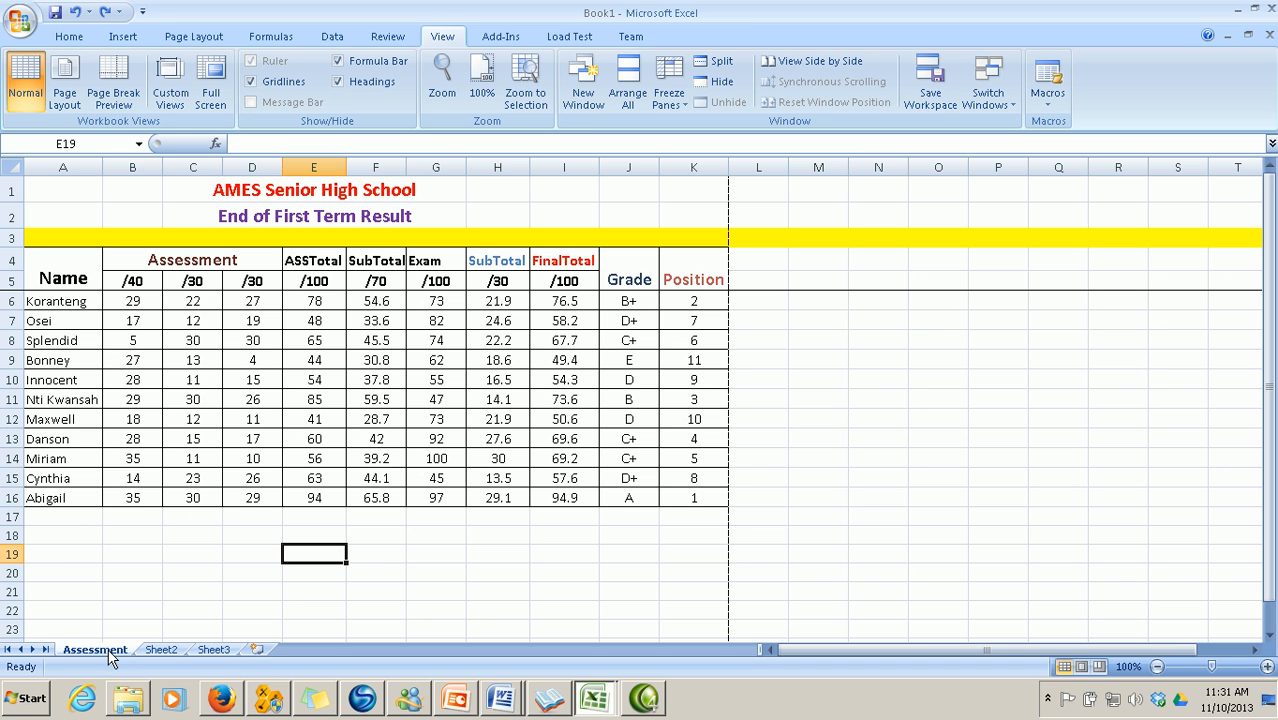
right_click(111, 657)
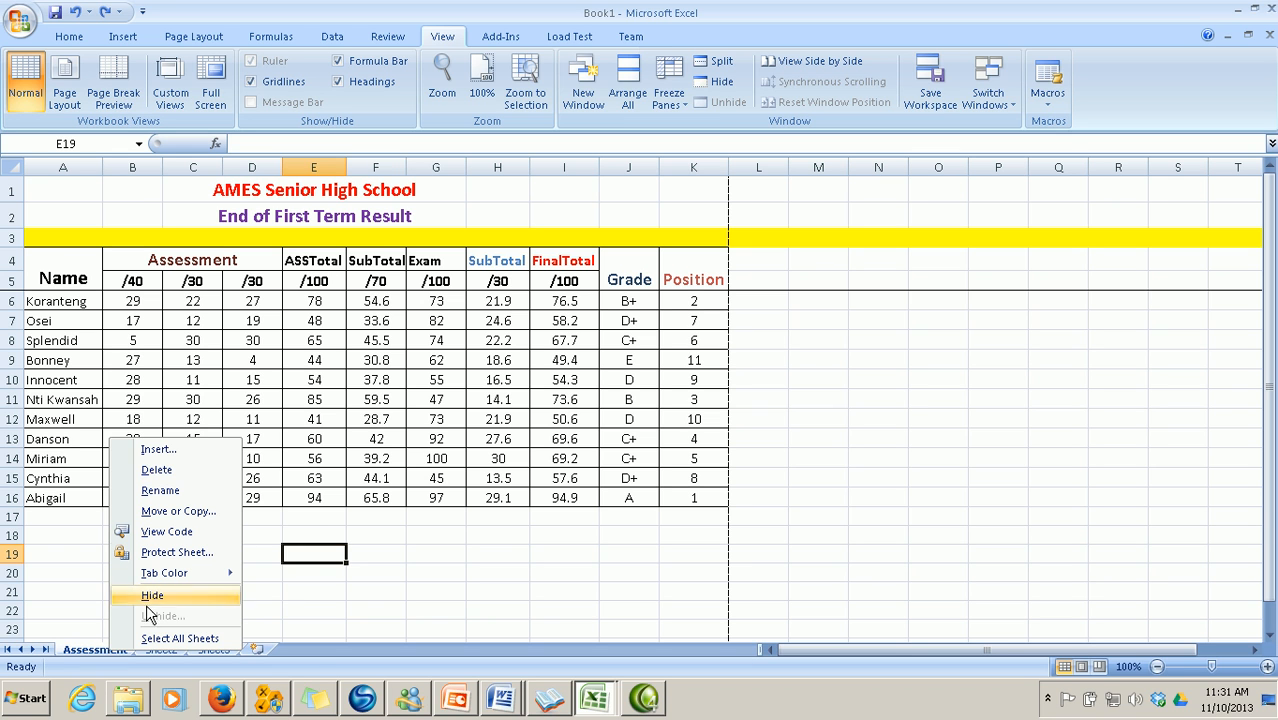
left_click(178, 552)
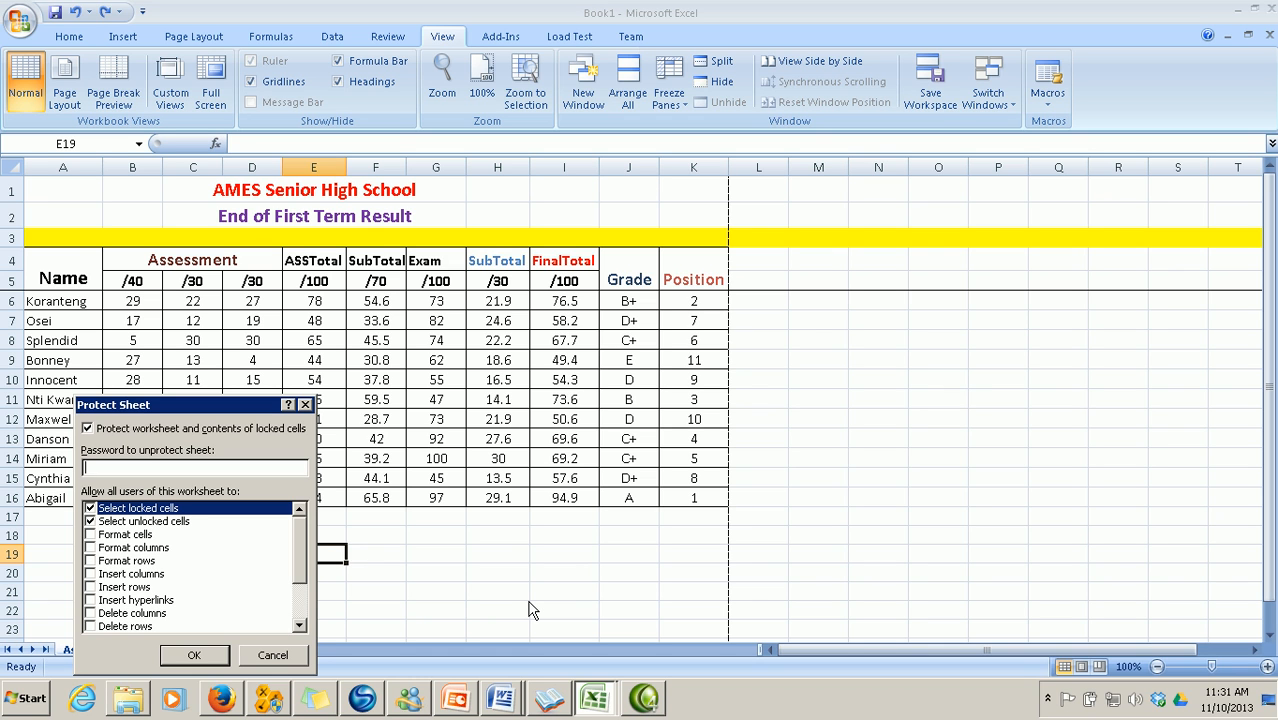
type("123456")
key("Return")
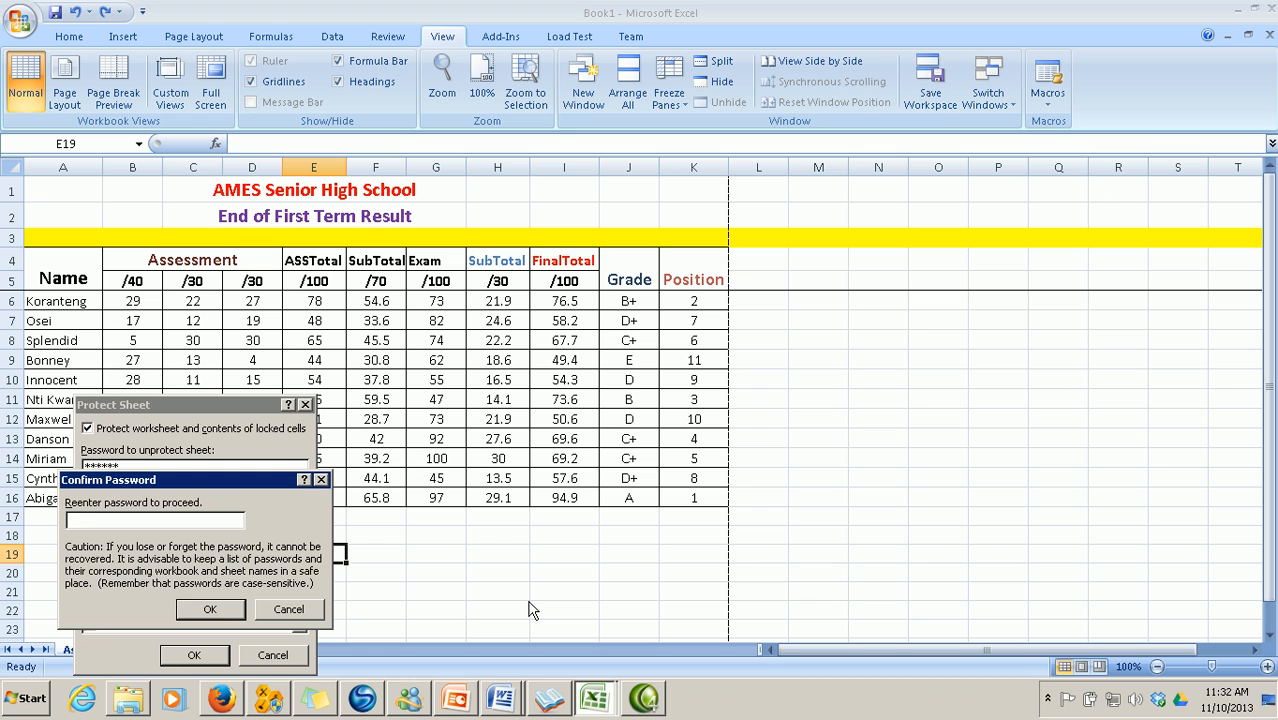
type("123456")
left_click(205, 609)
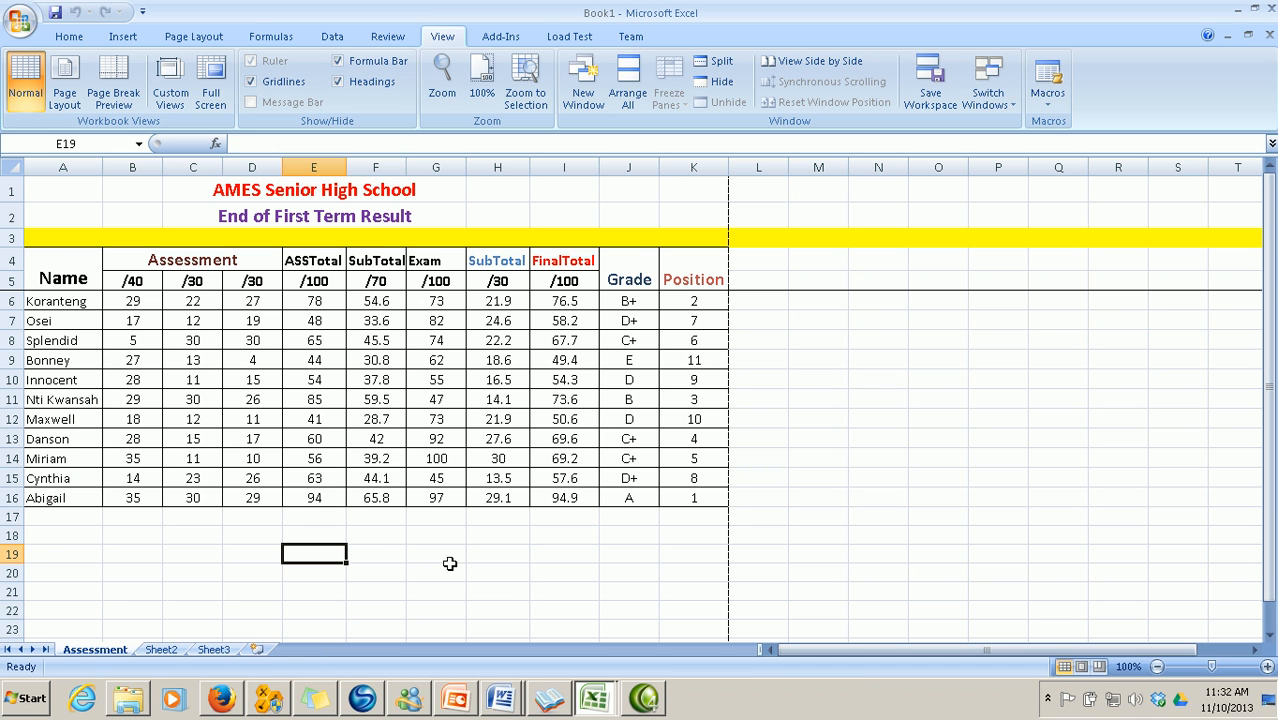
left_click(443, 399)
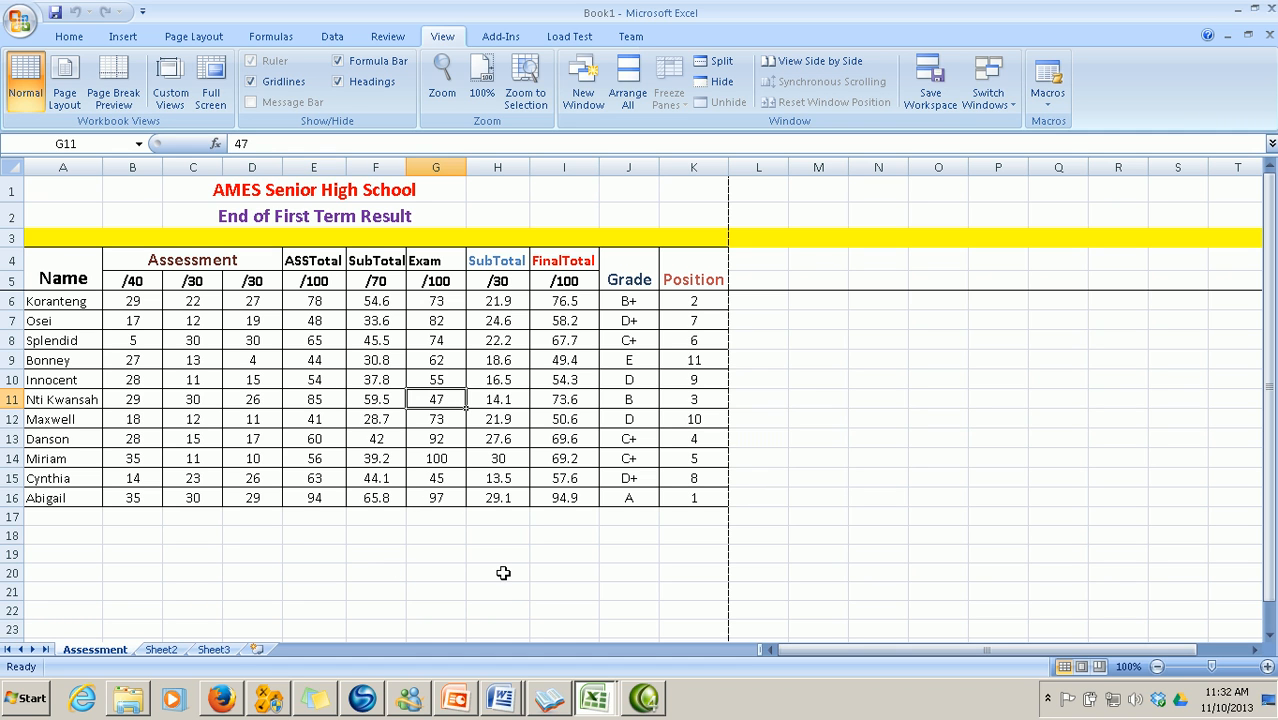
key("Delete")
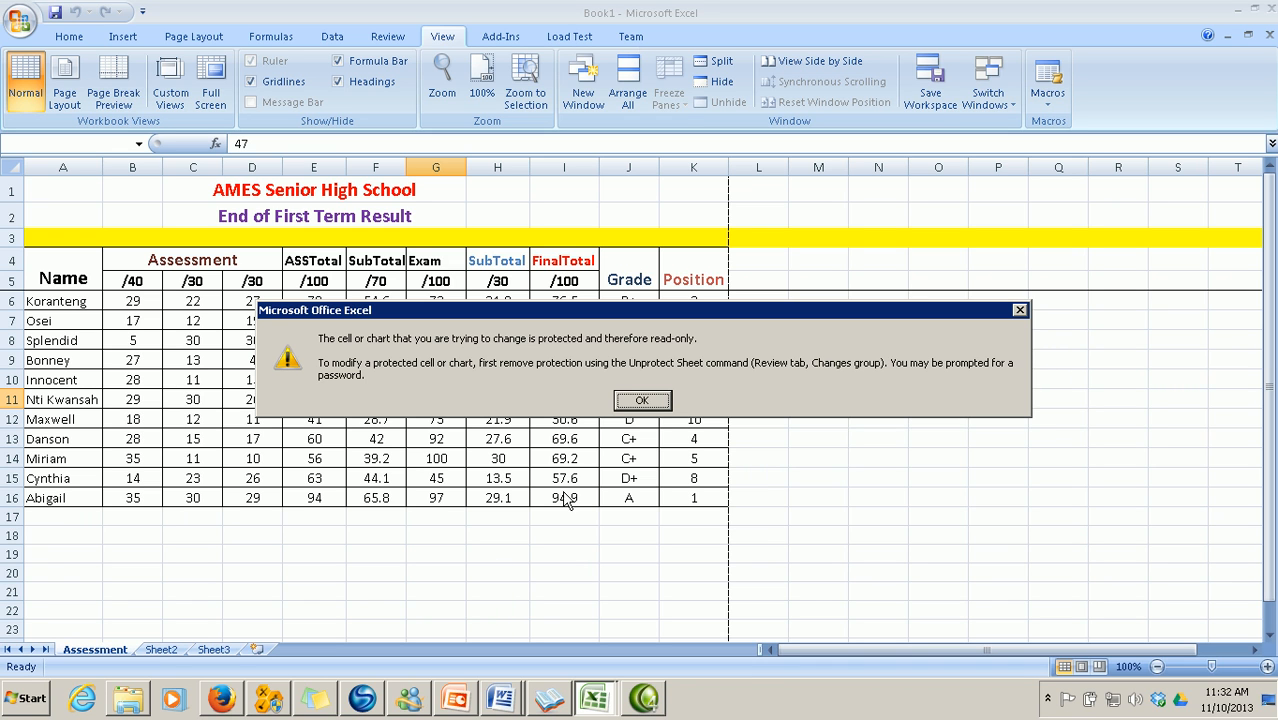
left_click(646, 403)
left_click(643, 401)
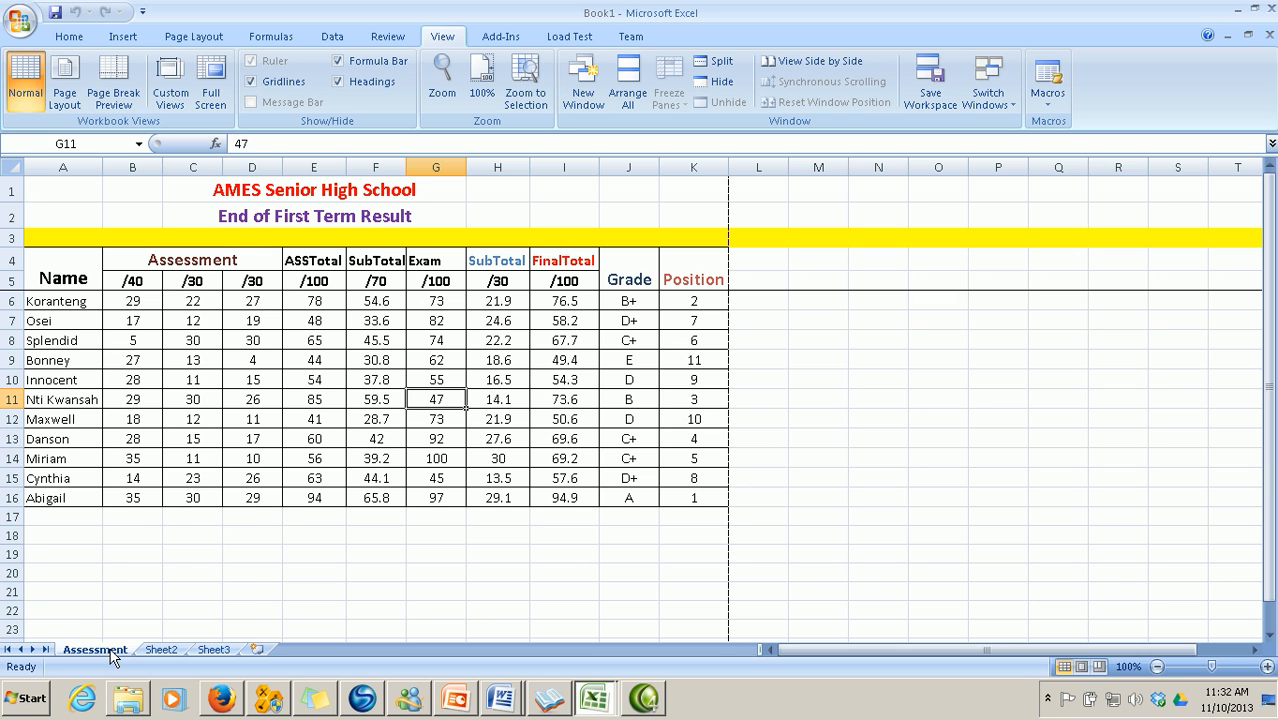
Unprotect the Assessment sheet by entering its password
right_click(113, 656)
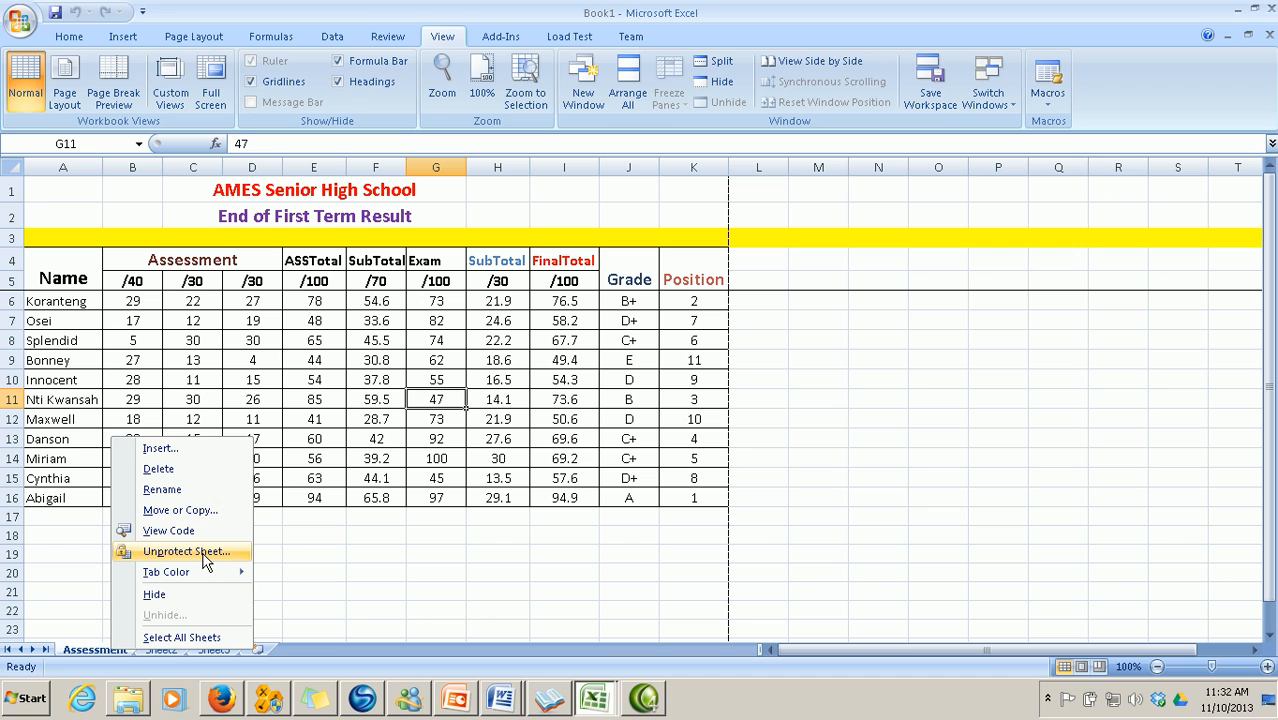
left_click(204, 553)
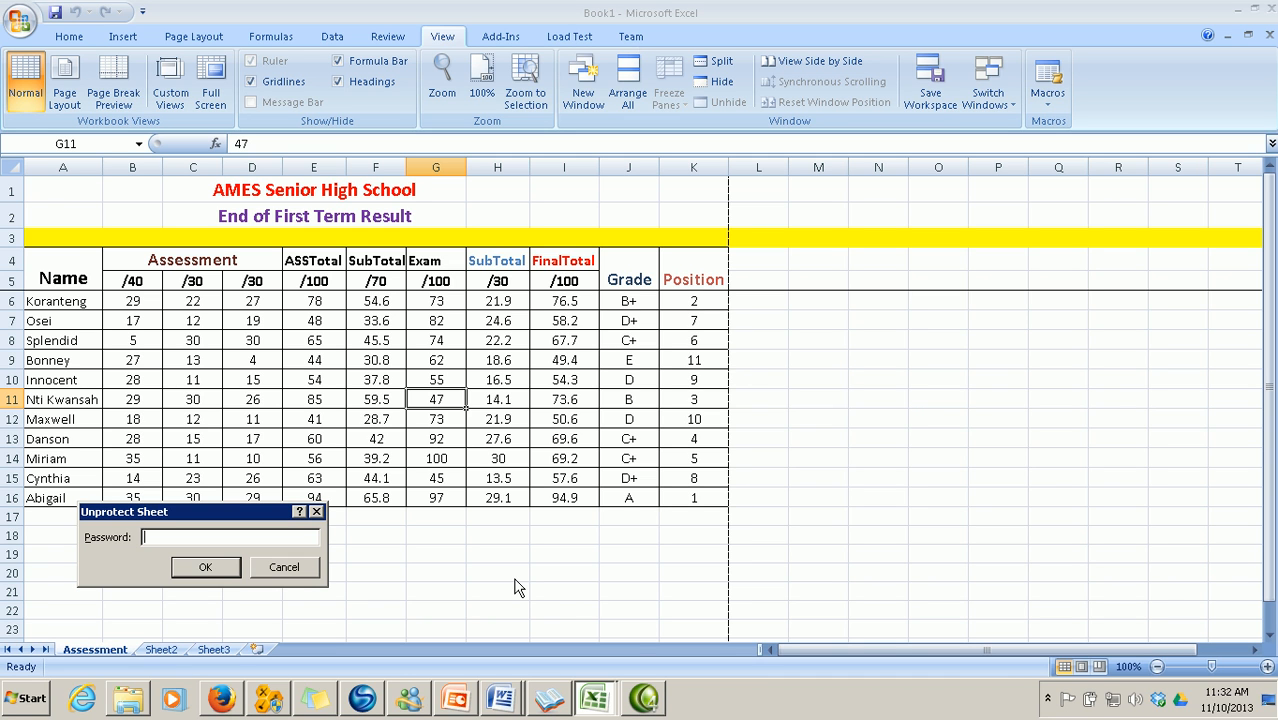
type("*****")
key("Return")
Check the sheet is editable by typing a test entry in G18 and clearing it
left_click_drag(424, 532, 430, 546)
type("H")
key("BackSpace")
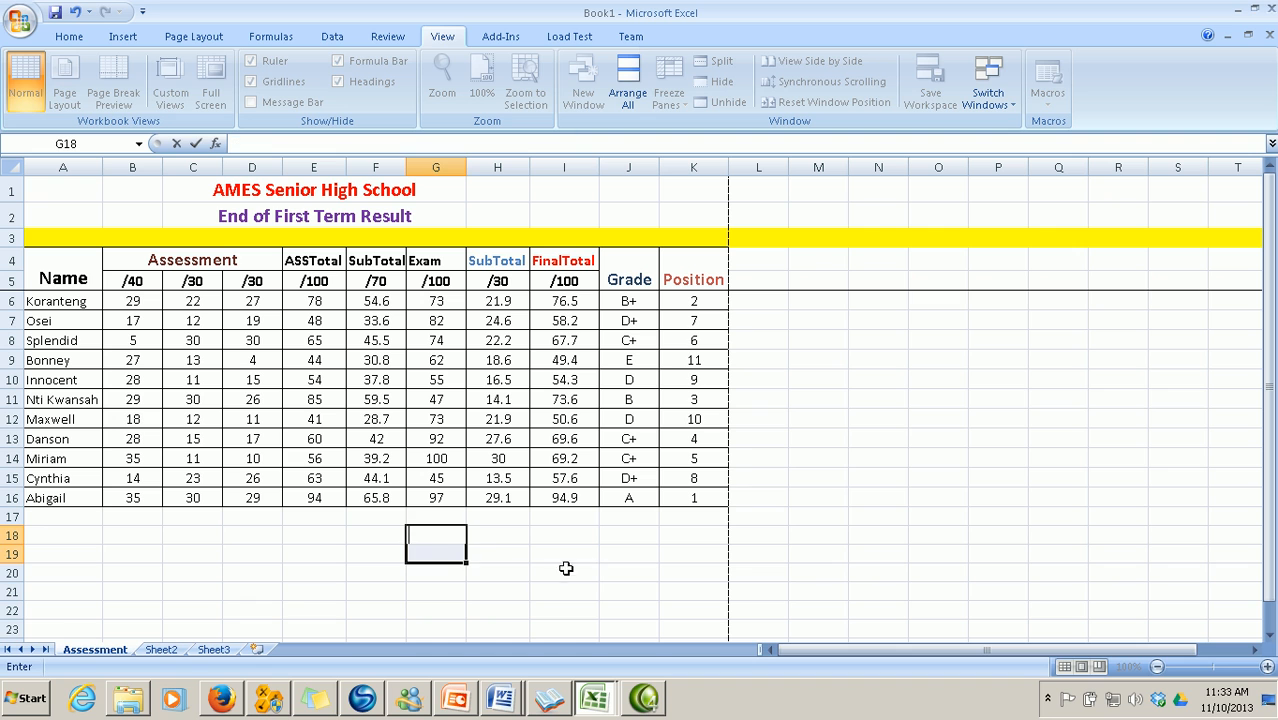
left_click(586, 568)
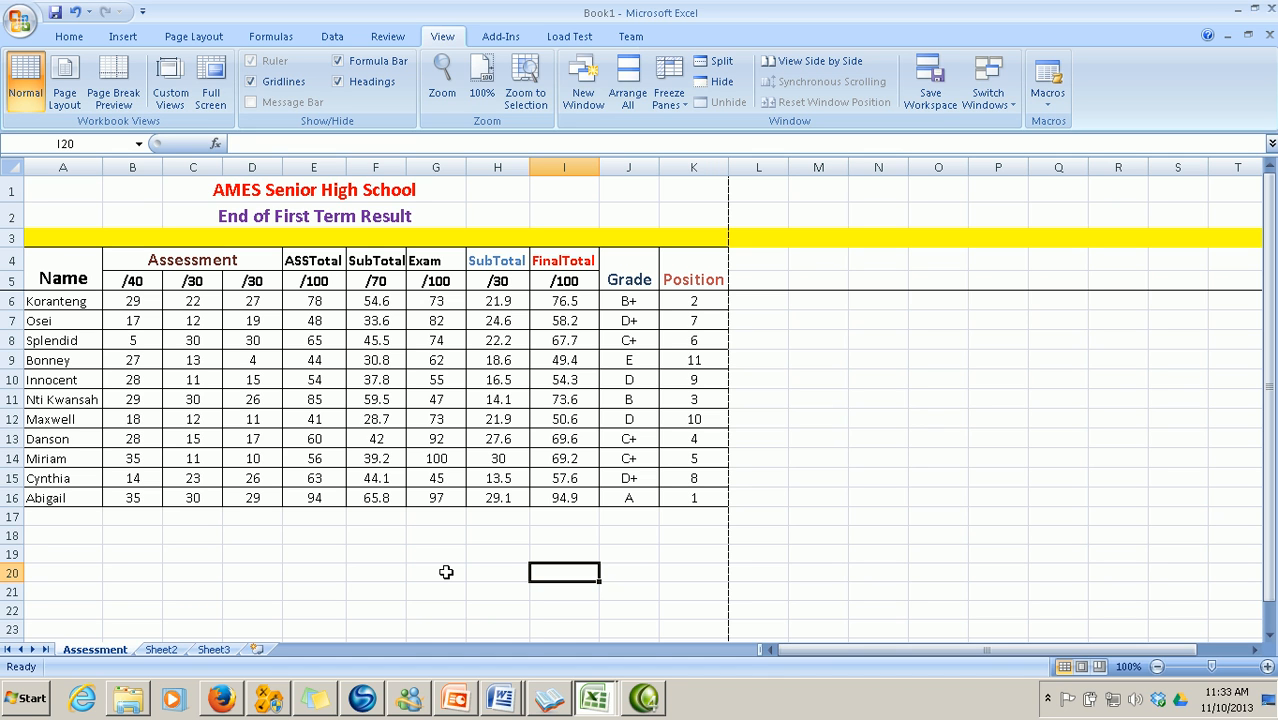
Open Protect Sheet from the Review commands and cancel, leaving the sheet unprotected
left_click(390, 37)
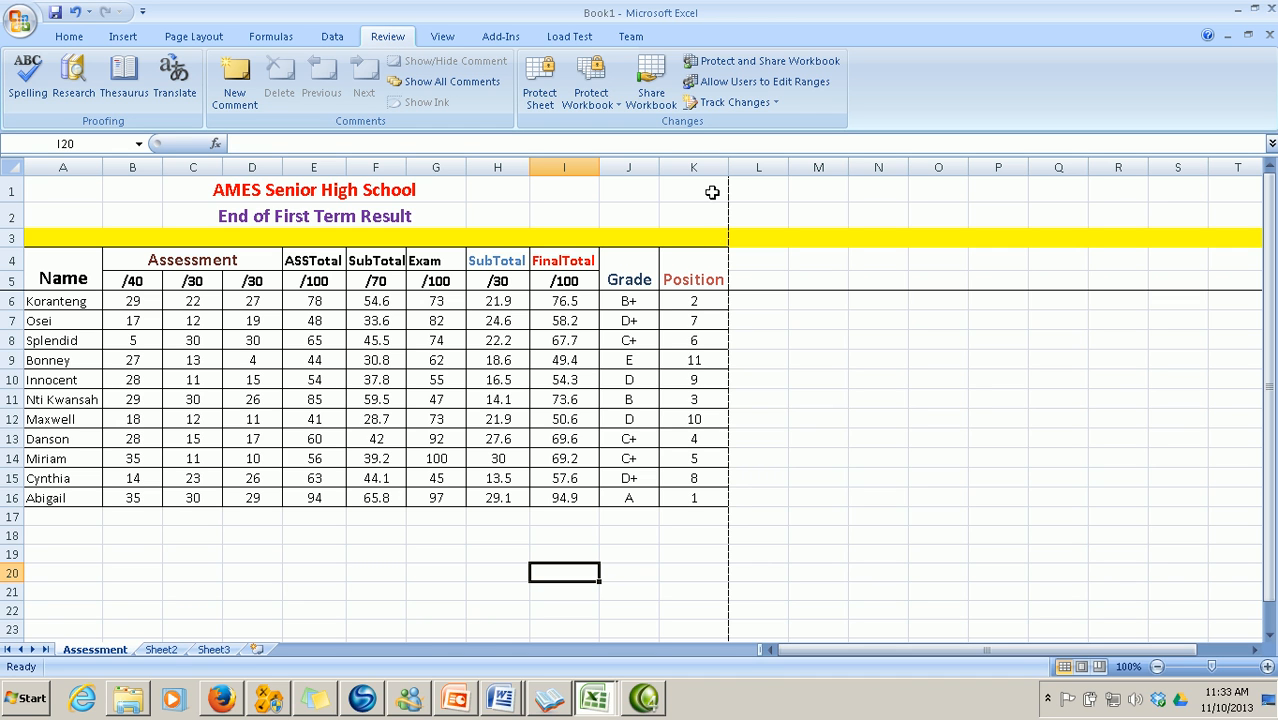
left_click(541, 98)
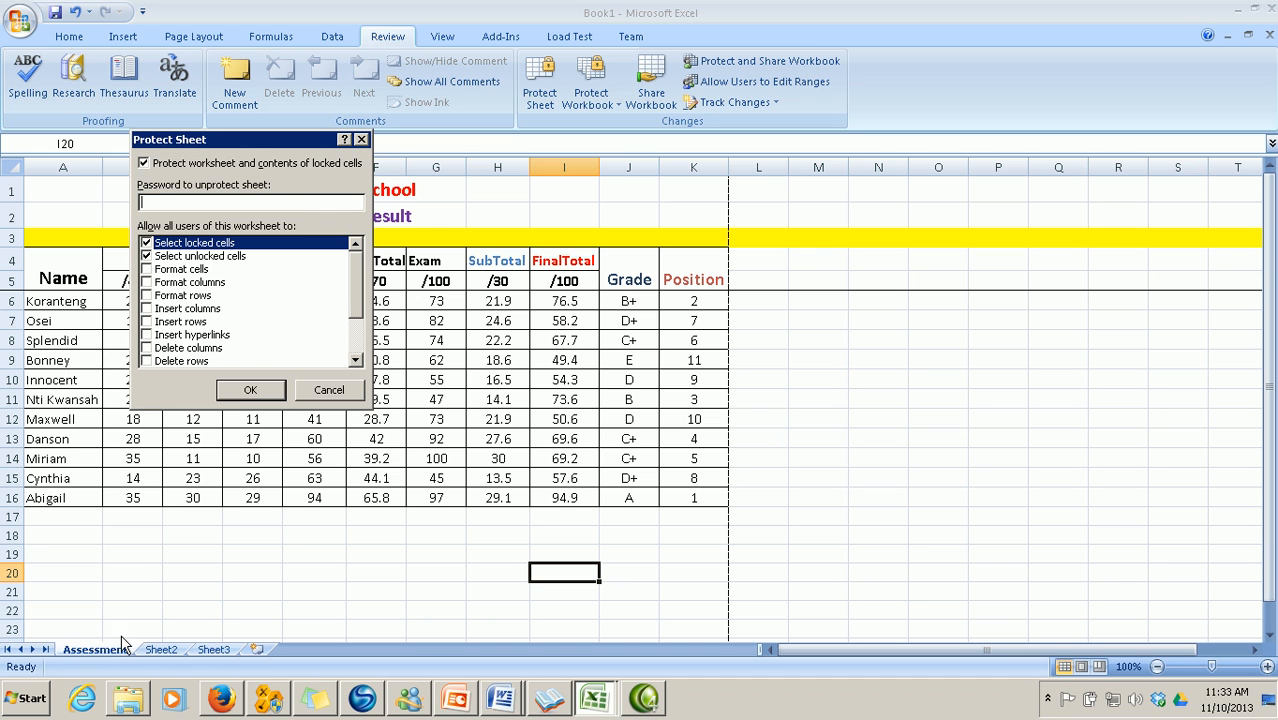
left_click(343, 398)
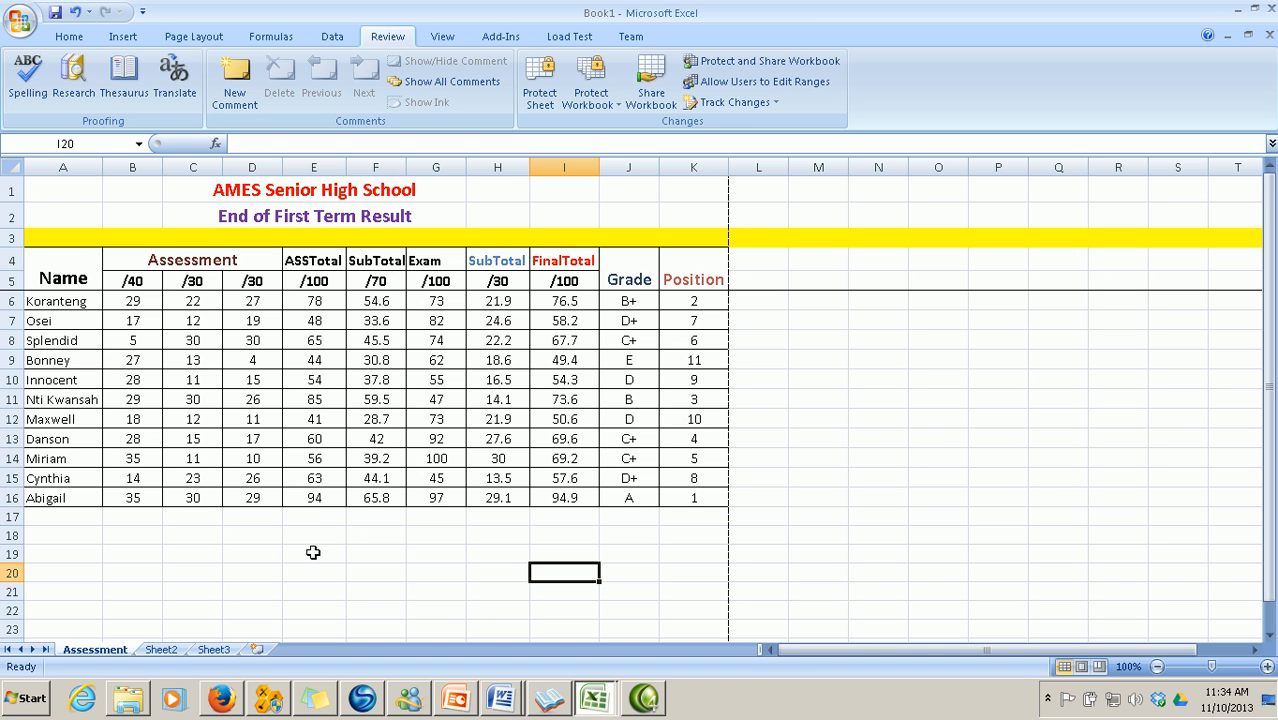
Enter the headers Grade in B19 and Freq in C19
left_click(141, 553)
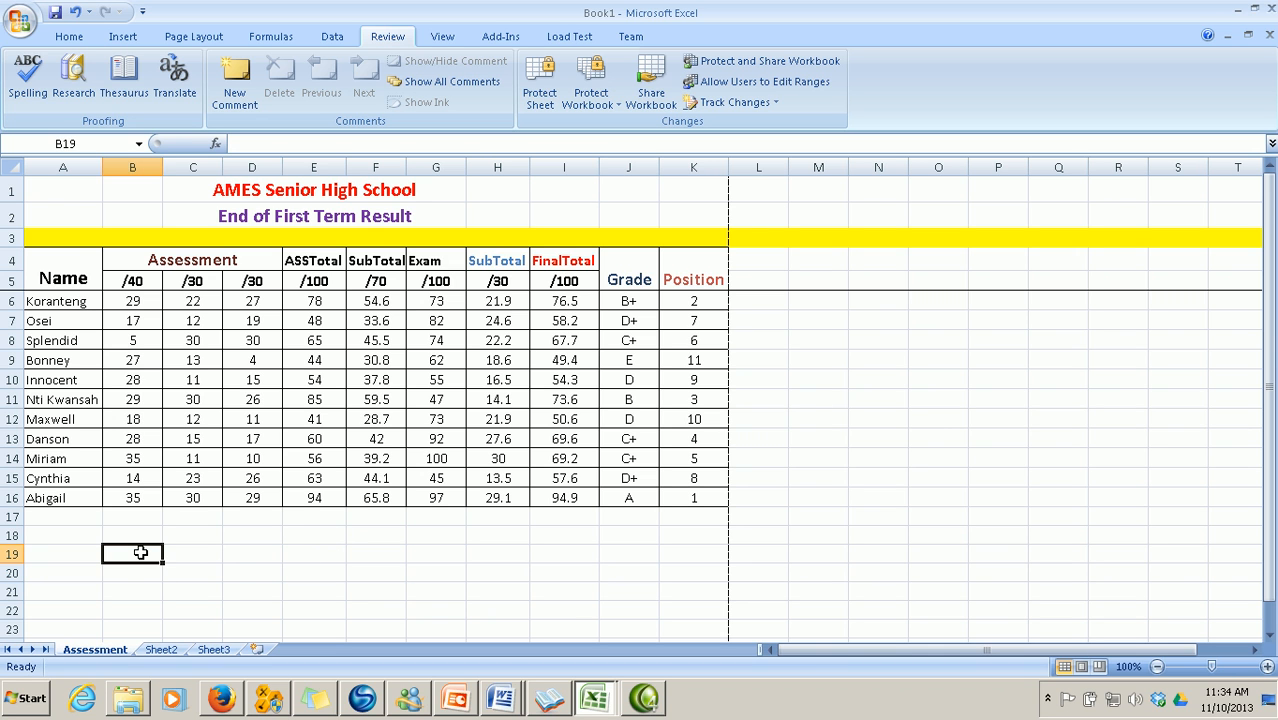
type("Grade")
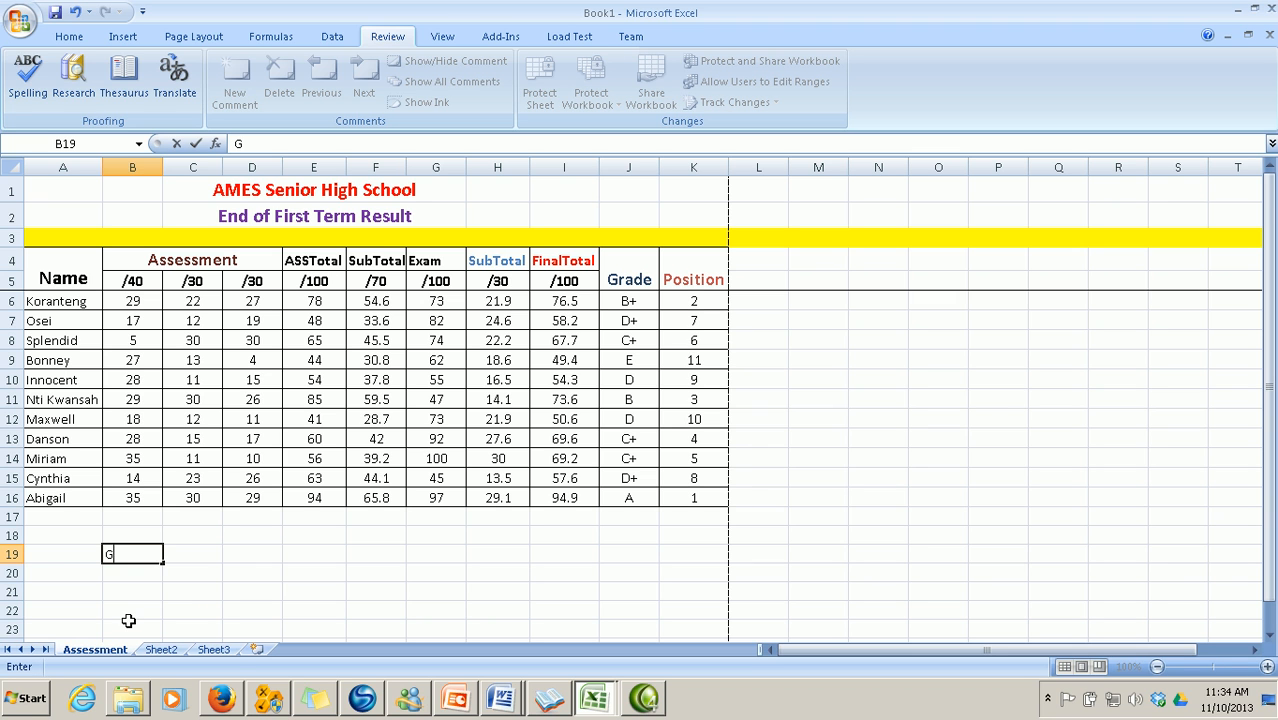
left_click(212, 557)
type("Freq")
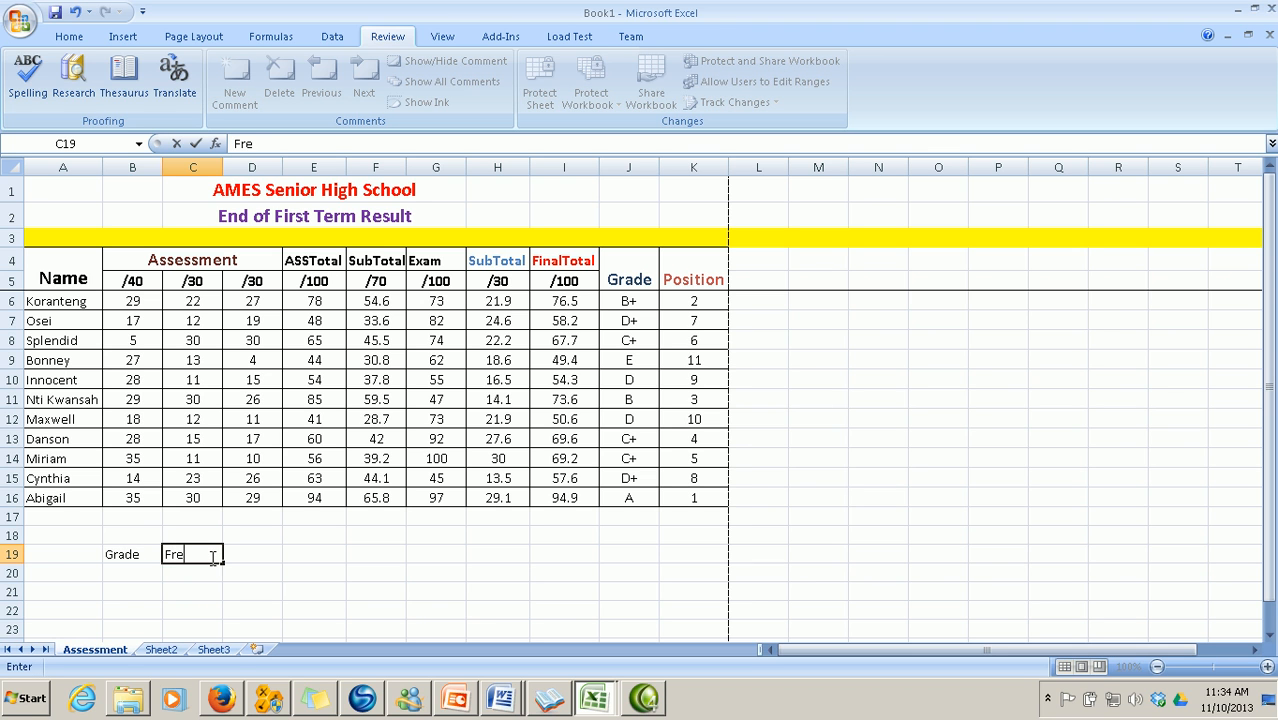
List the grades A, B+, B, C+, C, D+, D, E down B20:B27
left_click(135, 572)
type("A")
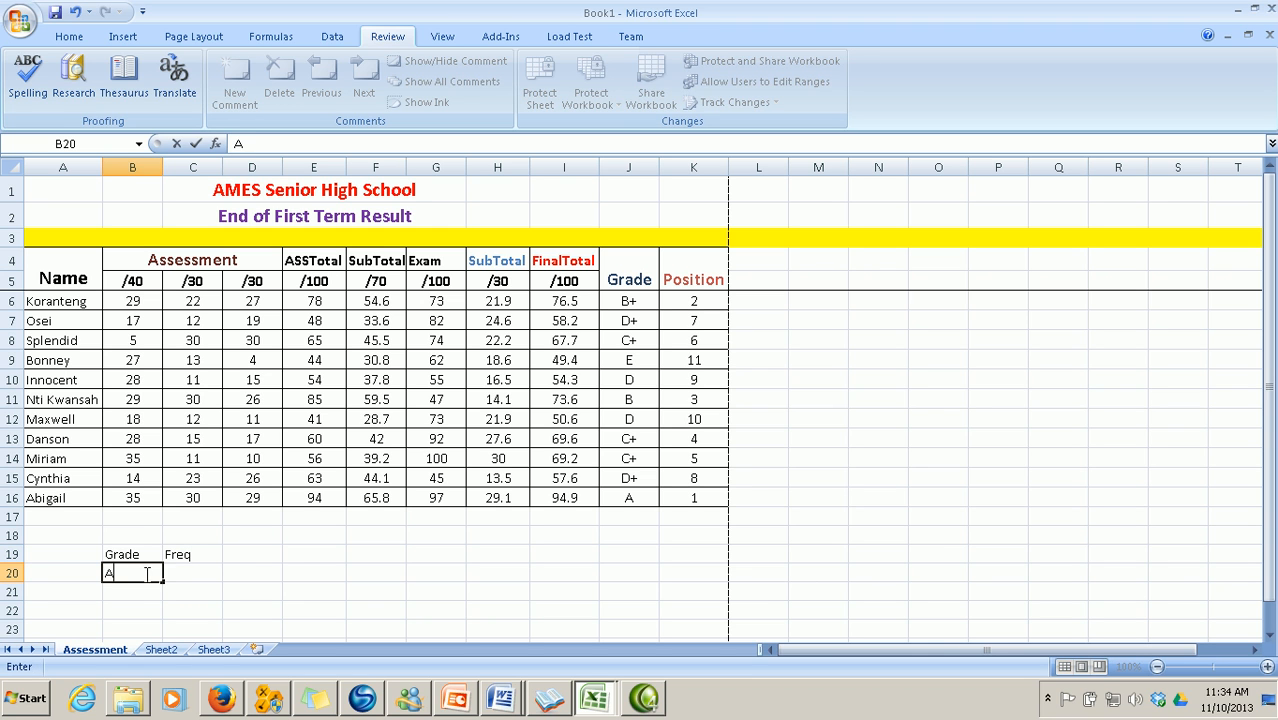
key("Return")
type("B+")
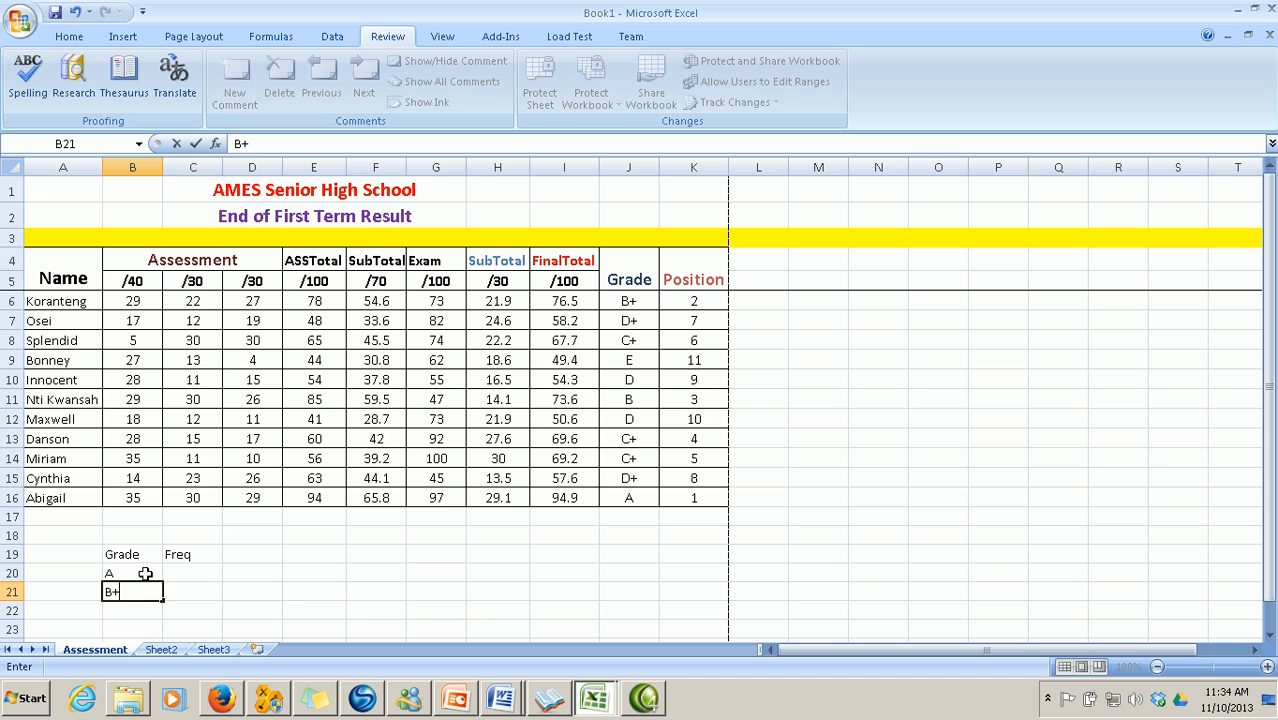
key("Return")
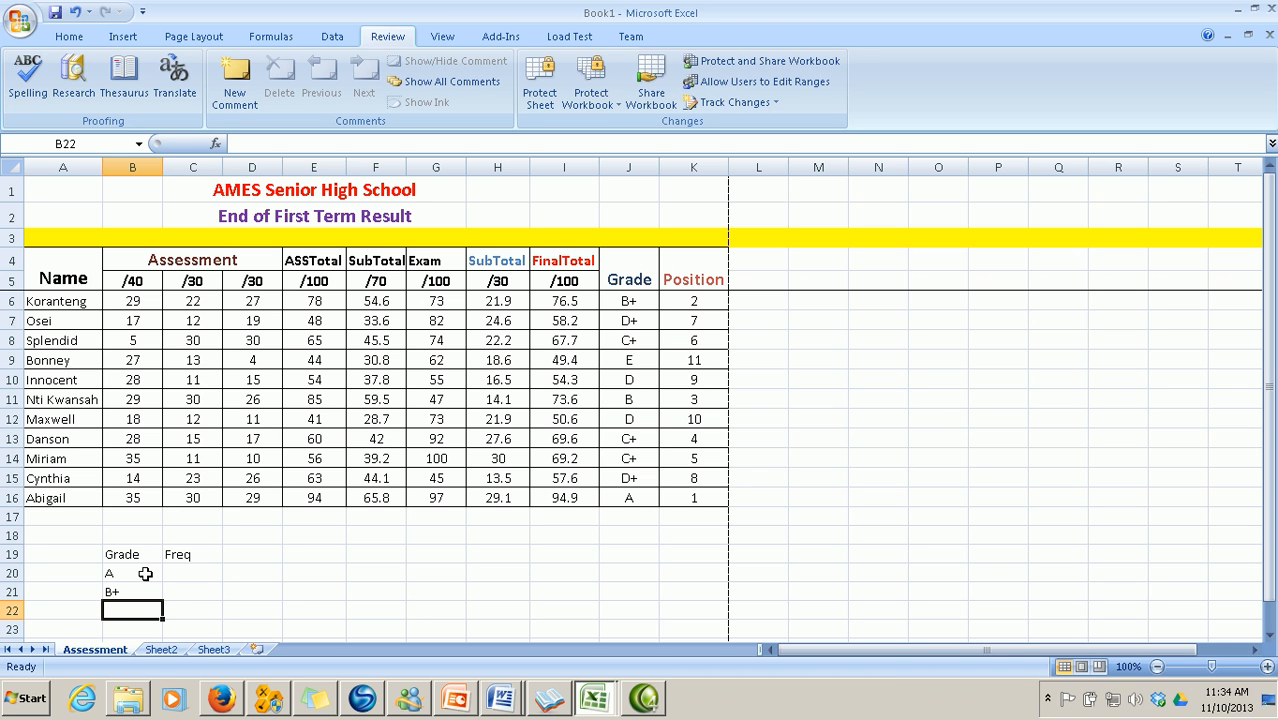
type("B+")
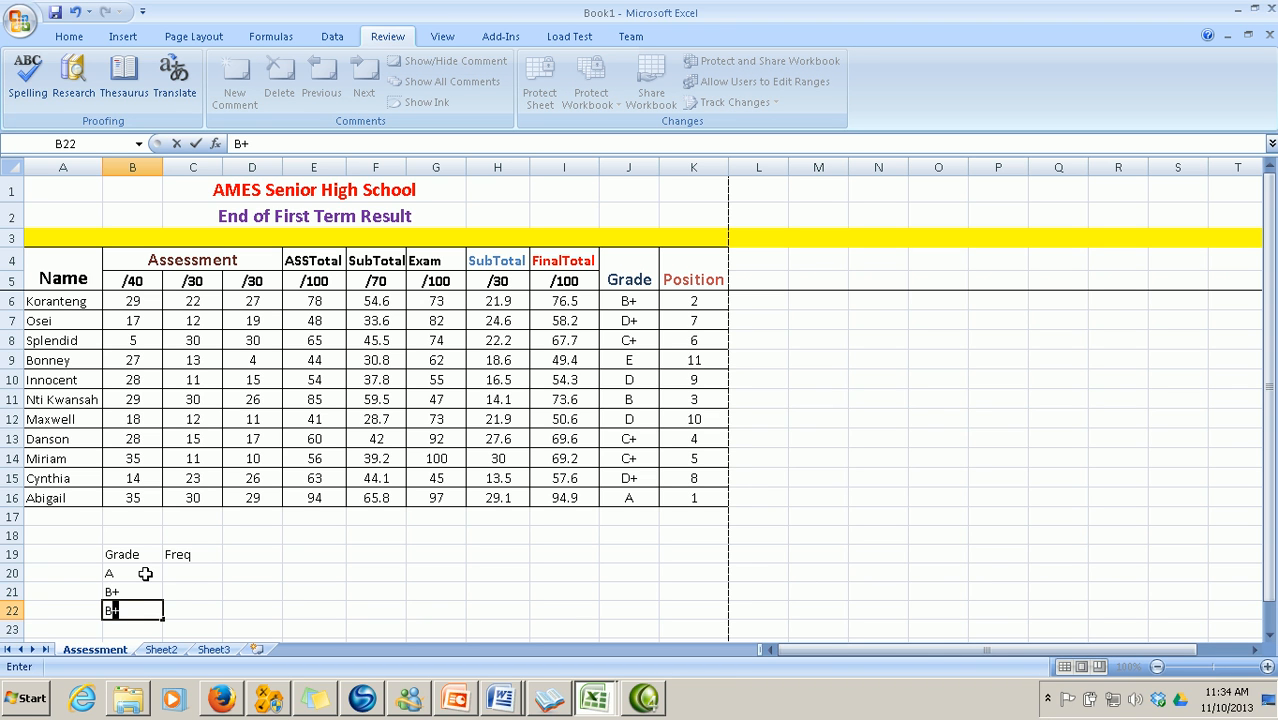
key("BackSpace")
key("Return")
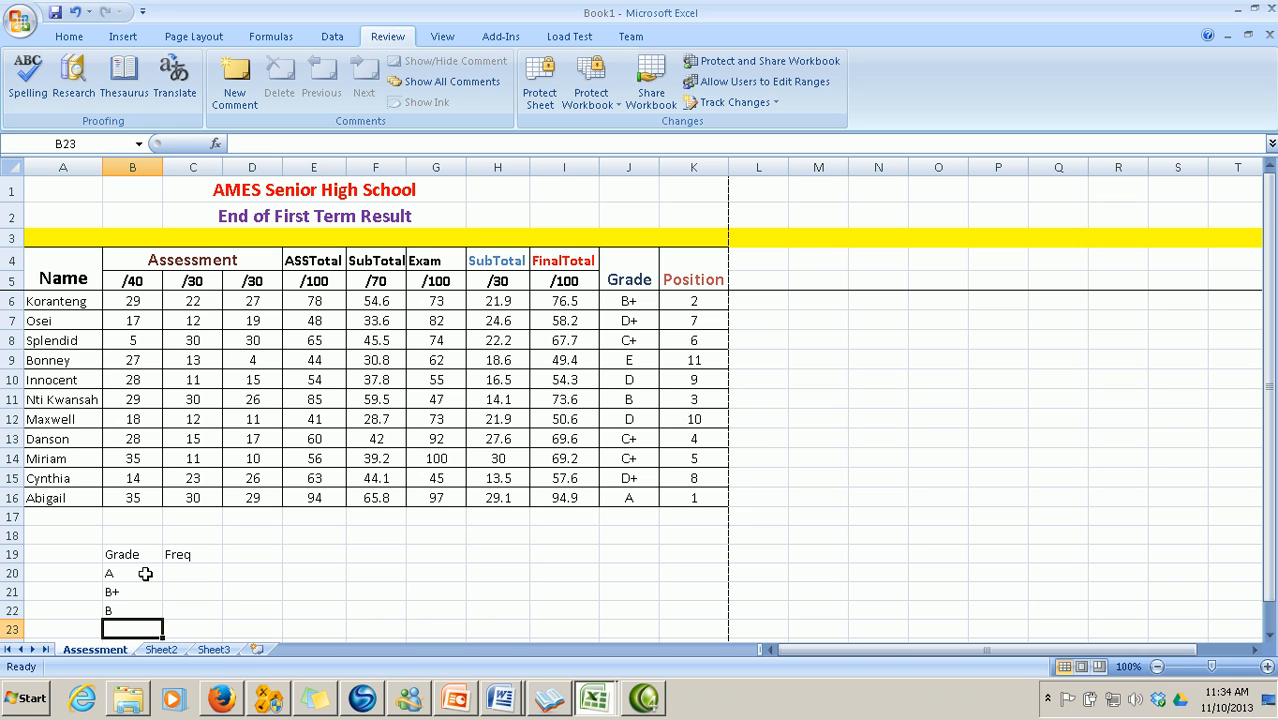
type("C")
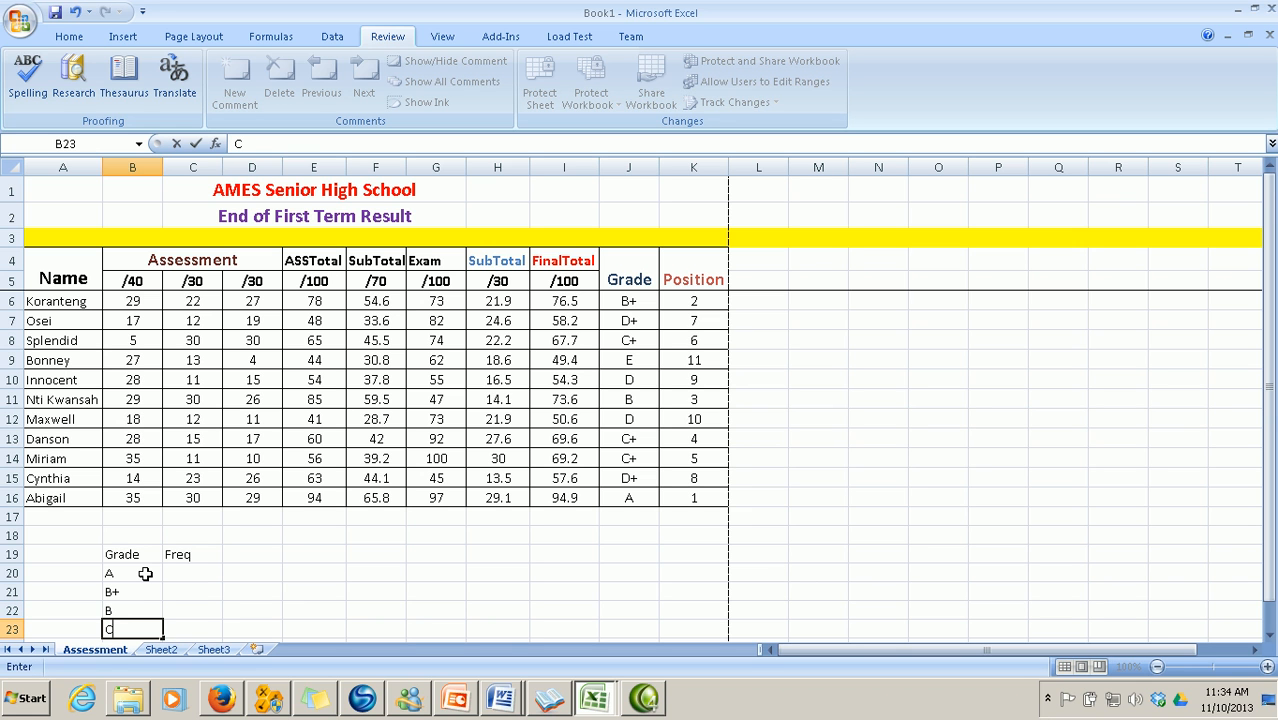
type("+")
key("Return")
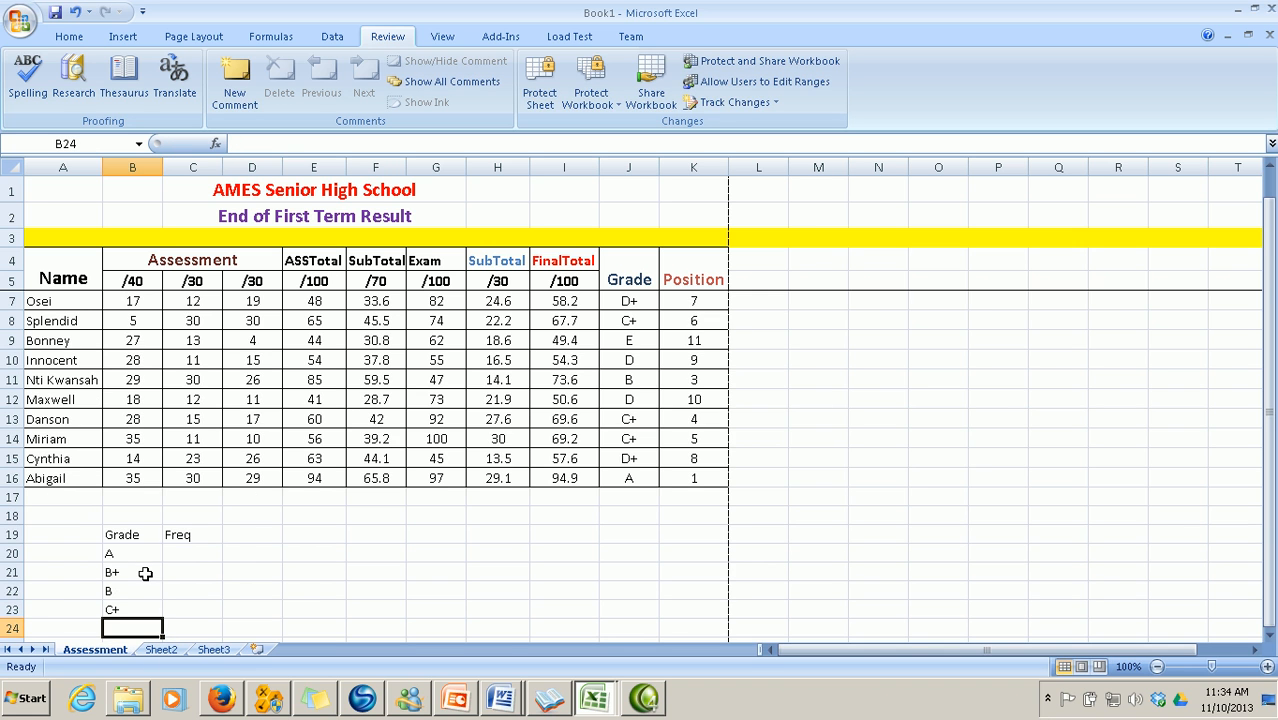
type("C")
key("BackSpace")
key("Return")
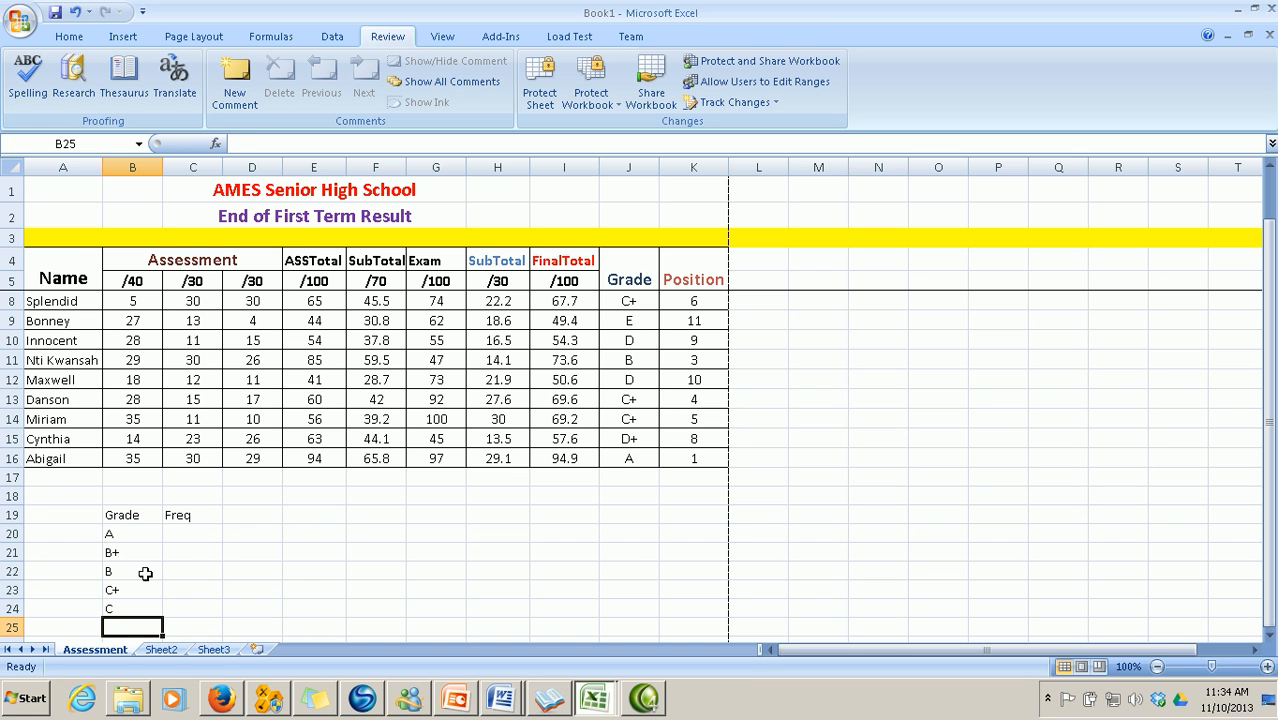
type("D+")
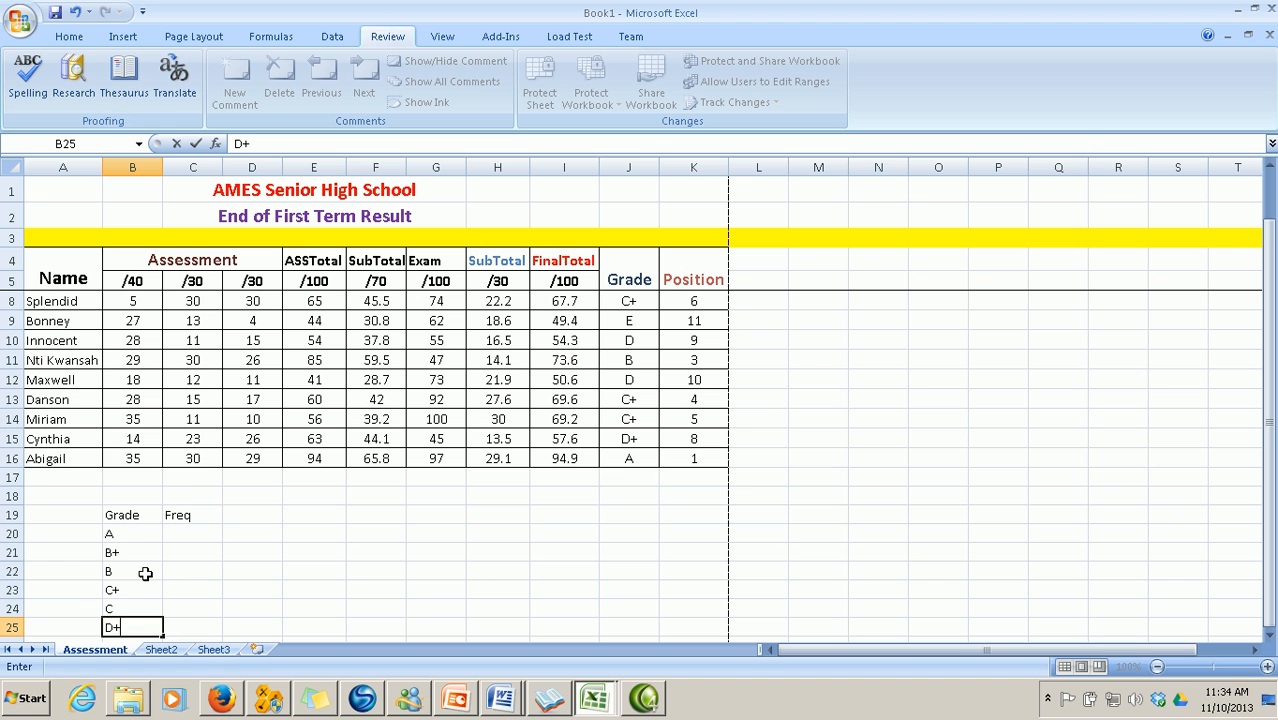
key("Return")
type("D+")
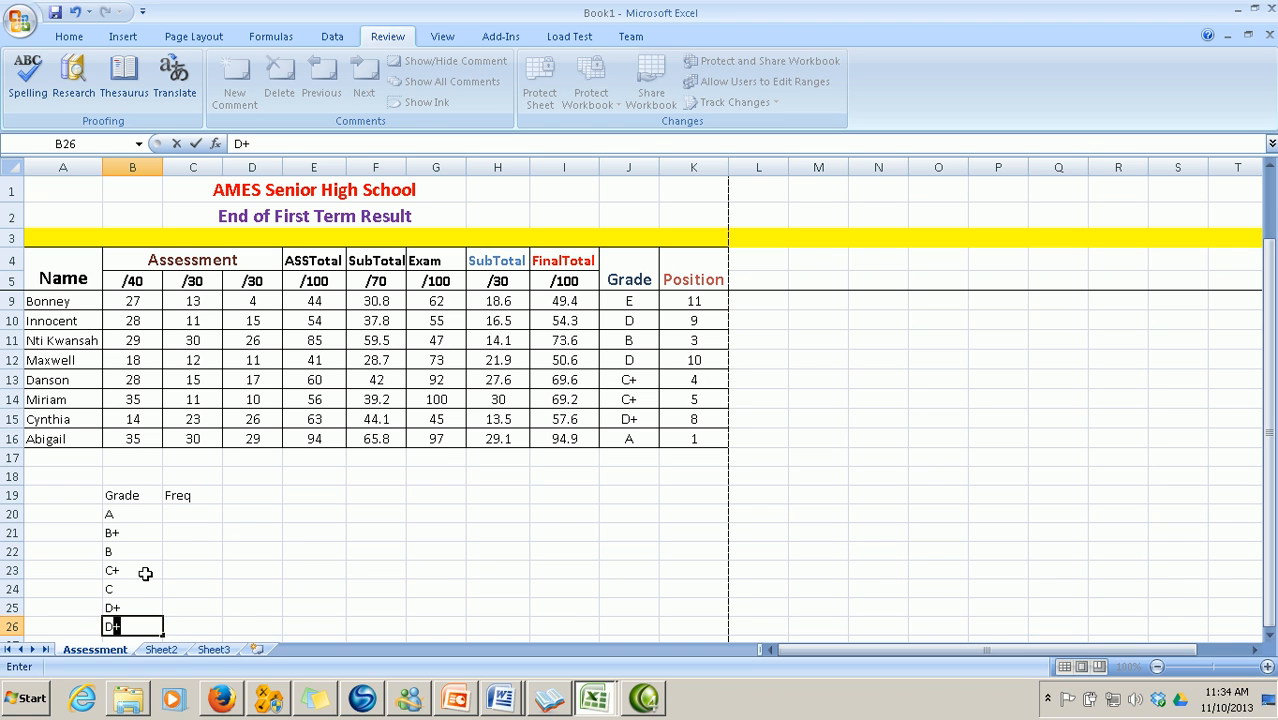
key("BackSpace")
key("Return")
type("E")
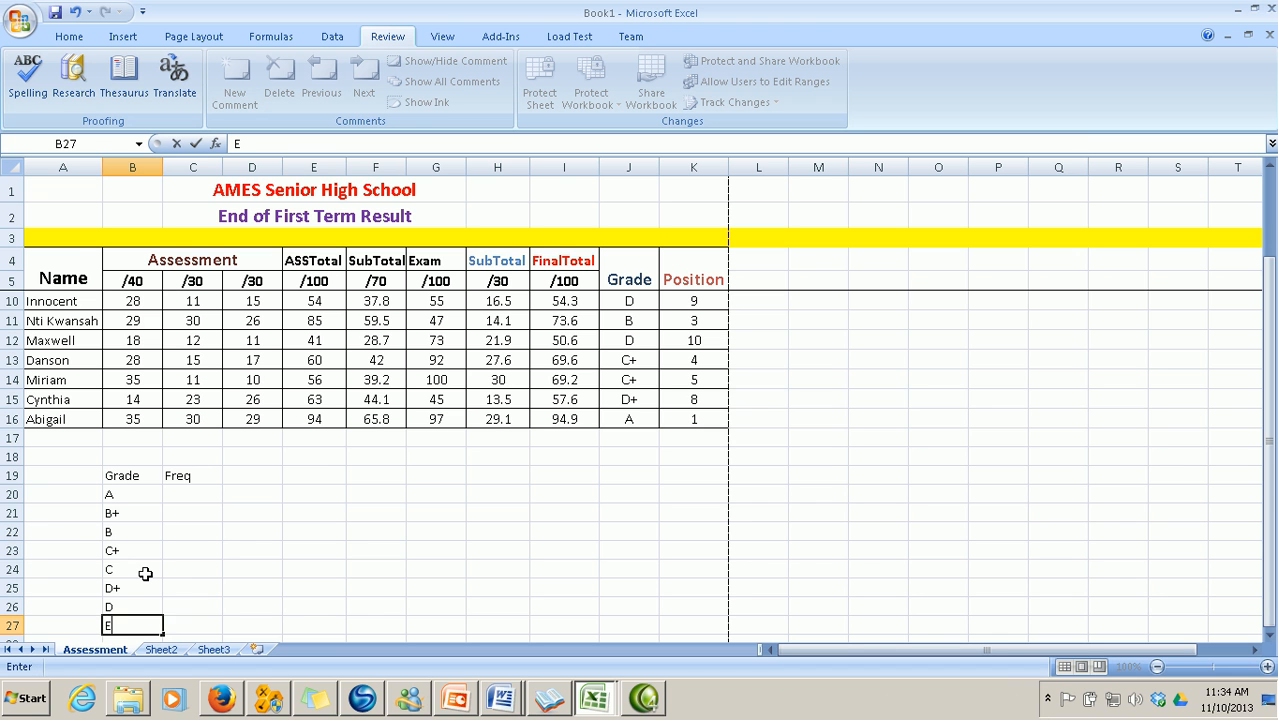
Centre the entries of the Grade/Freq table B19:C27
left_click_drag(132, 481, 188, 617)
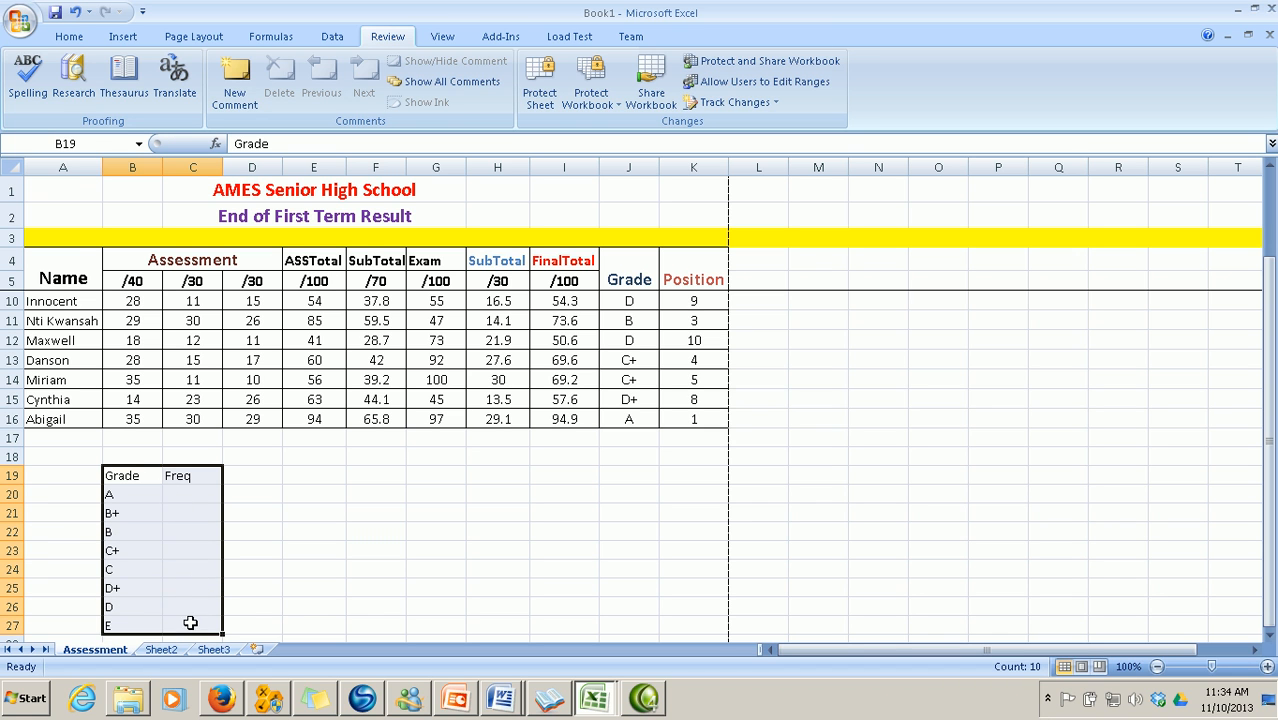
left_click(69, 36)
left_click(366, 96)
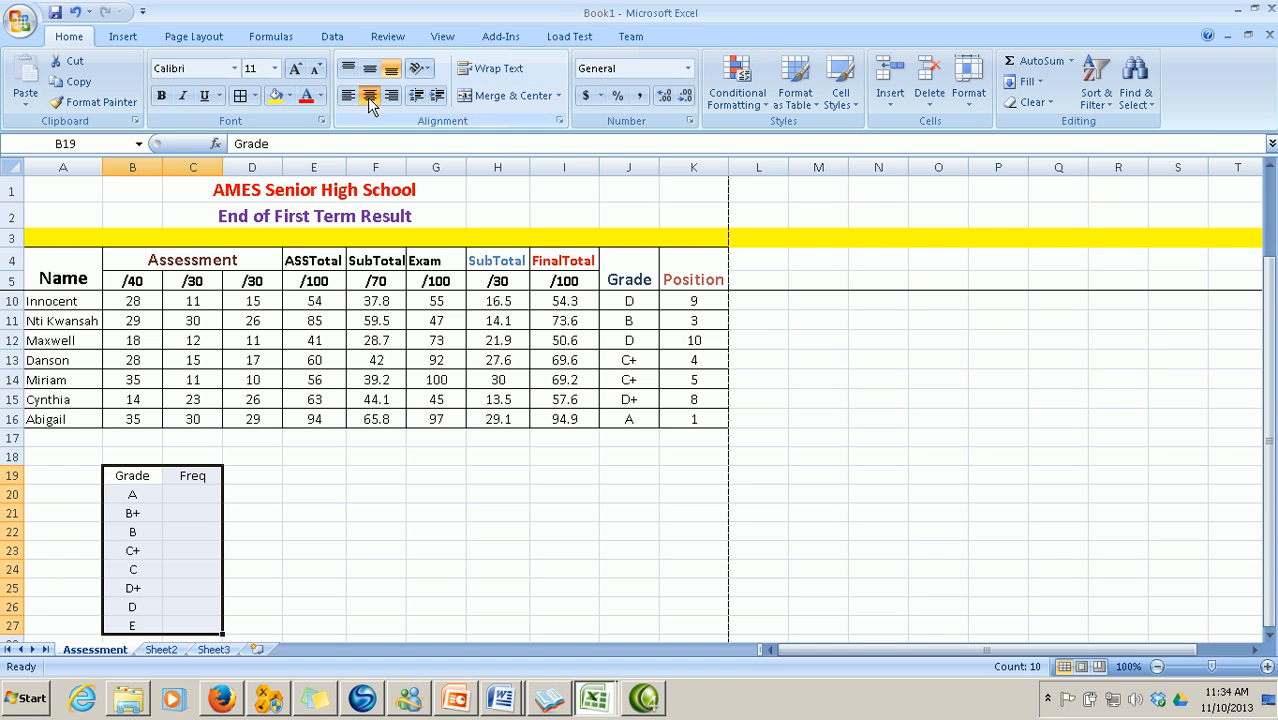
left_click(214, 545)
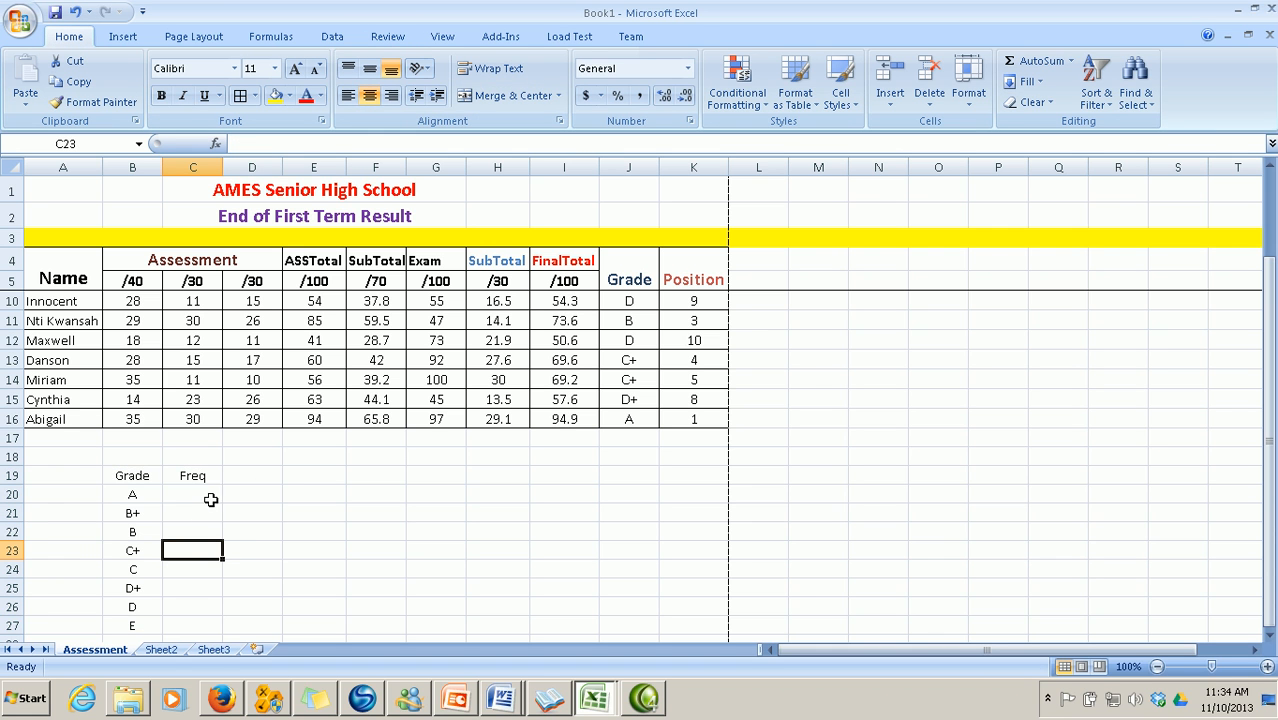
Scroll back up to the student list and select C20, grade A's Freq cell
scroll(345, 543, "up", 2)
scroll(345, 543, "down", 1)
scroll(345, 543, "up", 1)
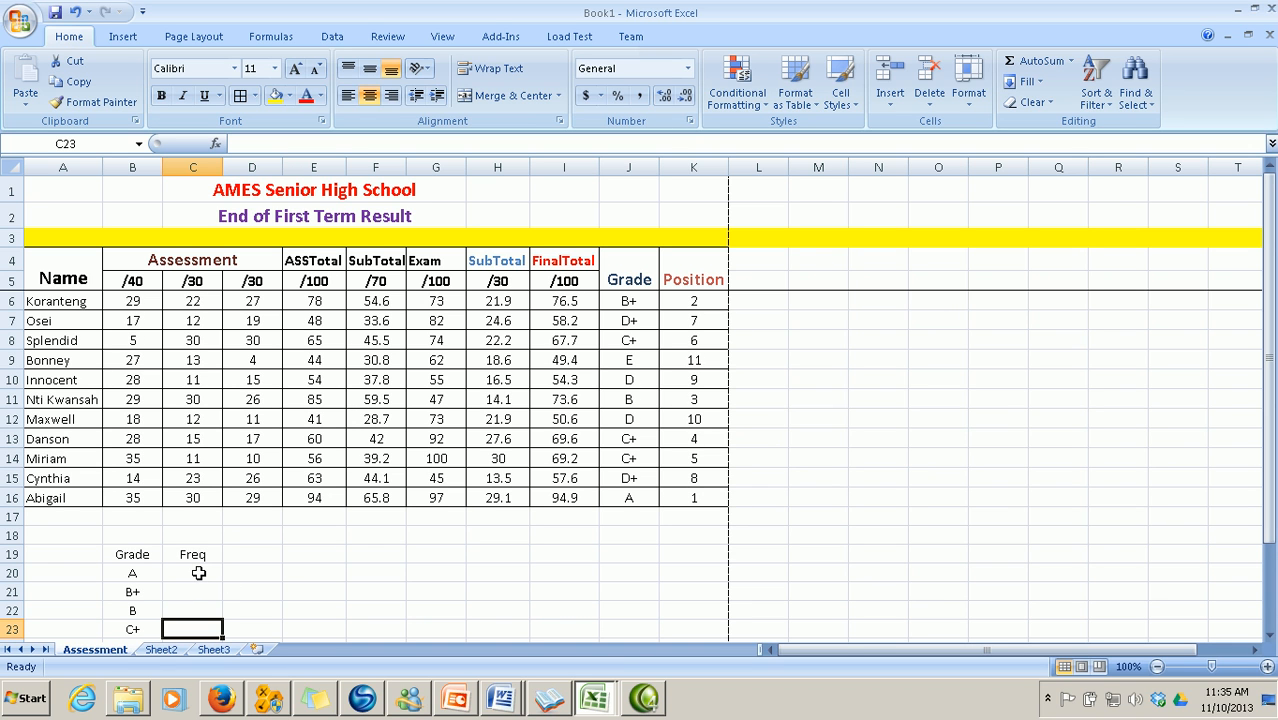
left_click(199, 573)
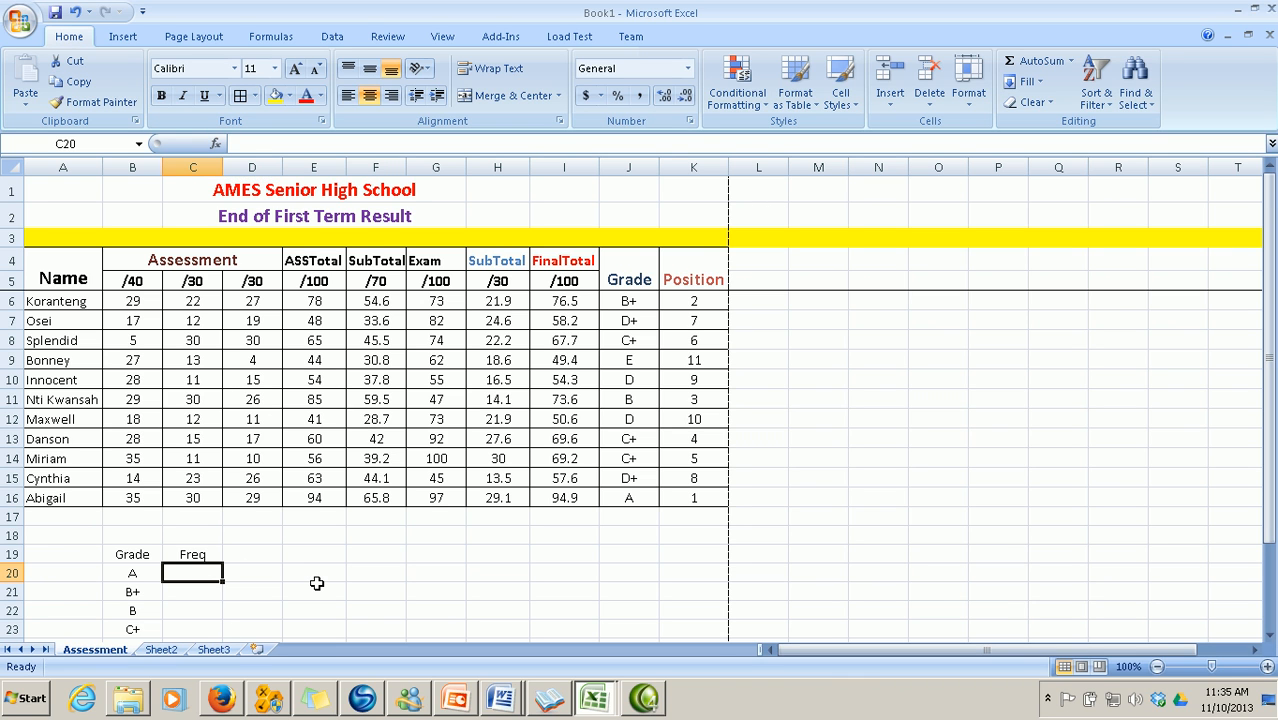
type("=C")
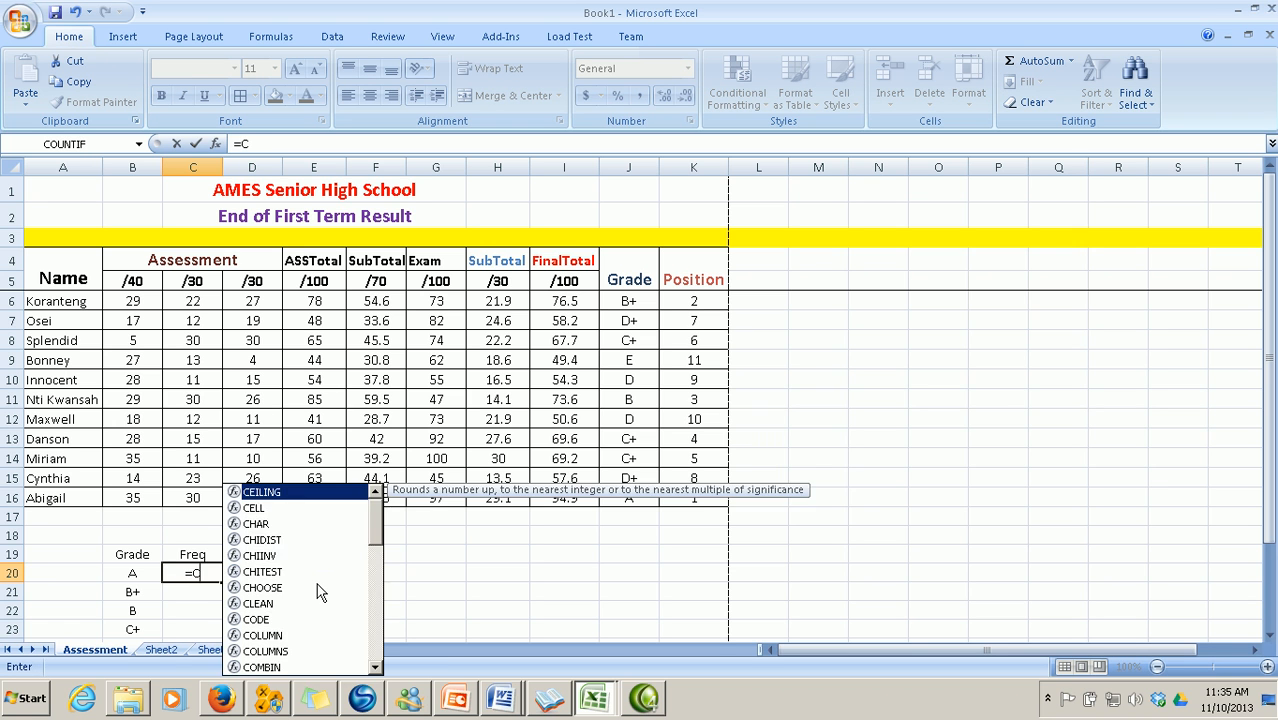
type("OUNTIF")
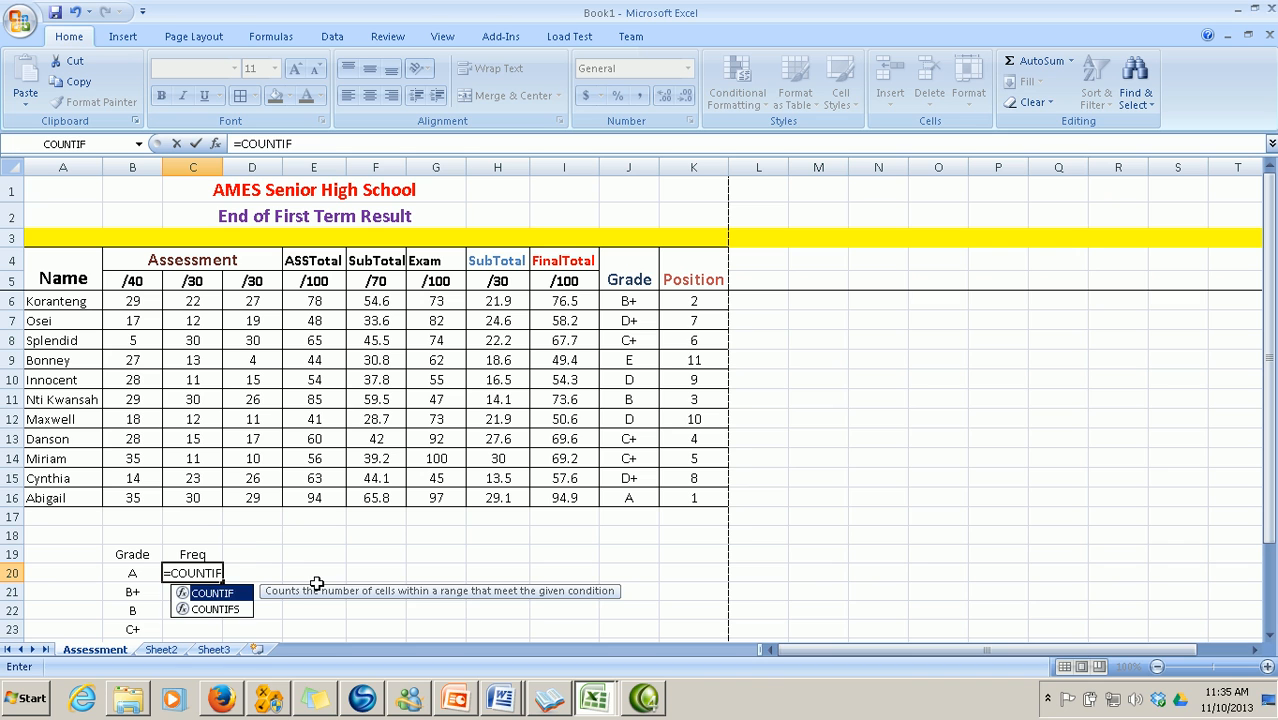
type("(")
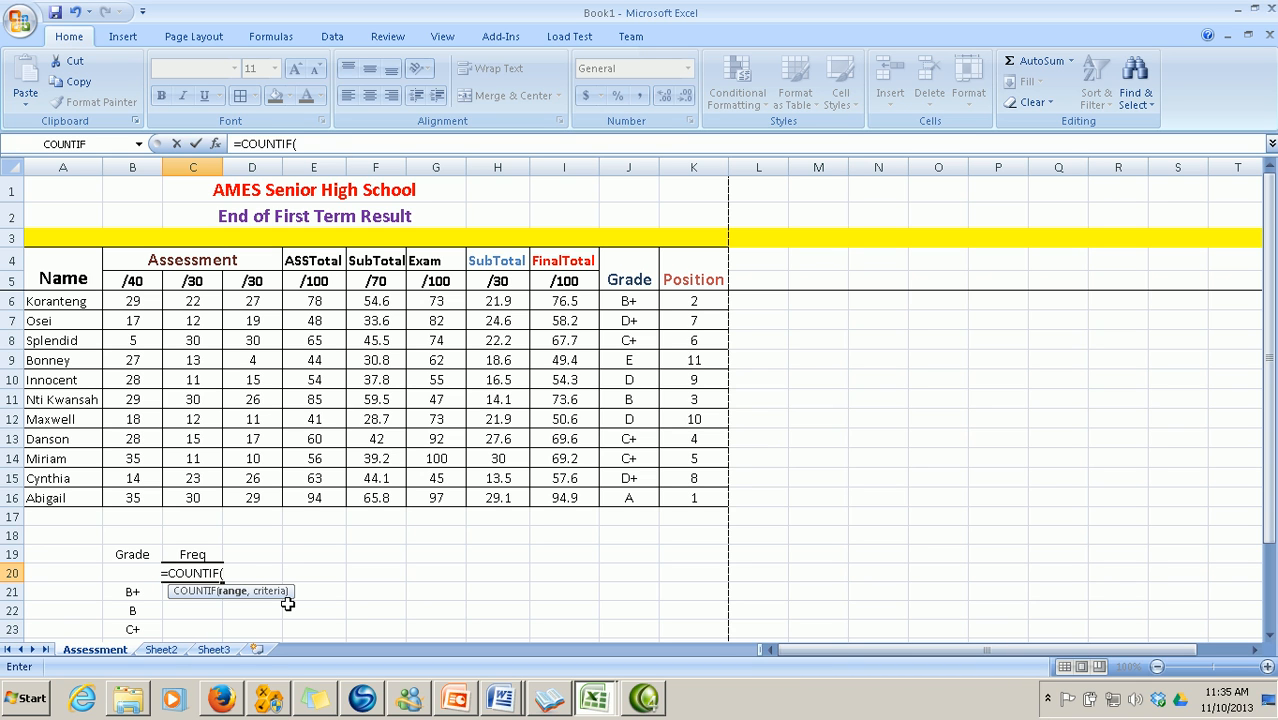
key("BackSpace")
key("BackSpace")
key("BackSpace")
key("BackSpace")
key("BackSpace")
key("BackSpace")
key("BackSpace")
key("BackSpace")
key("BackSpace")
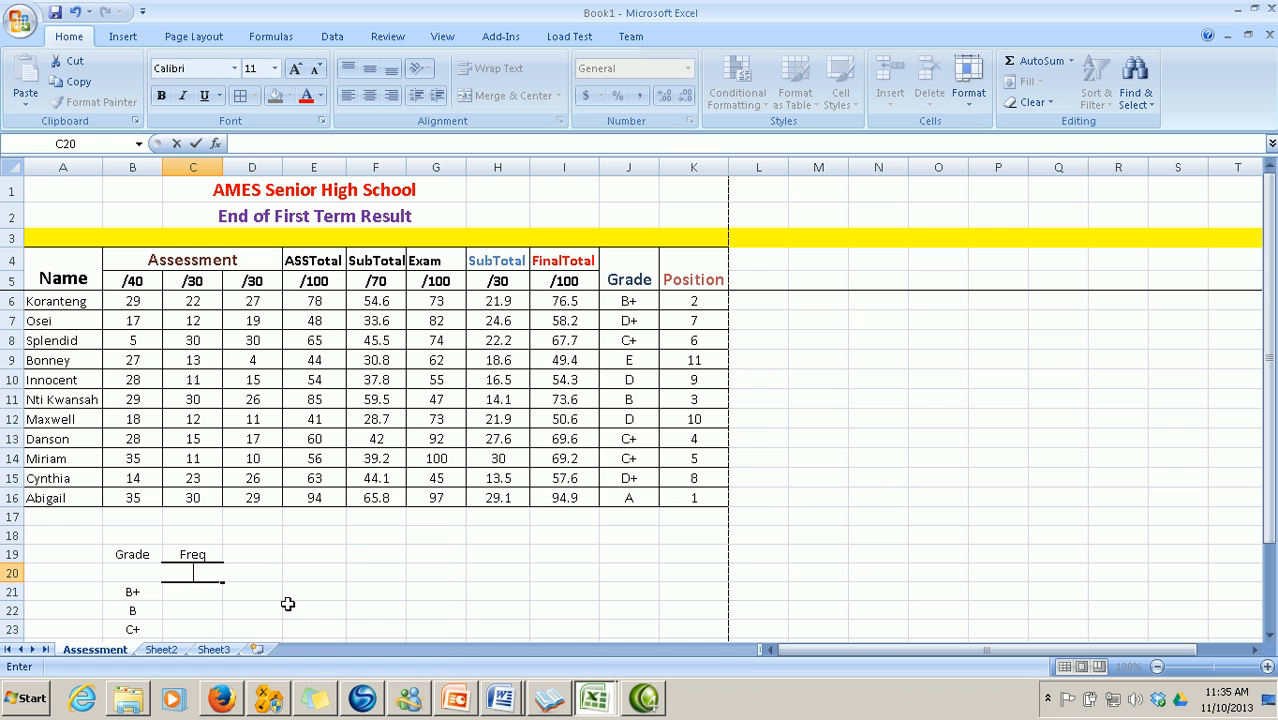
left_click(287, 604)
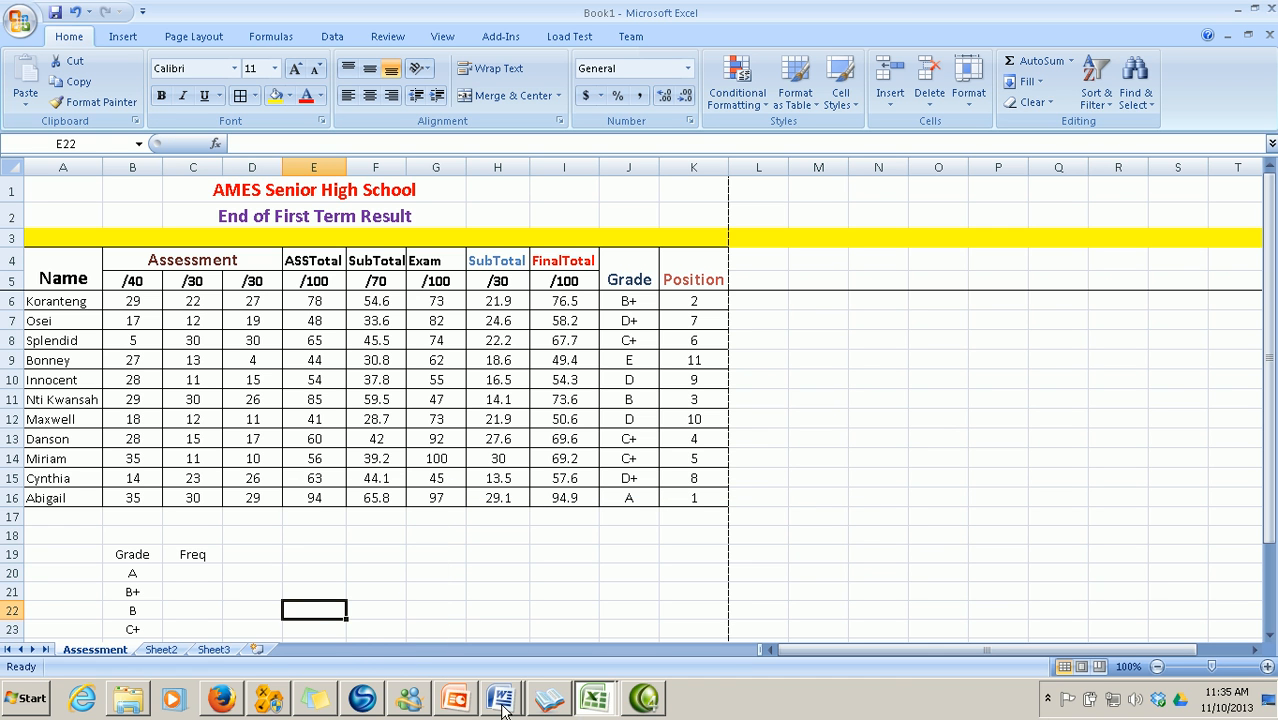
mouse_move(513, 710)
left_click(480, 628)
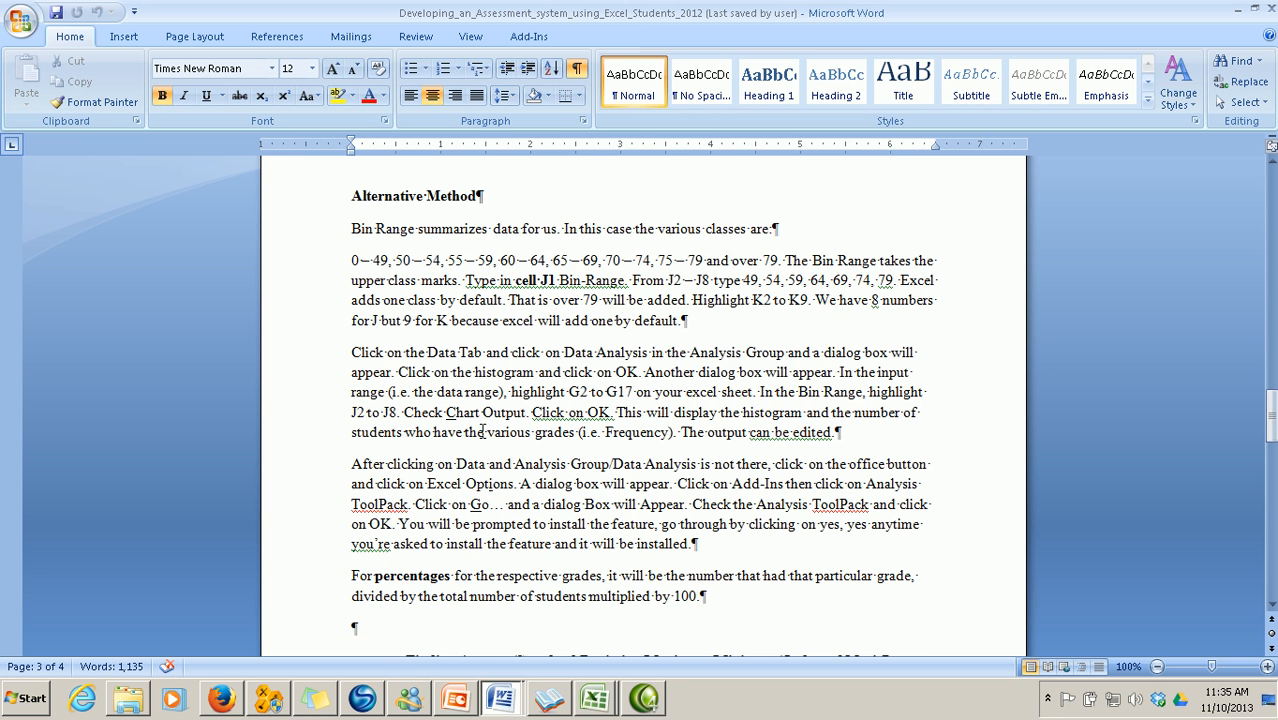
scroll(509, 453, "up", 15)
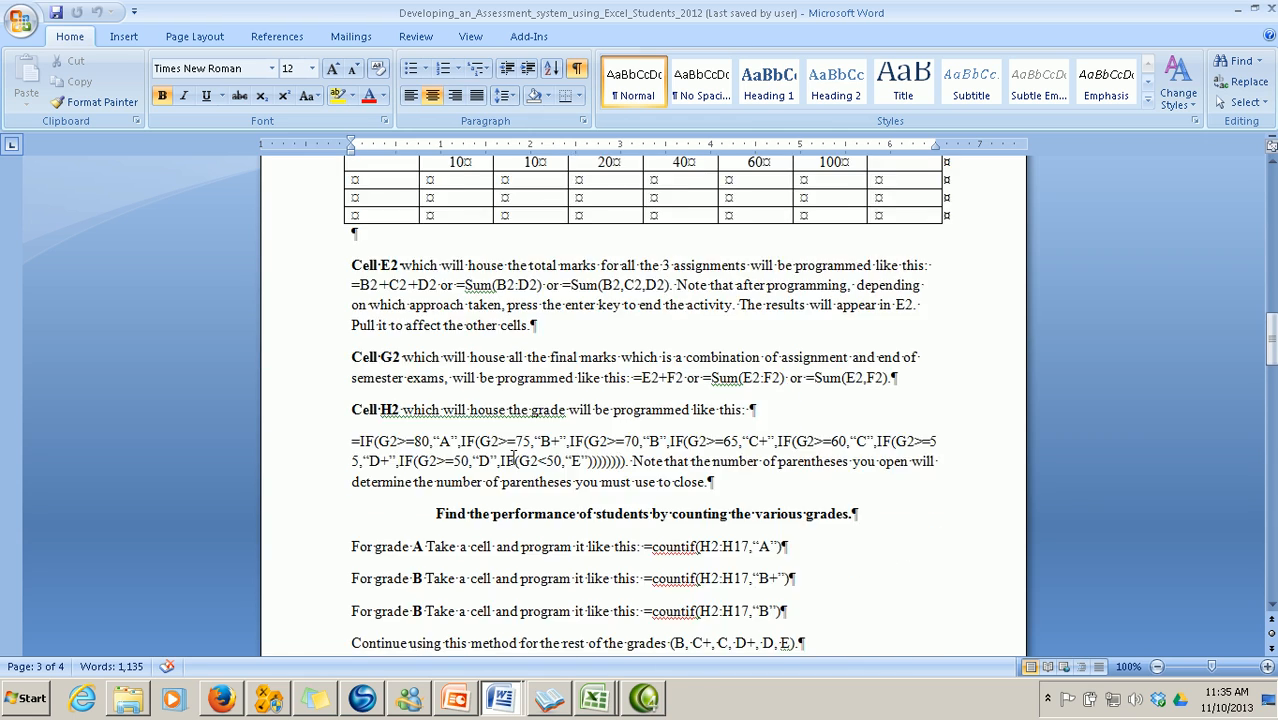
scroll(513, 457, "down", 5)
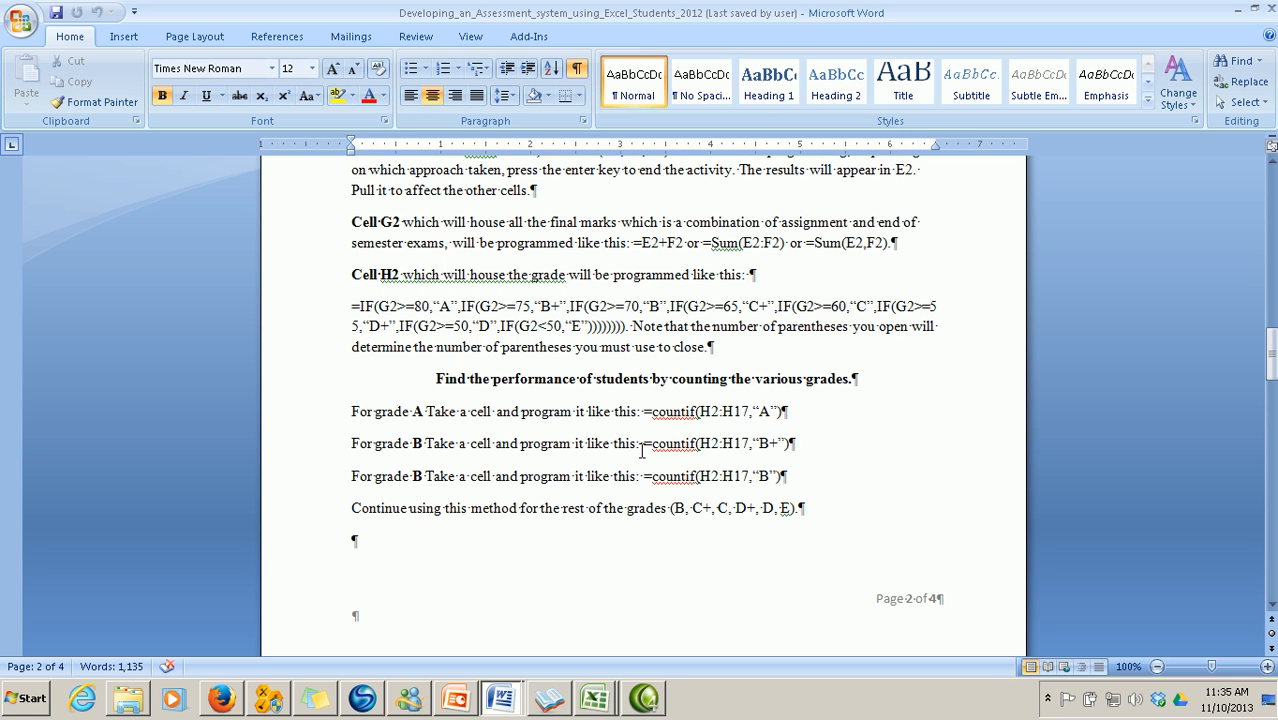
scroll(675, 441, "down", 2)
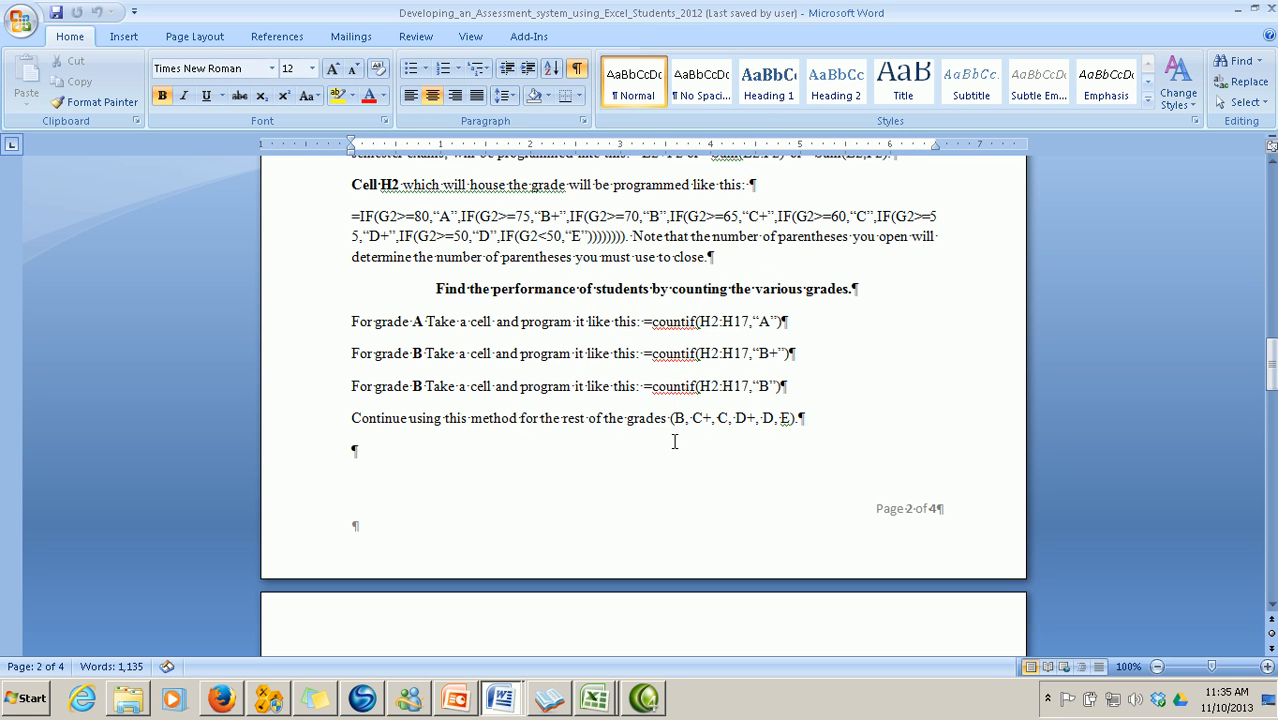
mouse_move(601, 705)
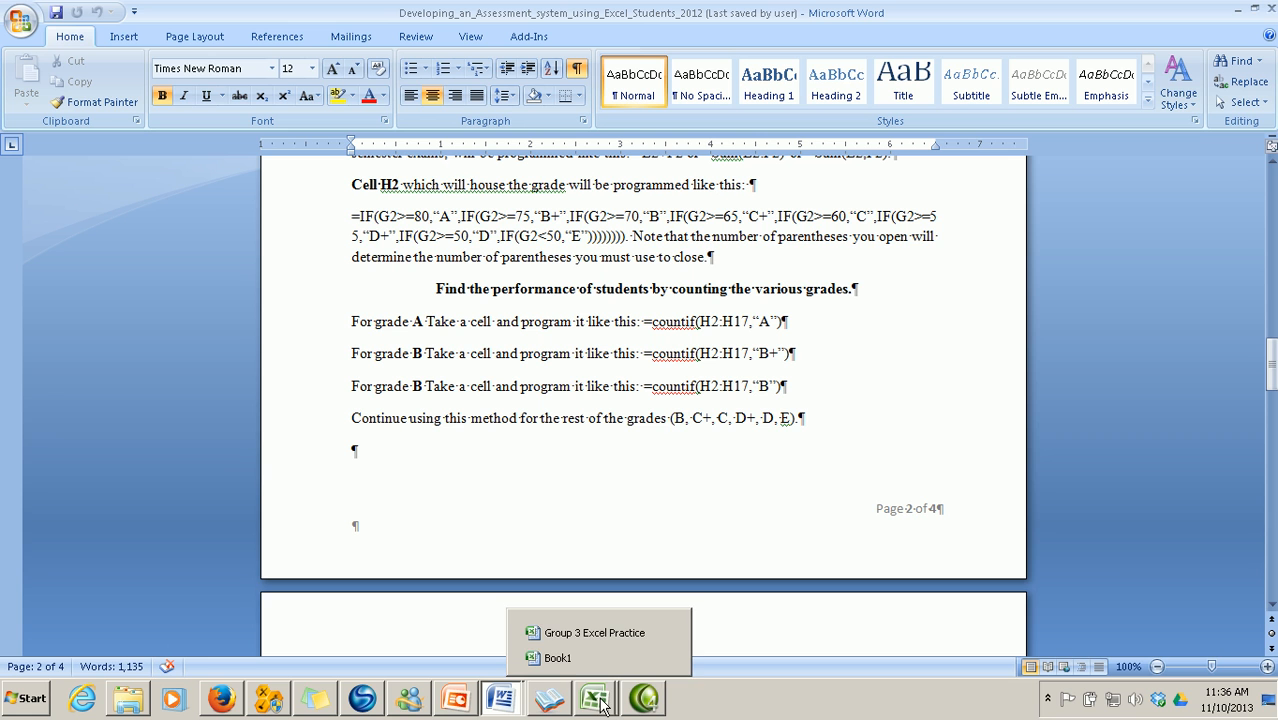
left_click(560, 657)
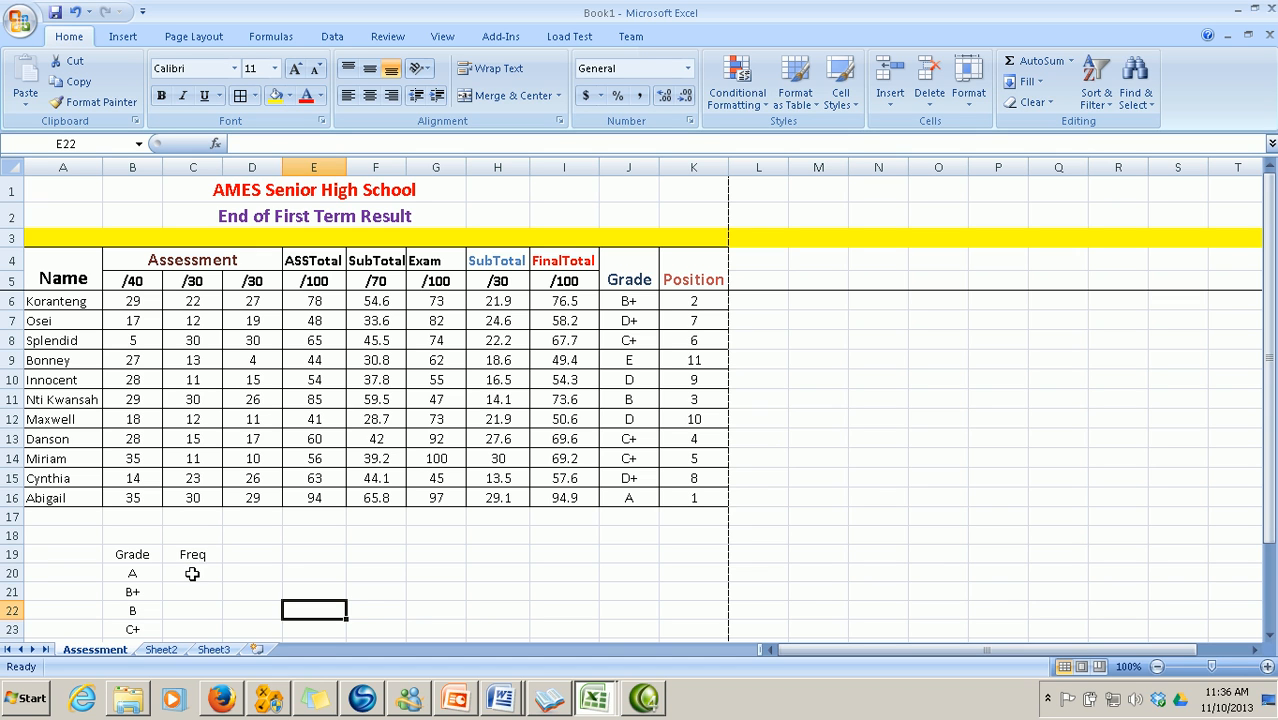
Insert COUNTIF into C20 from the All functions category, arguments still blank
left_click(192, 573)
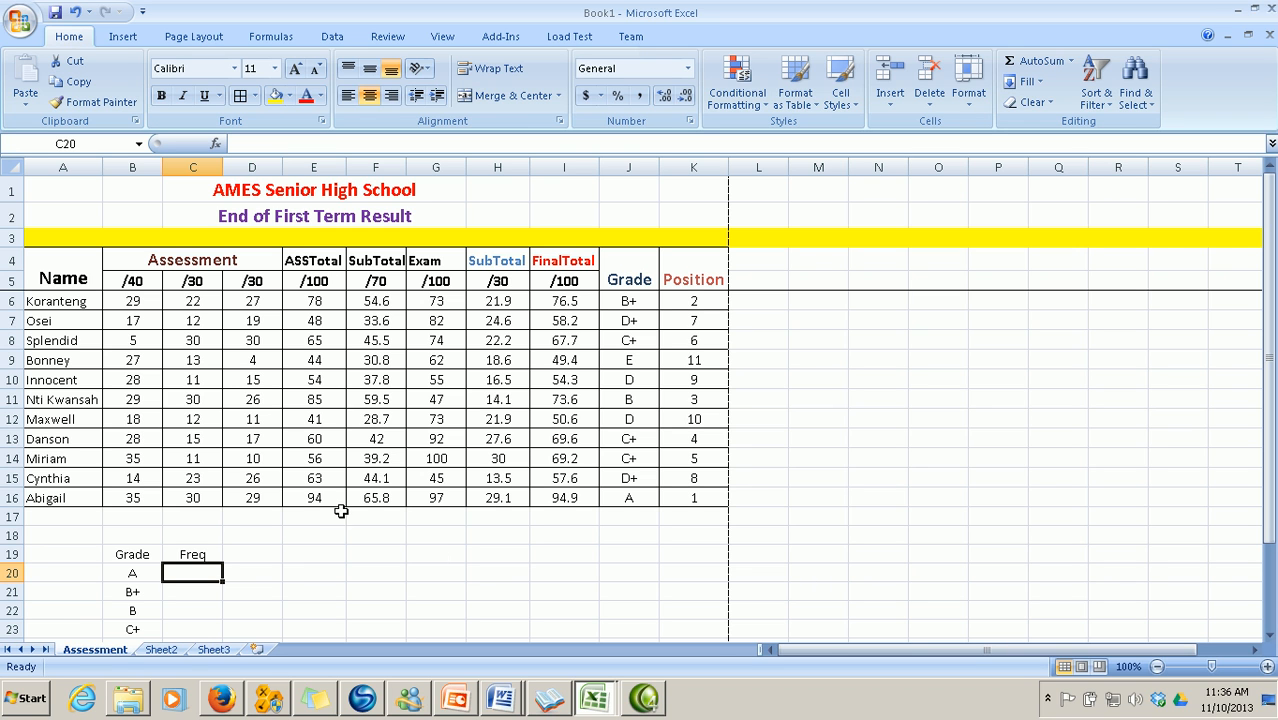
left_click(217, 146)
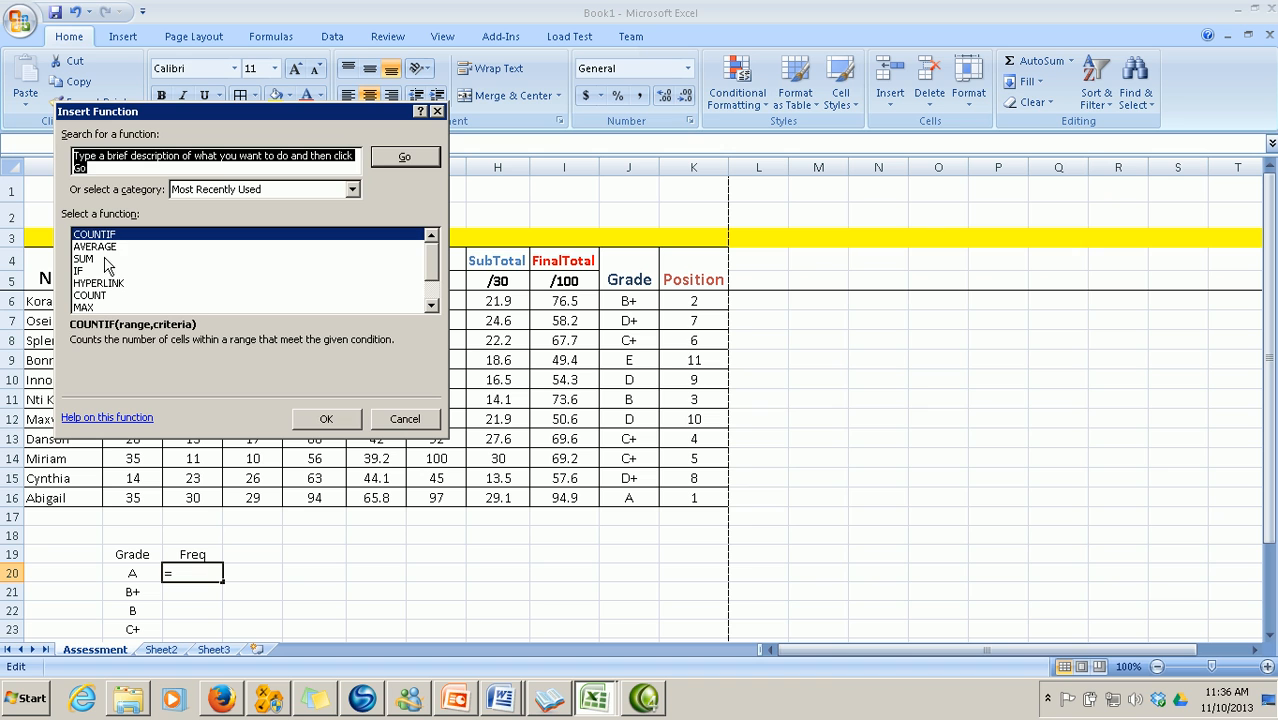
left_click(108, 247)
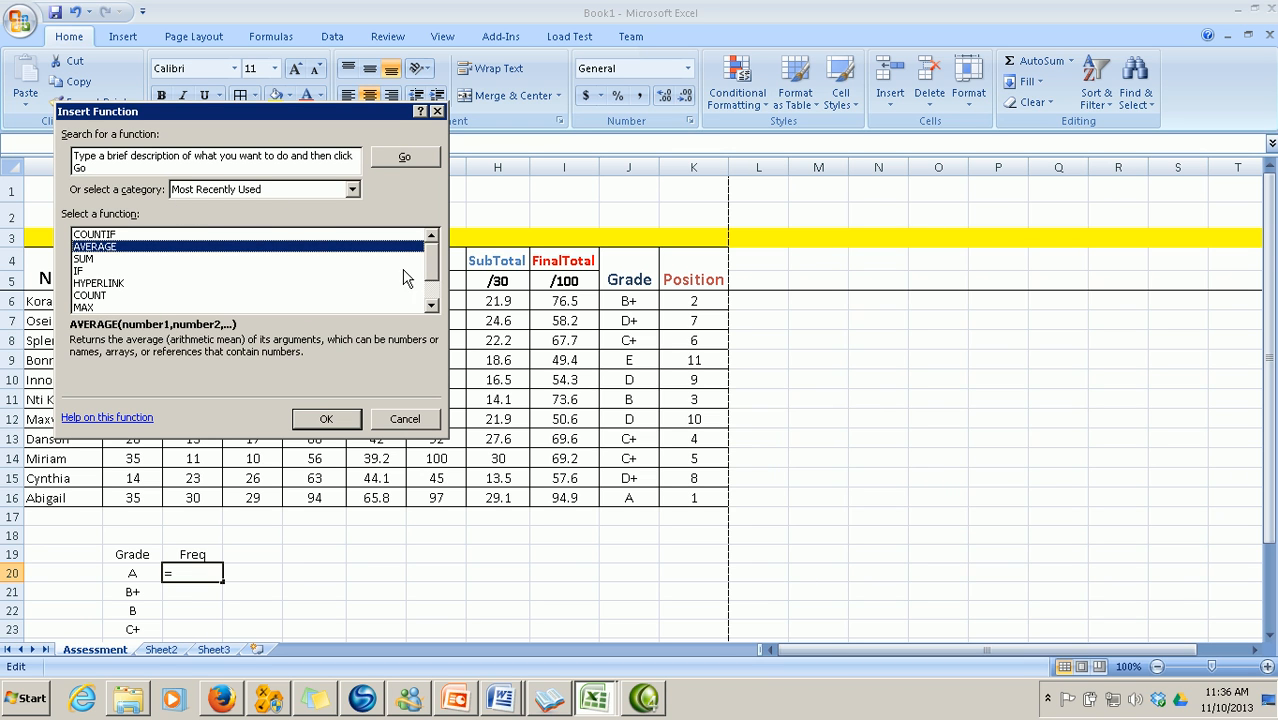
mouse_move(432, 276)
left_mouse_down()
mouse_move(437, 318)
mouse_move(441, 254)
left_mouse_up()
scroll(428, 268, "down", 1)
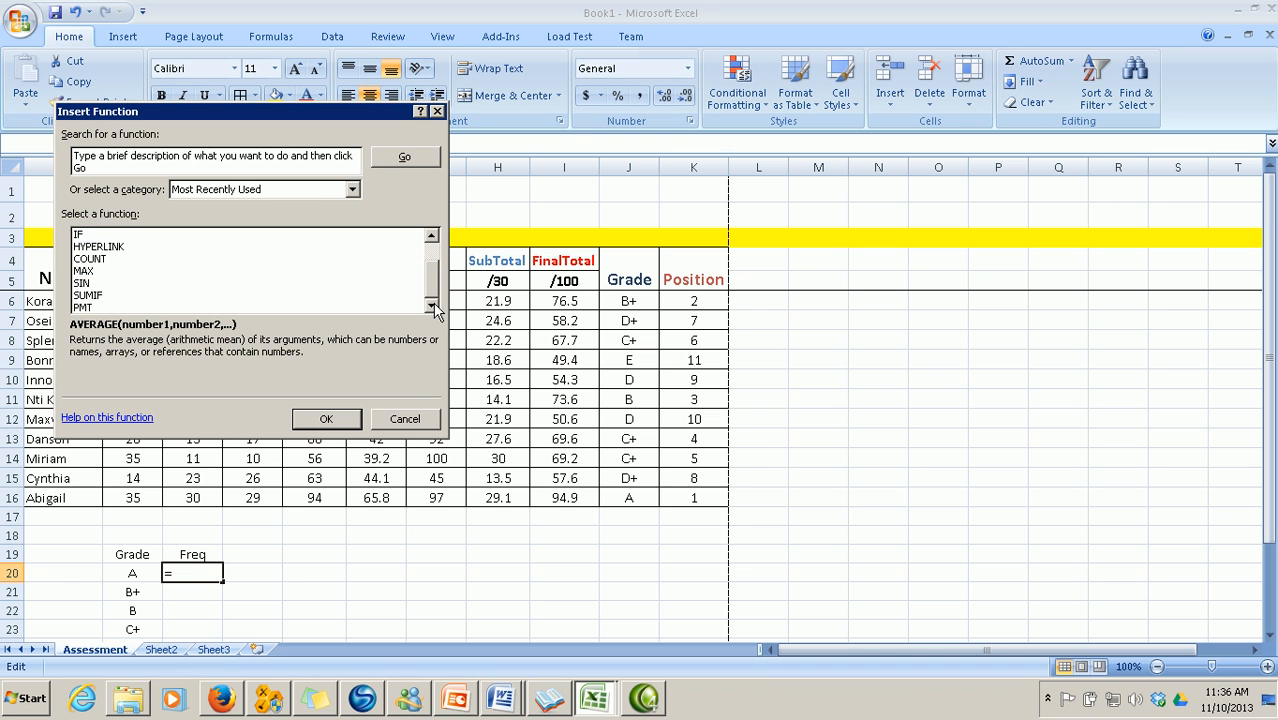
left_click(353, 190)
left_click(320, 218)
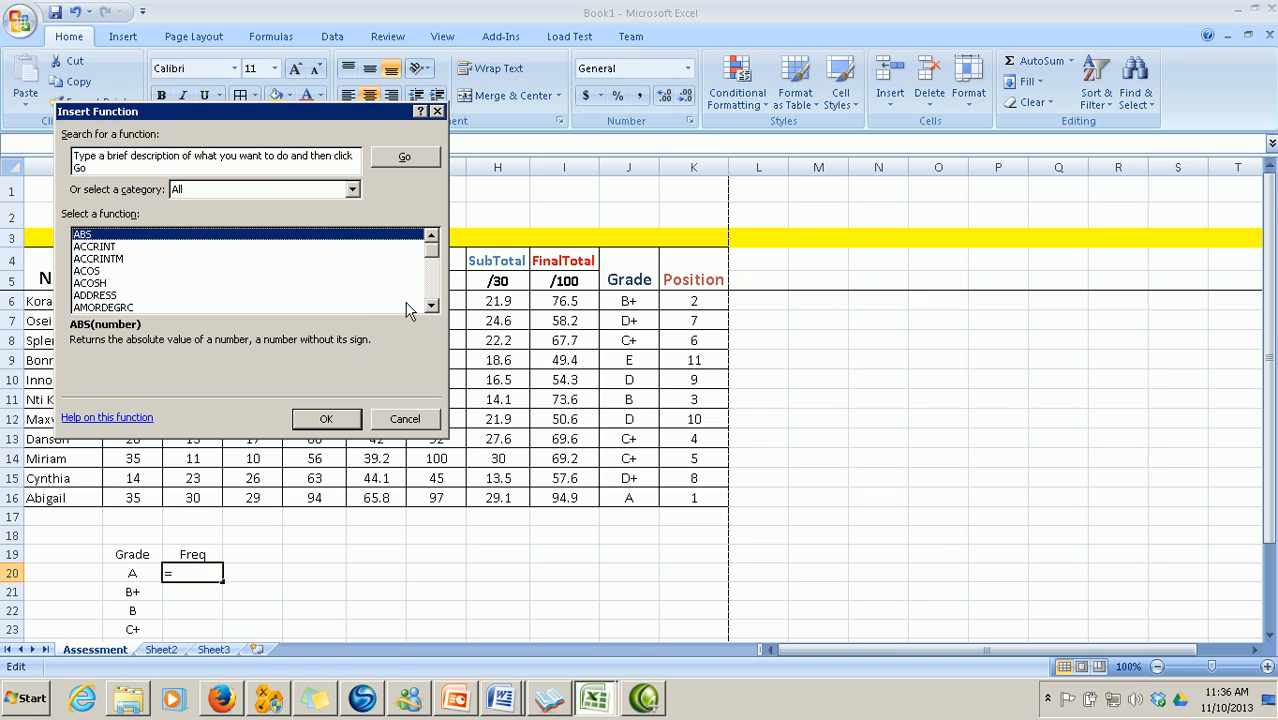
mouse_move(435, 258)
left_mouse_down()
mouse_move(437, 270)
mouse_move(435, 252)
left_mouse_up()
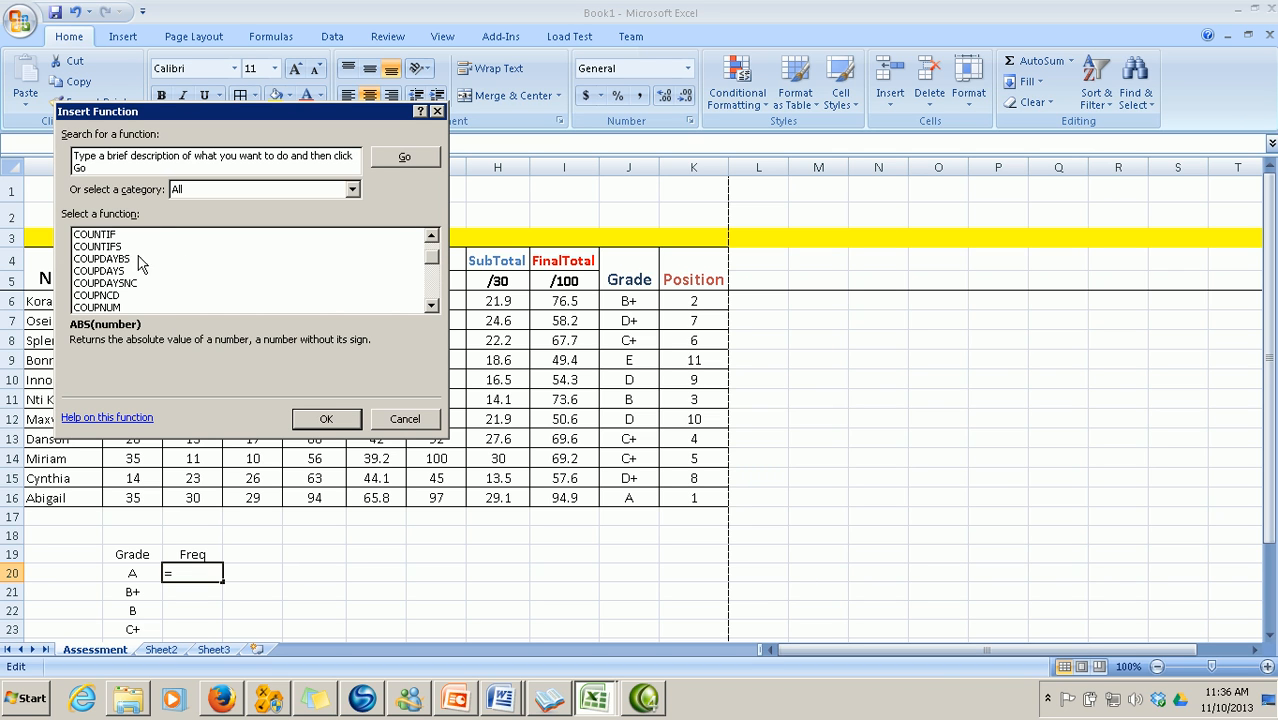
left_click(110, 236)
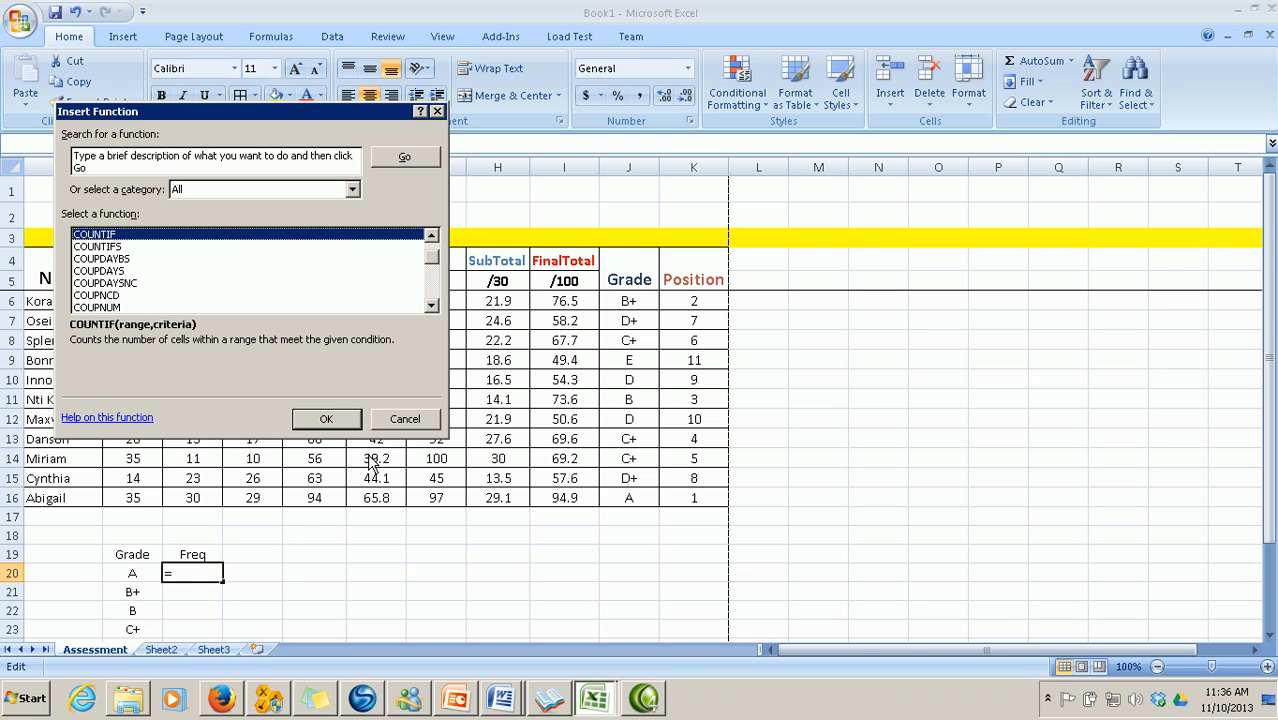
left_click(330, 420)
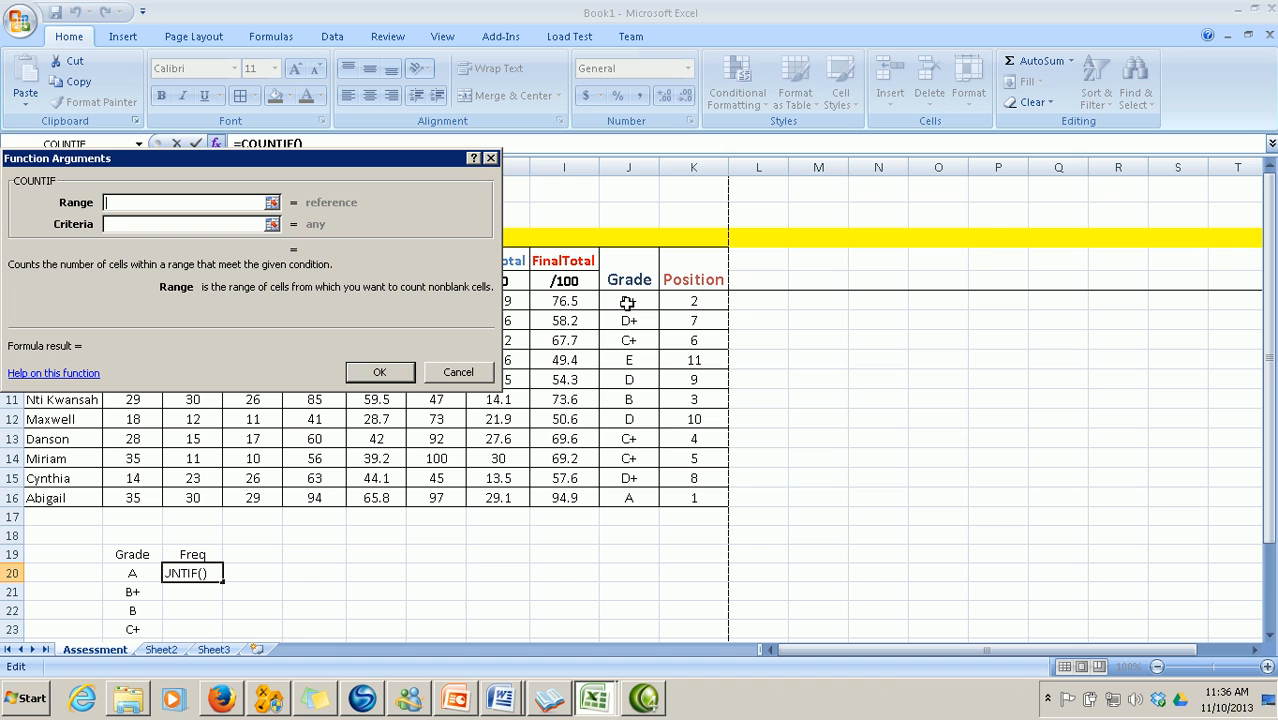
Set COUNTIF Range to J6:J16 and Criteria to A in C20, giving a count of 1
left_click_drag(366, 159, 1079, 353)
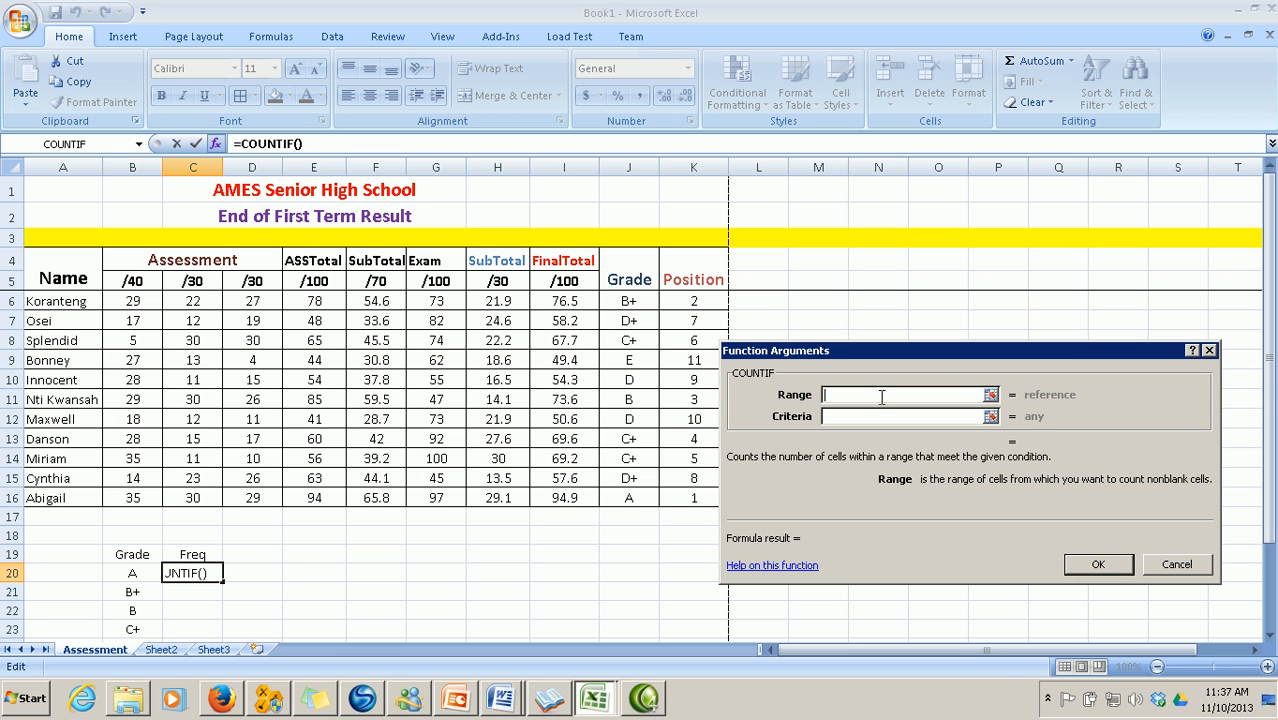
left_click_drag(940, 358, 951, 264)
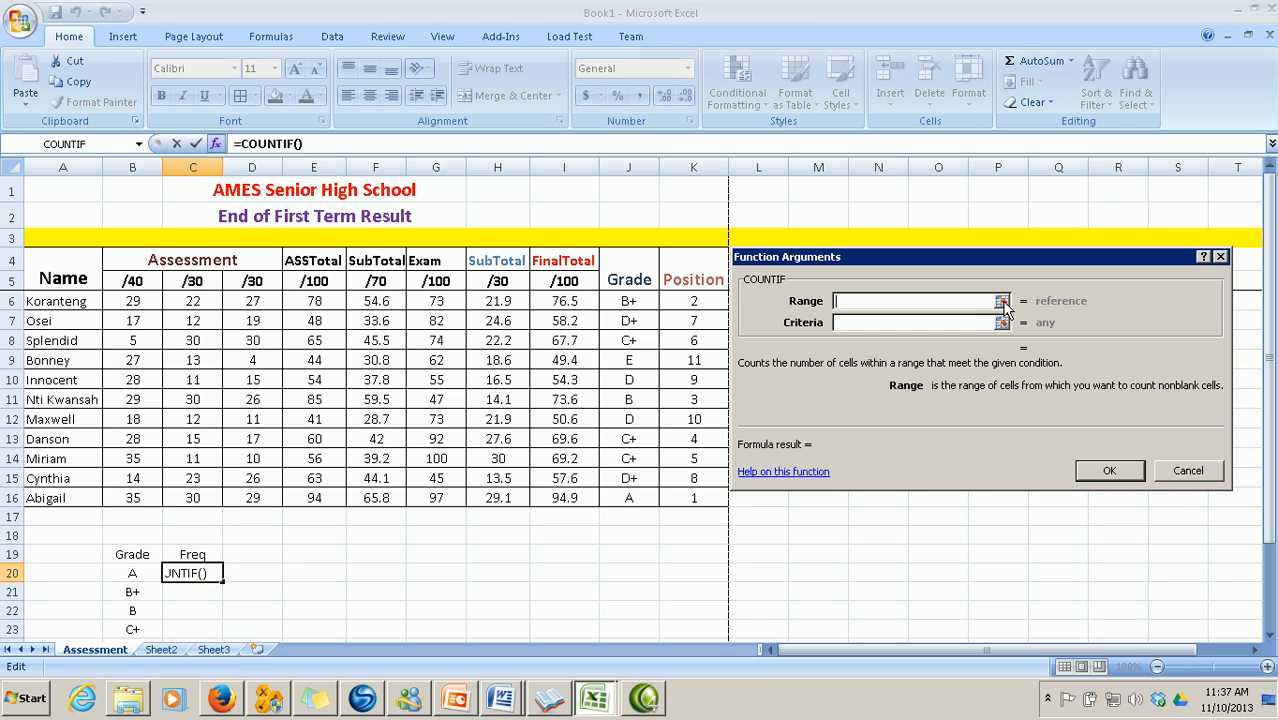
left_click(1001, 302)
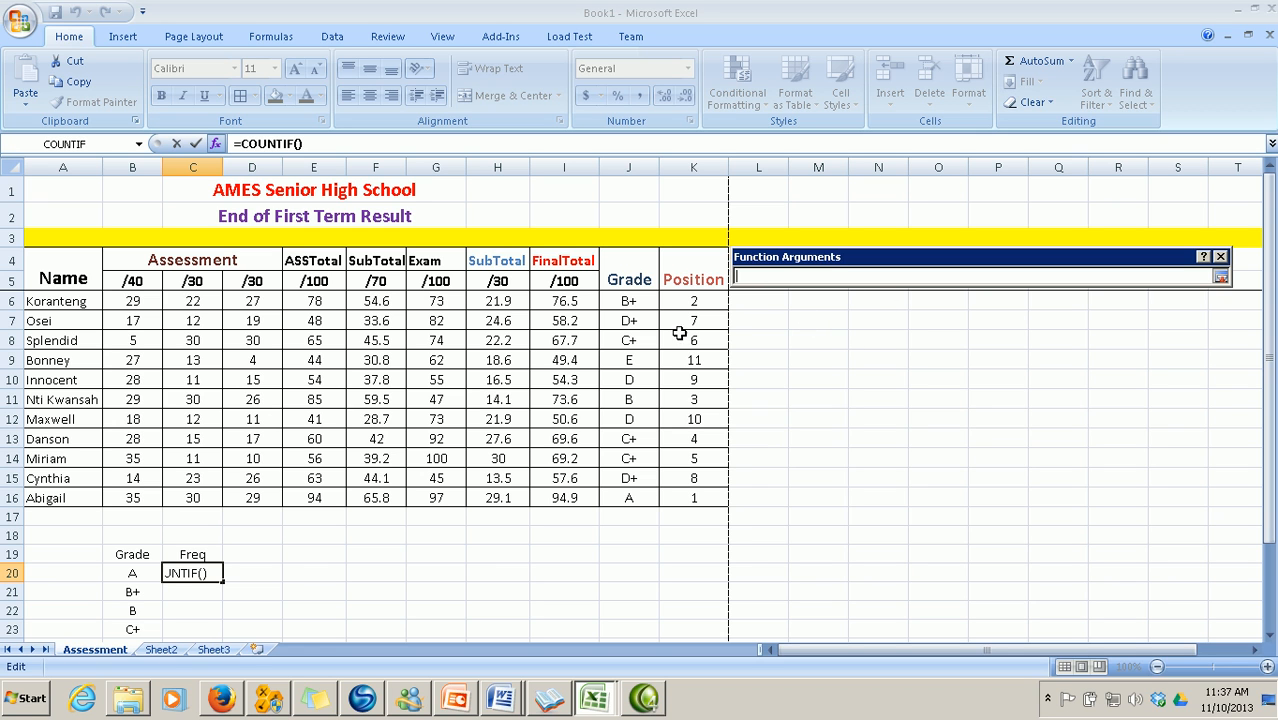
left_click(628, 301)
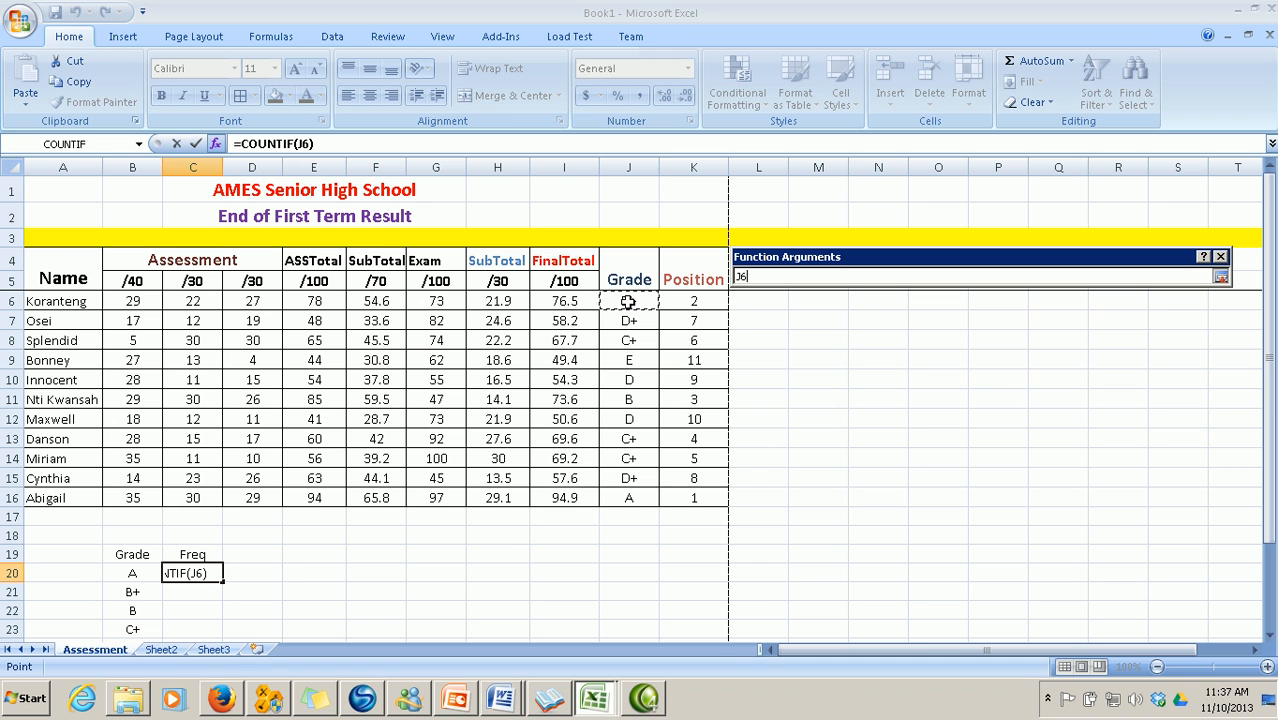
left_click_drag(628, 301, 634, 492)
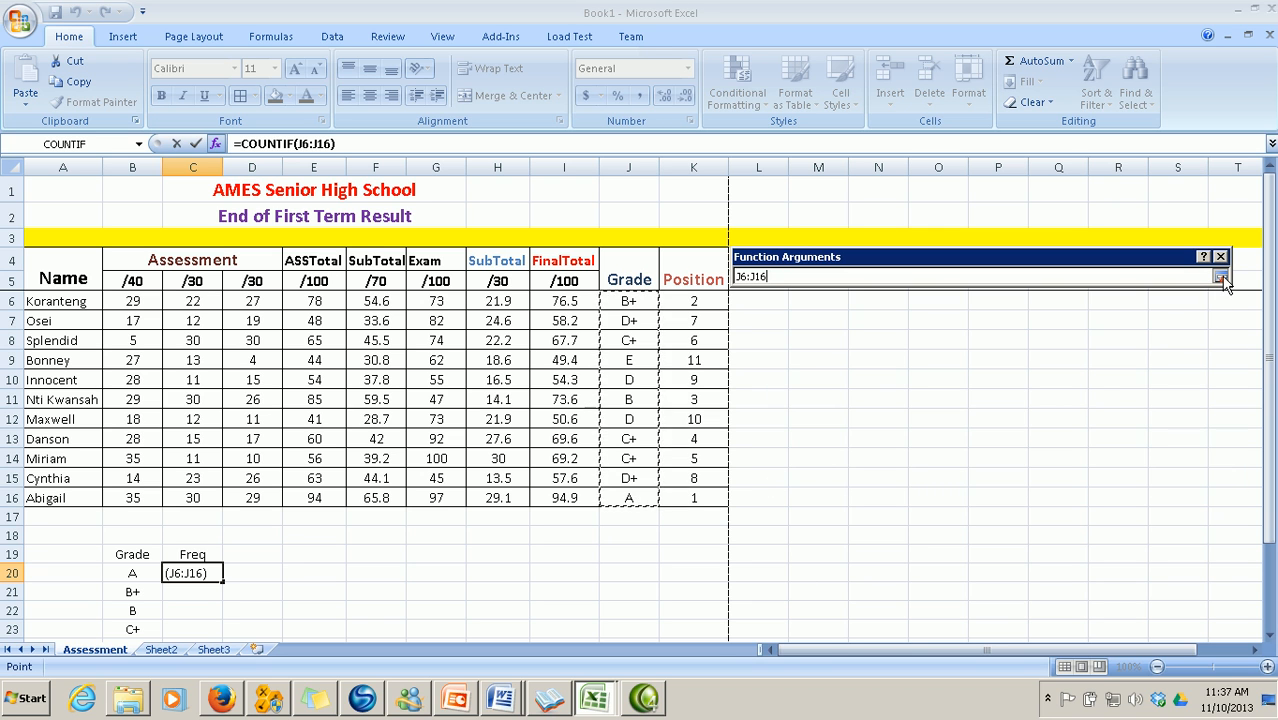
left_click(1221, 278)
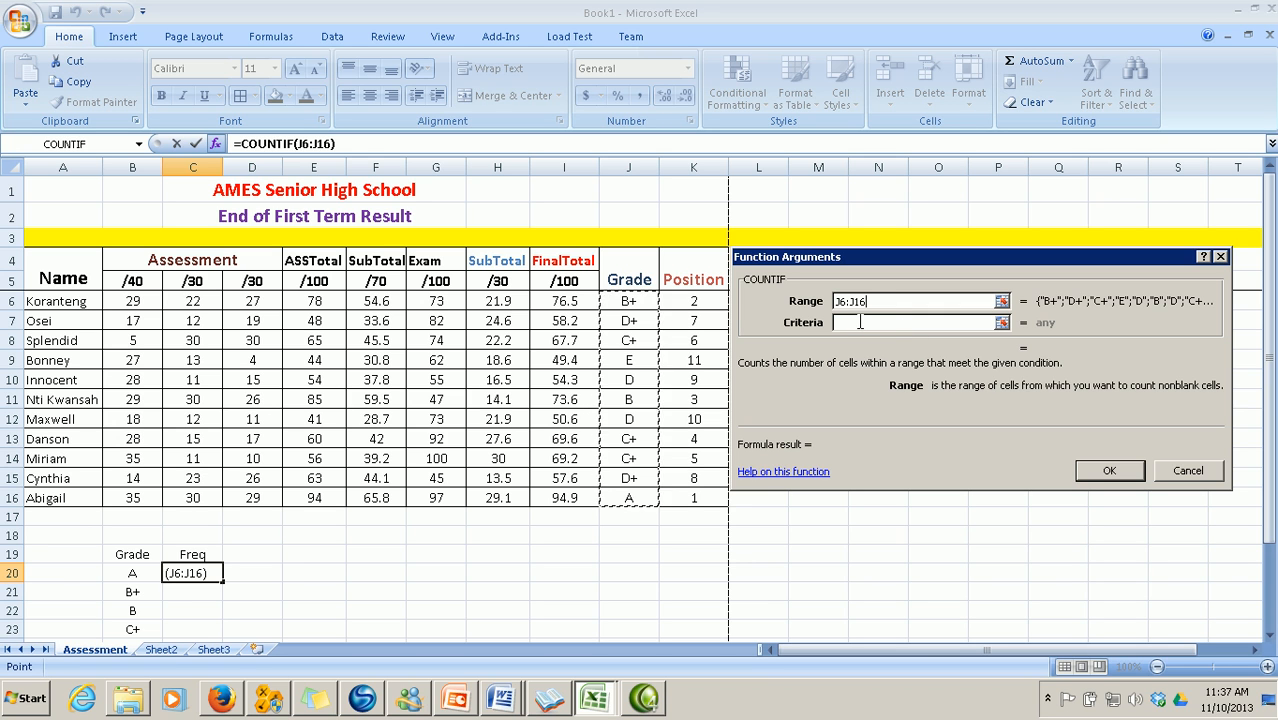
left_click(860, 322)
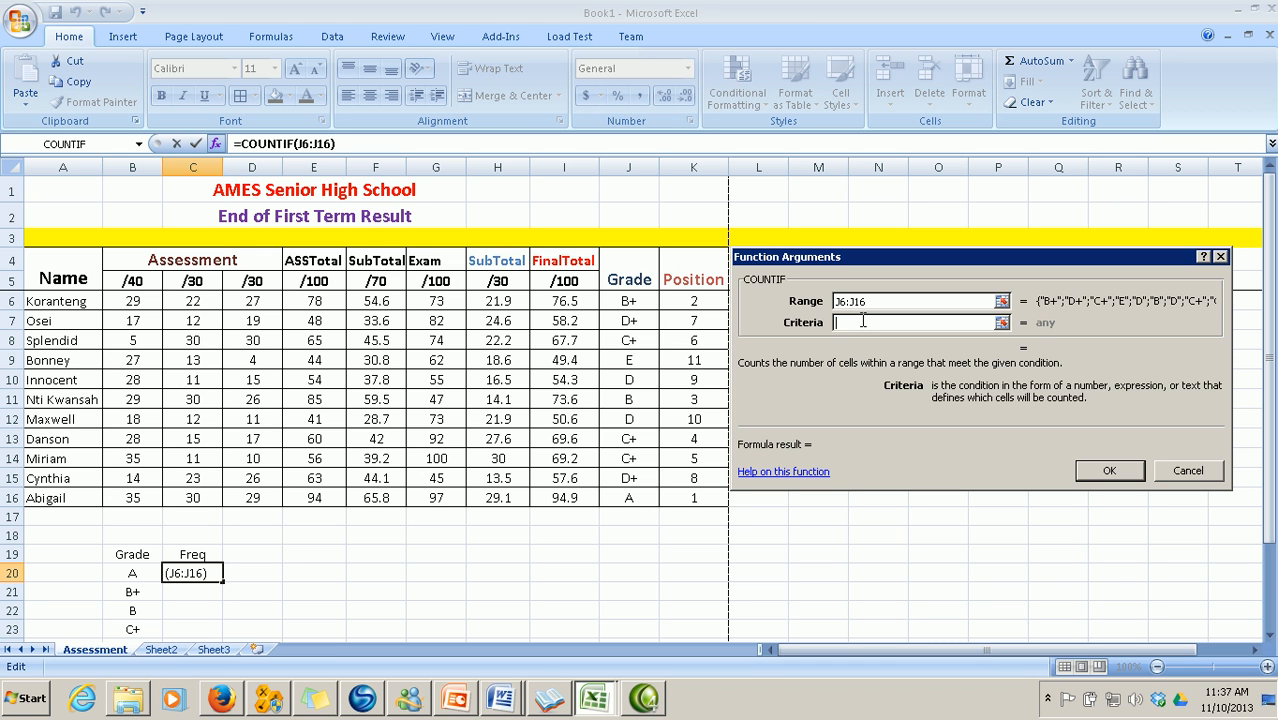
type("A")
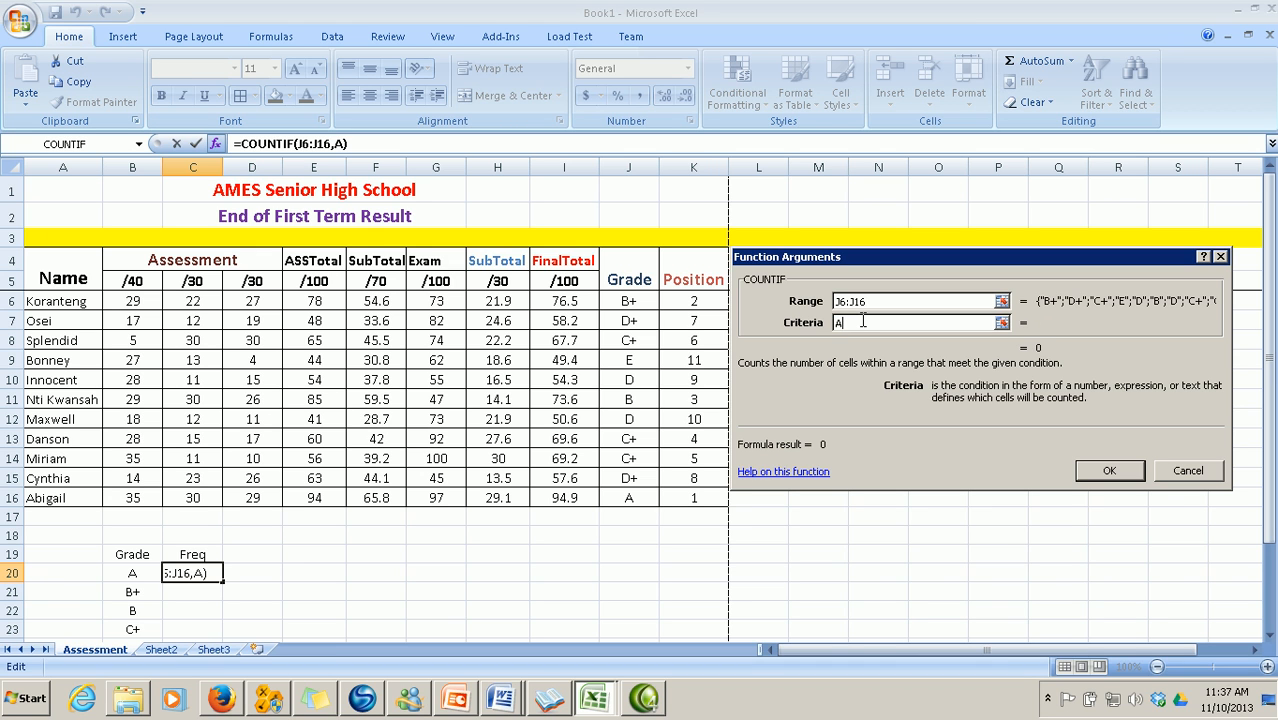
left_click(1104, 476)
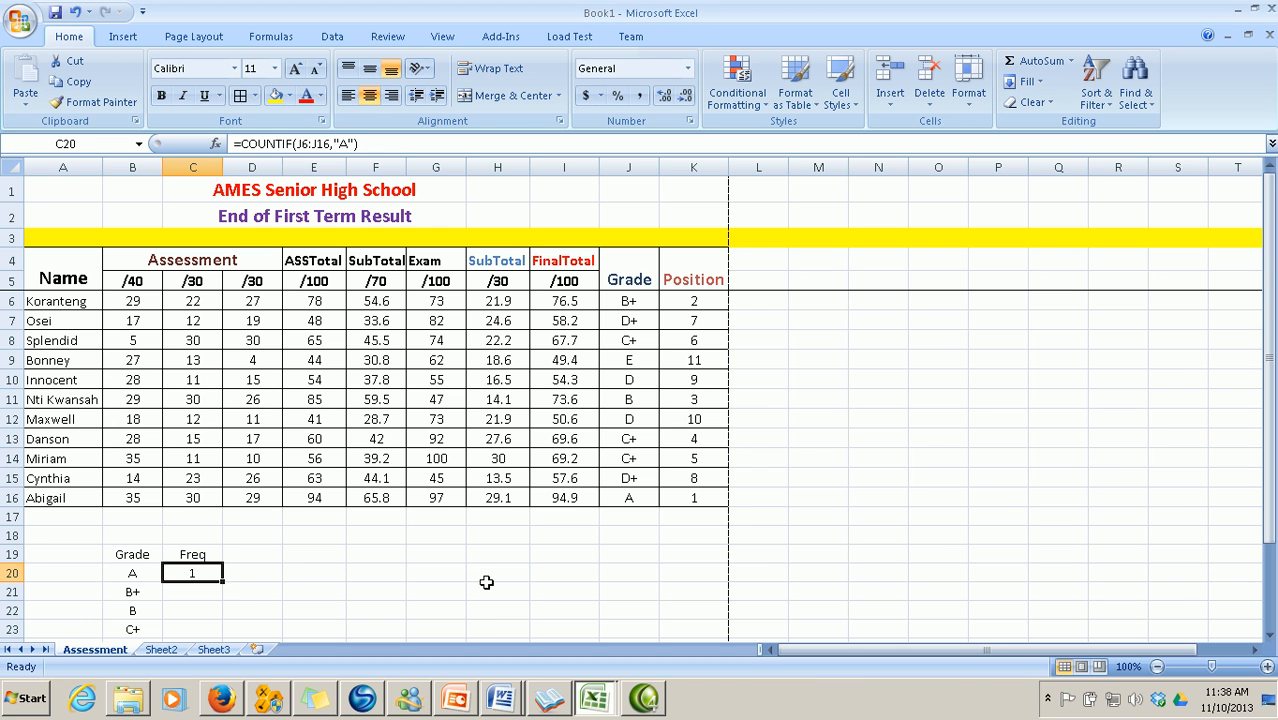
Select C21 and insert COUNTIF from the Most Recently Used functions
scroll(236, 594, "down", 1)
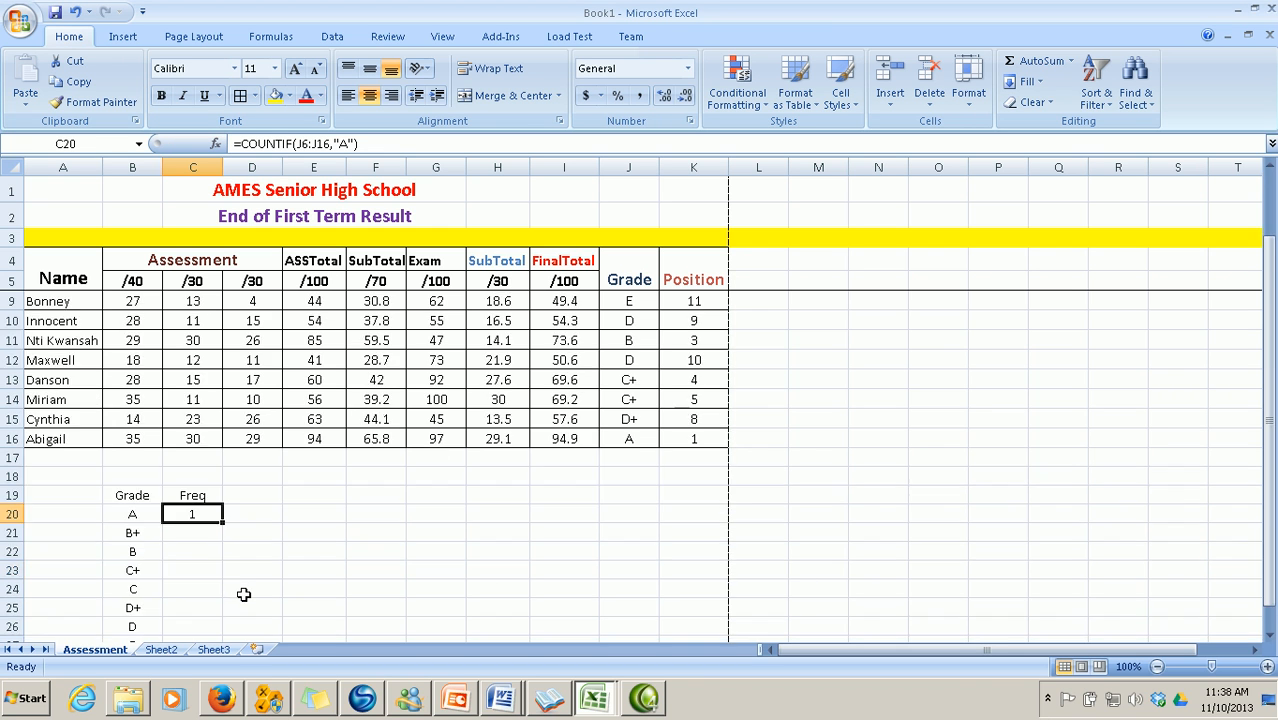
left_click(192, 532)
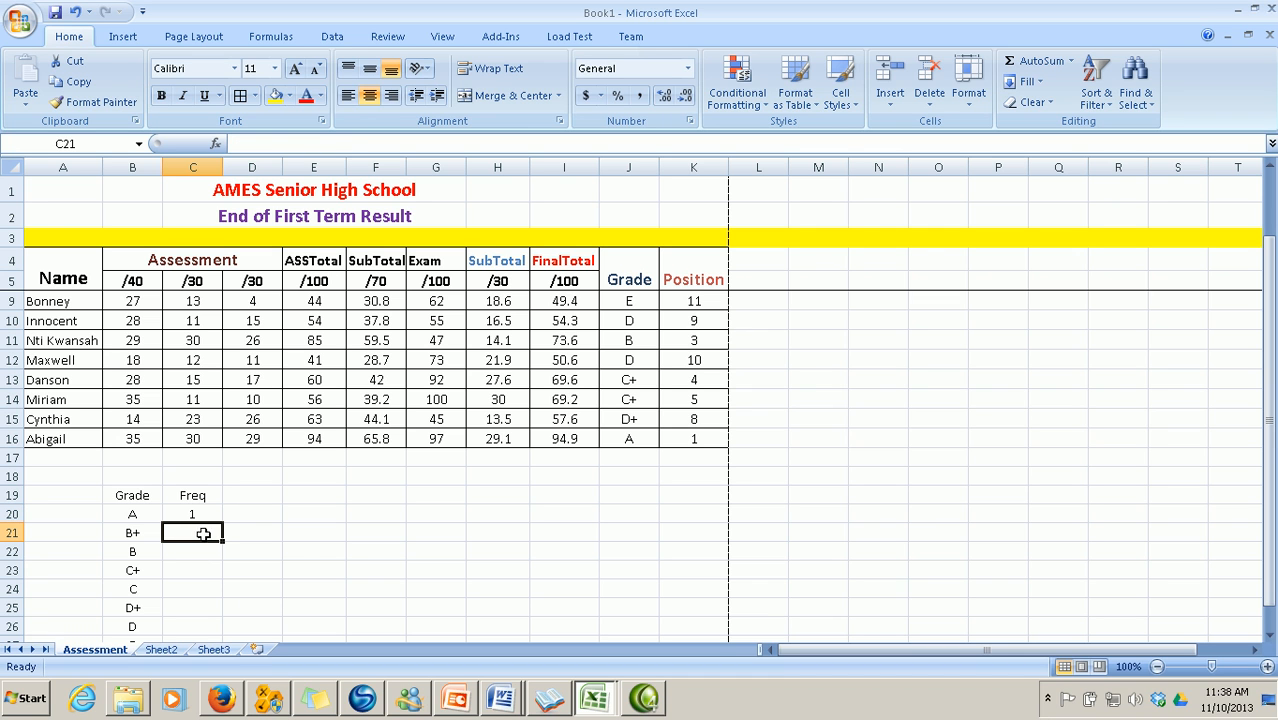
left_click(217, 143)
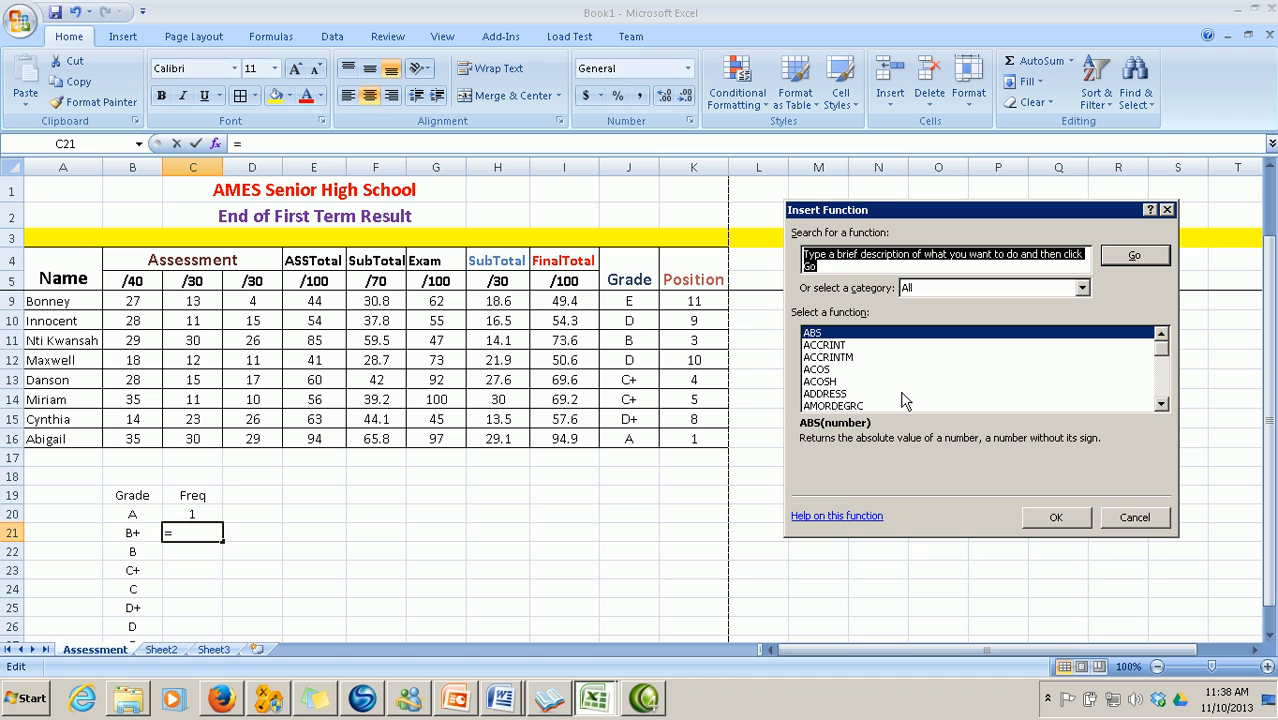
left_click(1082, 288)
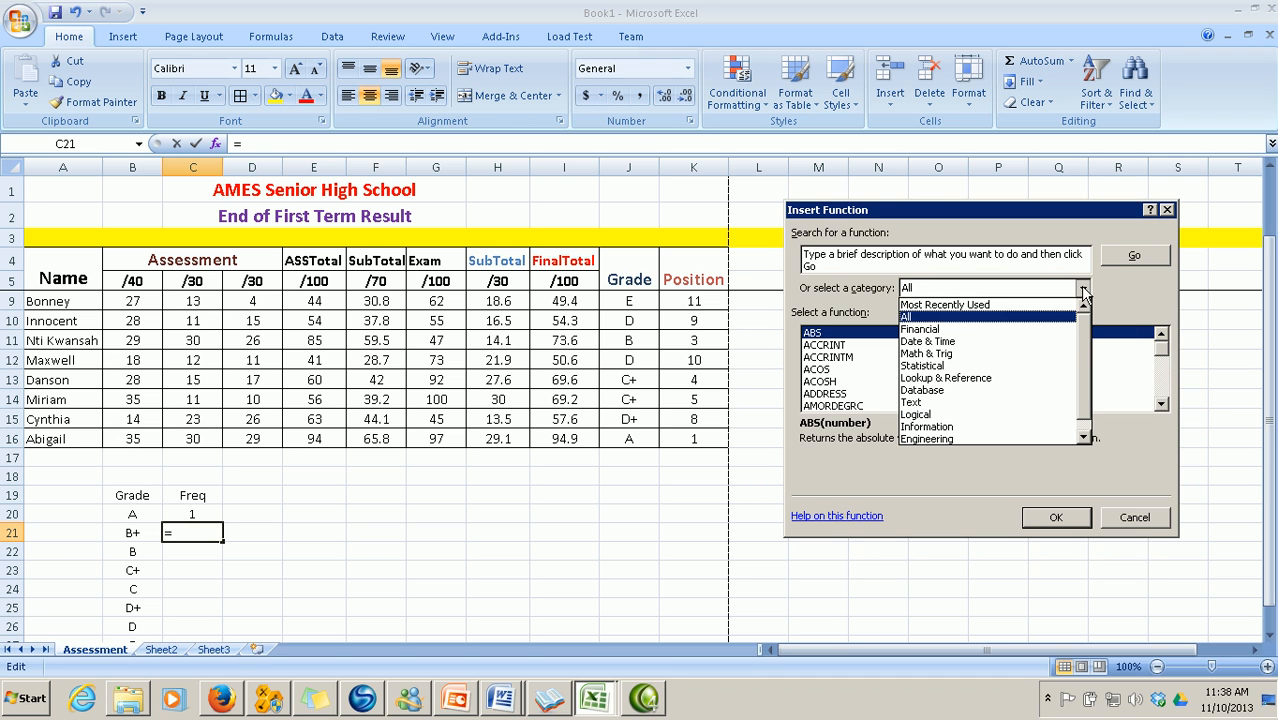
left_click(1048, 306)
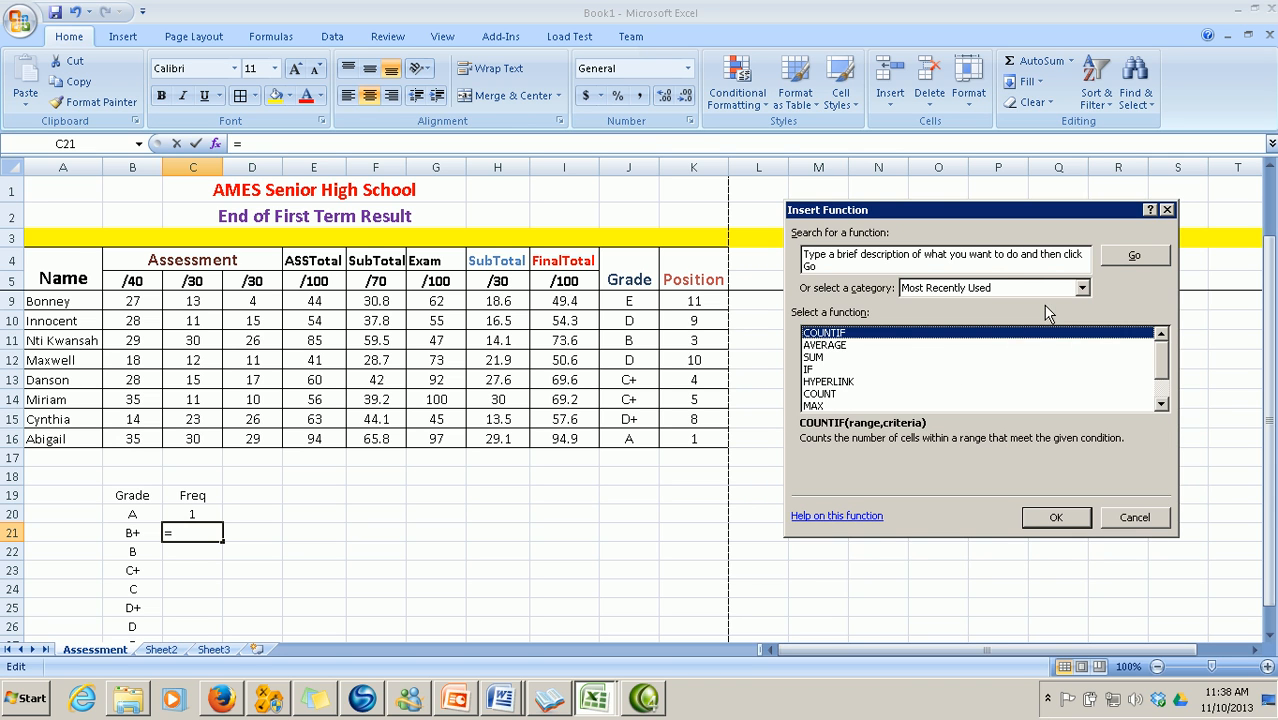
left_click(1055, 518)
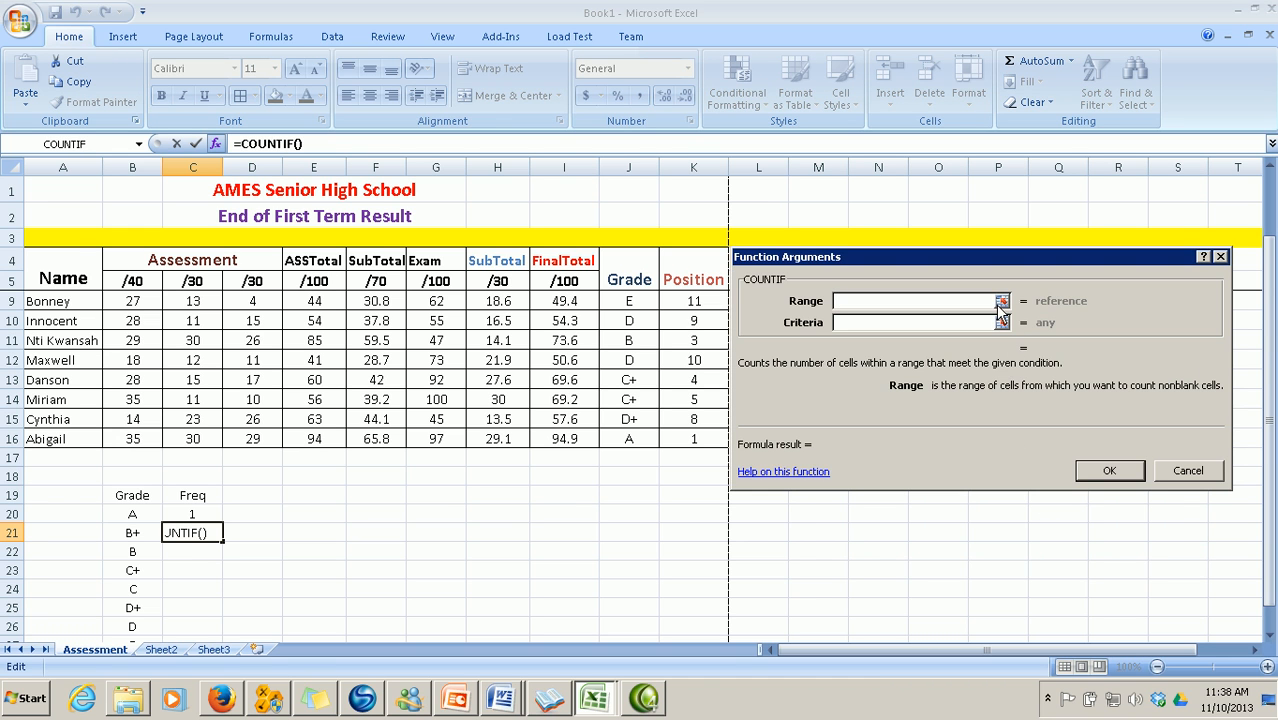
Set Range J6:J16 and Criteria B+ so C21 counts 1 B+ grade
left_click(1001, 301)
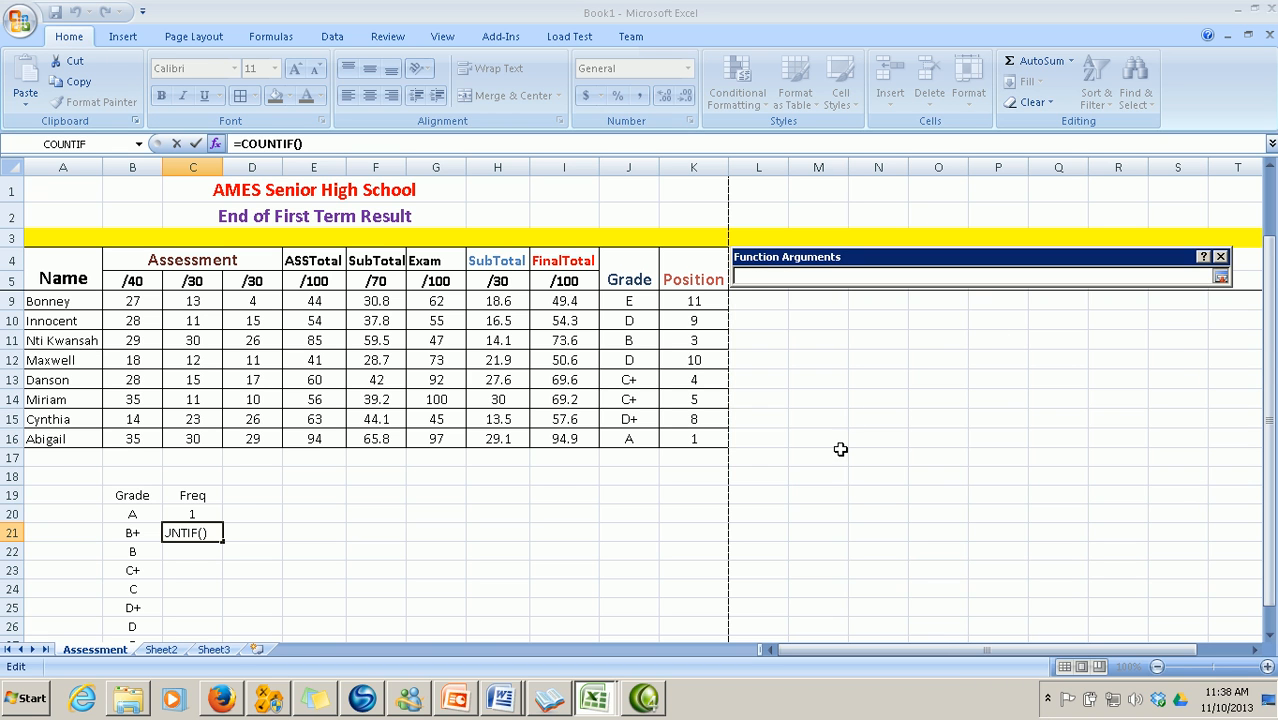
scroll(890, 509, "up", 1)
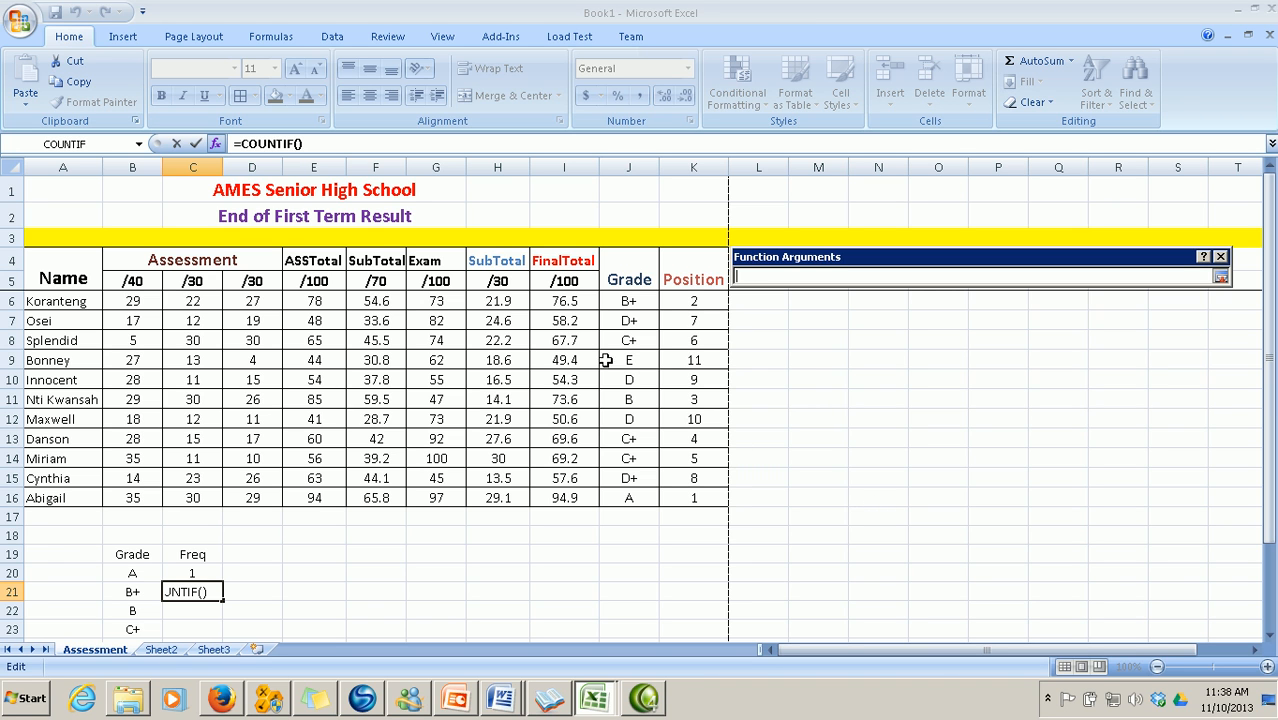
left_click(626, 302)
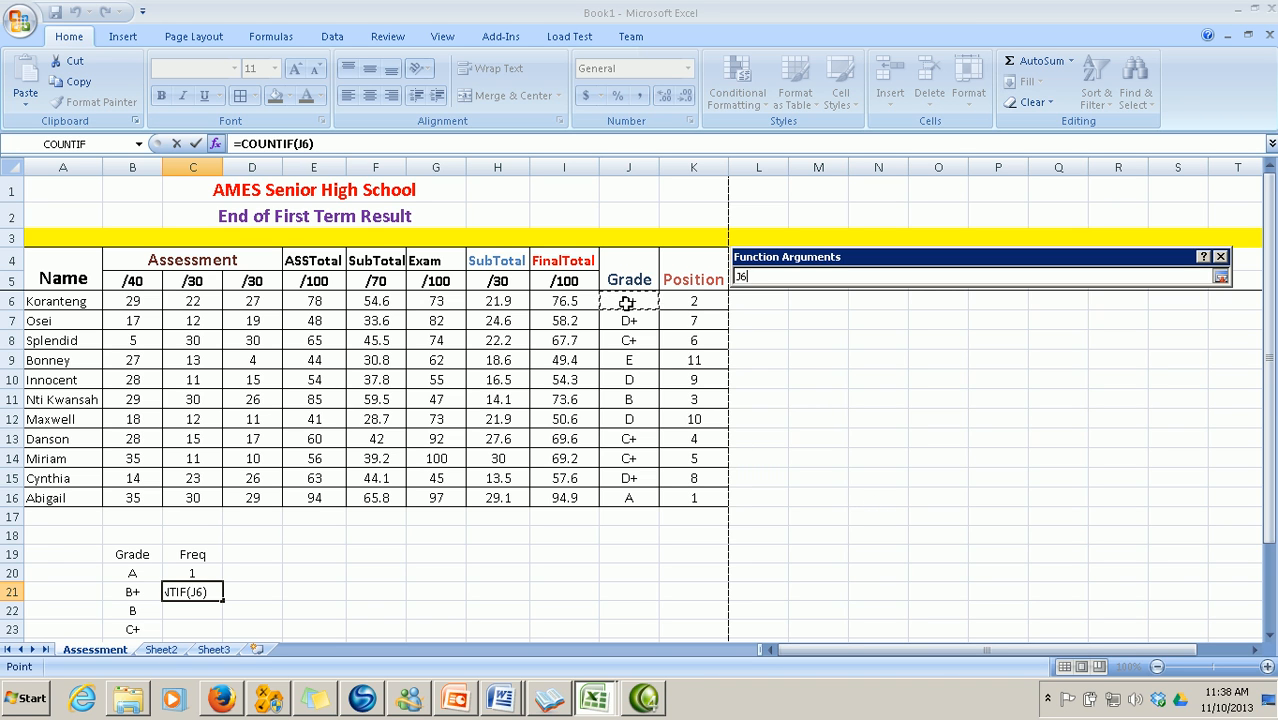
left_click_drag(626, 302, 628, 494)
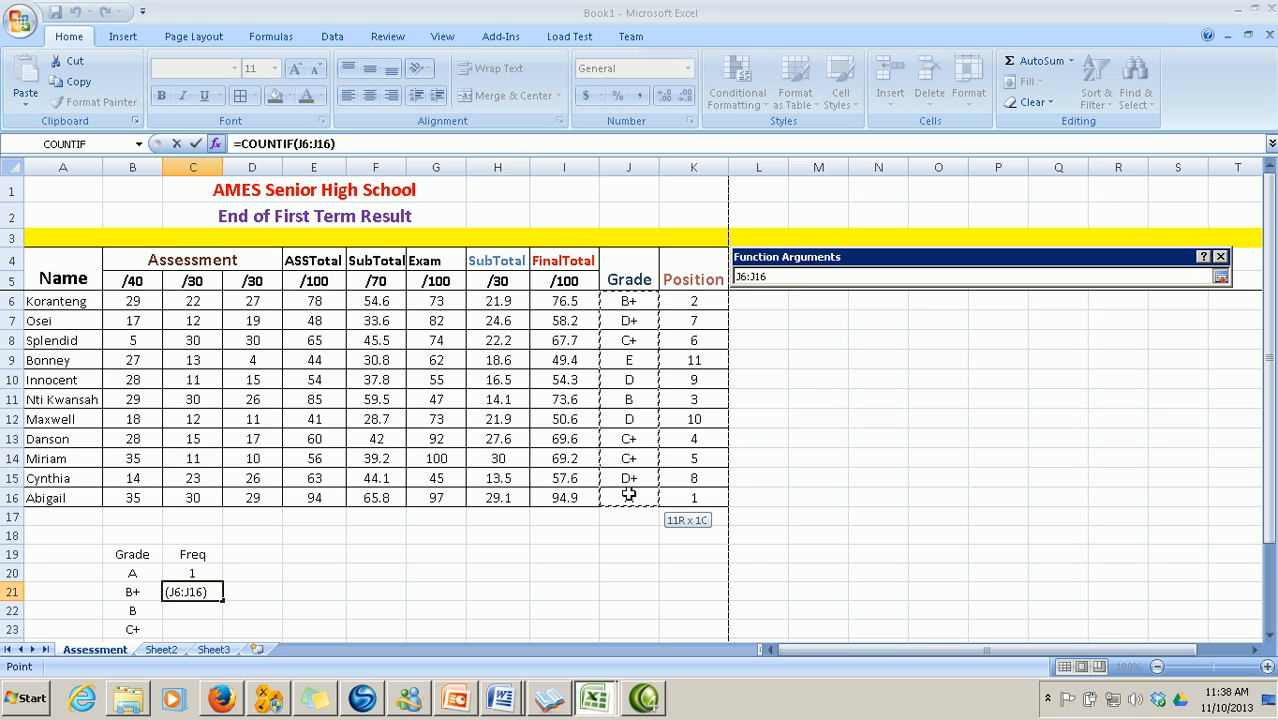
left_click(1222, 280)
left_click(878, 323)
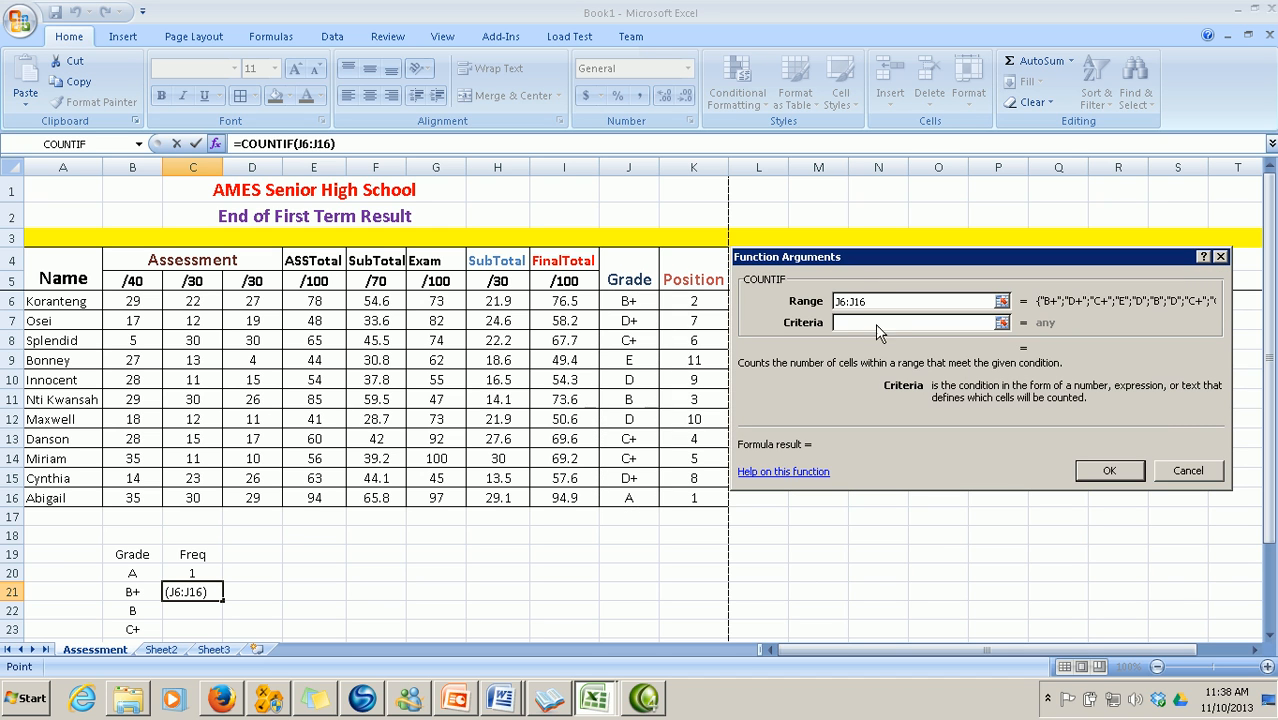
type("B")
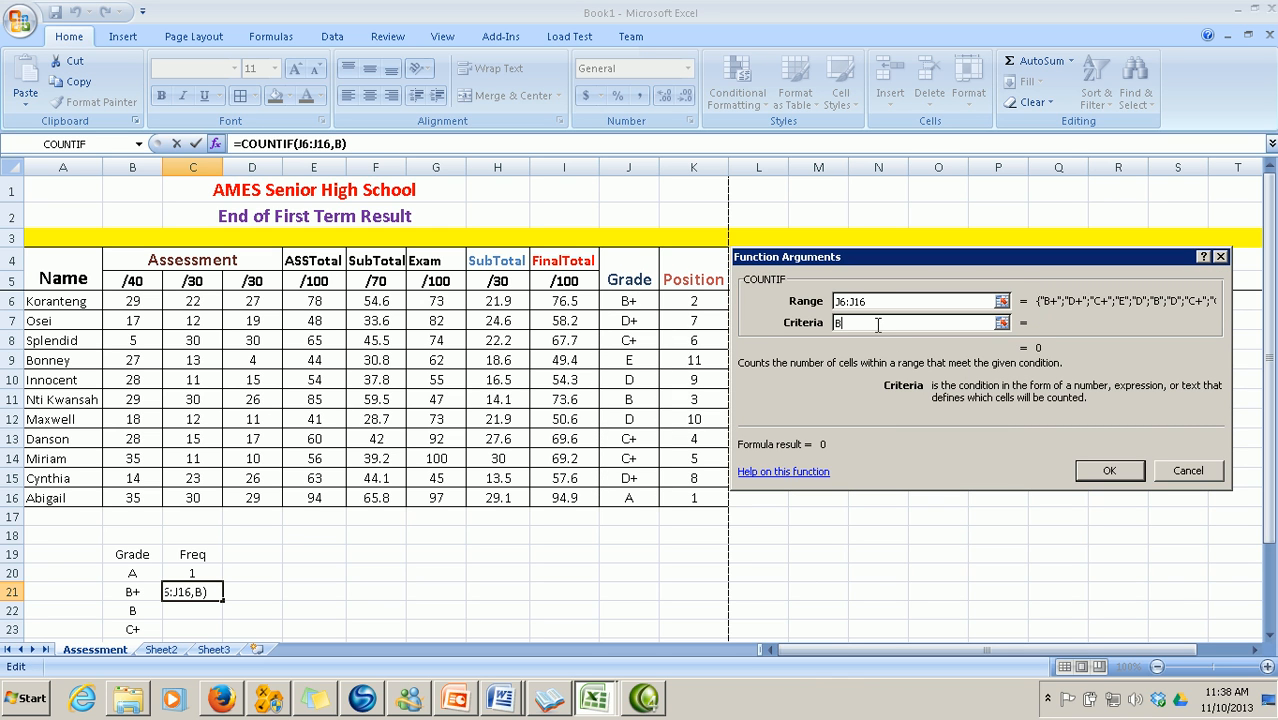
type("+")
left_click(1106, 472)
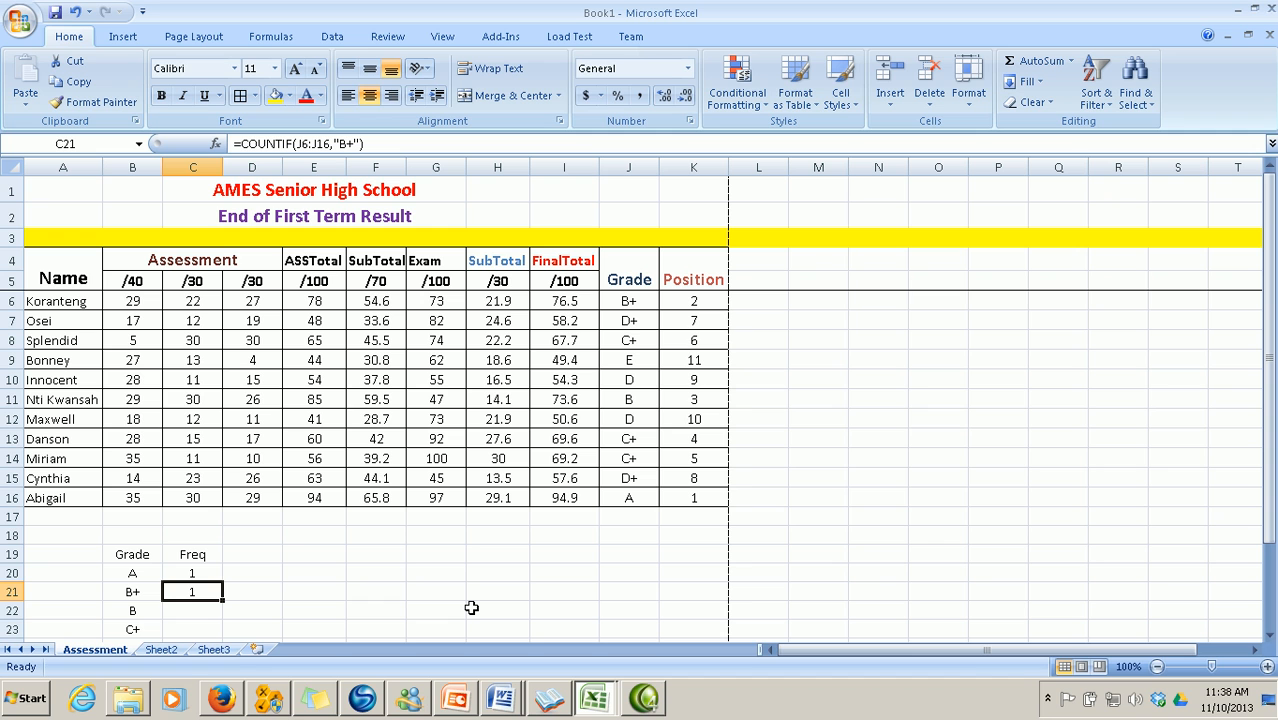
scroll(471, 607, "down", 1)
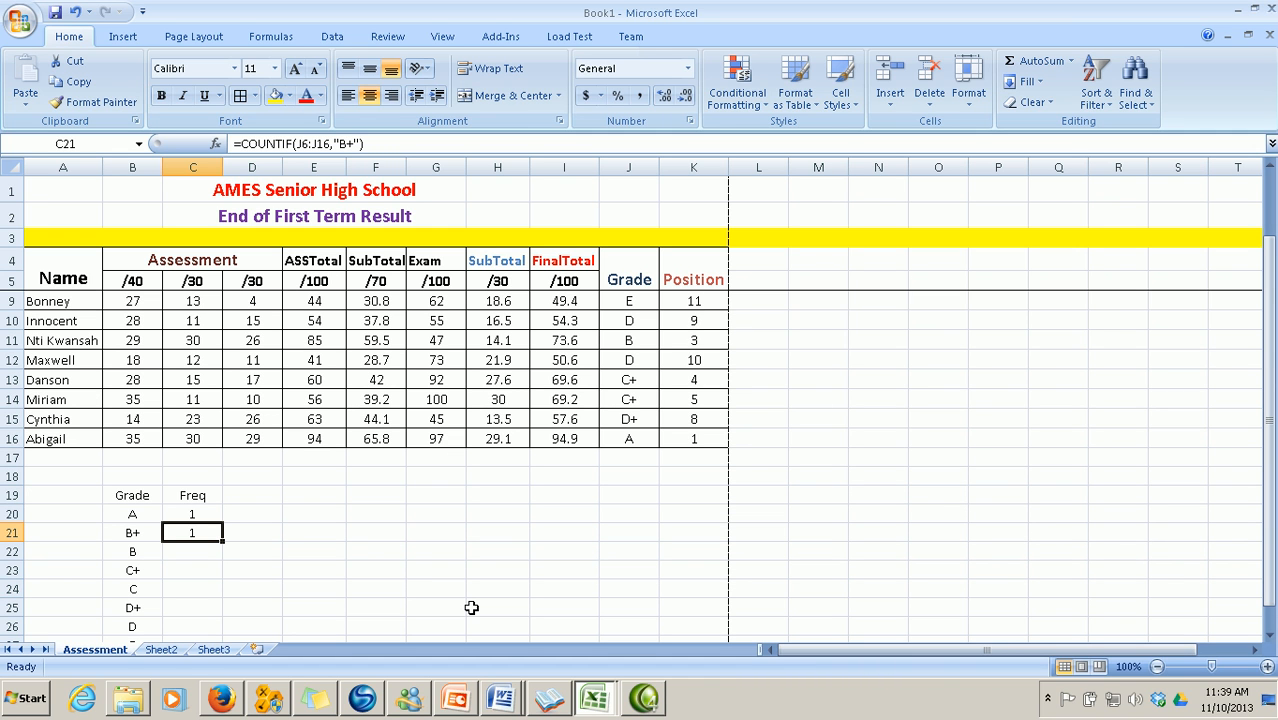
Enter =COUNTIF(J6:J16,"B") in C22, counting 1 grade B
left_click(200, 553)
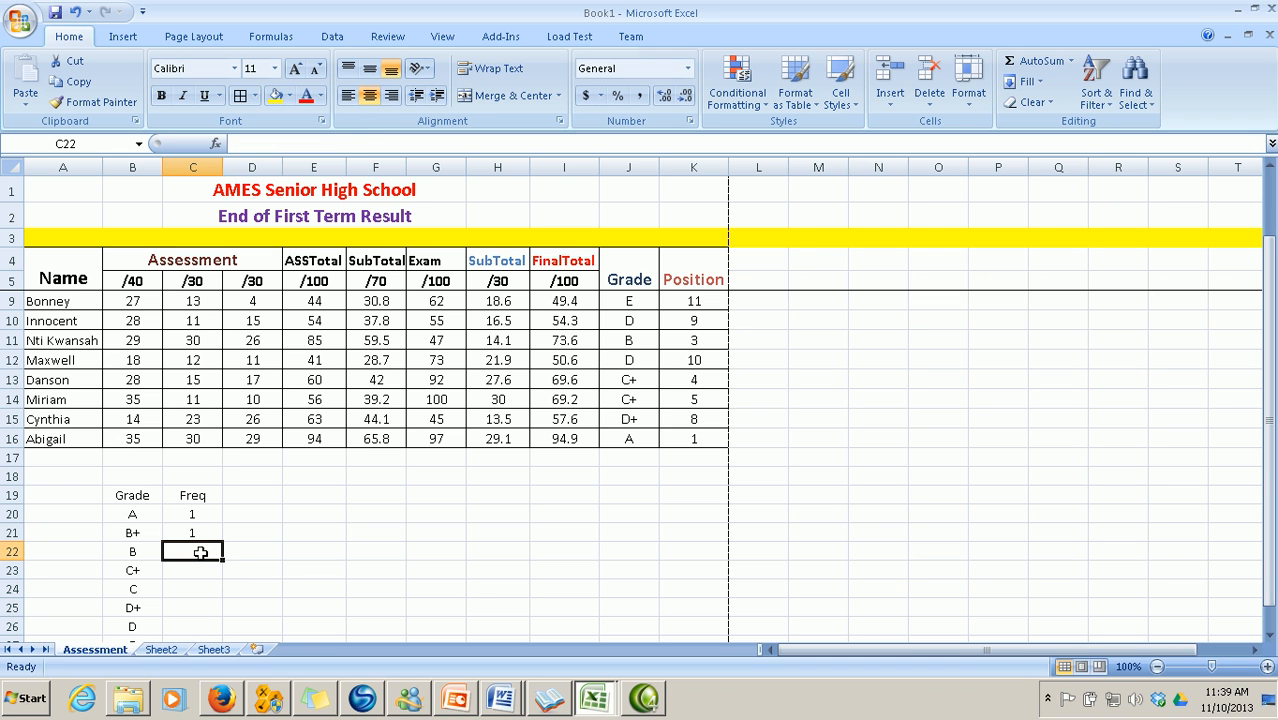
left_click(216, 144)
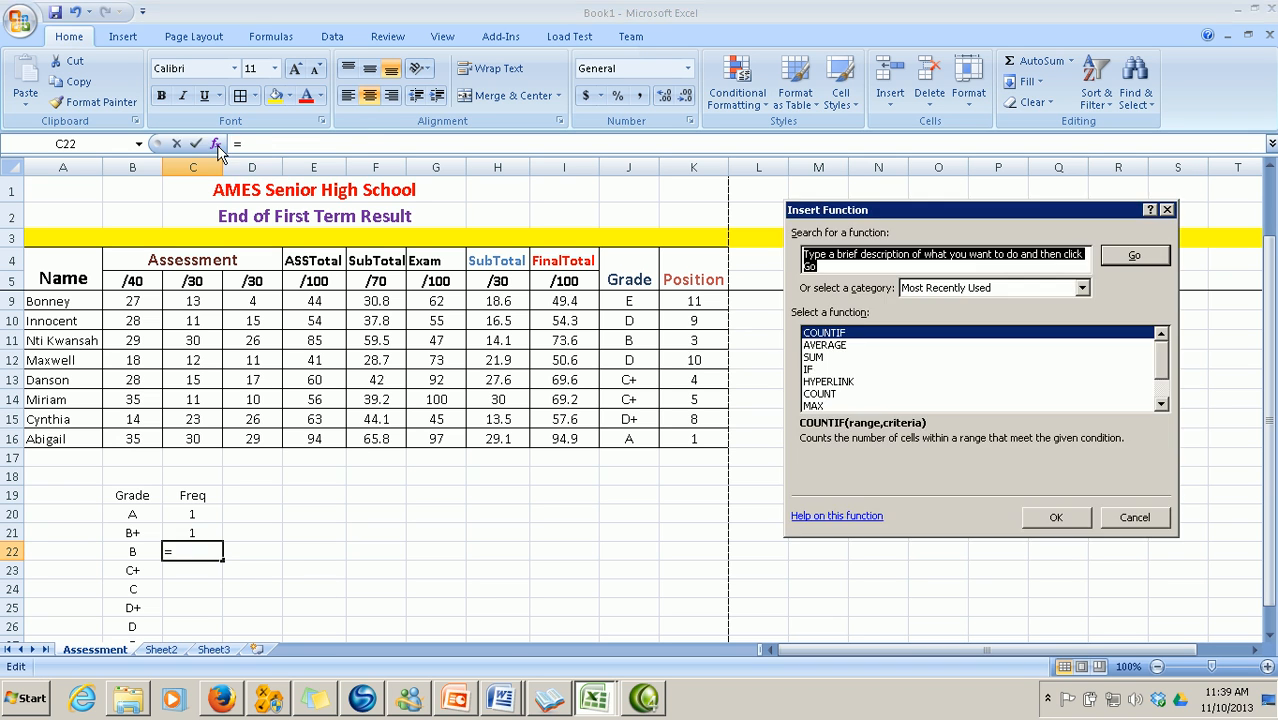
left_click(1057, 517)
left_click(1001, 302)
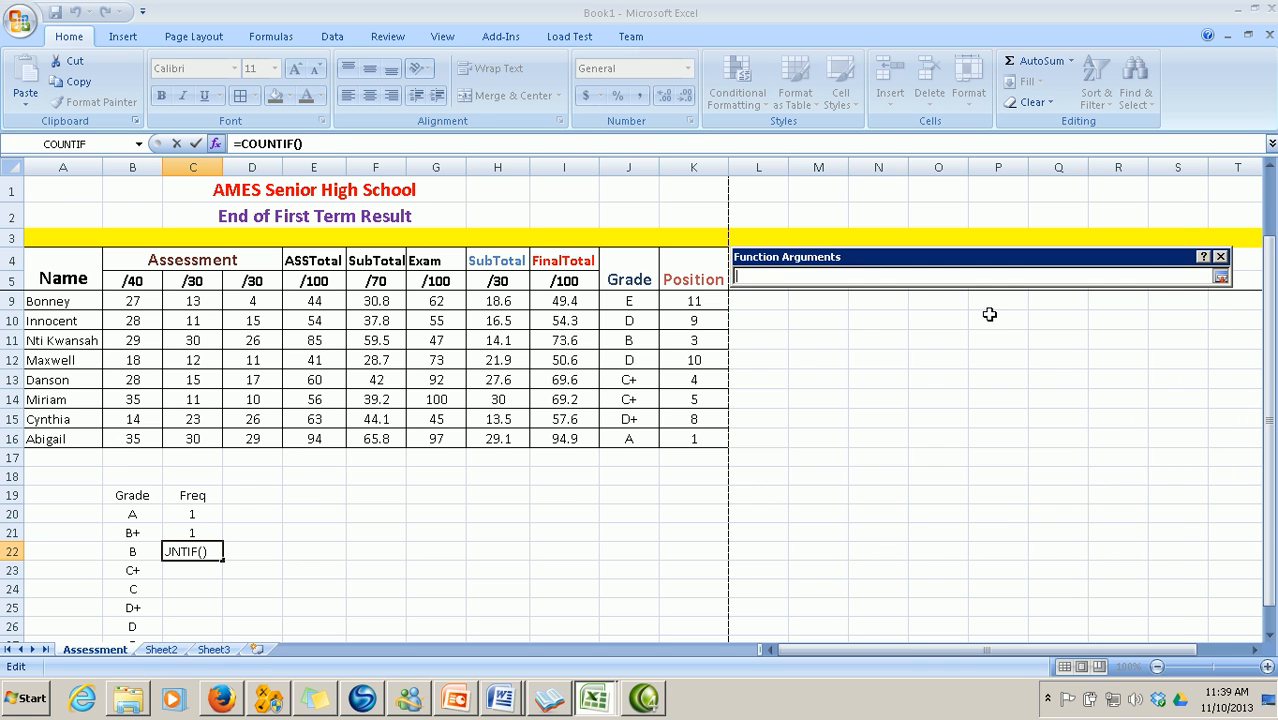
scroll(753, 498, "up", 1)
left_click_drag(624, 300, 624, 494)
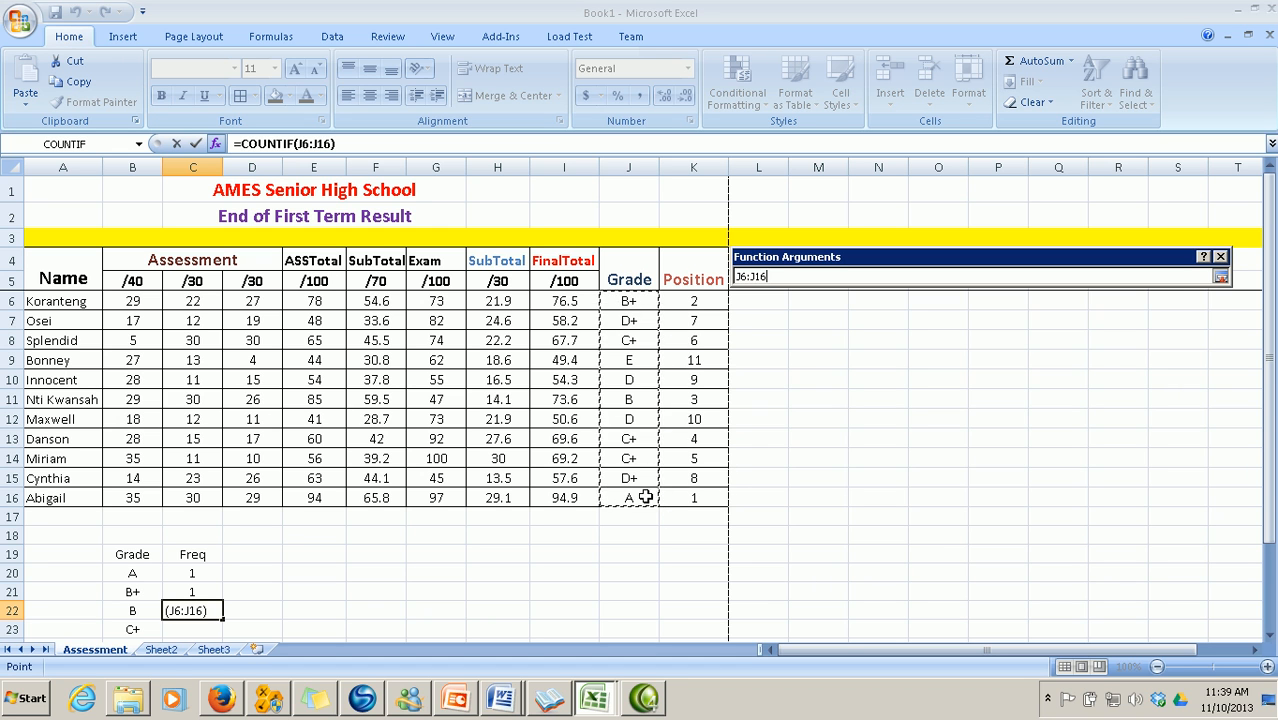
left_click(1221, 279)
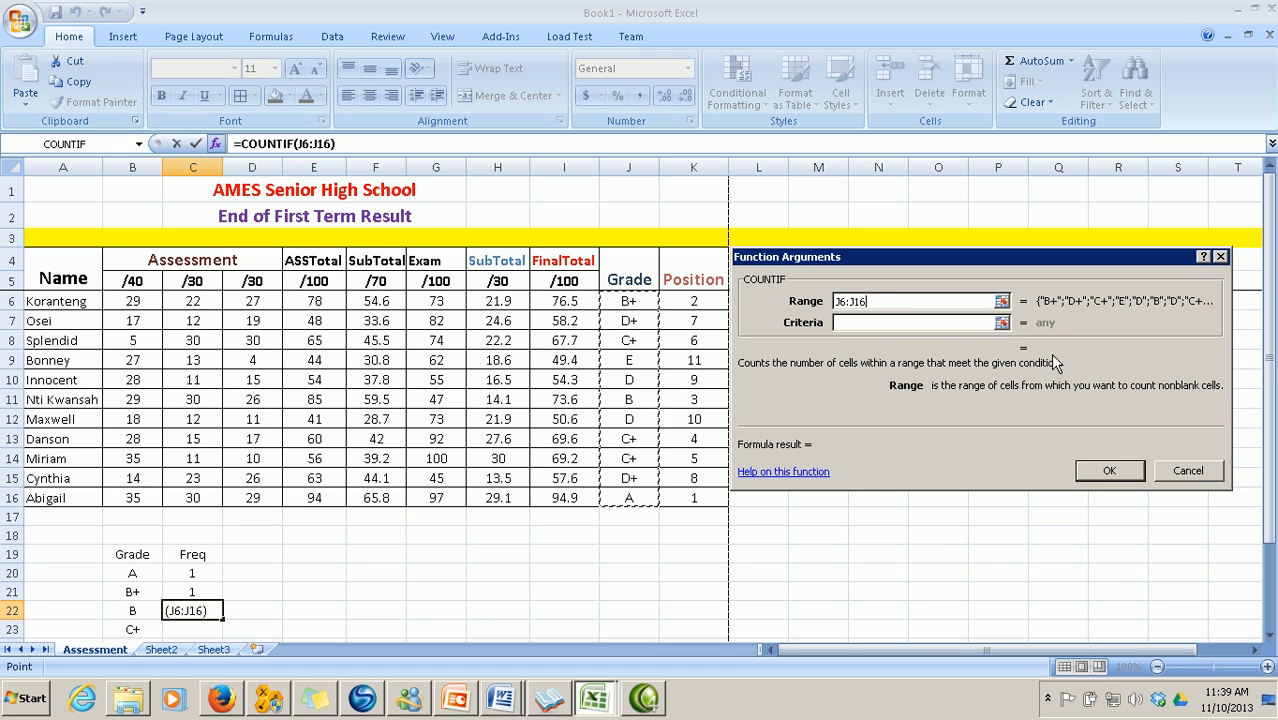
left_click(868, 323)
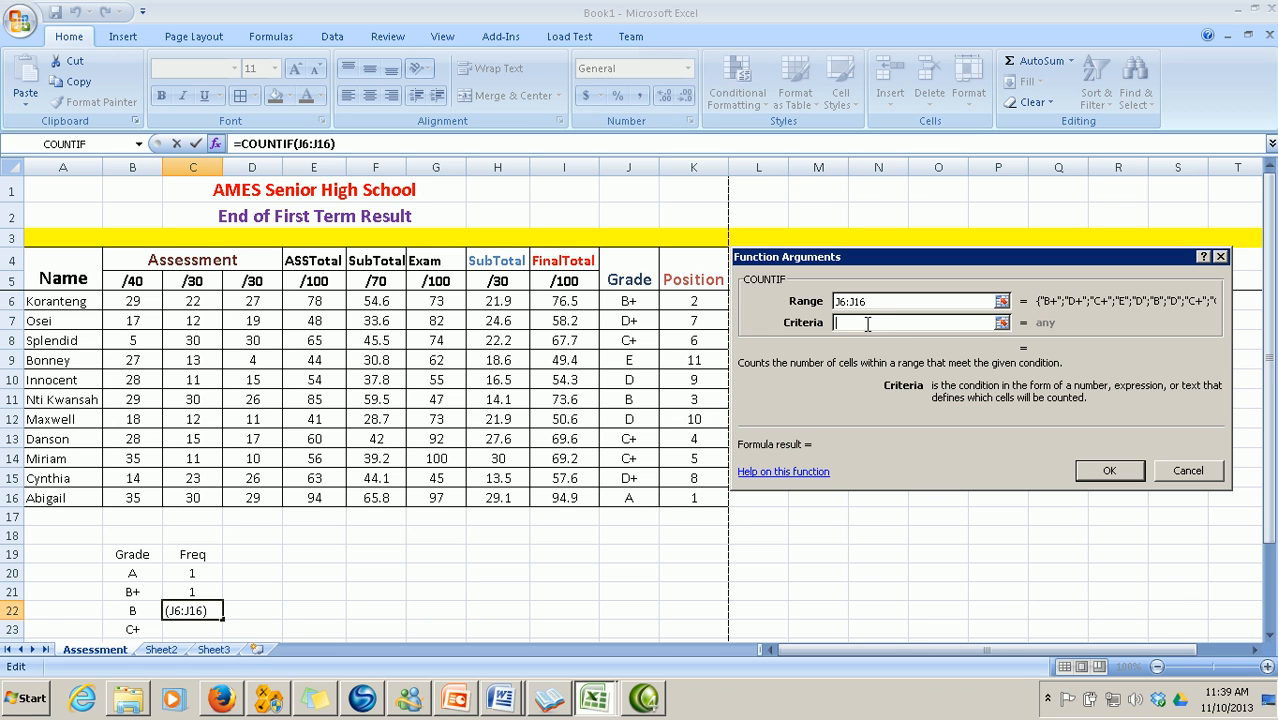
type("B")
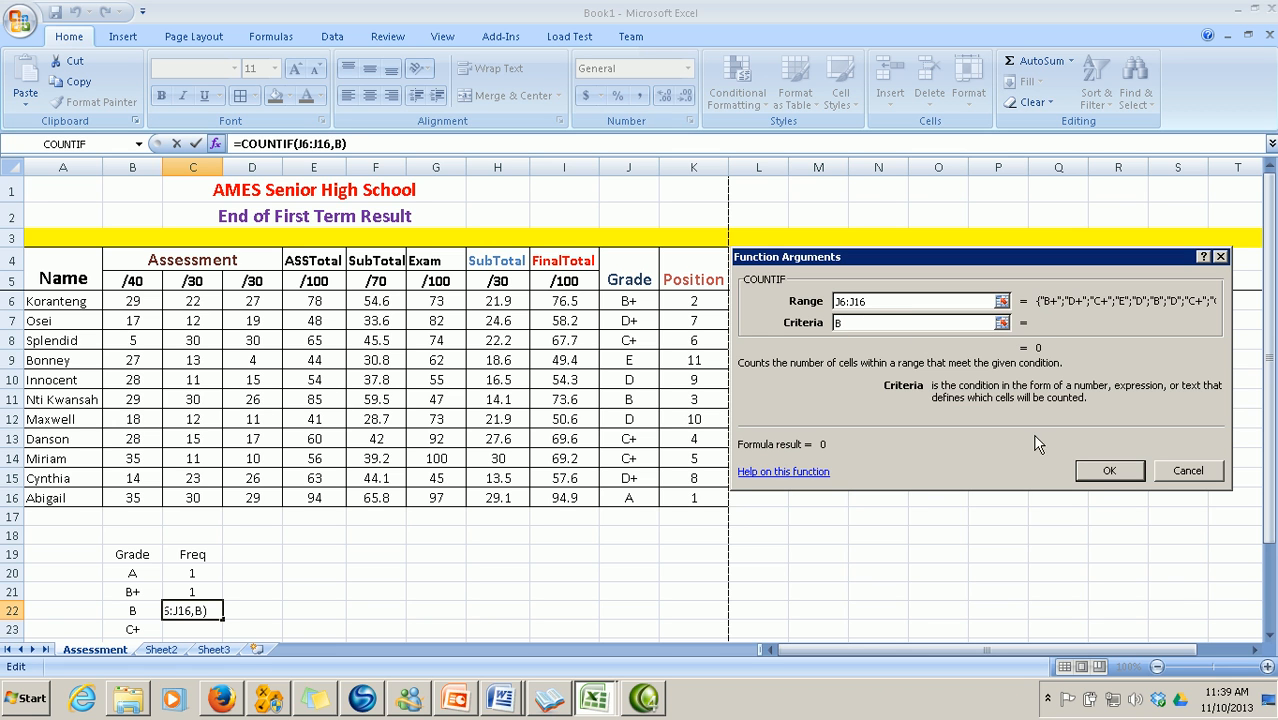
left_click(1099, 468)
scroll(494, 571, "down", 3)
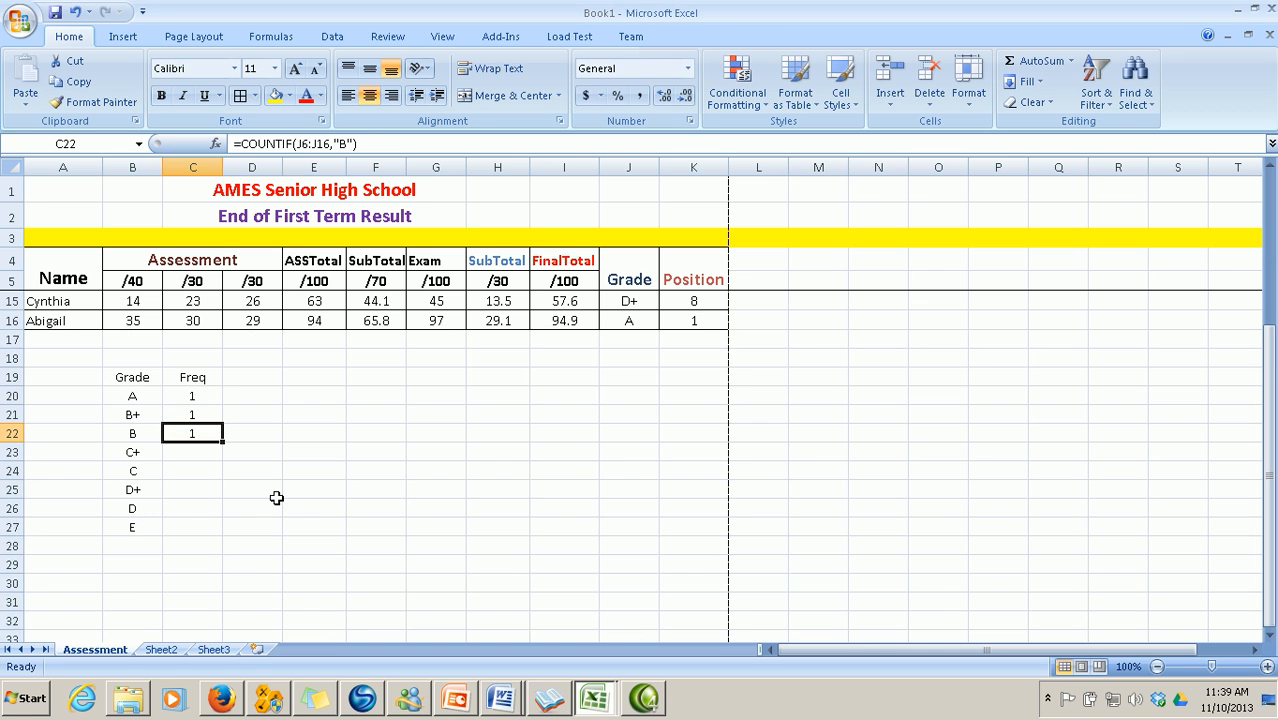
left_click(201, 452)
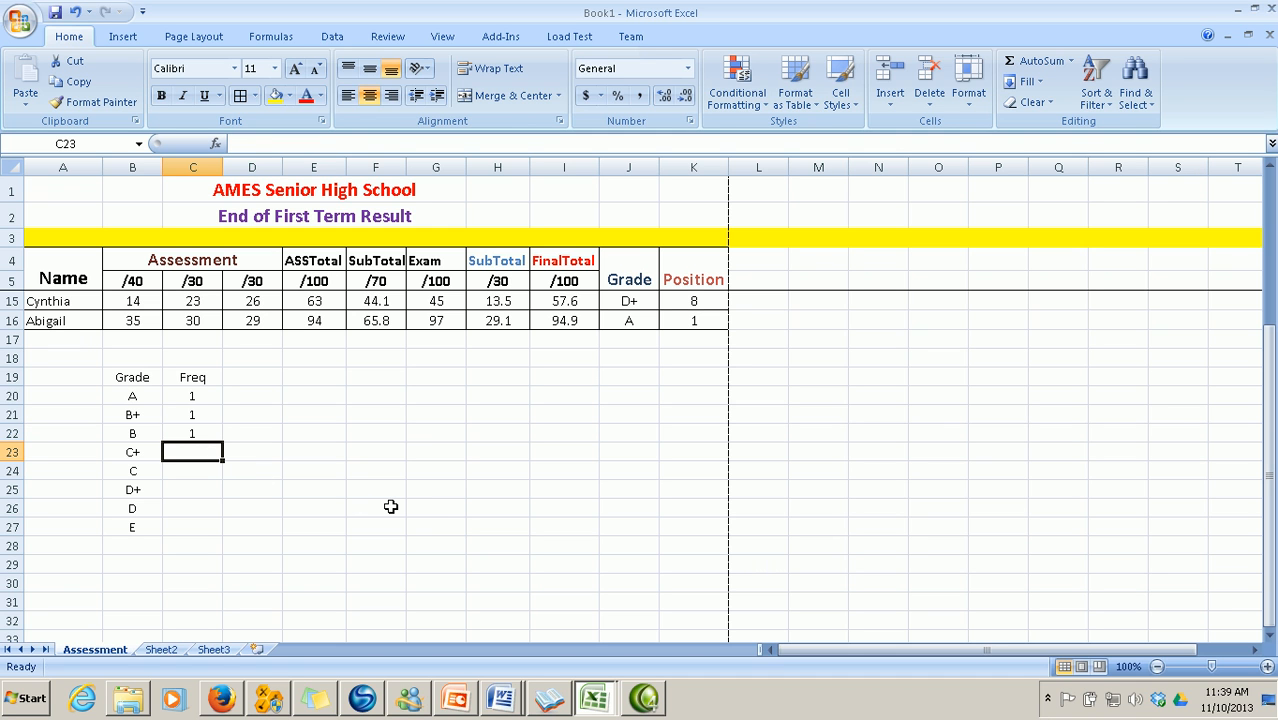
Enter =COUNTIF(J6:J16,"C+") in C23, counting 3 C+ grades
left_click(215, 144)
left_click(1052, 515)
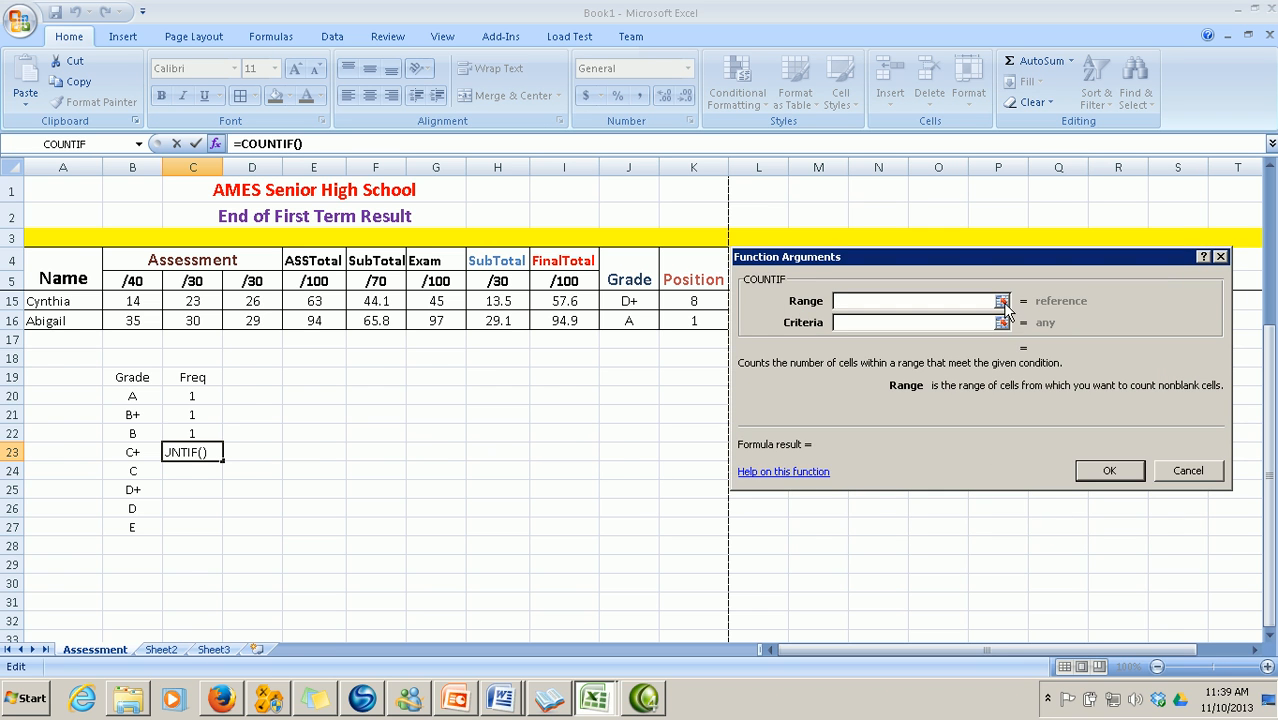
left_click(1001, 300)
scroll(719, 465, "up", 3)
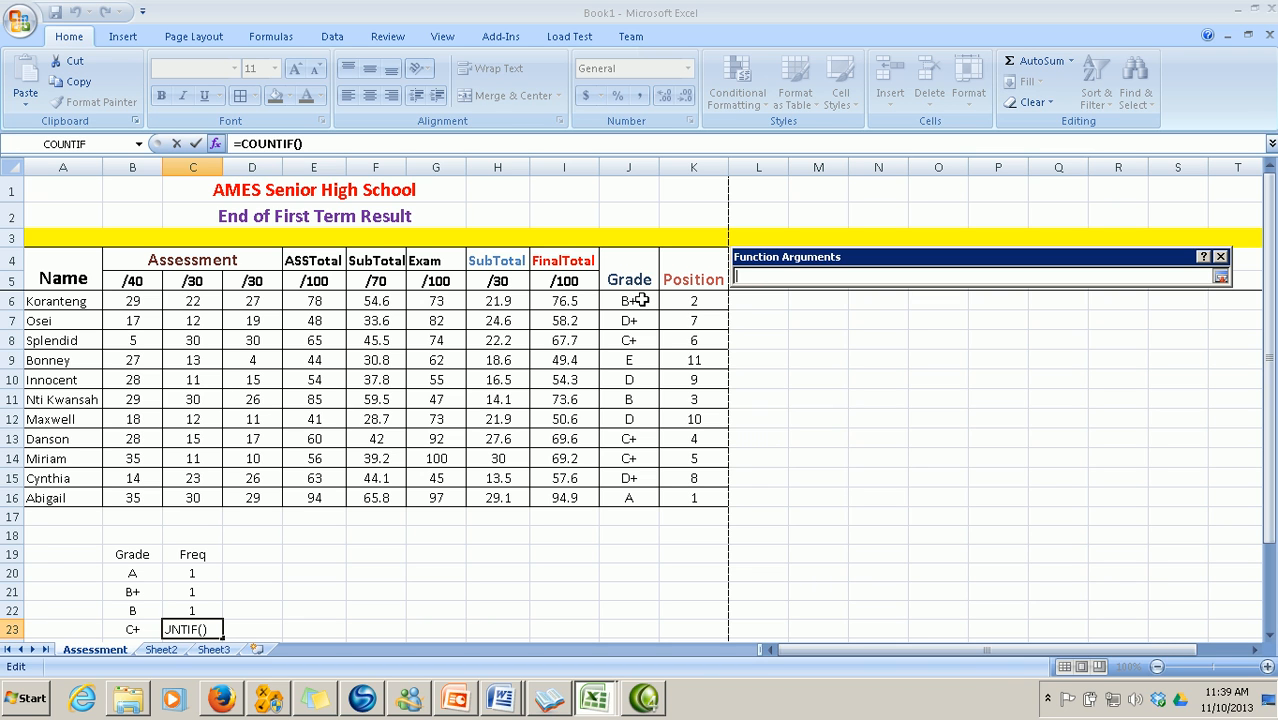
left_click_drag(641, 300, 635, 497)
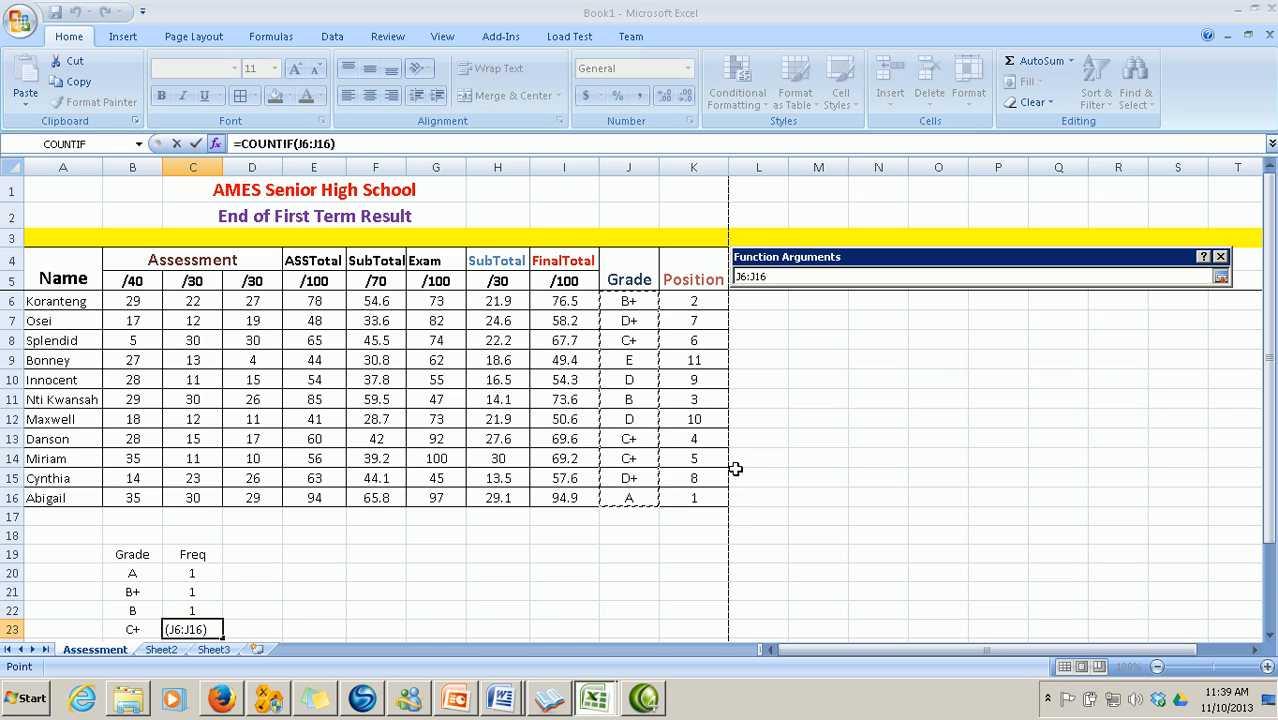
left_click(1221, 277)
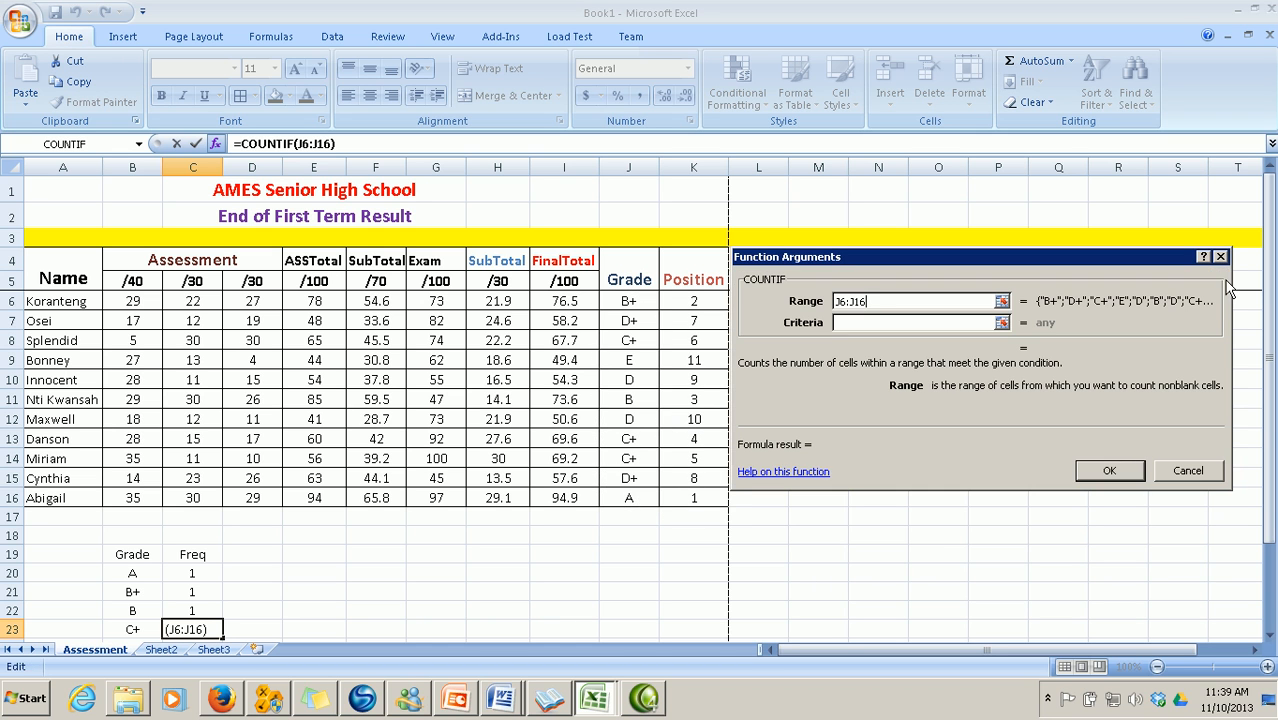
left_click(876, 320)
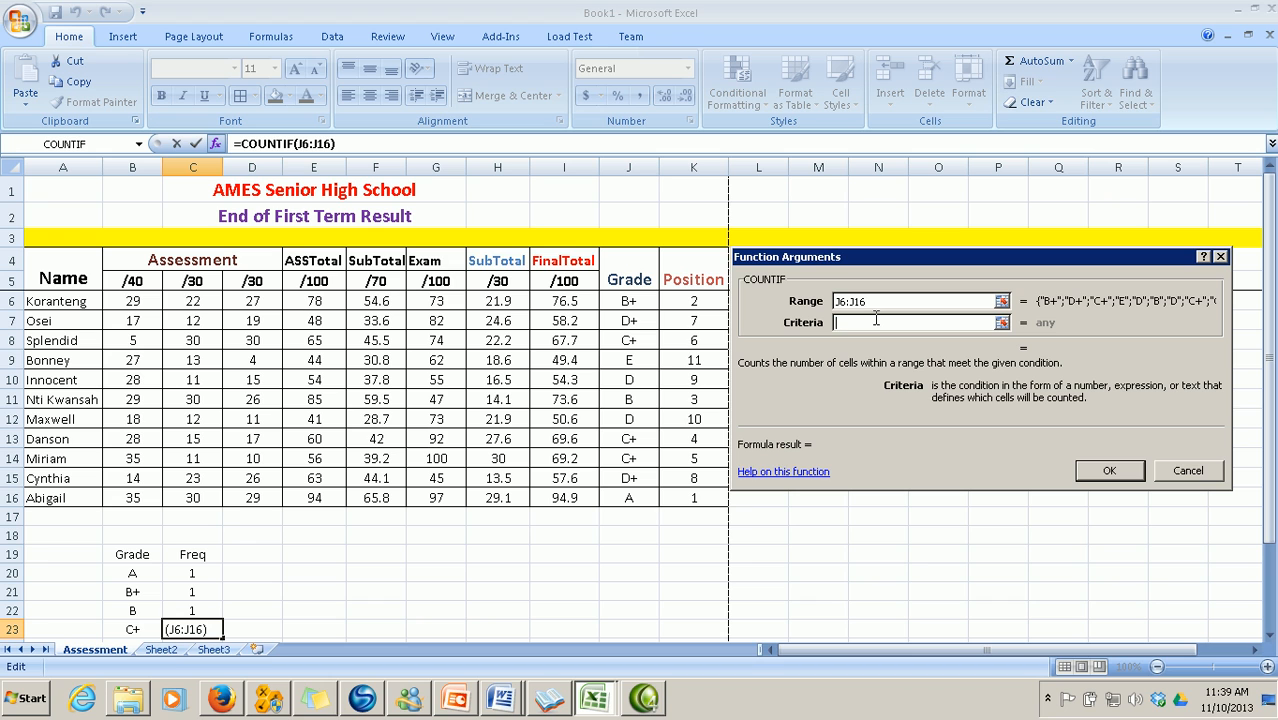
type("C+")
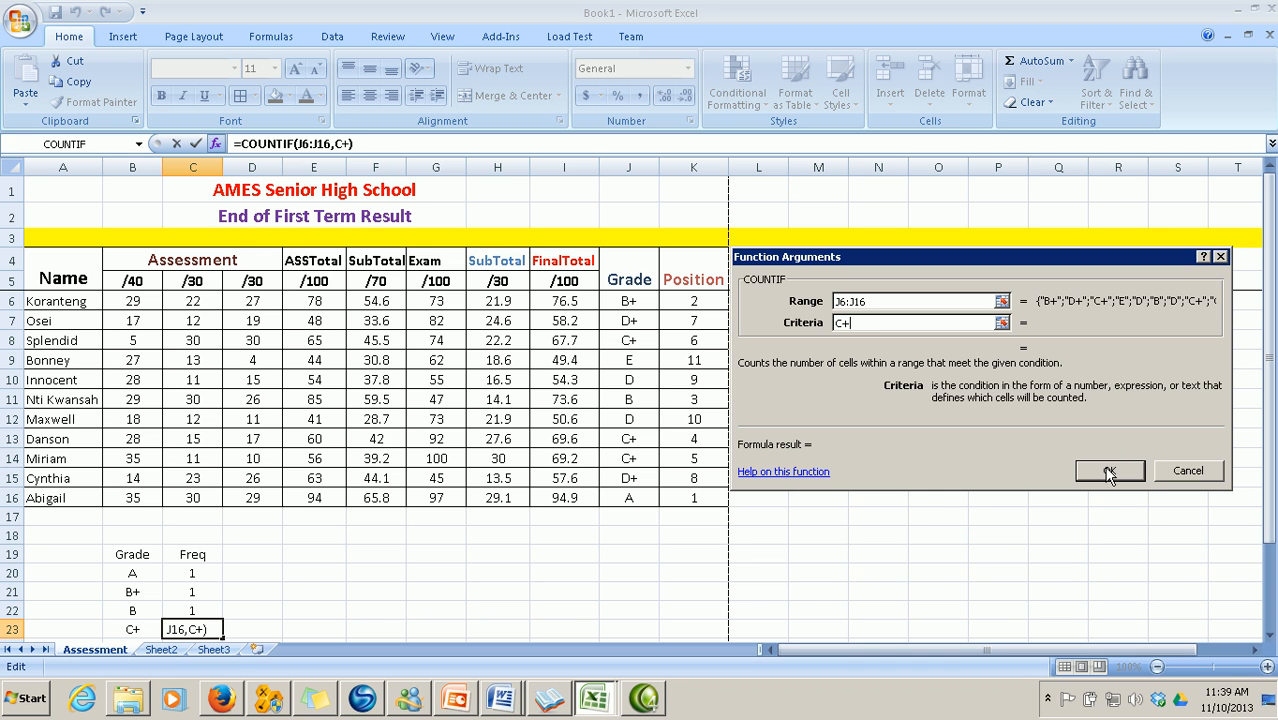
left_click(1109, 474)
scroll(680, 441, "down", 3)
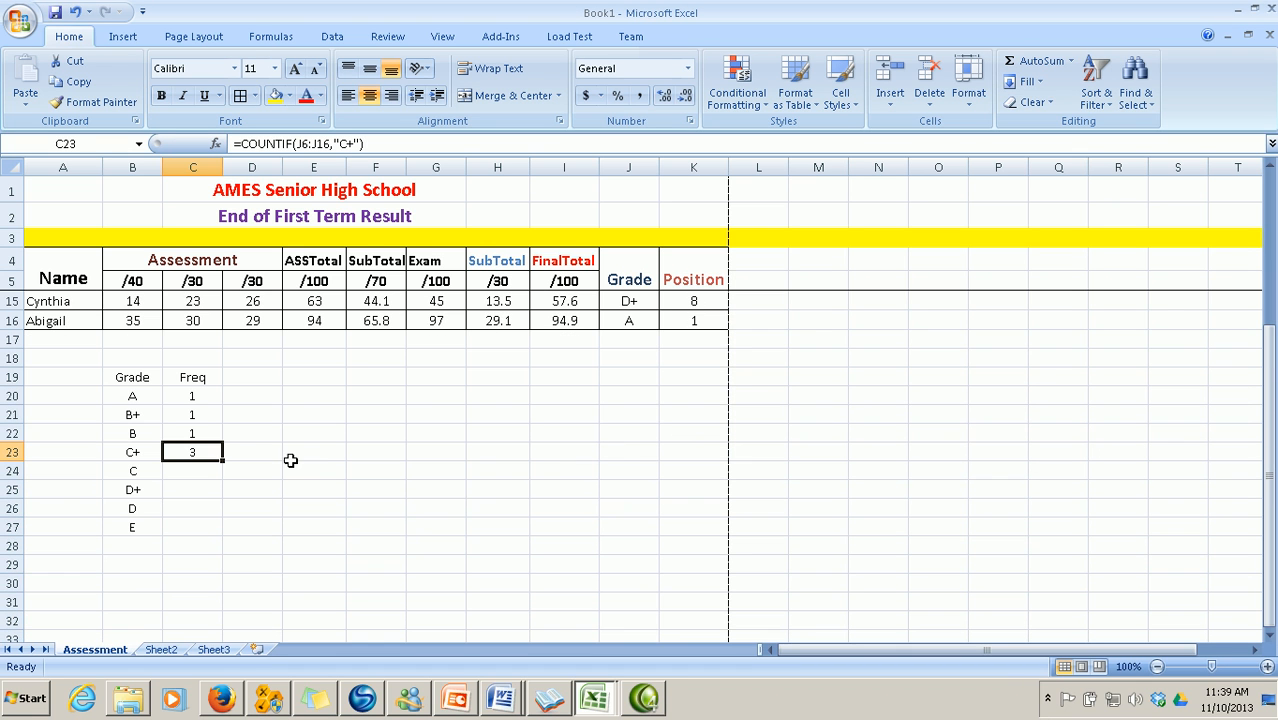
left_click(194, 470)
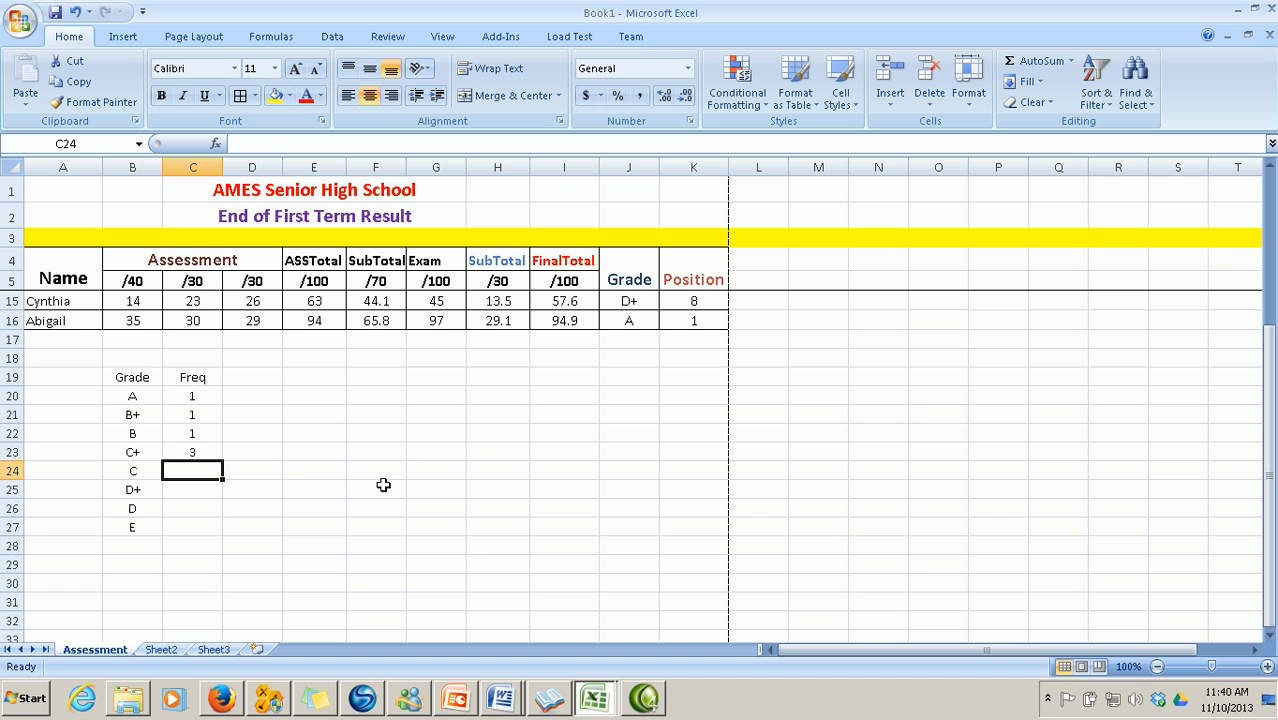
Enter =COUNTIF(J6:J16,"C") in C24, giving 0 for grade C
left_click(215, 143)
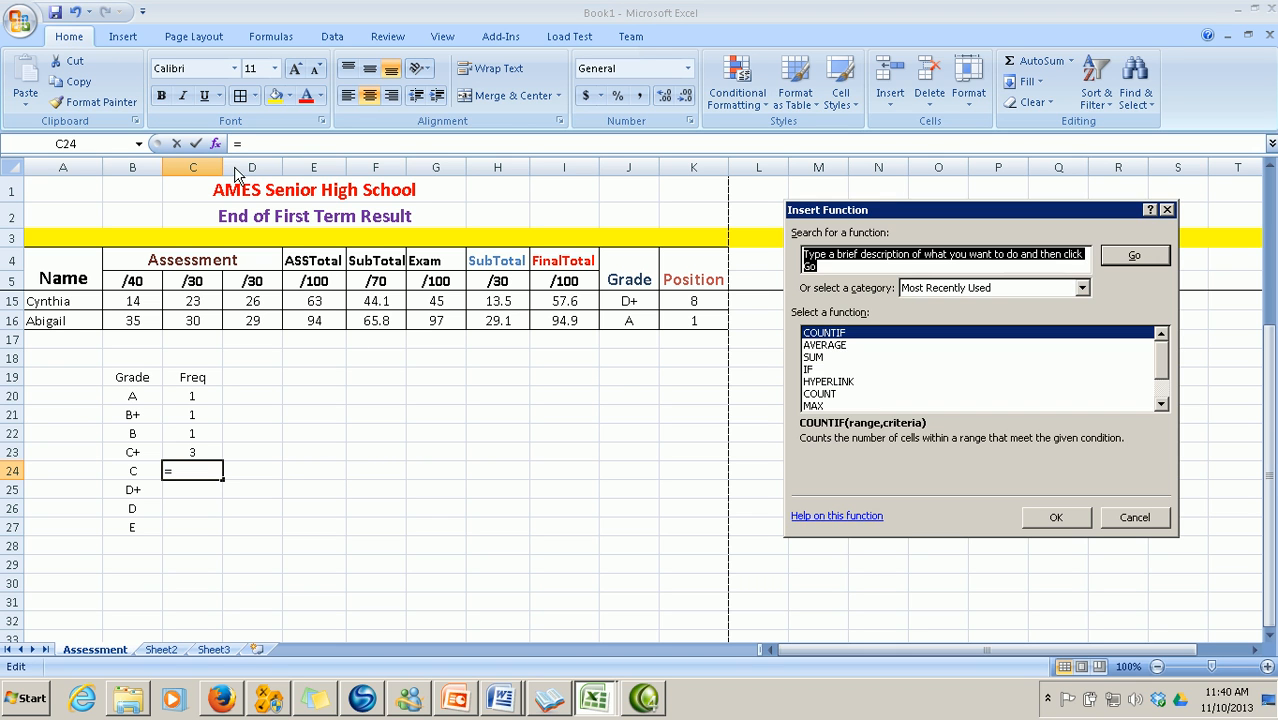
left_click(1056, 518)
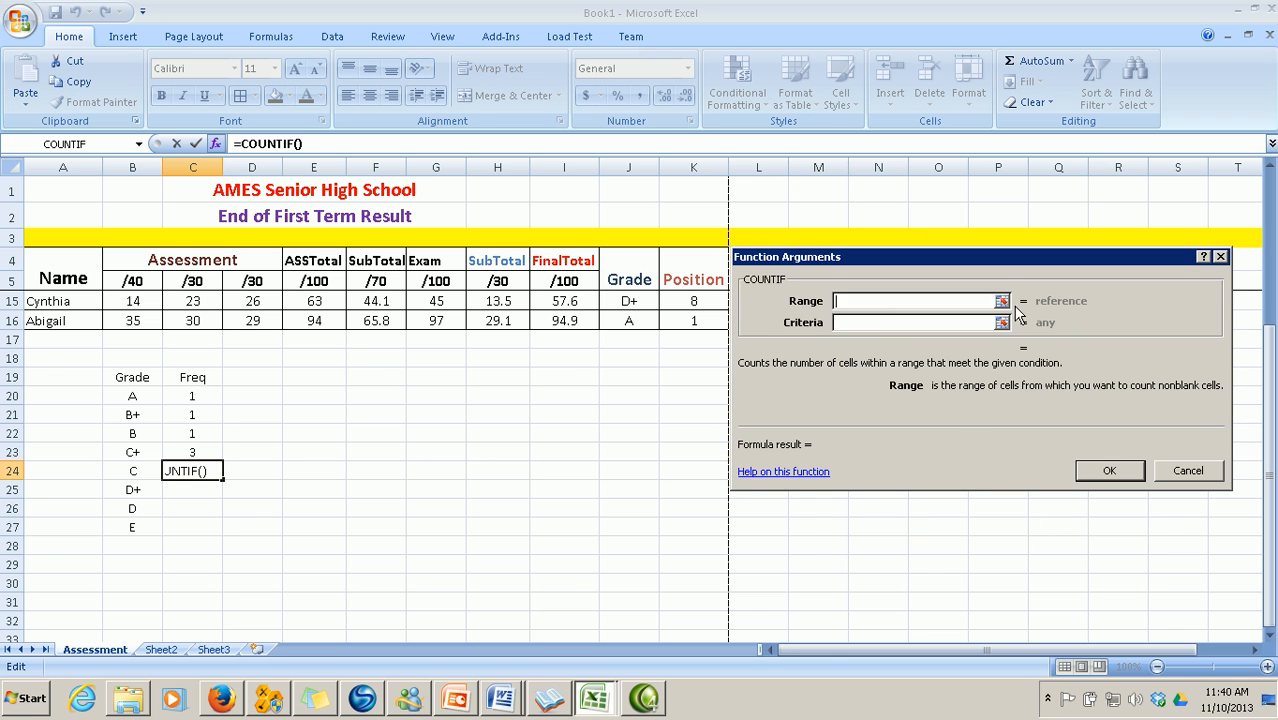
left_click(1001, 300)
scroll(891, 430, "up", 3)
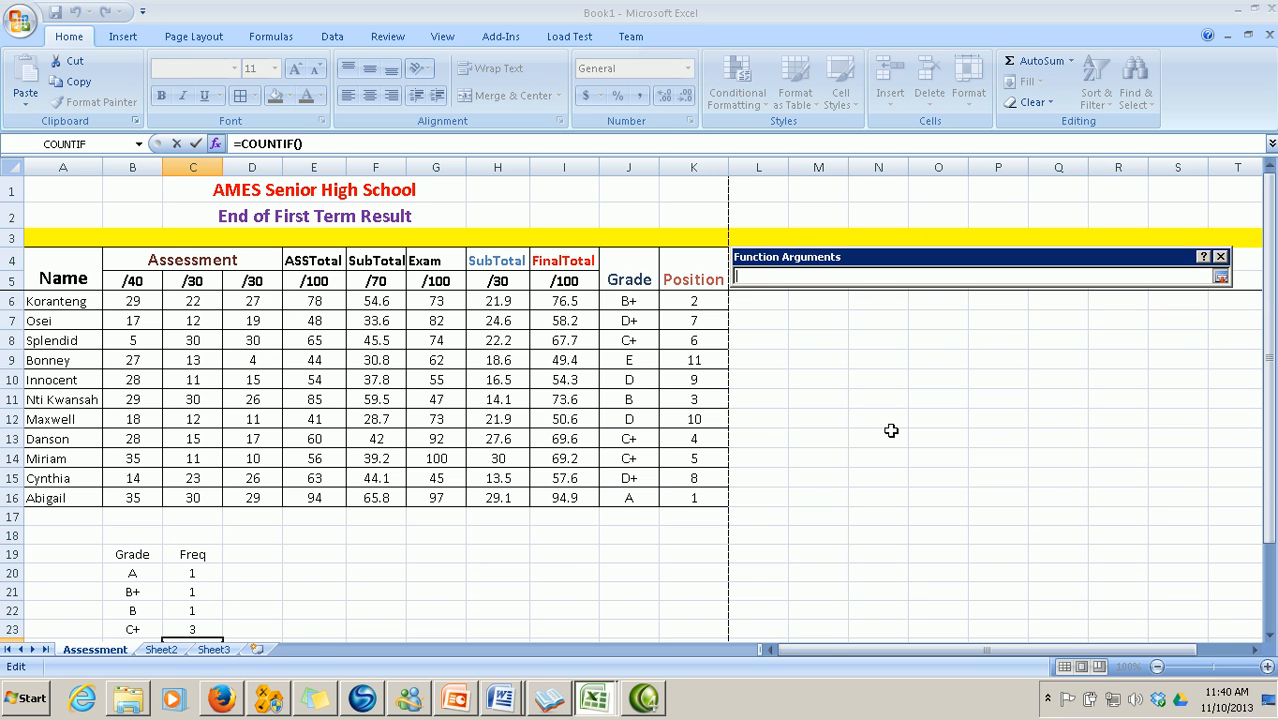
left_click_drag(630, 300, 626, 500)
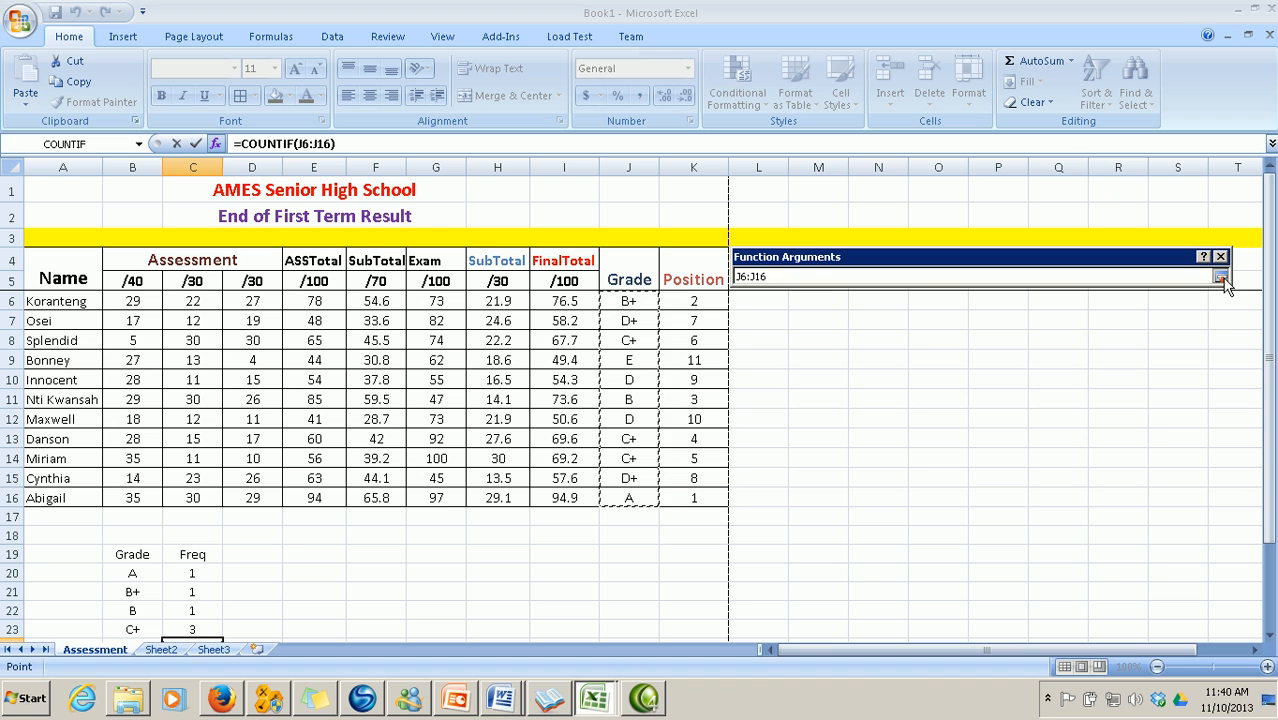
left_click(1221, 278)
left_click(874, 324)
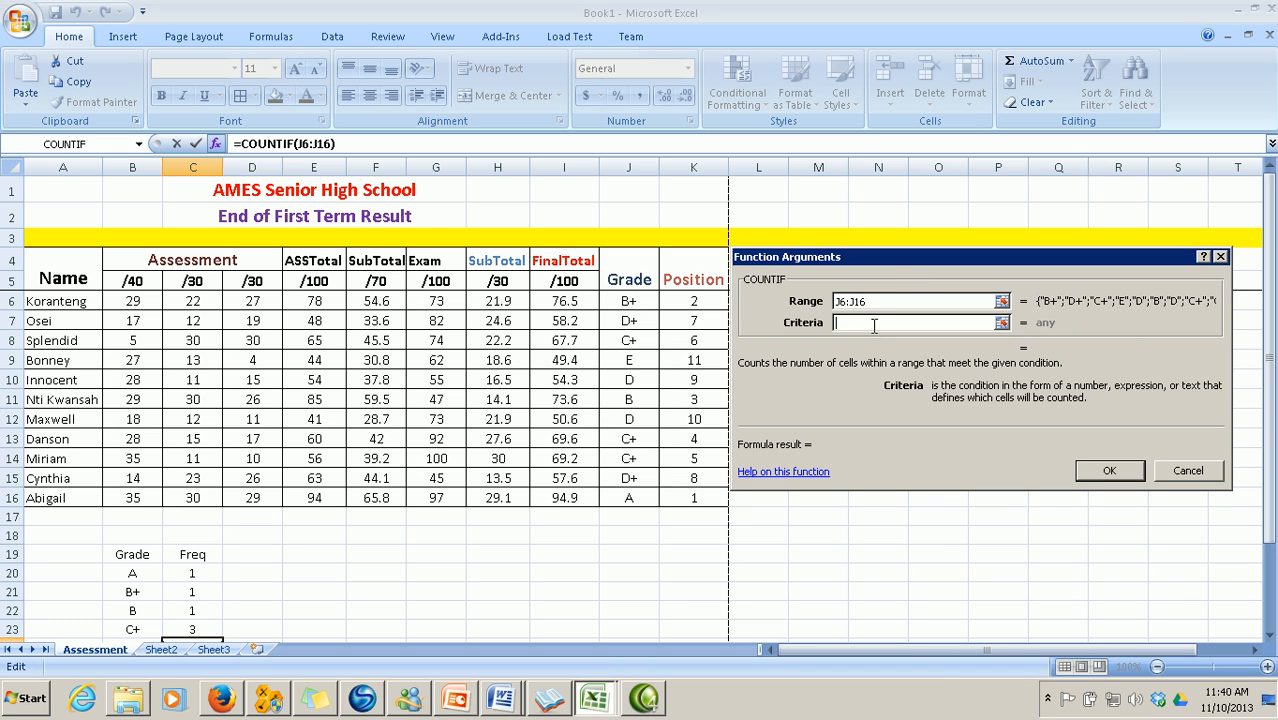
type("C")
left_click(1108, 470)
scroll(725, 582, "down", 3)
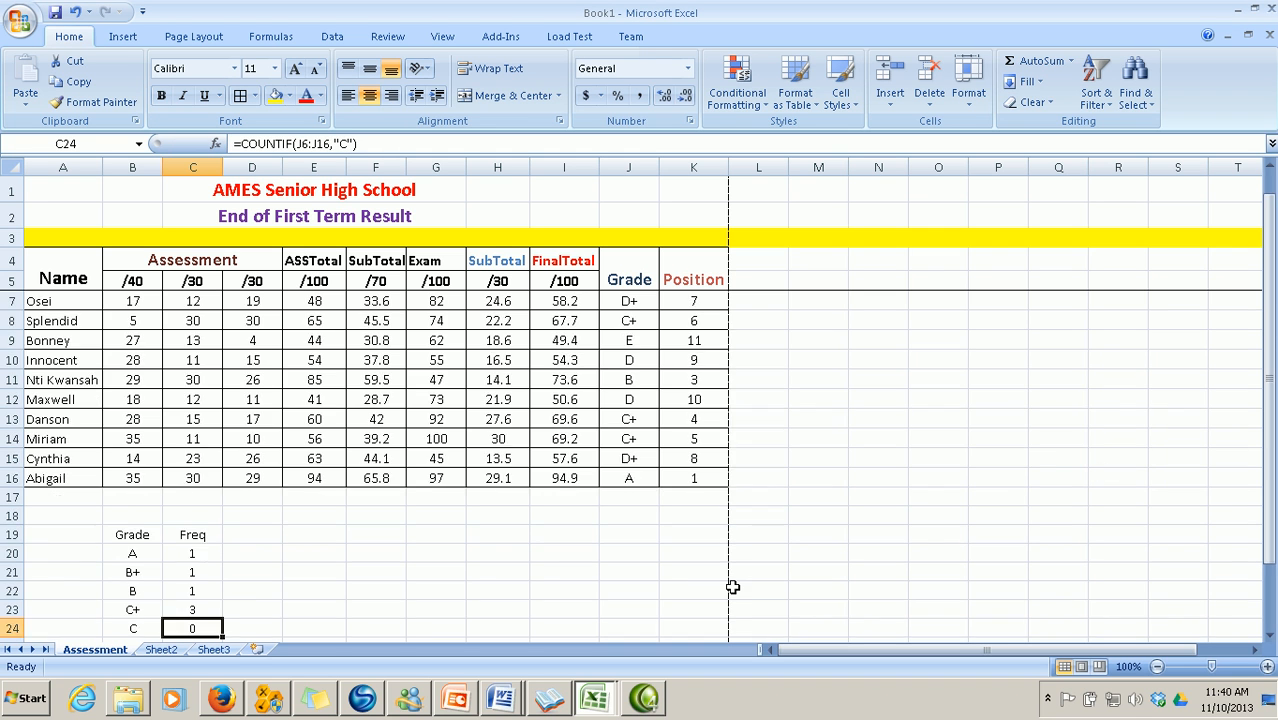
left_click(196, 471)
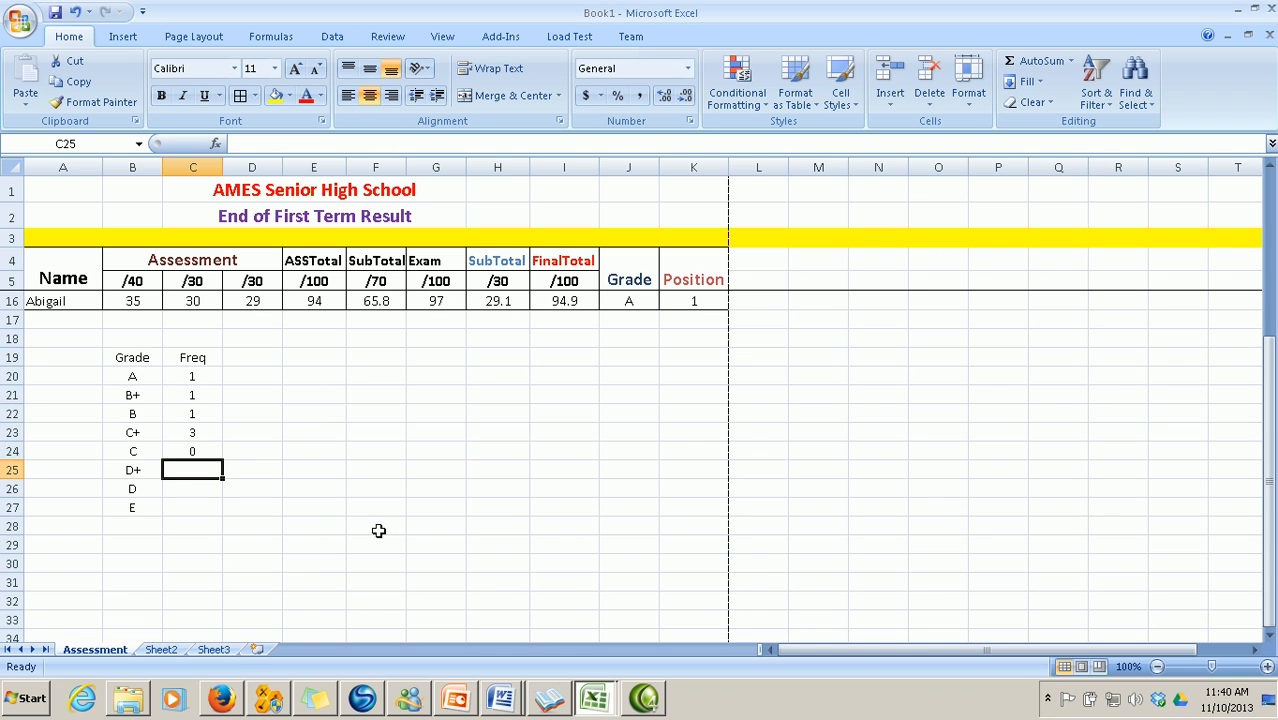
Enter =COUNTIF(J6:J16,"D+") in C25, counting 2 D+ grades
left_click(215, 143)
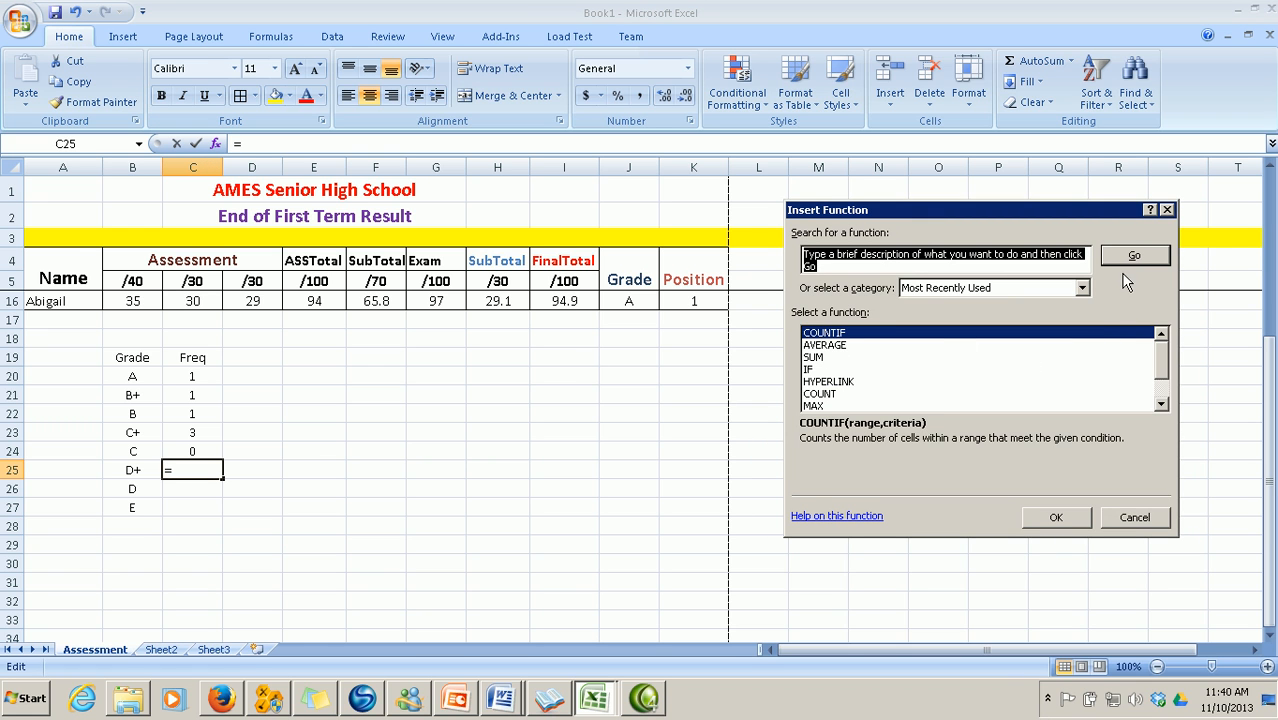
left_click(1056, 520)
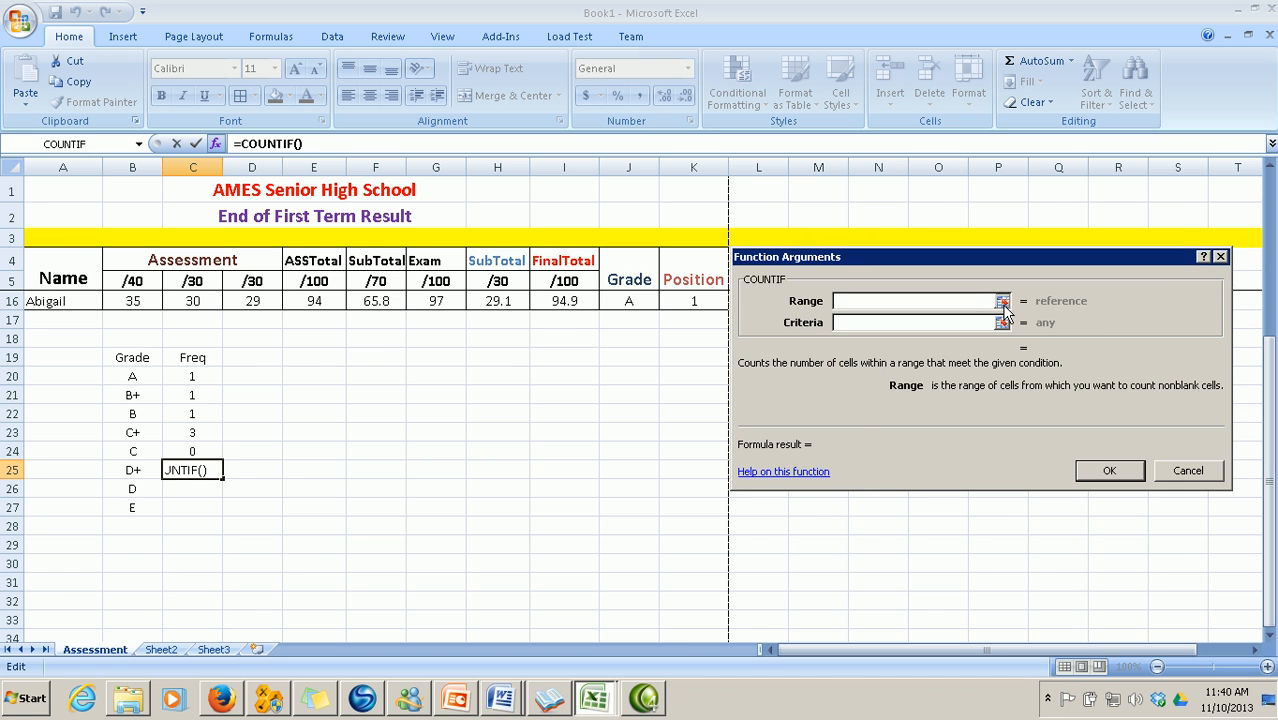
left_click(1001, 301)
scroll(710, 460, "up", 4)
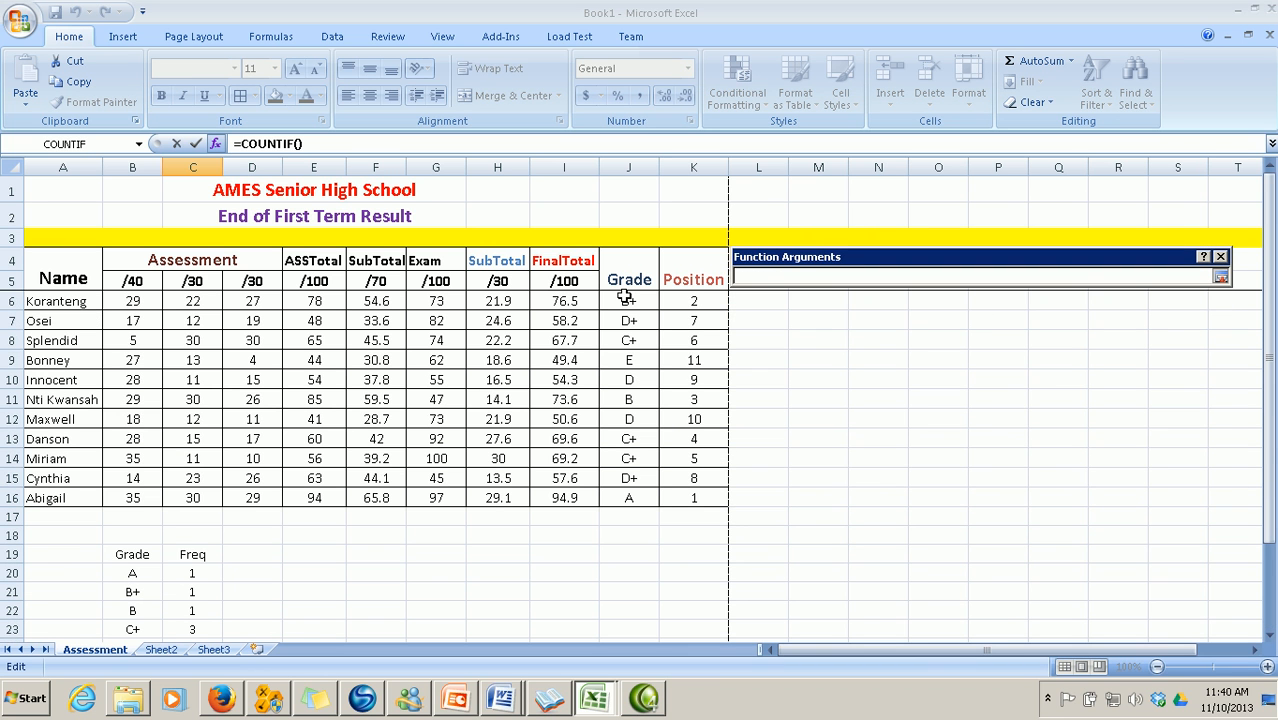
left_click_drag(624, 300, 624, 492)
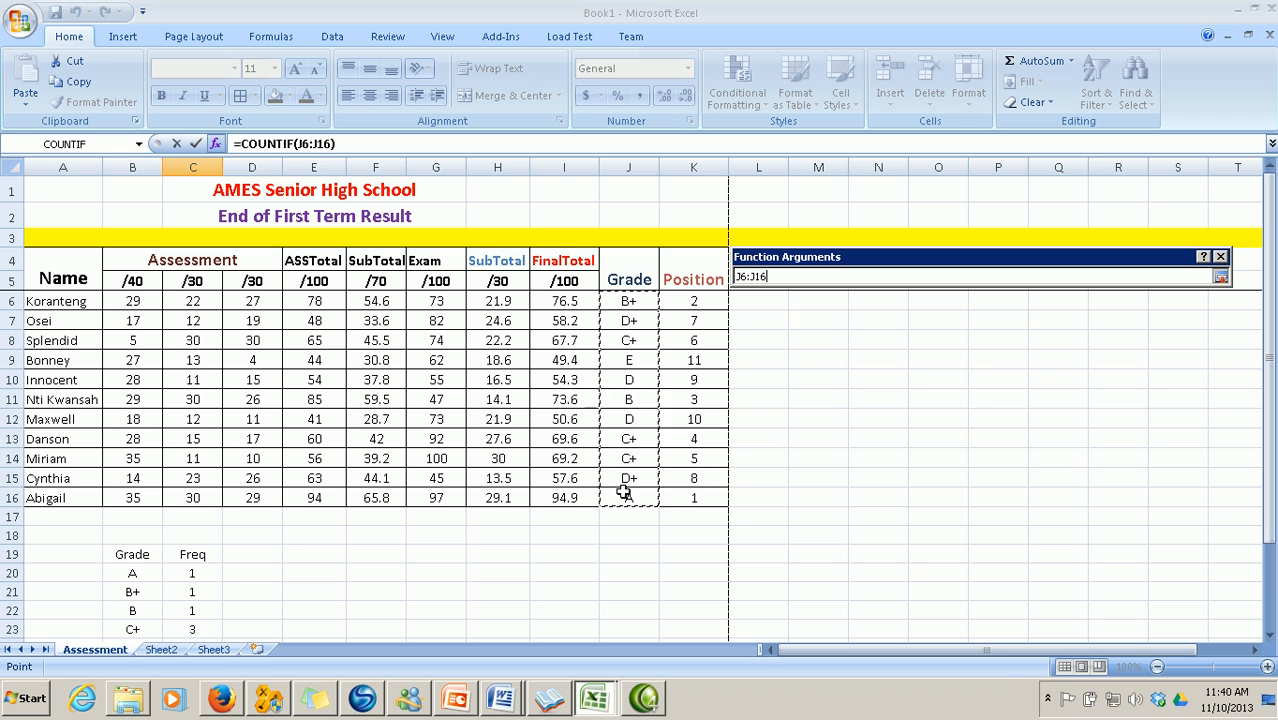
left_click(1220, 277)
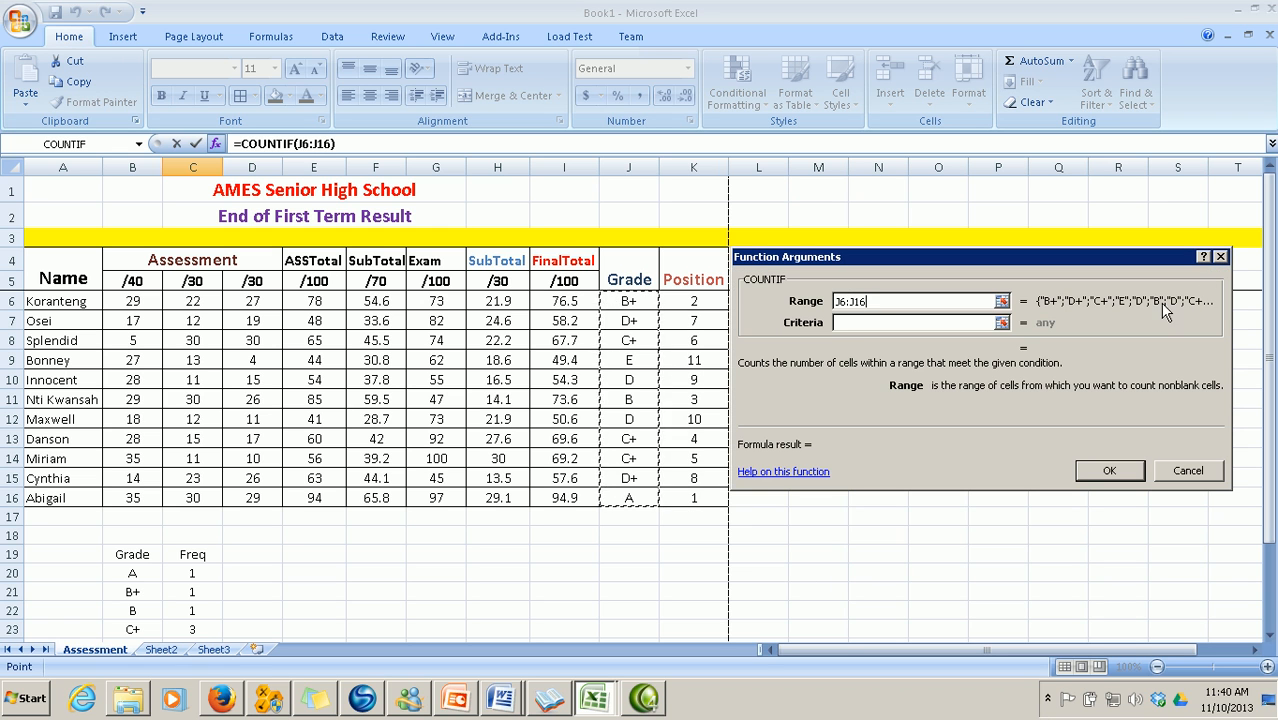
left_click(866, 323)
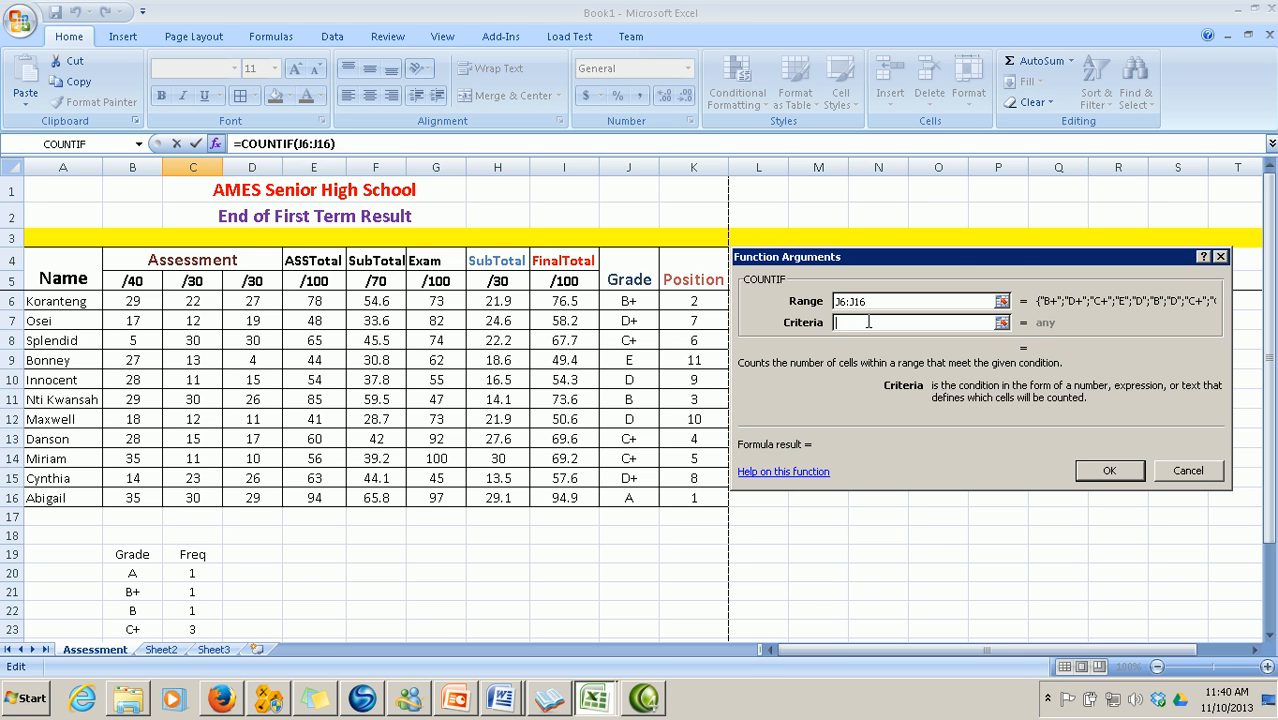
type("D+")
key("Return")
scroll(868, 322, "down", 6)
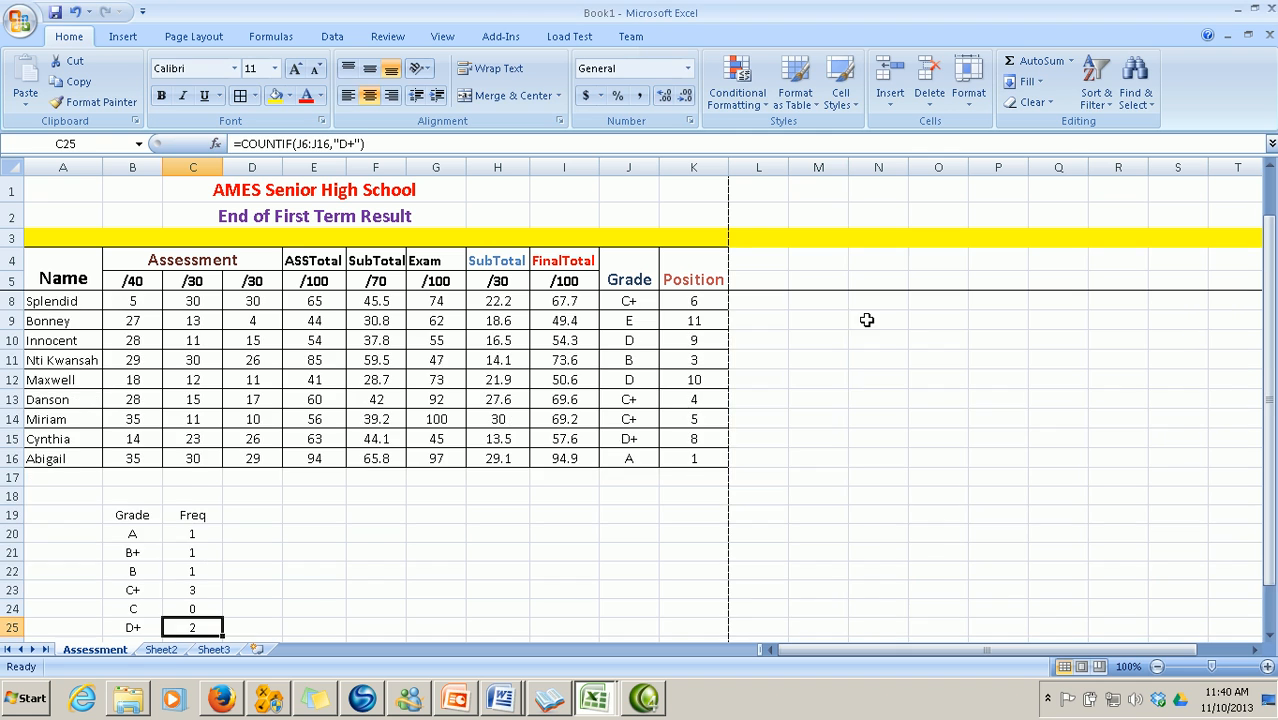
Select C26 and insert the COUNTIF function
left_click(195, 363)
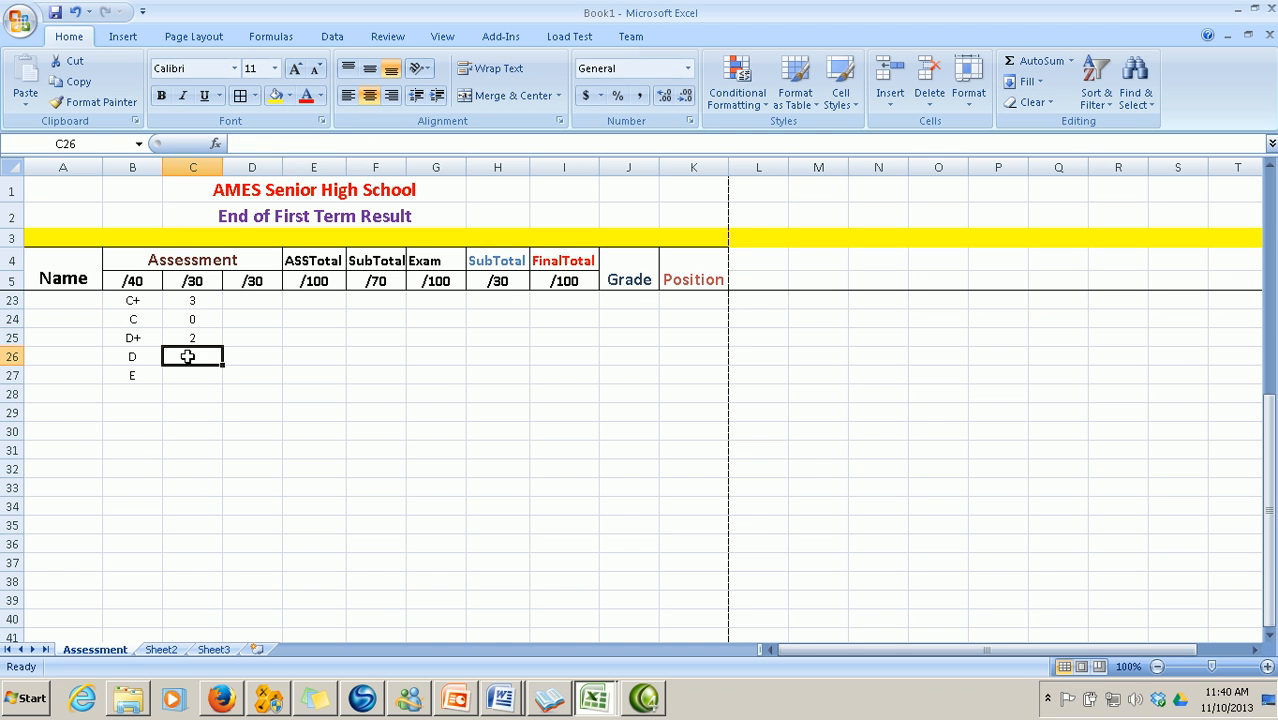
left_click(216, 146)
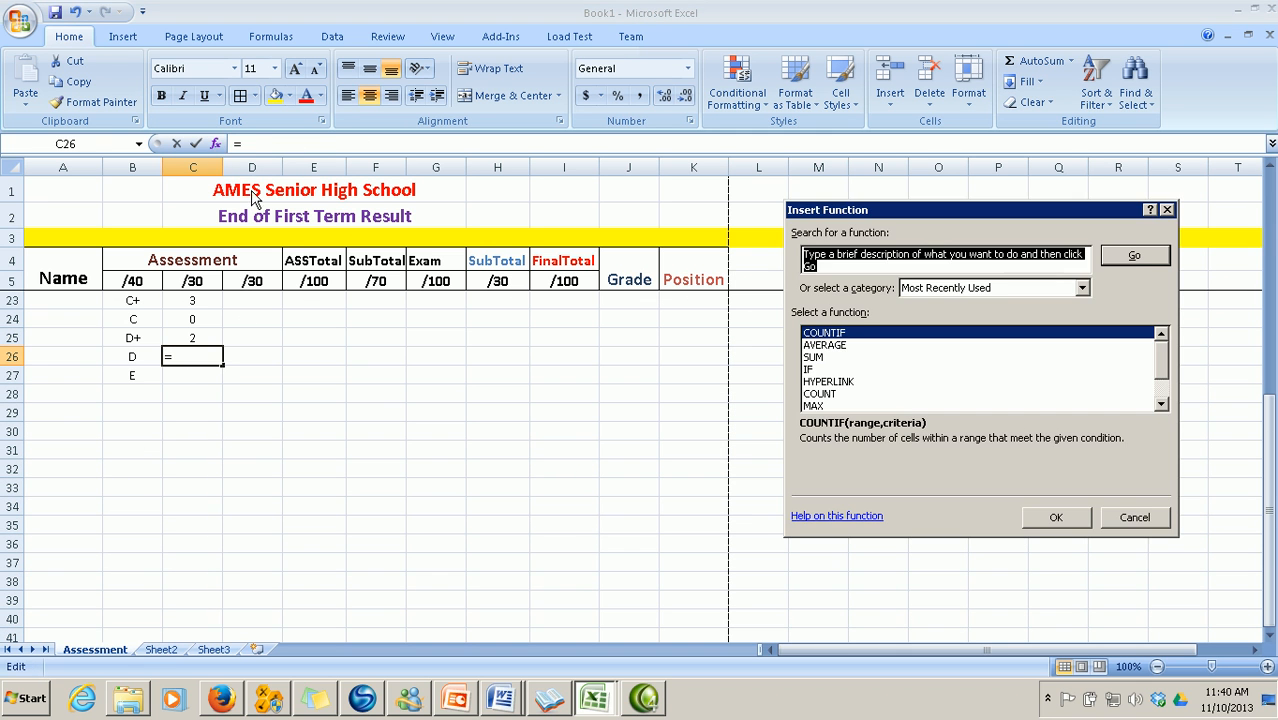
left_click(1056, 518)
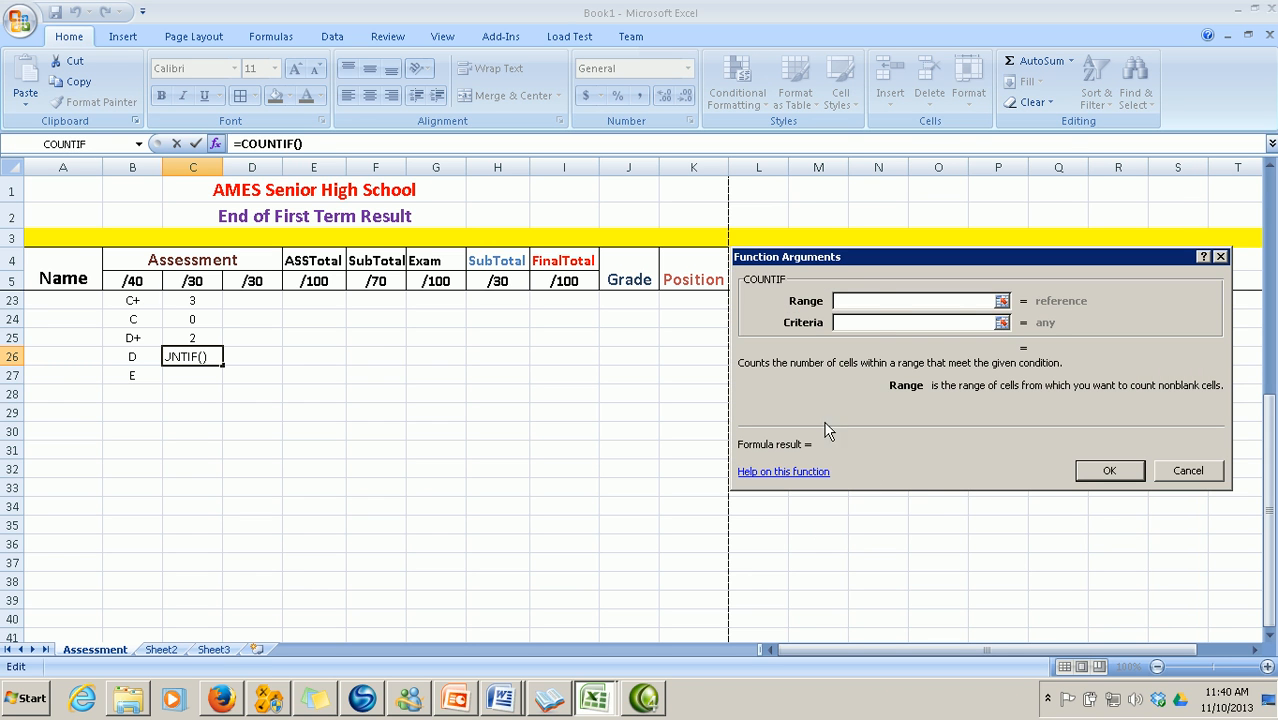
Set Range J6:J16 and Criteria D so C26 counts 2 D grades
left_click(1002, 301)
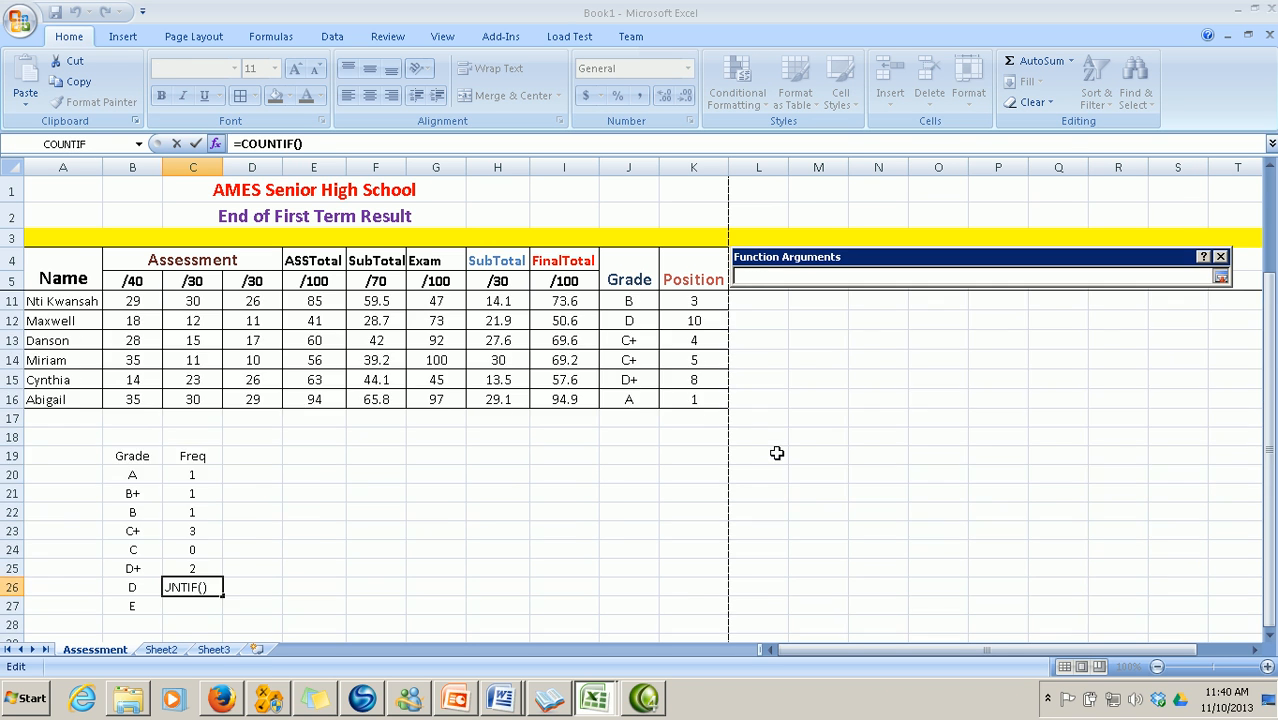
scroll(776, 448, "up", 6)
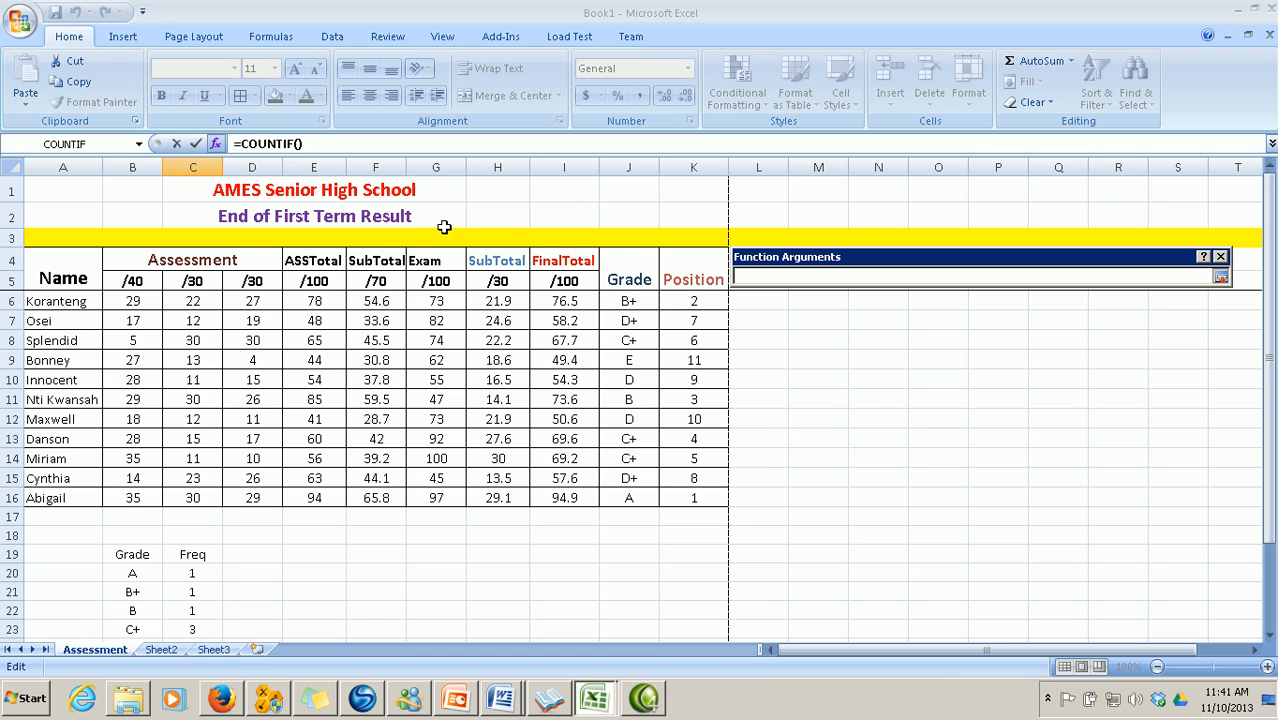
left_click(635, 300)
left_click_drag(635, 300, 635, 492)
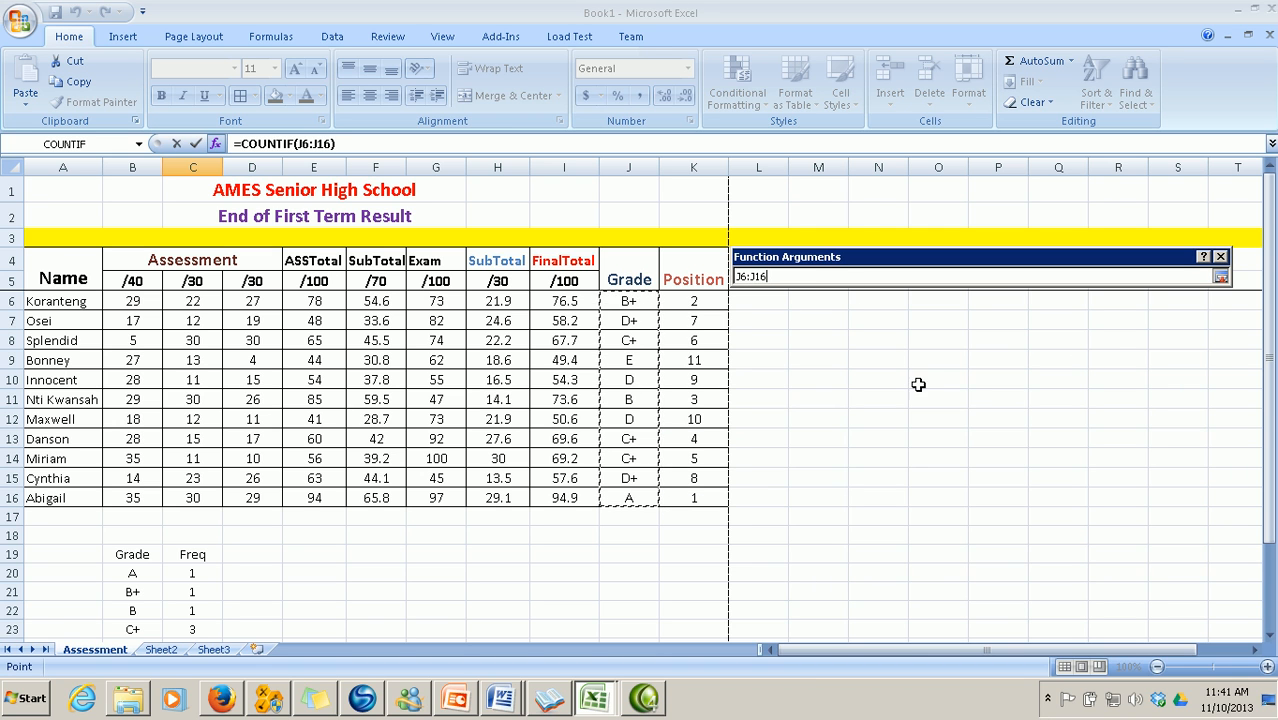
left_click(1221, 276)
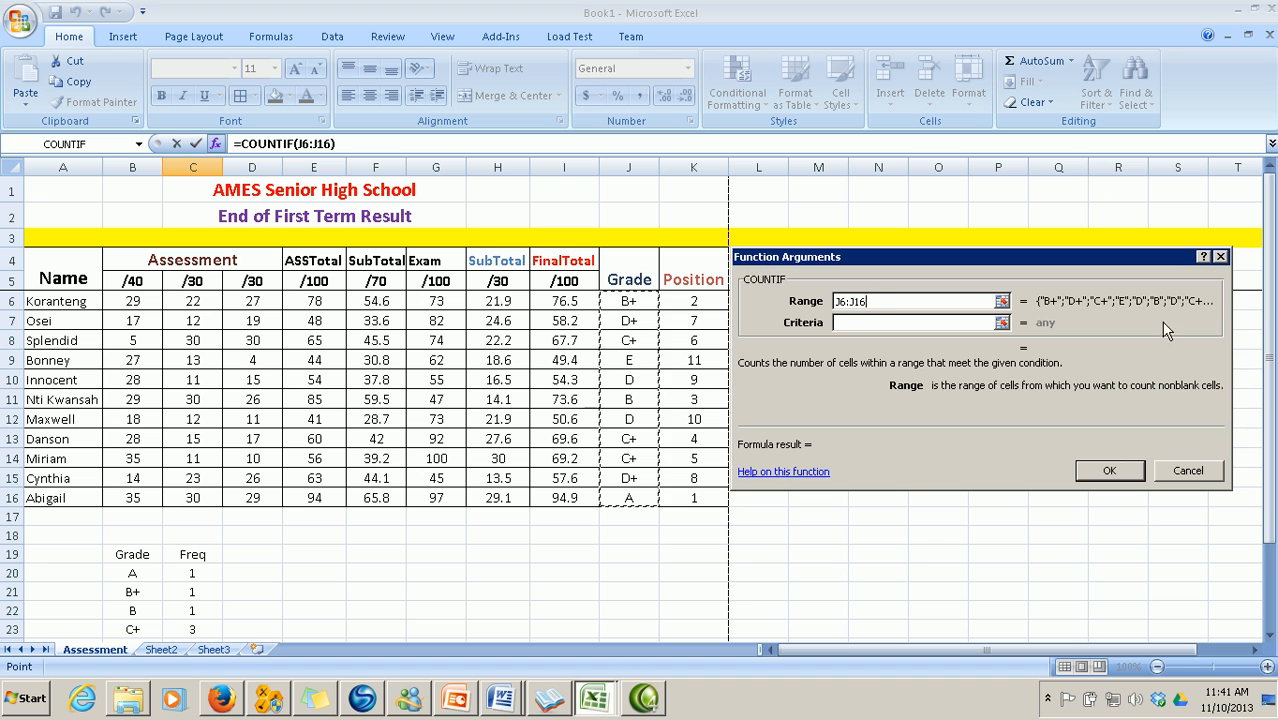
left_click(869, 322)
type("D")
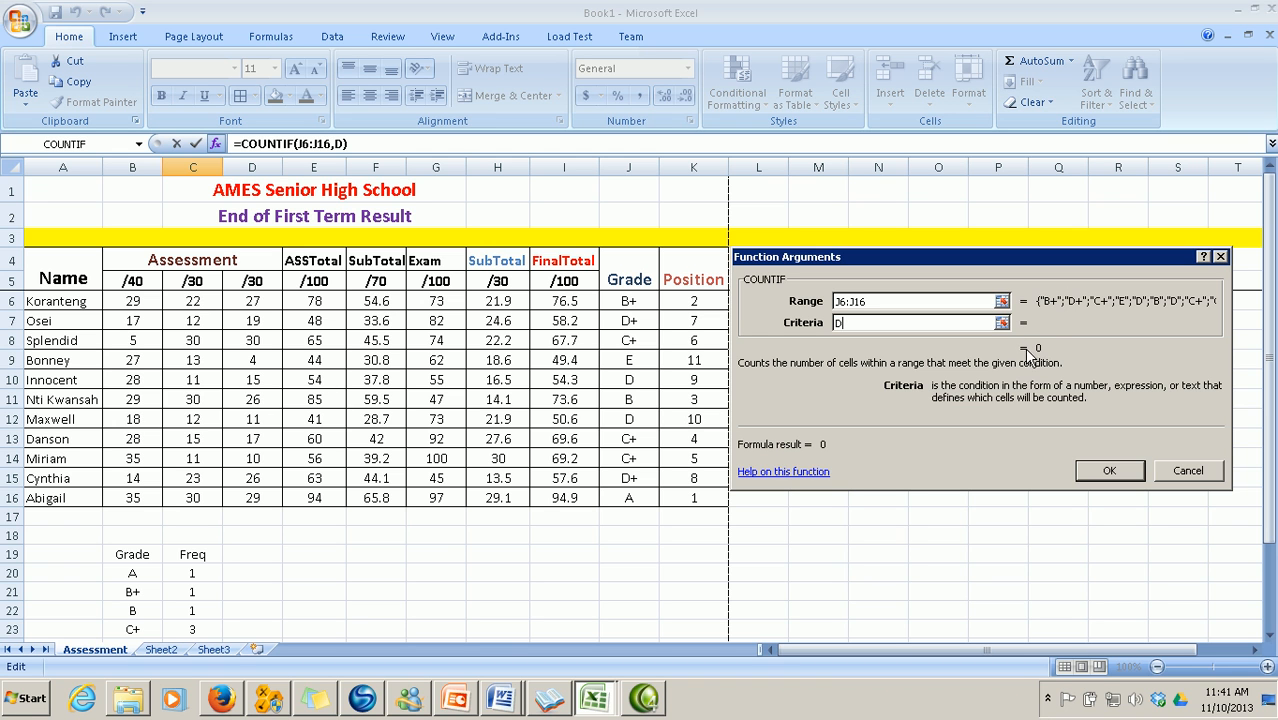
left_click(1108, 470)
scroll(725, 561, "down", 1)
scroll(725, 561, "down", 1)
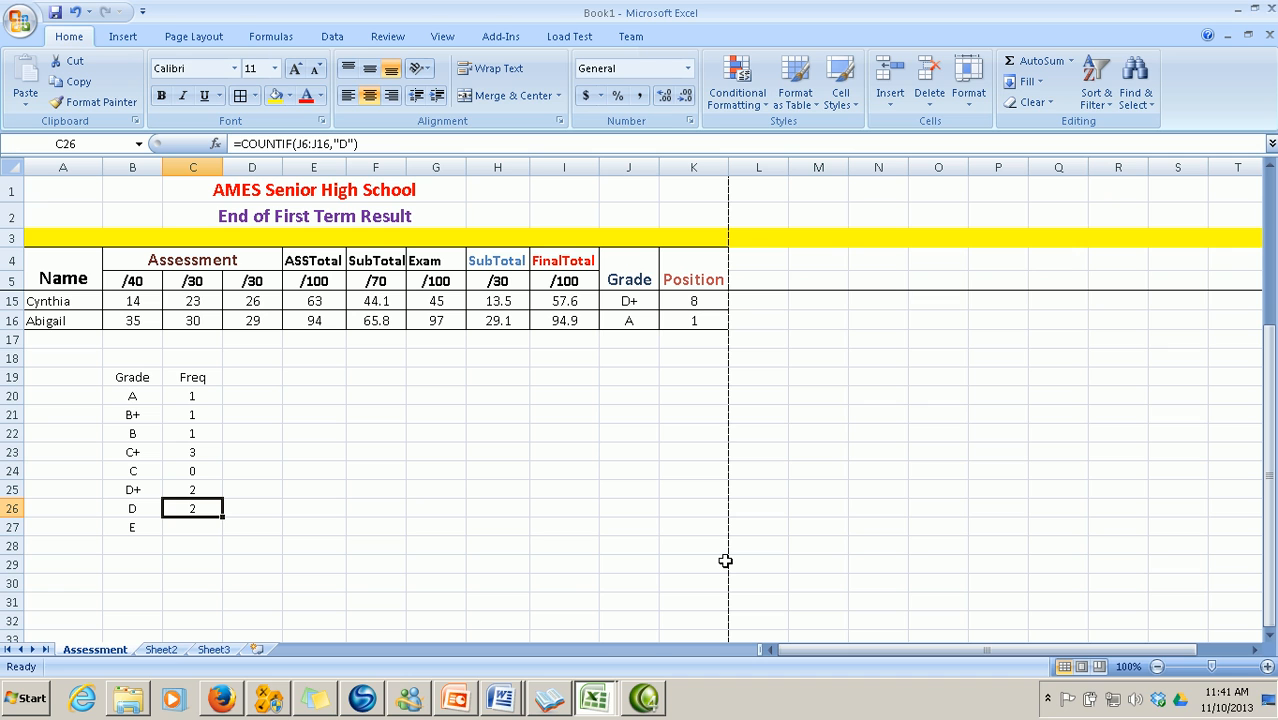
Put =COUNTIF(J6:J16,"E") in C27, giving grade E a frequency of 1
left_click(189, 528)
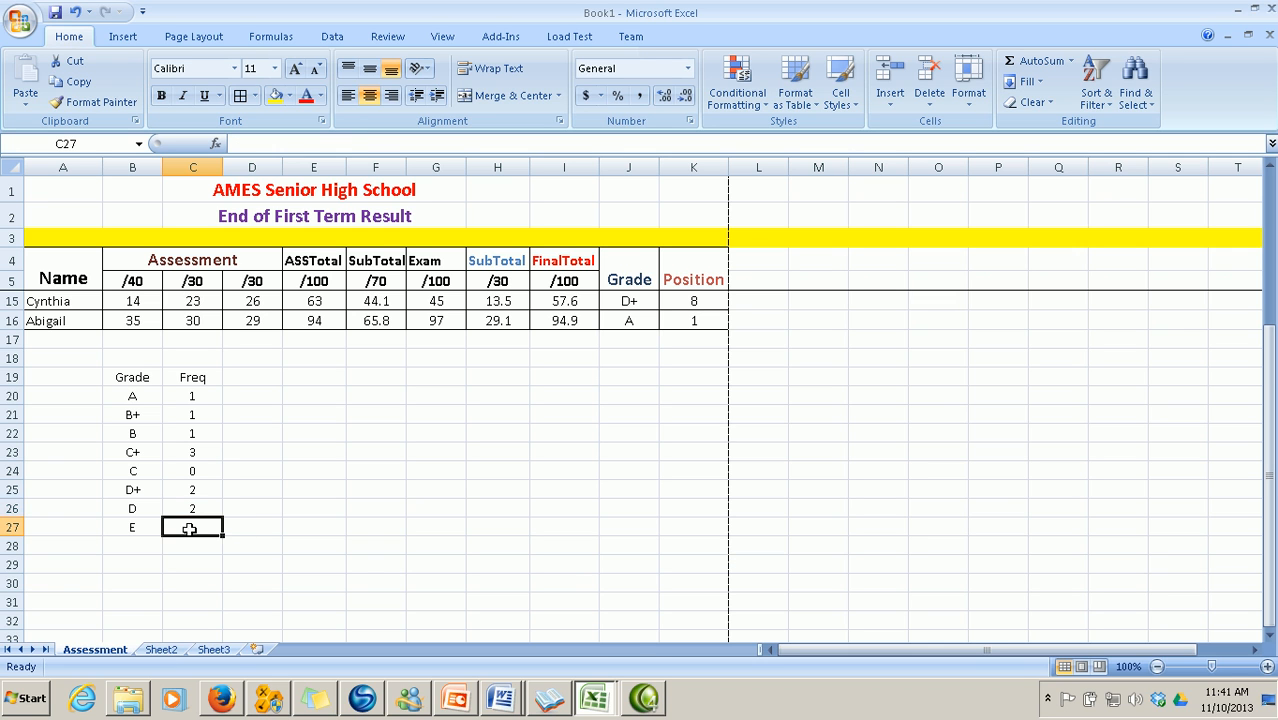
scroll(390, 554, "up", 3)
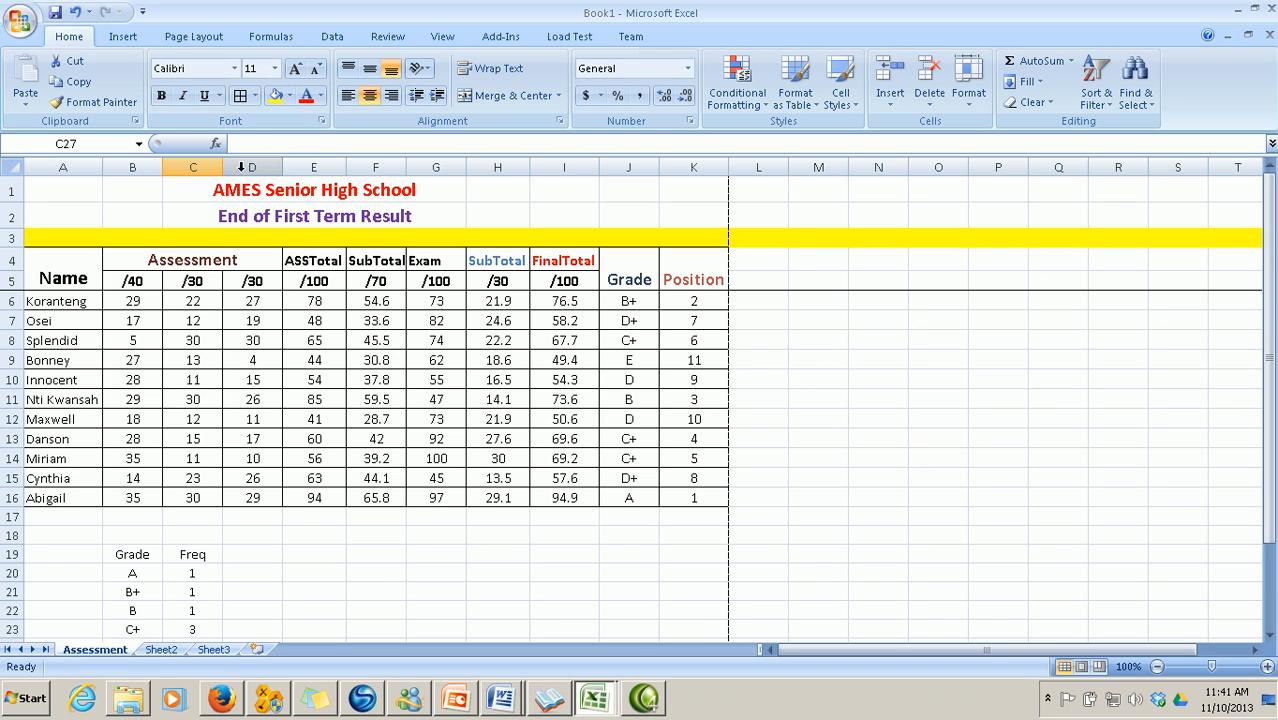
left_click(216, 144)
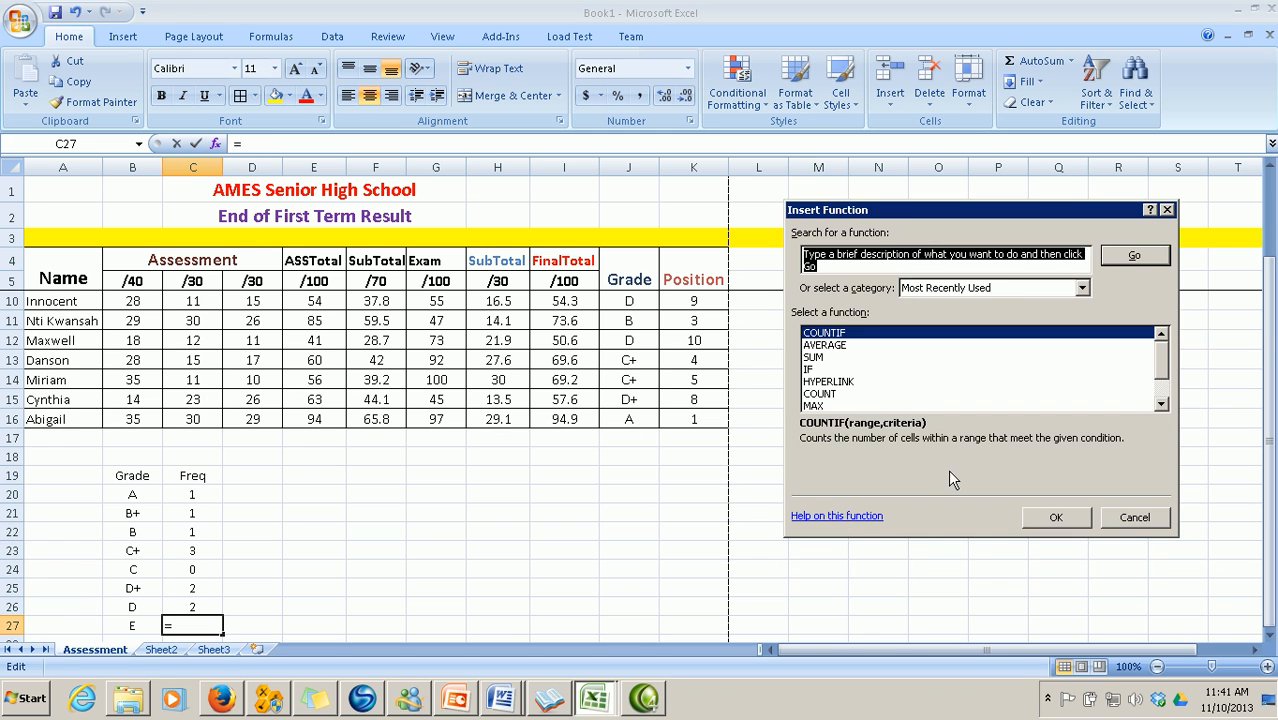
left_click(1052, 517)
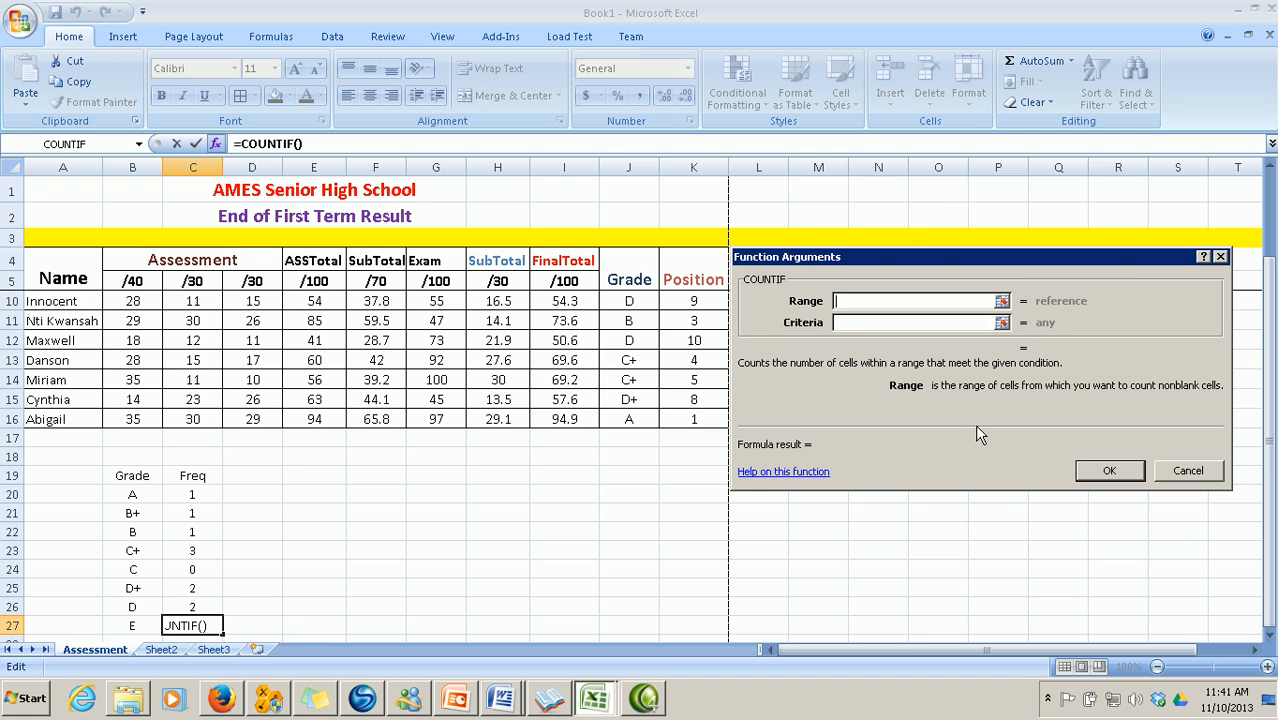
left_click(1001, 301)
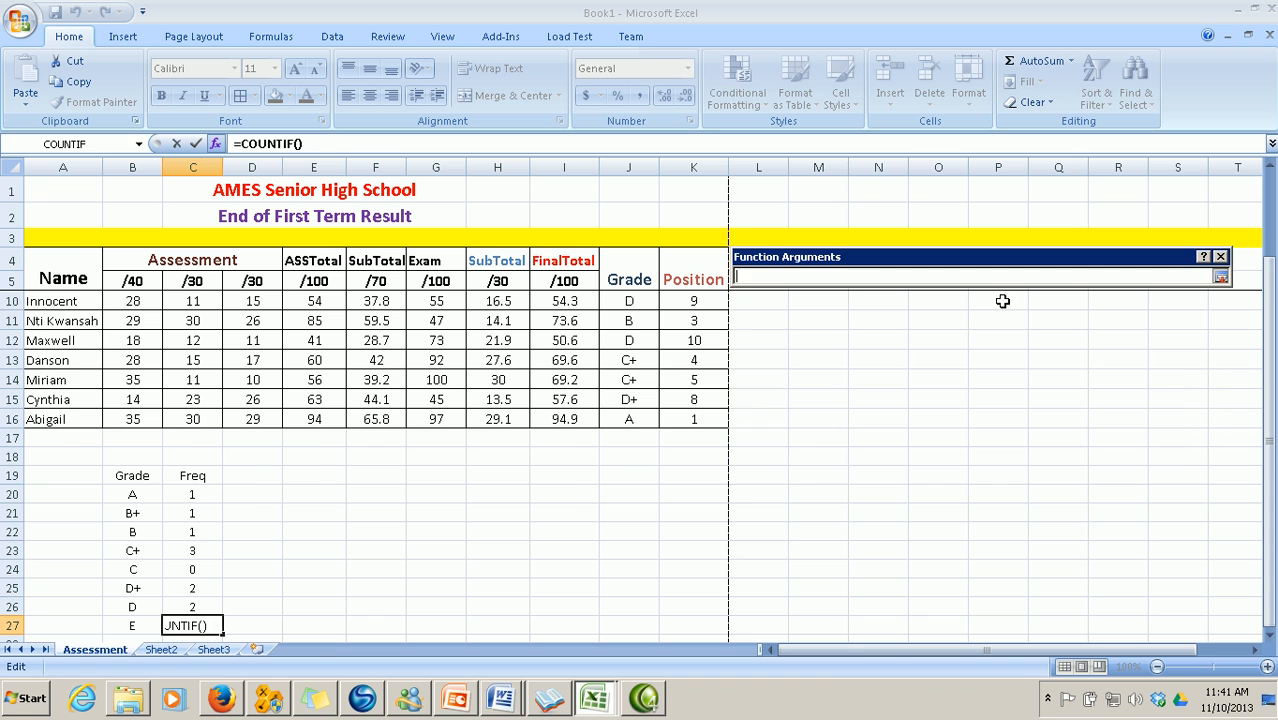
scroll(810, 428, "up", 2)
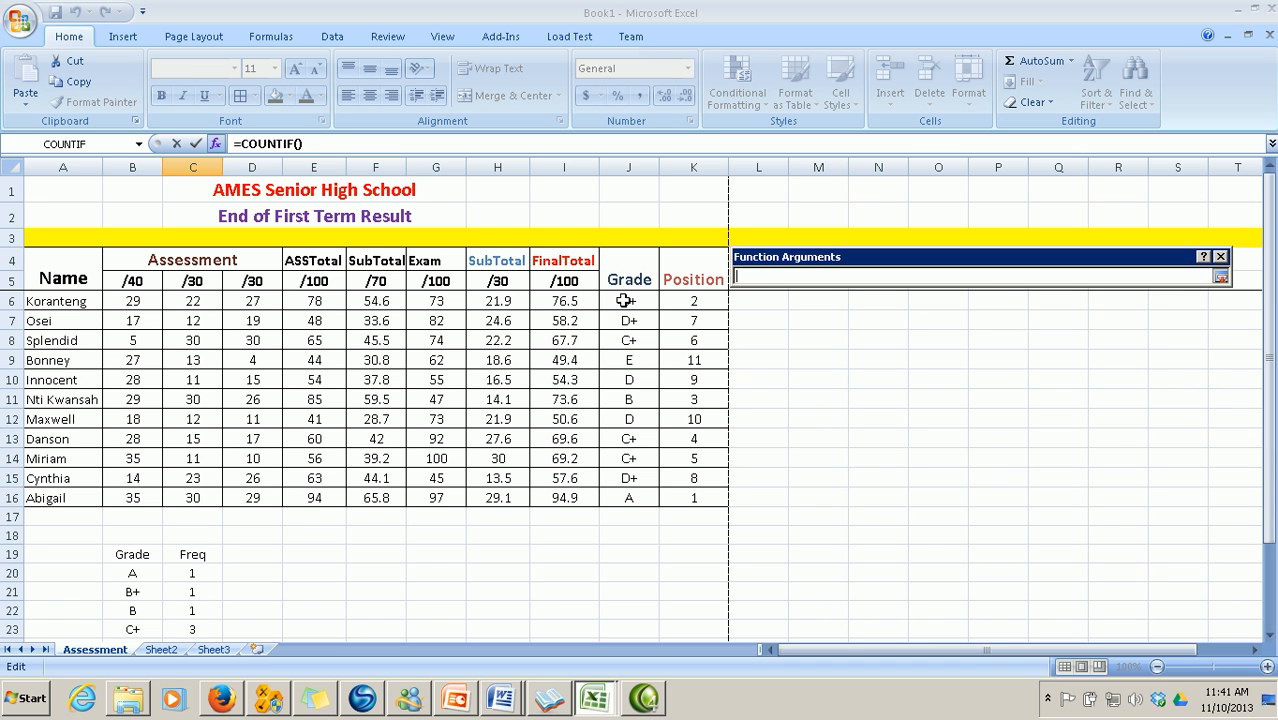
left_click_drag(624, 300, 624, 492)
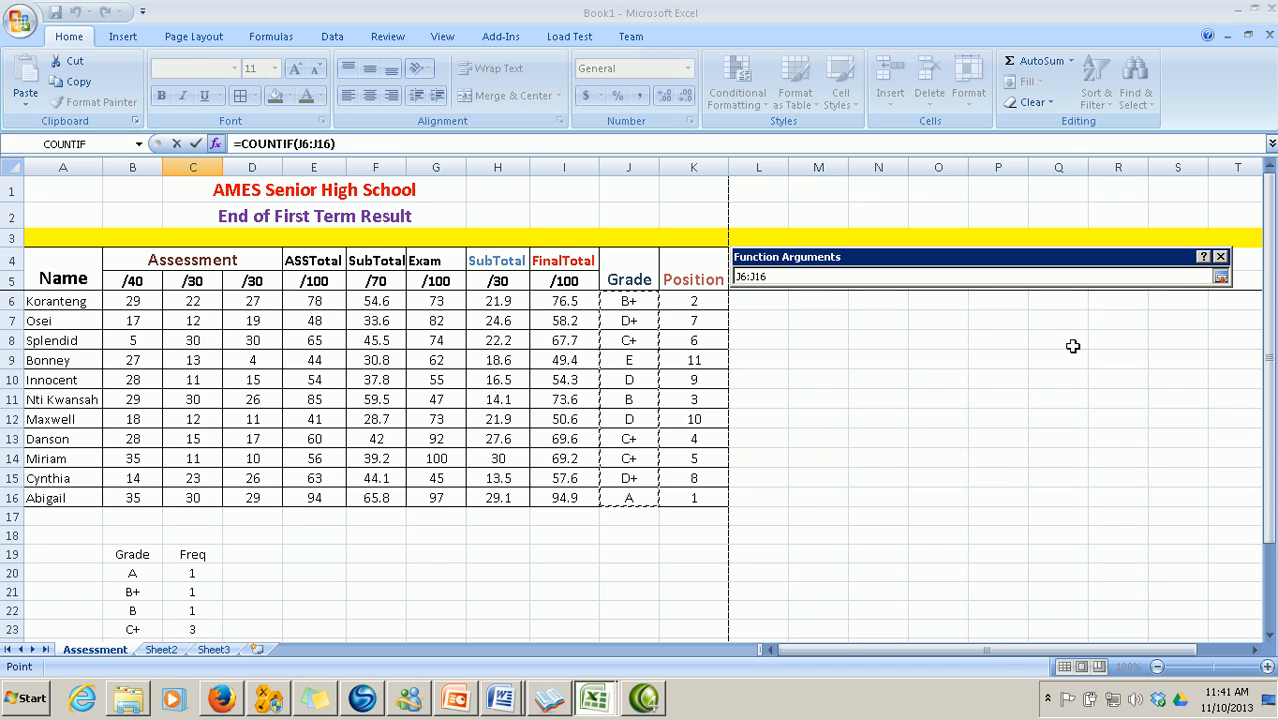
left_click(1220, 277)
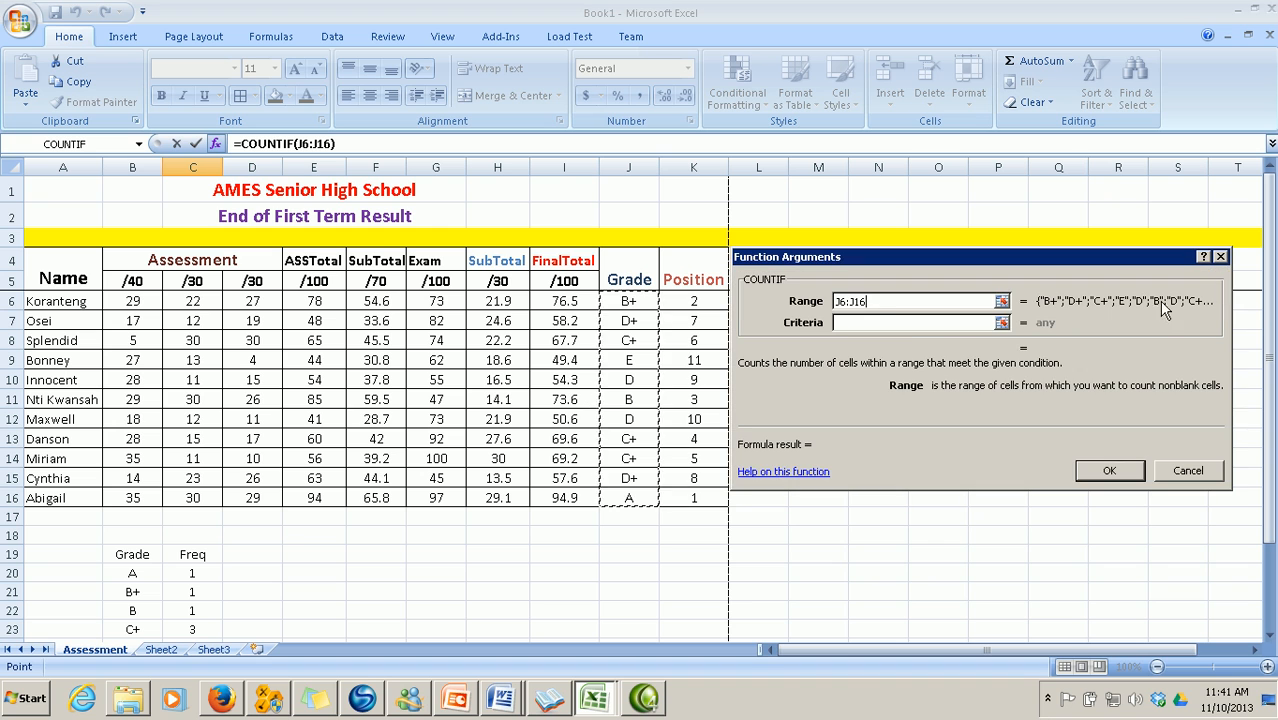
left_click(868, 323)
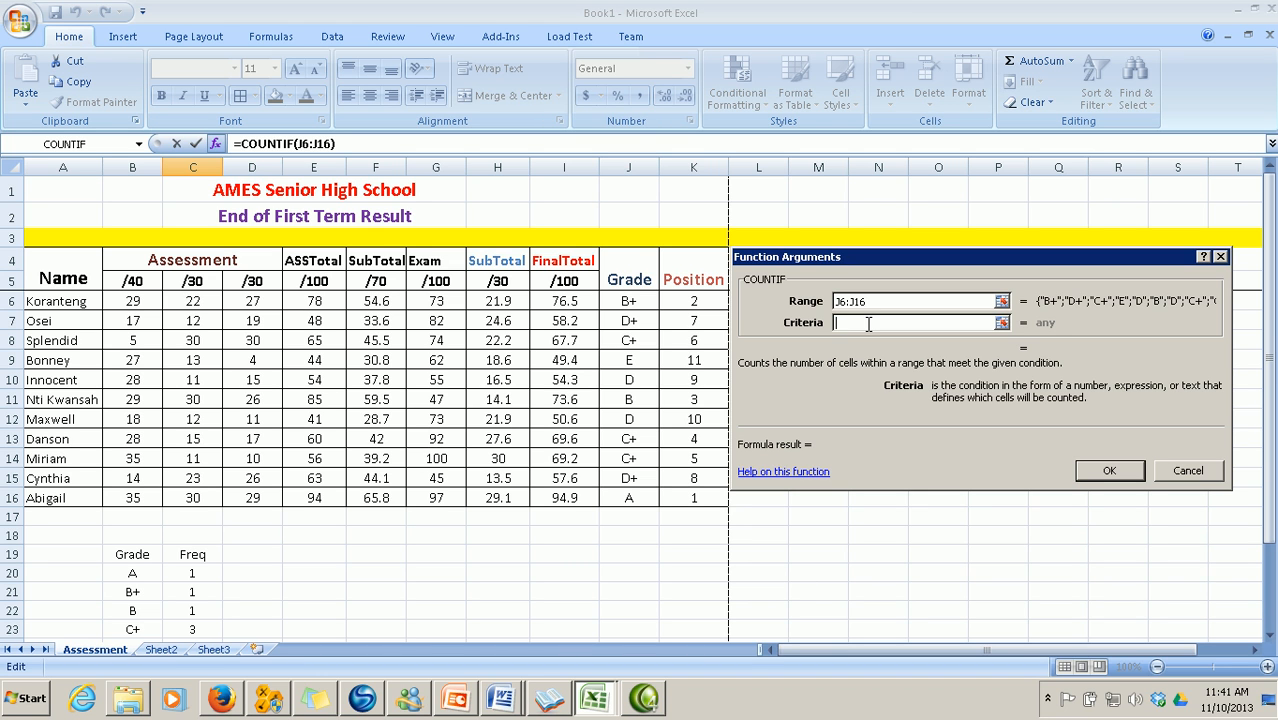
type("E")
left_click(1100, 471)
scroll(616, 571, "down", 2)
scroll(616, 571, "up", 4)
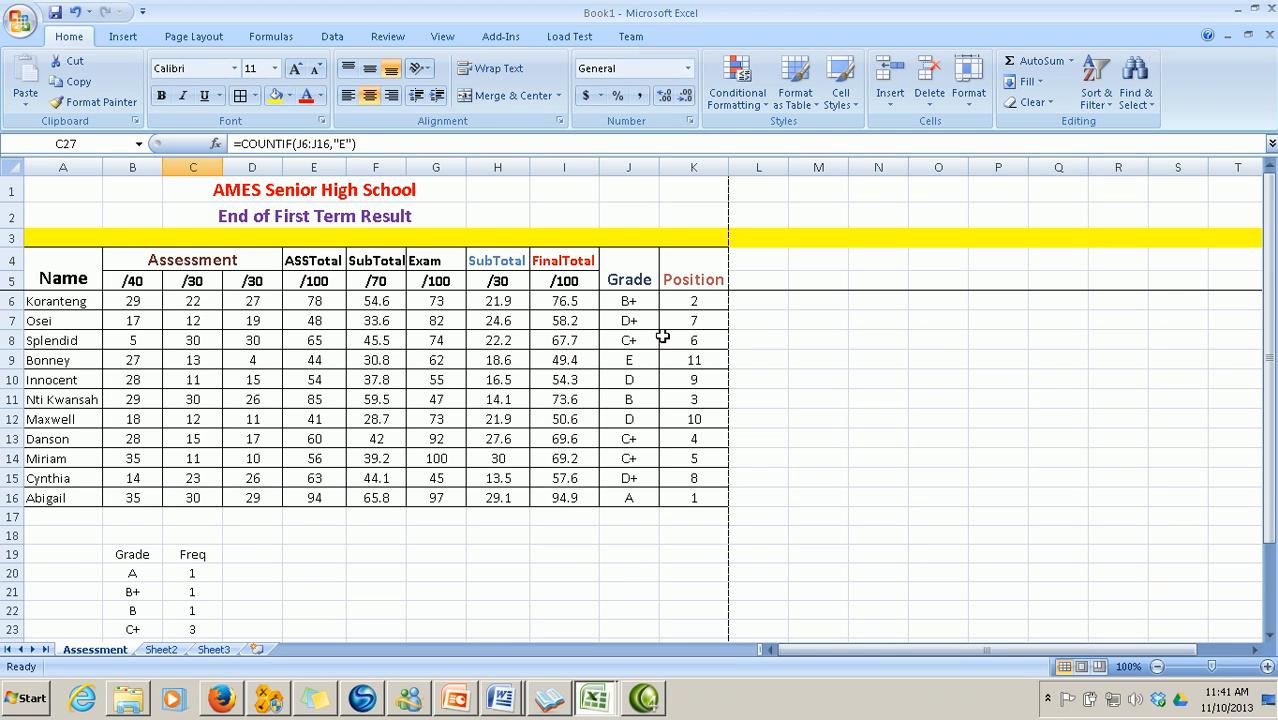
scroll(608, 566, "down", 1)
scroll(608, 566, "down", 2)
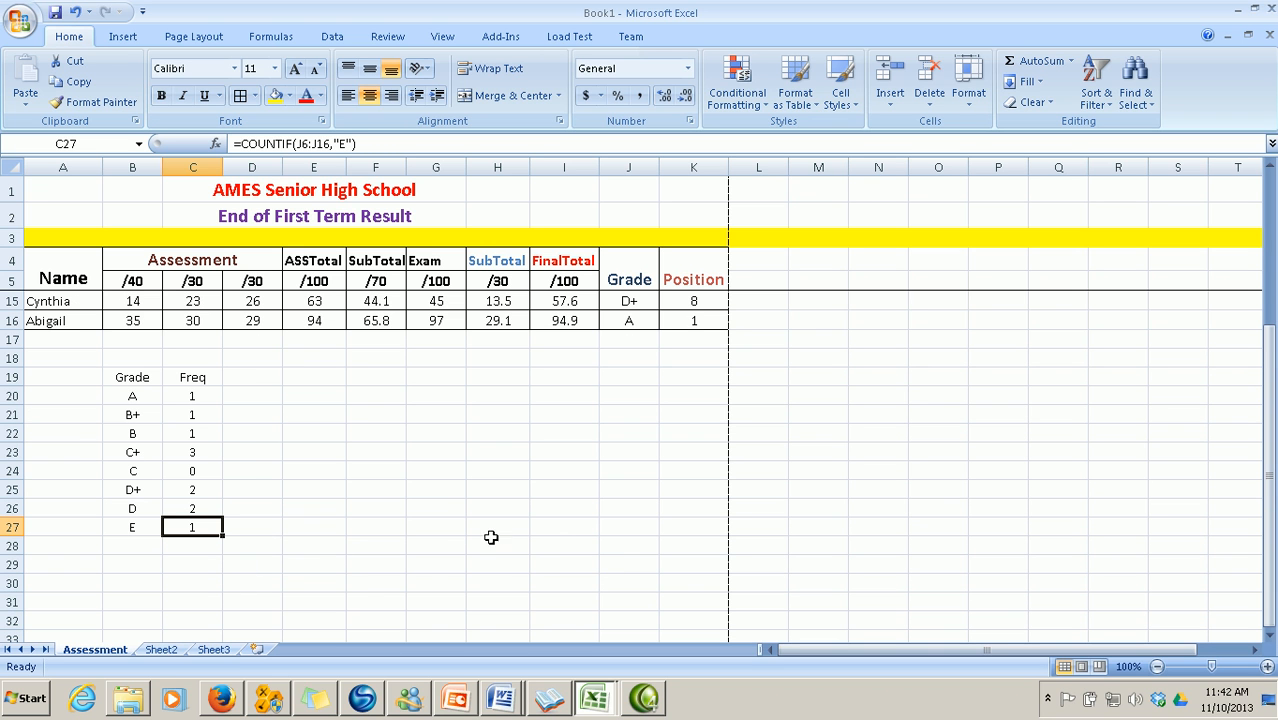
scroll(555, 532, "up", 3)
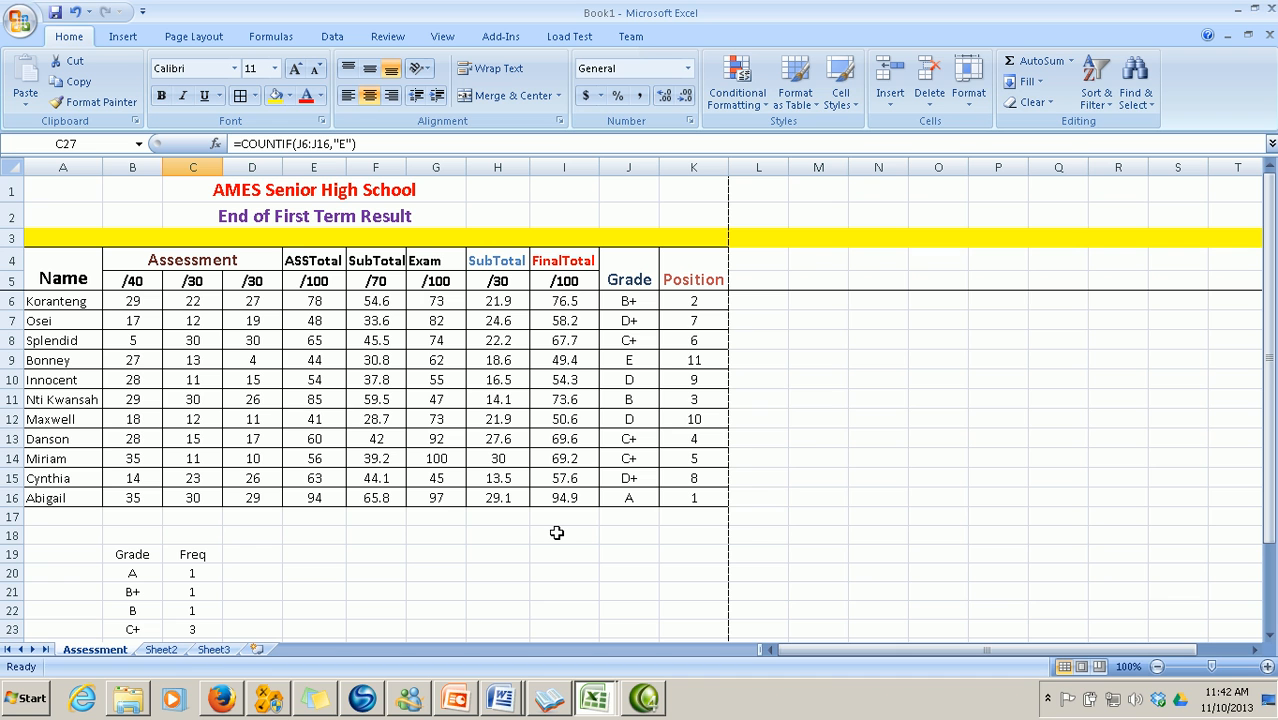
scroll(233, 557, "down", 2)
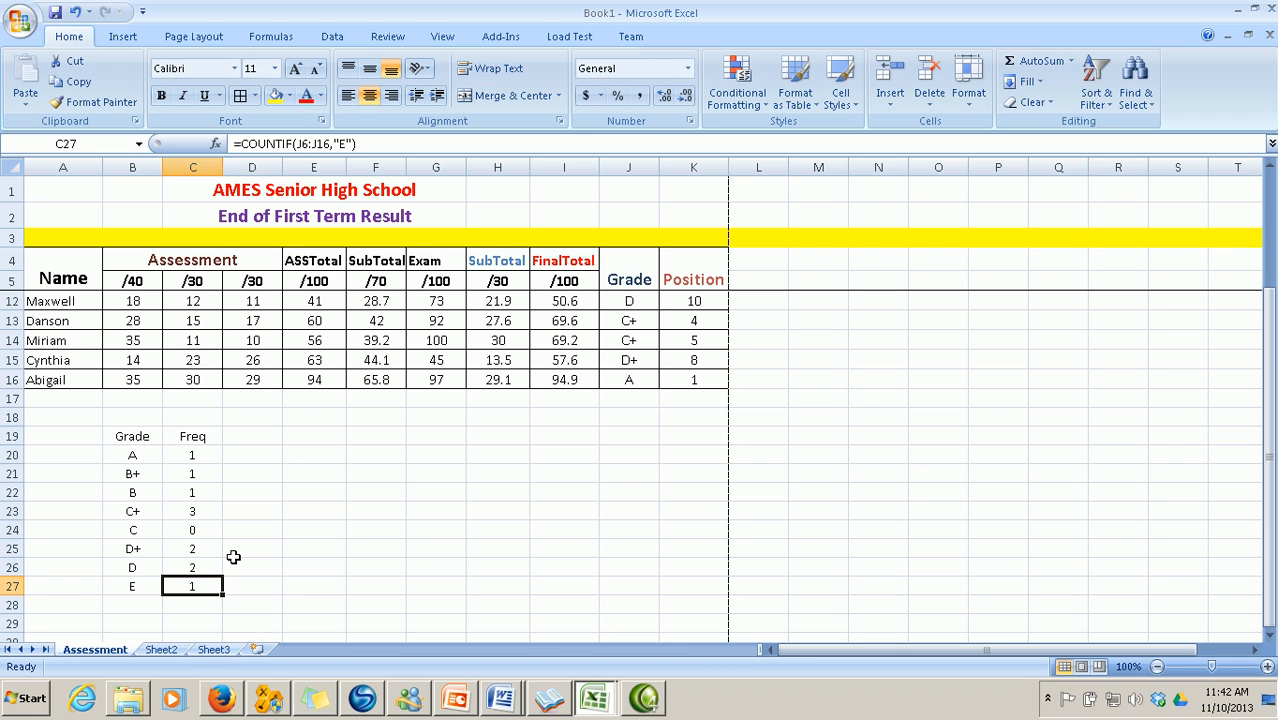
scroll(233, 557, "up", 2)
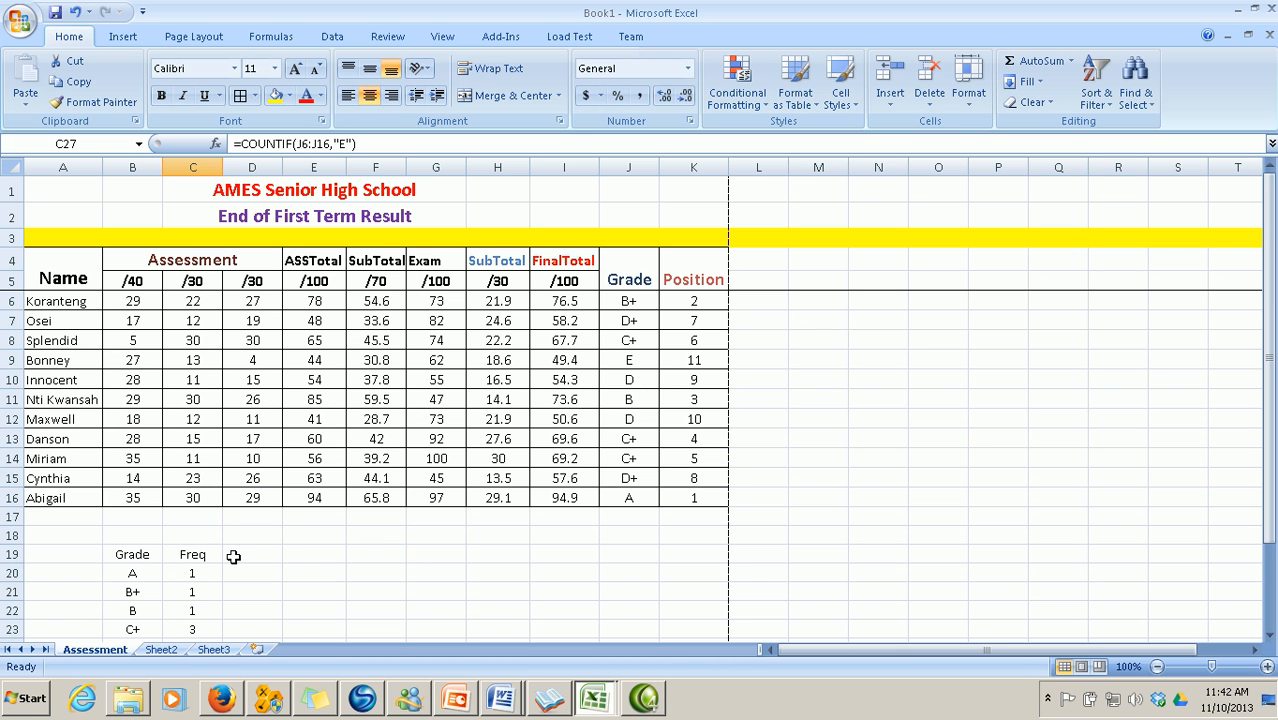
mouse_move(503, 698)
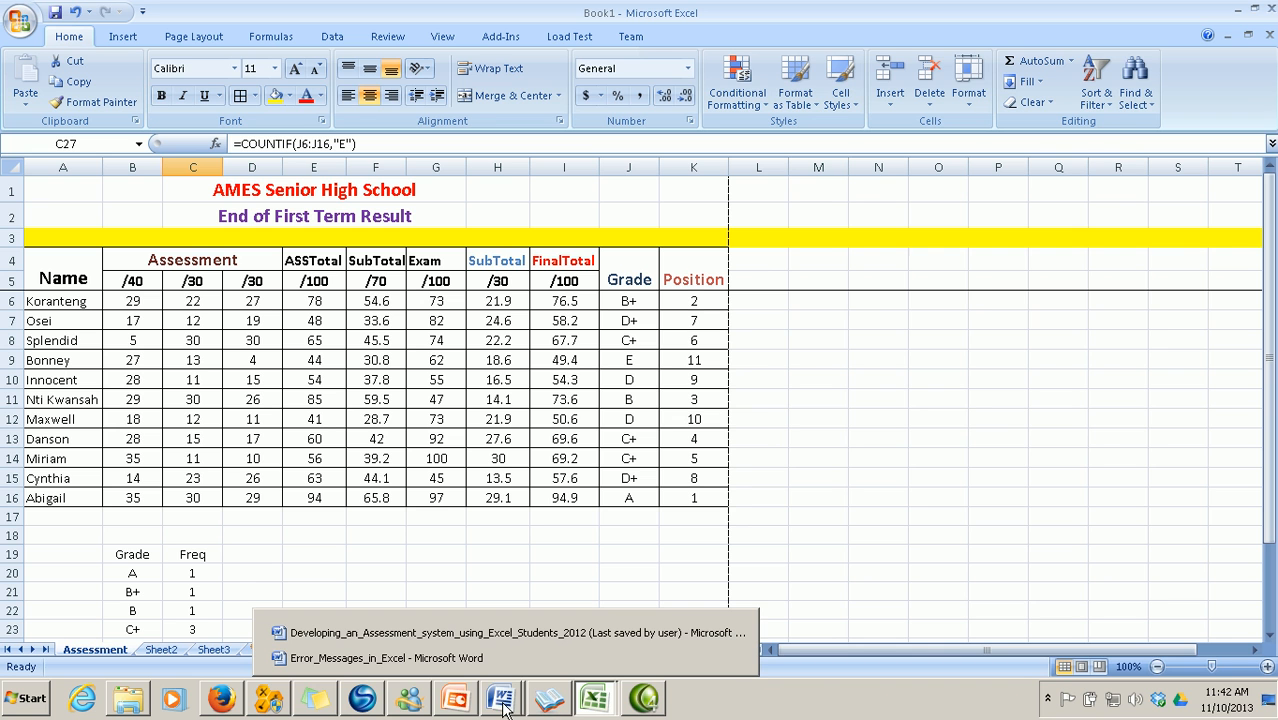
left_click(467, 637)
scroll(590, 530, "up", 6)
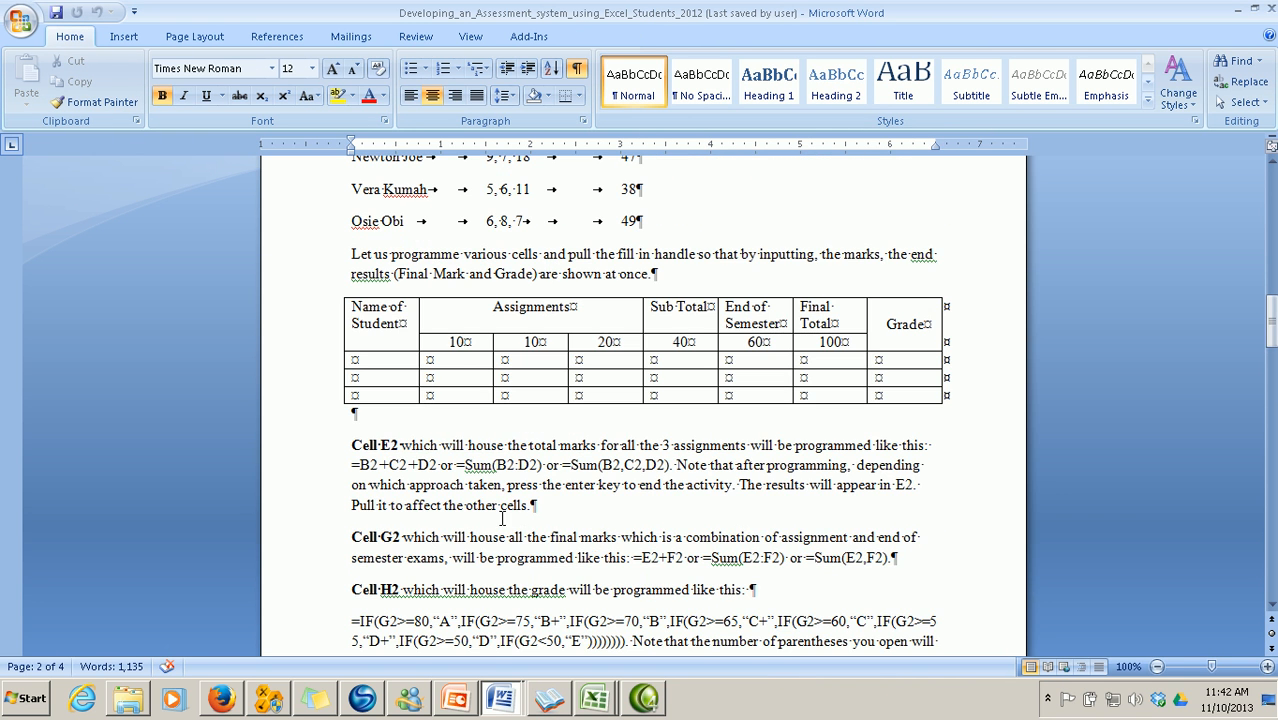
scroll(489, 520, "down", 11)
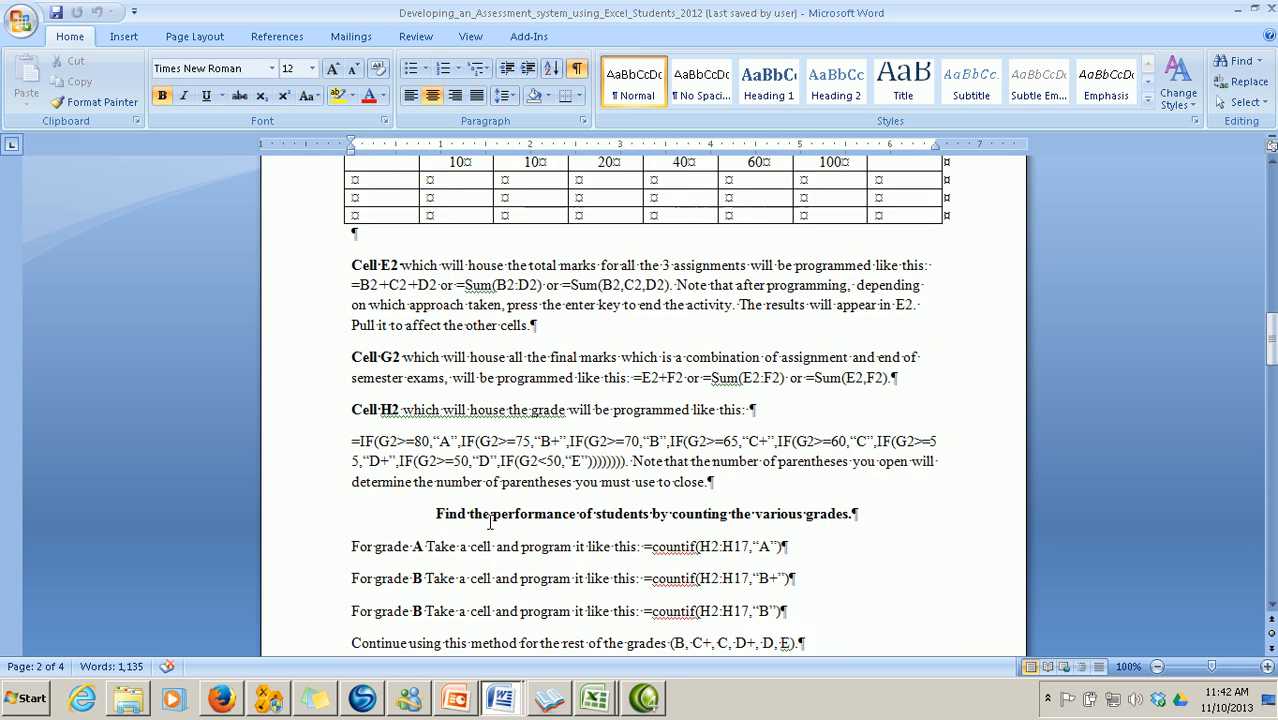
scroll(489, 520, "down", 3)
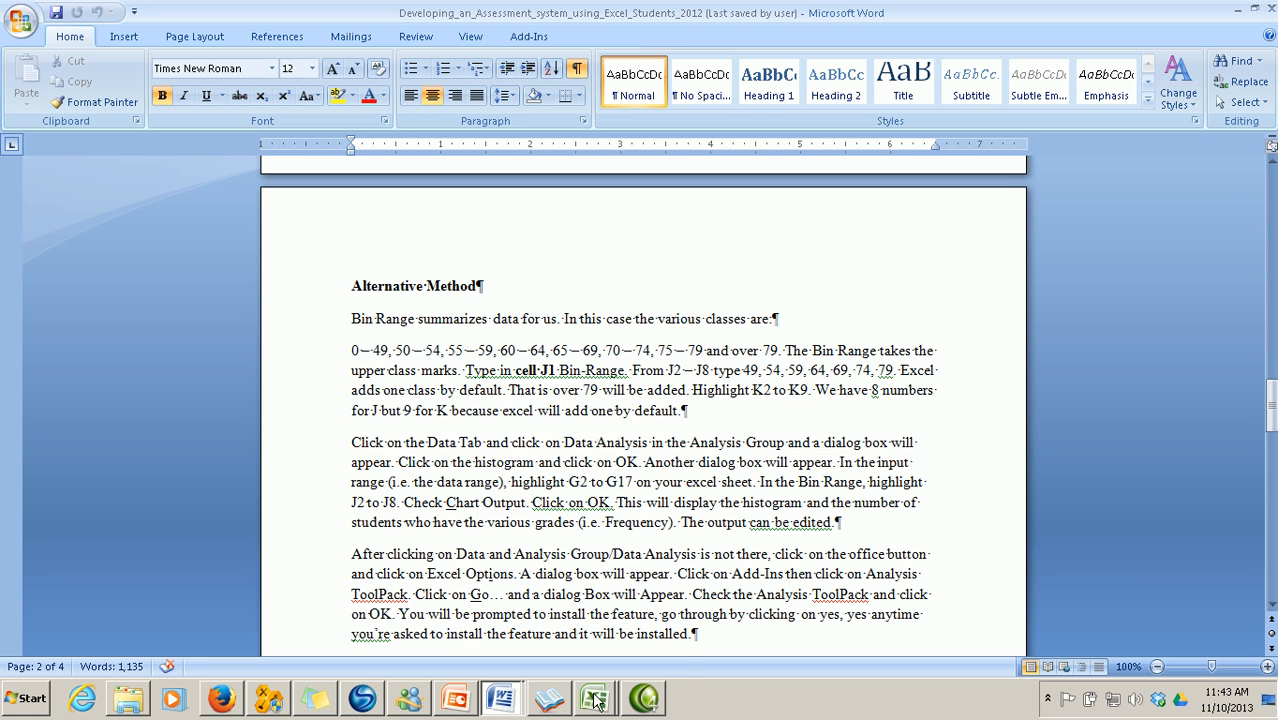
mouse_move(596, 700)
left_click(571, 659)
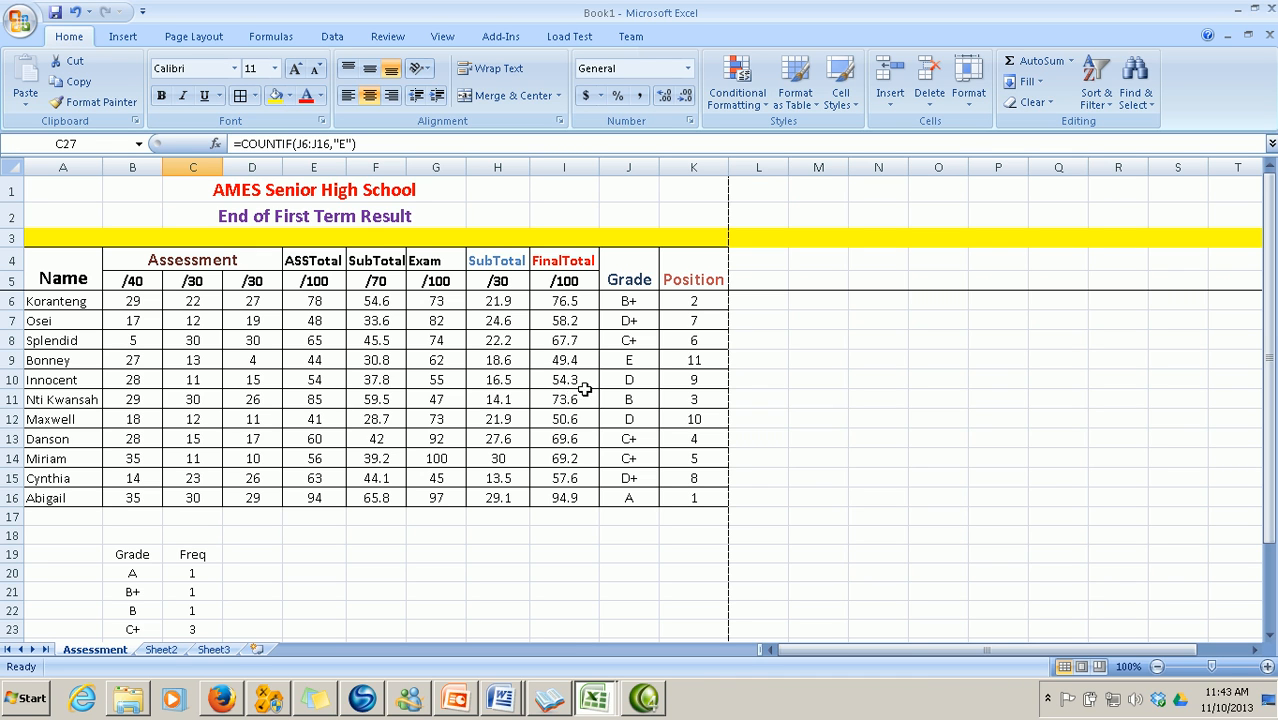
Check I10's FinalTotal formula, then switch to the Developing_an_Assessment_system Word document
left_click(574, 382)
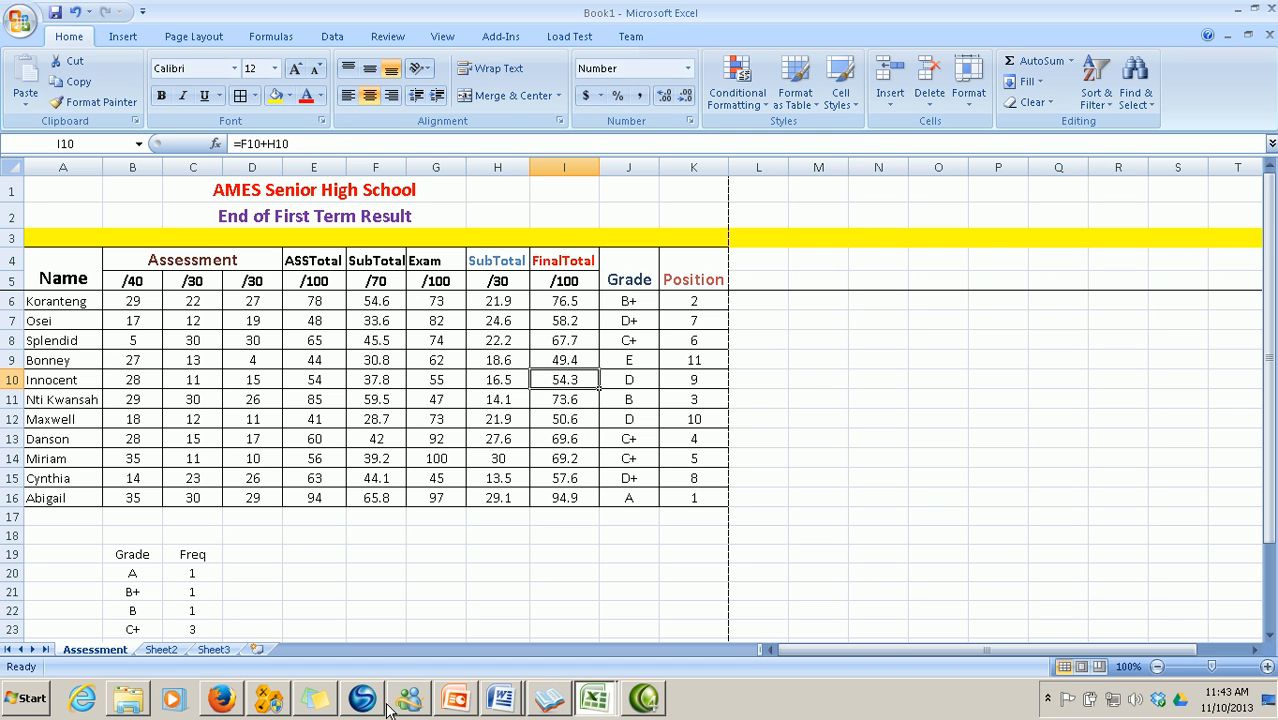
mouse_move(507, 705)
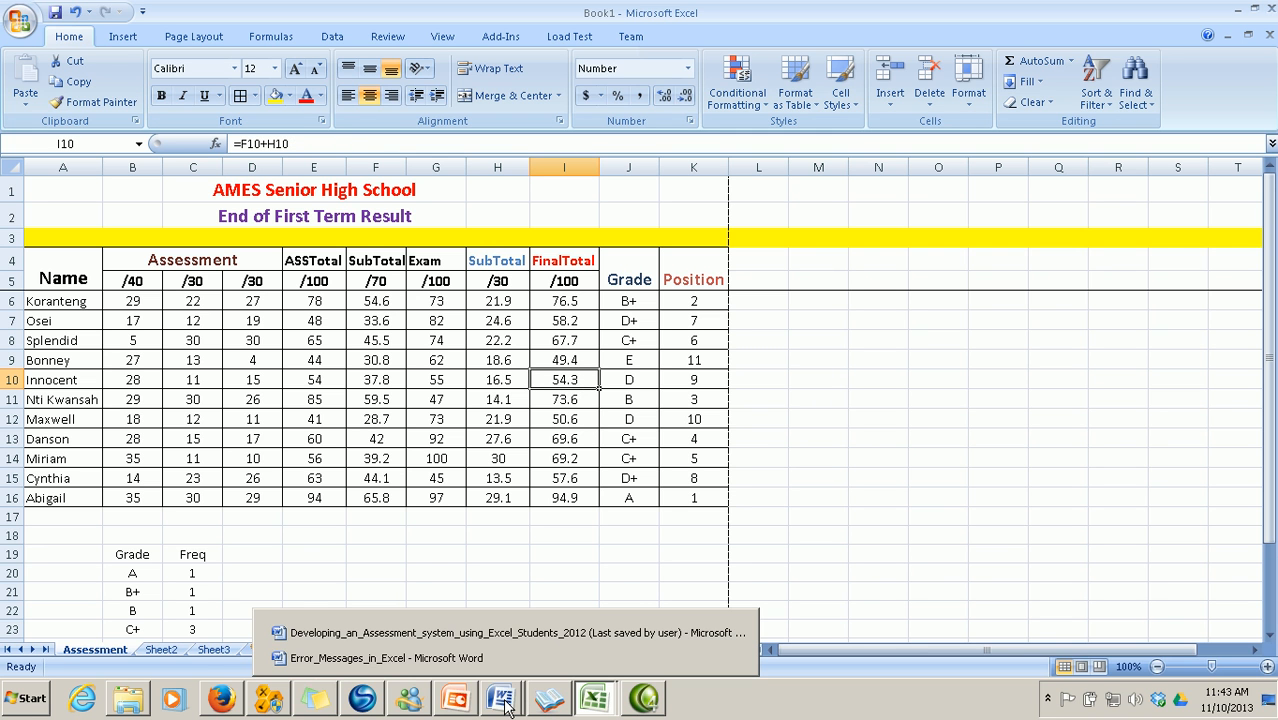
left_click(455, 634)
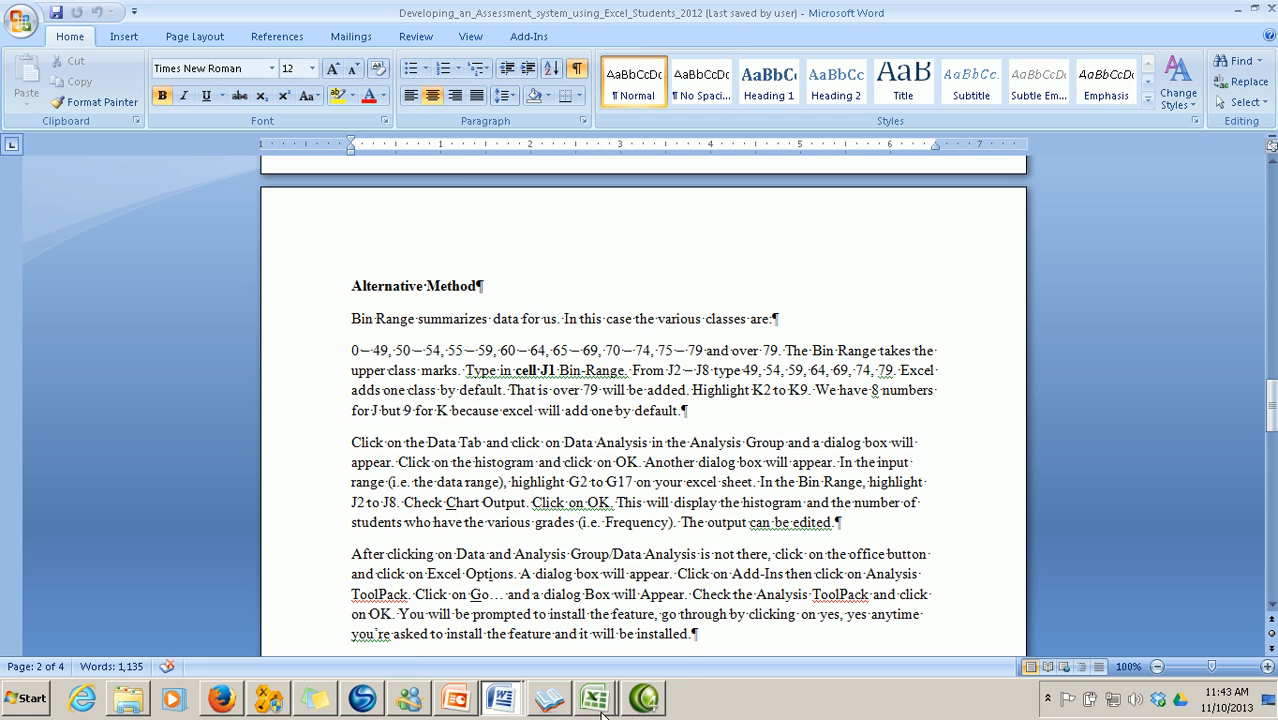
Switch to the Book1 workbook, briefly check the Word assessment guide, then return to Book1
mouse_move(604, 712)
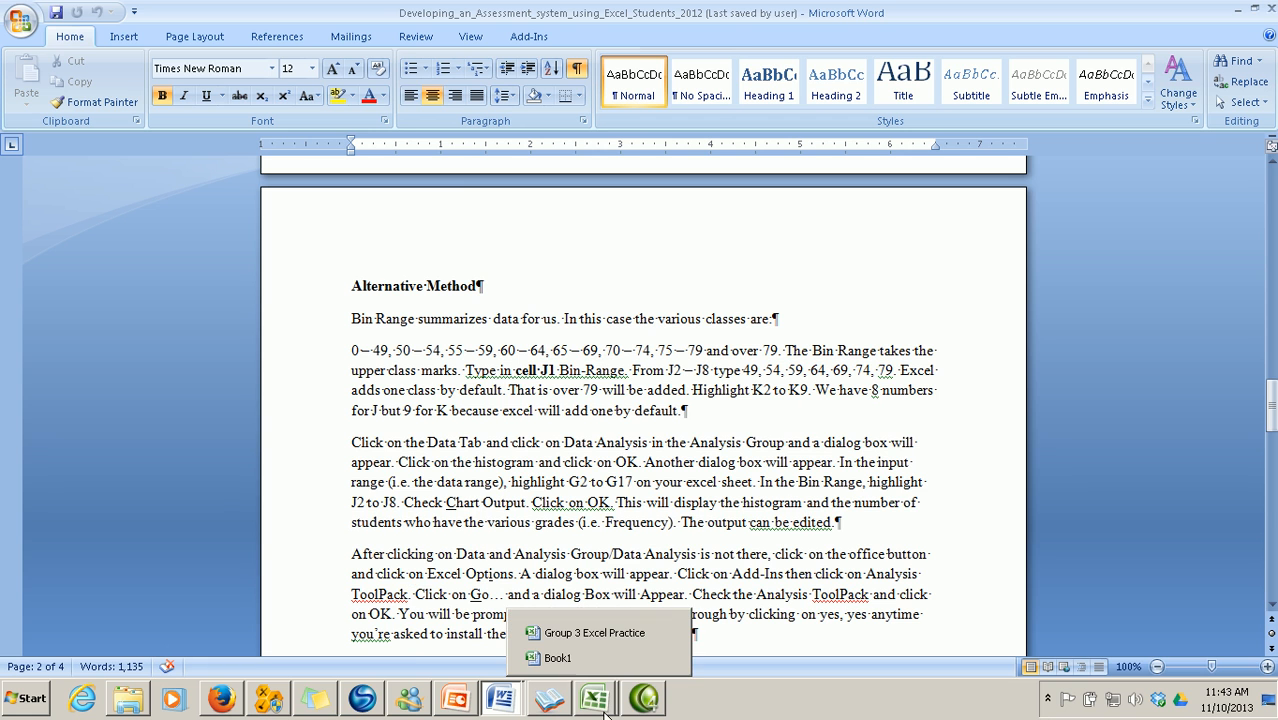
left_click(557, 659)
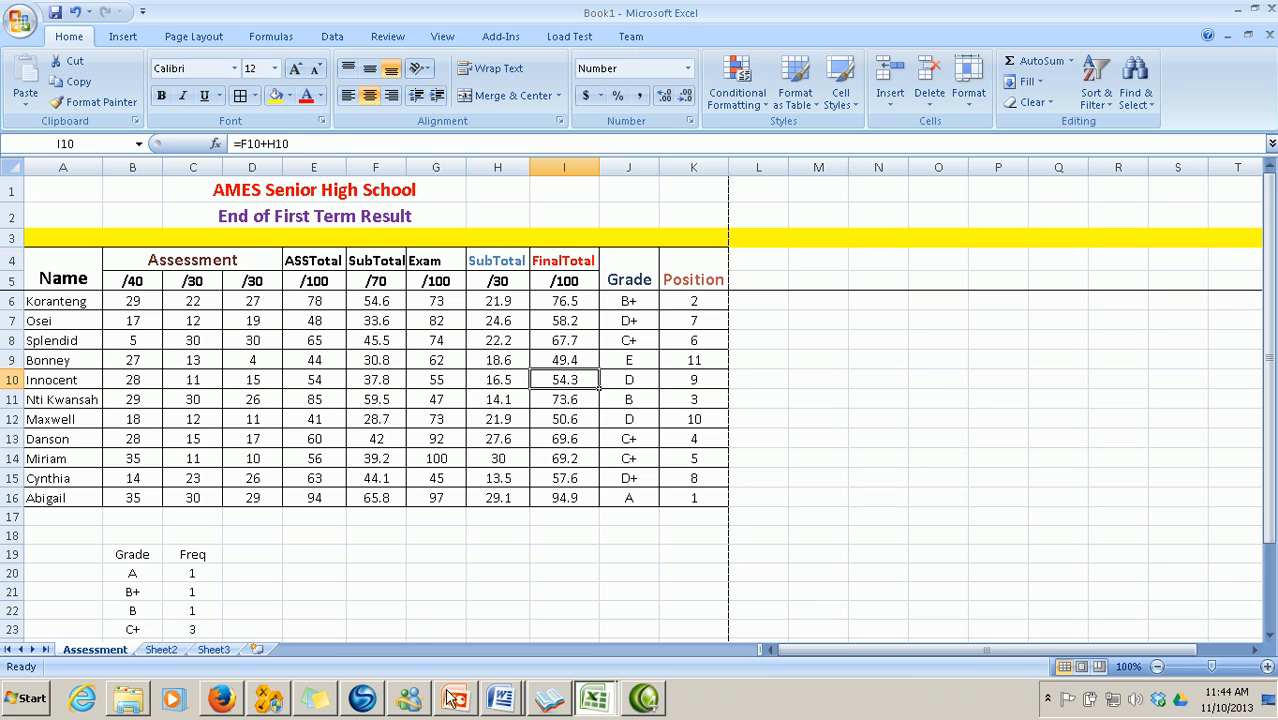
mouse_move(593, 700)
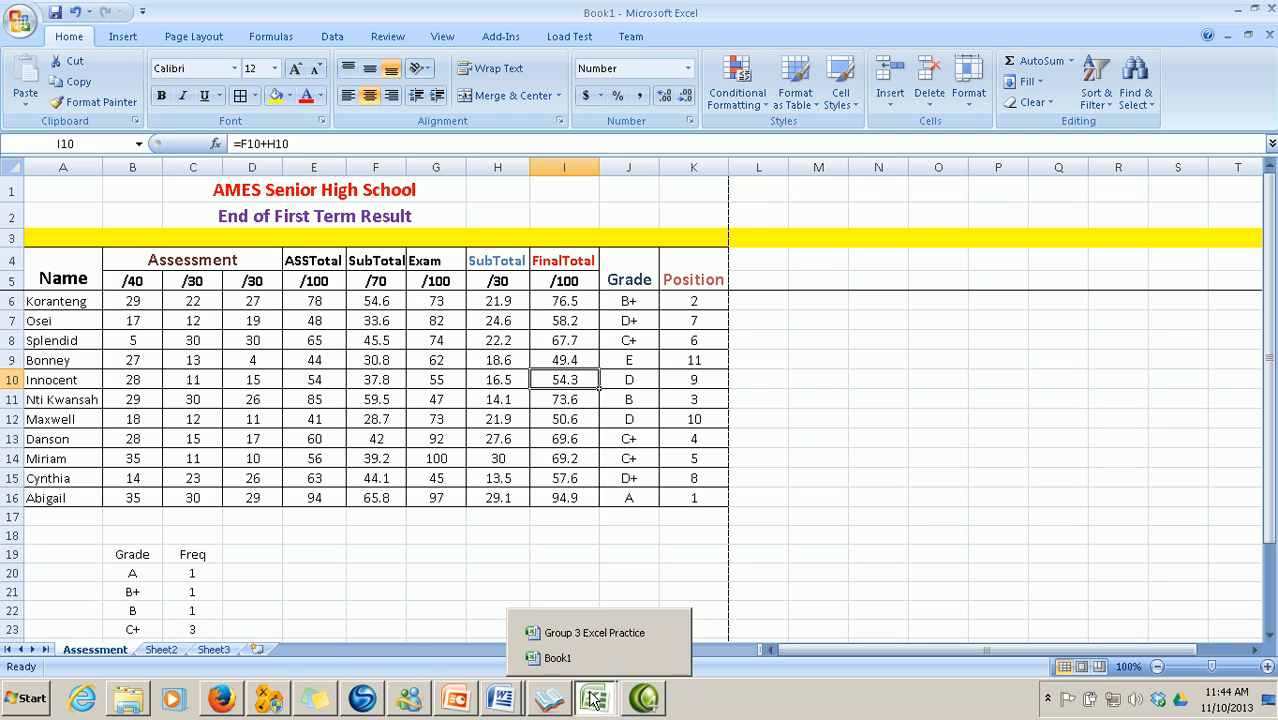
mouse_move(502, 703)
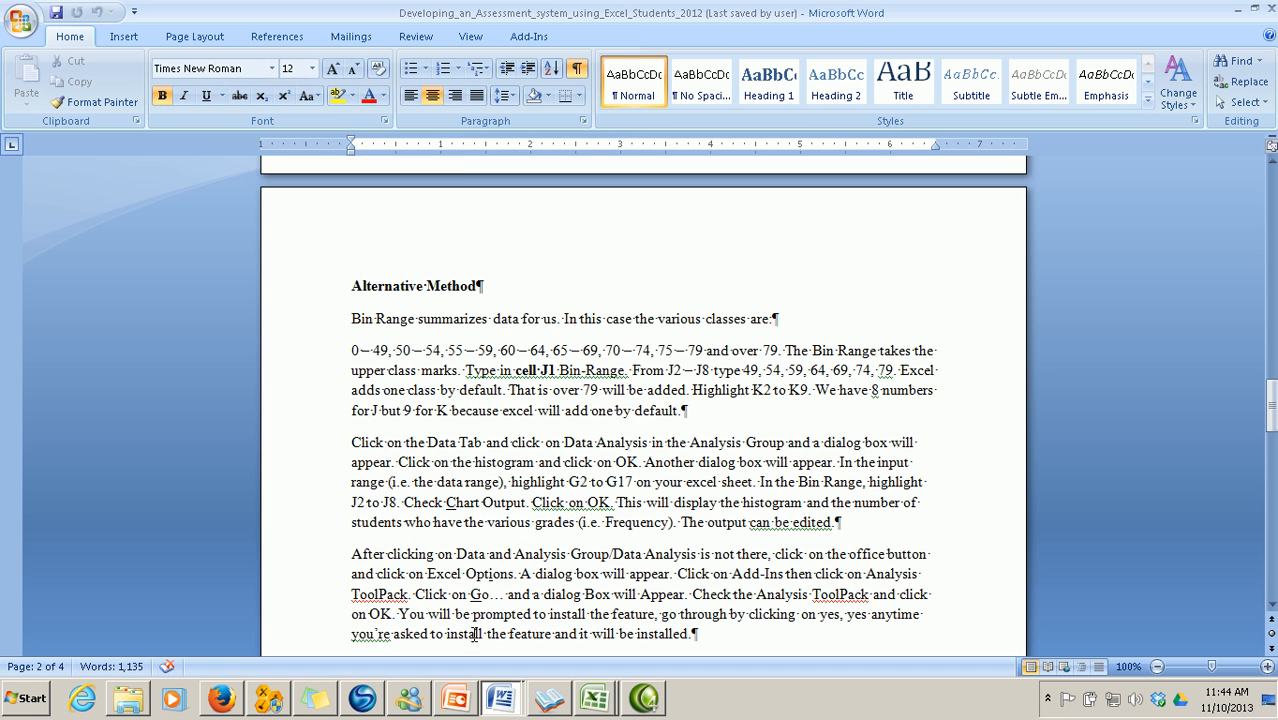
left_click(473, 633)
mouse_move(595, 705)
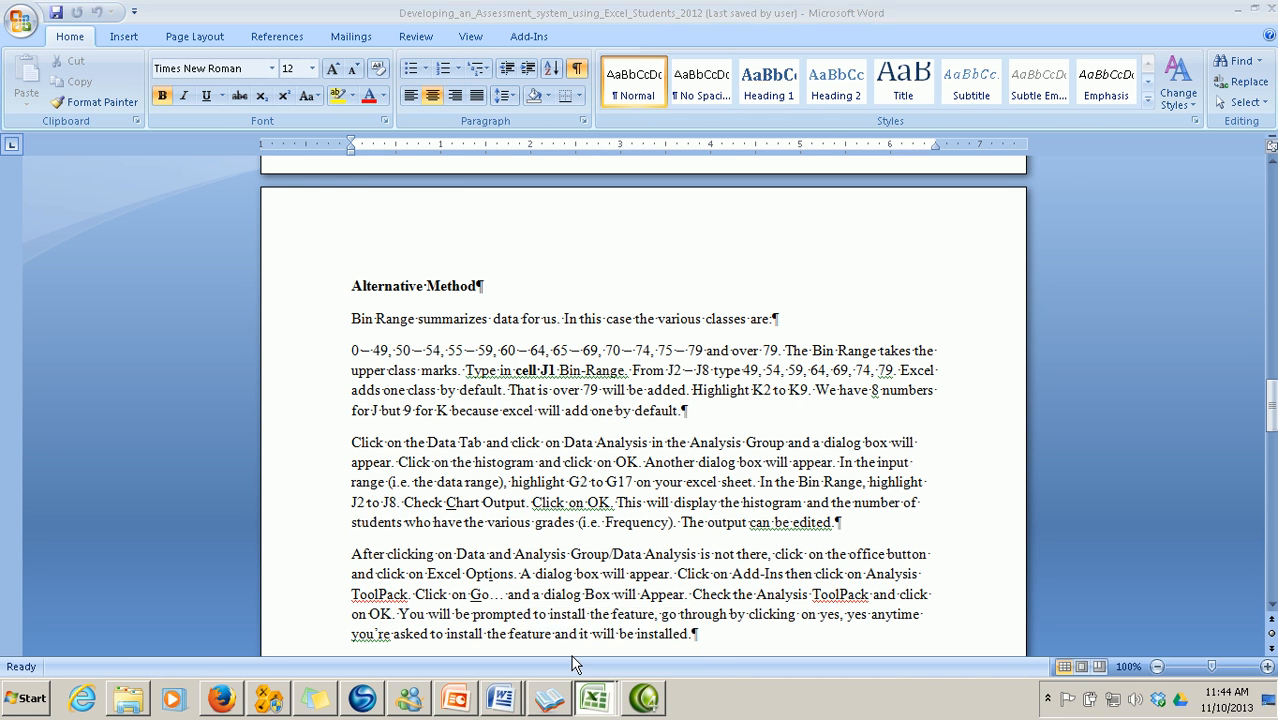
left_click(552, 657)
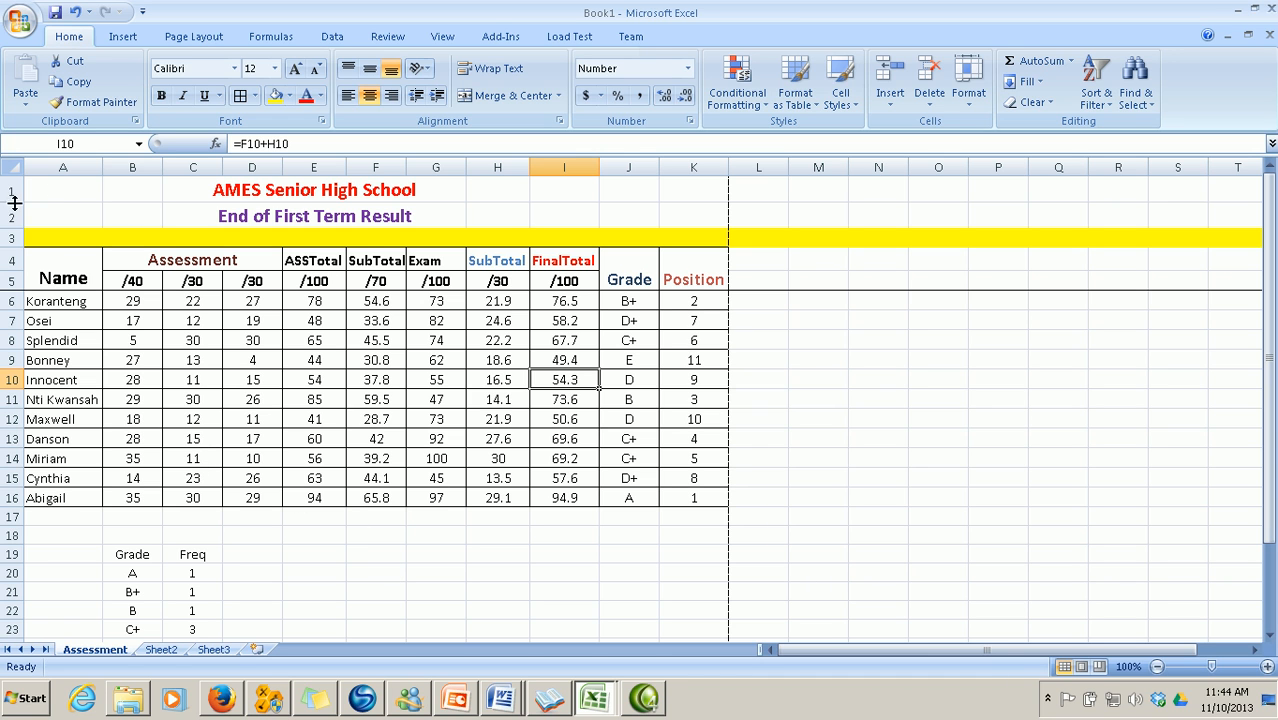
Copy the school title rows 1–3 from the Assessment sheet into Sheet2 rows 1–3
left_click_drag(10, 190, 10, 238)
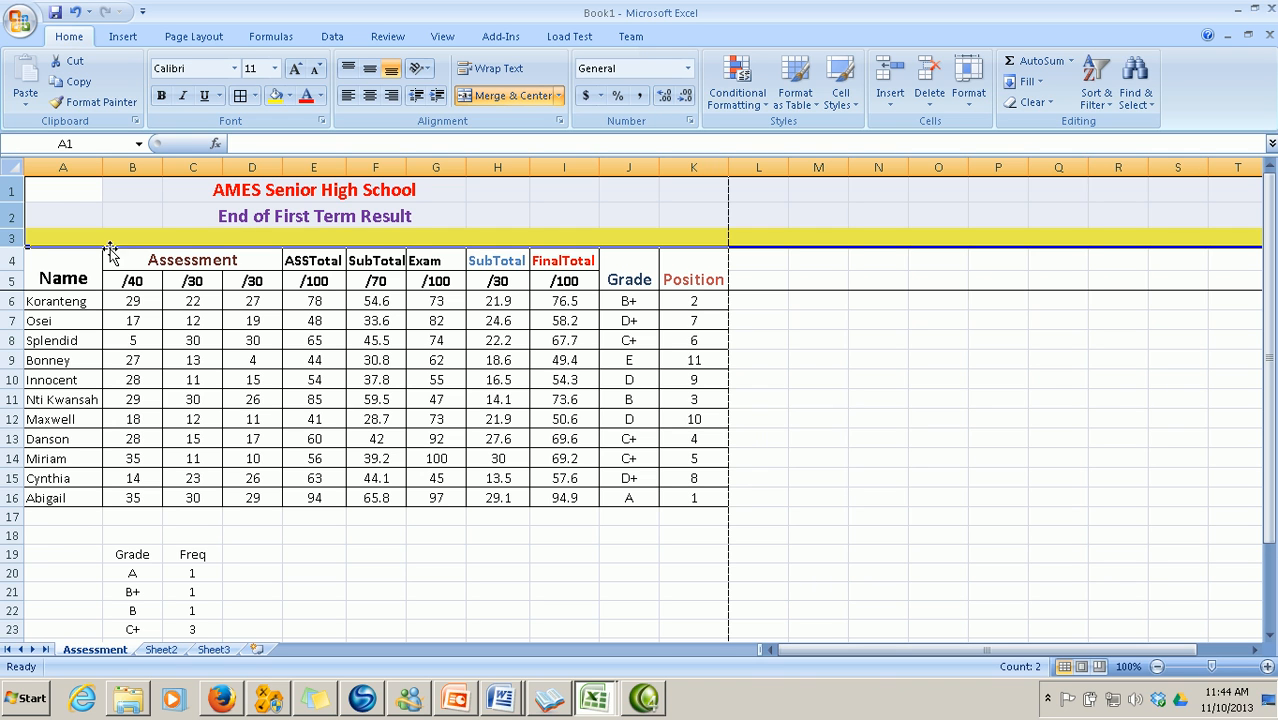
right_click(183, 228)
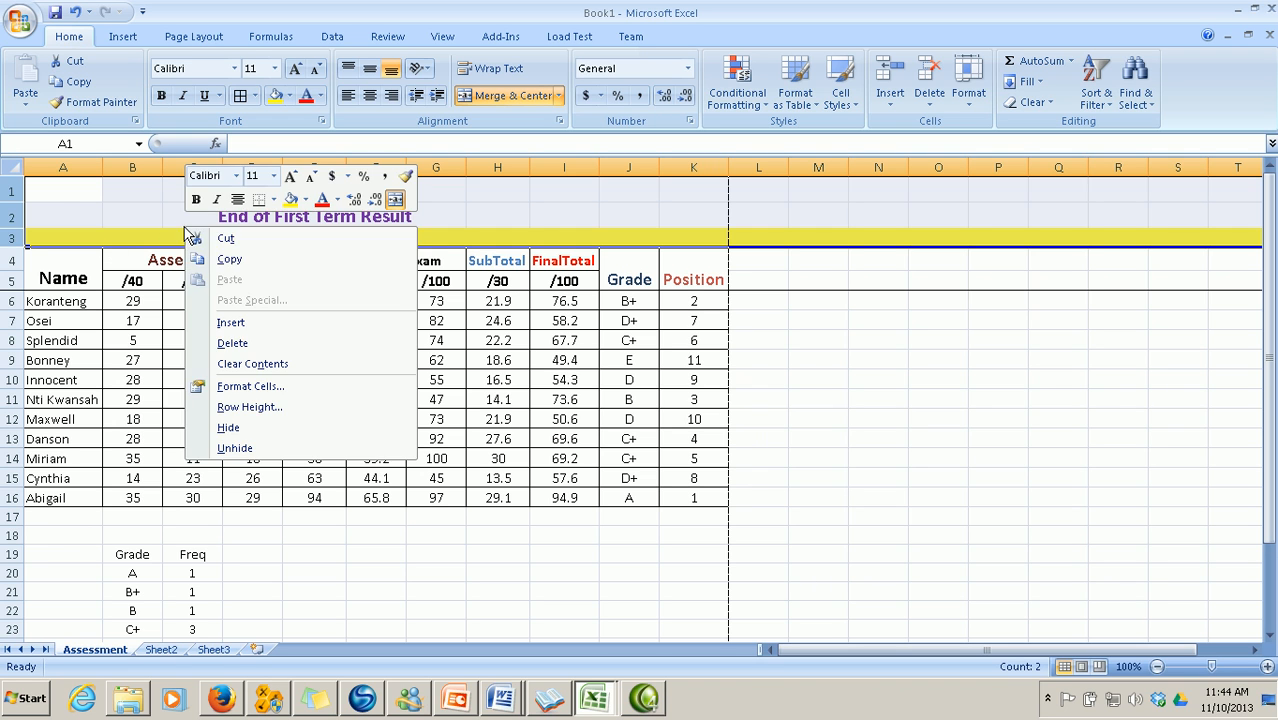
left_click(229, 262)
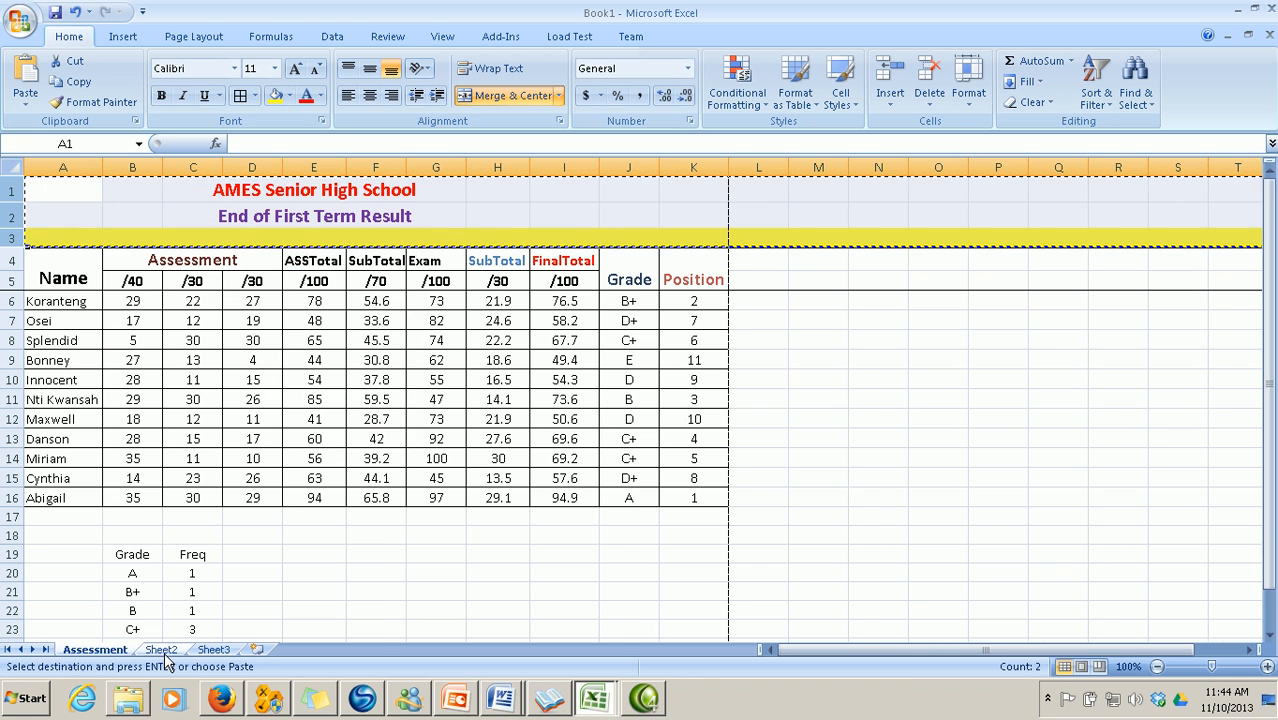
left_click(162, 650)
left_click_drag(8, 188, 10, 222)
right_click(68, 220)
left_click(113, 272)
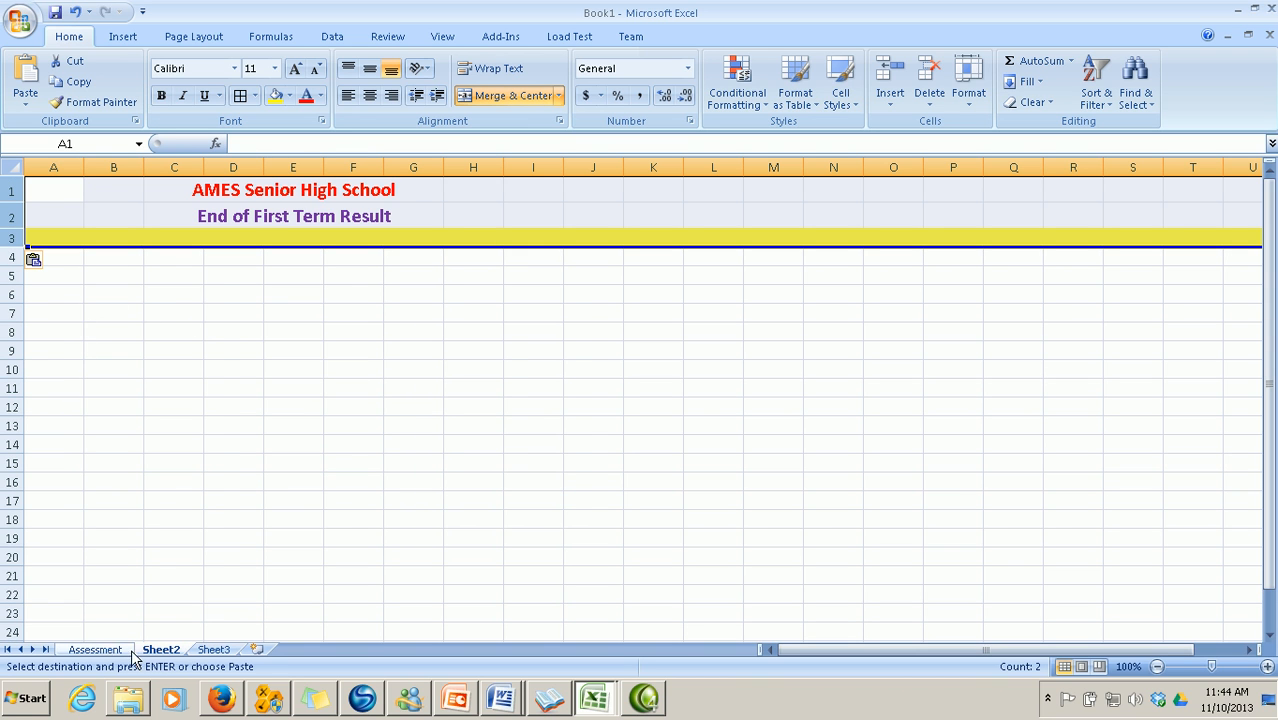
Copy the student names and first two score columns (A6:C16) to Sheet2 starting at A6
left_click(95, 650)
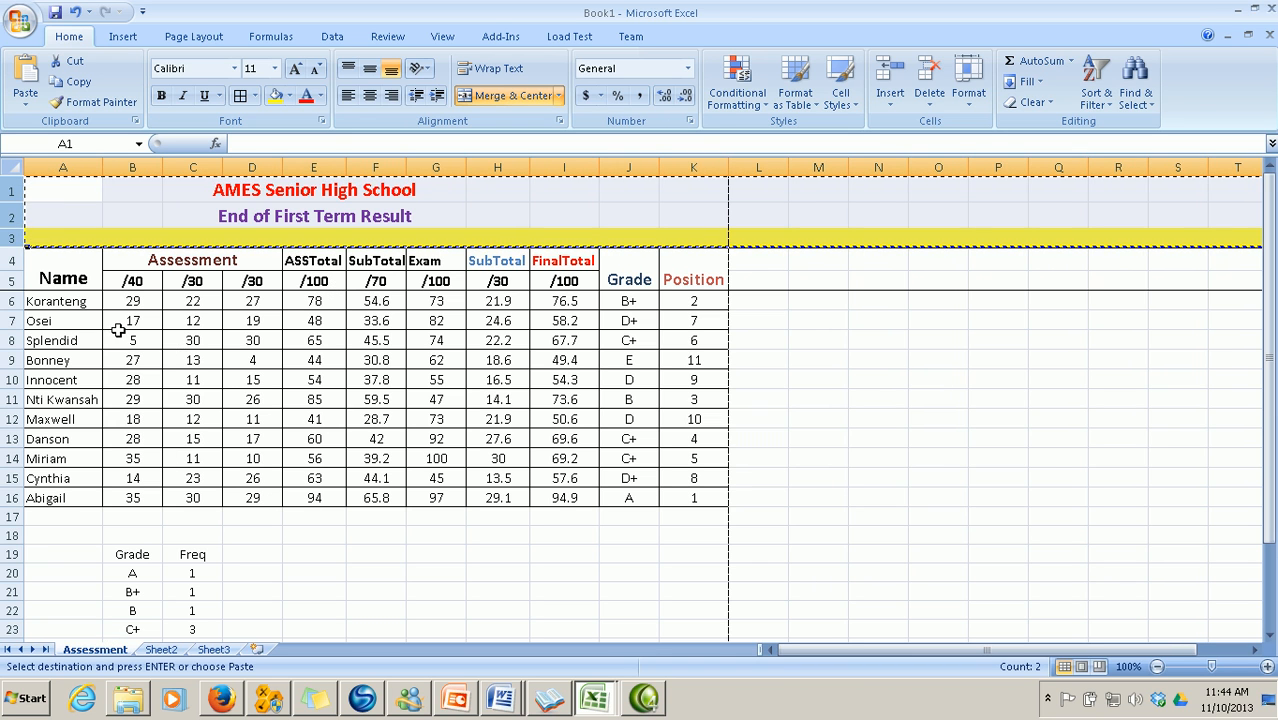
left_click(65, 260)
left_click_drag(65, 260, 100, 243)
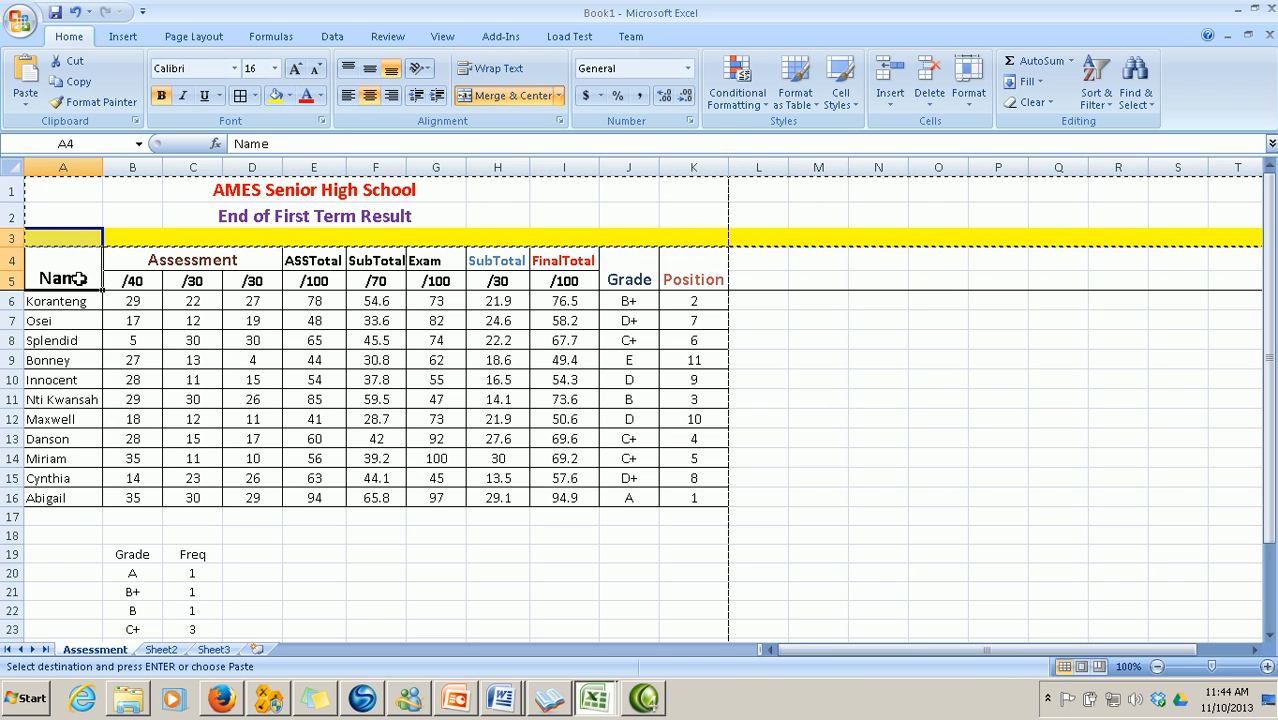
left_click_drag(72, 304, 198, 500)
right_click(198, 500)
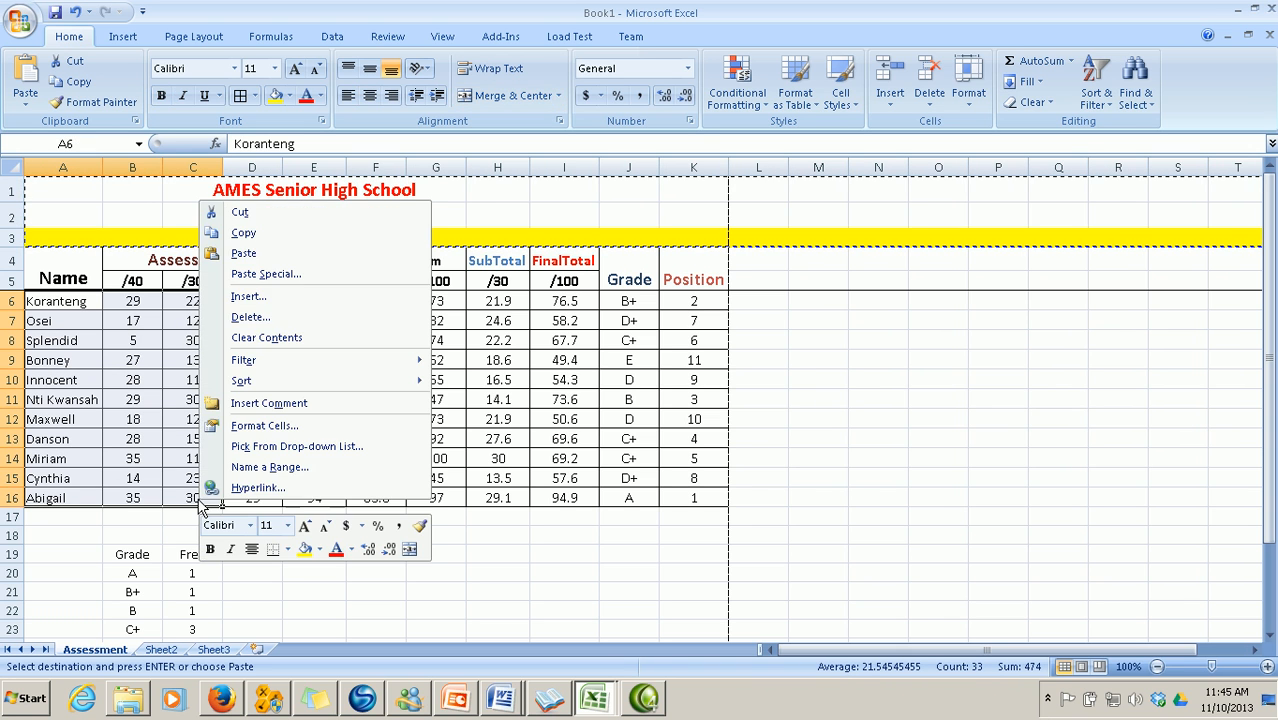
left_click(244, 233)
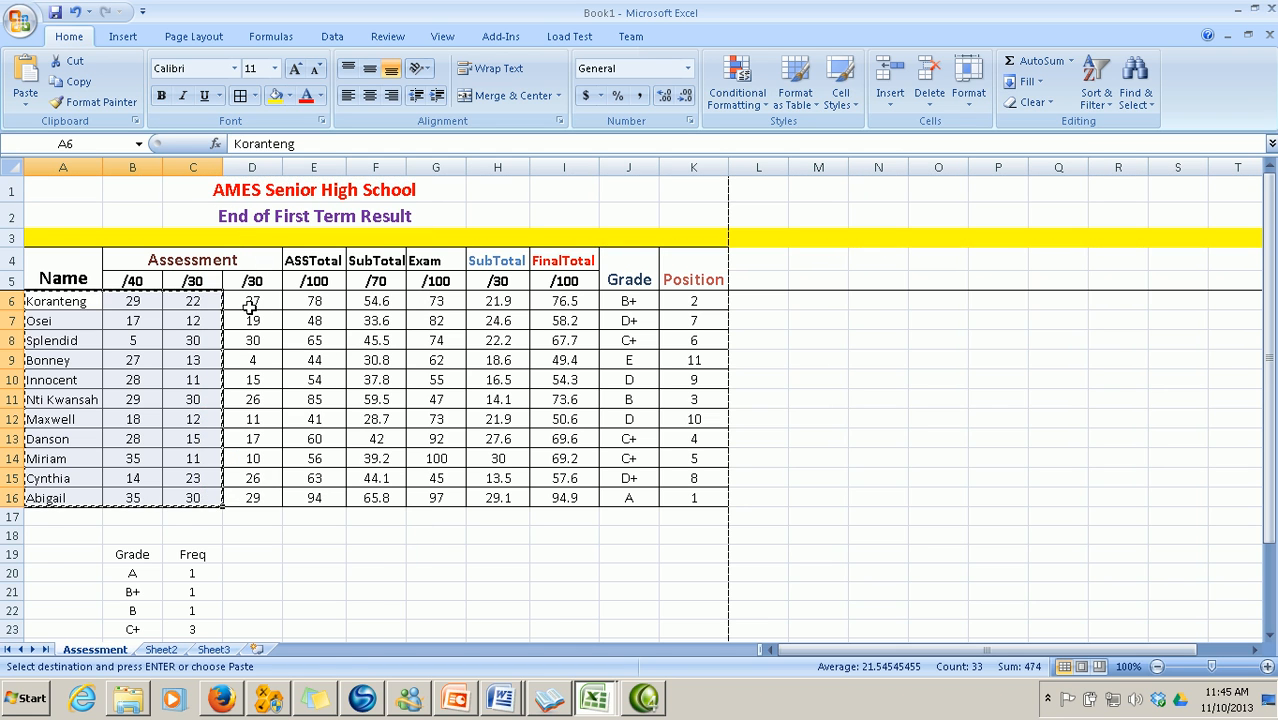
left_click(166, 651)
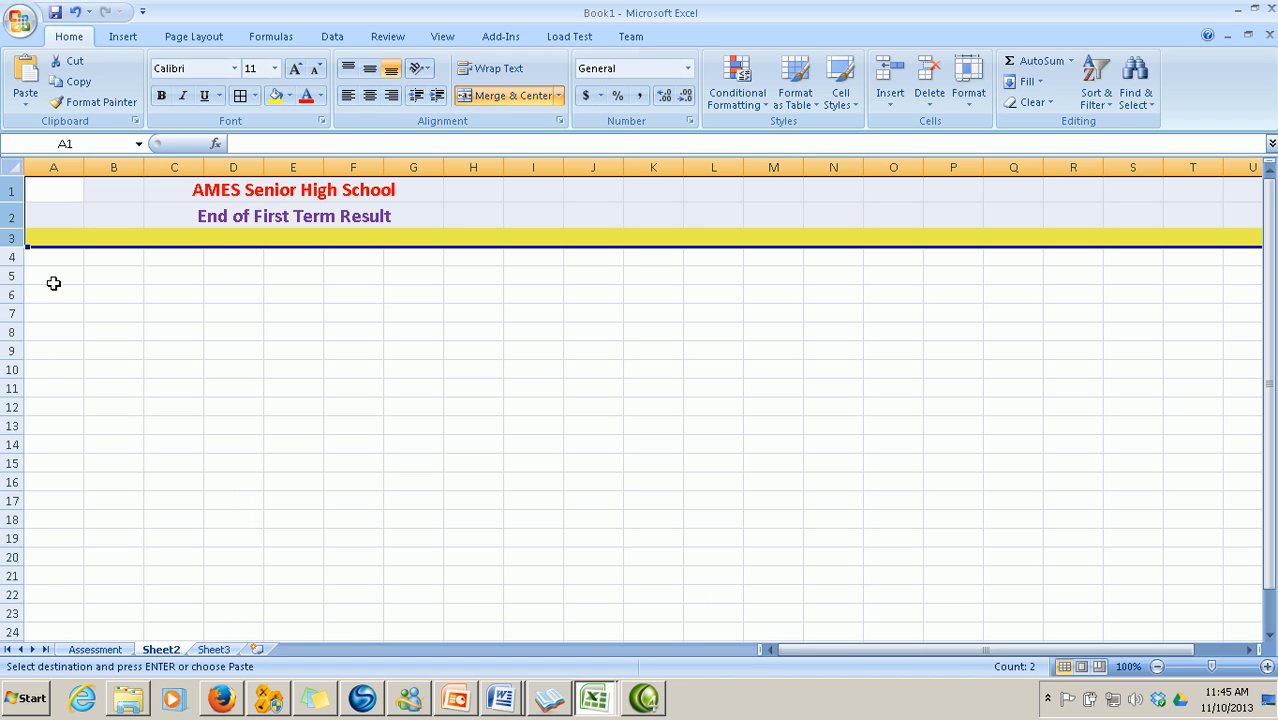
left_click(53, 283)
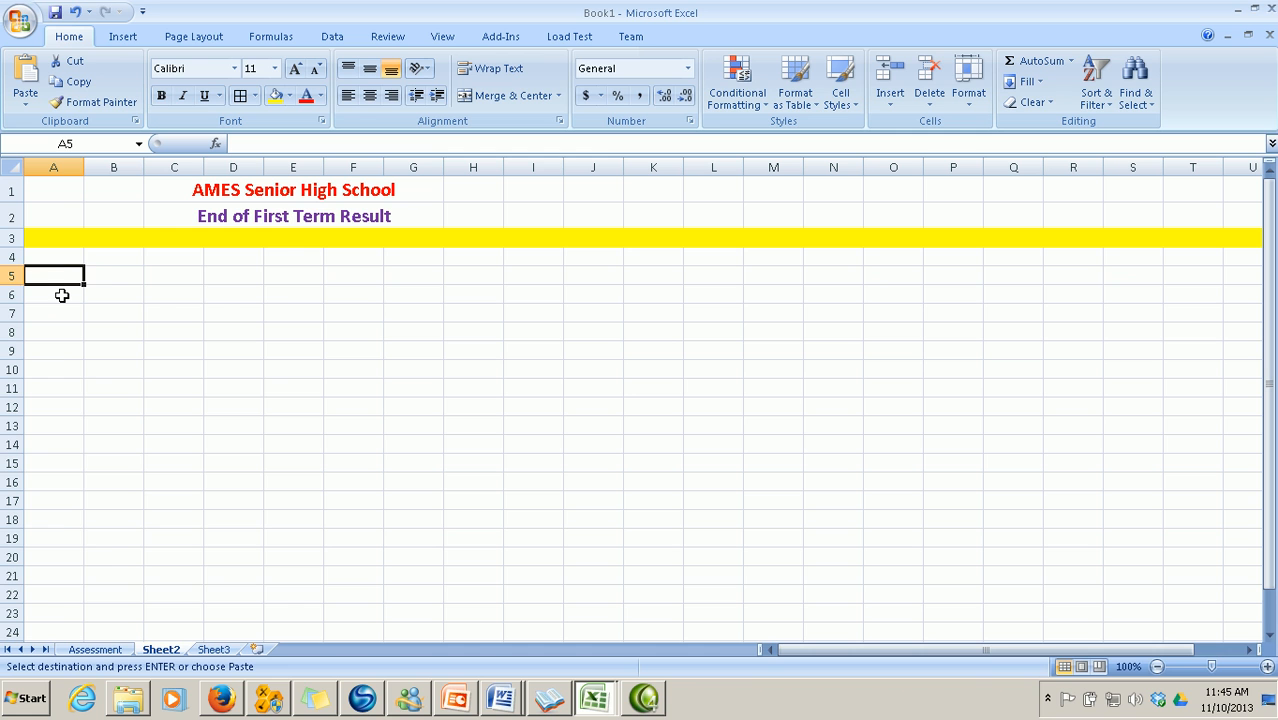
right_click(61, 295)
left_click(118, 349)
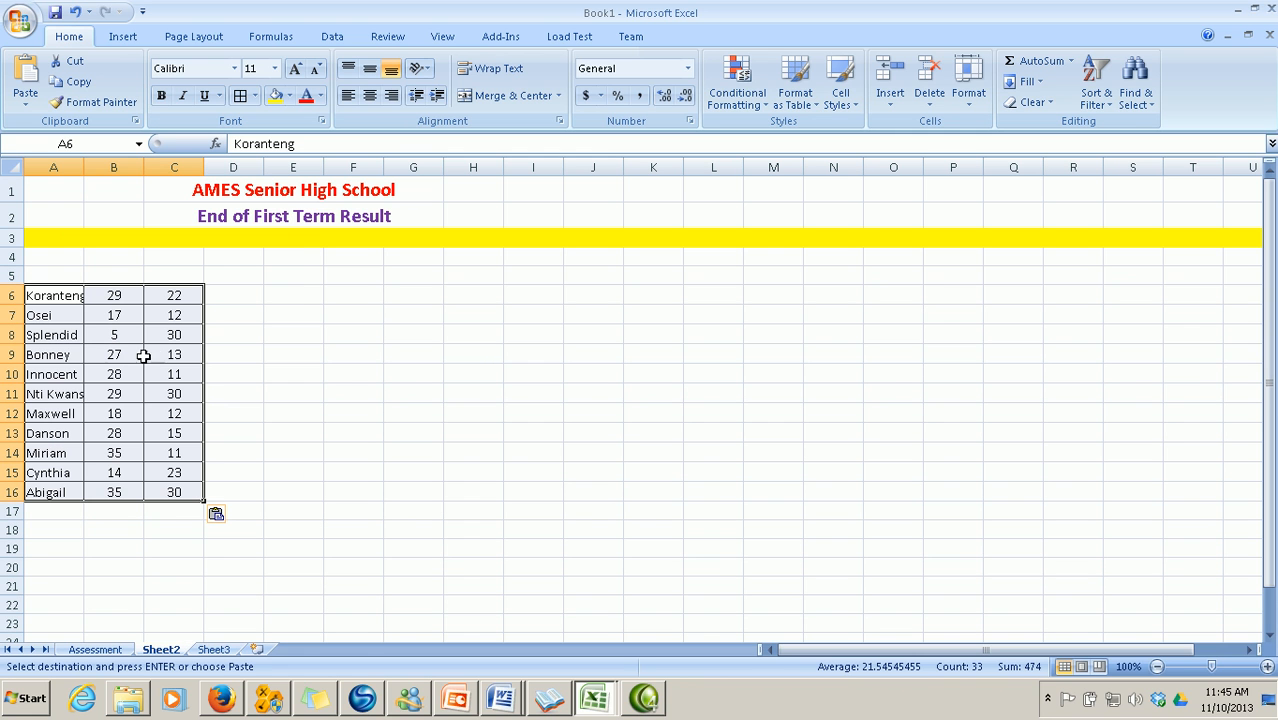
left_click(87, 181)
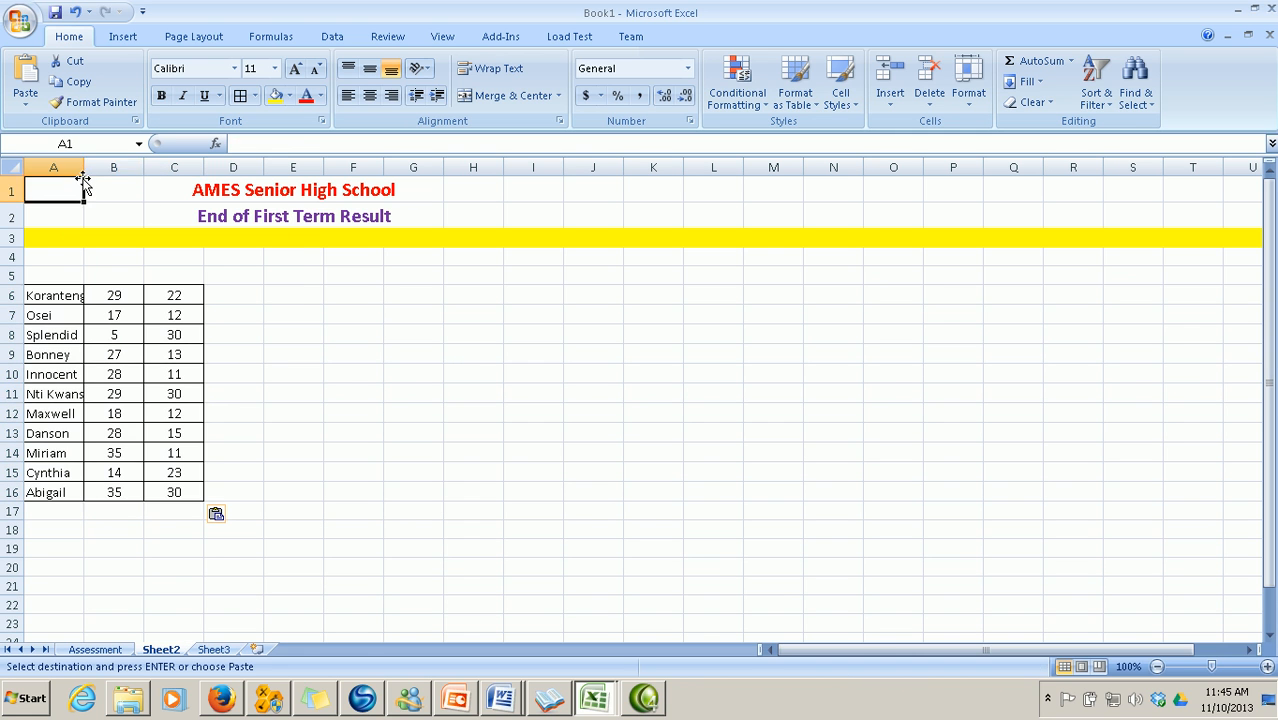
Autofit column A and put a bold size-14 'Name' heading in merged A4:A5
double_click(84, 167)
left_click_drag(71, 256, 100, 280)
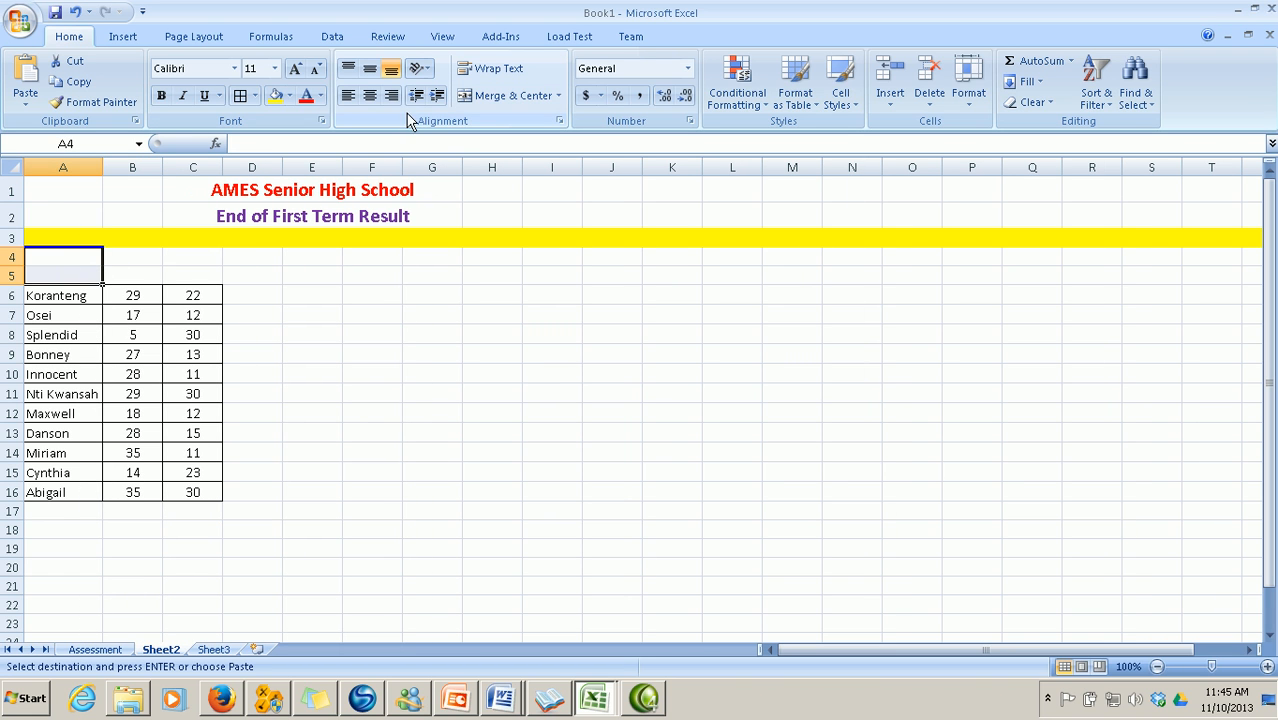
left_click(485, 100)
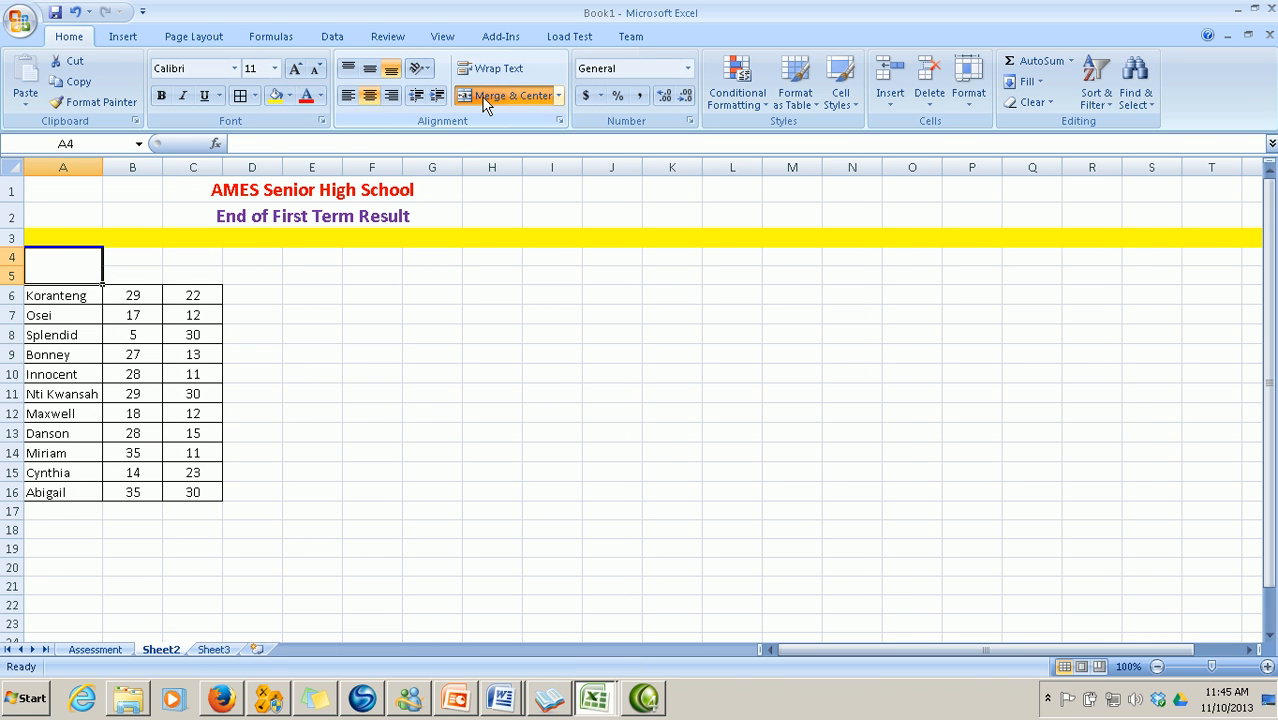
type("Nane")
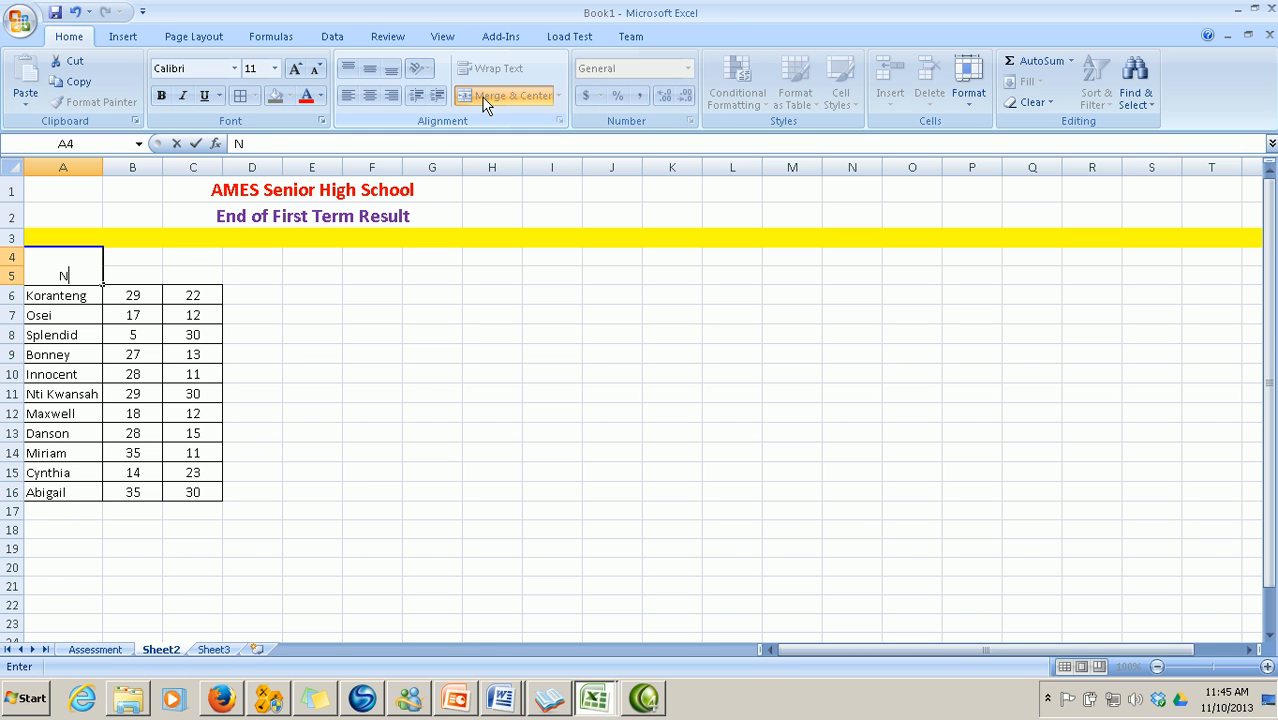
key("BackSpace")
key("BackSpace")
type("me")
left_click(432, 354)
left_click(73, 270)
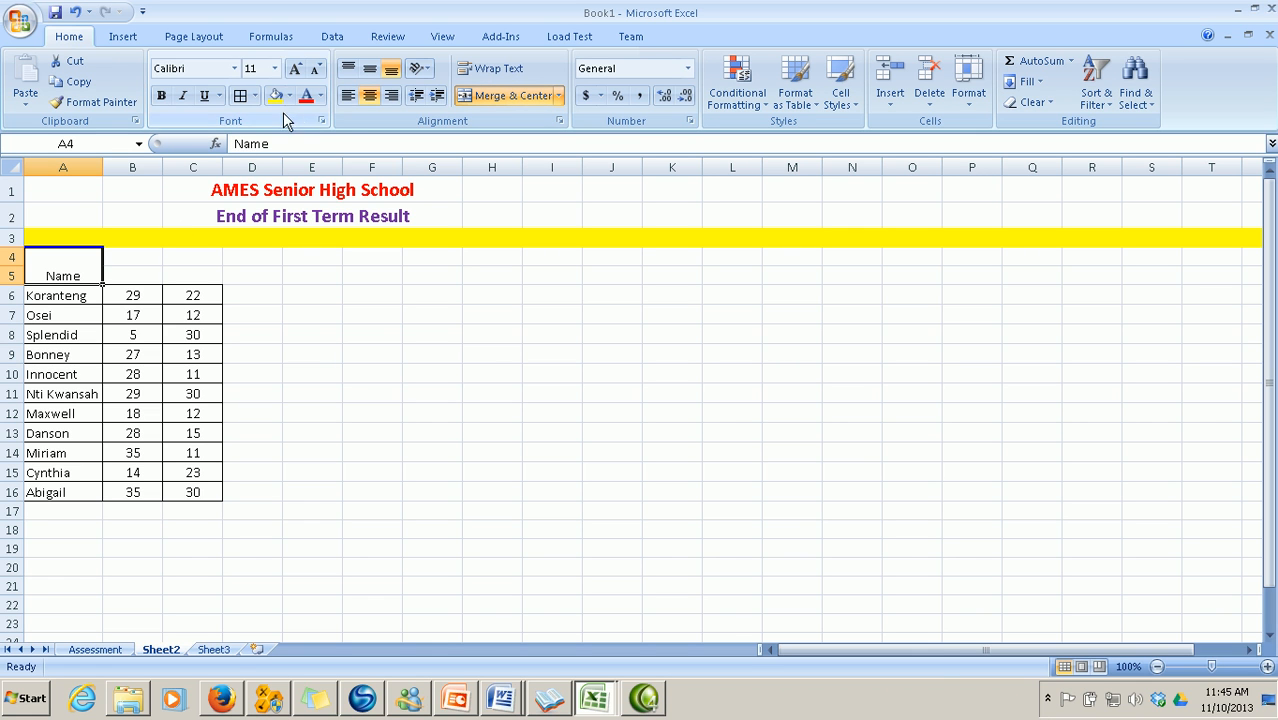
left_click(161, 96)
left_click(274, 68)
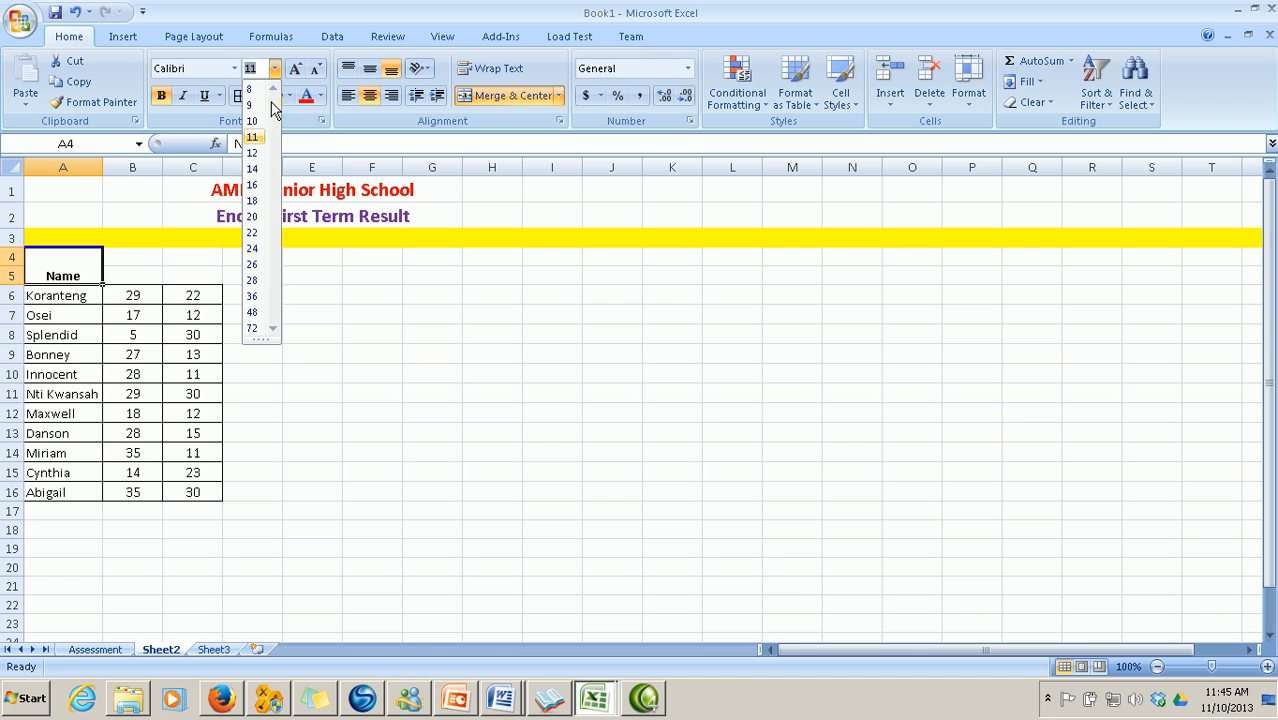
left_click(254, 168)
left_click(304, 337)
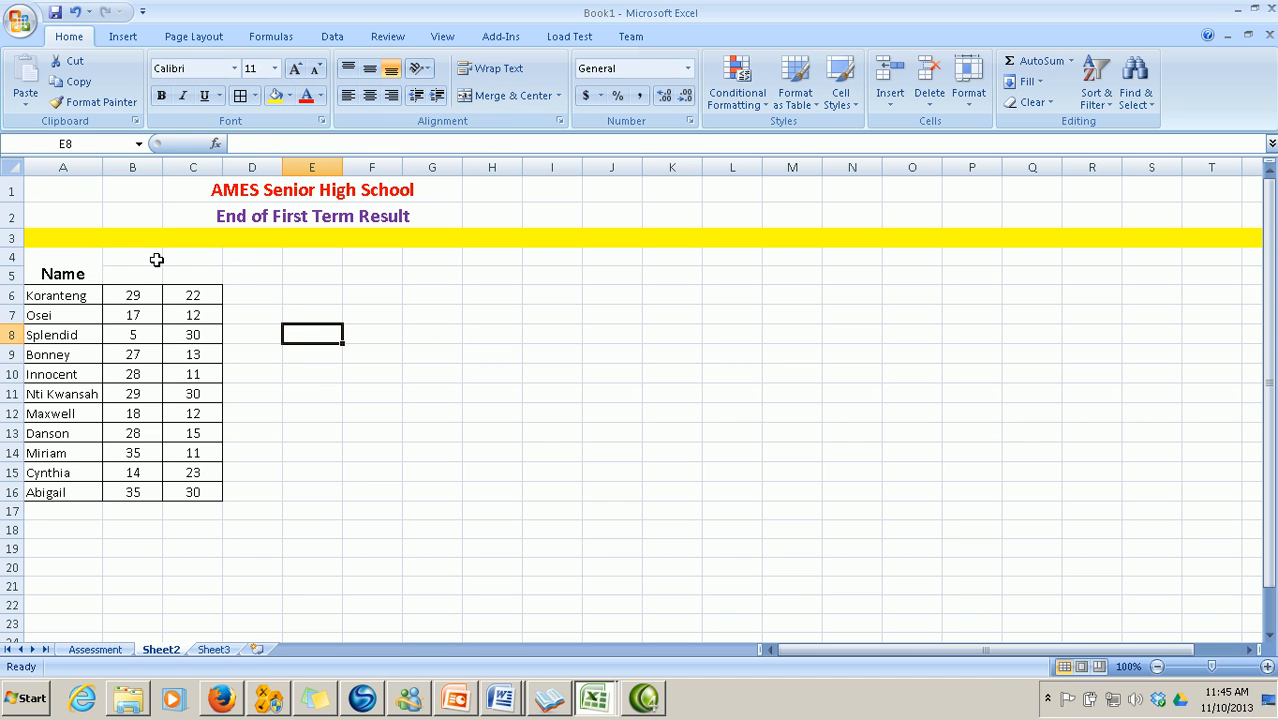
Merge B4:C4 with the heading 'Assessment', start B5's entry, then return to the Assessment sheet
left_click_drag(143, 256, 186, 254)
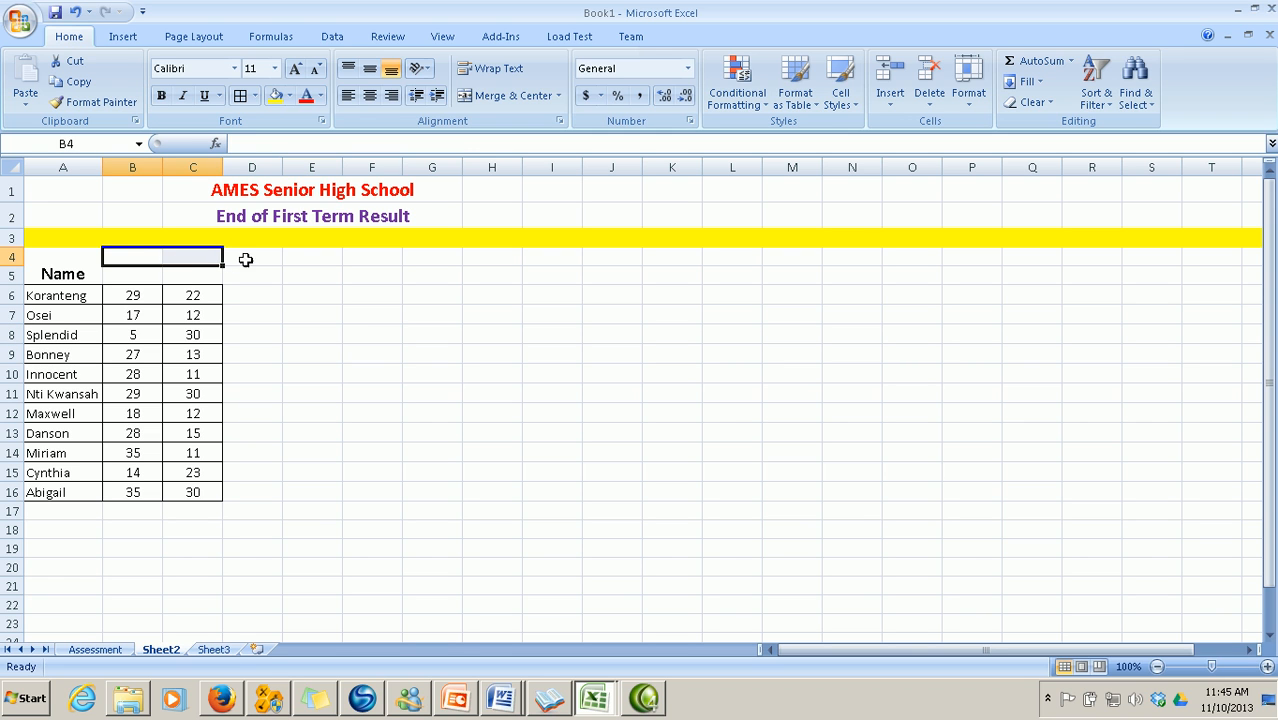
left_click(504, 99)
type("A")
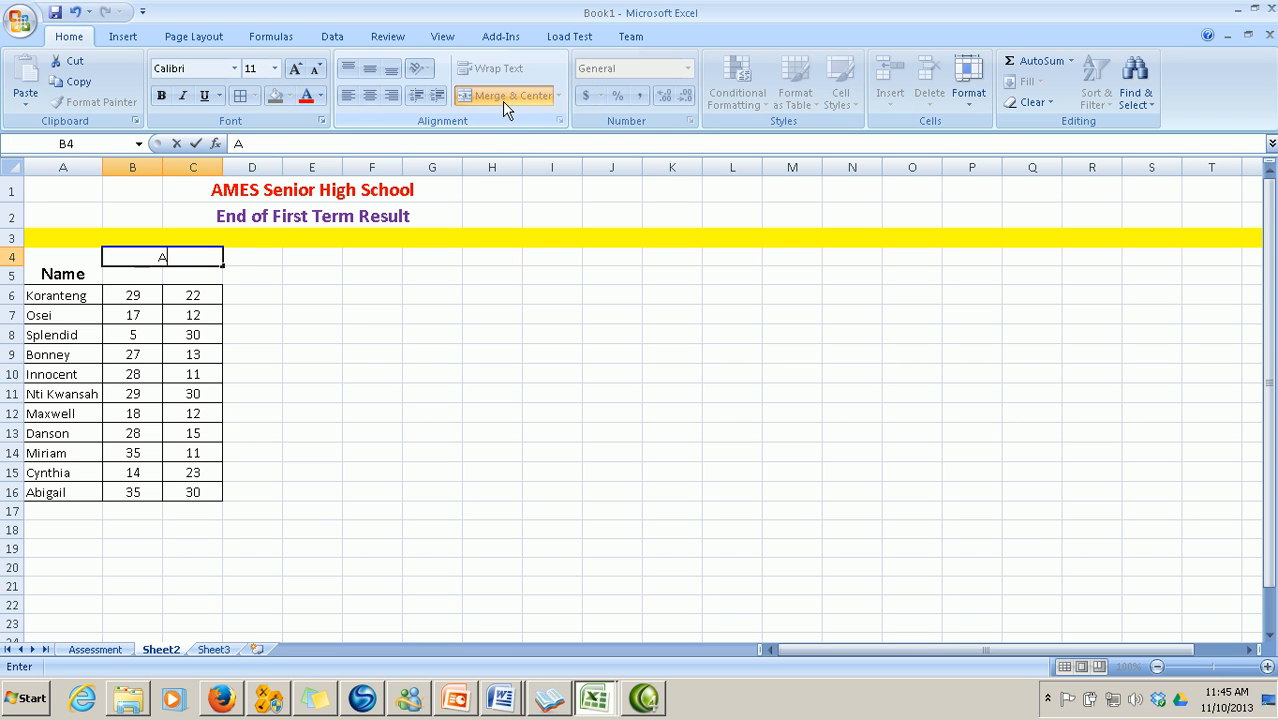
type("ssessment")
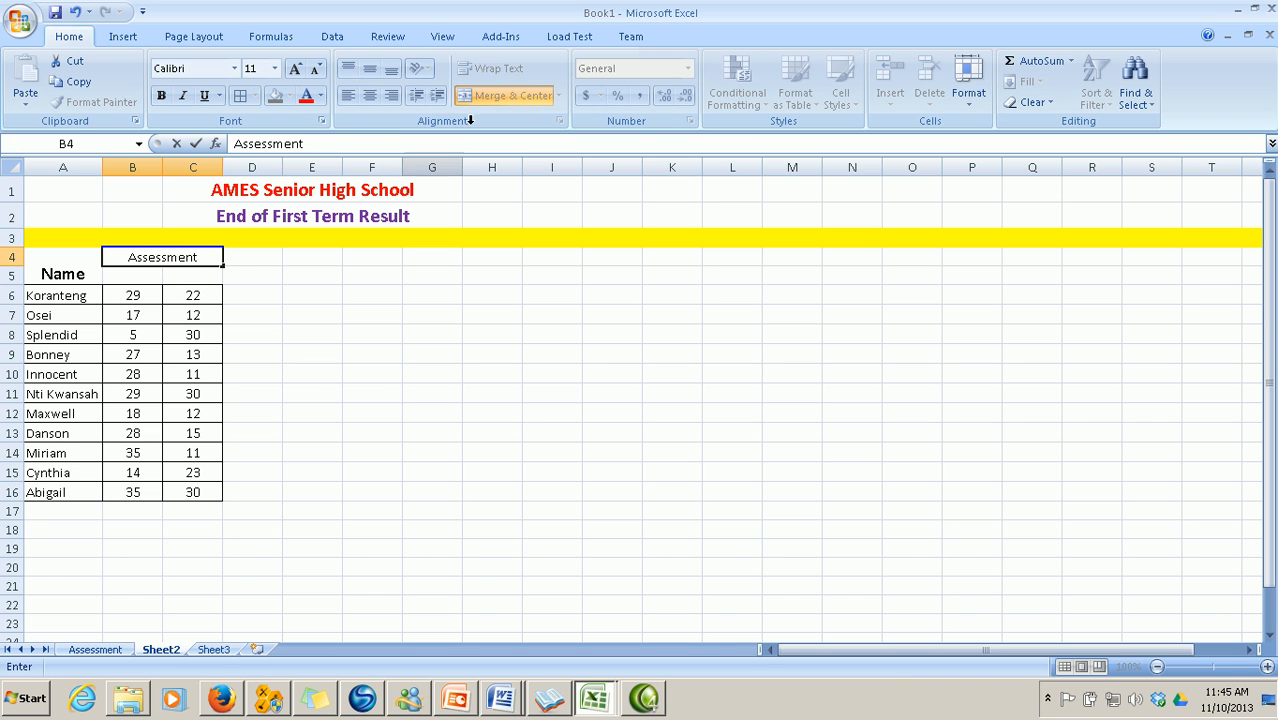
left_click(370, 352)
left_click(129, 276)
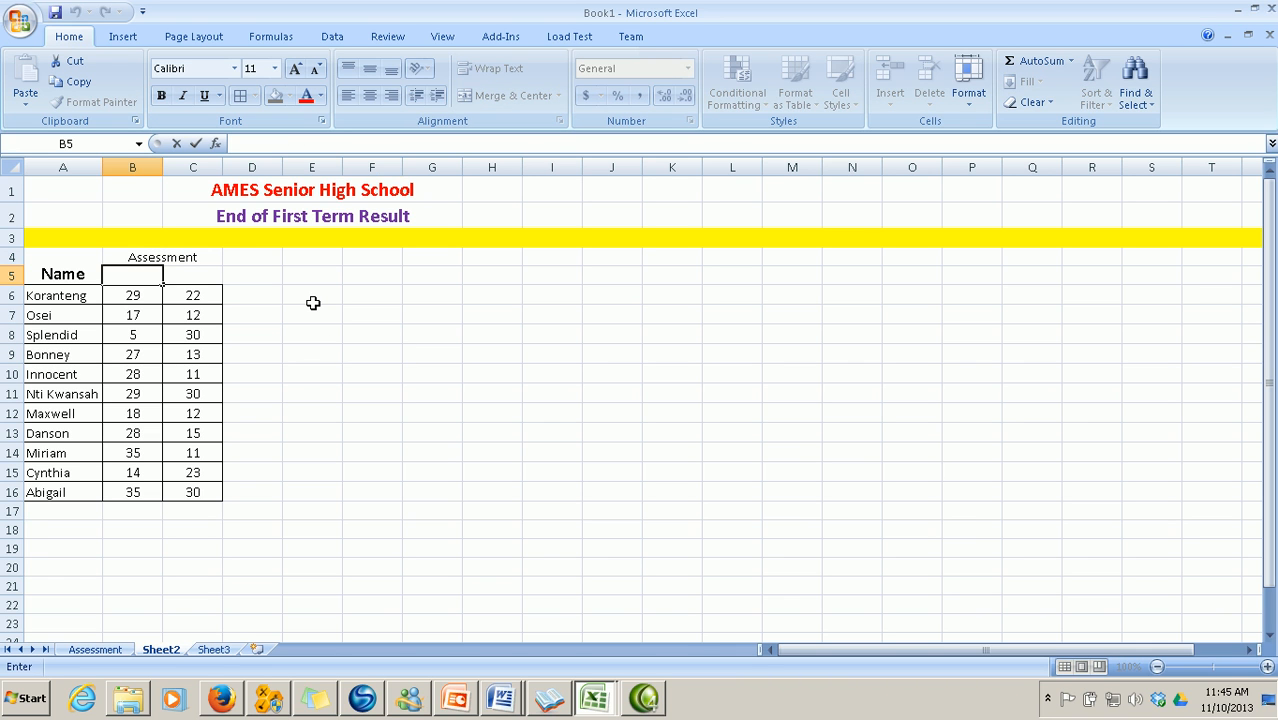
type("/")
left_click(108, 651)
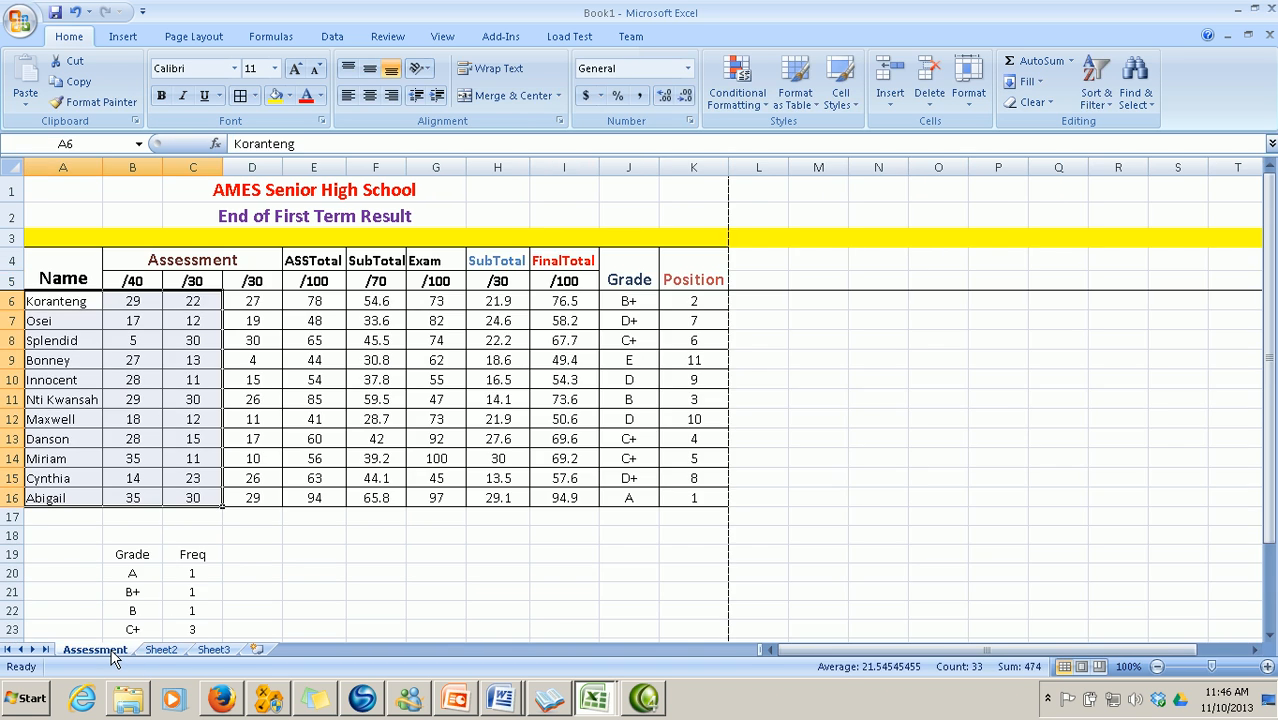
Enter a bold, centred /40 maximum mark in Sheet2's B5
left_click(161, 650)
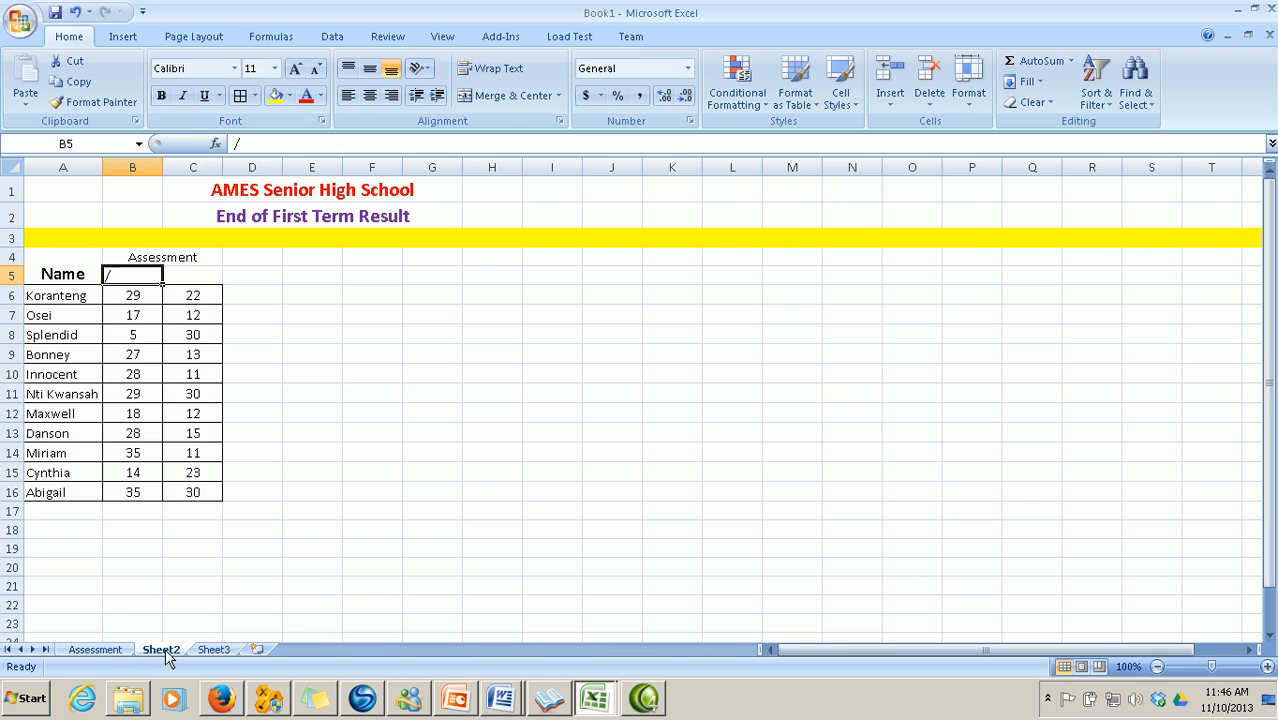
type("40")
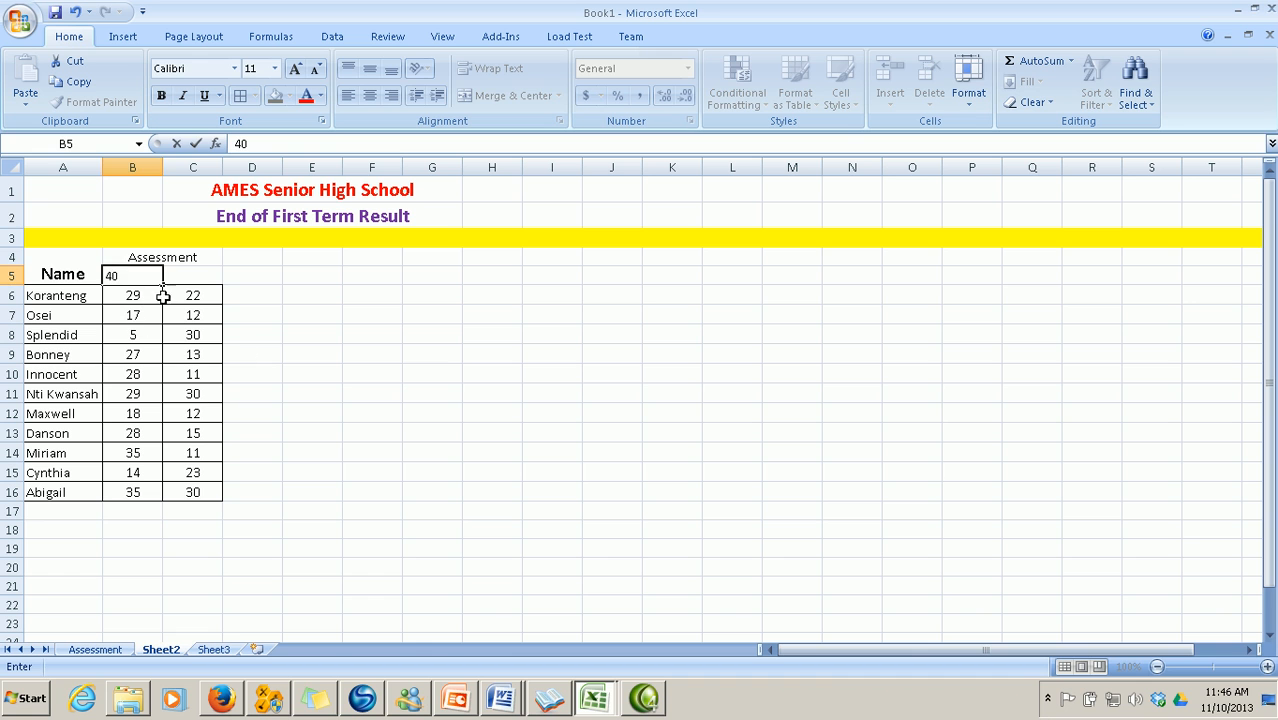
left_click(372, 450)
double_click(153, 276)
key("Home")
type("/")
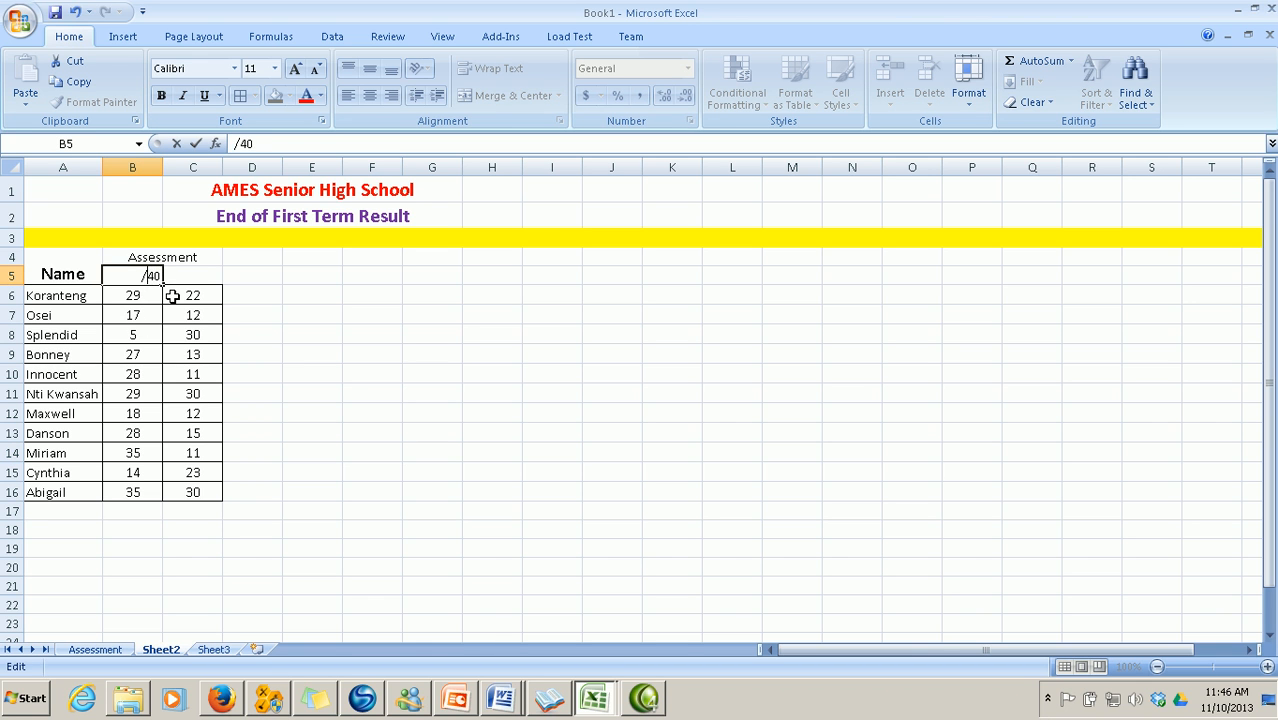
left_click(355, 392)
left_click(119, 277)
left_click(161, 95)
left_click(369, 95)
Enter a maximum in C5 and copy B5's bold centred formatting onto it
left_click(196, 279)
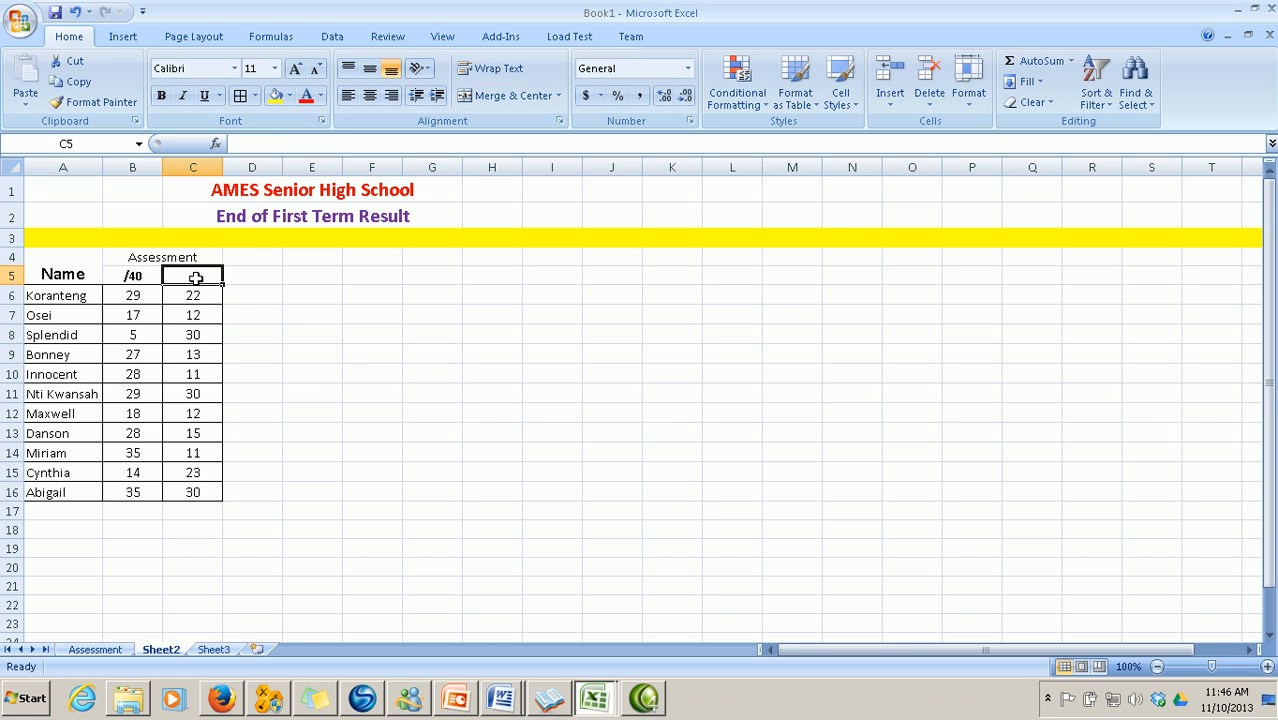
double_click(196, 279)
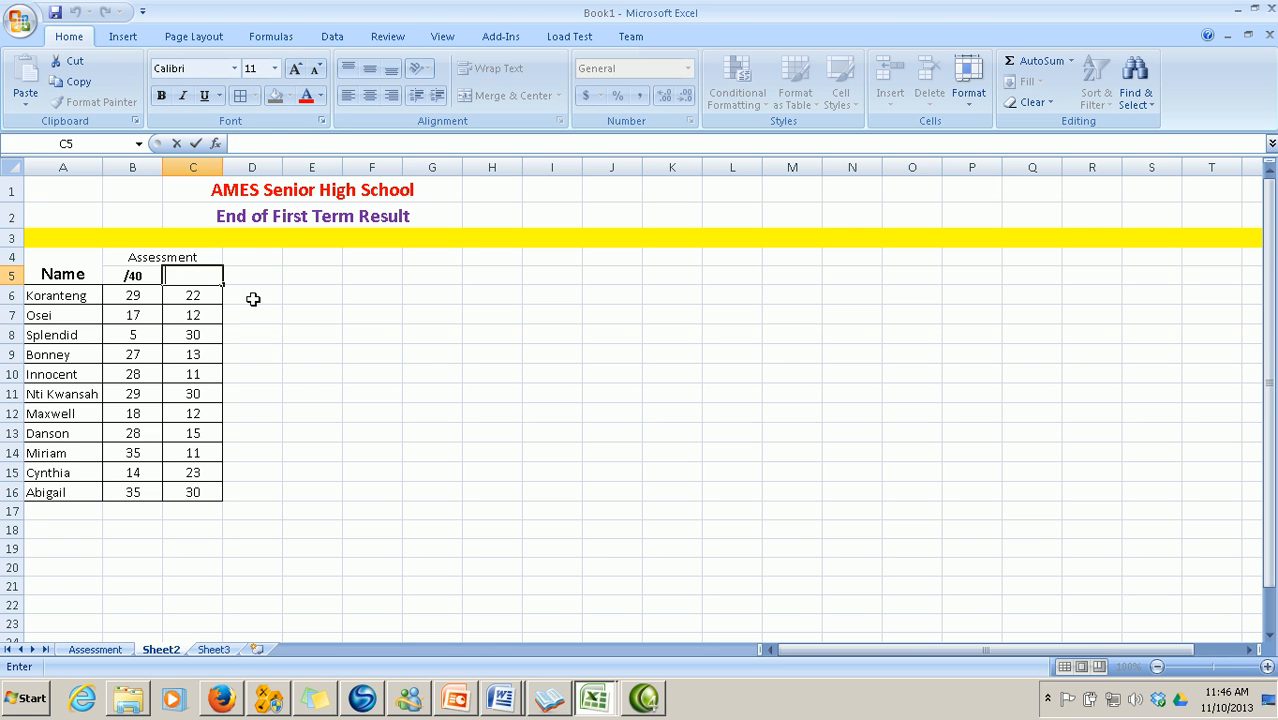
type("/70")
left_click(373, 424)
left_click(137, 277)
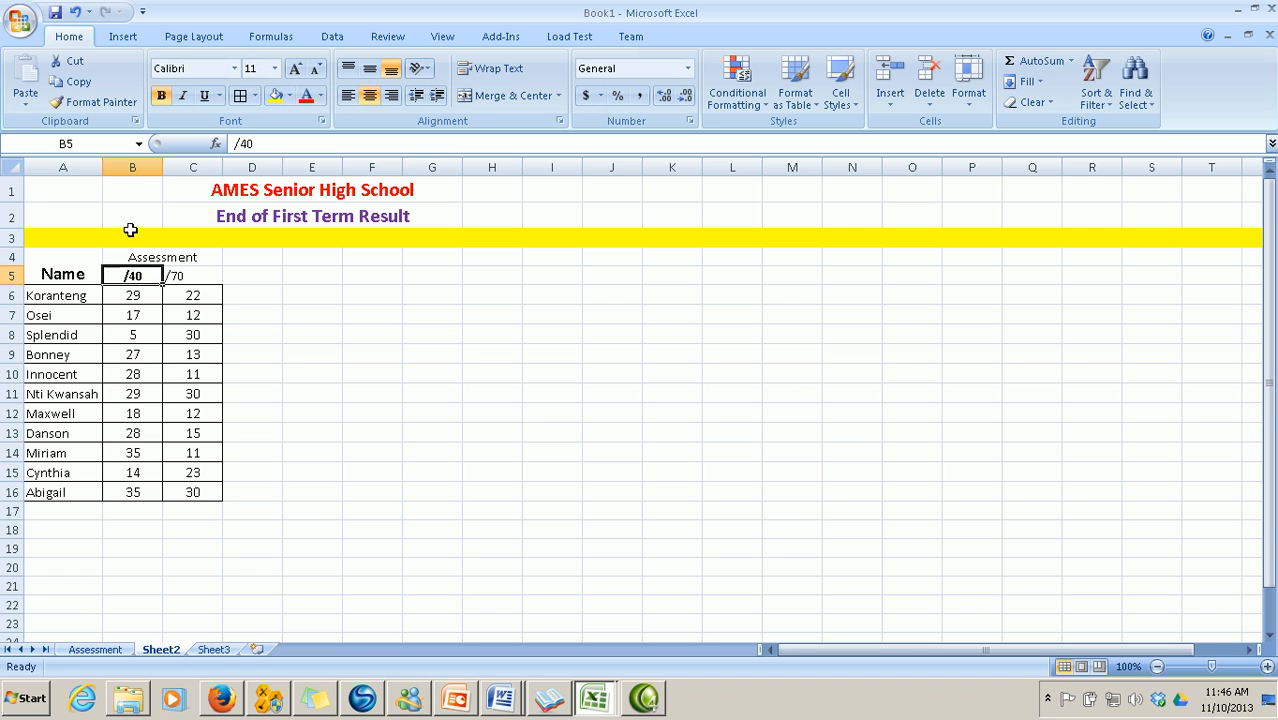
left_click(92, 103)
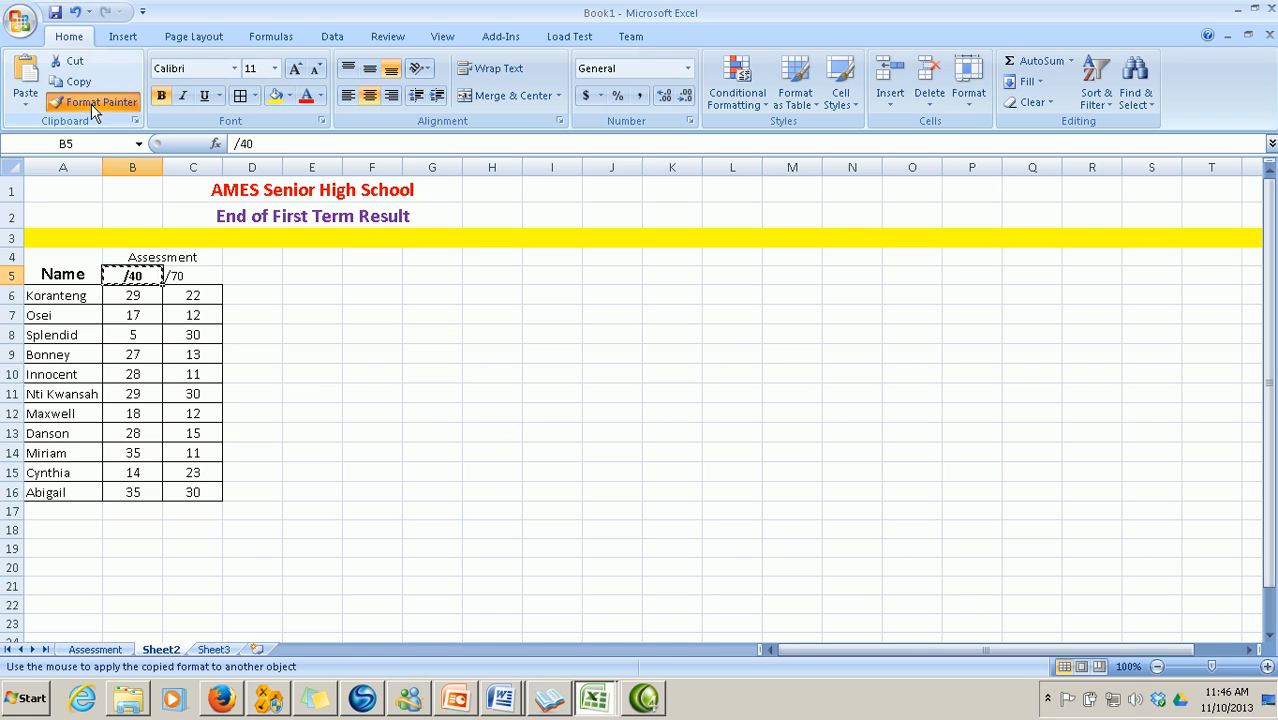
left_click(180, 276)
left_click(307, 334)
Add the SubTotal heading in D4 and compare with the Assessment sheet's headings
left_click(262, 261)
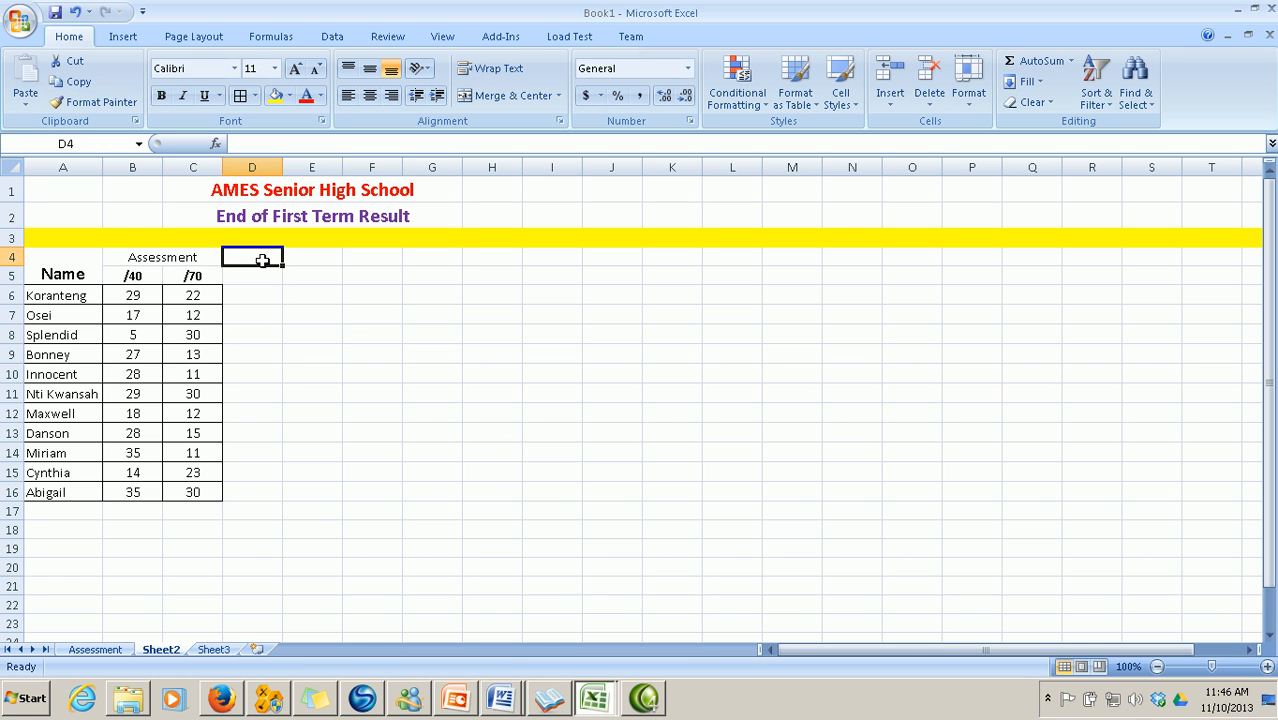
type("SubTotal")
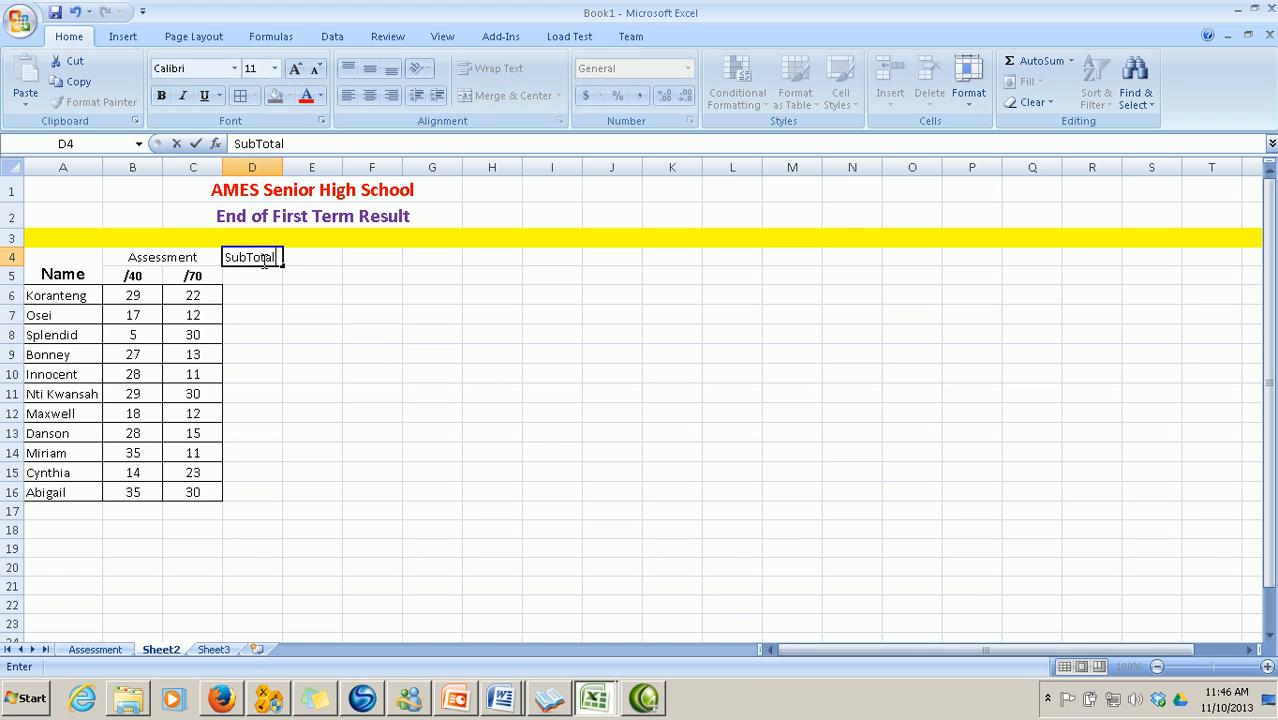
left_click(379, 350)
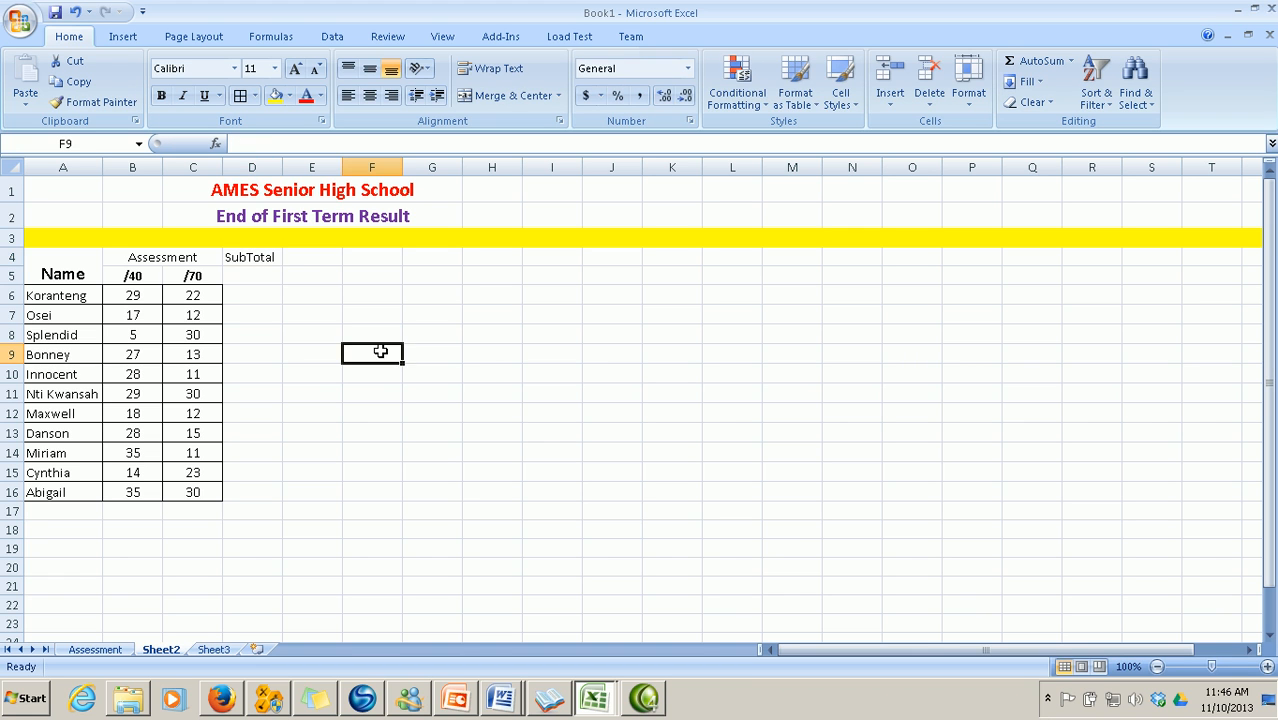
double_click(262, 277)
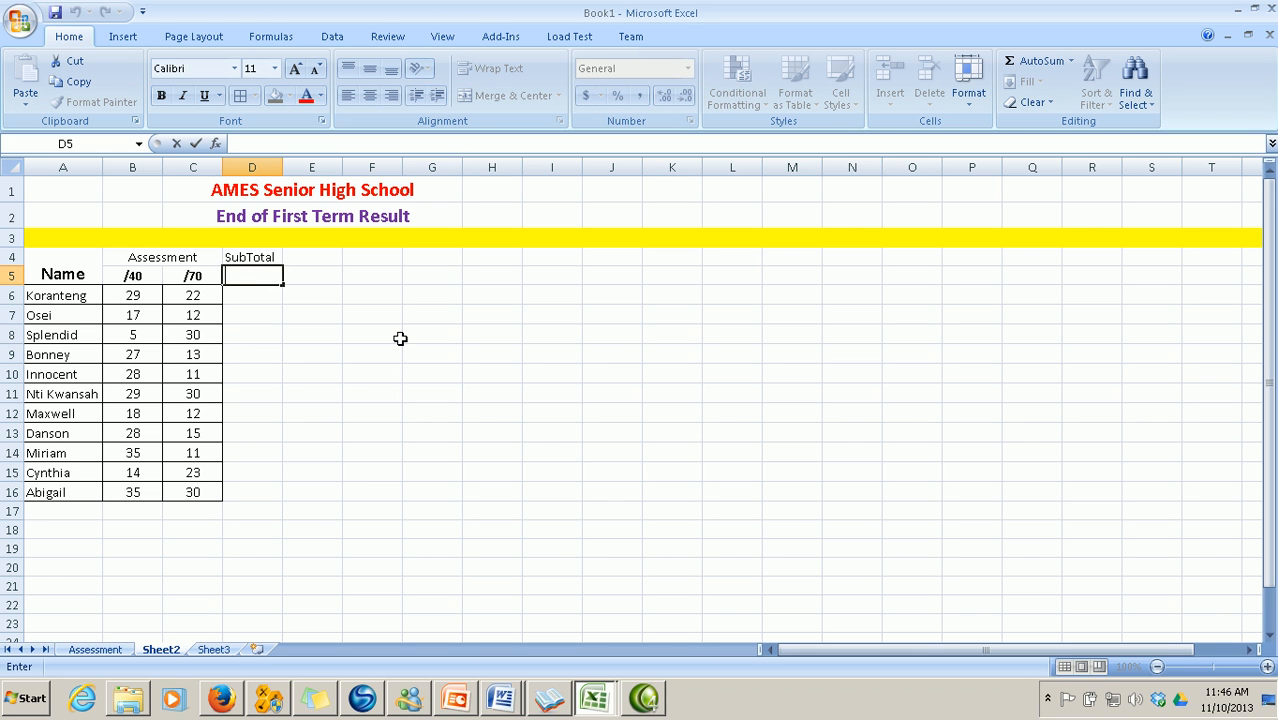
left_click(98, 638)
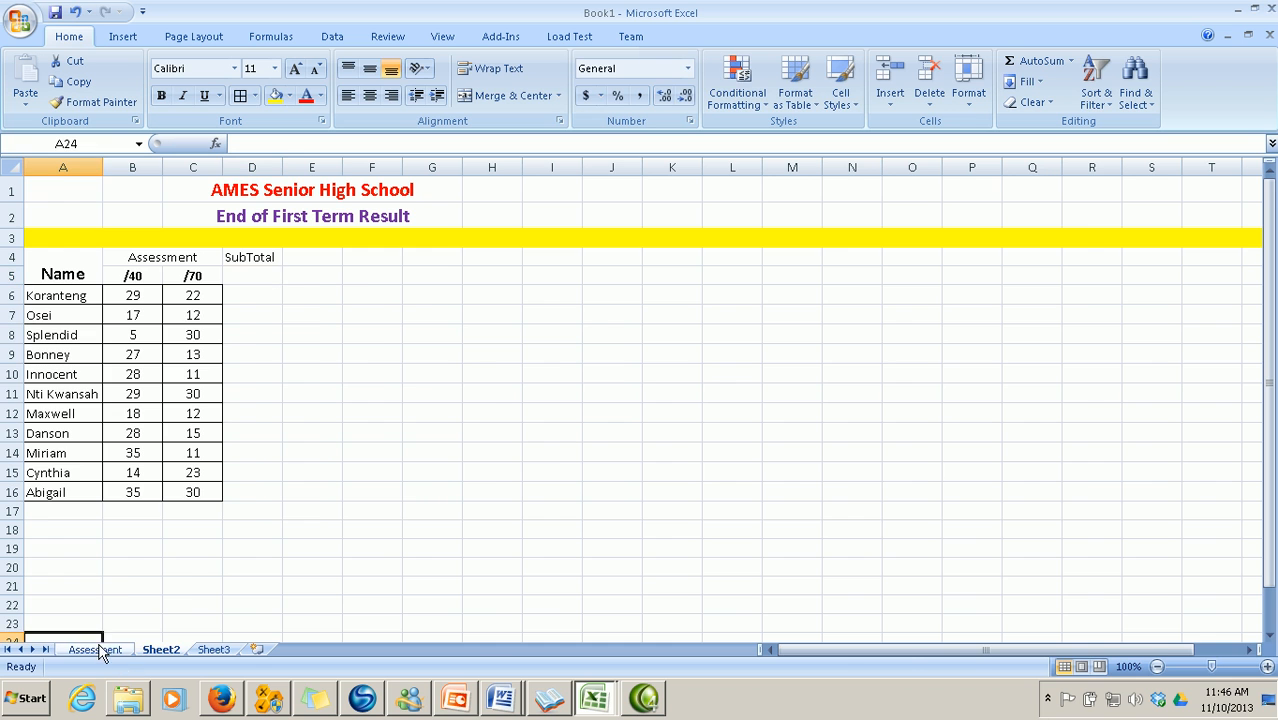
left_click(96, 648)
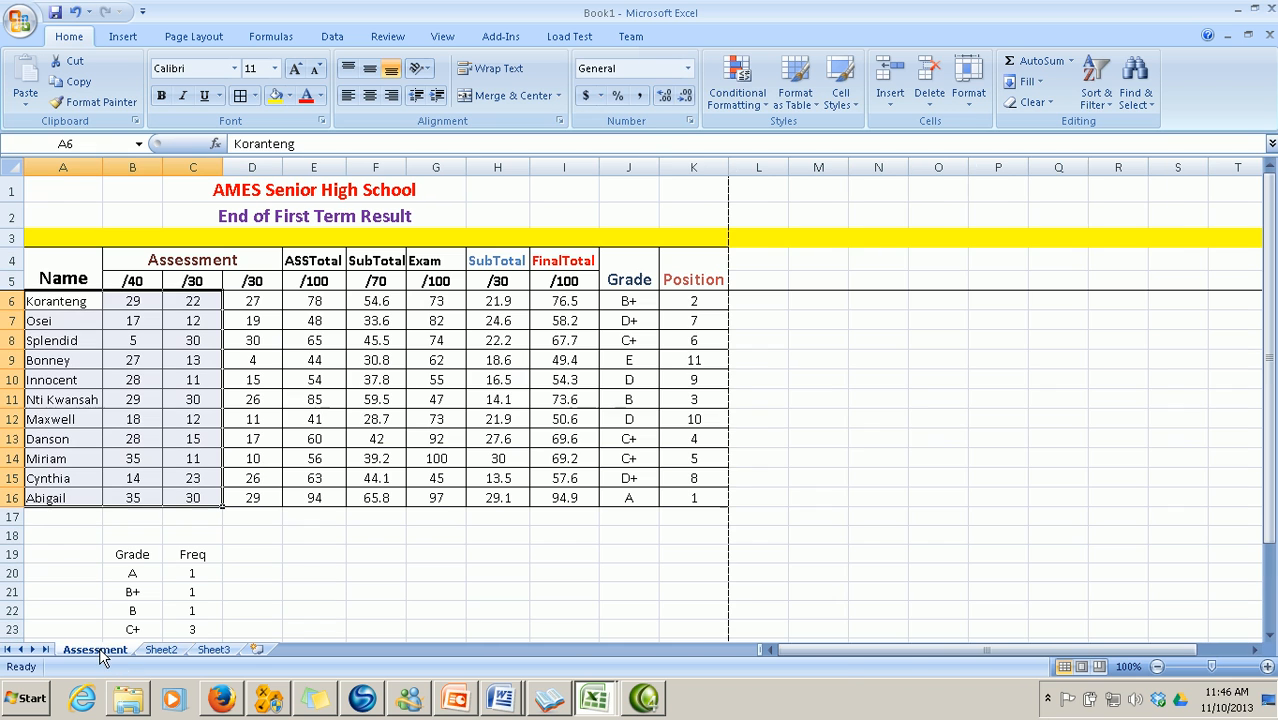
left_click(162, 650)
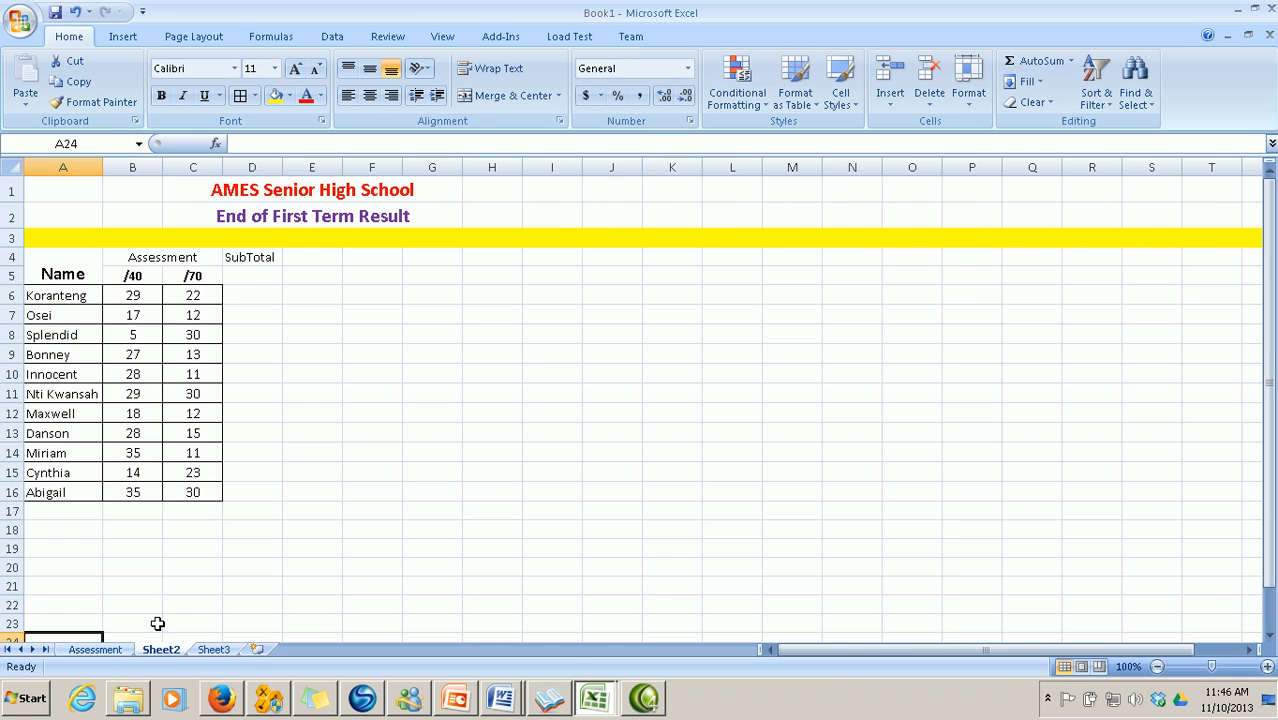
Correct C5 to /30 and enter a bold /70 in D5
left_click(193, 278)
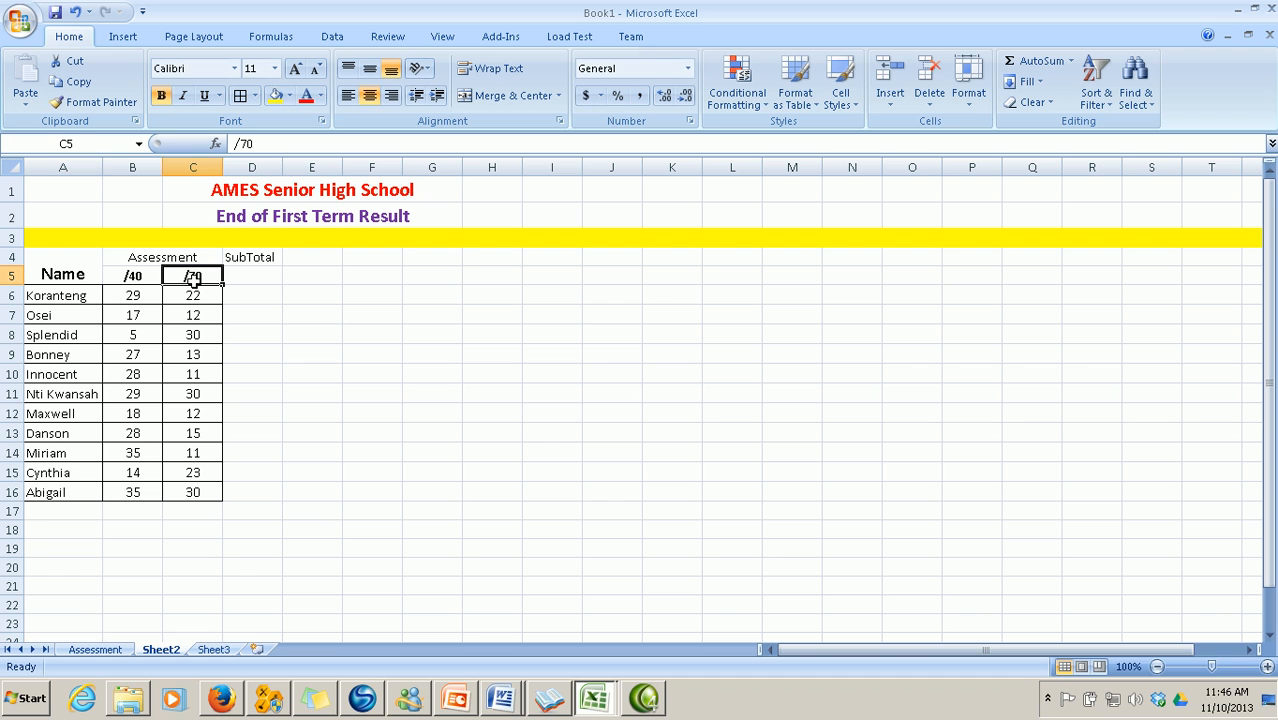
left_click(272, 144)
key("BackSpace")
key("BackSpace")
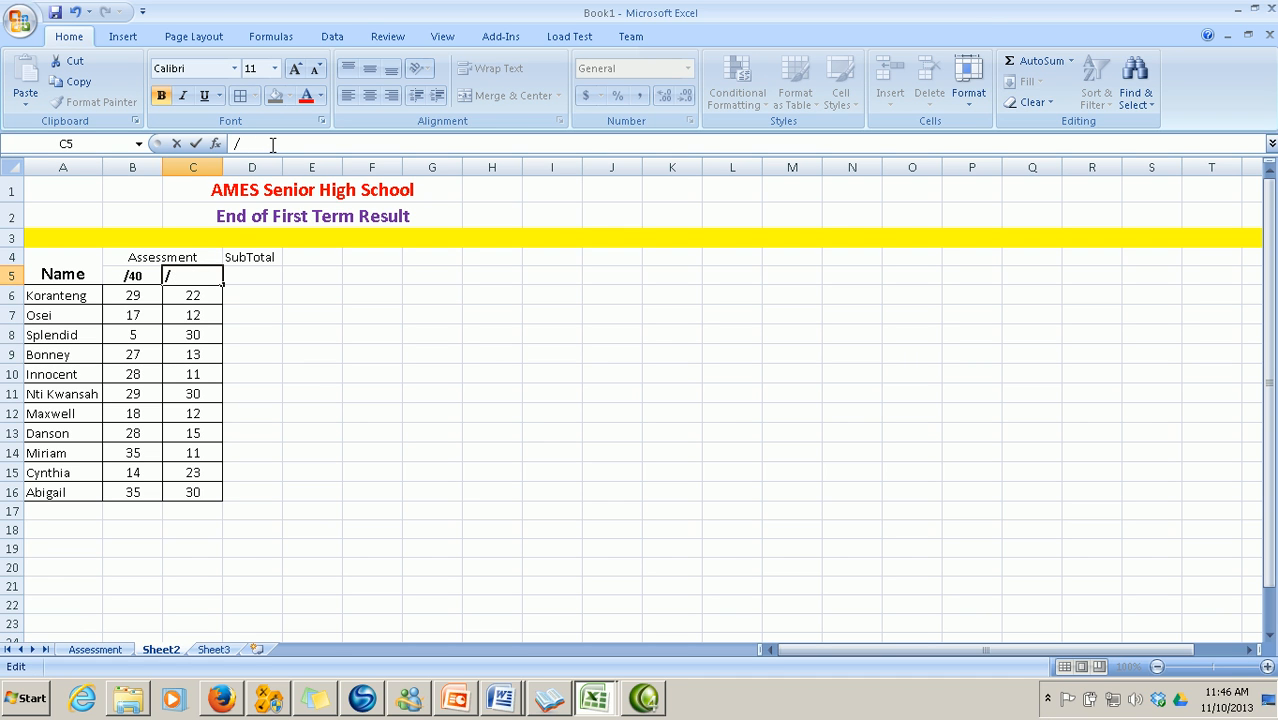
left_click(251, 277)
type("/")
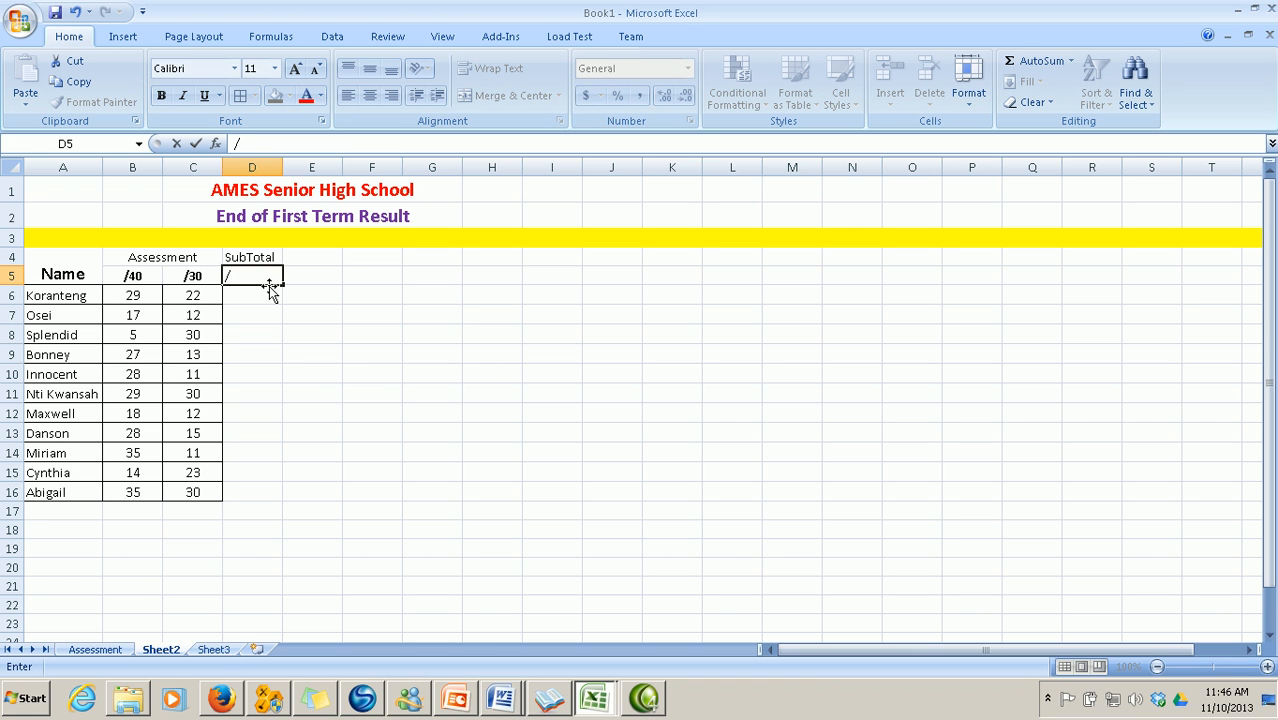
type("70")
key("Tab")
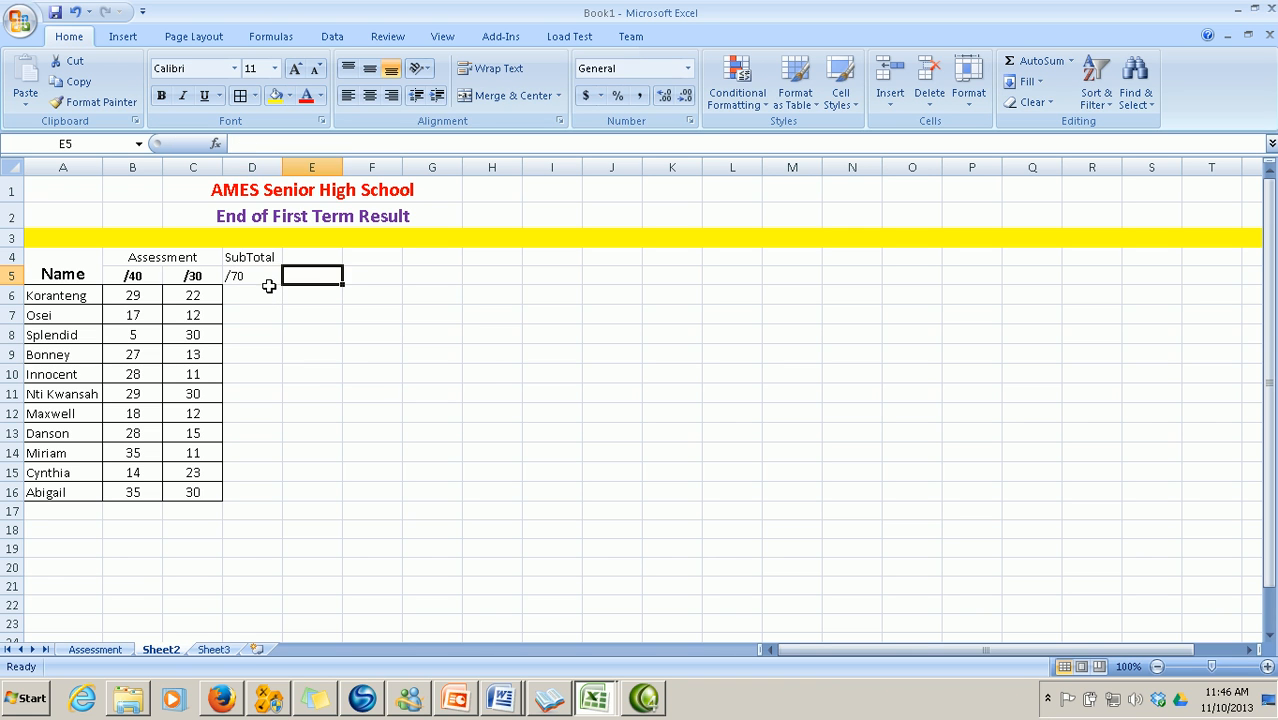
left_click(187, 276)
left_click(96, 102)
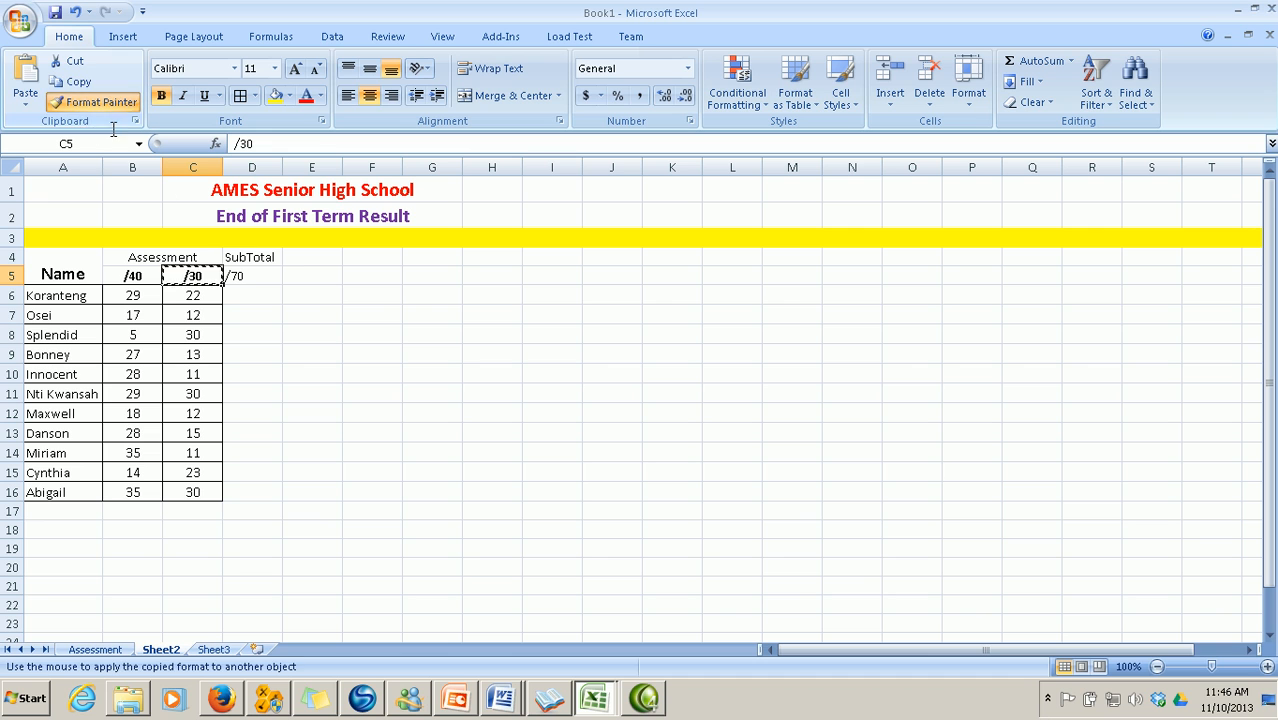
left_click(251, 277)
left_click(322, 300)
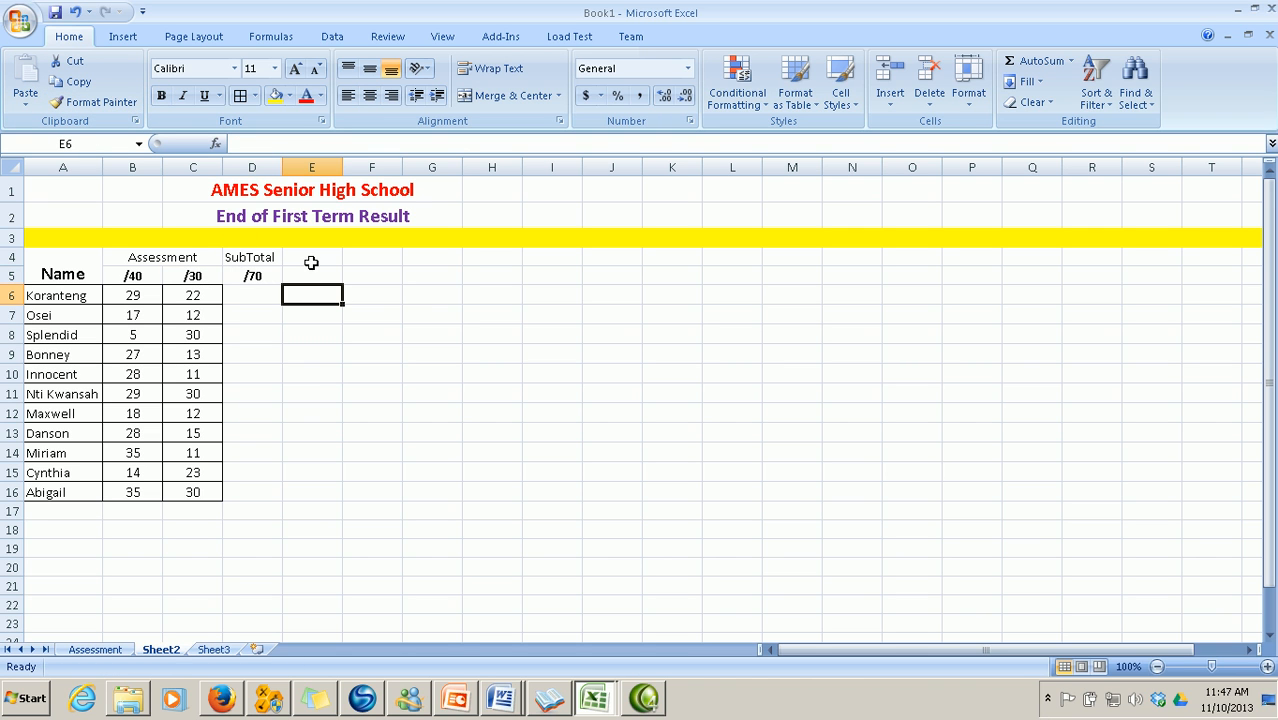
Add the Exams heading in E4 with /30 beneath it in E5
left_click(313, 258)
type("E")
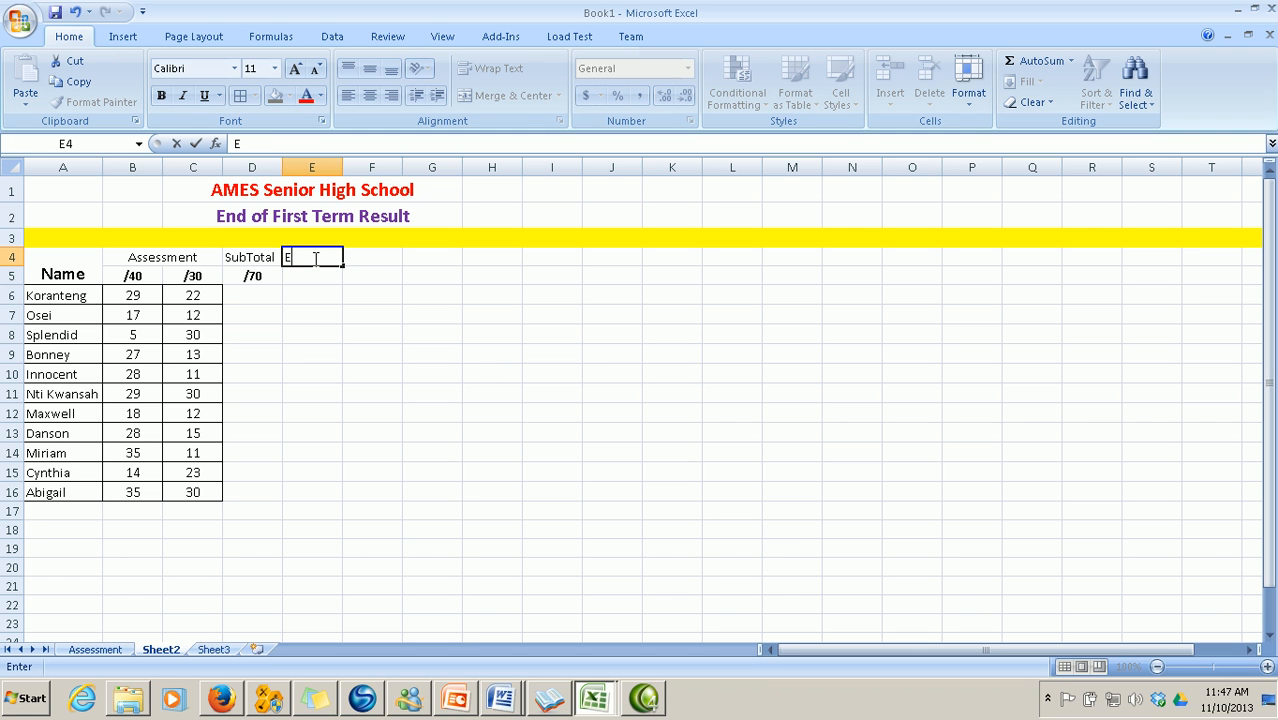
type("xams")
left_click(320, 276)
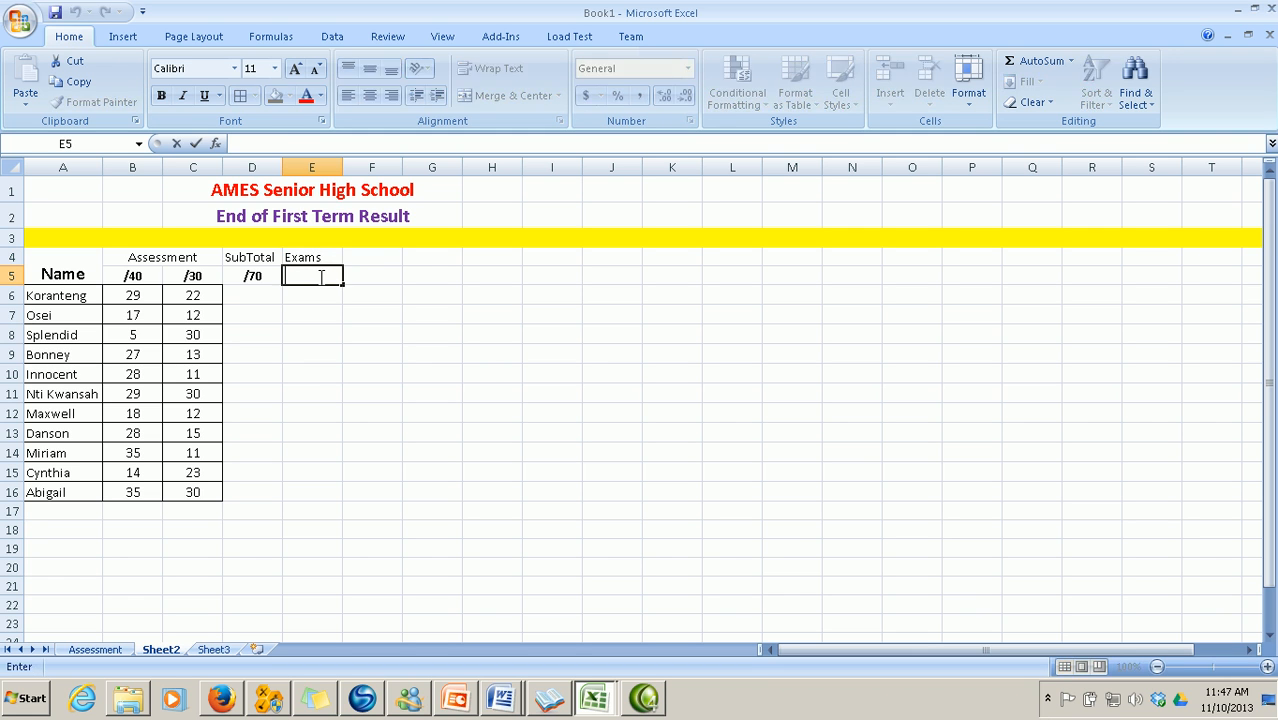
type("/")
left_click(392, 316)
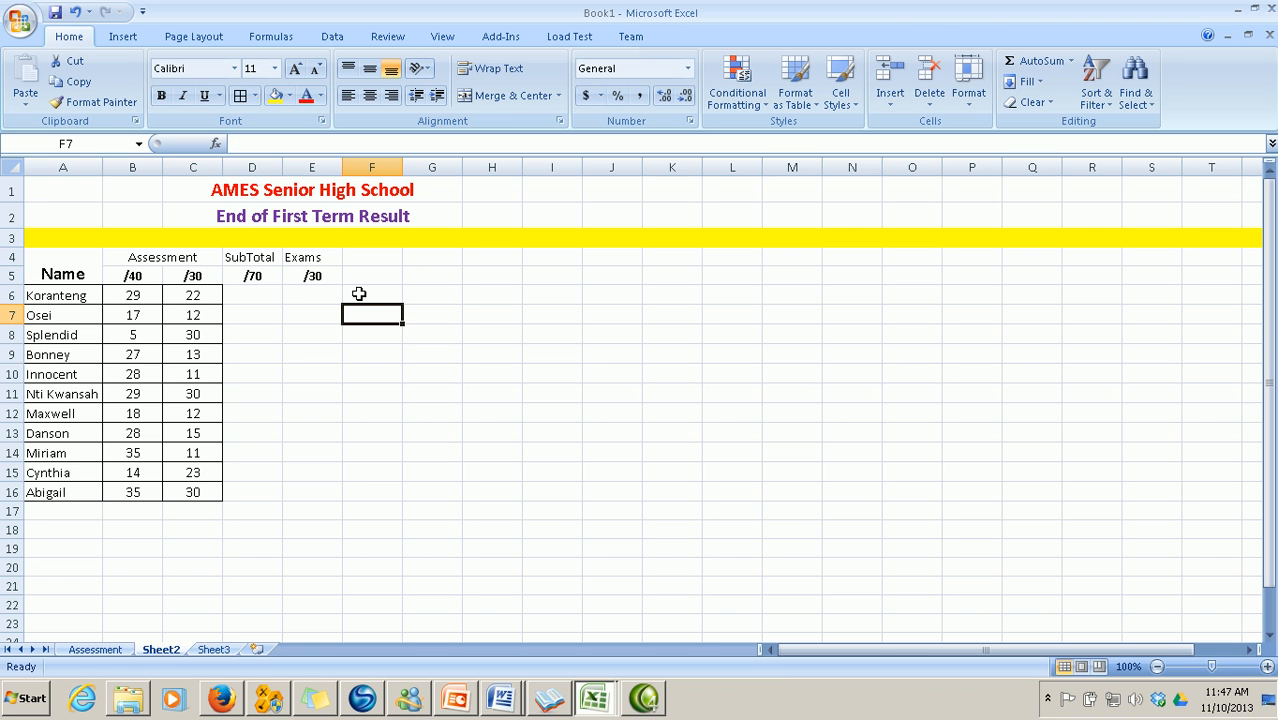
left_click(92, 650)
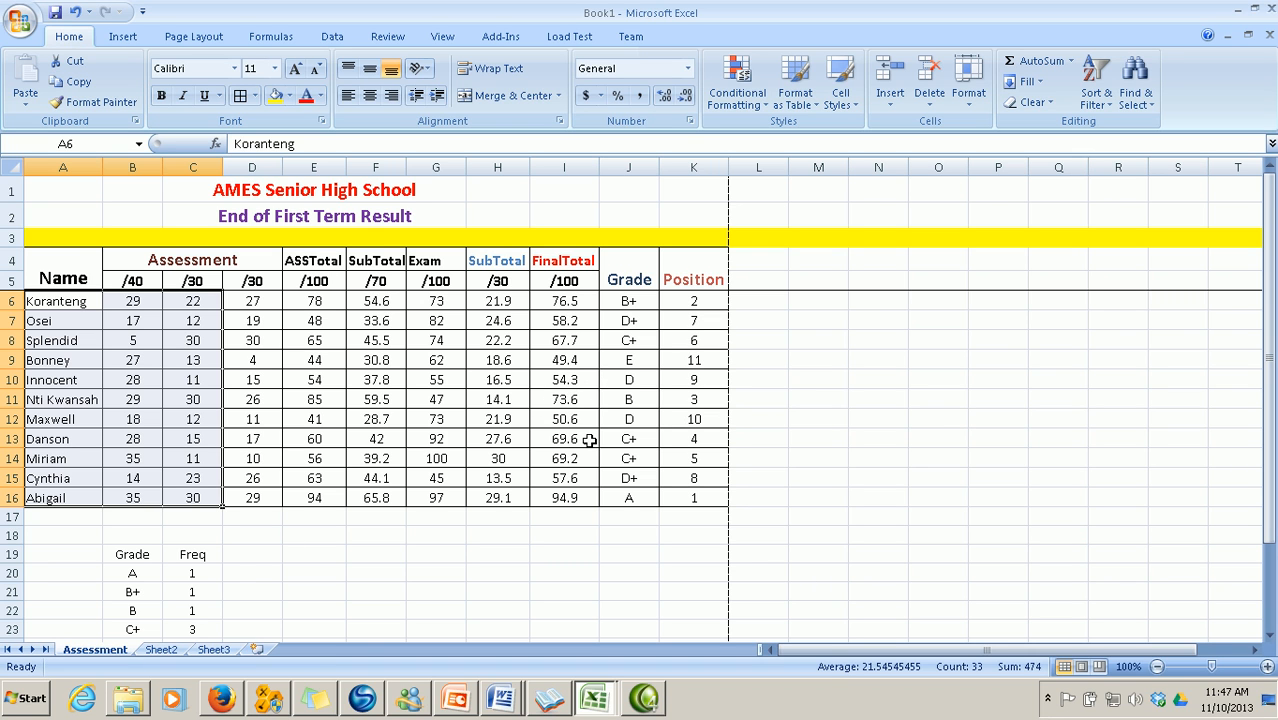
left_click(162, 650)
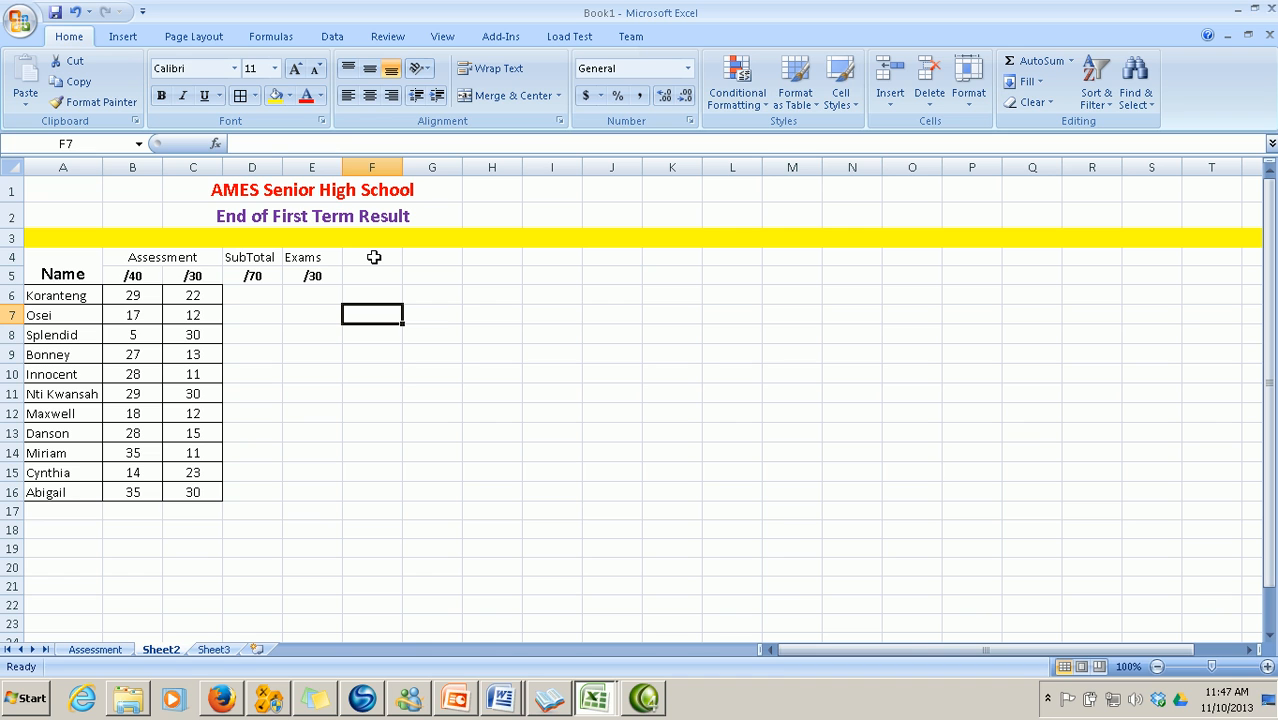
Add a FinalTotal heading in F4, widen column F, and a merged Grade heading in G4:G5
left_click(373, 257)
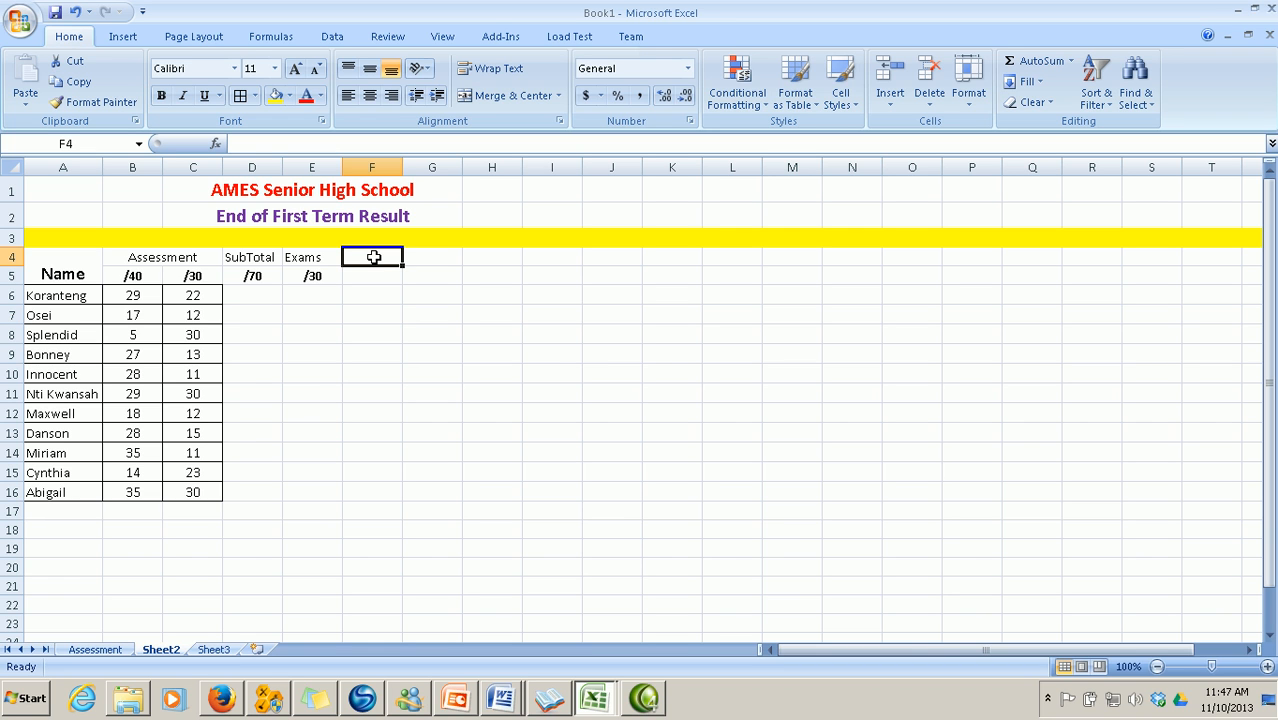
type("Fina")
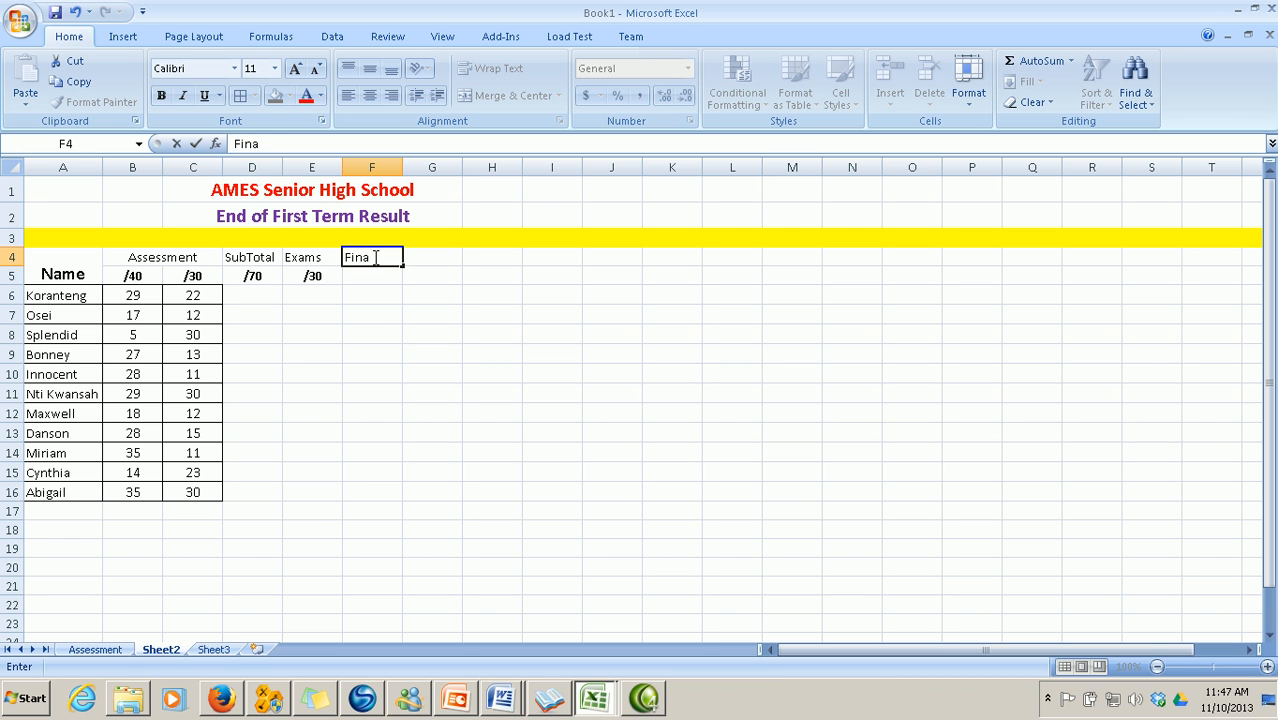
type("lTotal")
left_click(433, 330)
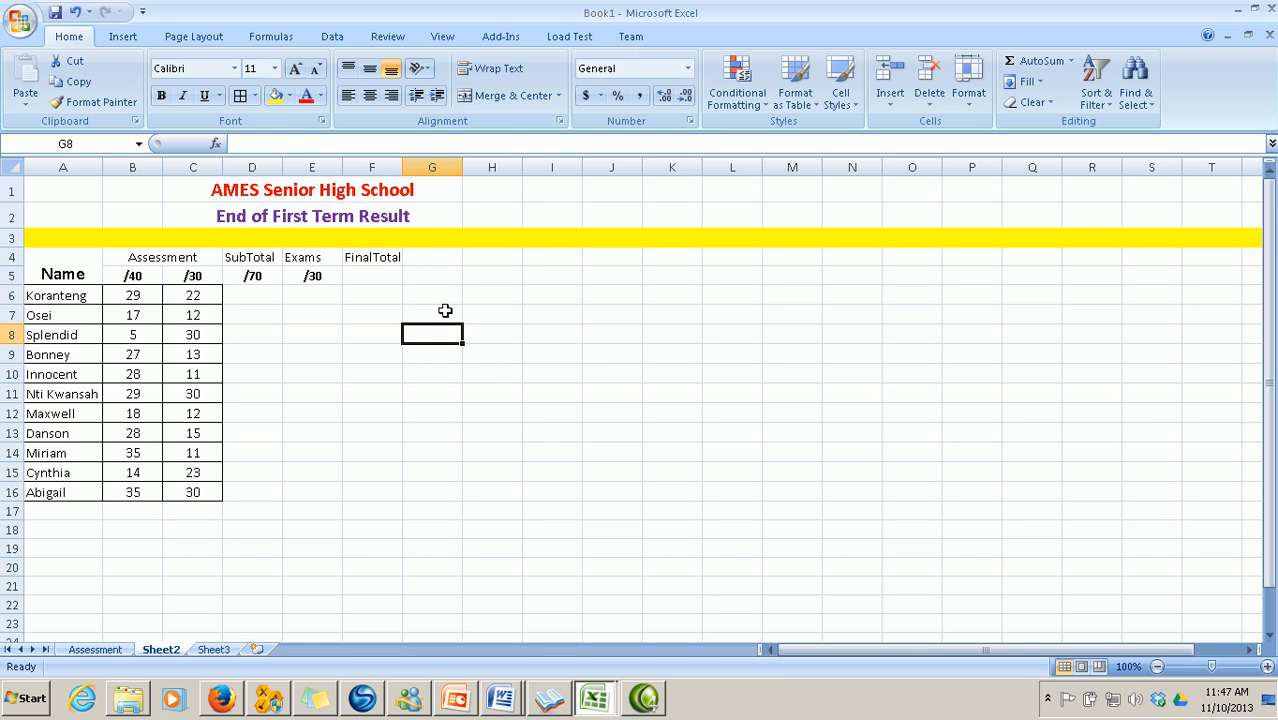
double_click(403, 167)
left_click_drag(442, 256, 444, 276)
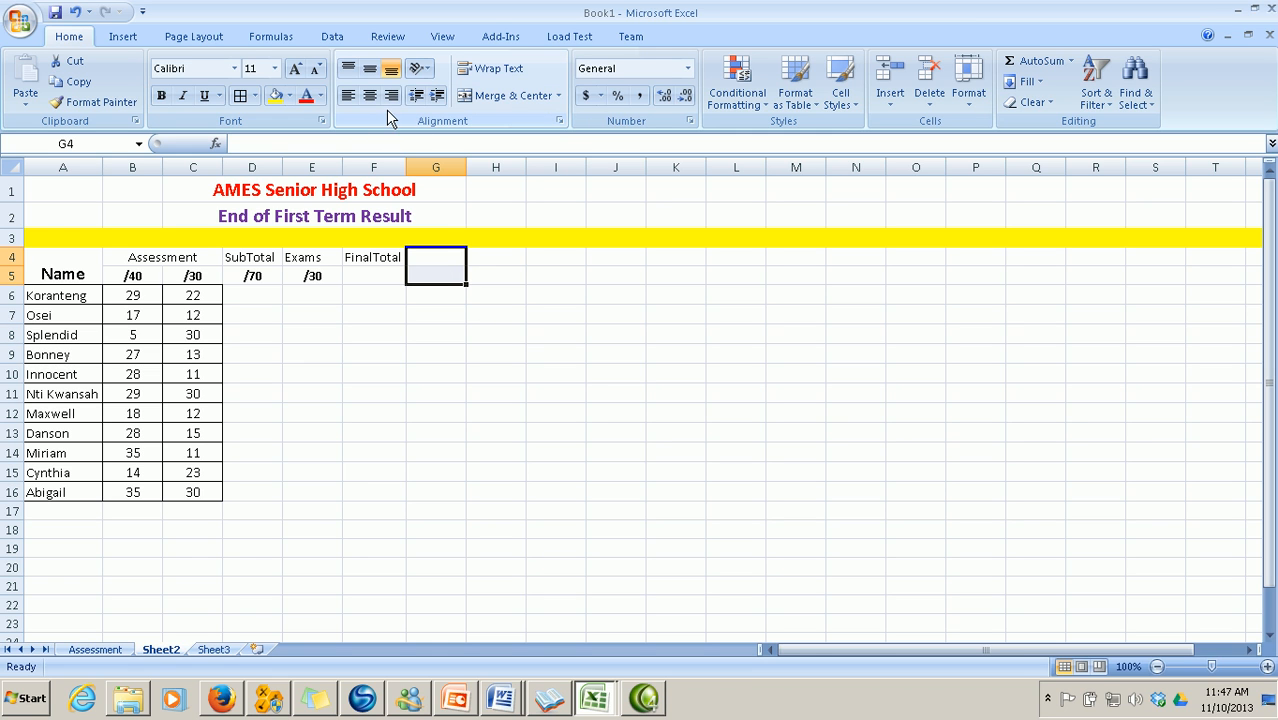
left_click(480, 95)
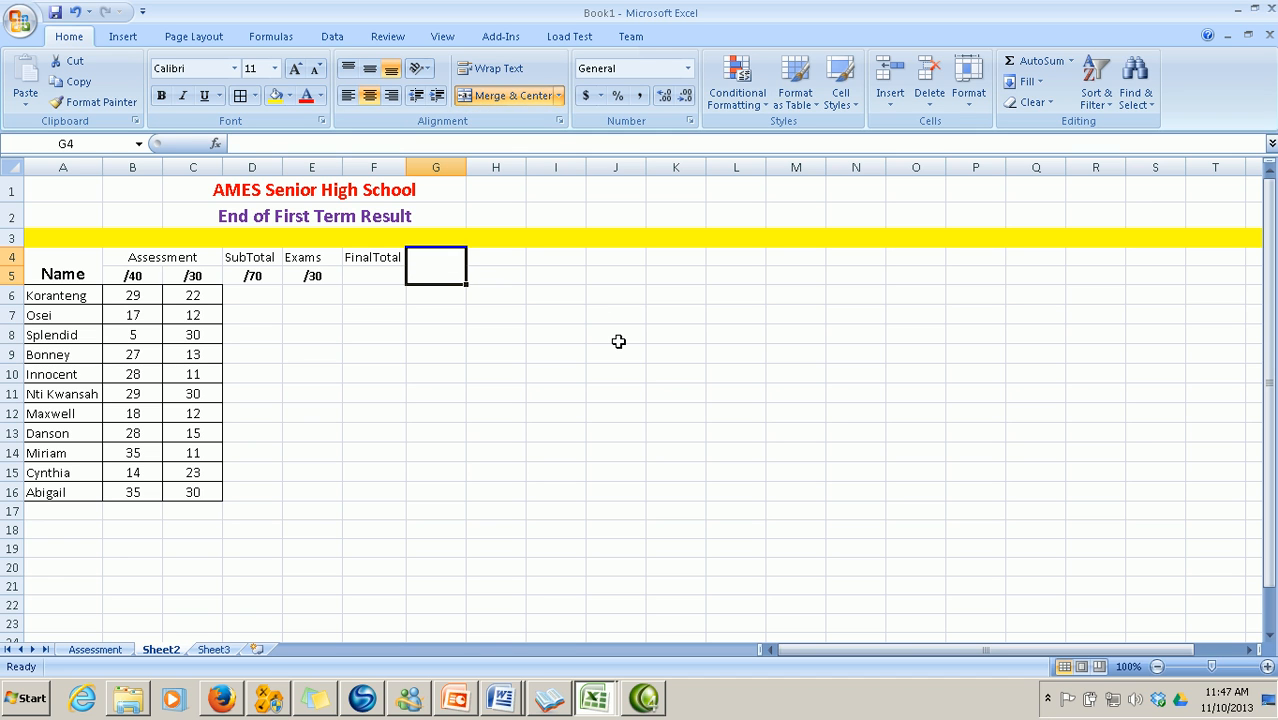
type("Grade")
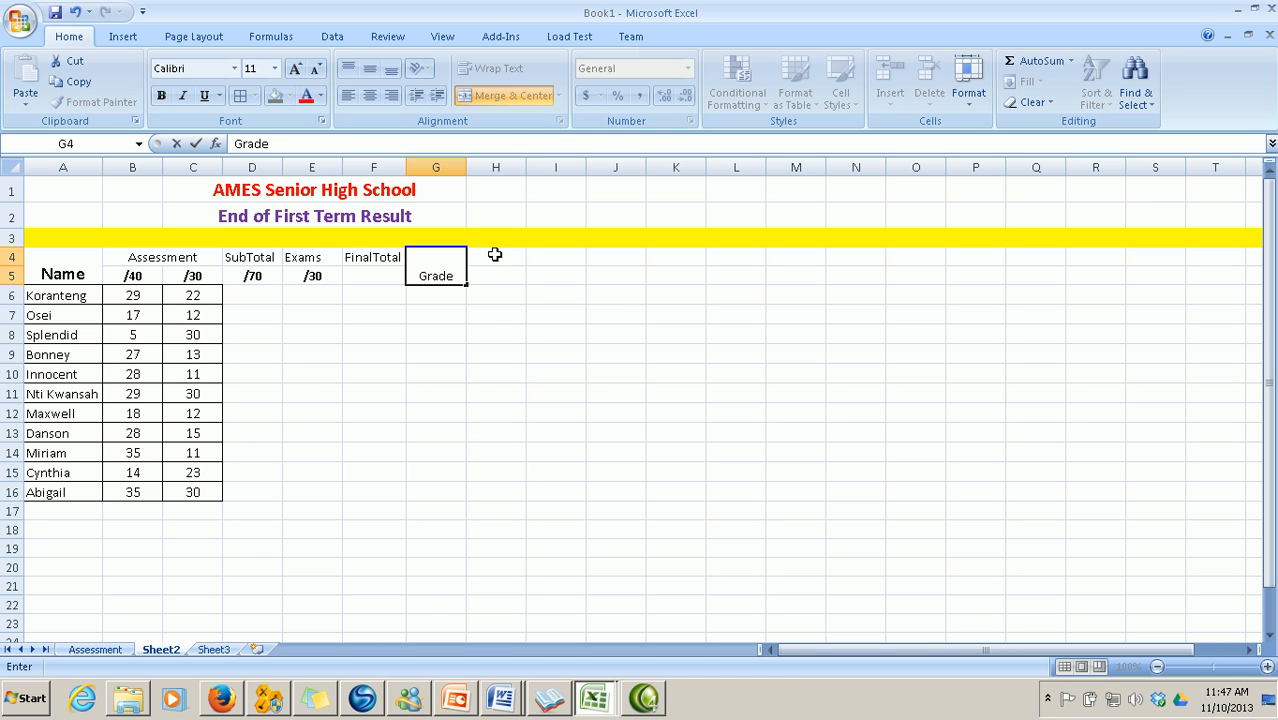
Add a merged Position heading in H4:H5 and begin the /100 maximum in F5
left_click_drag(495, 253, 499, 268)
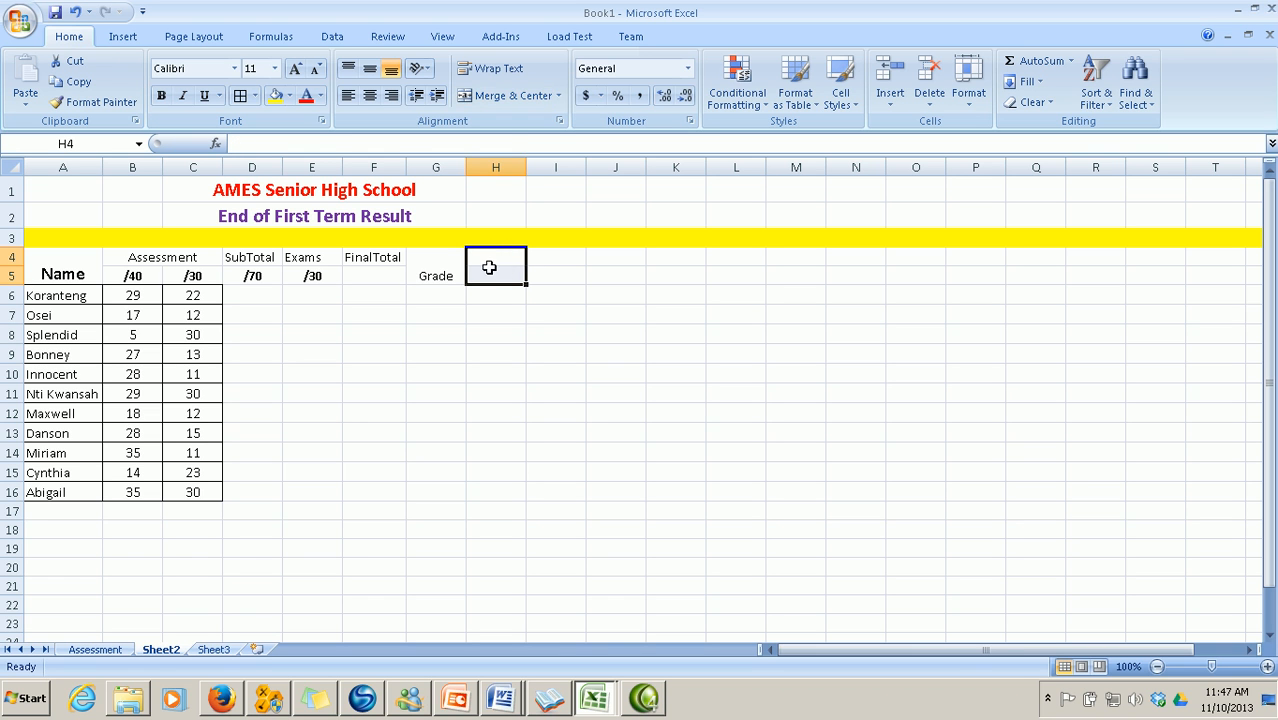
left_click(508, 97)
type("Positio")
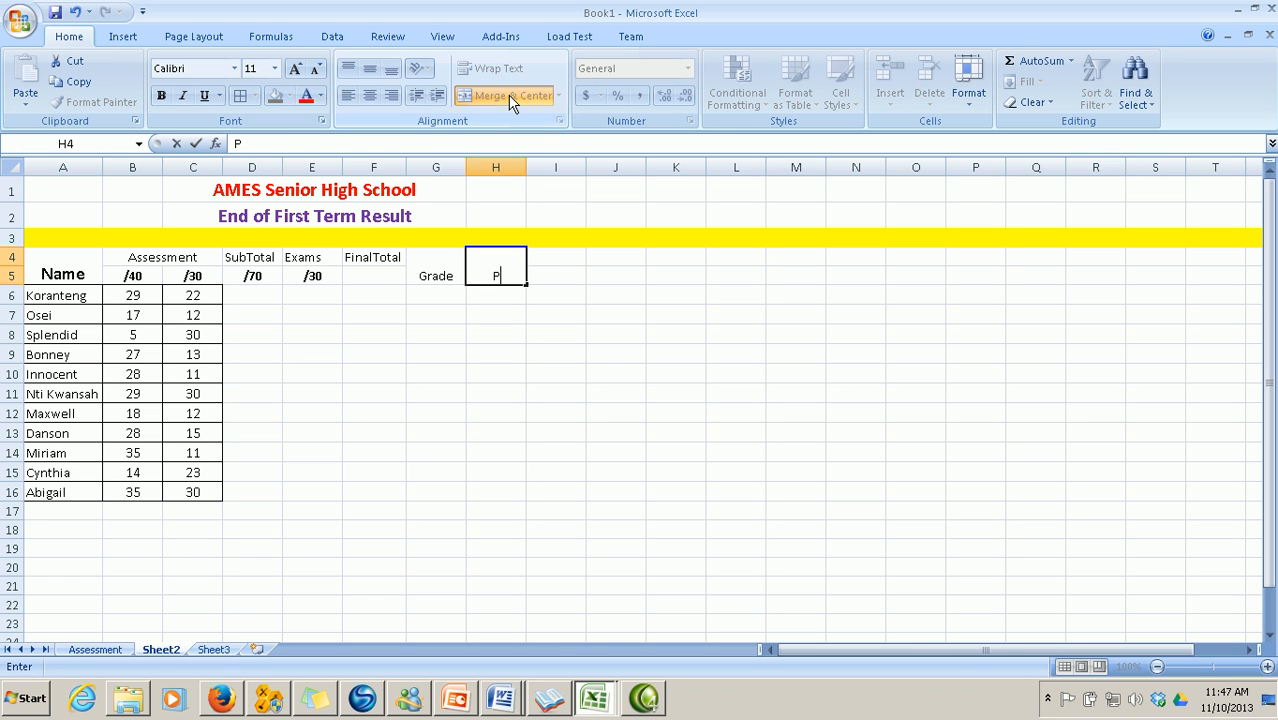
key("BackSpace")
type("on")
left_click(592, 300)
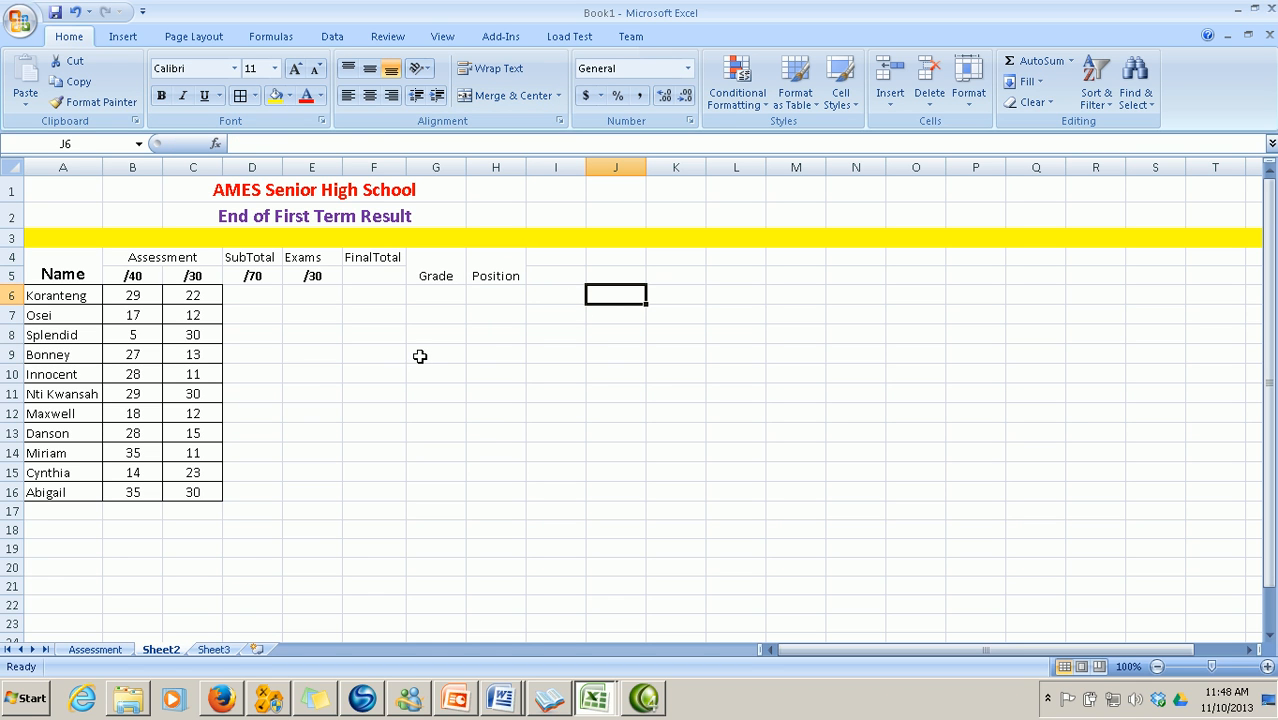
left_click(373, 280)
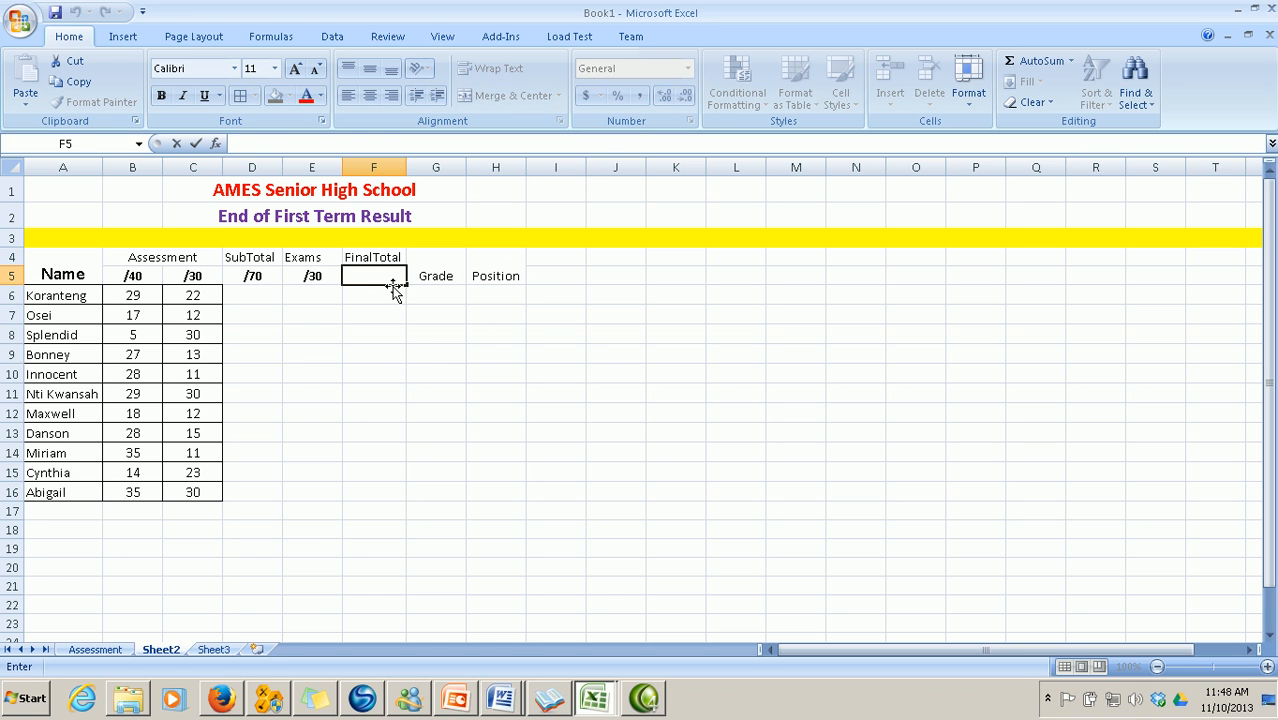
type("/100")
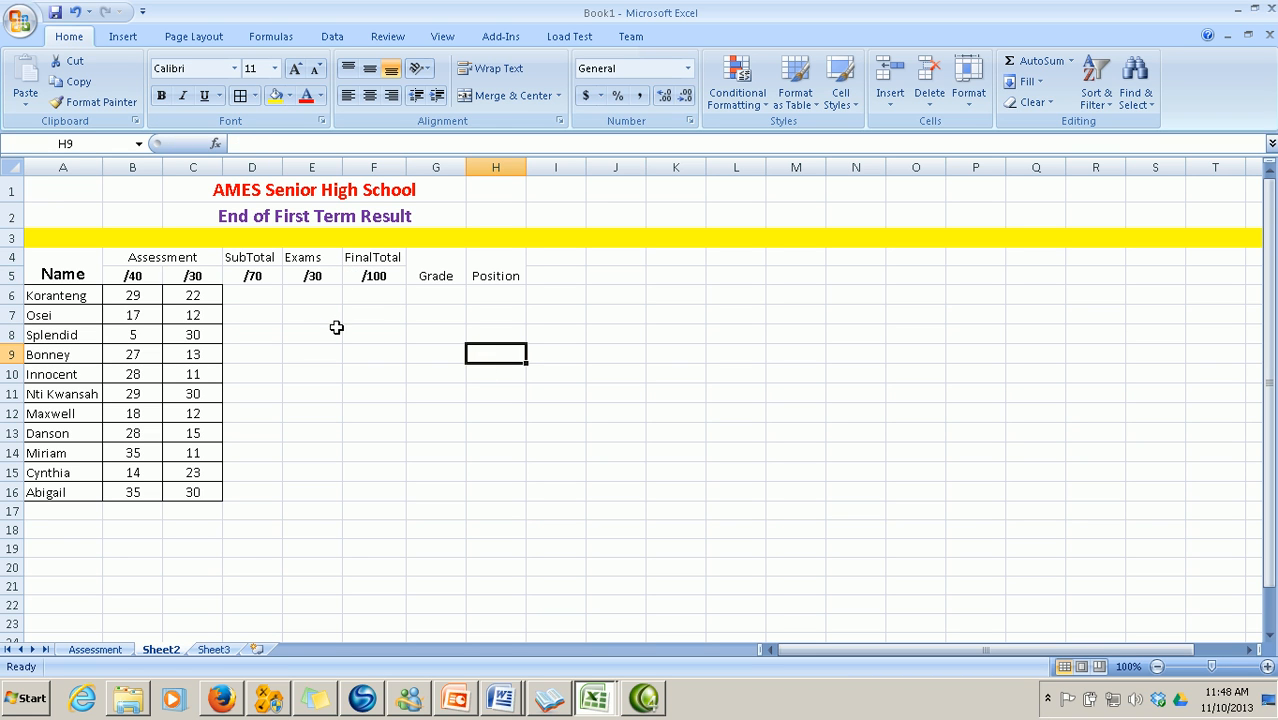
Make the row 4 headings bold at size 12 and widen column F
left_click_drag(130, 257, 378, 257)
left_click(272, 68)
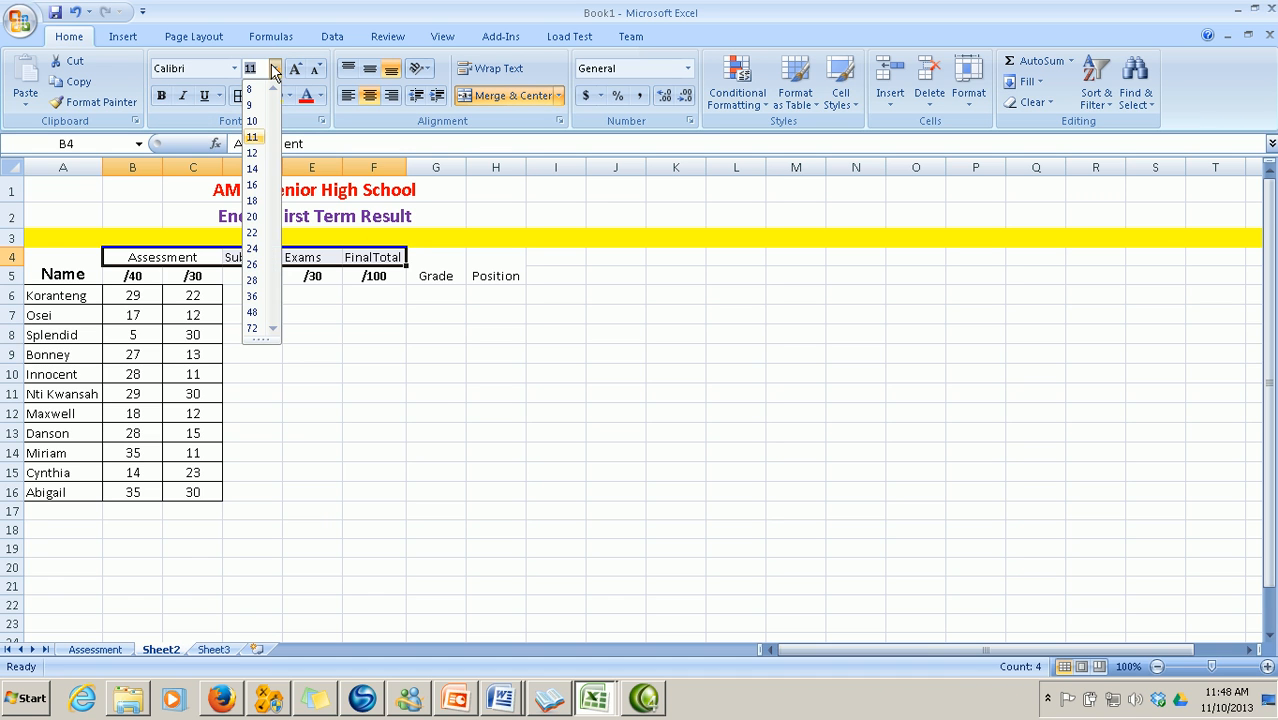
left_click(258, 150)
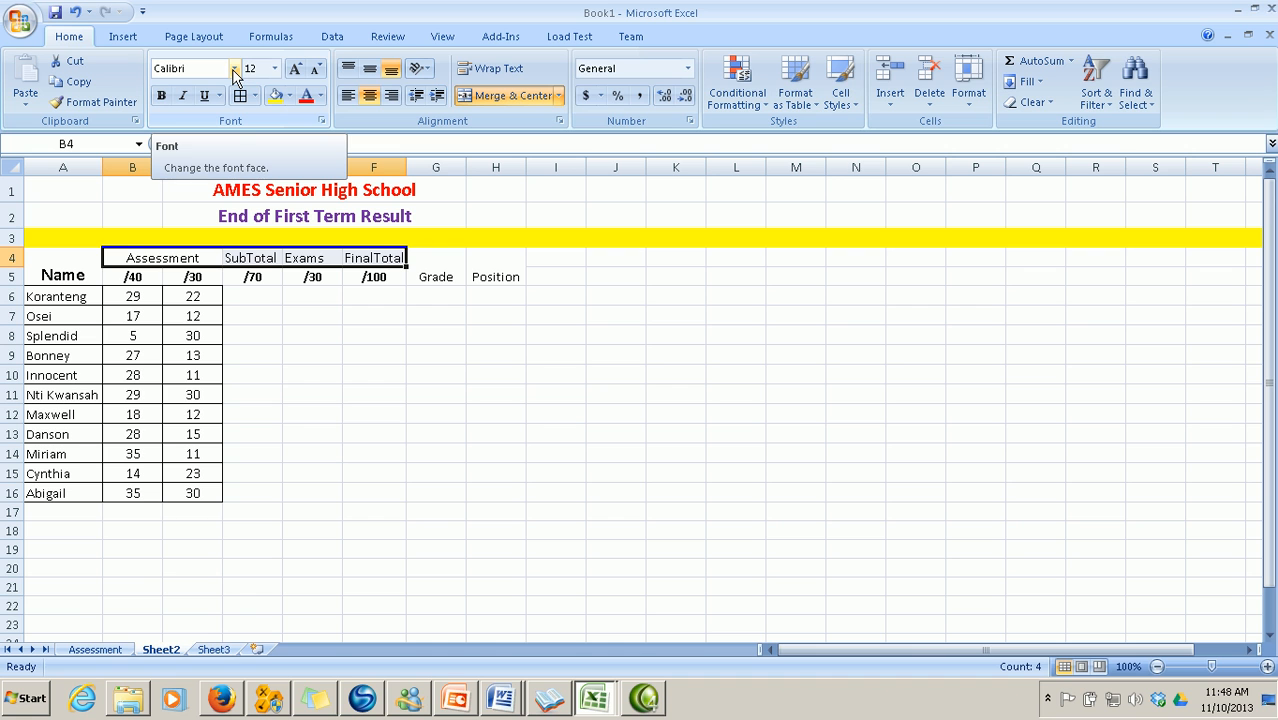
left_click(161, 95)
left_click(350, 335)
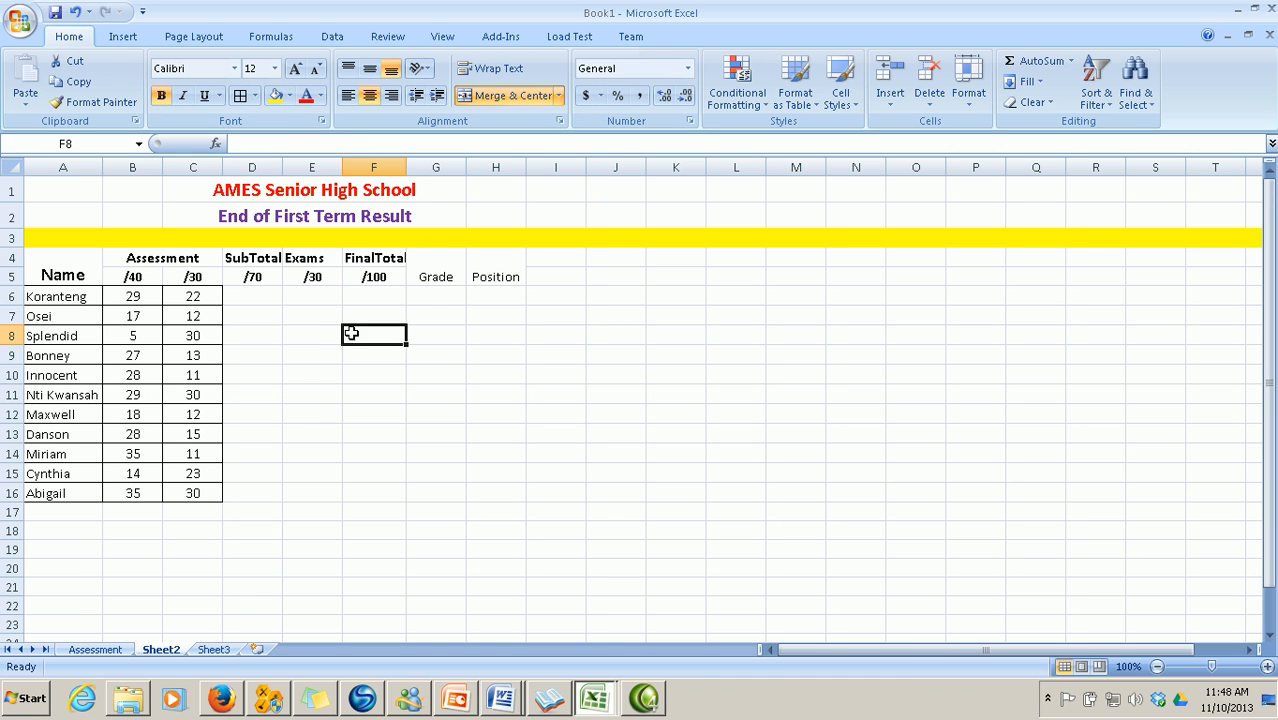
left_click_drag(407, 167, 411, 167)
Colour FinalTotal blue, Exams orange and SubTotal light blue
left_click(396, 258)
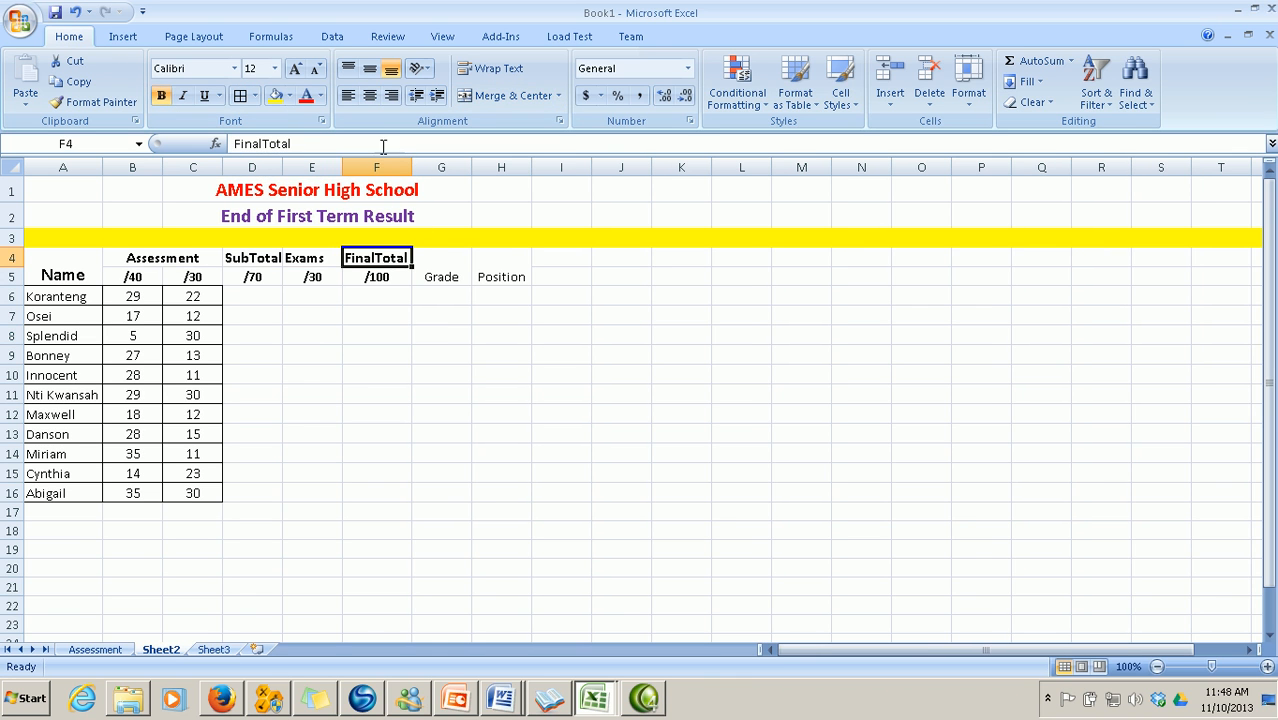
left_click(320, 96)
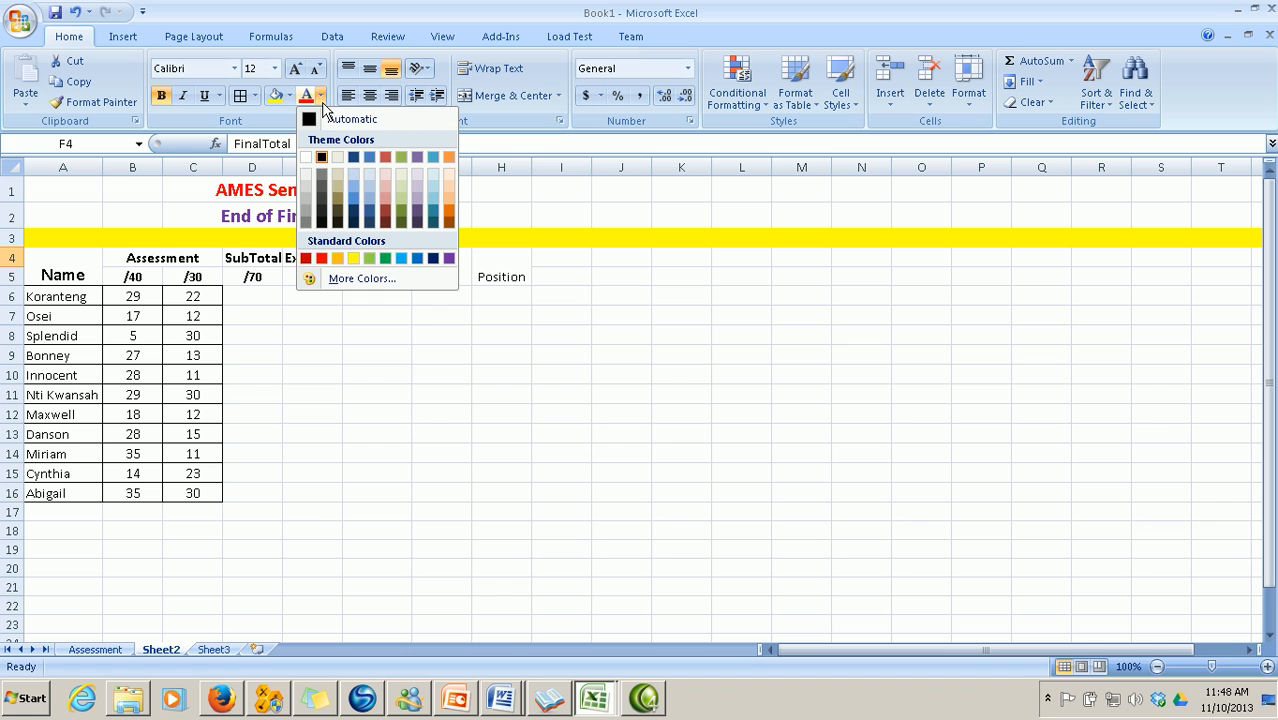
left_click(370, 218)
left_click(305, 258)
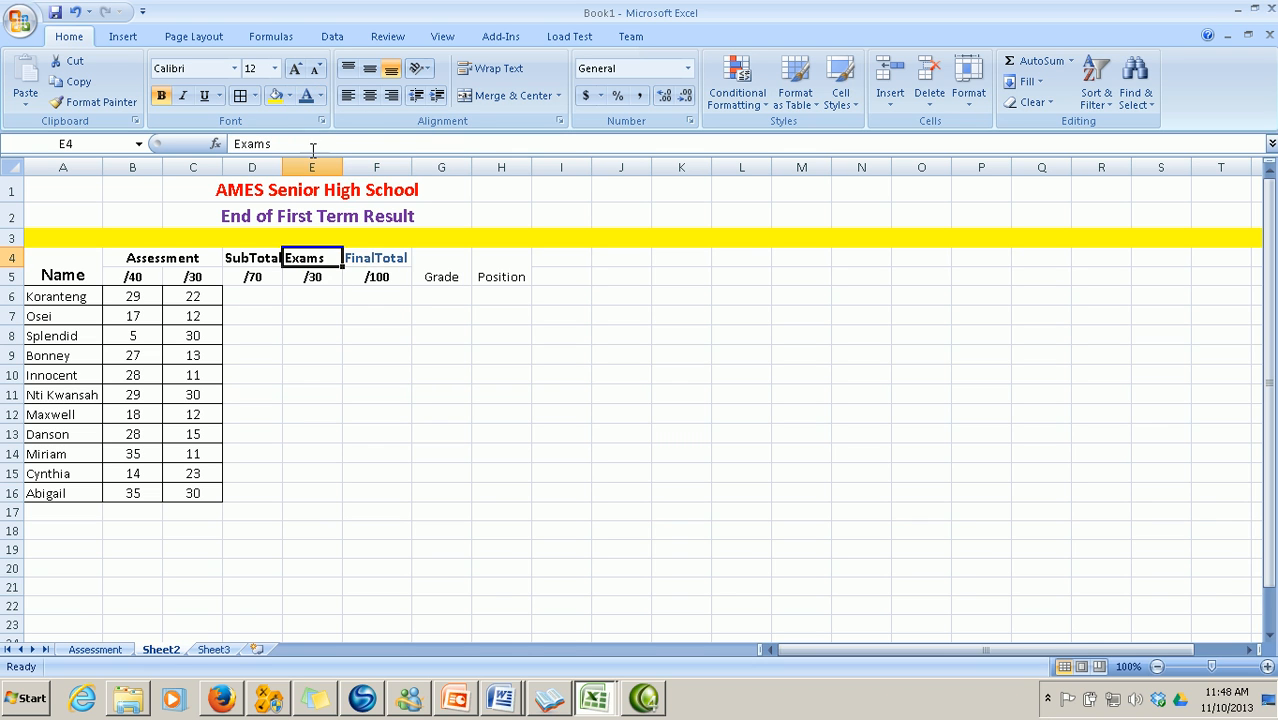
left_click(320, 96)
left_click(450, 215)
left_click(252, 258)
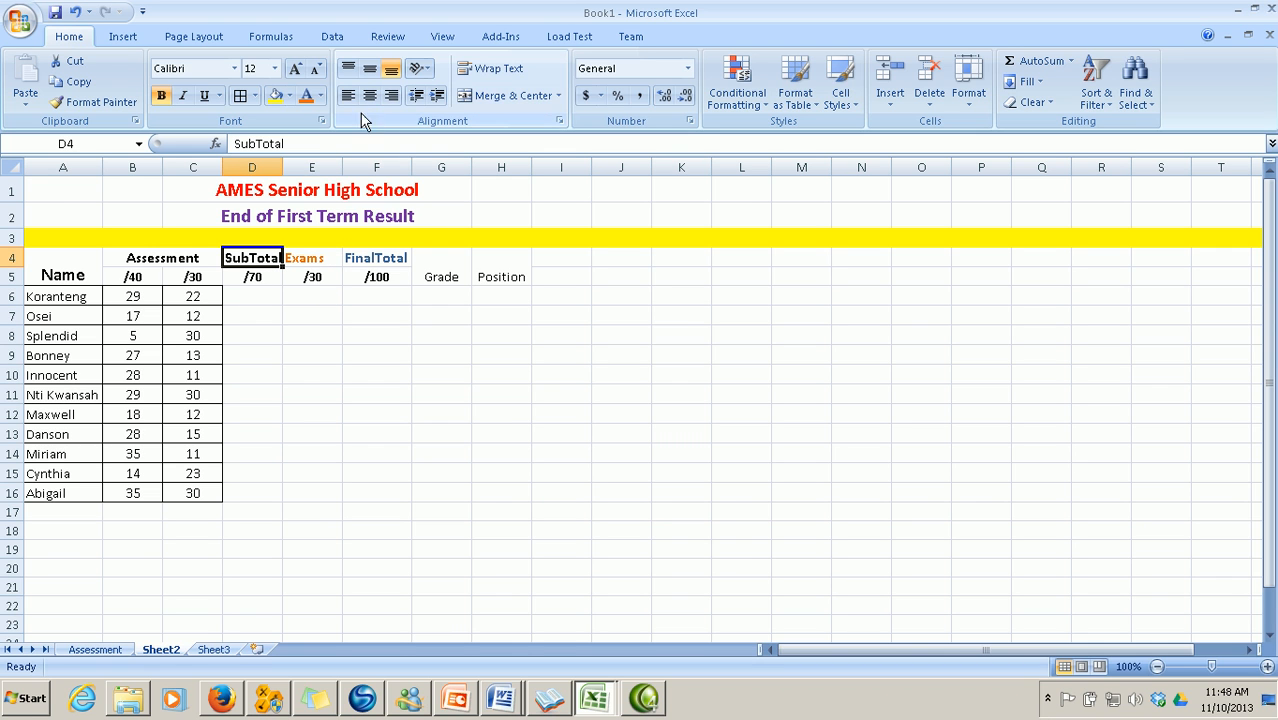
left_click(320, 96)
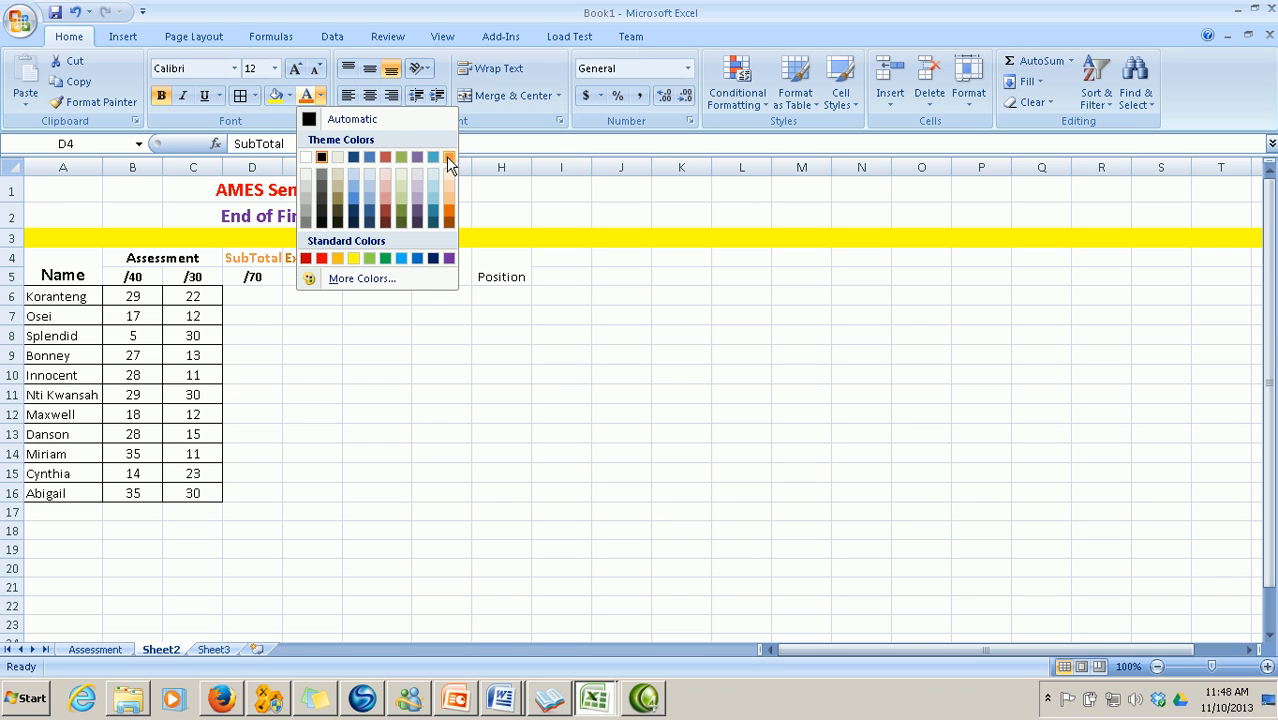
left_click(370, 202)
left_click(430, 338)
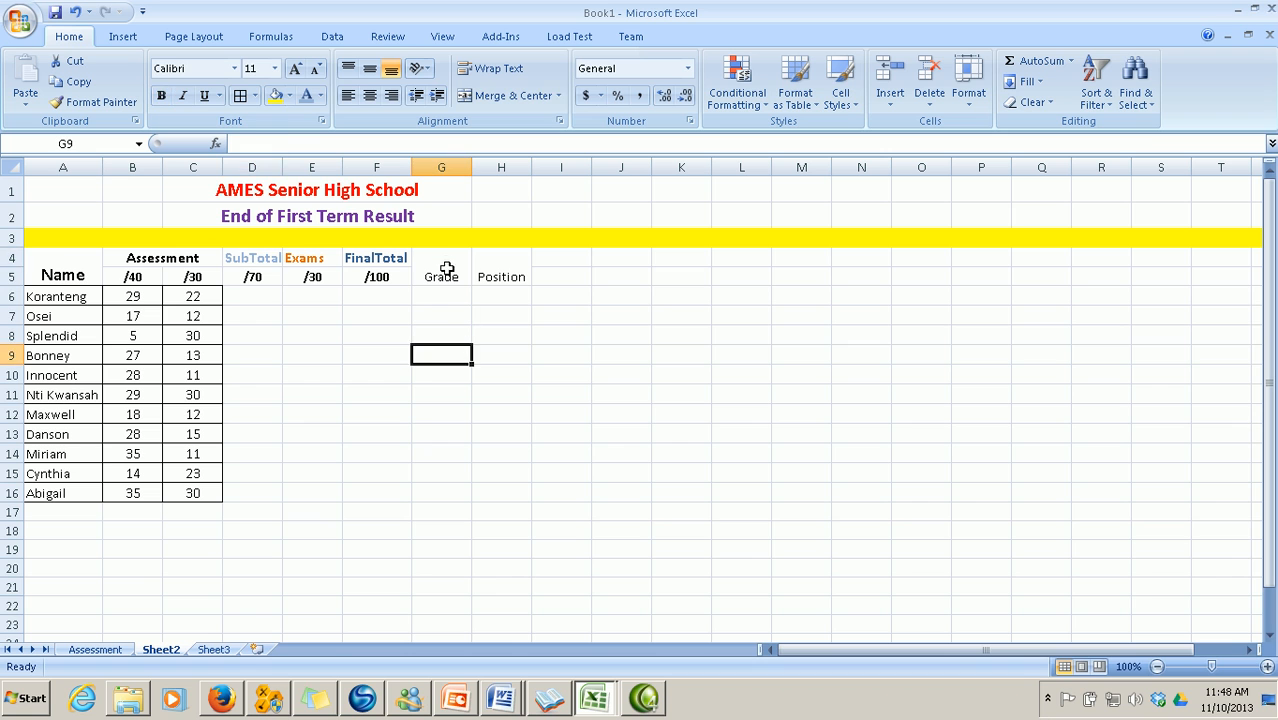
Make the Grade heading bold, size 12 and green
left_click(428, 262)
left_click(274, 68)
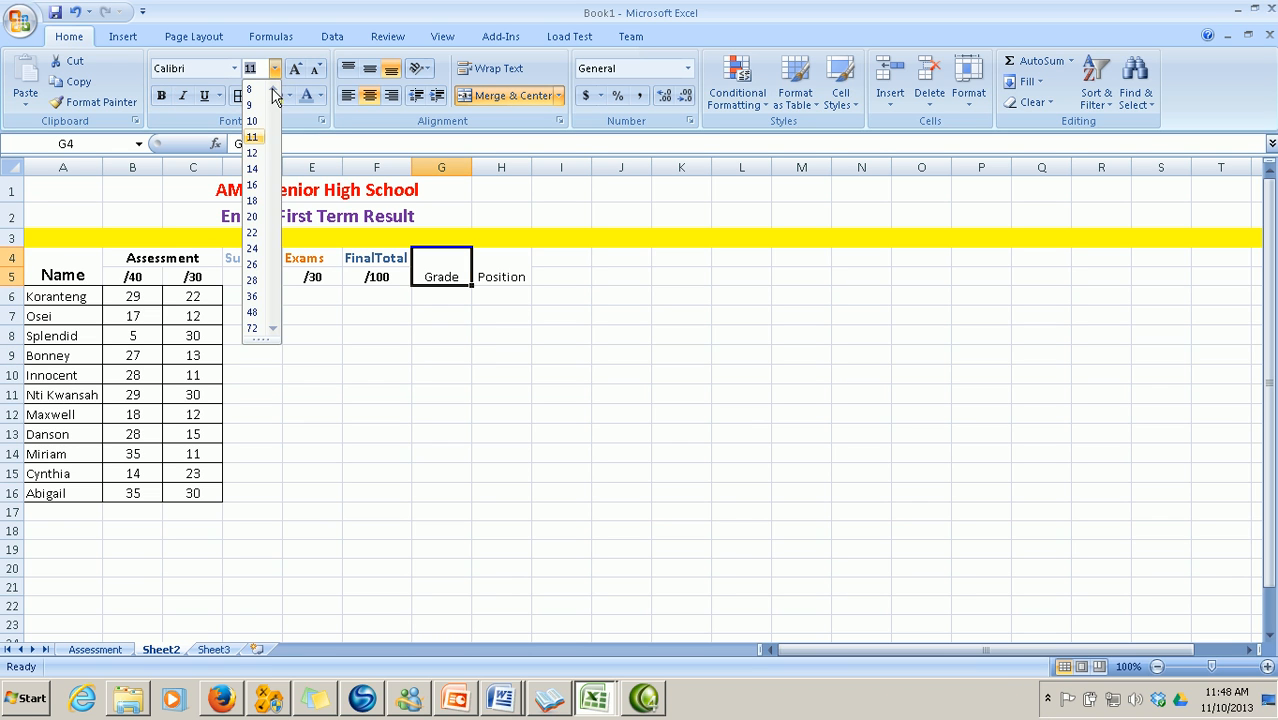
left_click(252, 152)
left_click(161, 95)
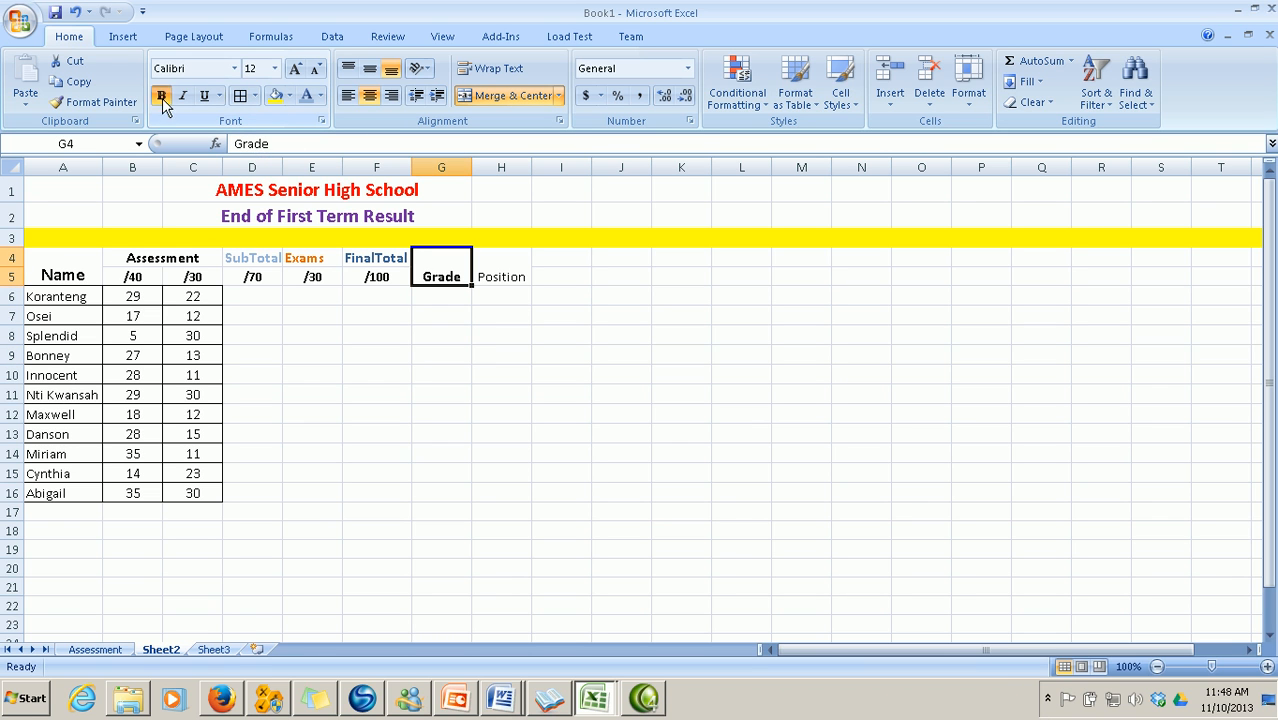
left_click(320, 96)
left_click(385, 253)
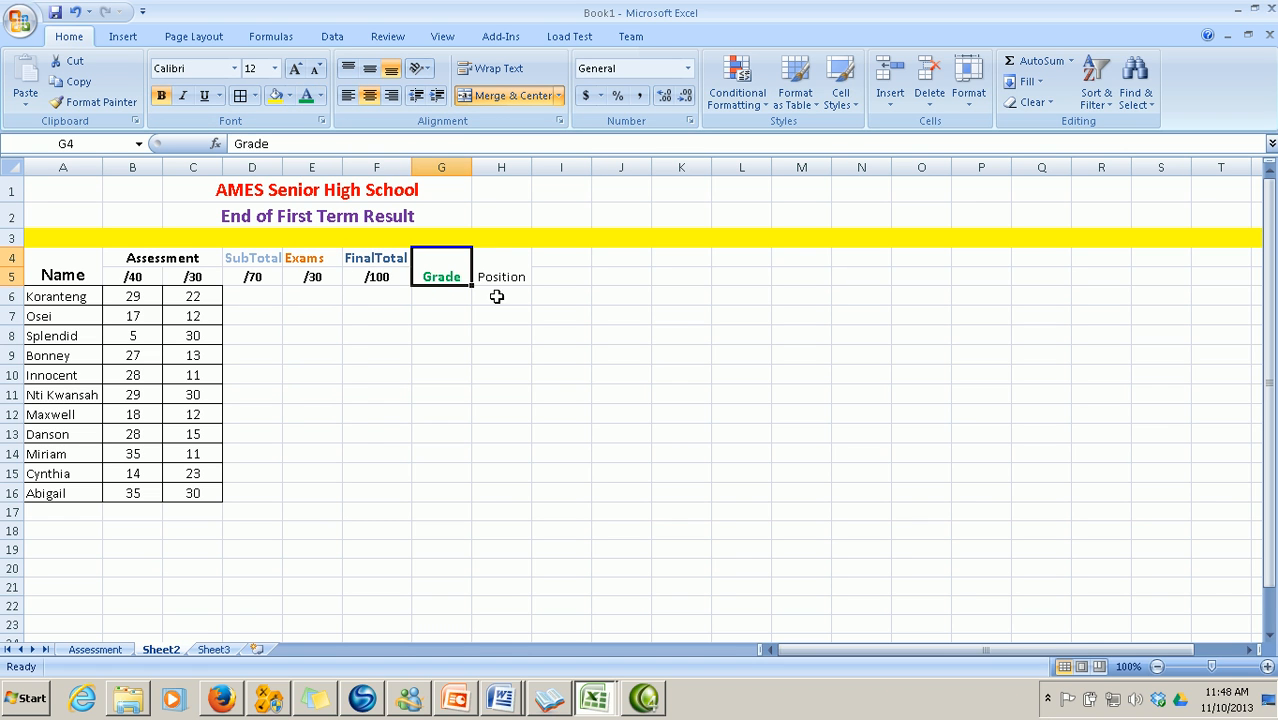
Make the Position heading bold, size 12 and purple, then narrow column E
left_click(497, 277)
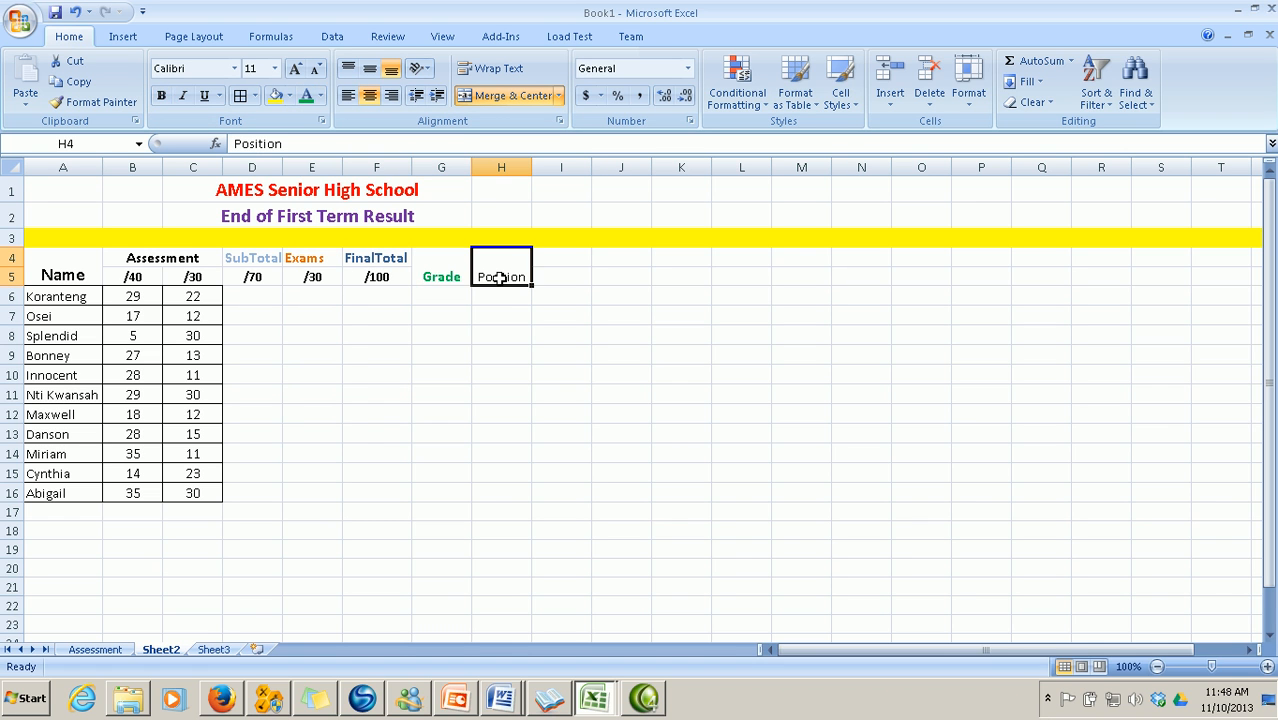
left_click(320, 97)
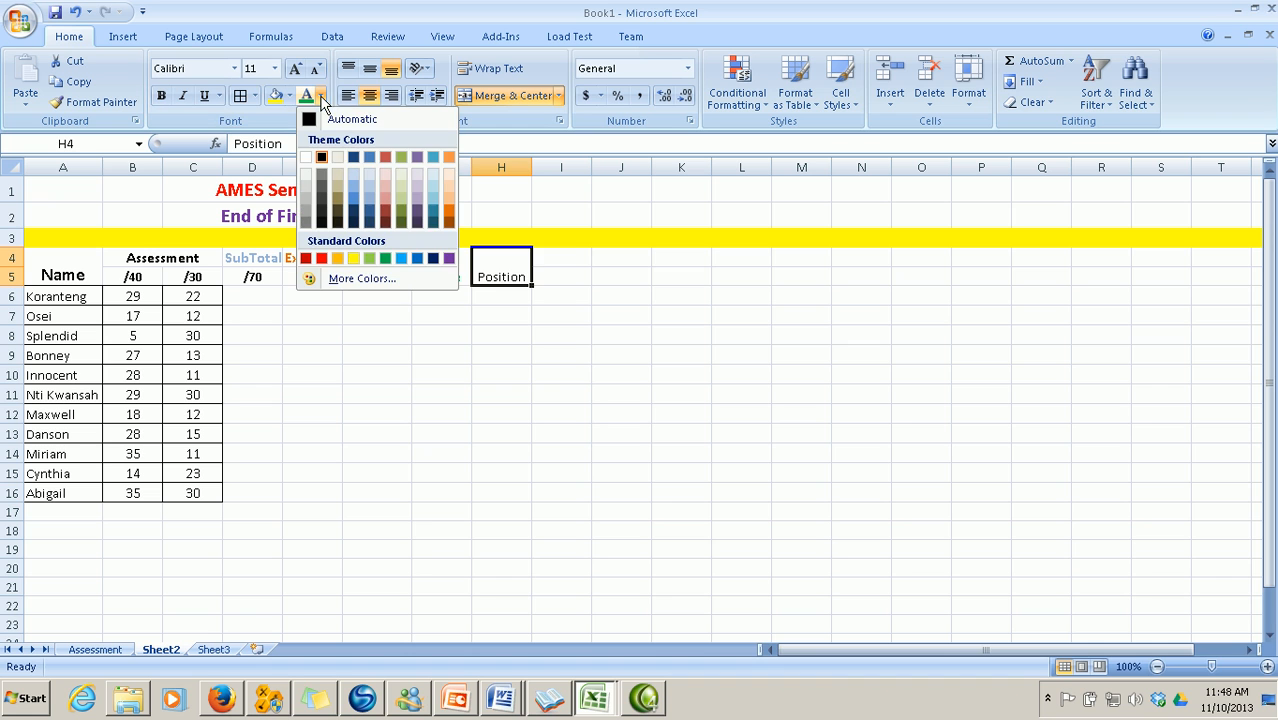
left_click(448, 258)
left_click(160, 96)
left_click(274, 68)
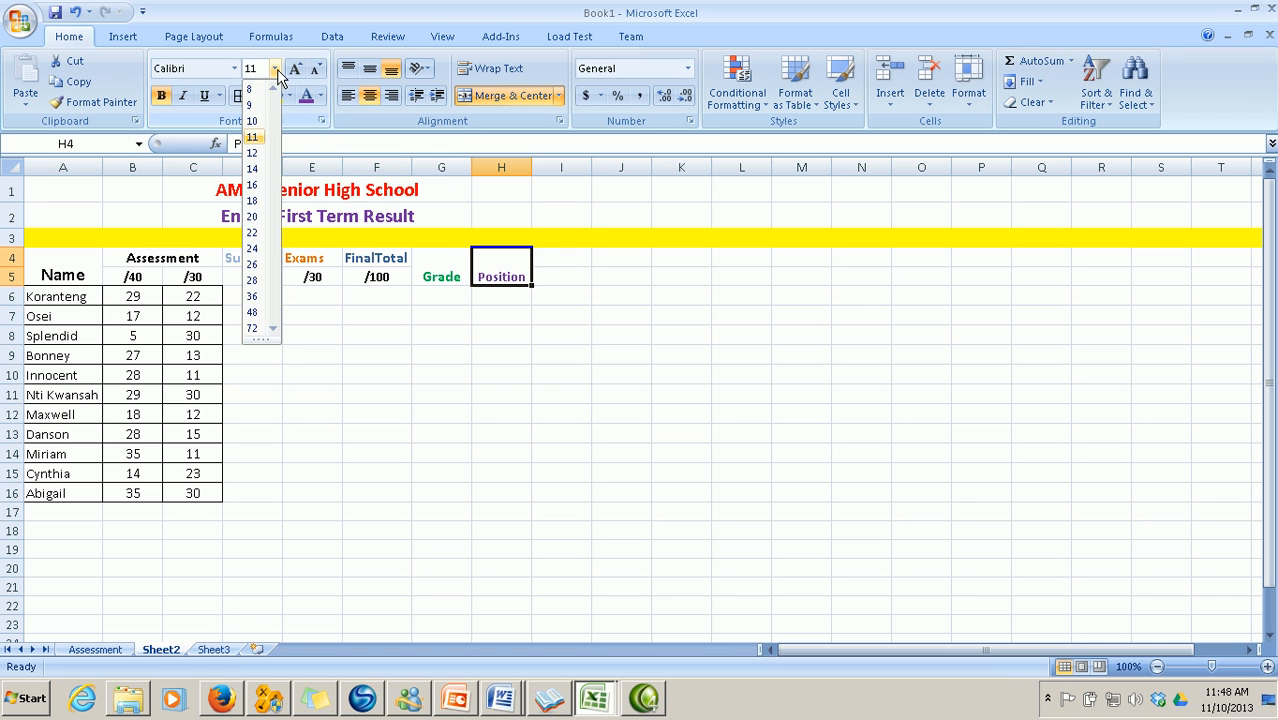
left_click(257, 154)
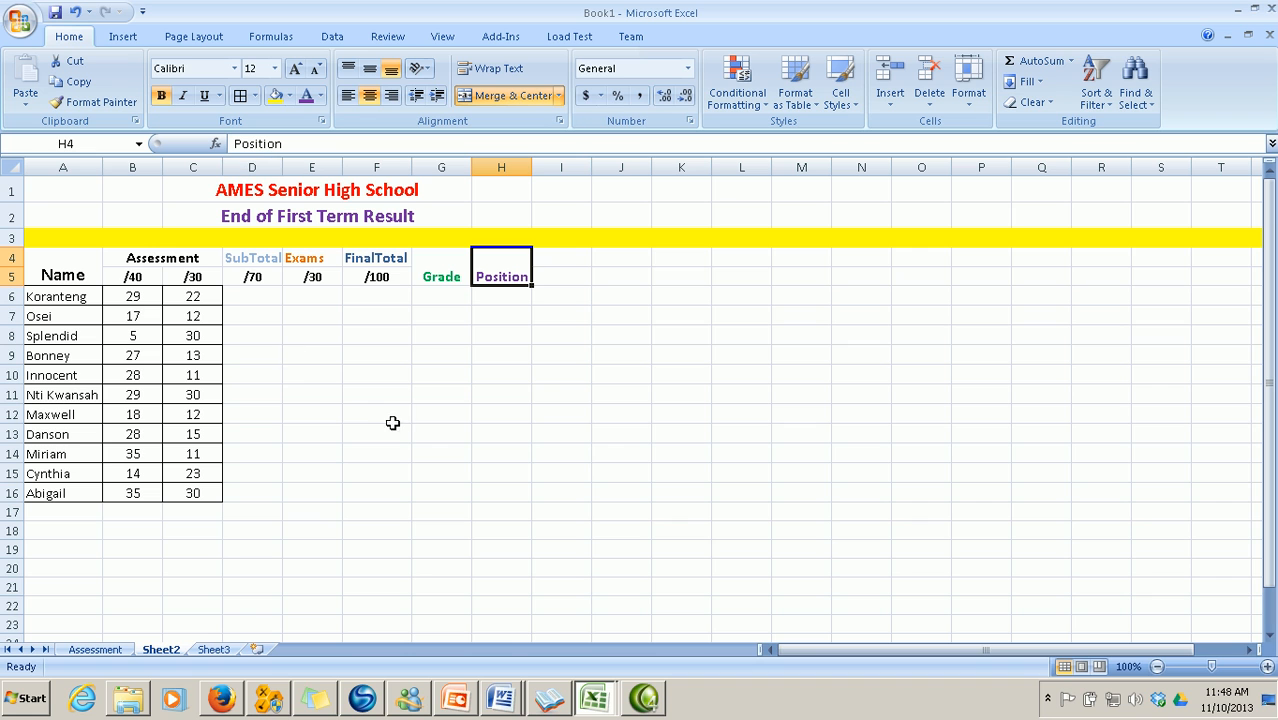
left_click_drag(342, 167, 286, 167)
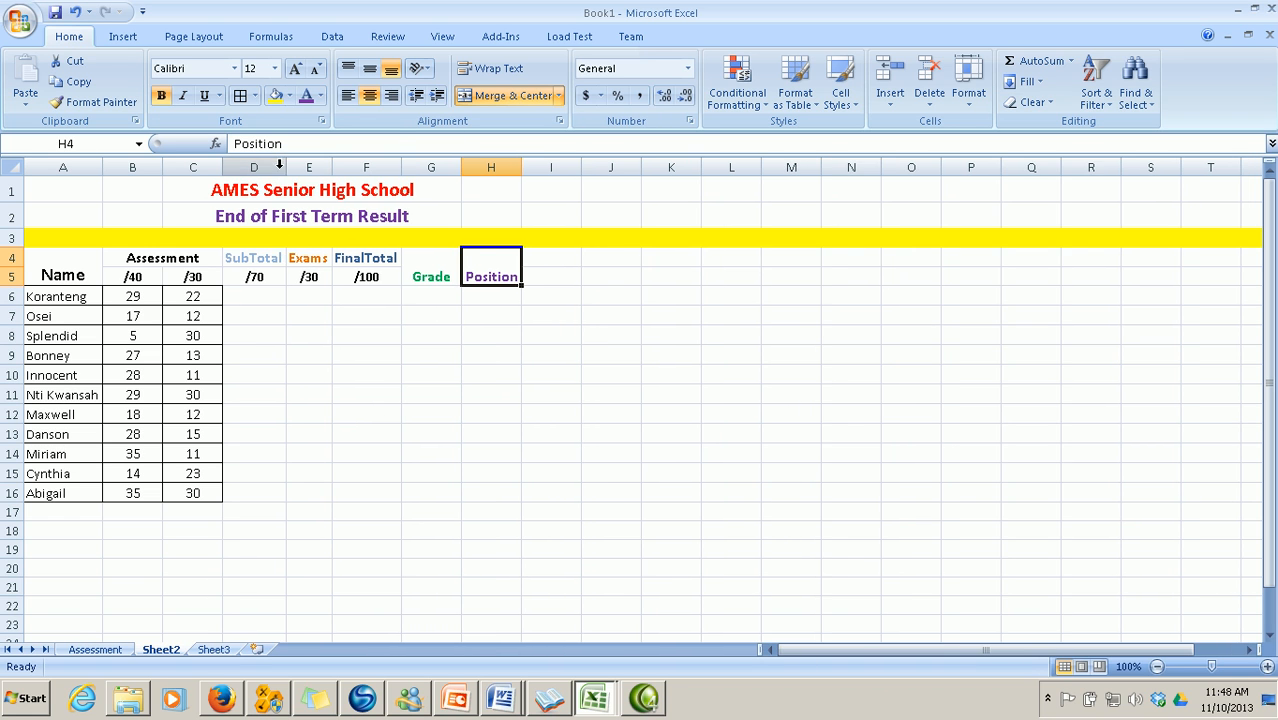
Enter =B6+C6 in D6 so Koranteng's subtotal shows 51
left_click(259, 303)
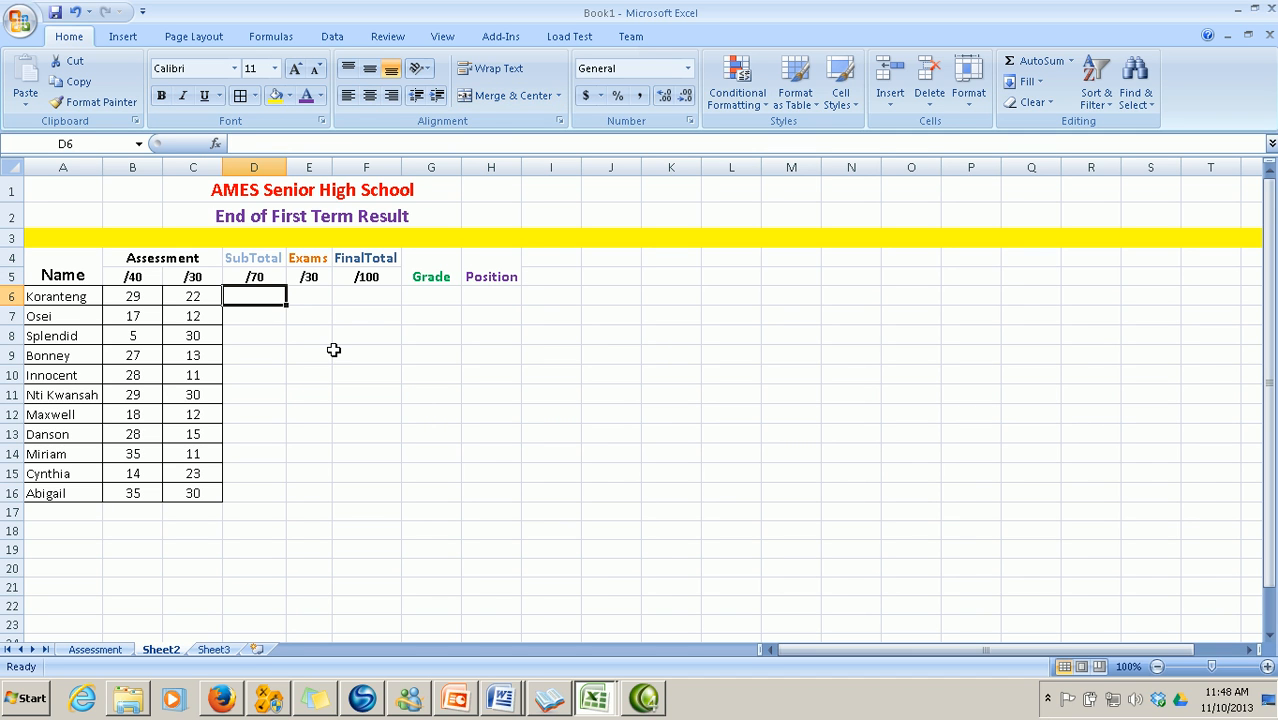
type("=")
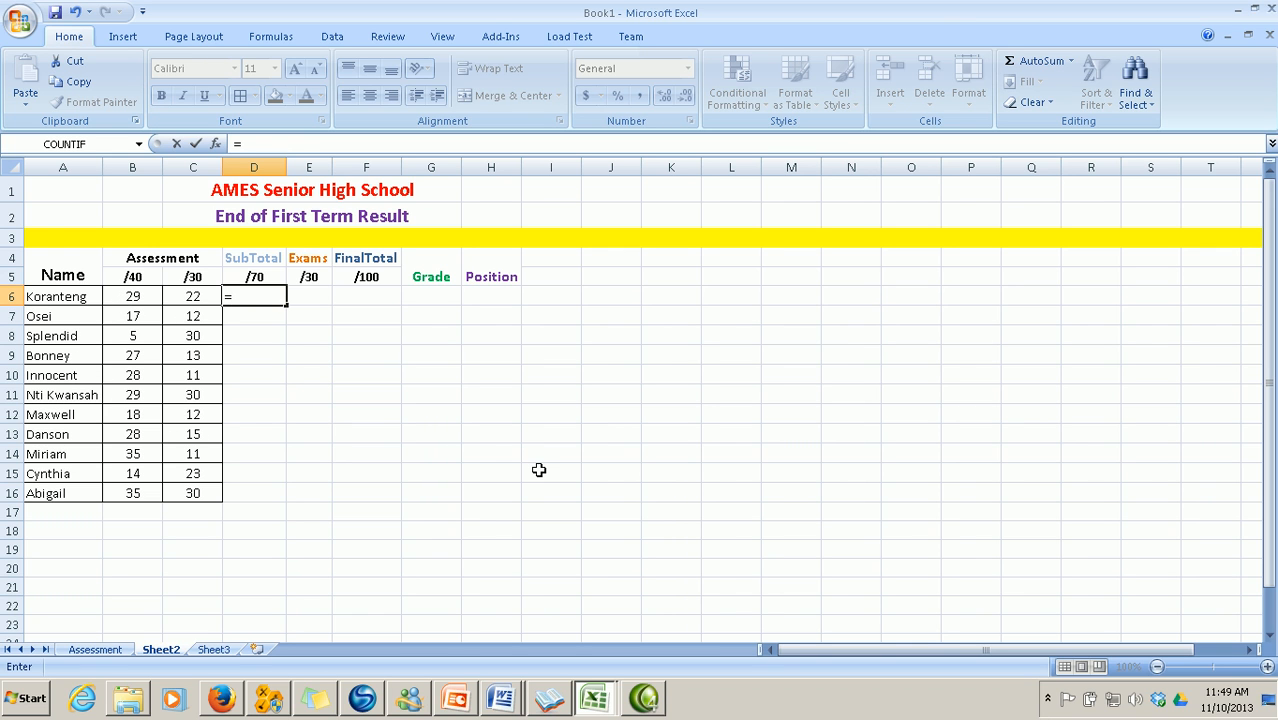
left_click(138, 297)
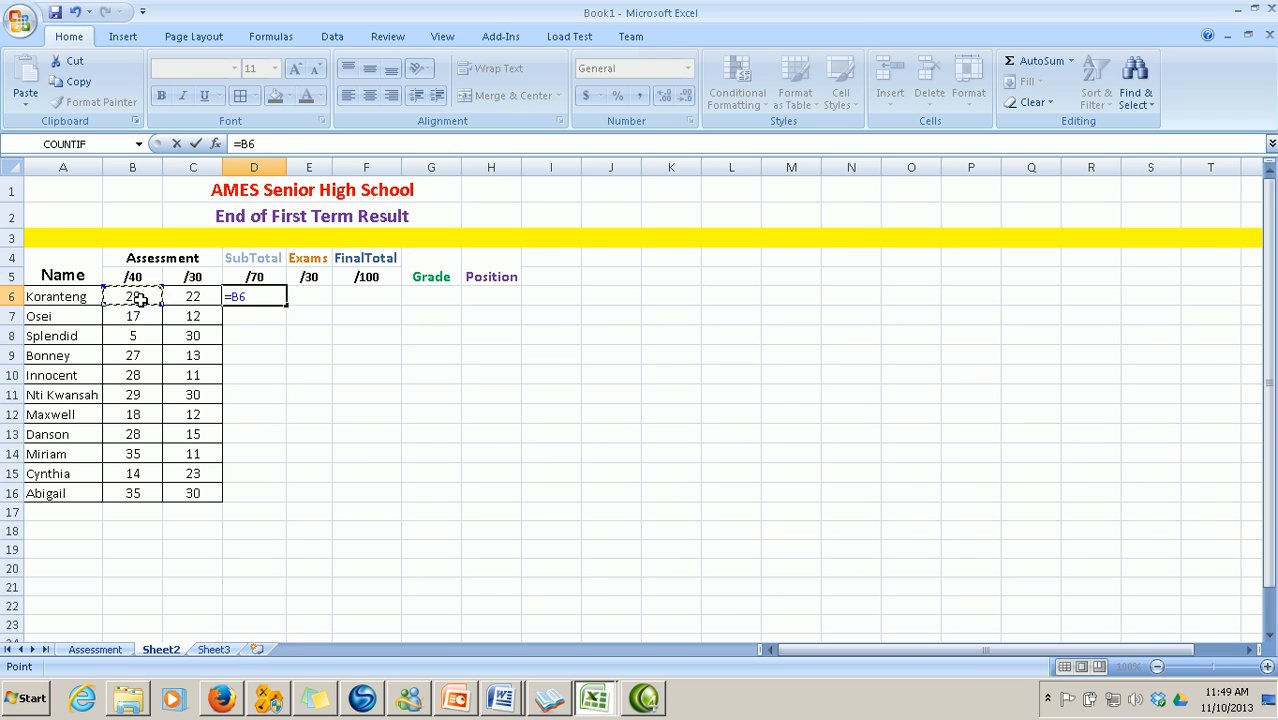
type("+")
left_click(193, 295)
key("Return")
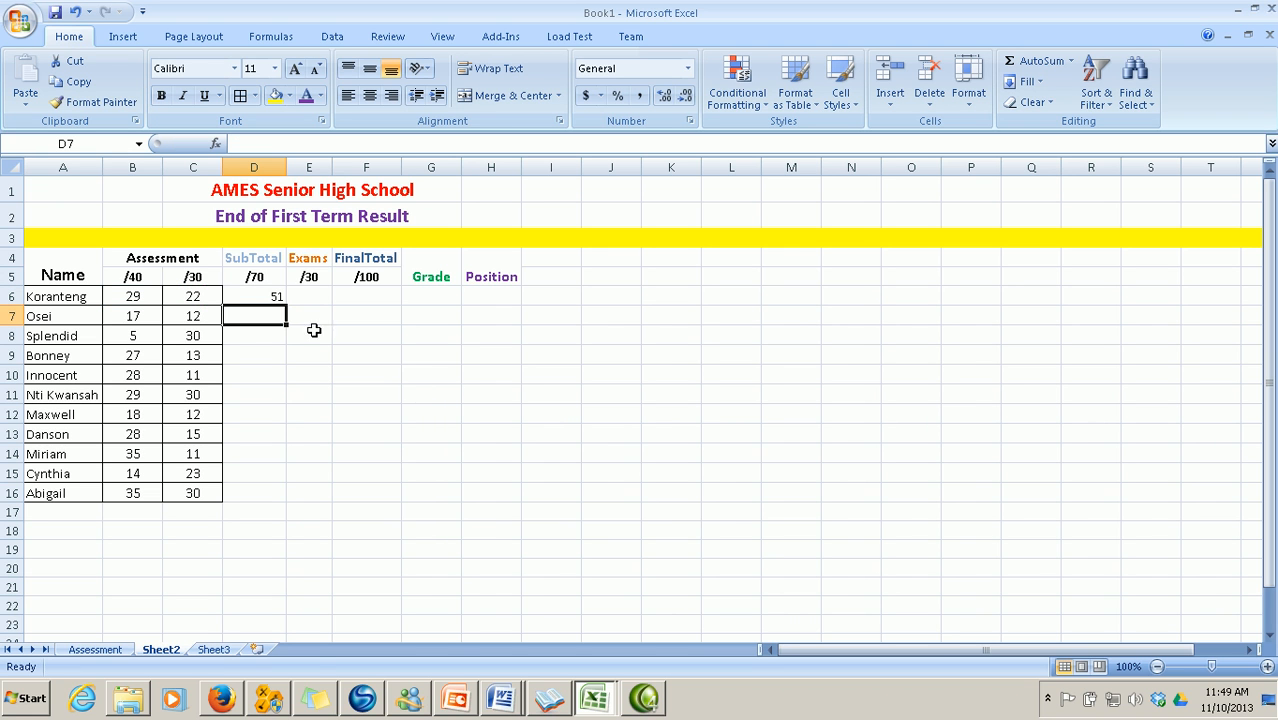
Fill the subtotal formula down to D16, then undo the mistaken F8 reference edit in D6
left_click(268, 300)
left_click_drag(287, 304, 312, 497)
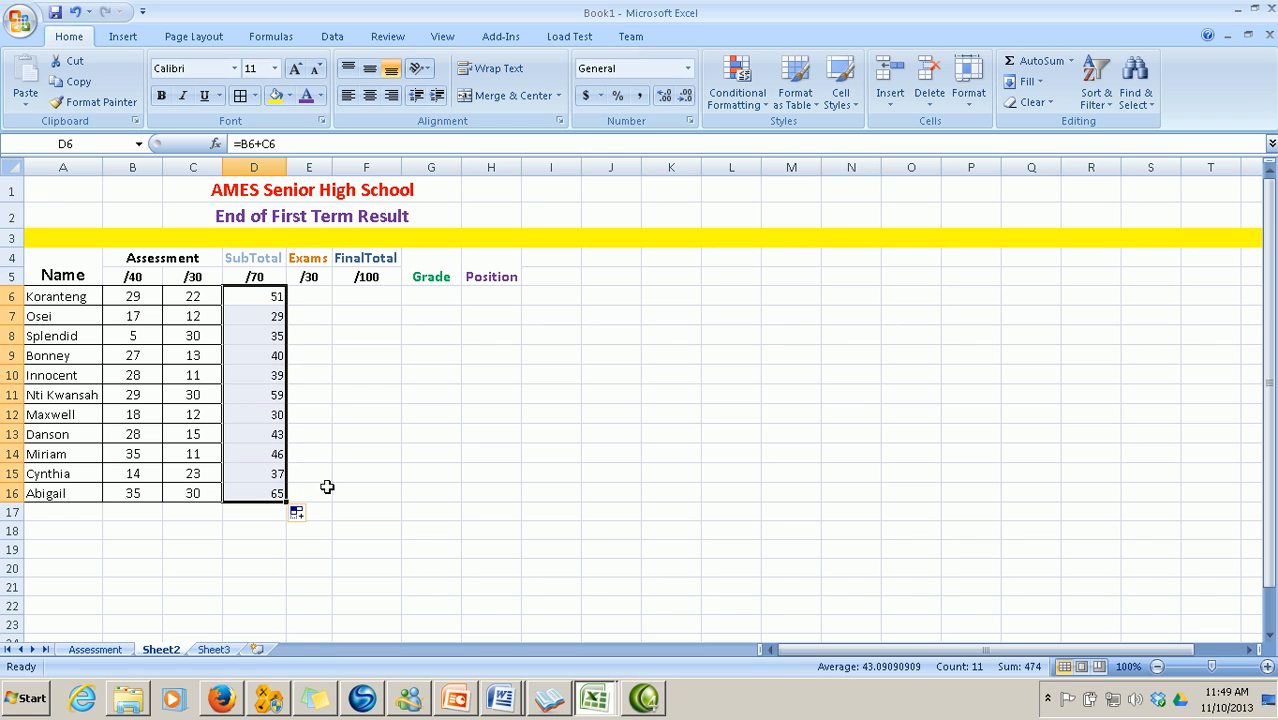
double_click(257, 297)
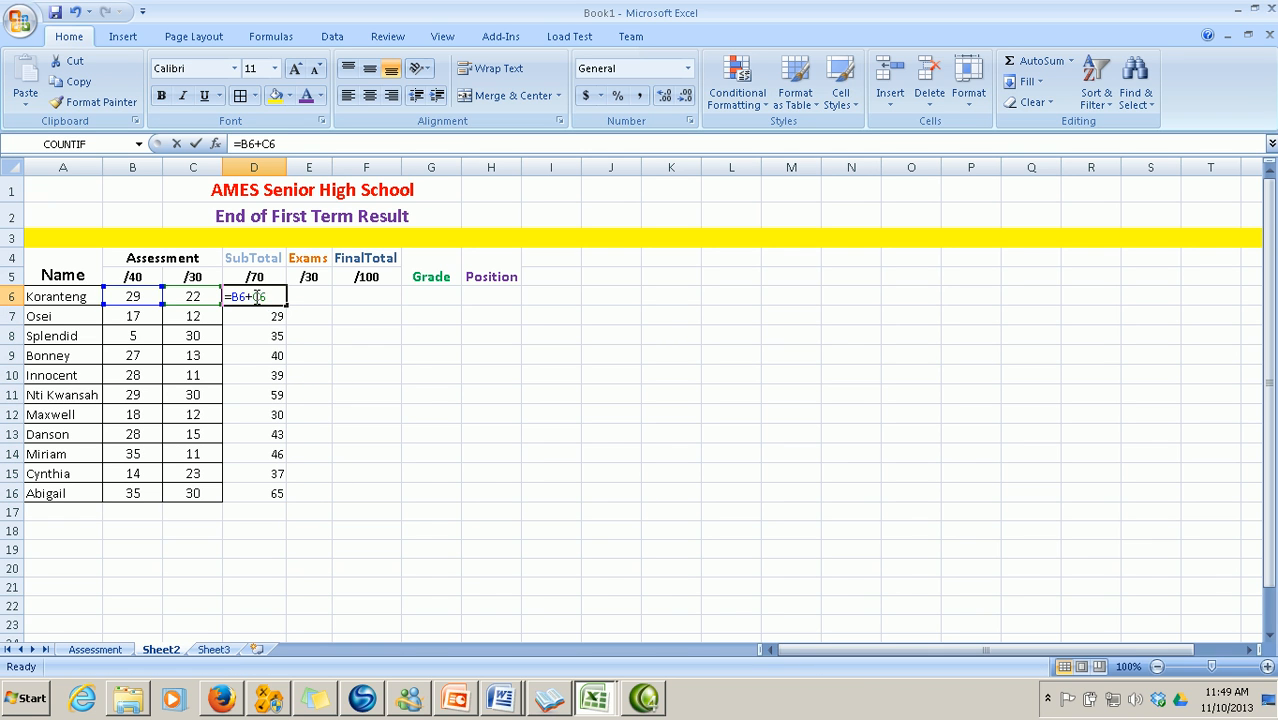
left_click(379, 340)
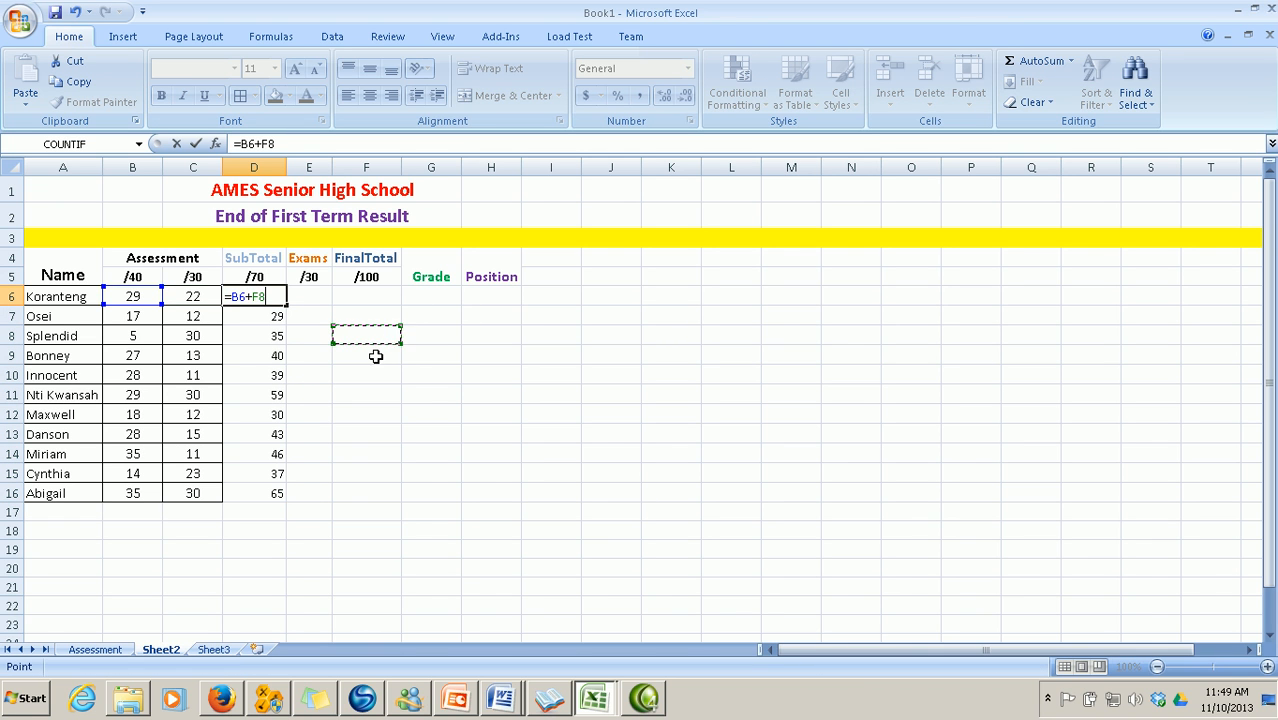
left_click(88, 12)
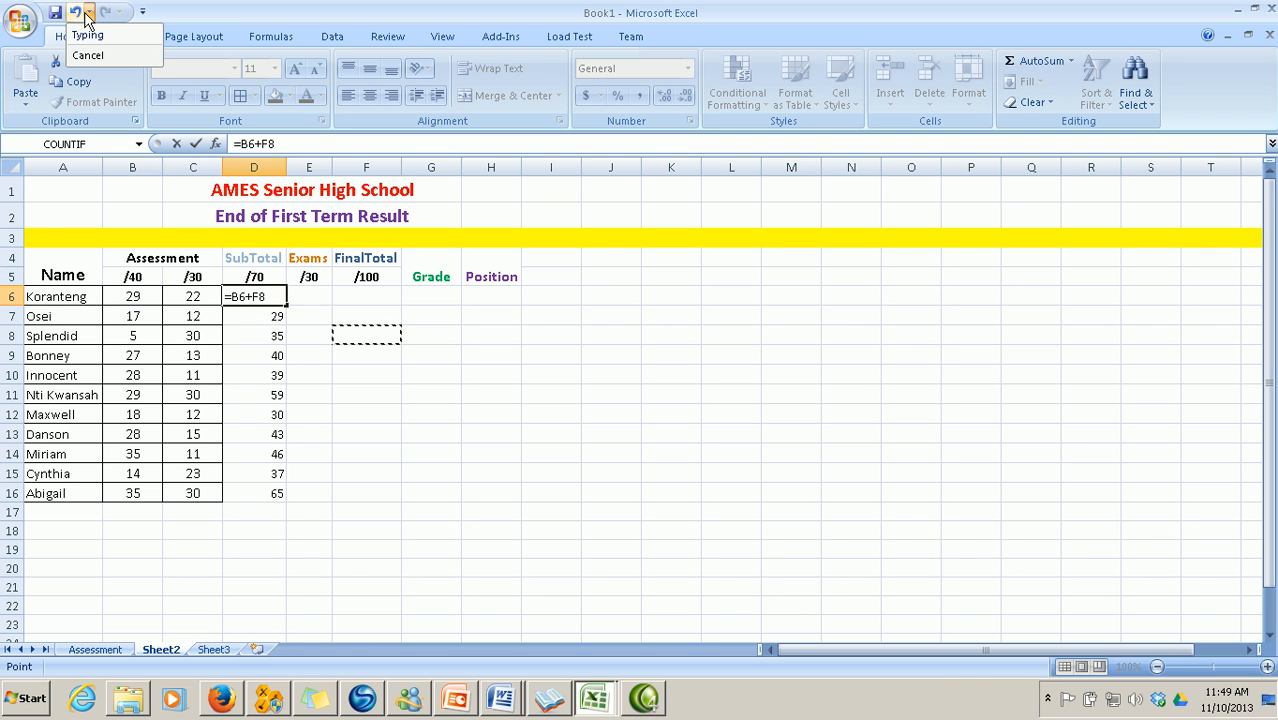
left_click(86, 34)
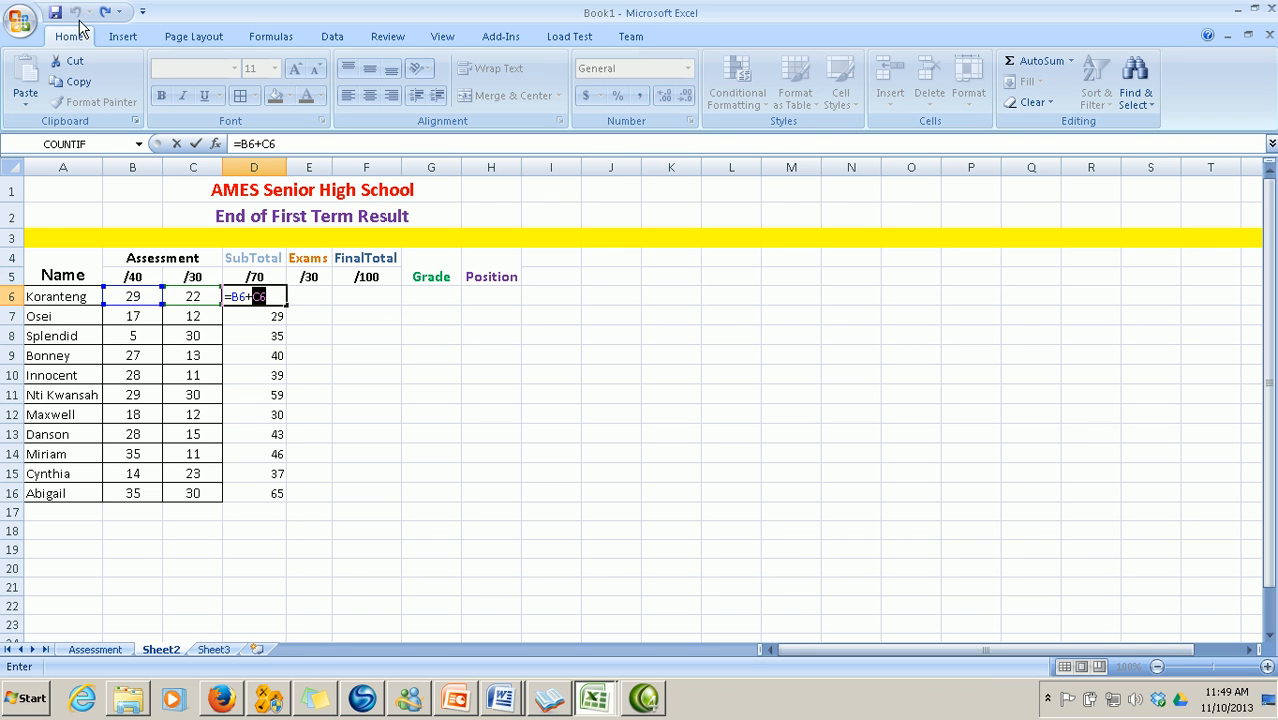
Confirm D6, then centre the D6:H16 results area at font size 12
key("Return")
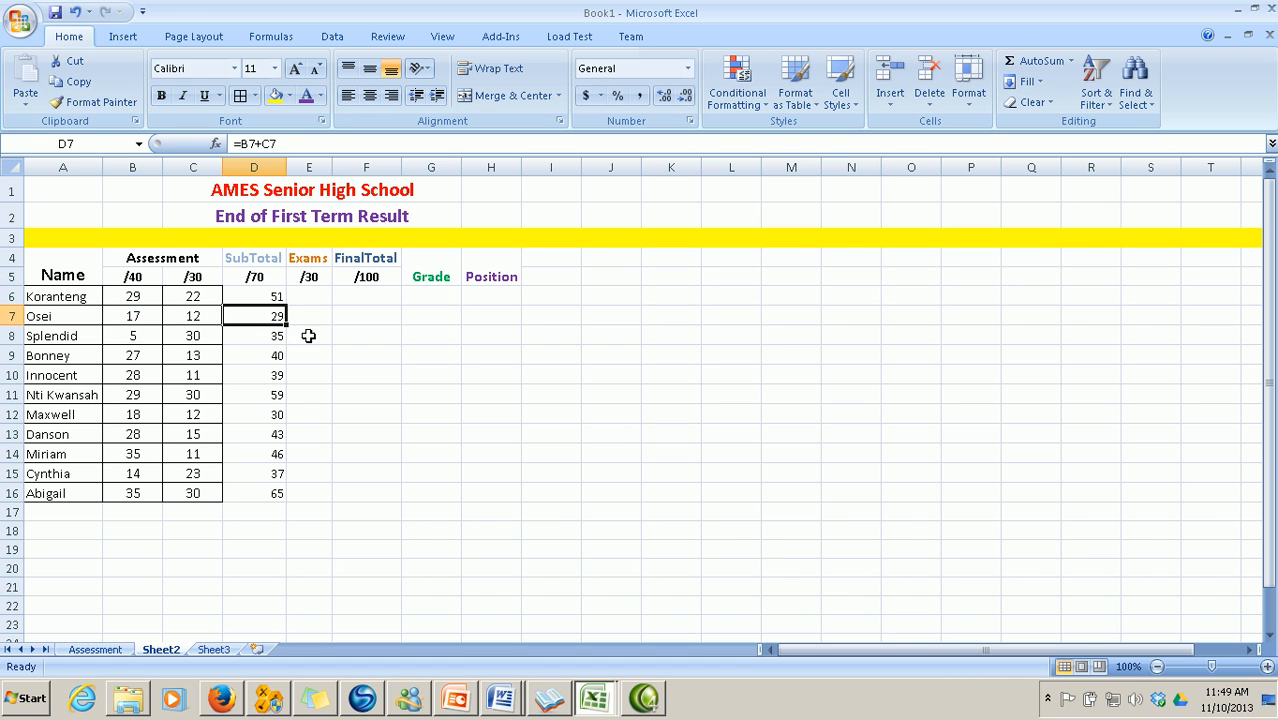
left_click_drag(257, 296, 502, 494)
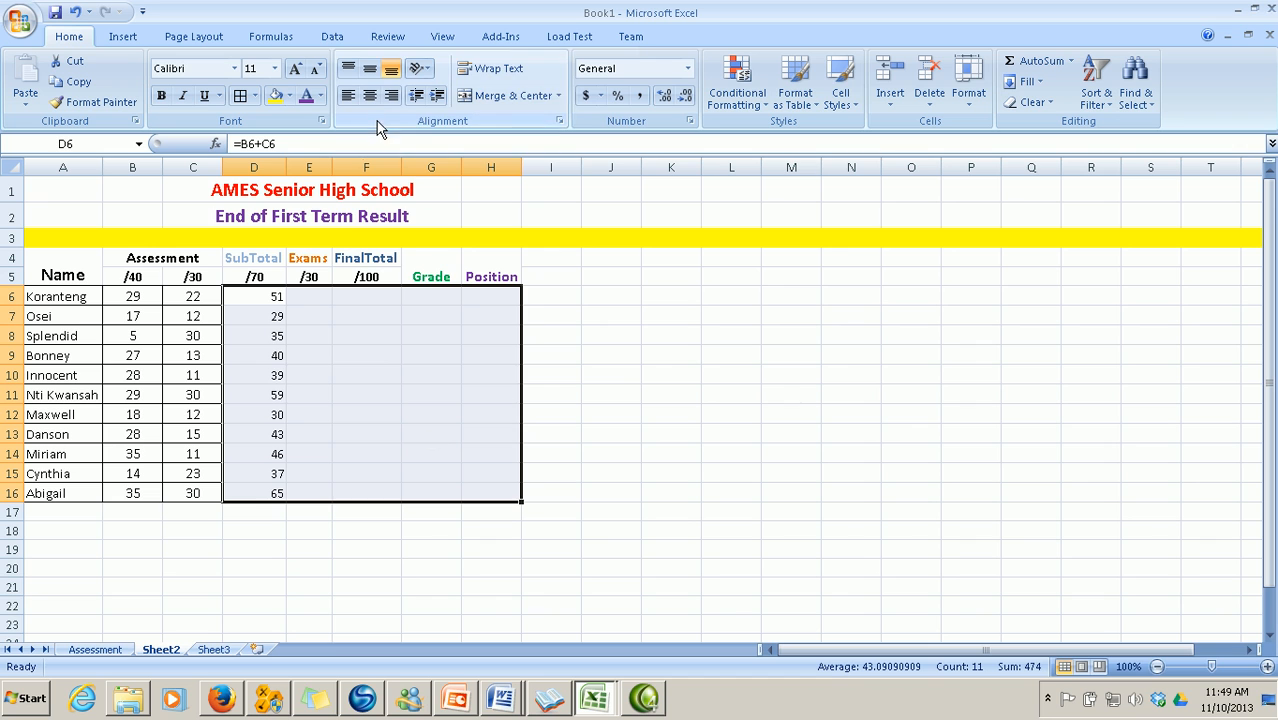
left_click(370, 96)
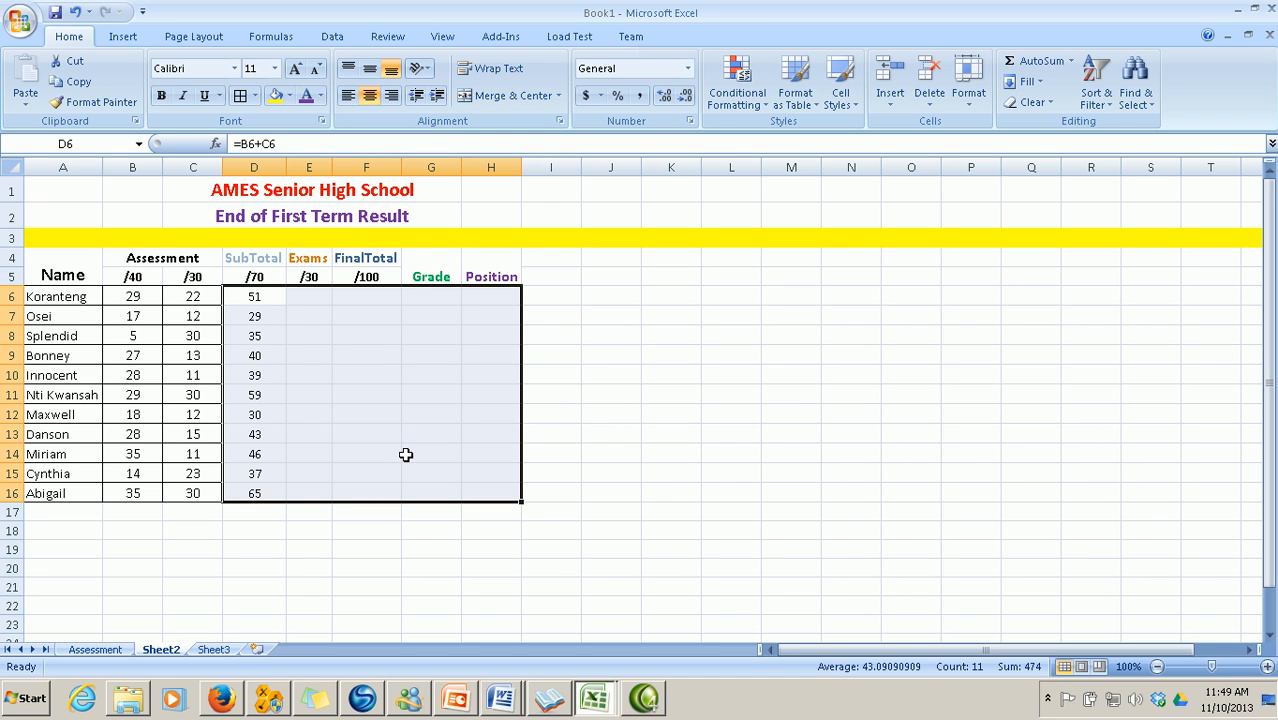
left_click(274, 68)
left_click(259, 155)
left_click(350, 391)
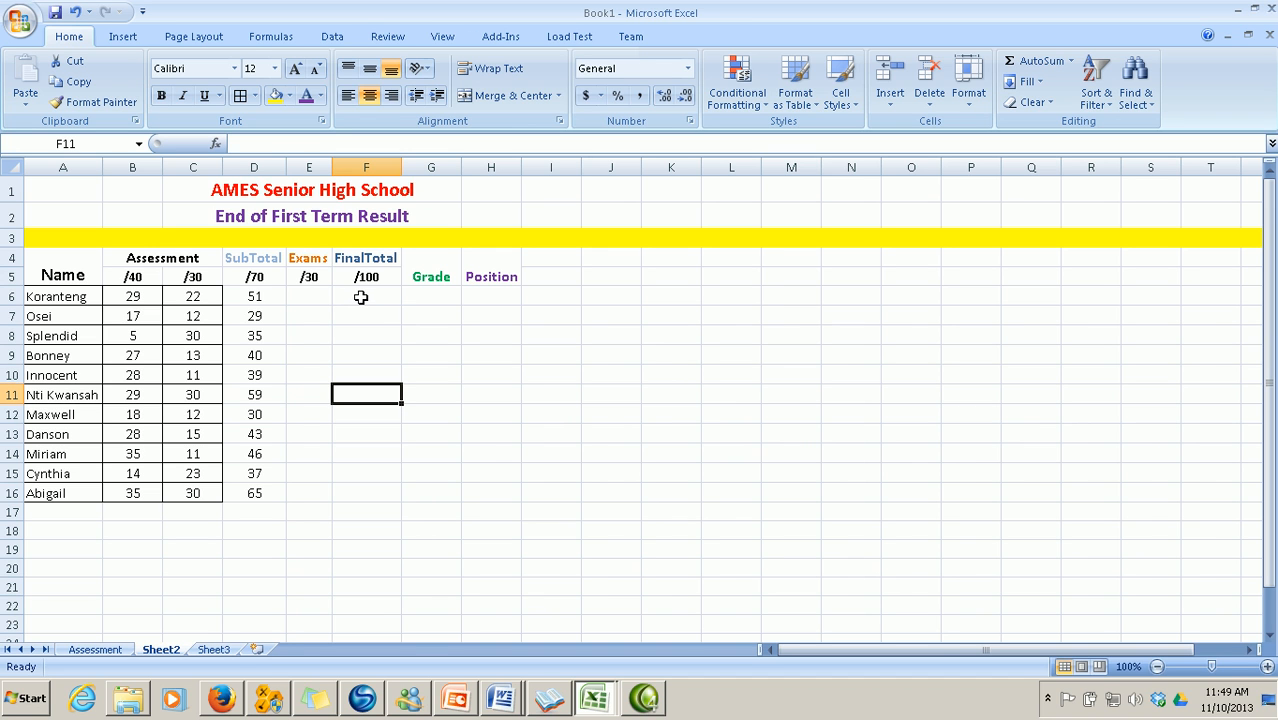
Enter =D6+E6 in F6 and fill it down to F16 for every student
left_click(361, 297)
type("=")
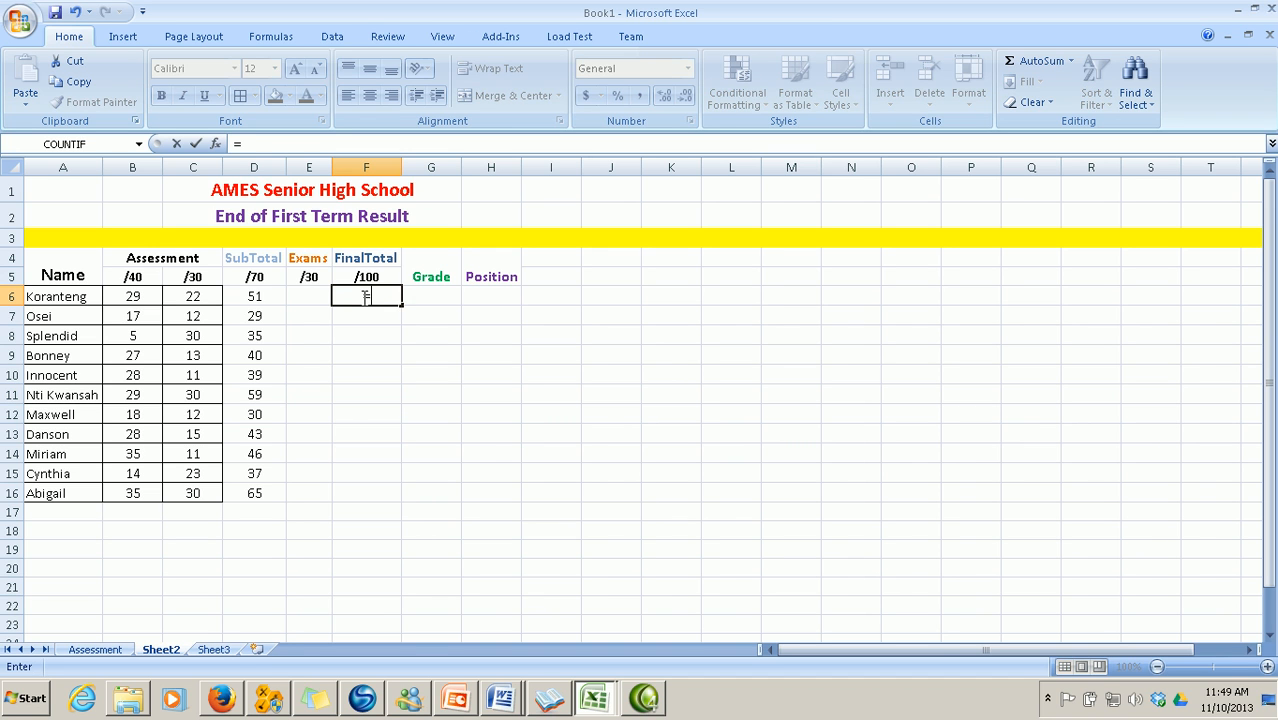
left_click(258, 299)
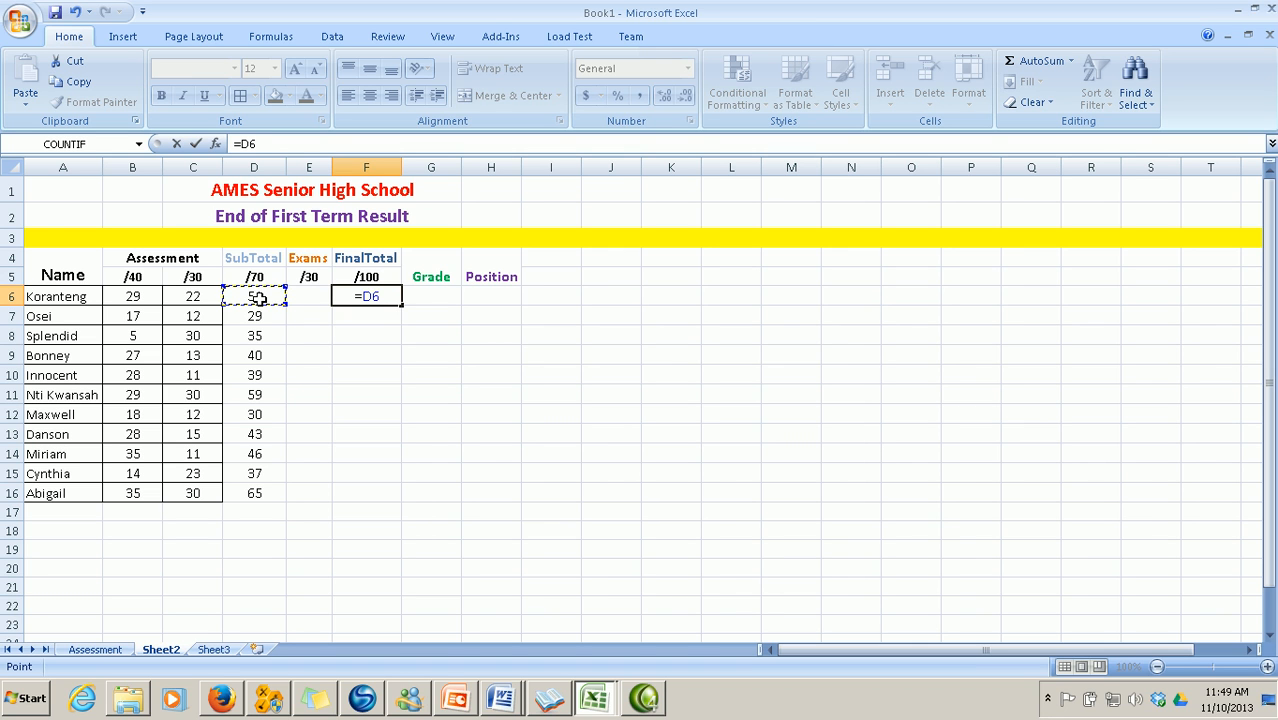
type("+")
left_click(307, 298)
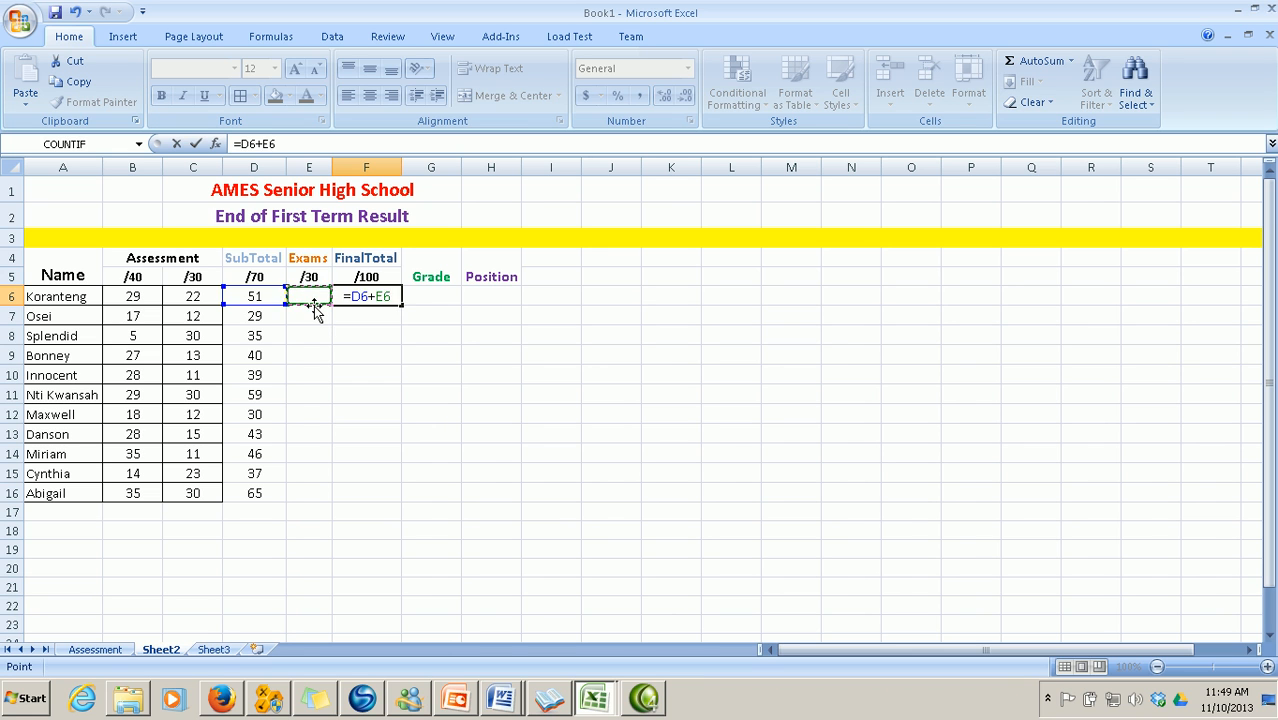
key("Return")
left_click(368, 296)
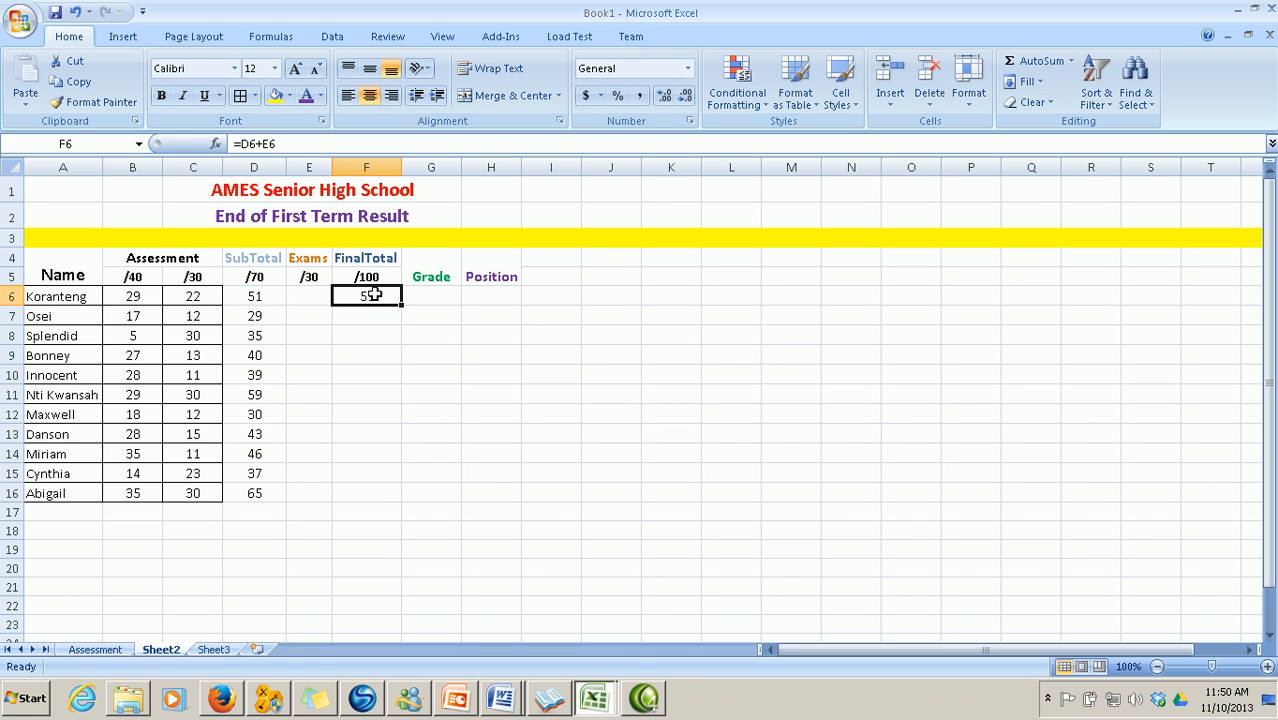
left_click_drag(401, 304, 405, 500)
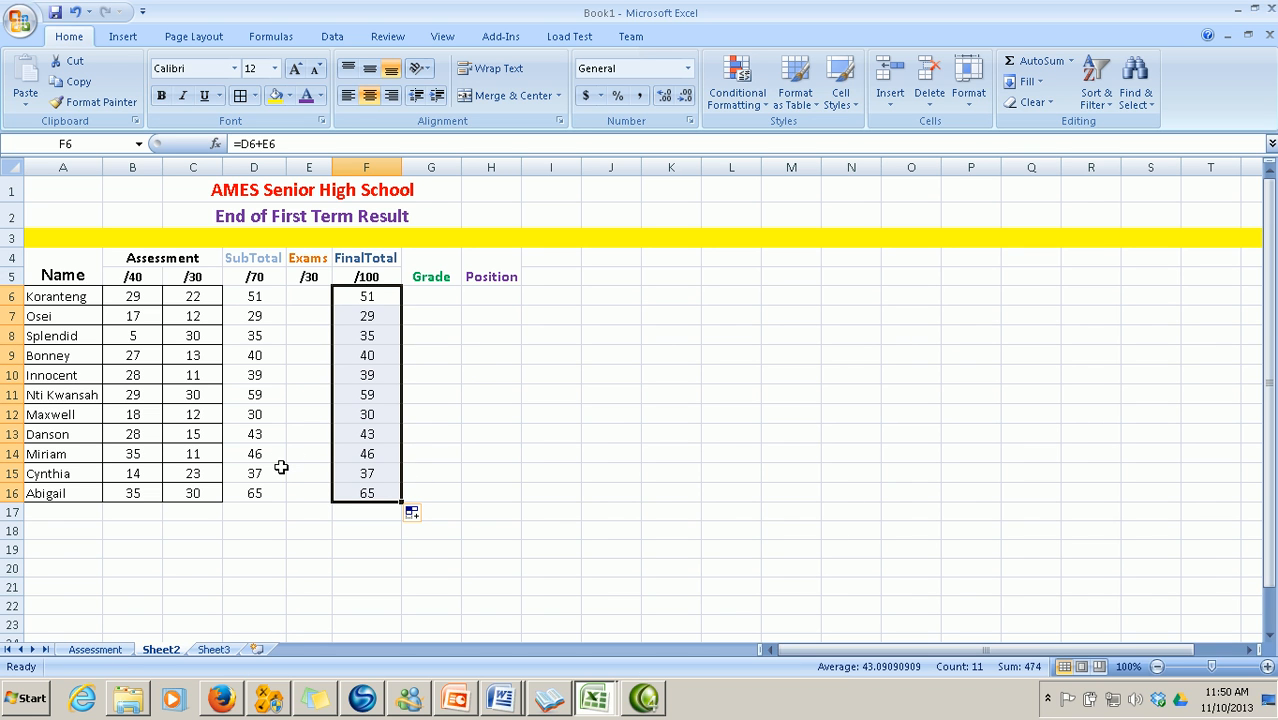
left_click(118, 652)
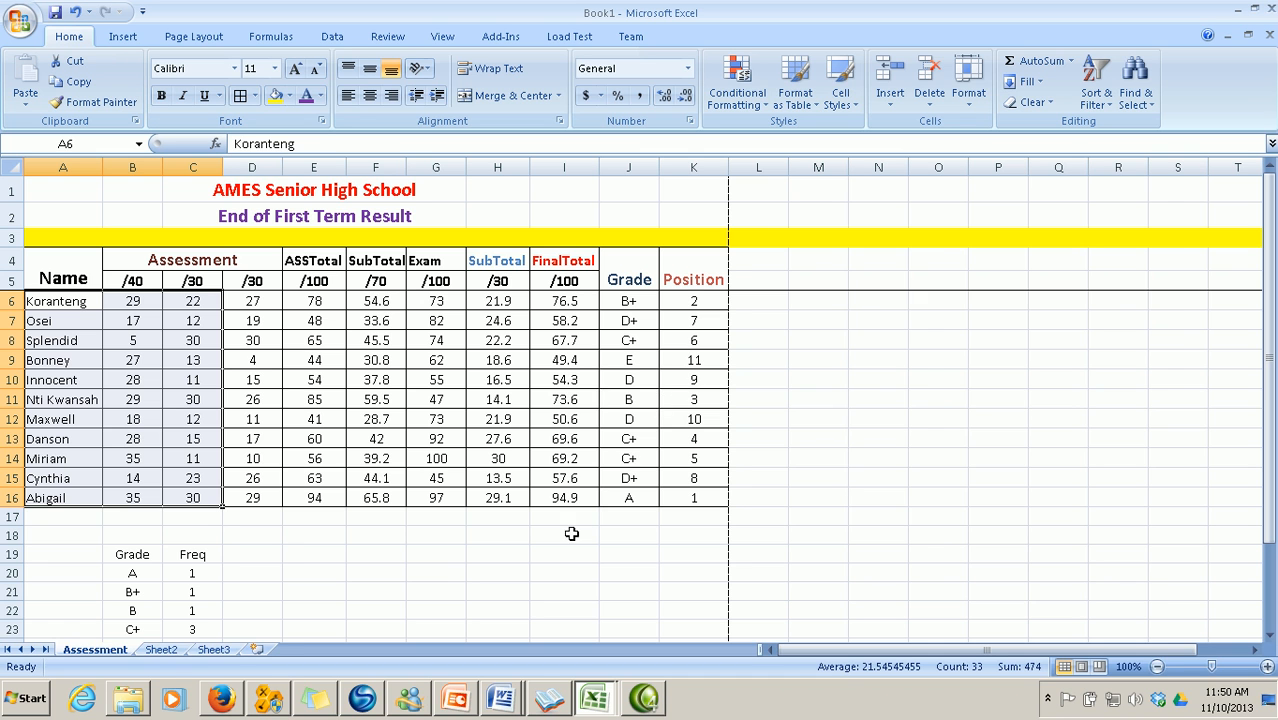
left_click(161, 649)
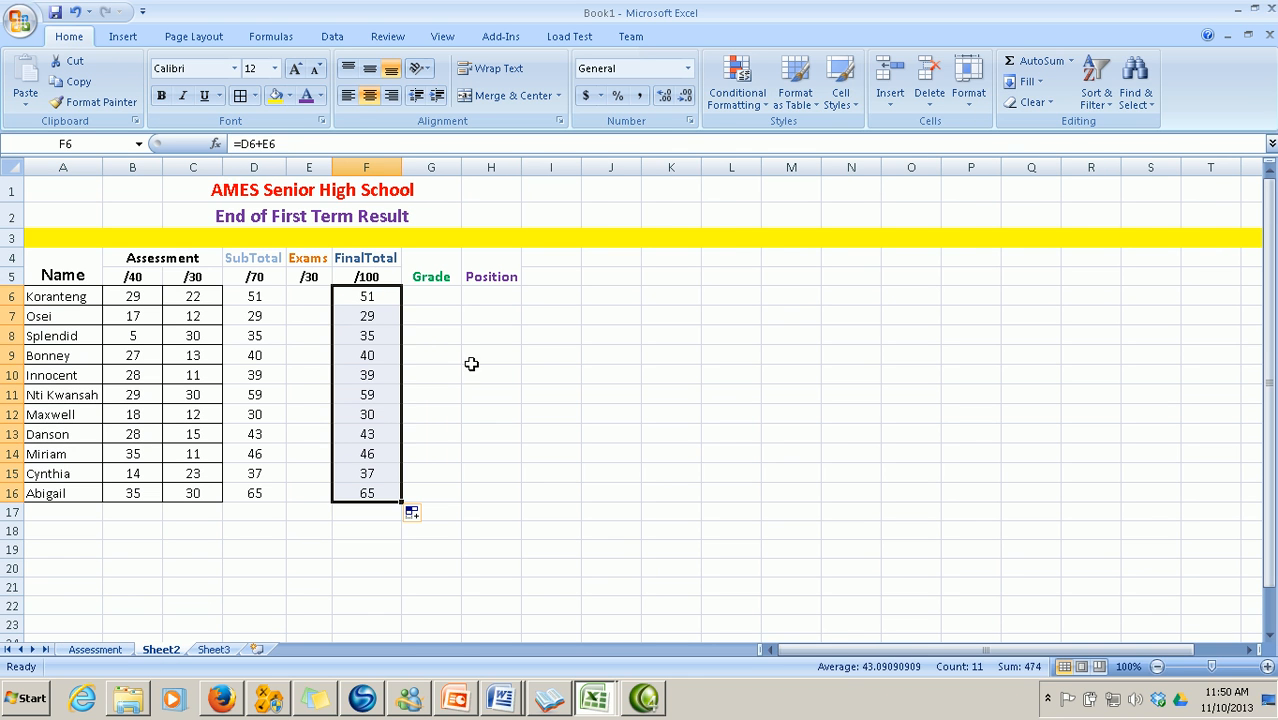
left_click(433, 296)
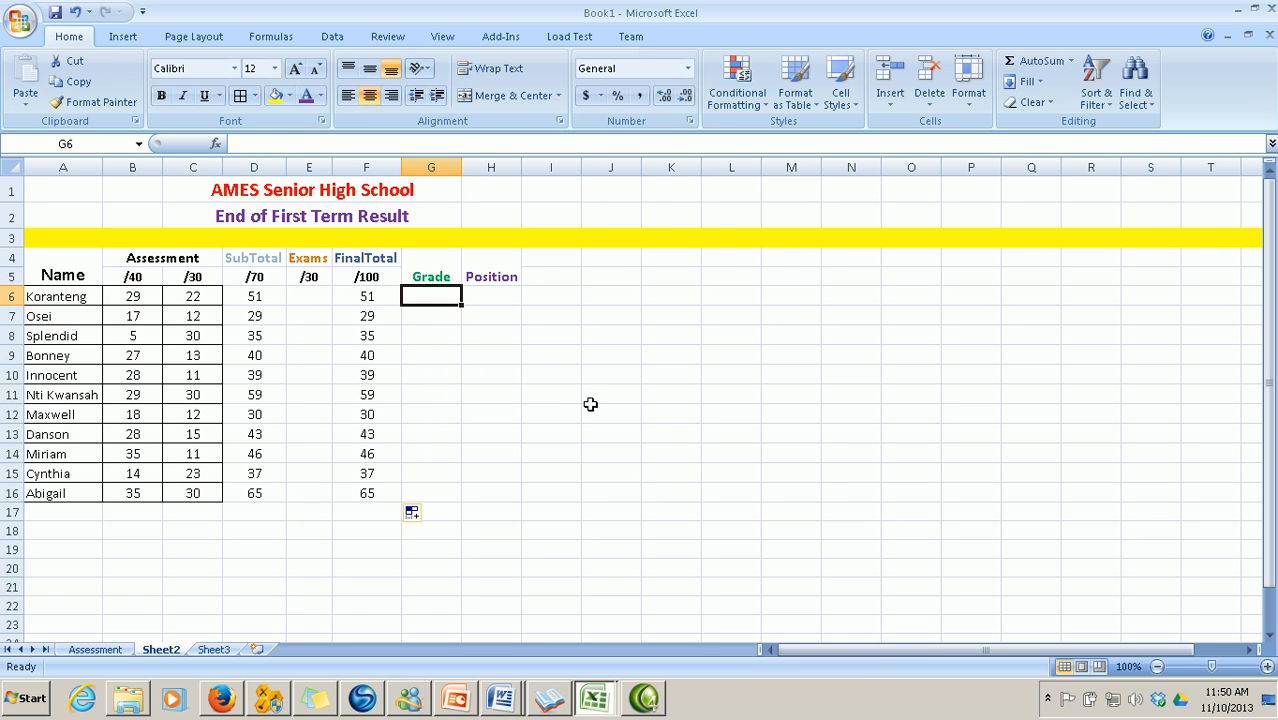
Start G6's nested IF grade formula: A from 80, B+ from 75, B from 70, C+ from 65
type("=")
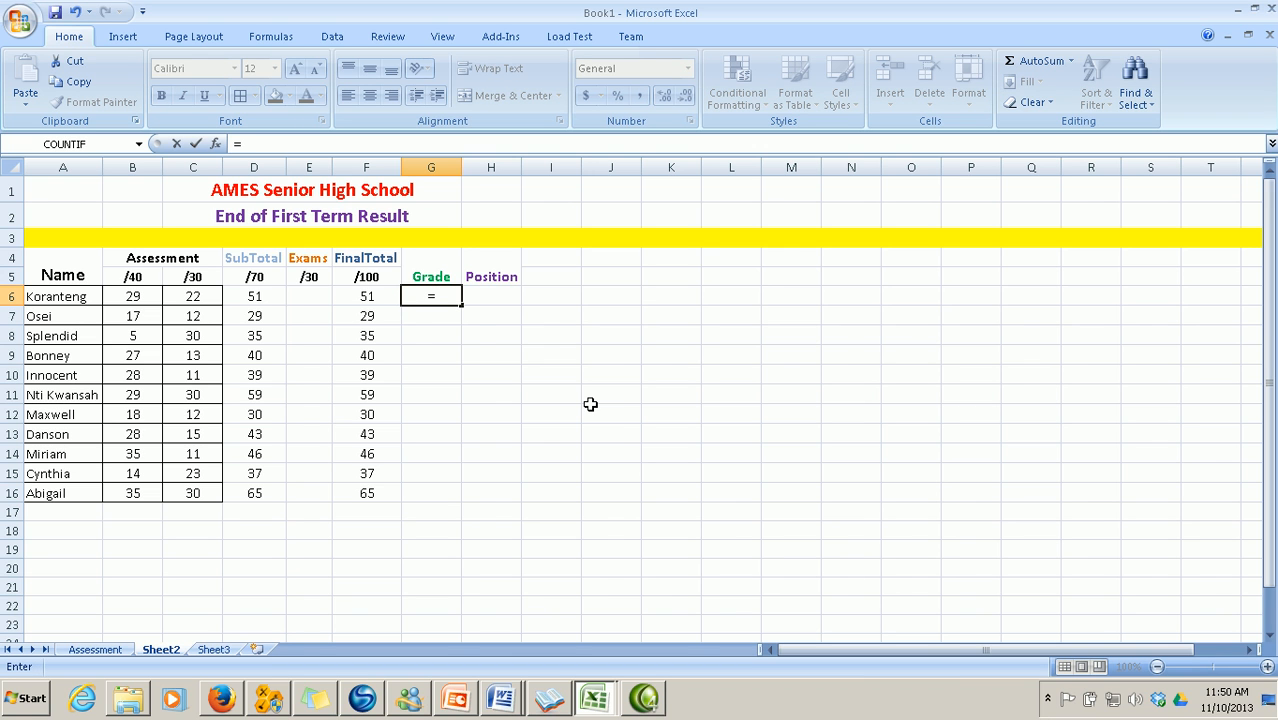
type("IF")
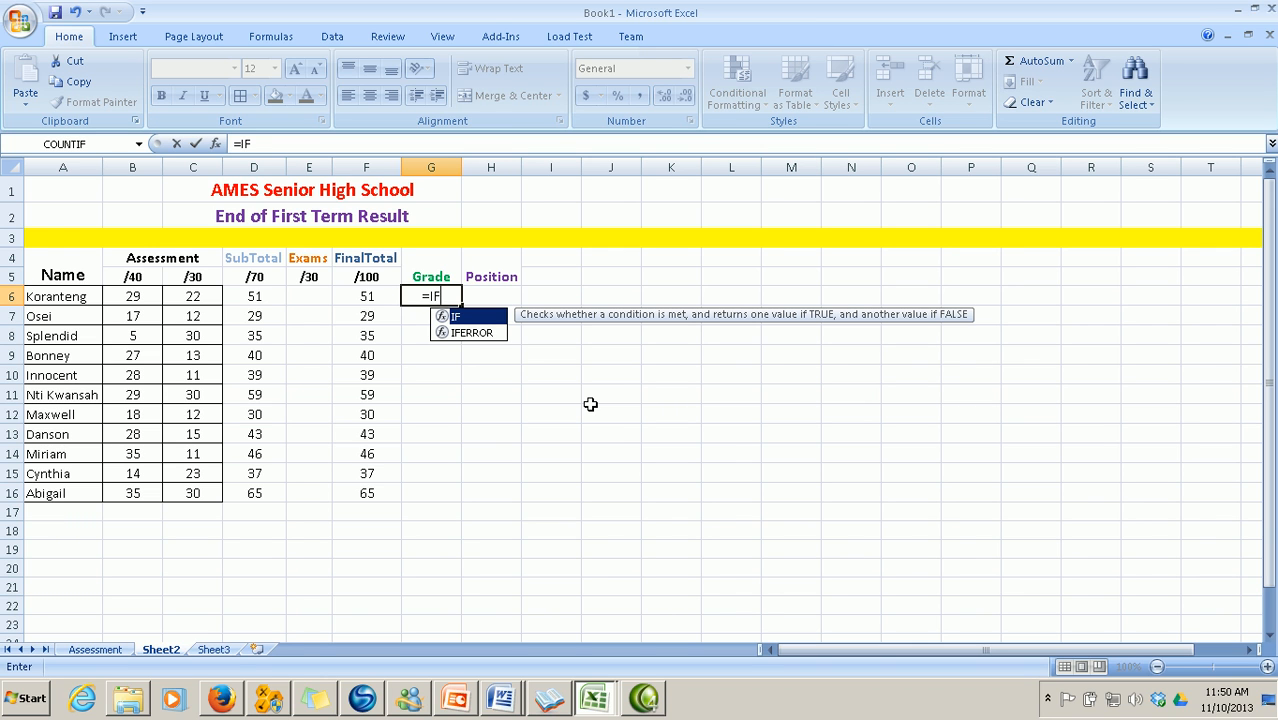
type("(F")
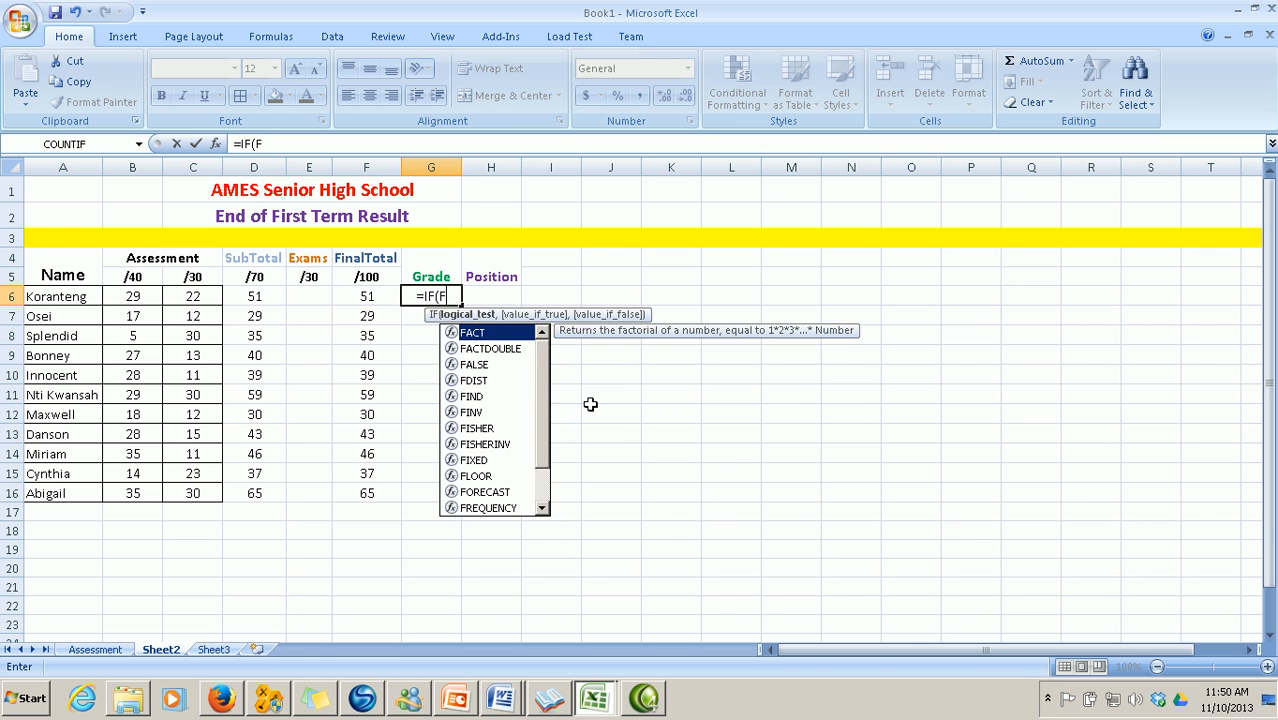
type("6>=80")
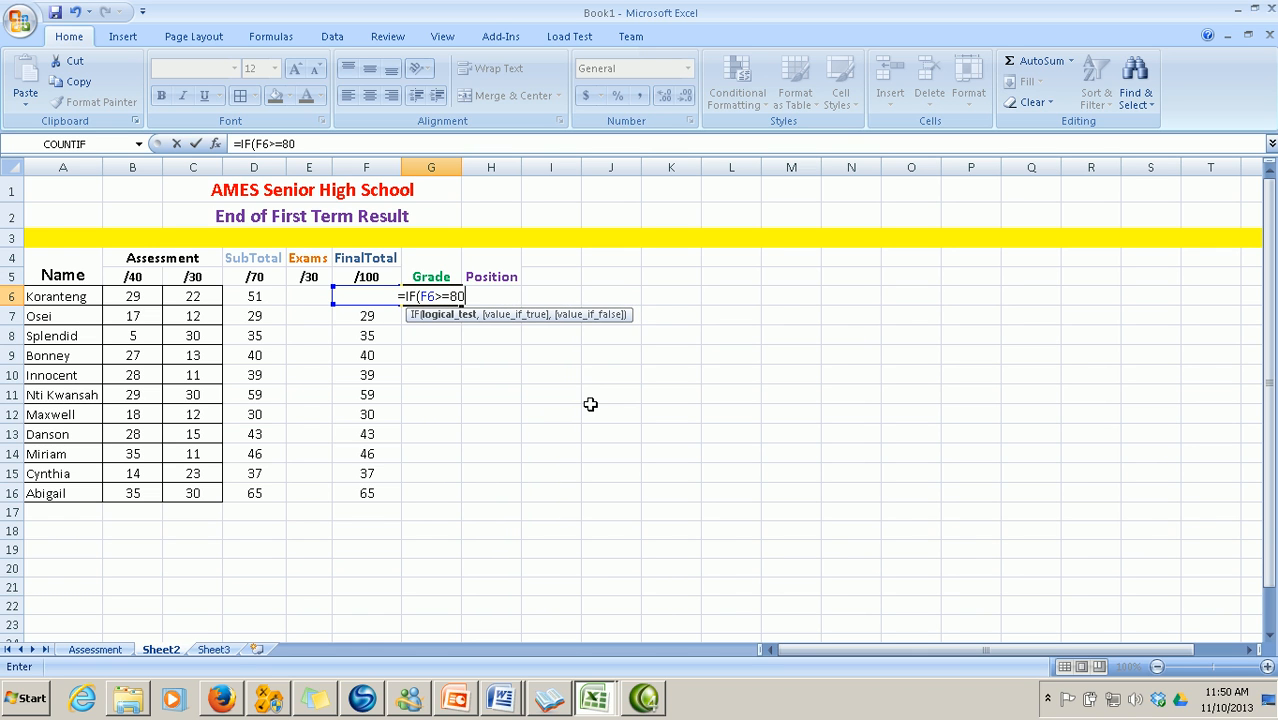
type(",\"A\",IF")
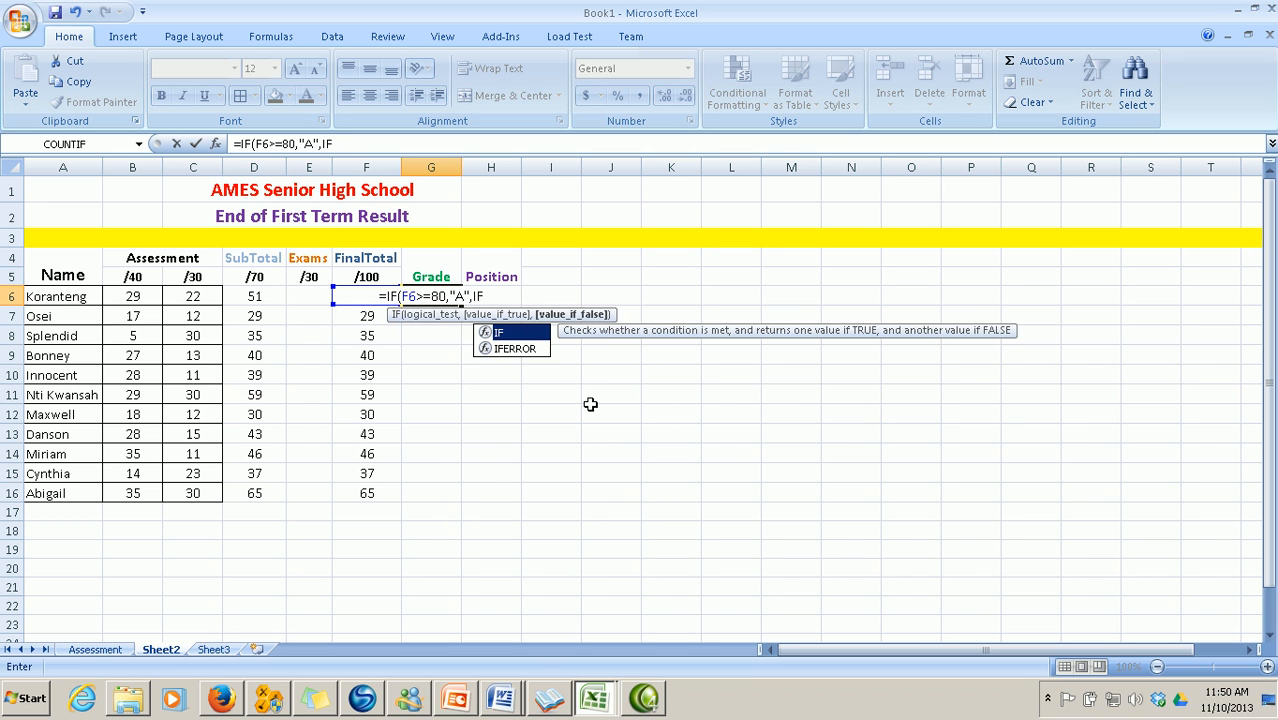
type("(F6")
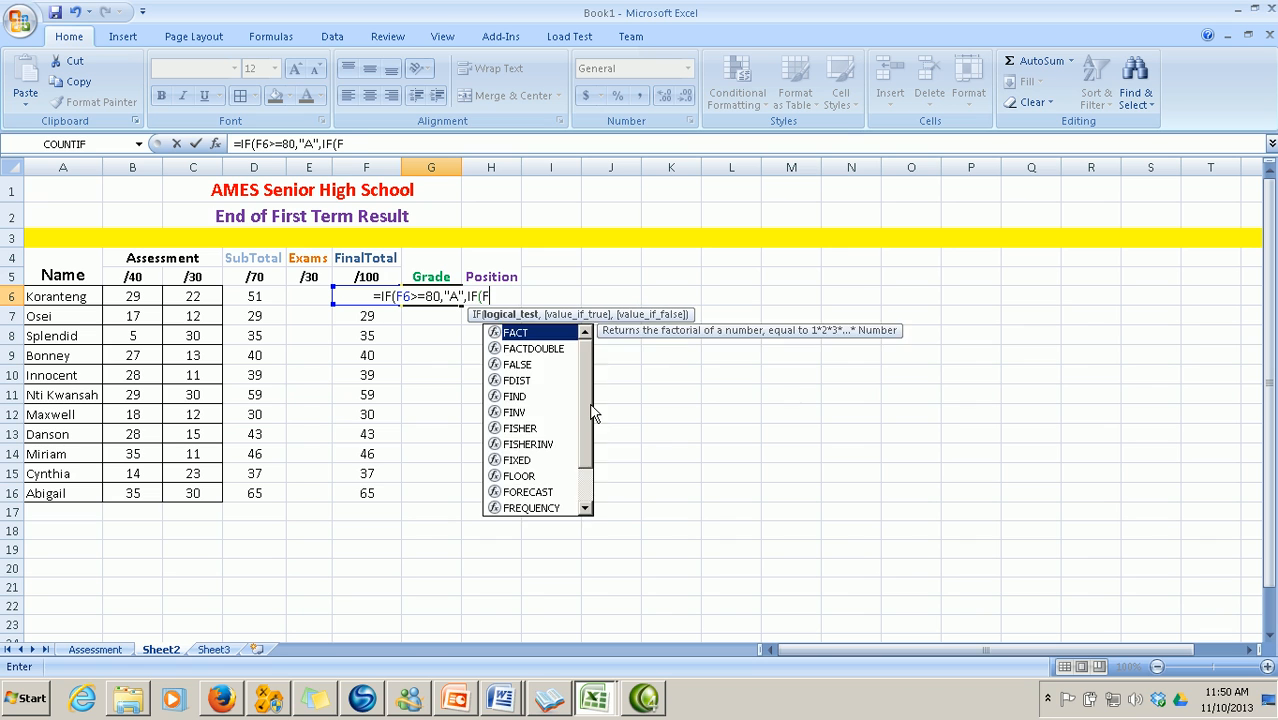
type(">=")
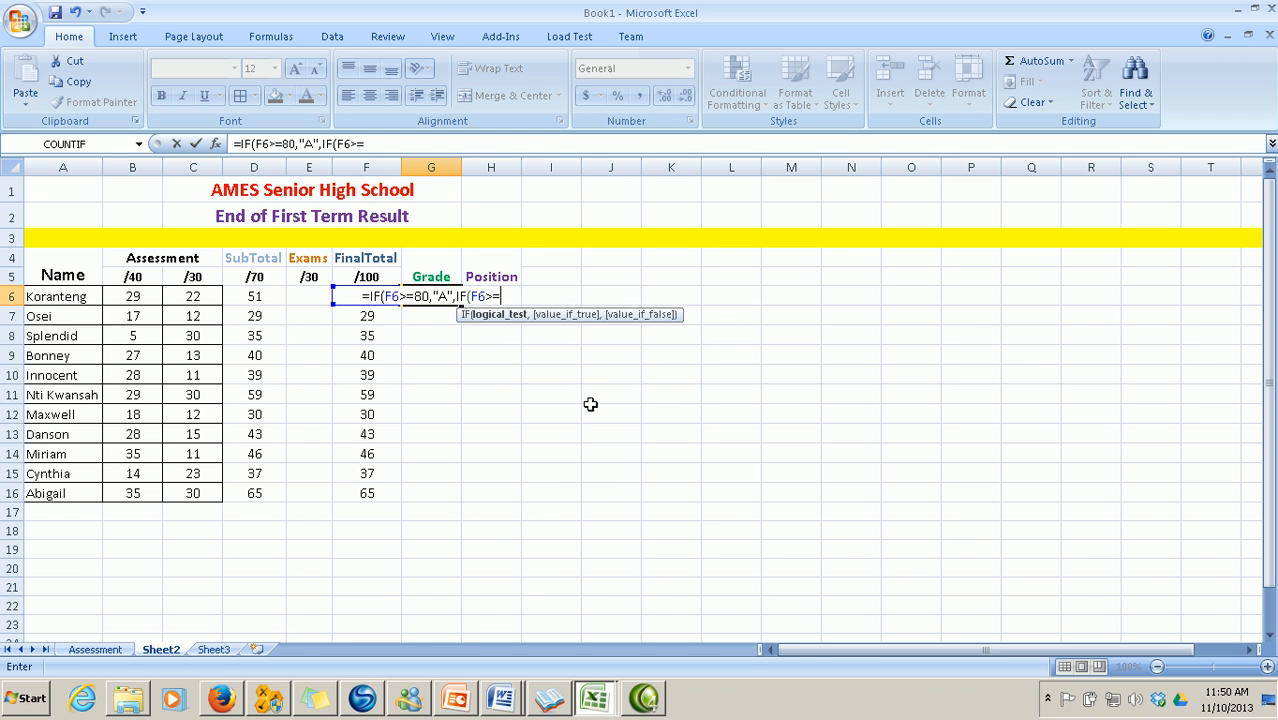
type("75,")
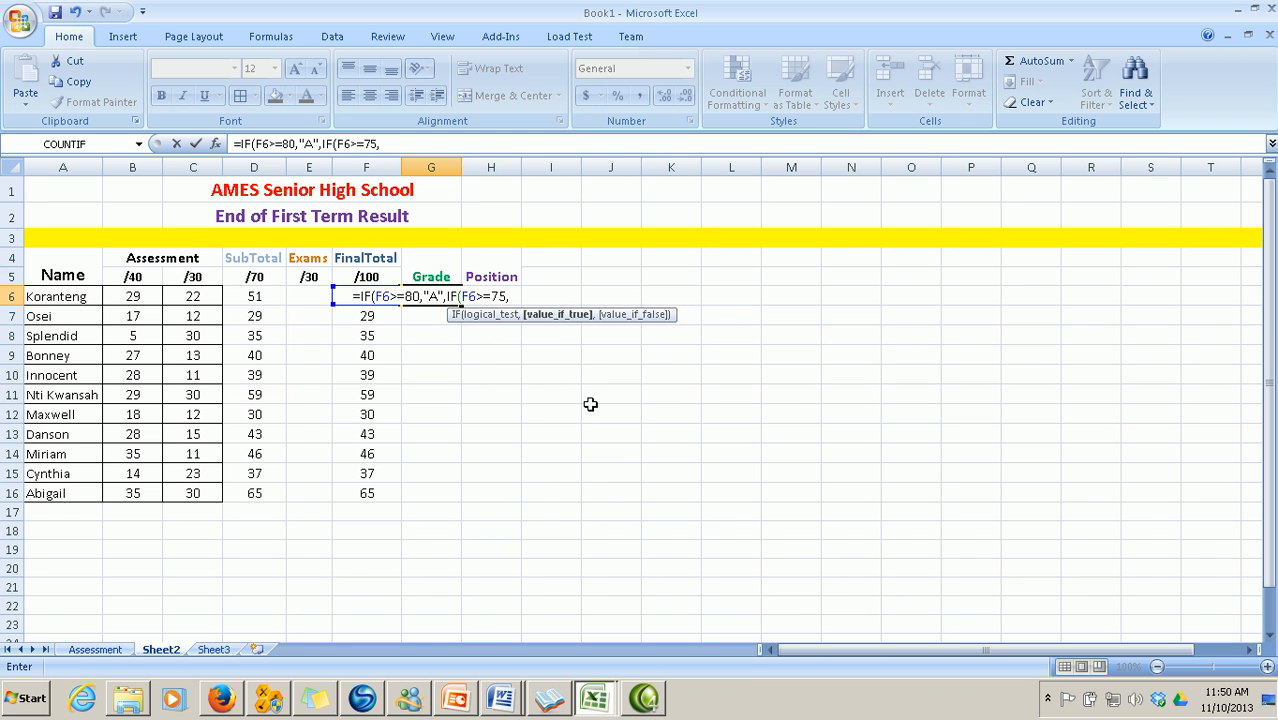
type("\"")
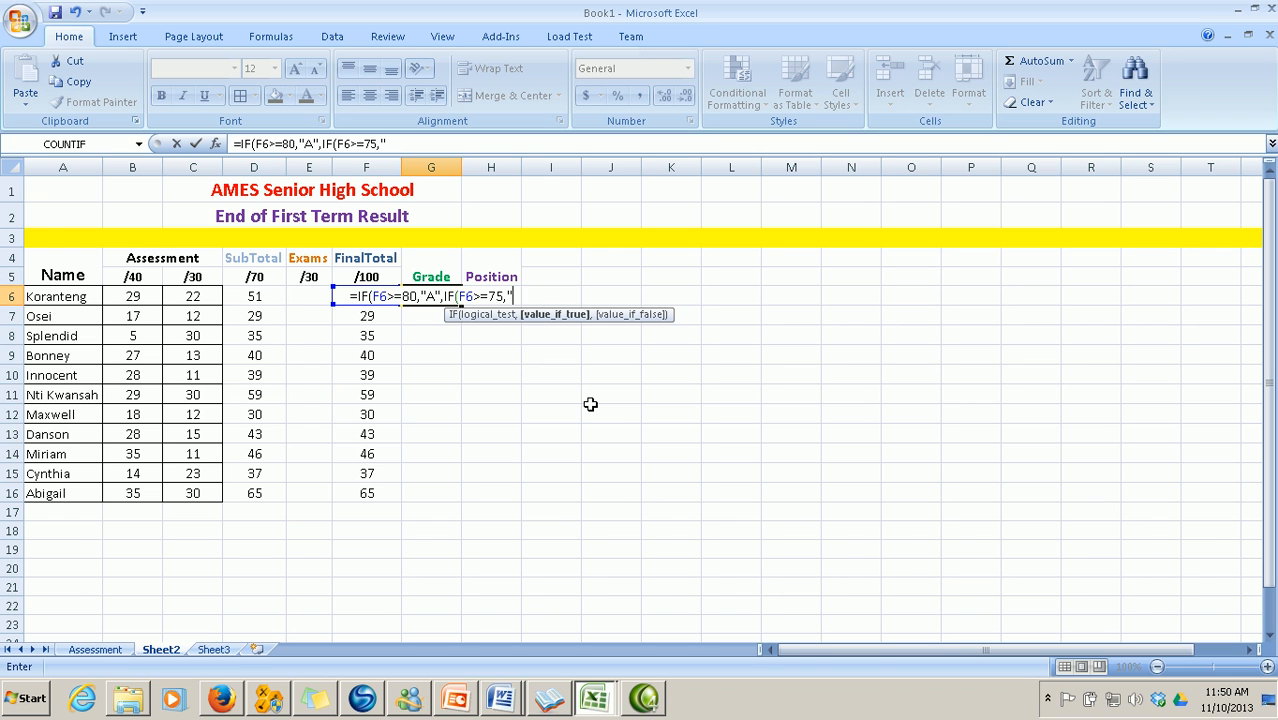
type("B")
type("+")
type("\"")
type(",IF")
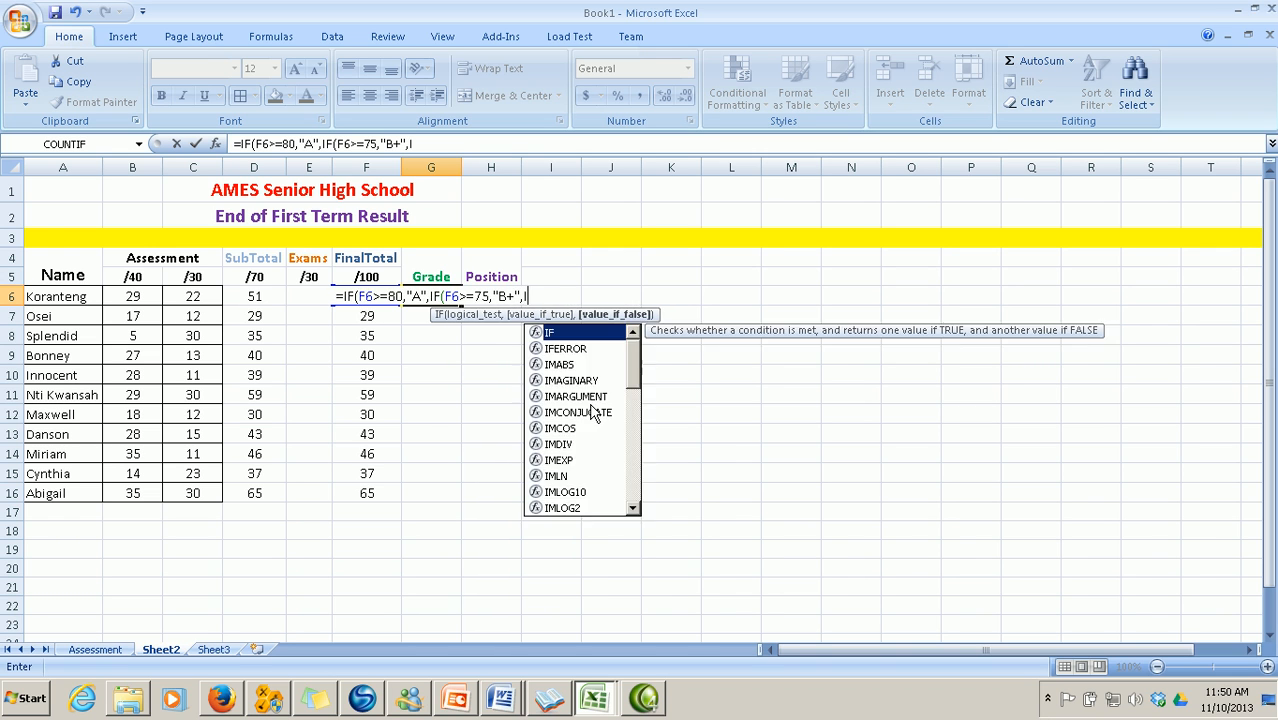
type("(")
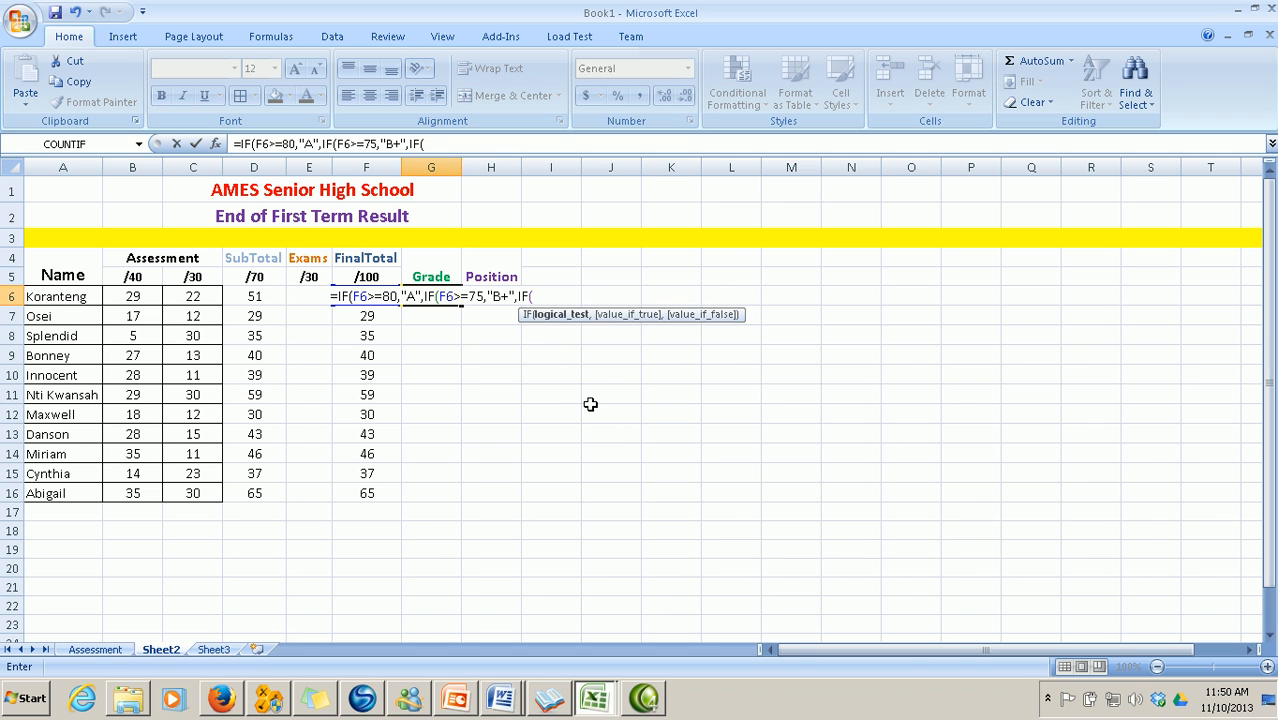
type("F6")
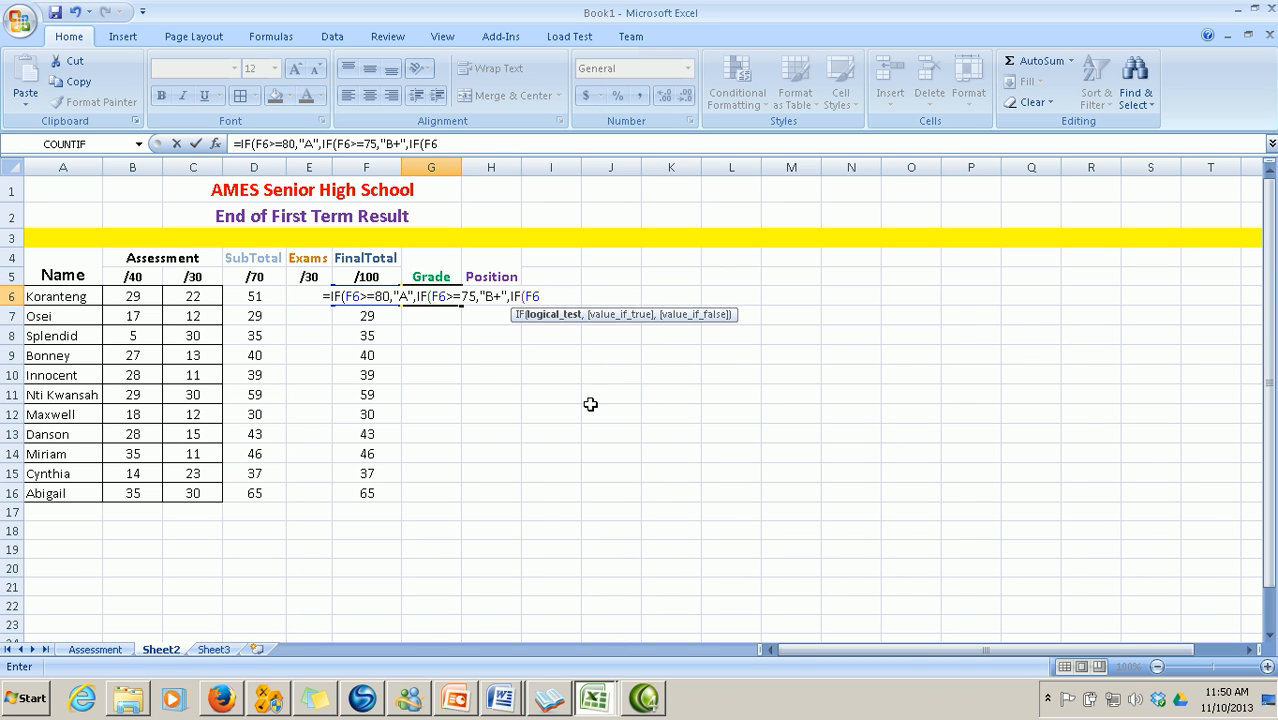
type(">=")
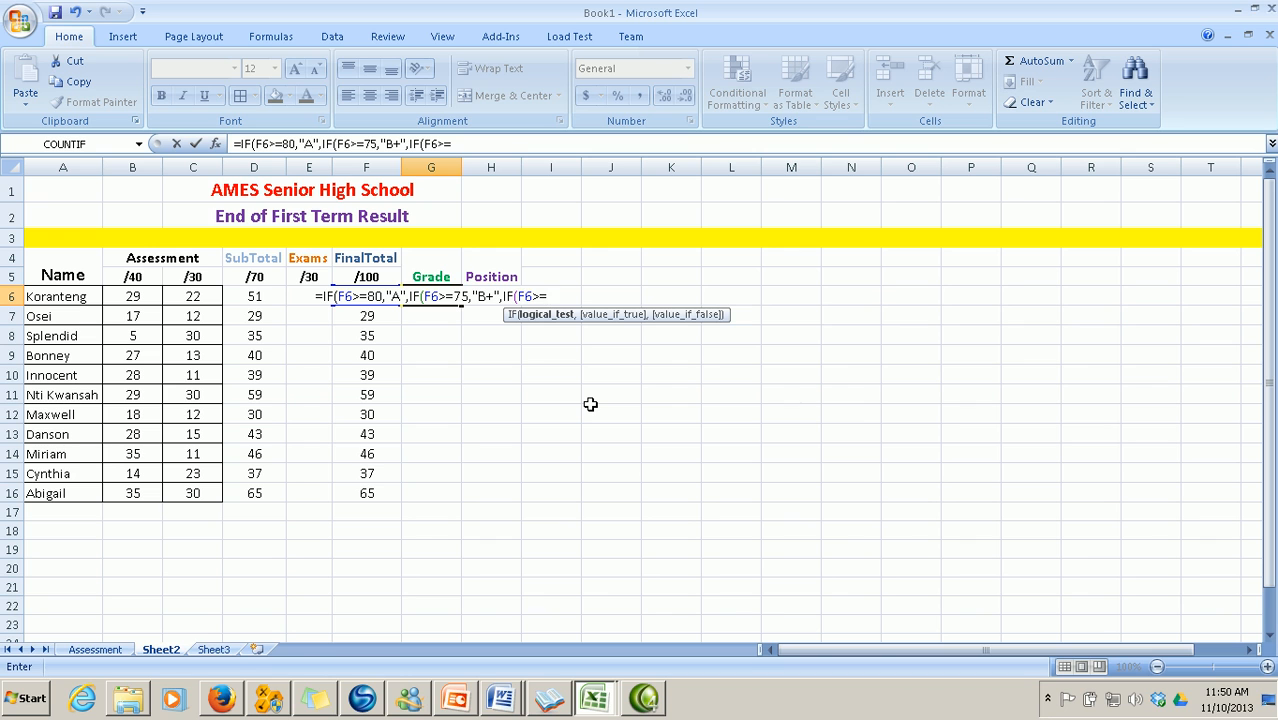
type("70,\"")
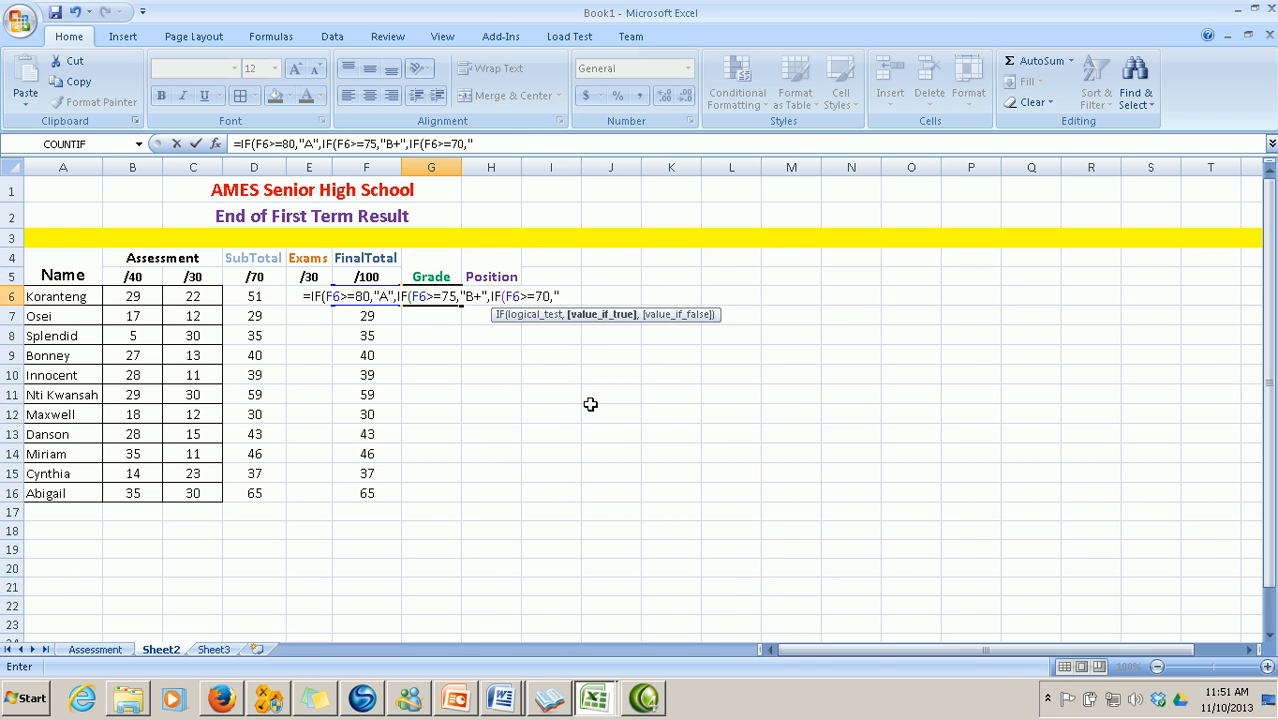
type("B\"")
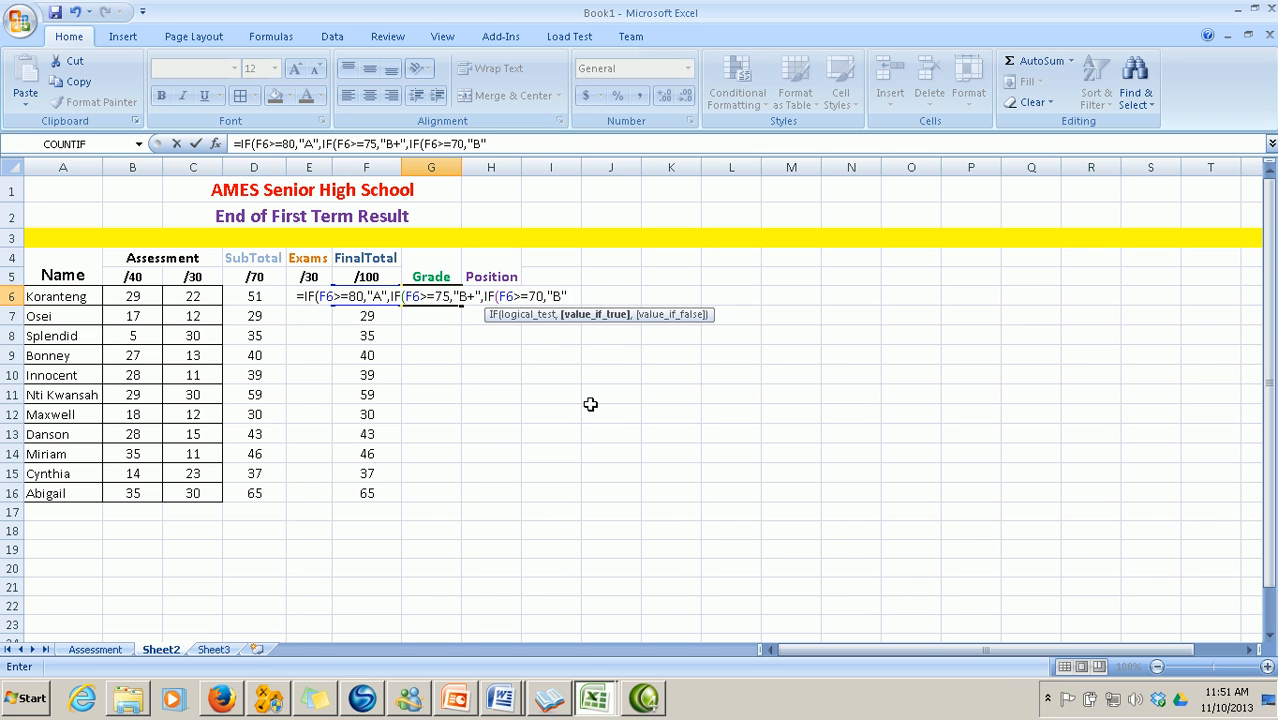
type(",")
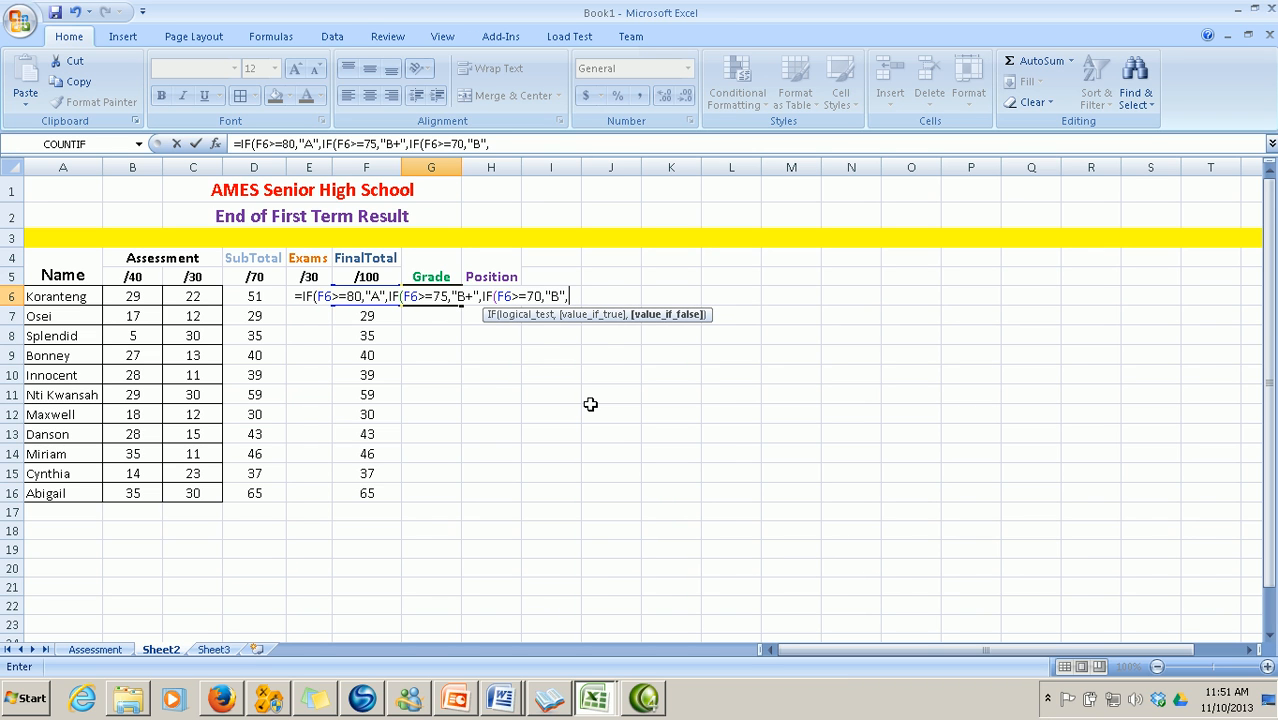
type("IF")
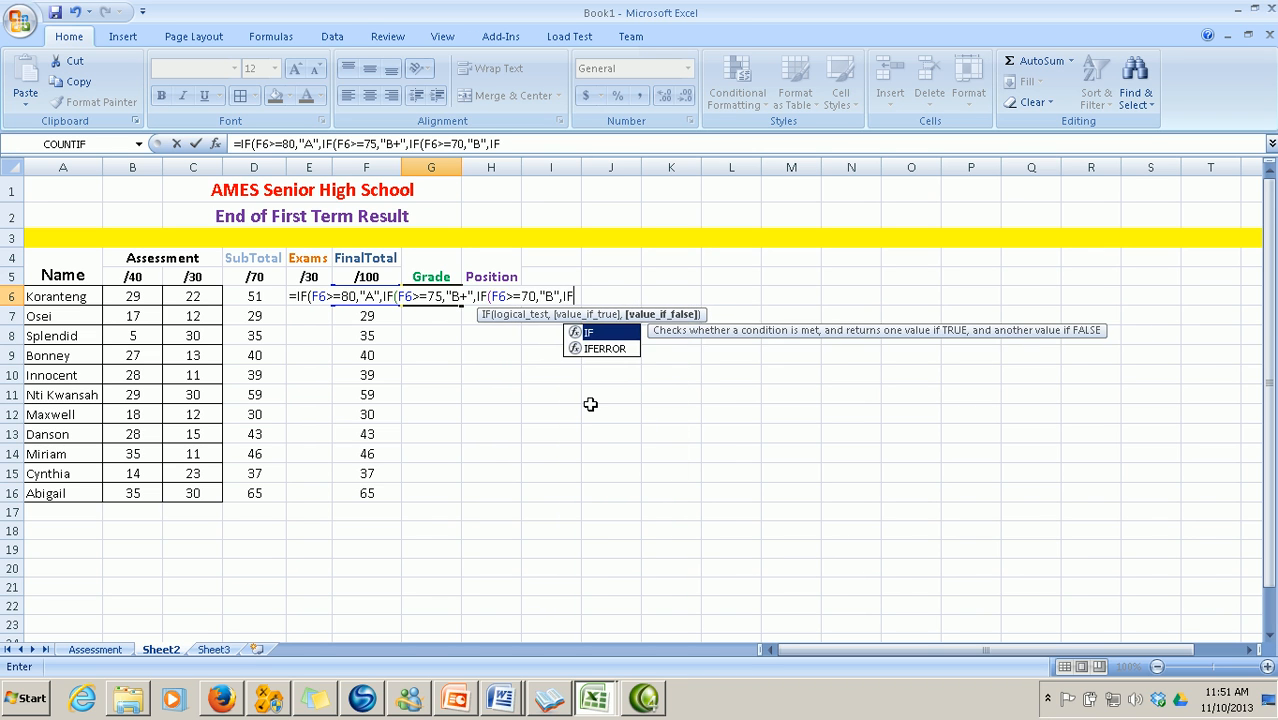
type("(F6")
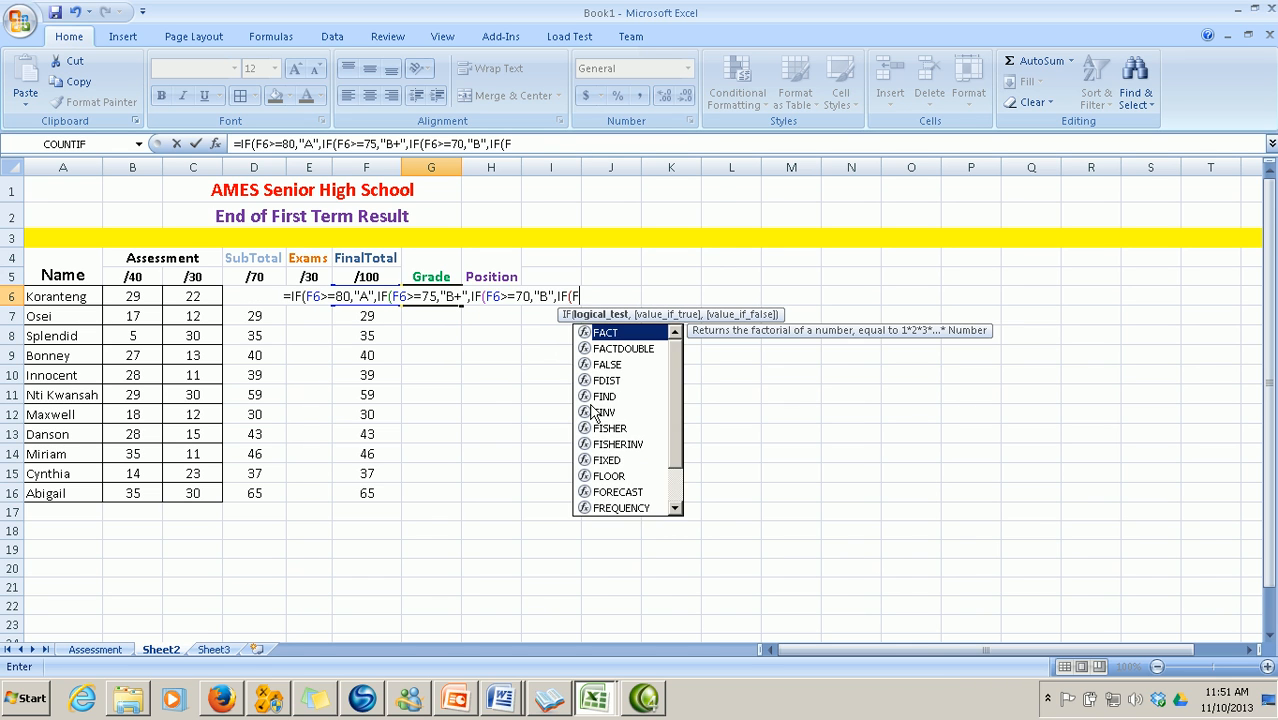
type(">=")
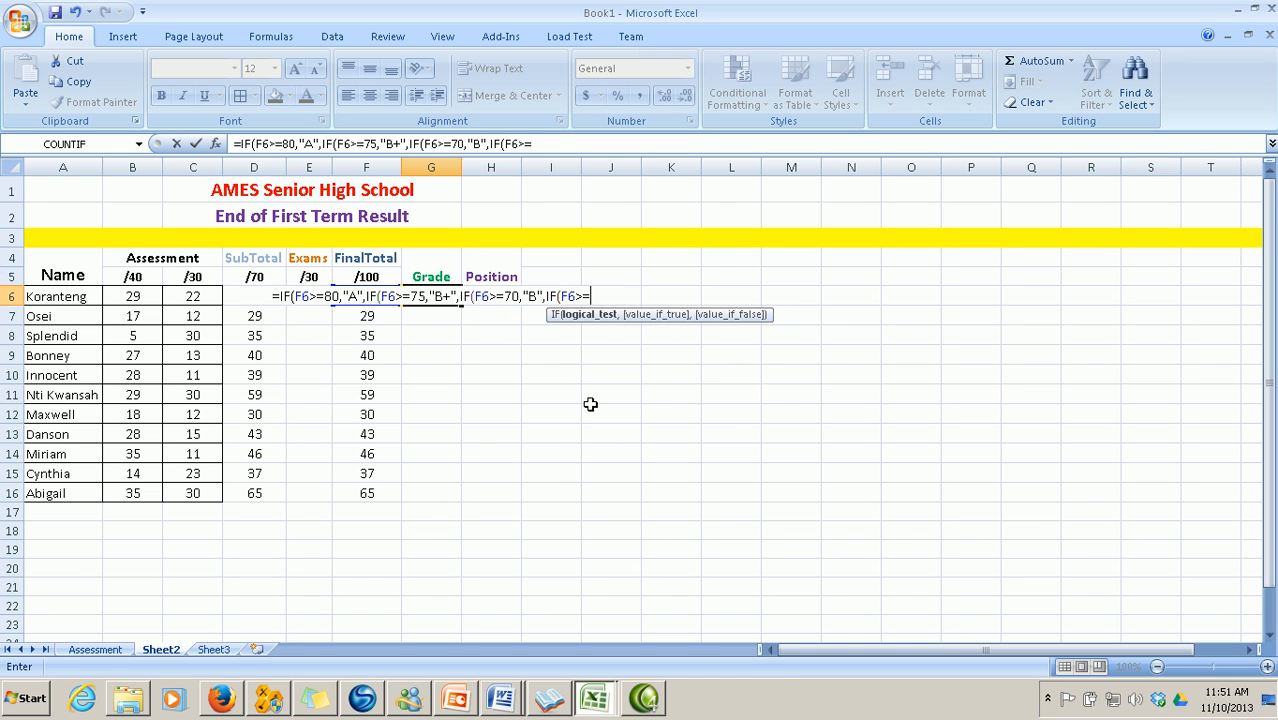
type("65")
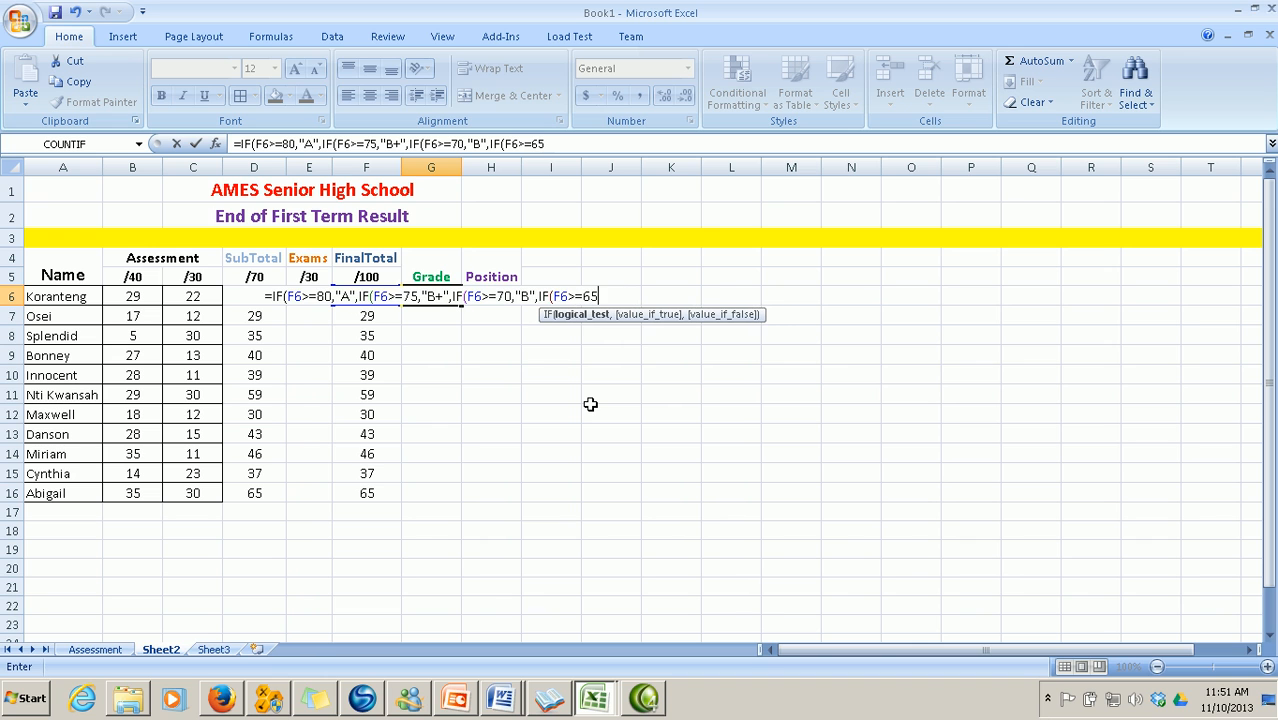
type(",\"")
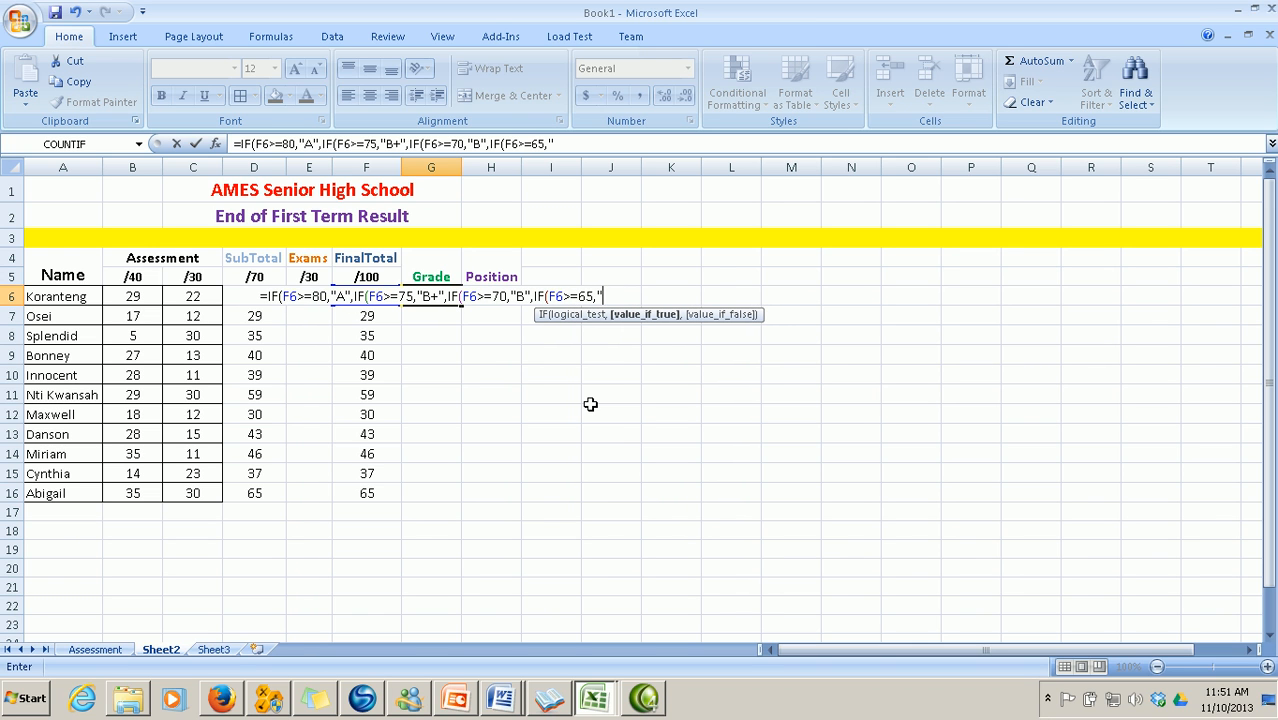
type("C")
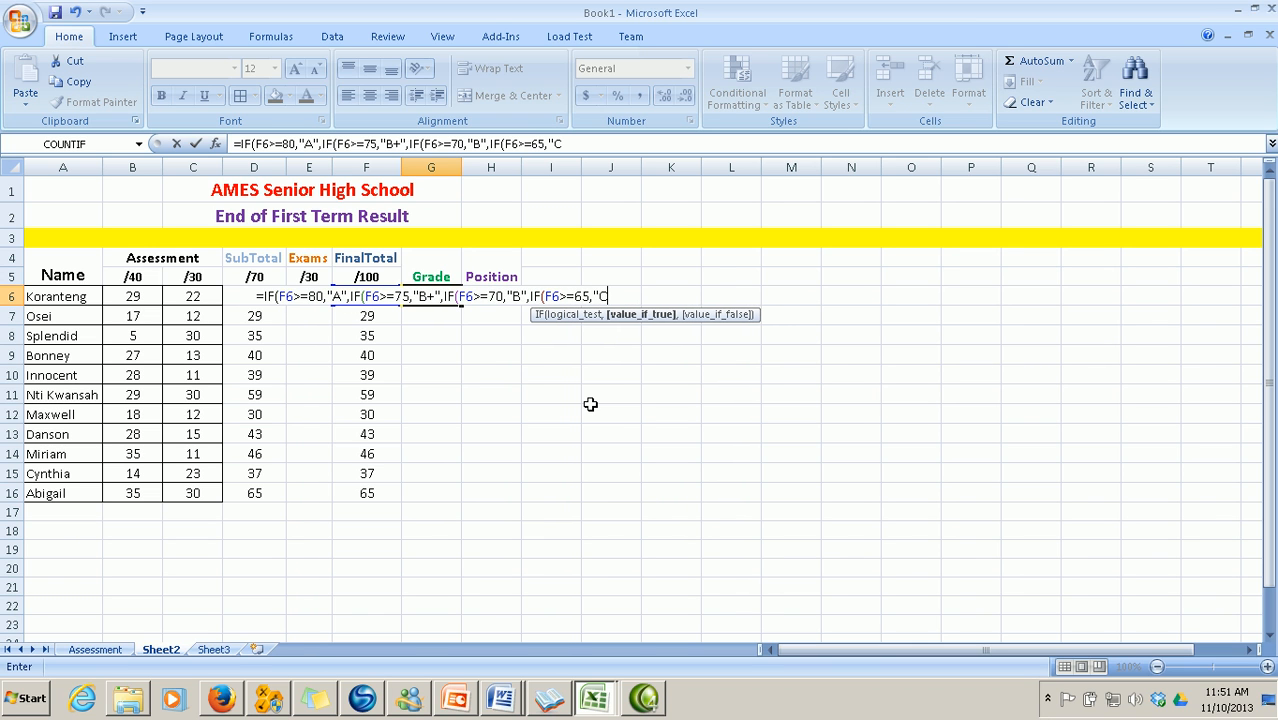
type("+\"")
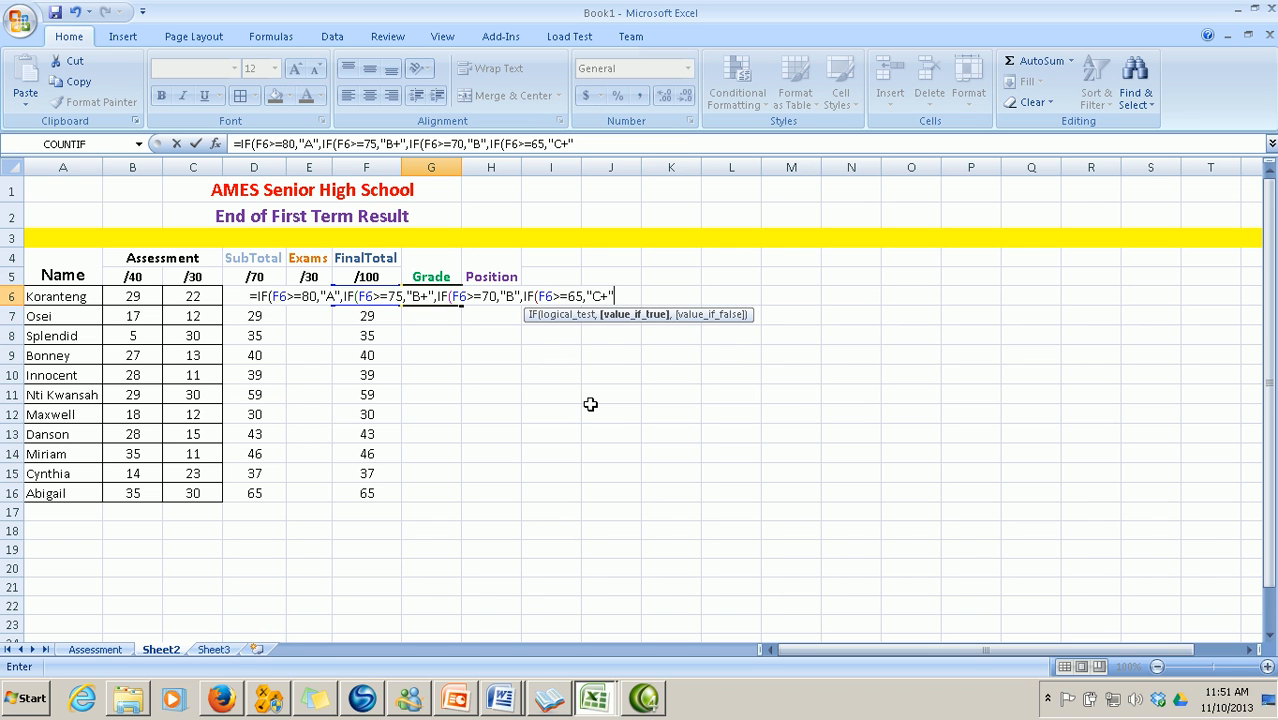
type(",IF")
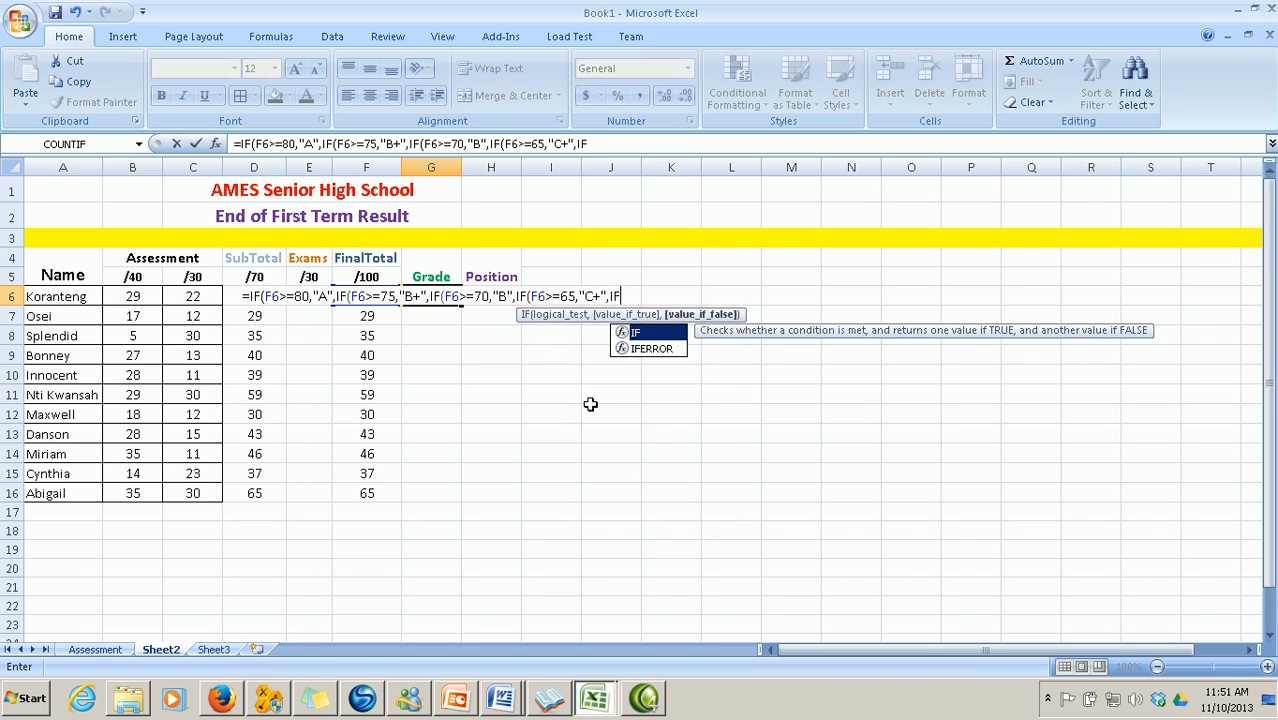
type("(F6>=")
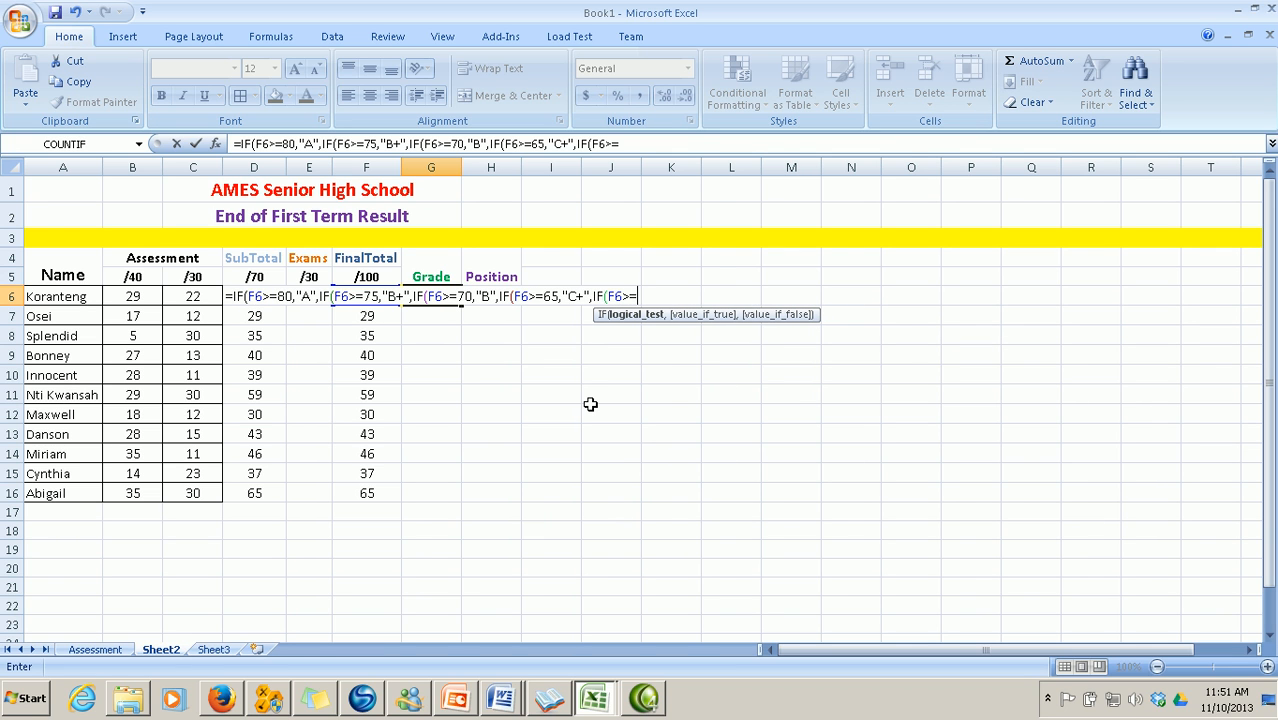
Finish the G6 formula with C at 60, D+ at 55, D at 50, E below 50, closing all brackets
type("60,\"C")
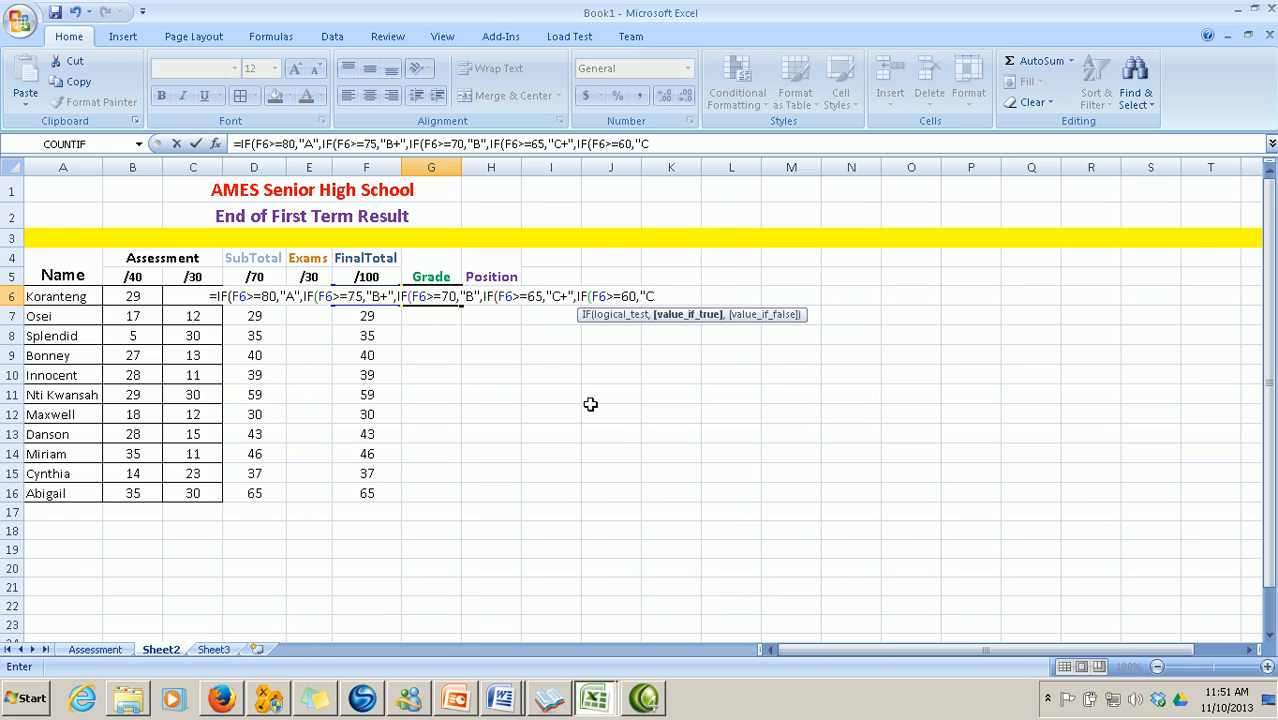
type("\",")
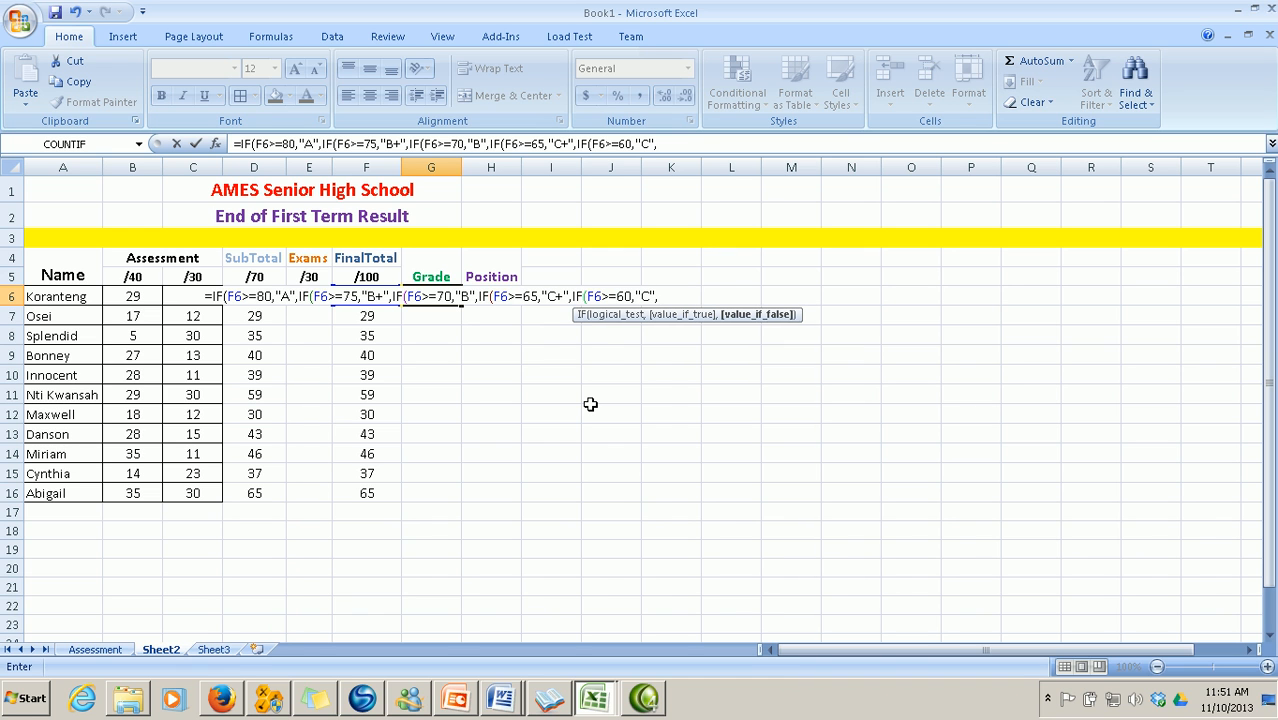
type("IF")
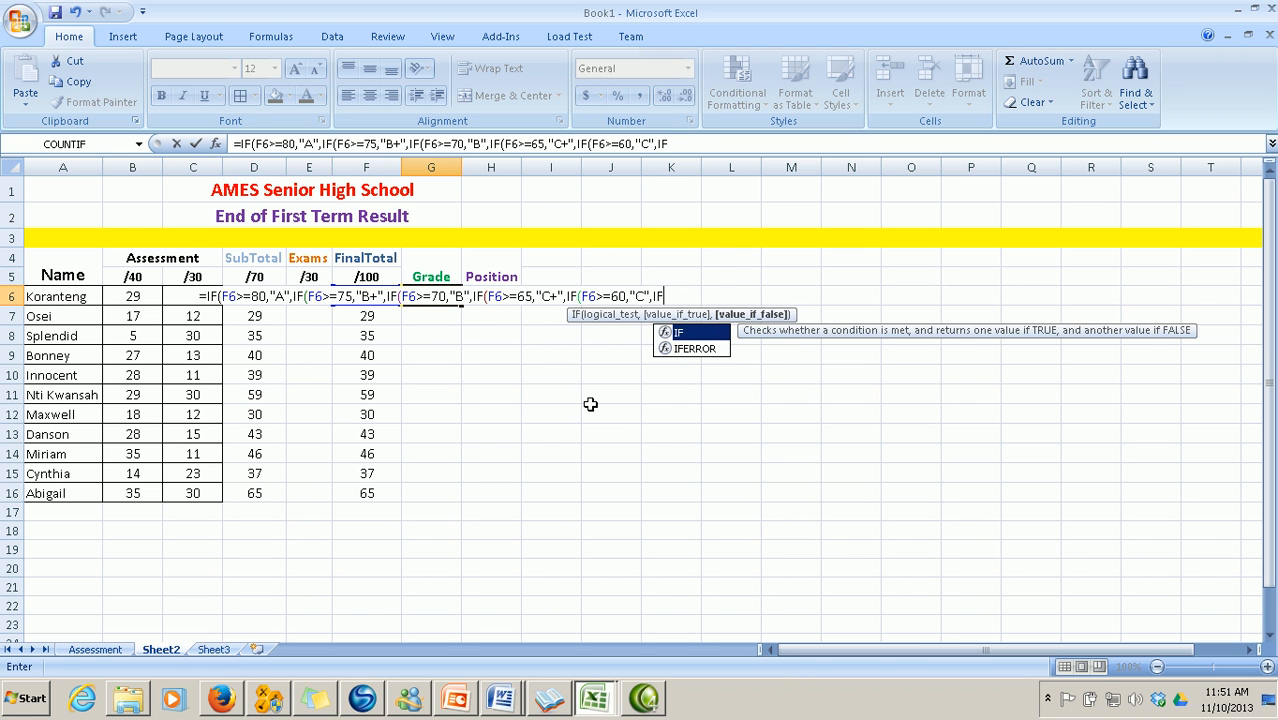
type("(F")
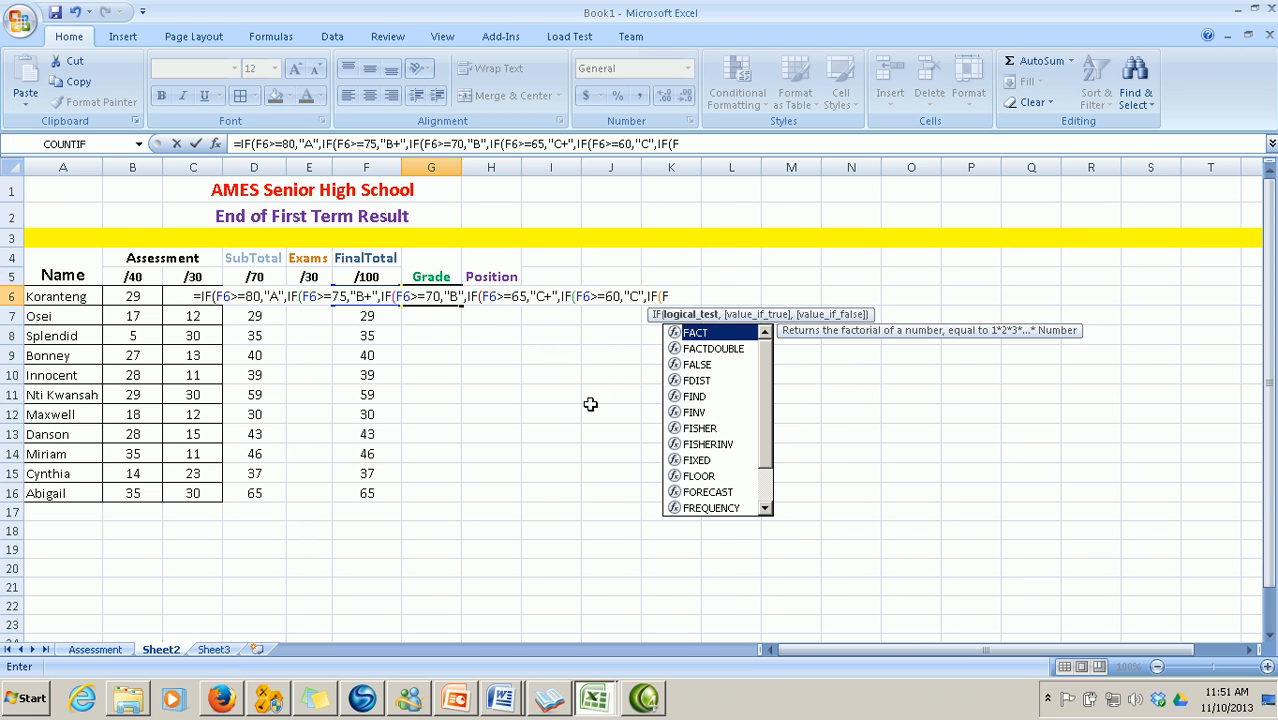
type("6>")
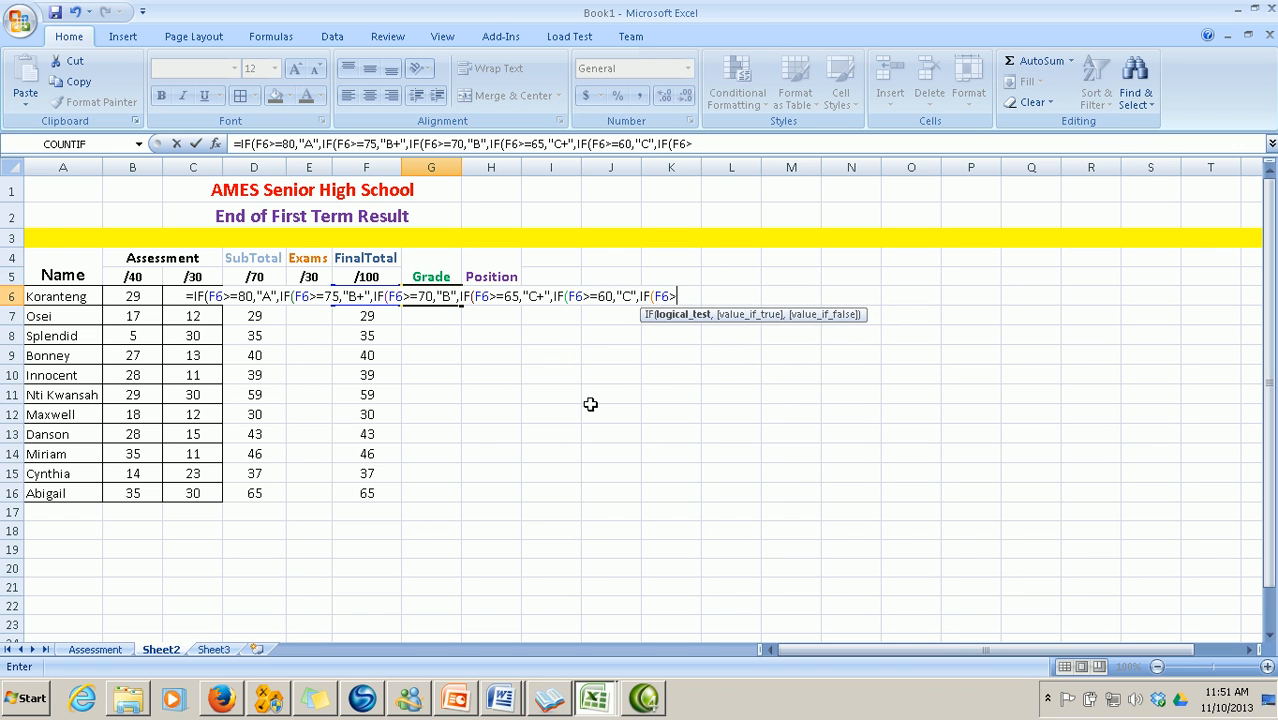
type("=")
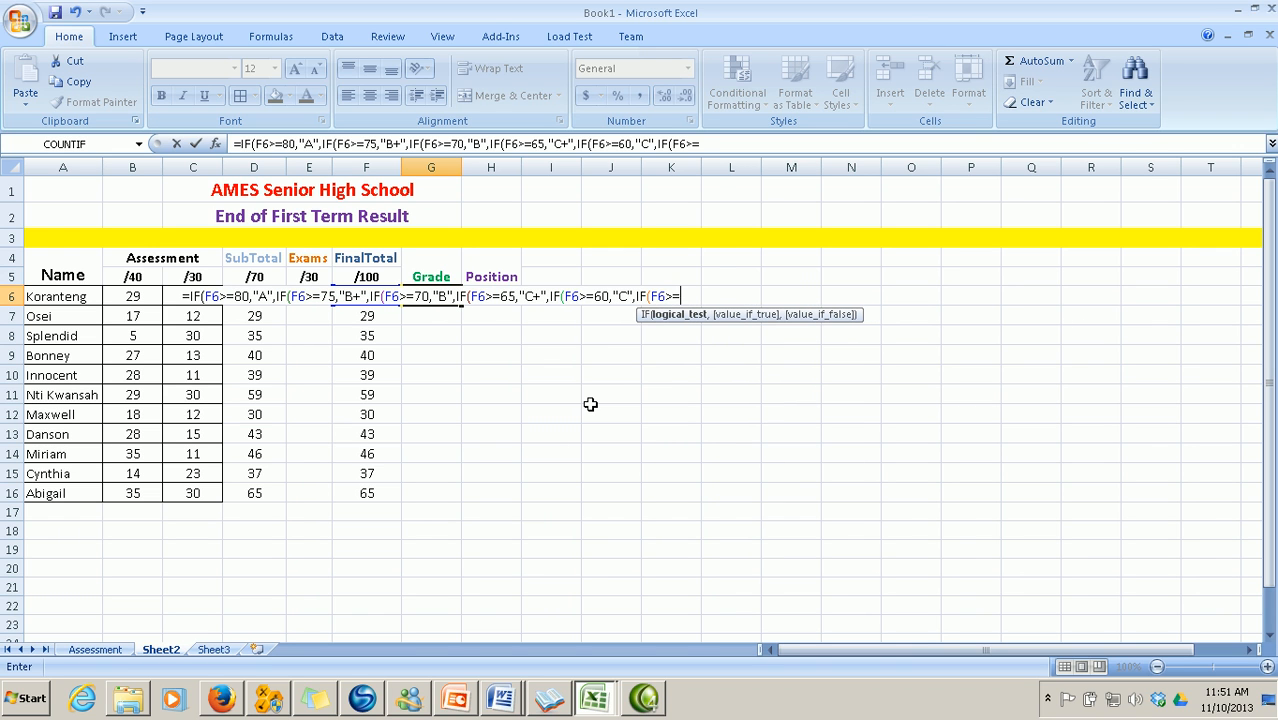
type("55,")
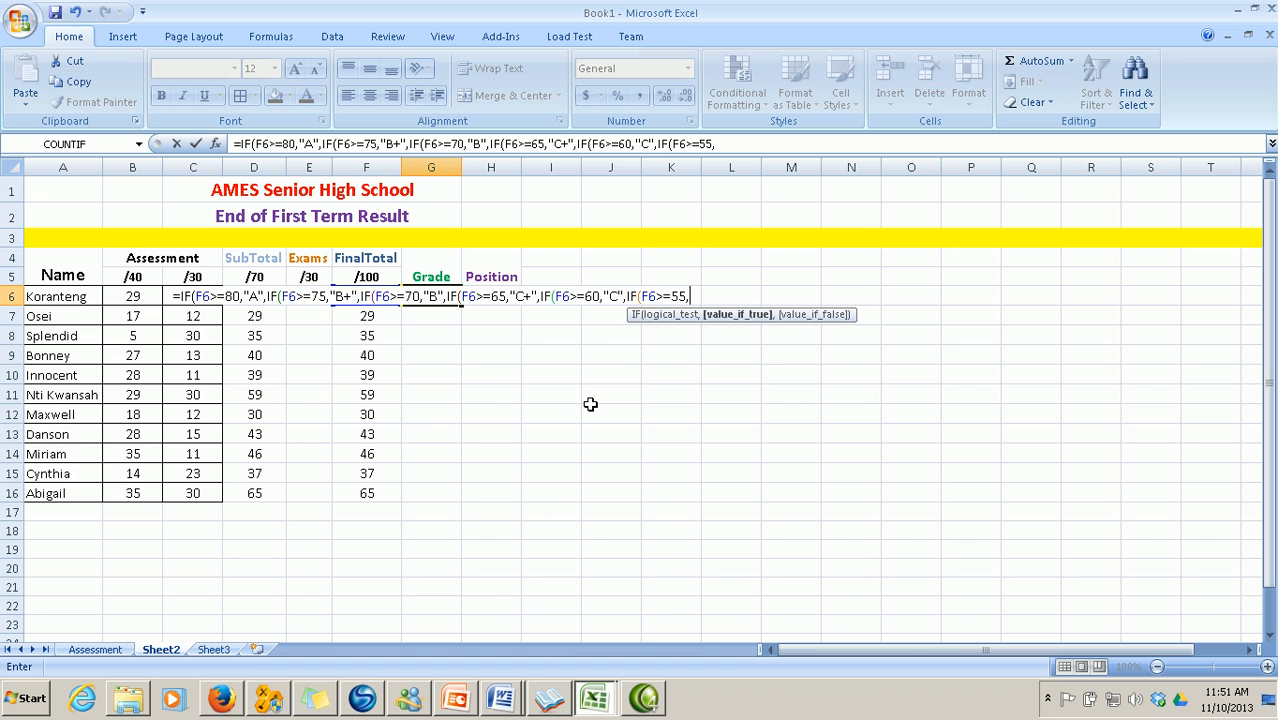
type("\"D")
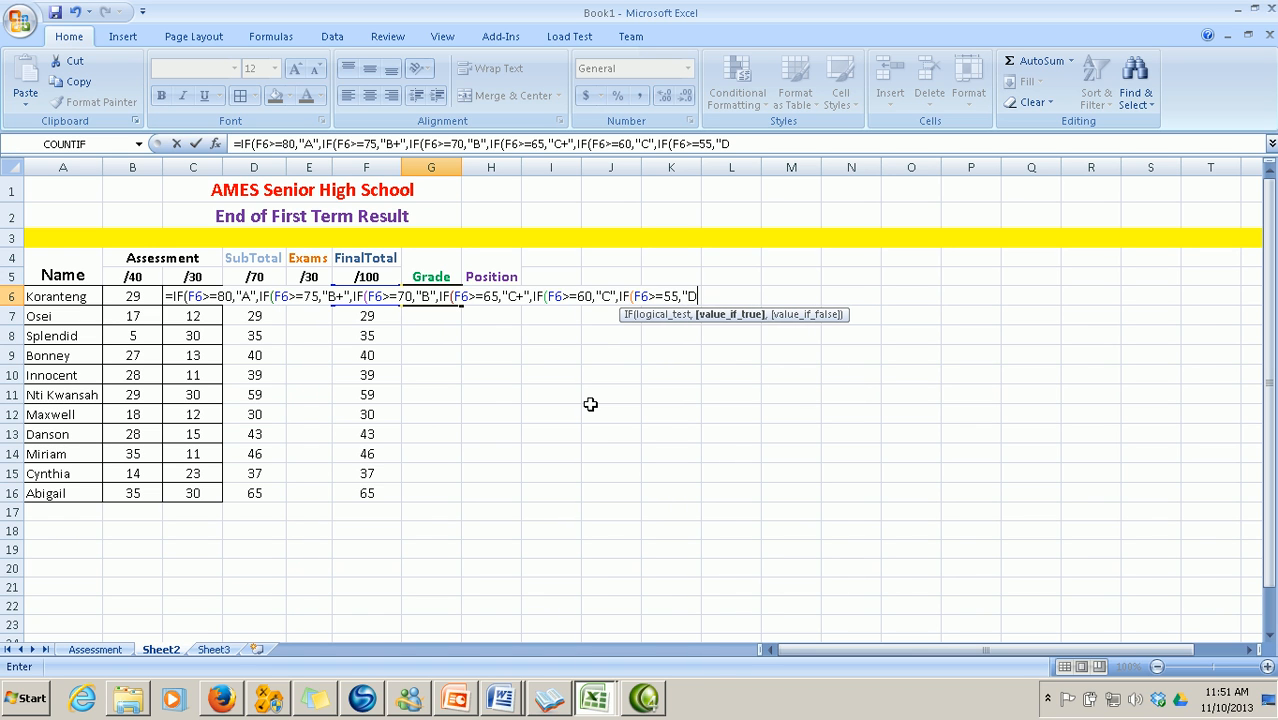
type("+\",")
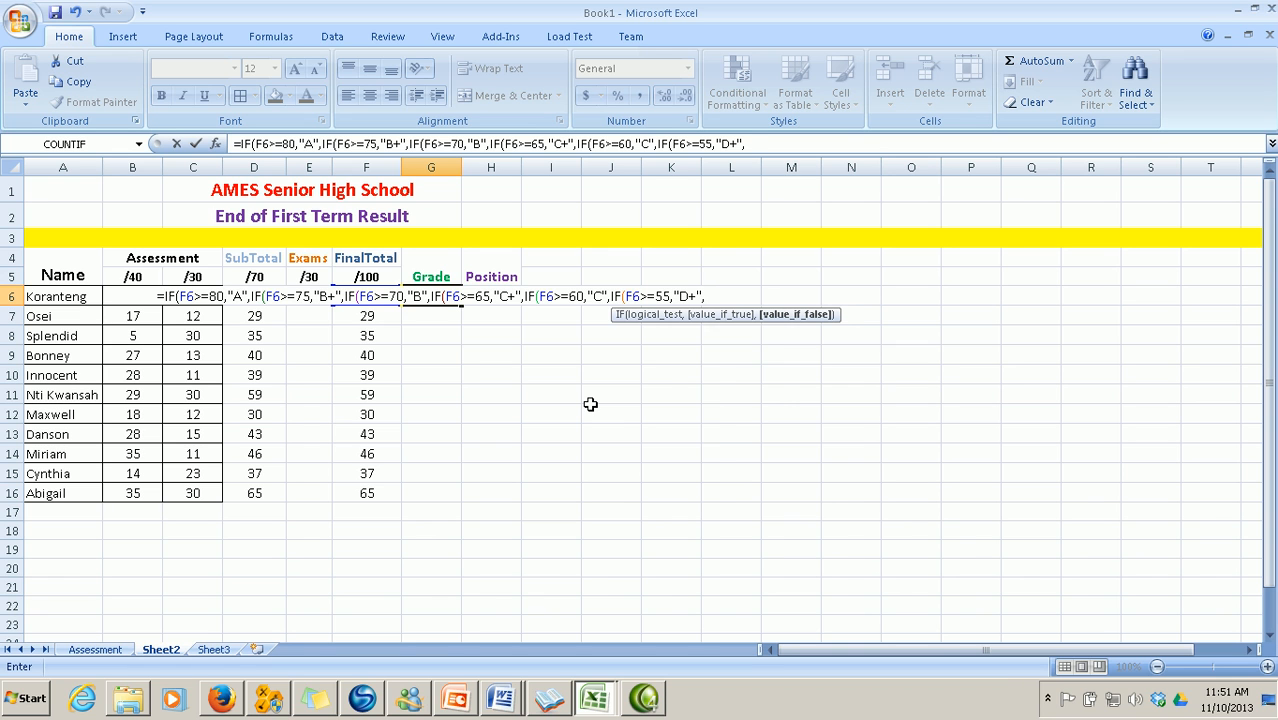
type("IF(")
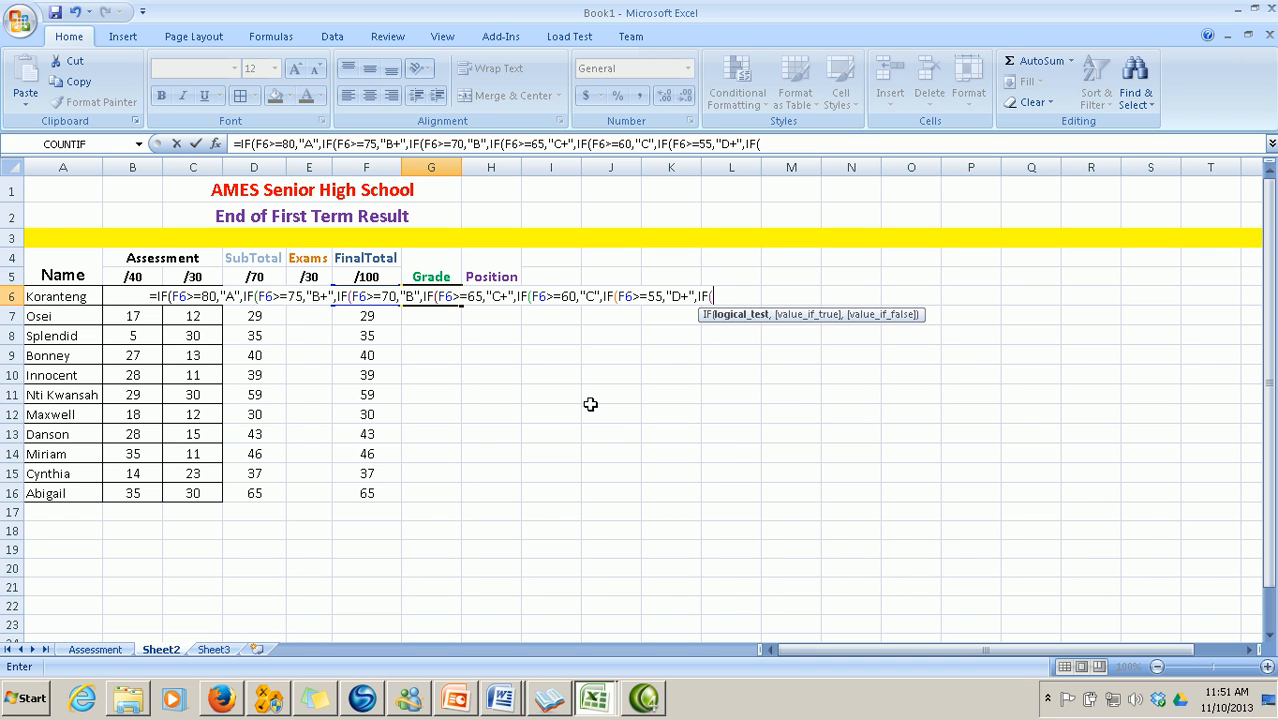
type("F6")
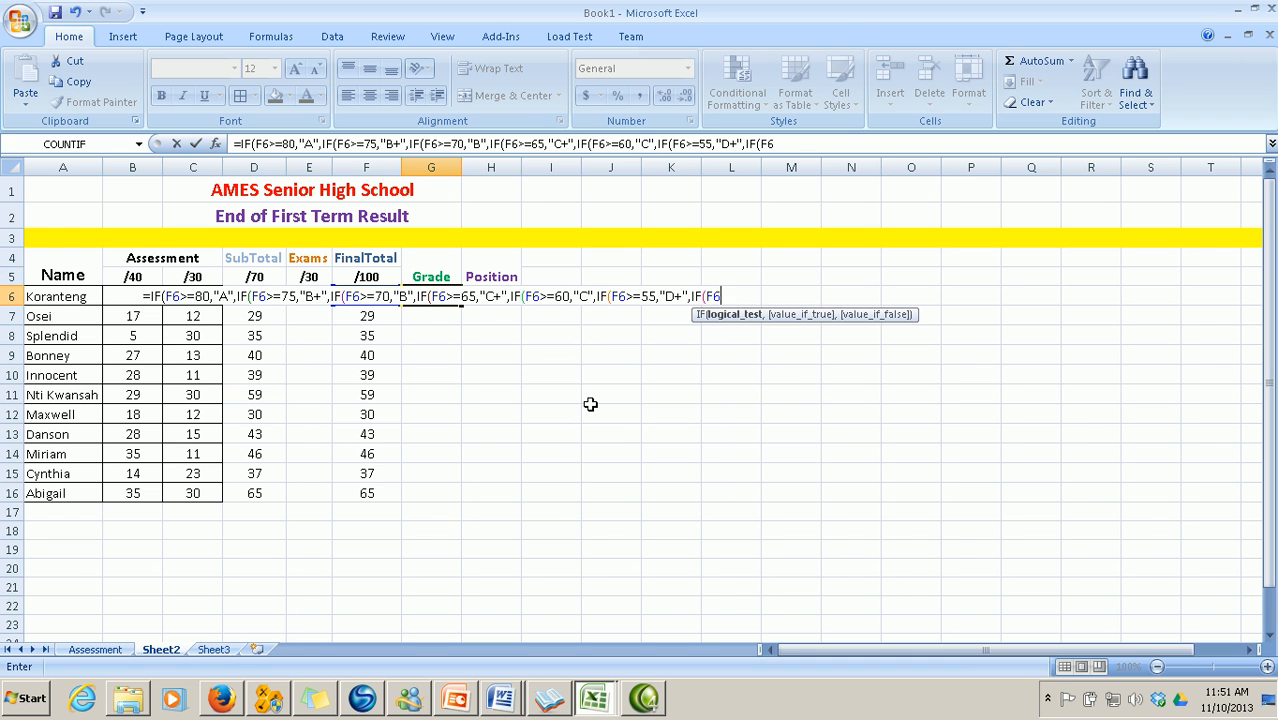
type(">=")
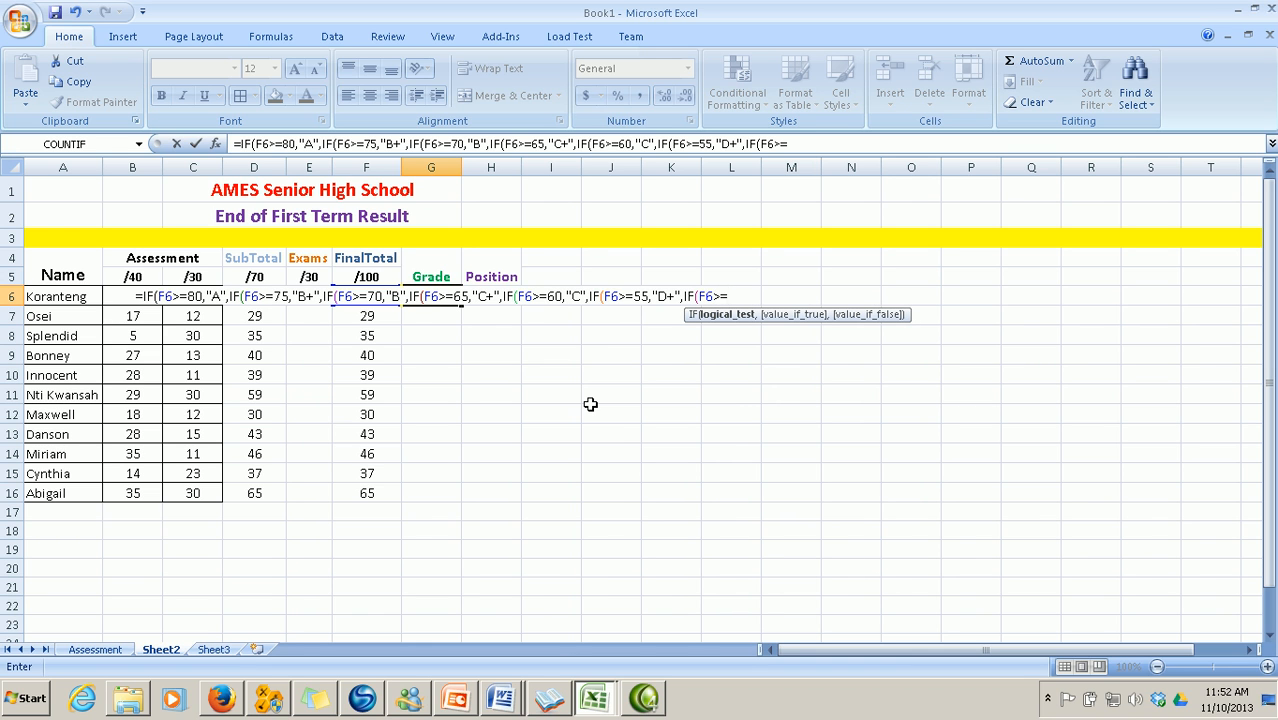
type("50,\"")
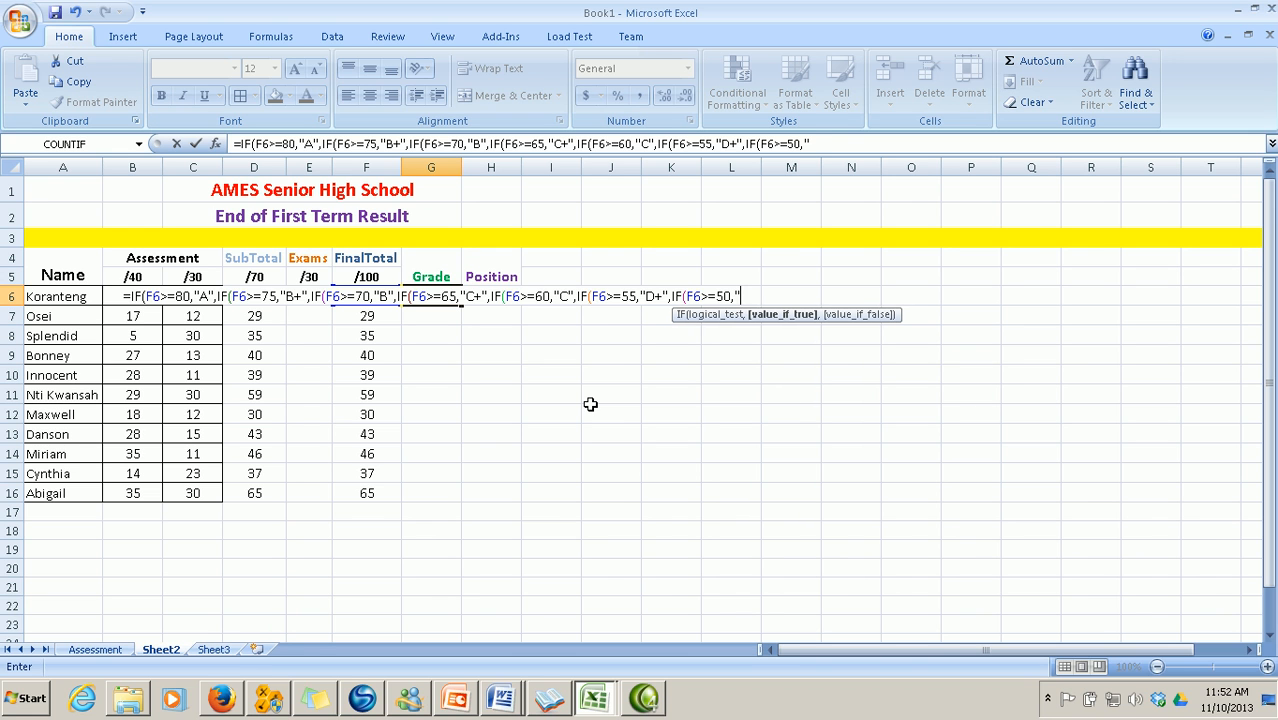
type("D\"")
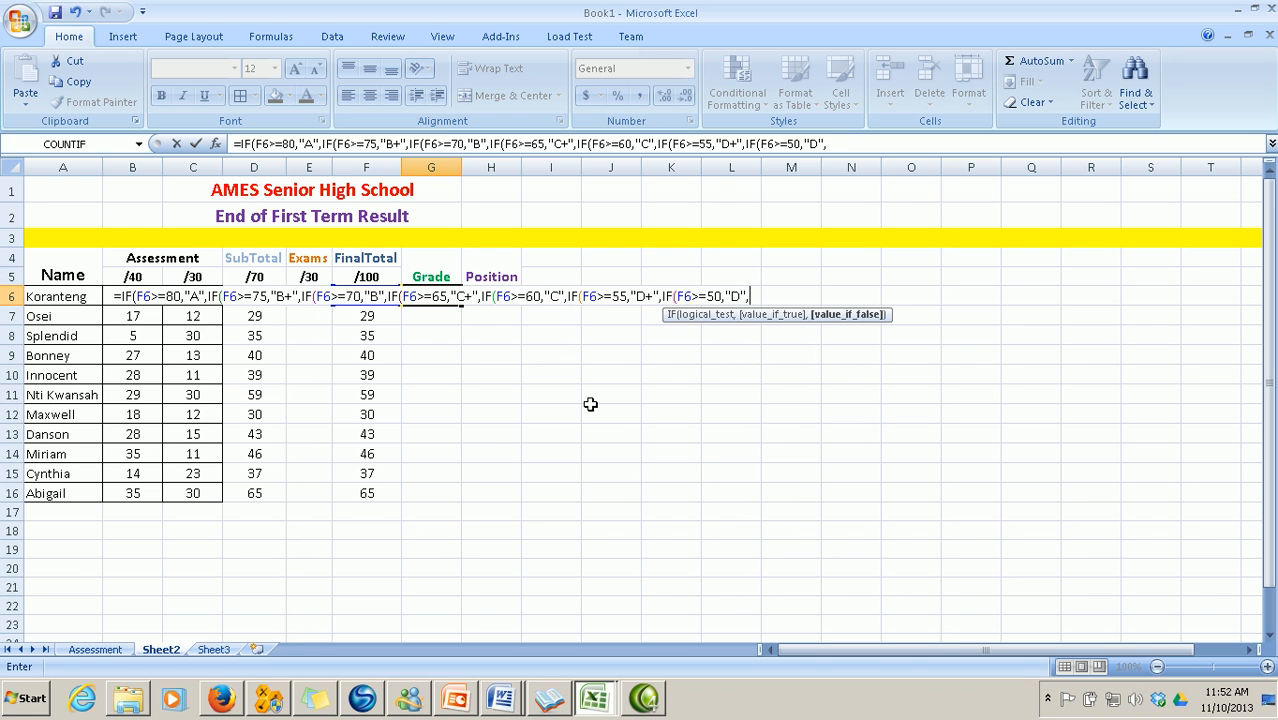
type(",IF(")
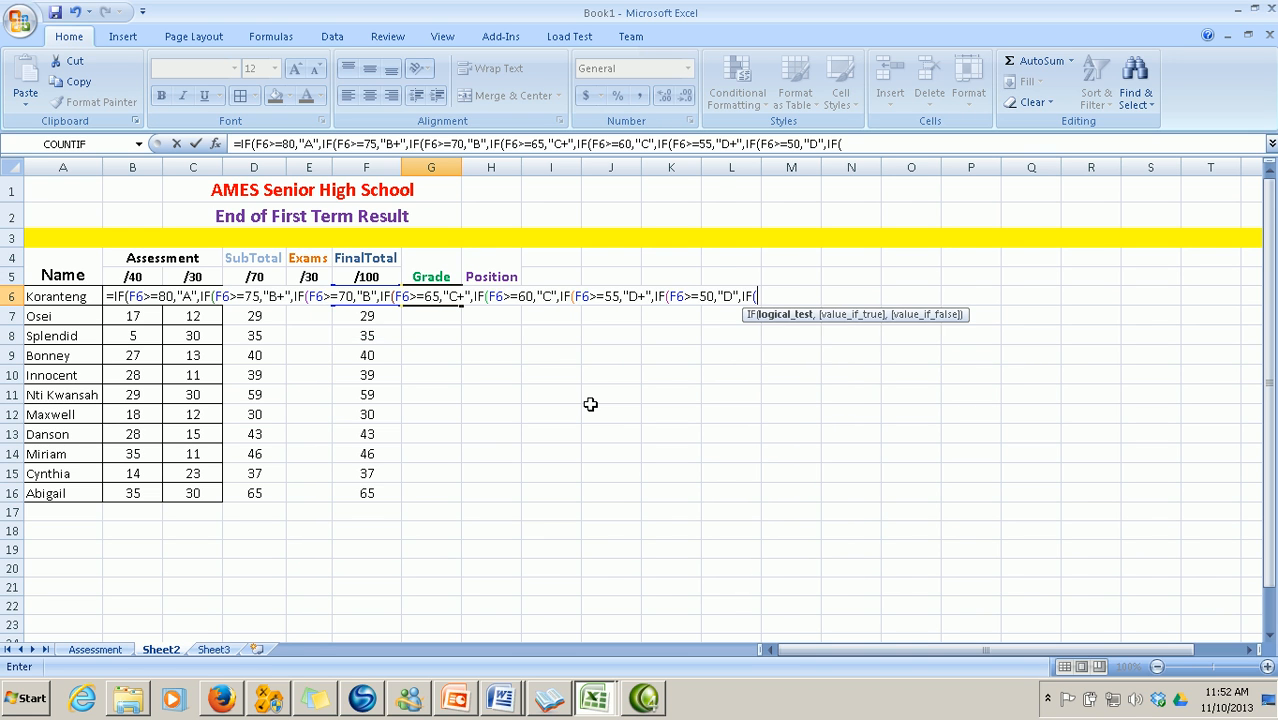
type("F6")
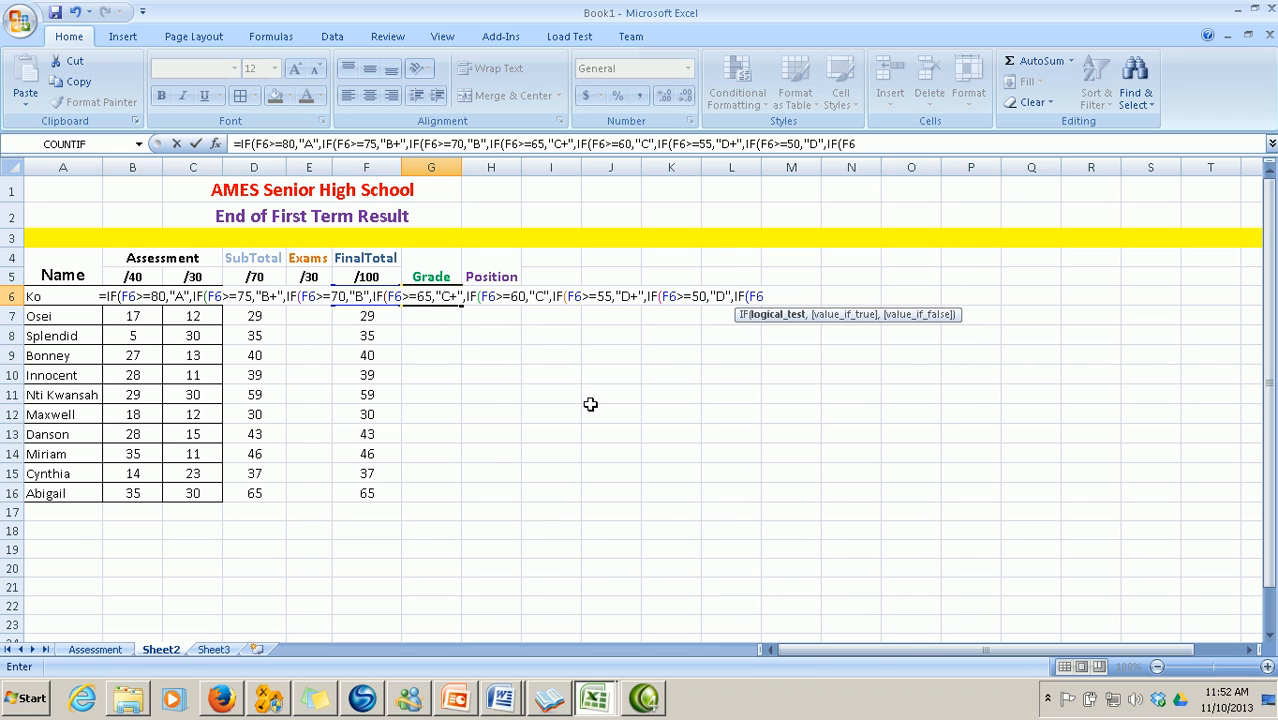
type("<")
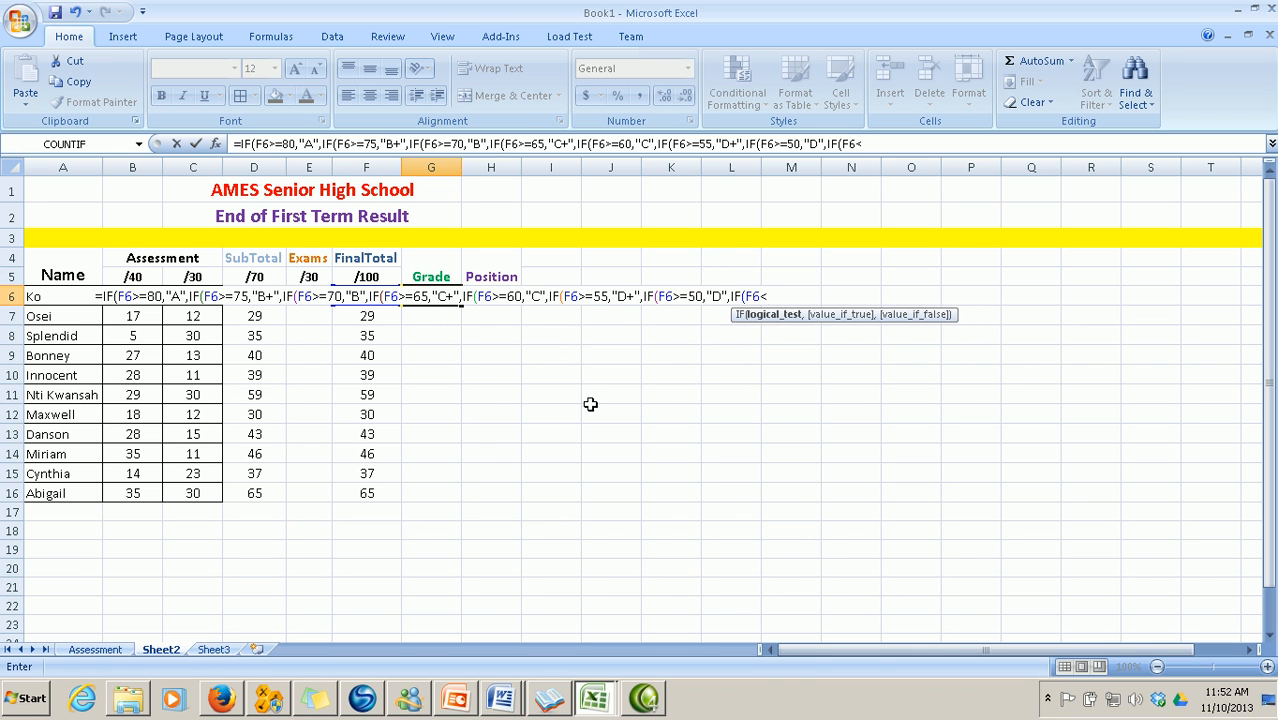
type("50,\"")
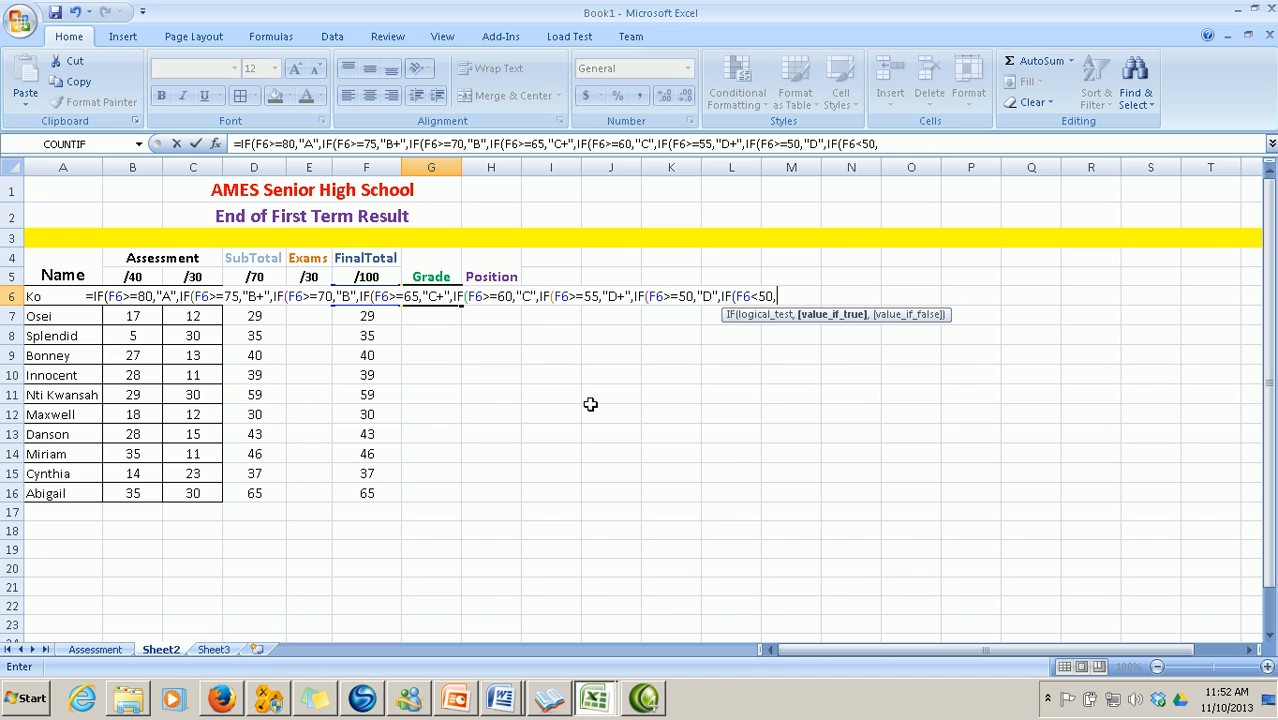
type("E\"")
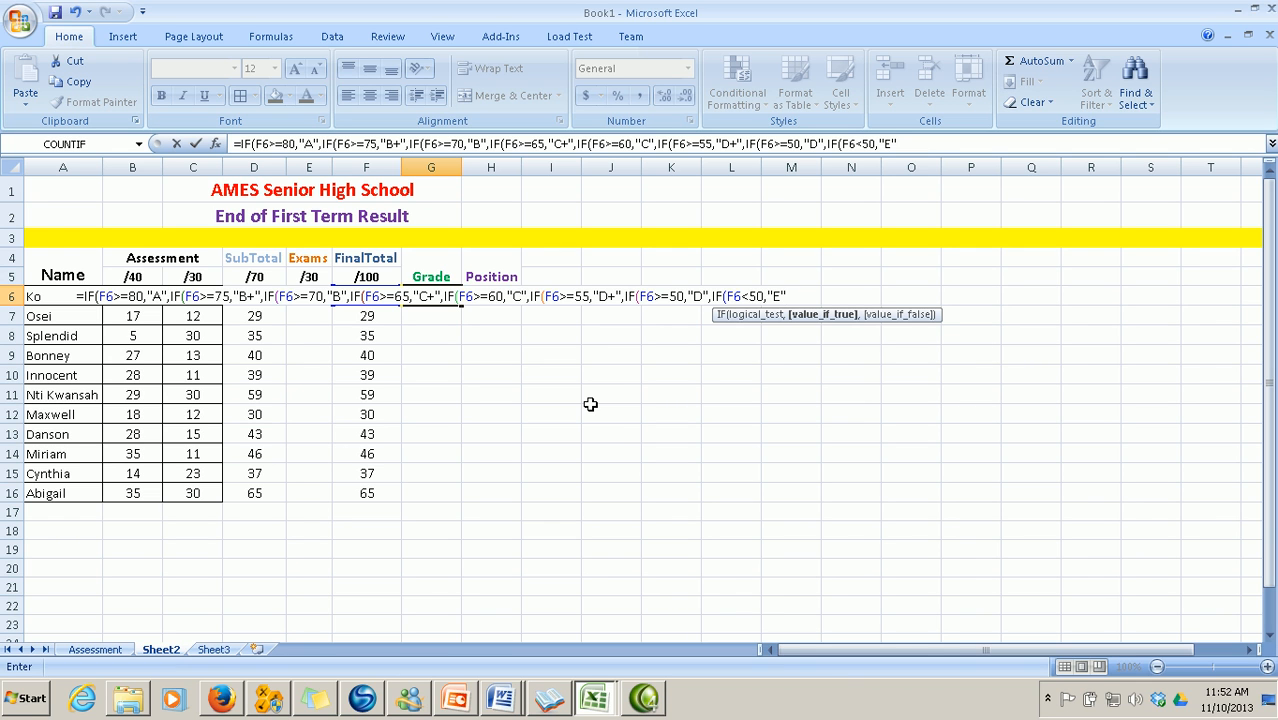
type("))")
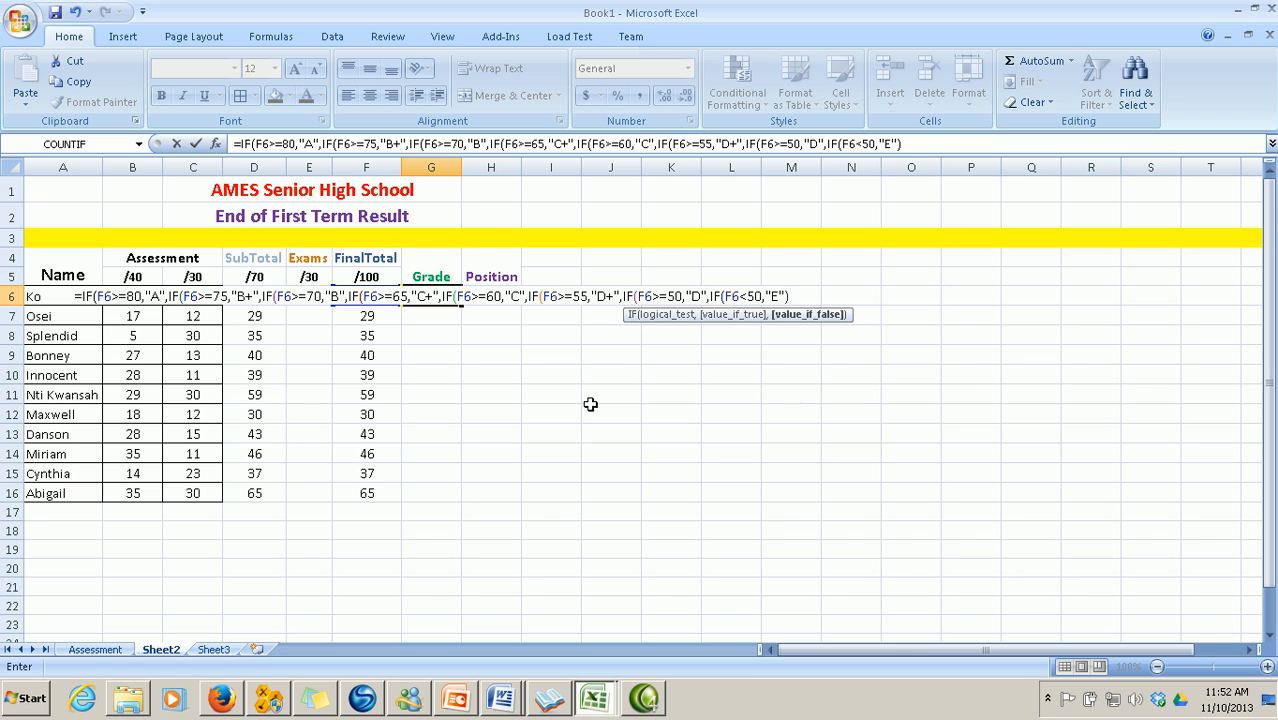
type("))")
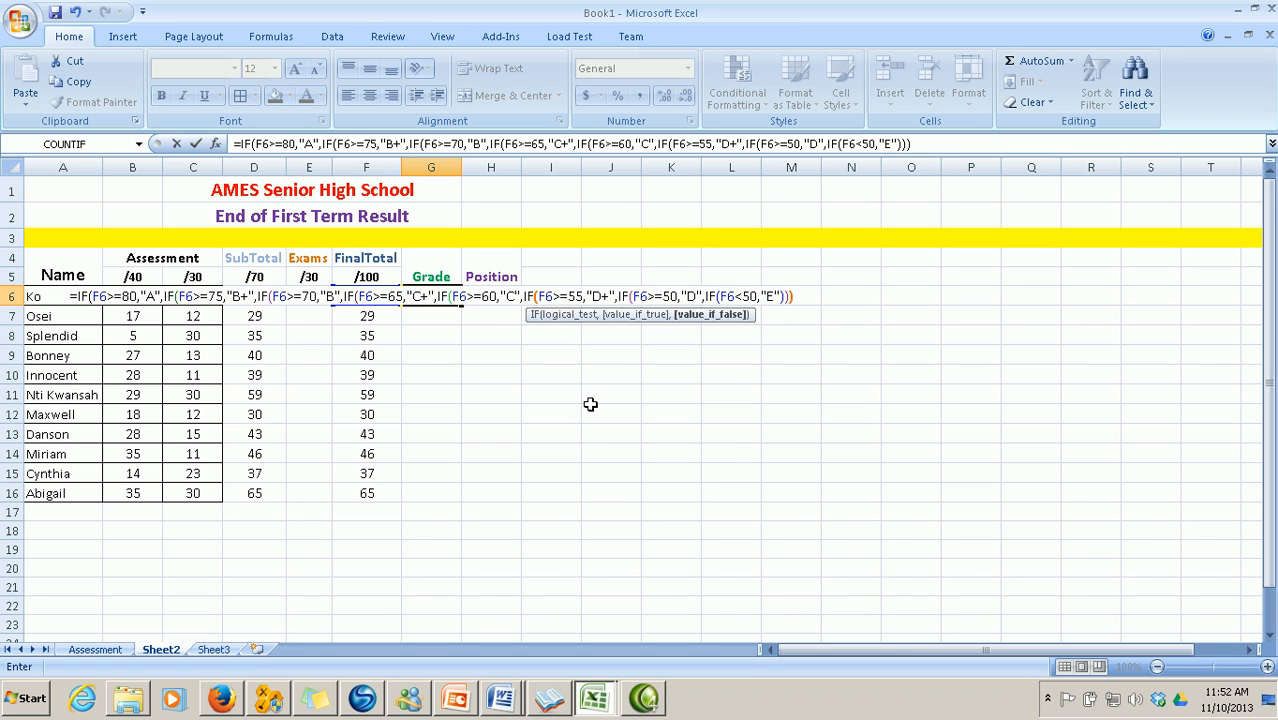
type(")")
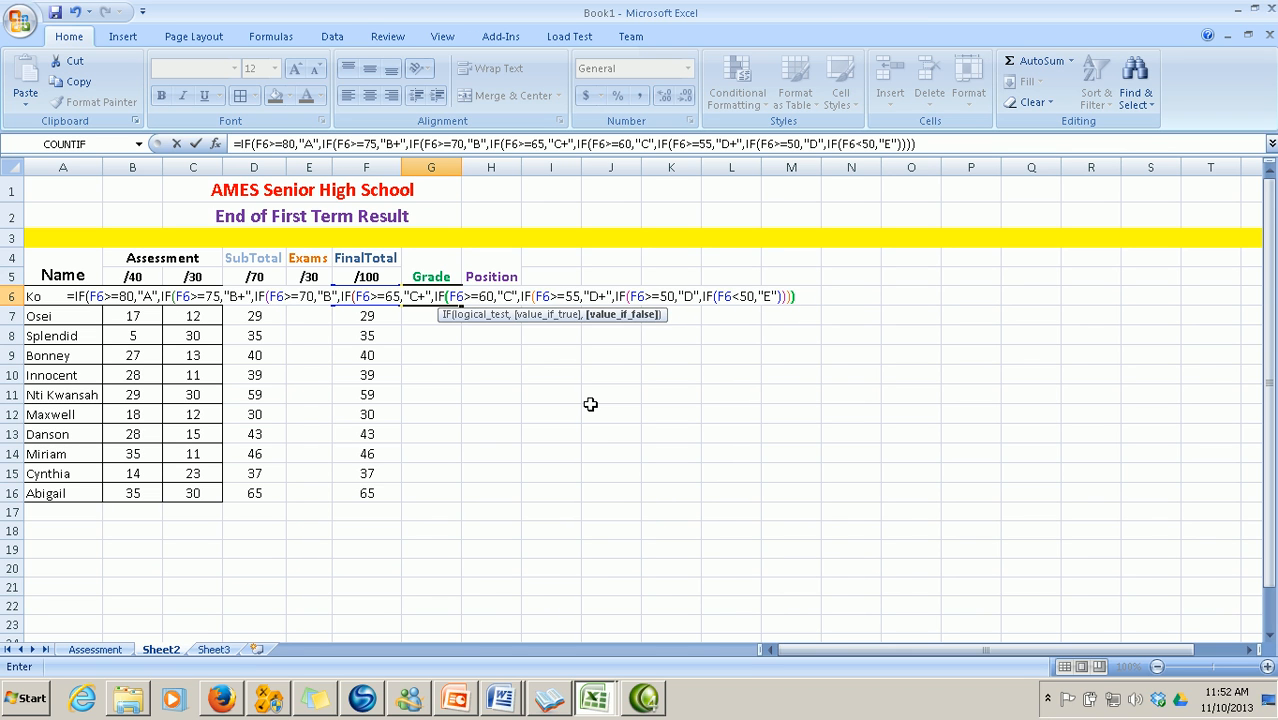
type("))")
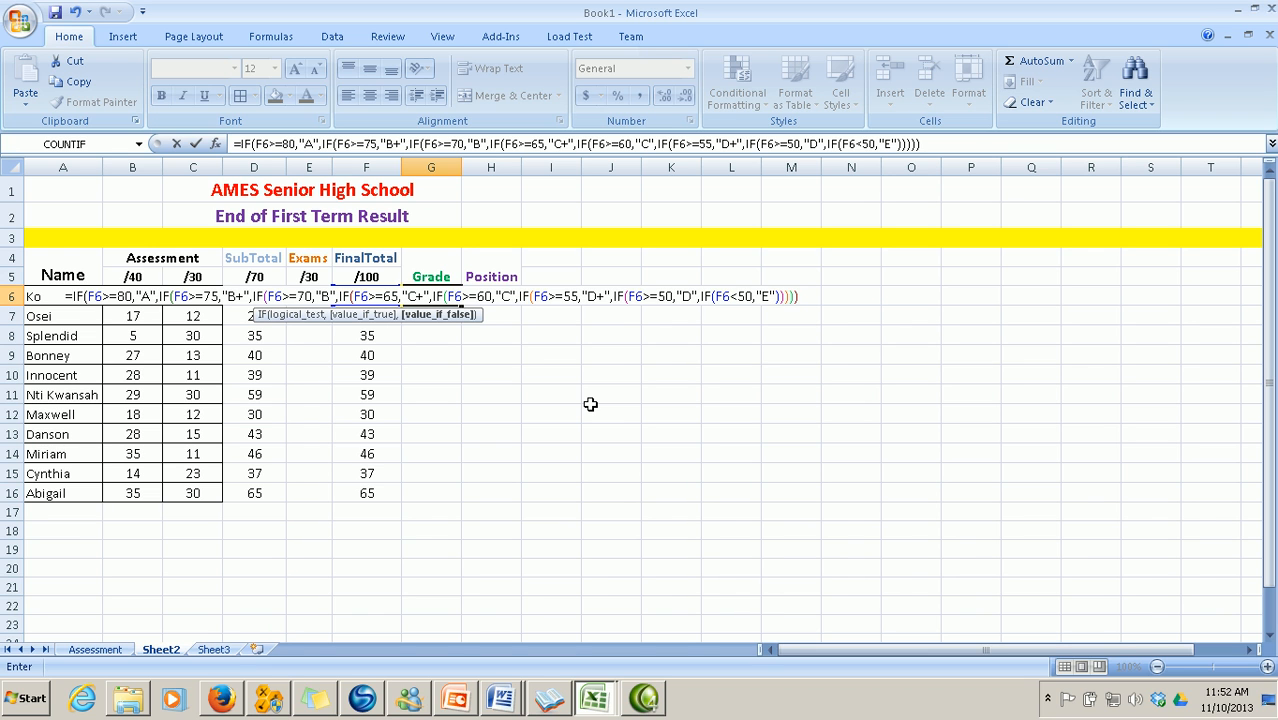
type(")))")
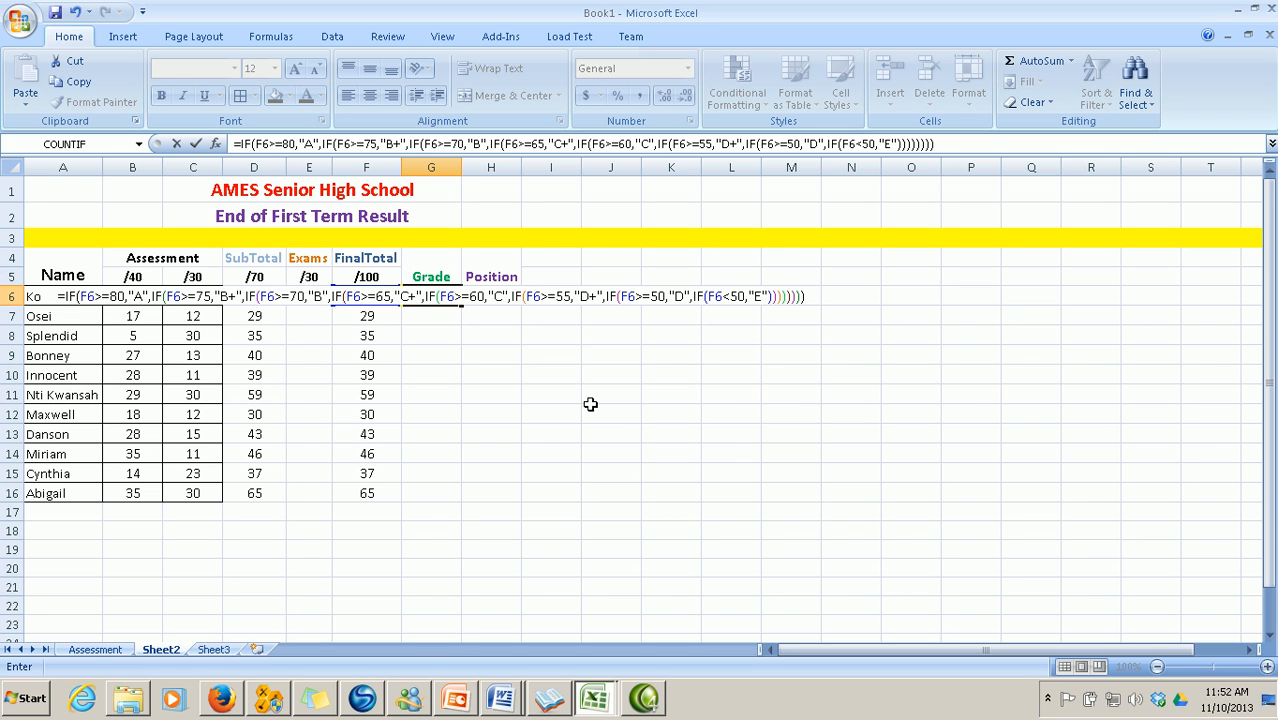
key("Return")
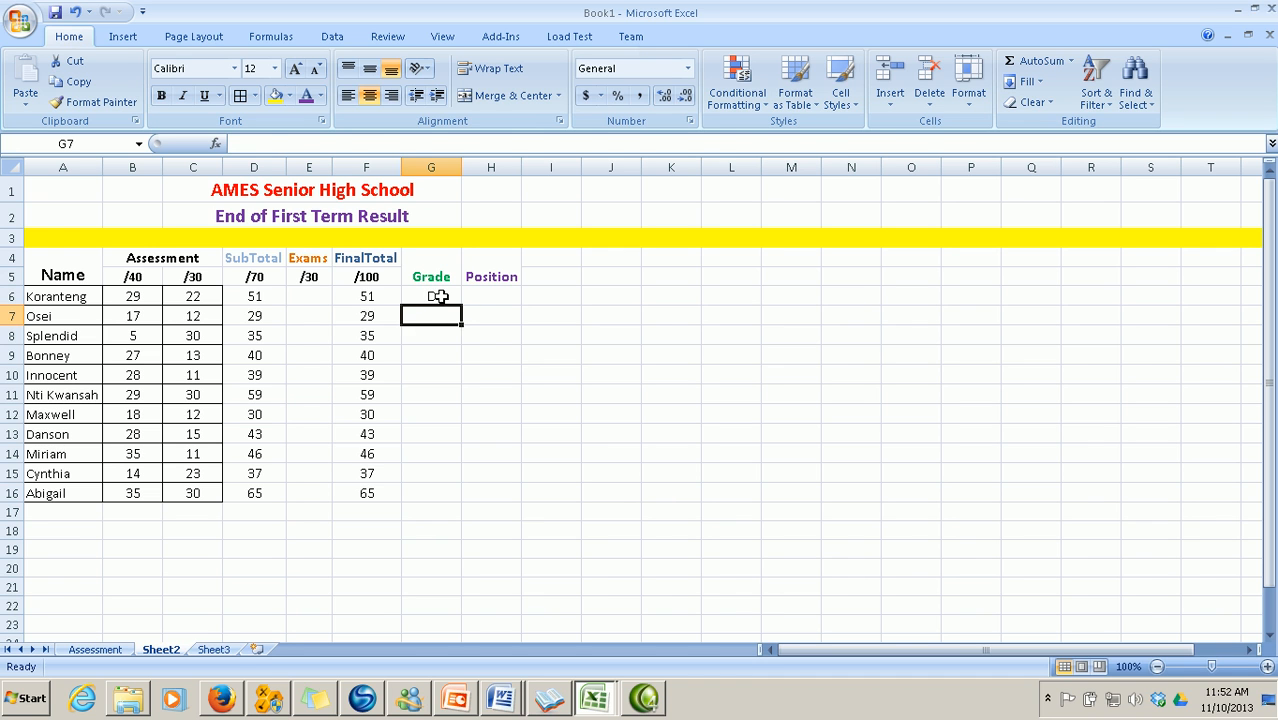
Copy the G6 grade formula down through G16, then bring up the Assessment sheet
left_click(434, 295)
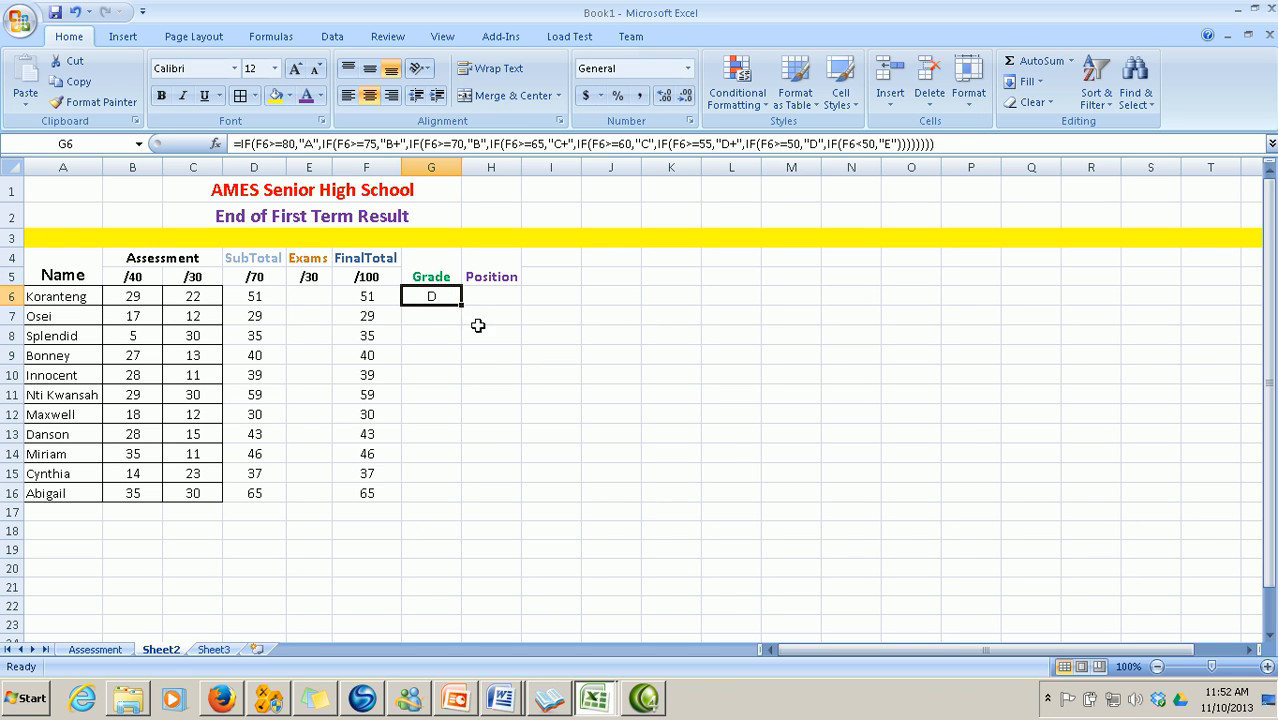
left_click_drag(463, 308, 478, 497)
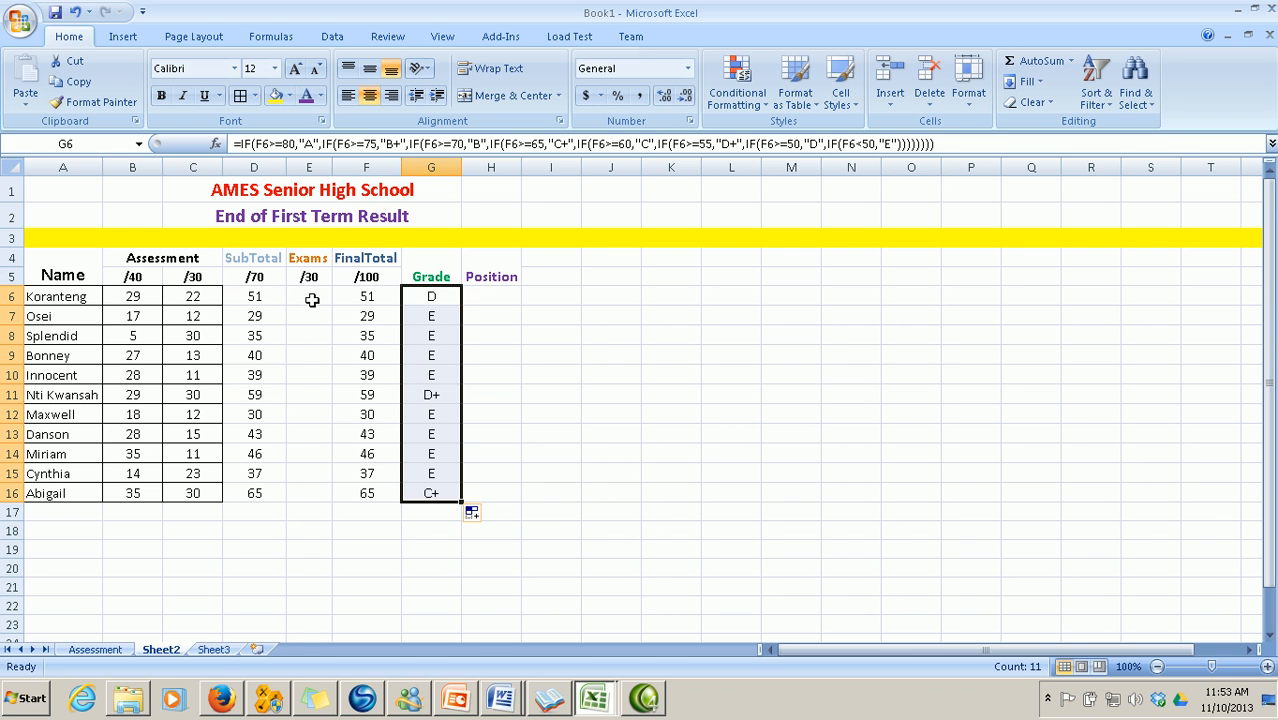
left_click(101, 651)
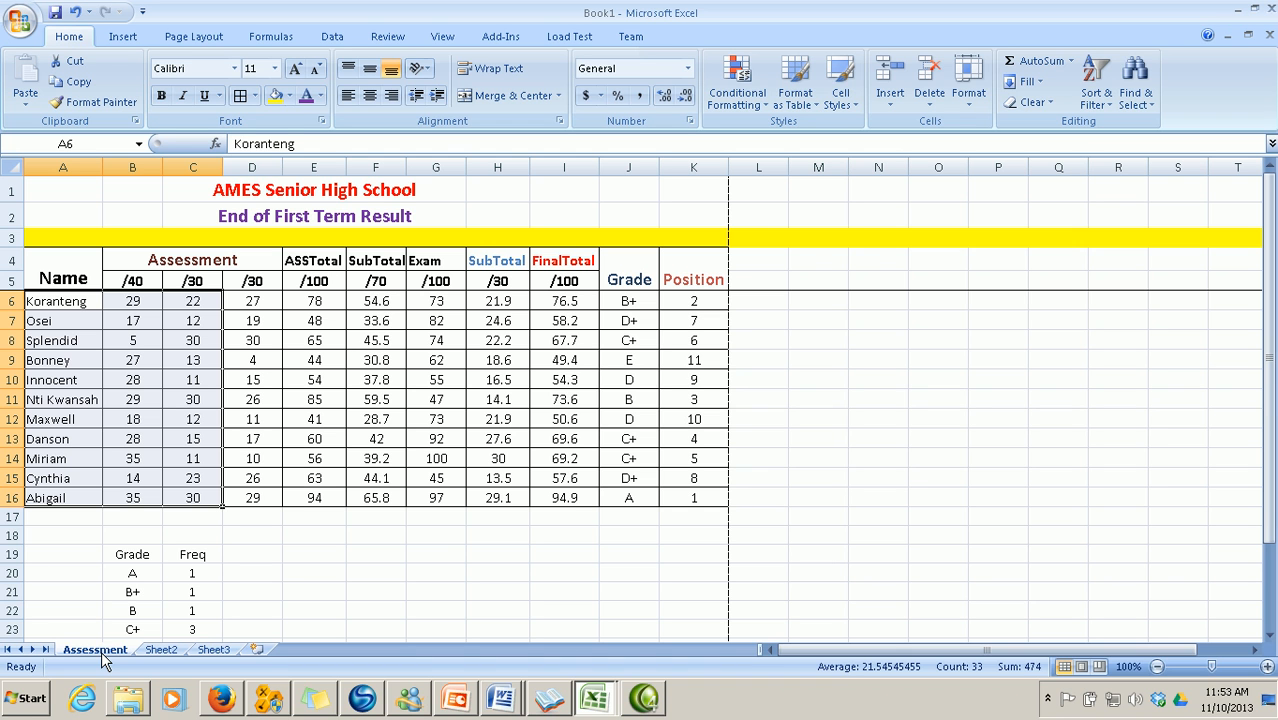
Enter Exams scores 22, 25 and 22 in E6:E8, reading each from the Assessment sheet
left_click(162, 650)
left_click(305, 299)
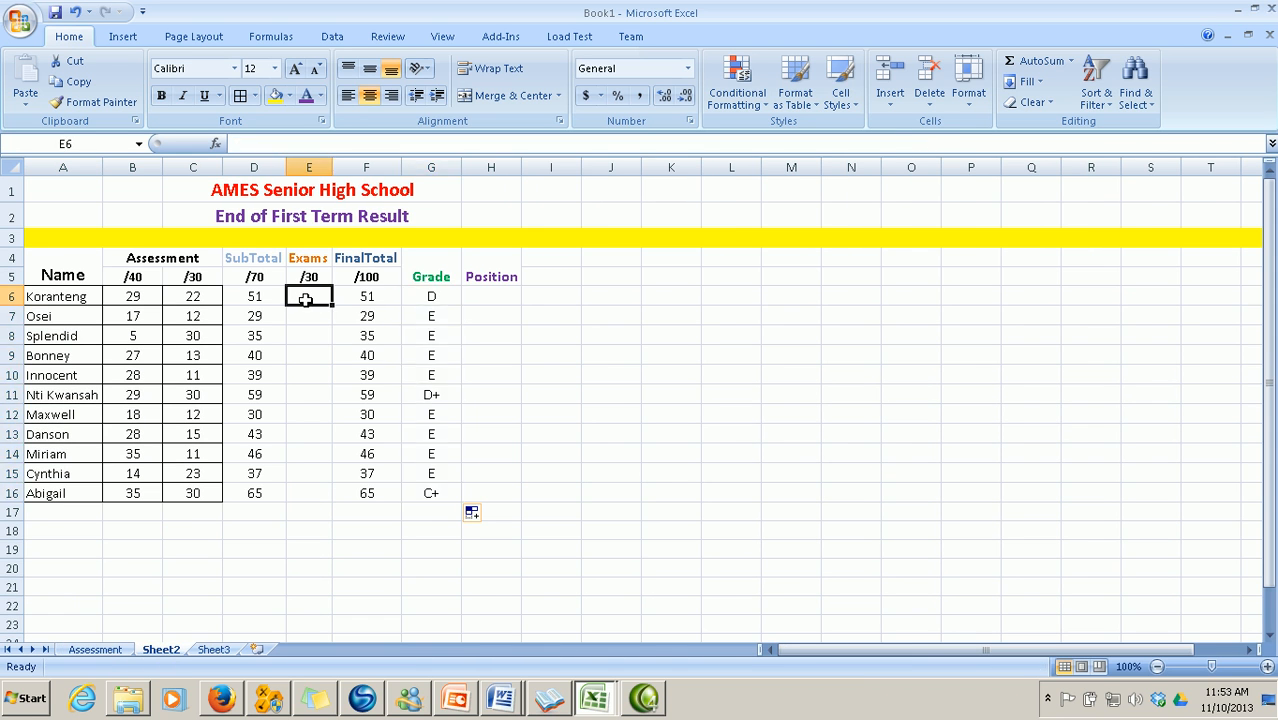
type("22")
left_click(314, 318)
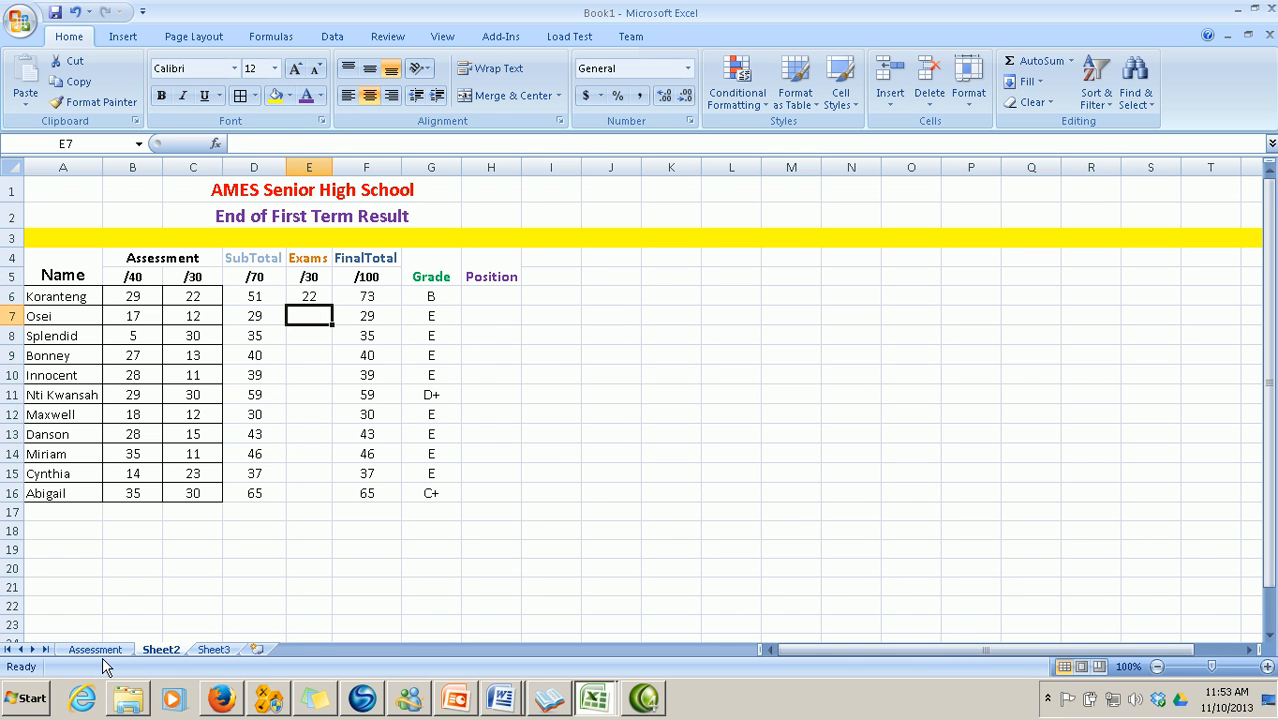
left_click(105, 652)
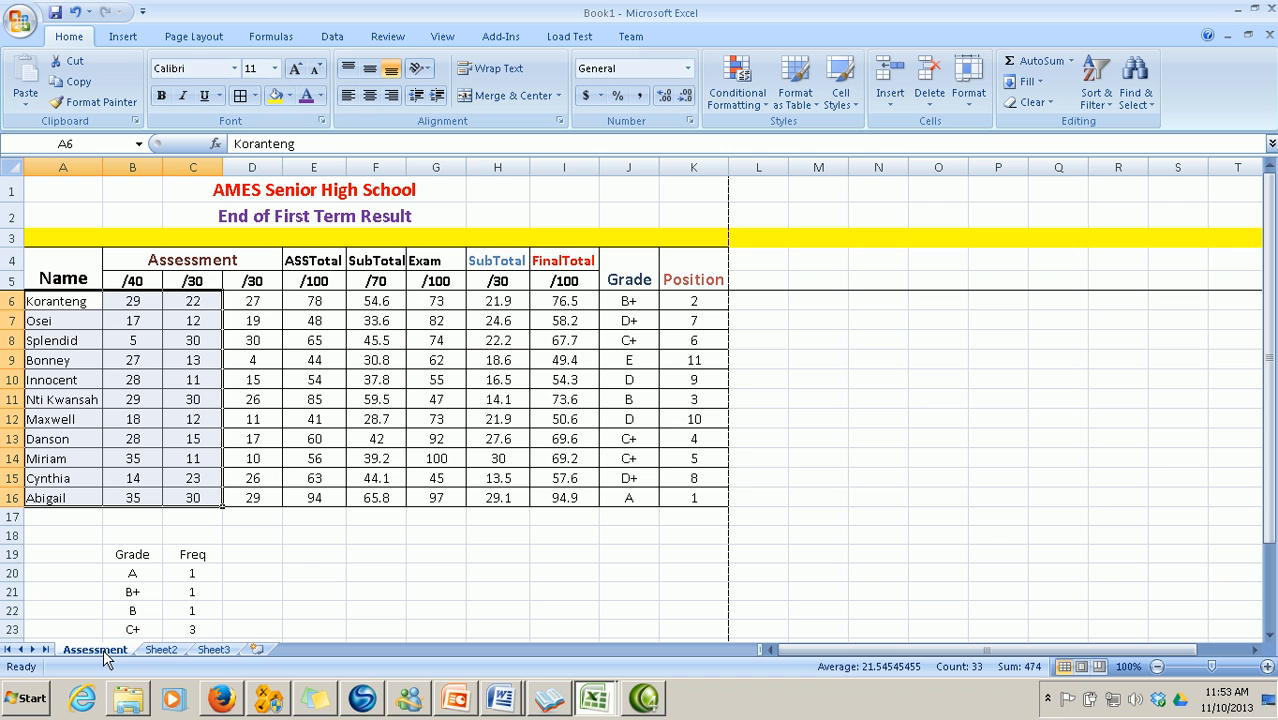
left_click(162, 650)
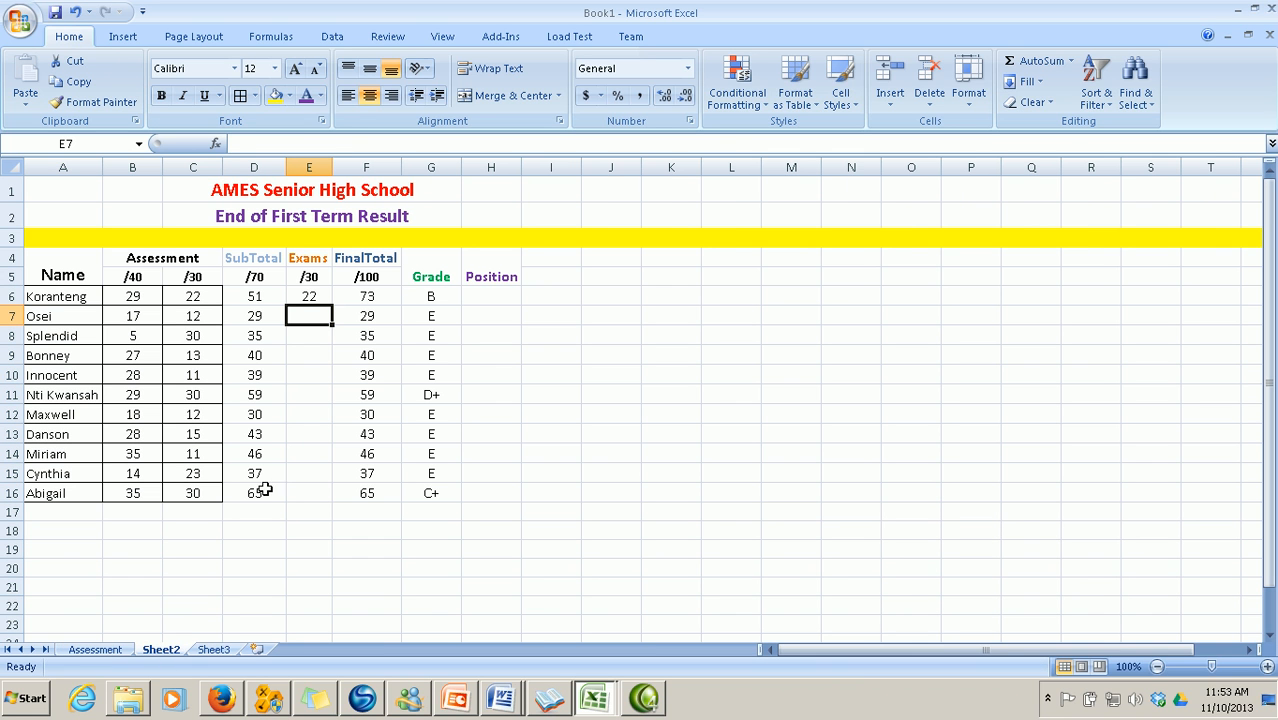
type("25")
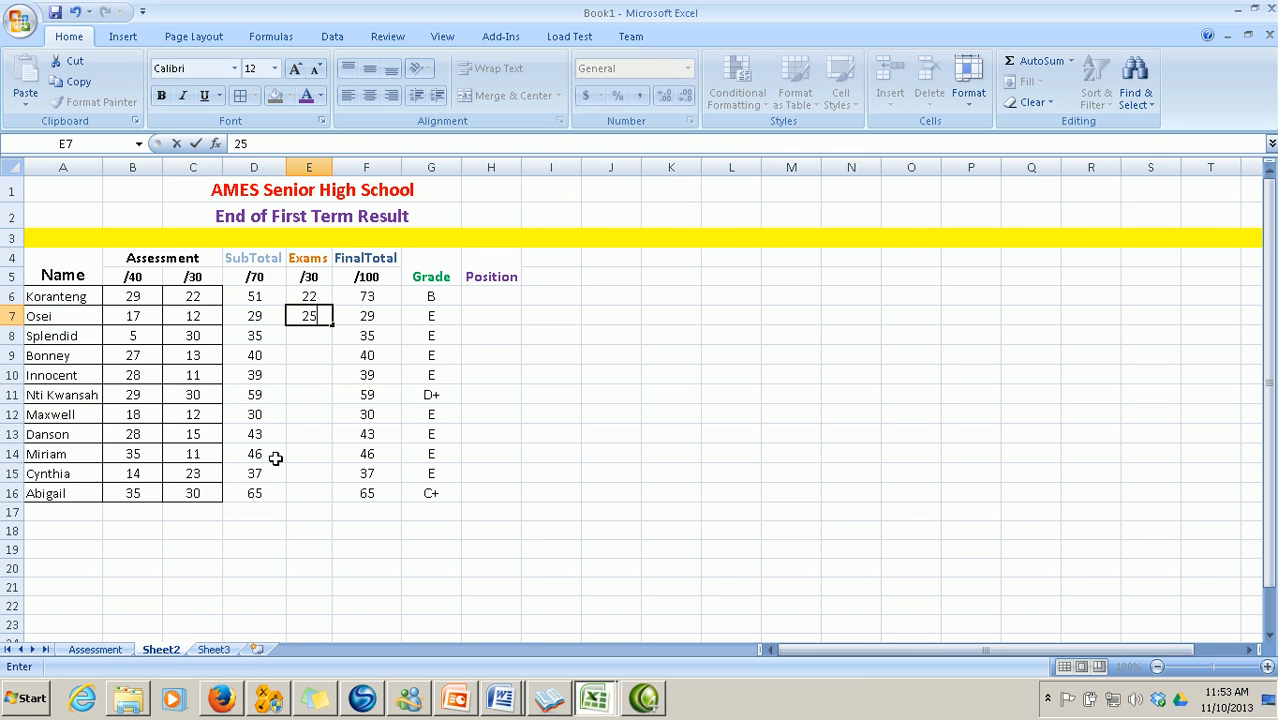
left_click(112, 652)
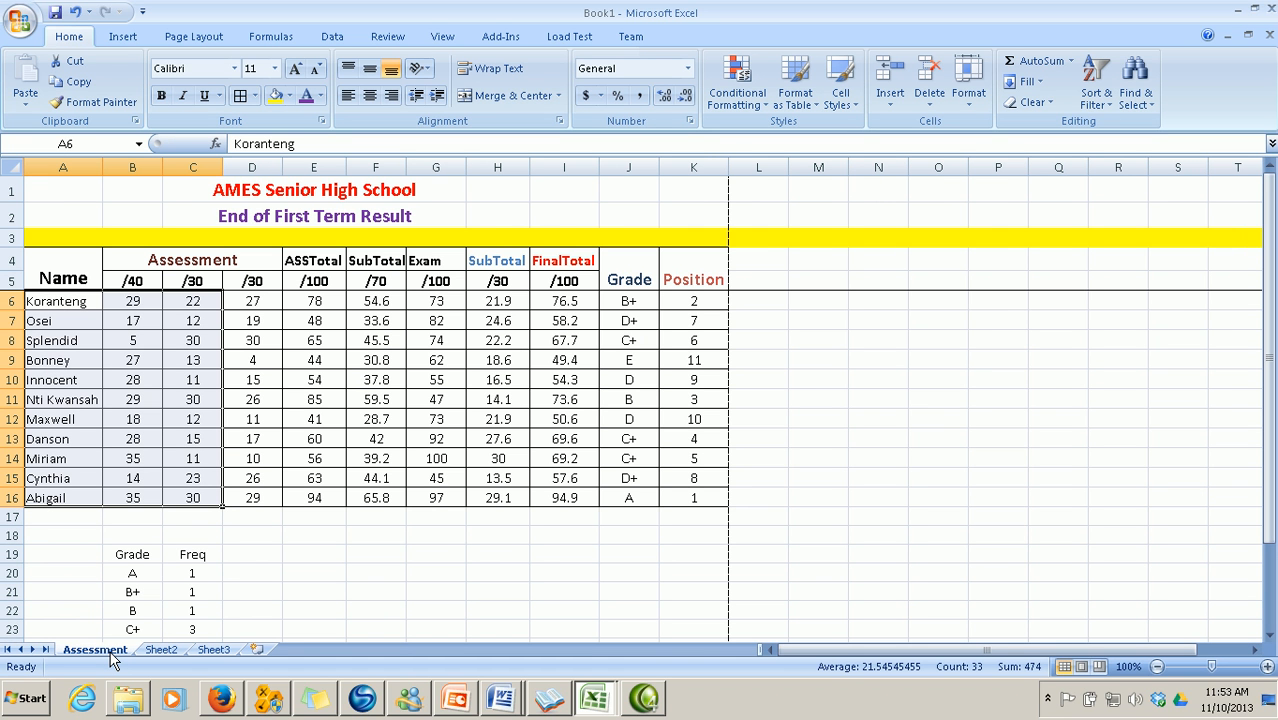
left_click(168, 651)
left_click(320, 339)
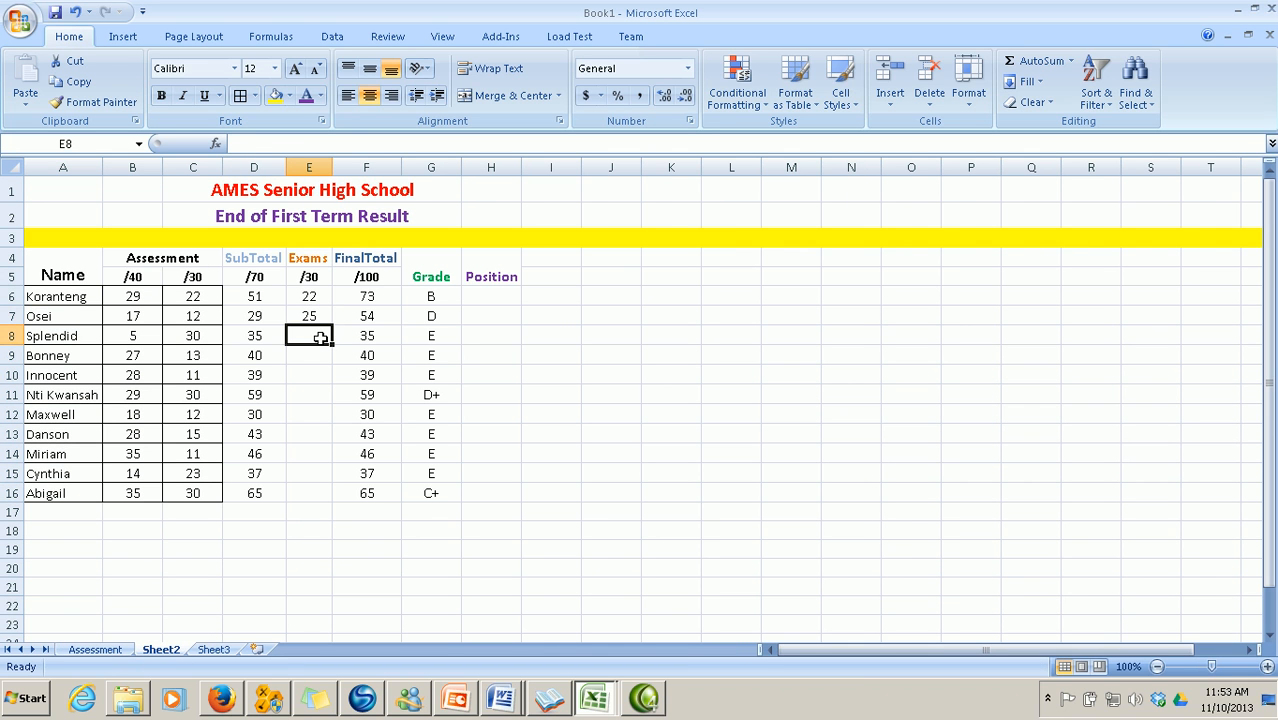
type("22")
left_click(95, 650)
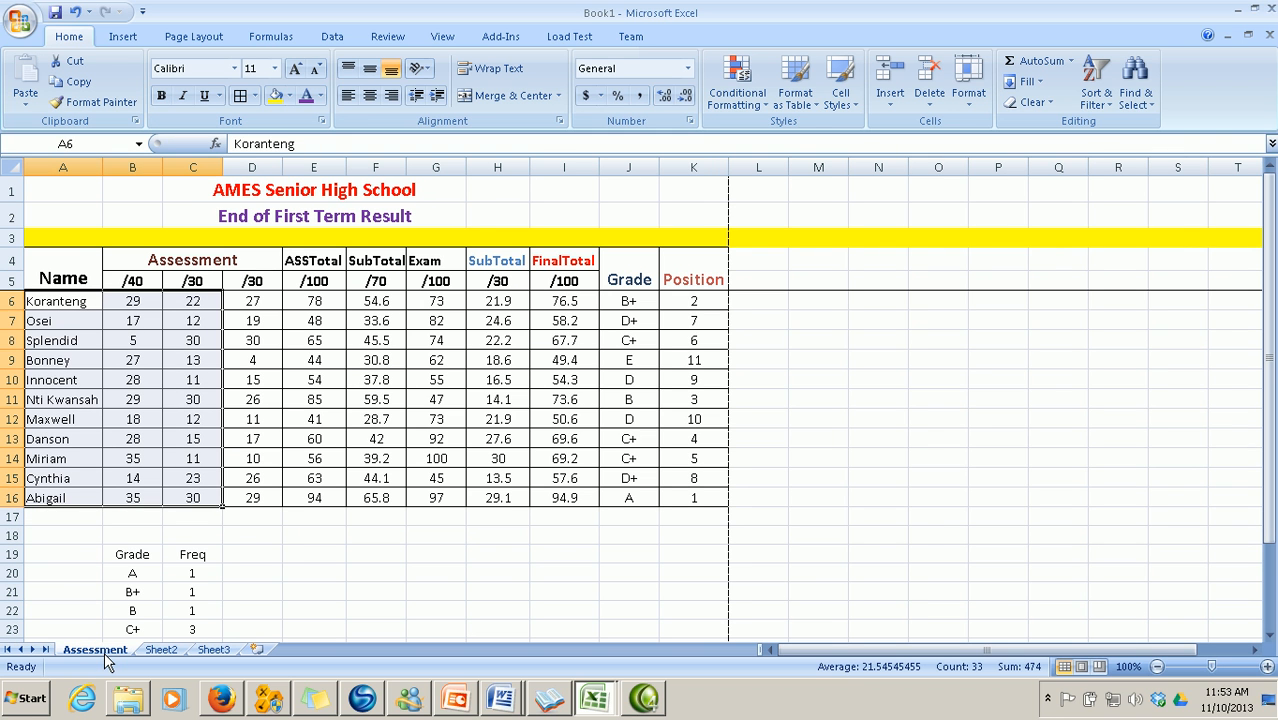
Enter Exams scores 19 and 17 in E9 and E10, checking the Assessment sheet
left_click(165, 650)
left_click(316, 357)
type("19")
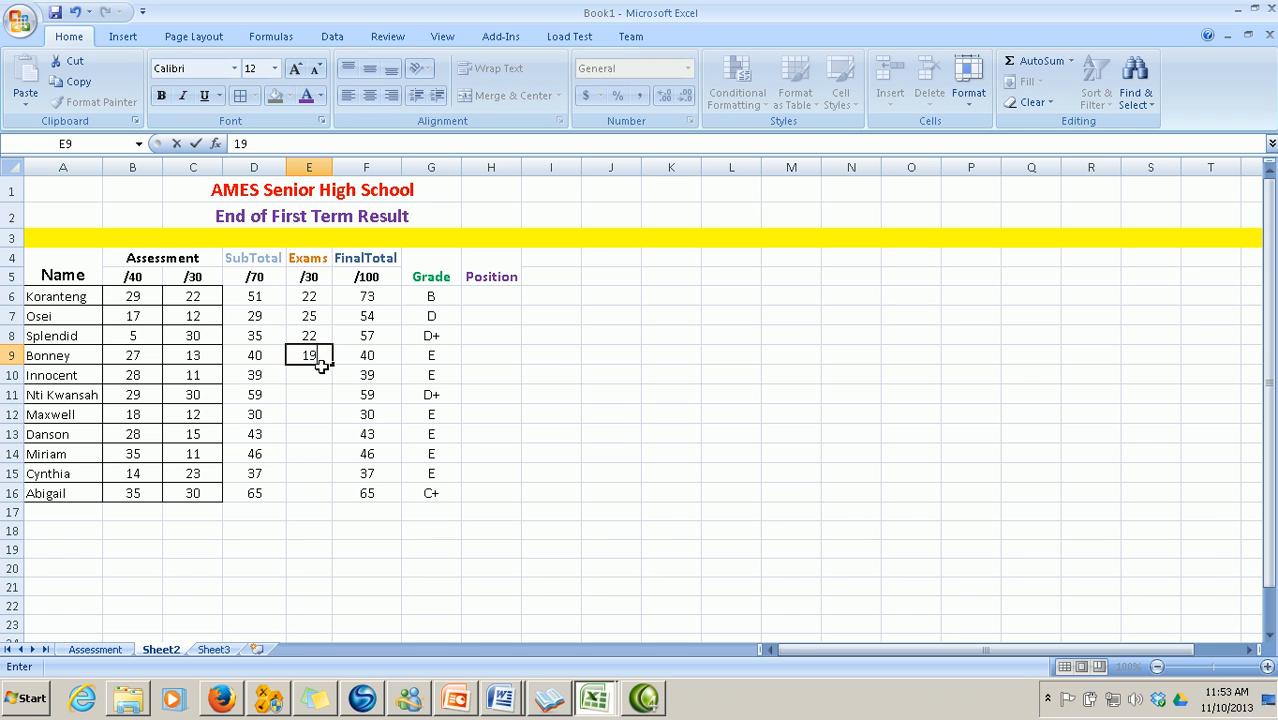
left_click(100, 652)
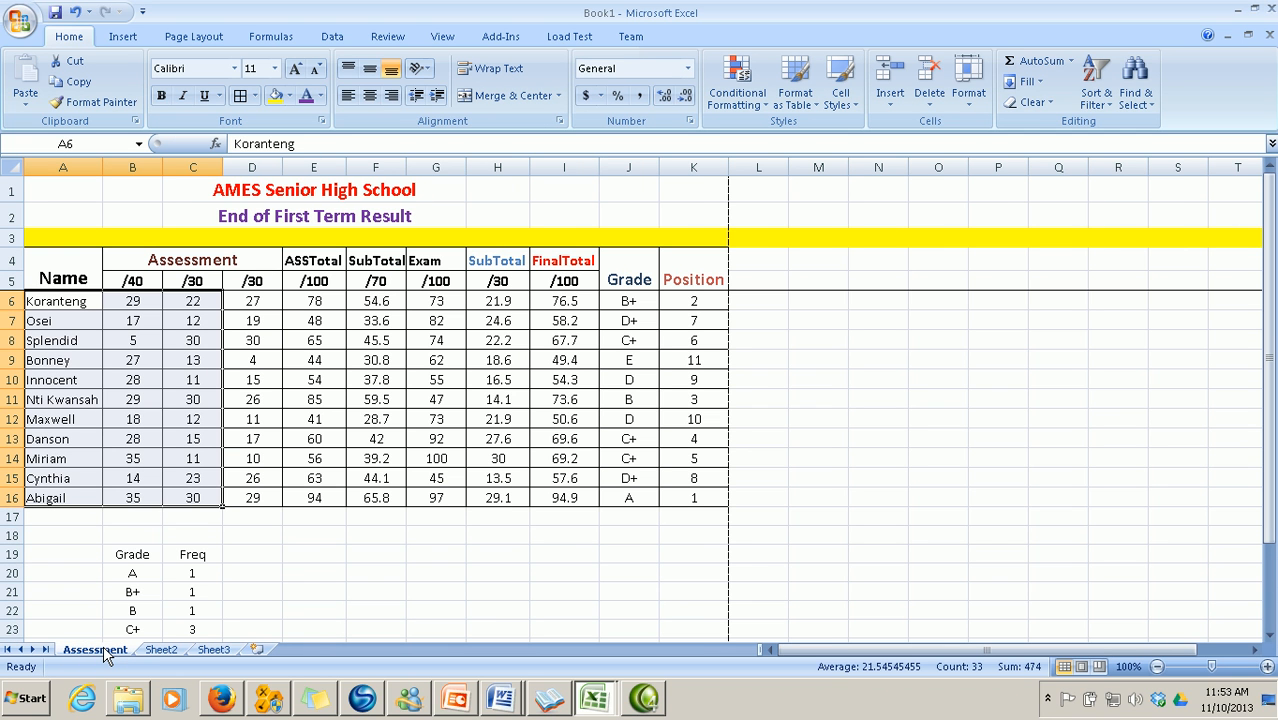
left_click(160, 650)
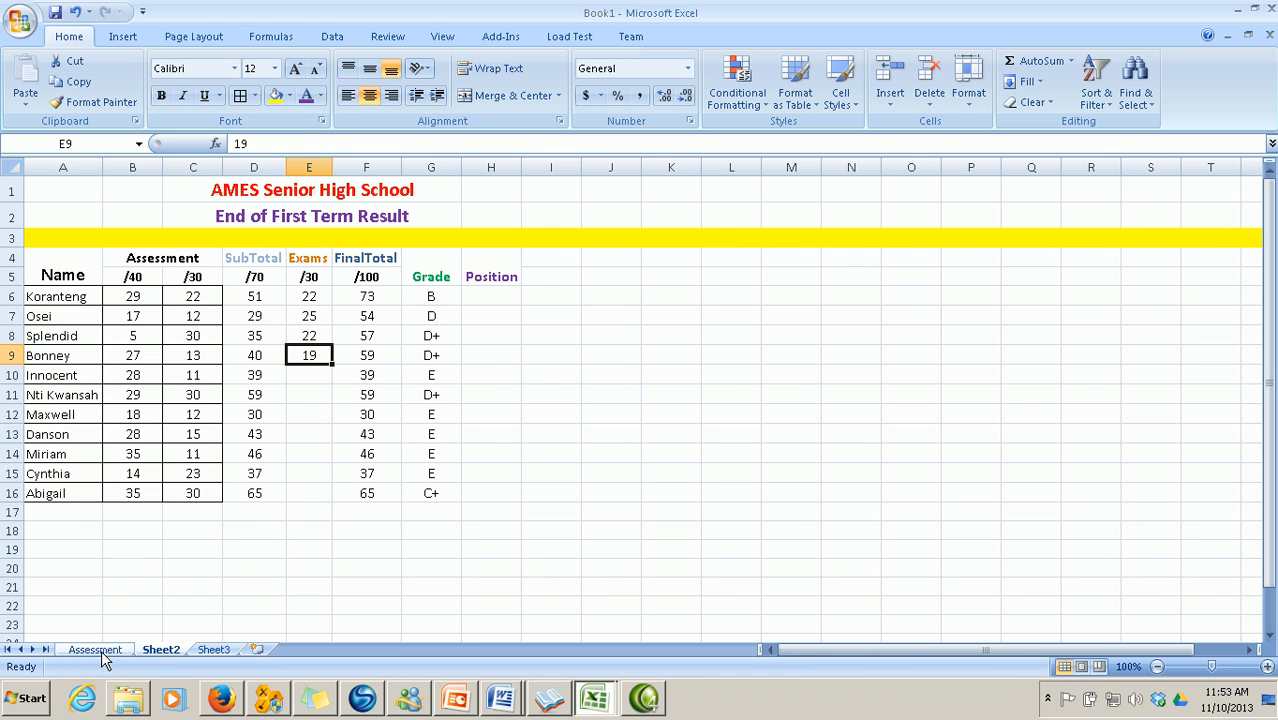
left_click(96, 650)
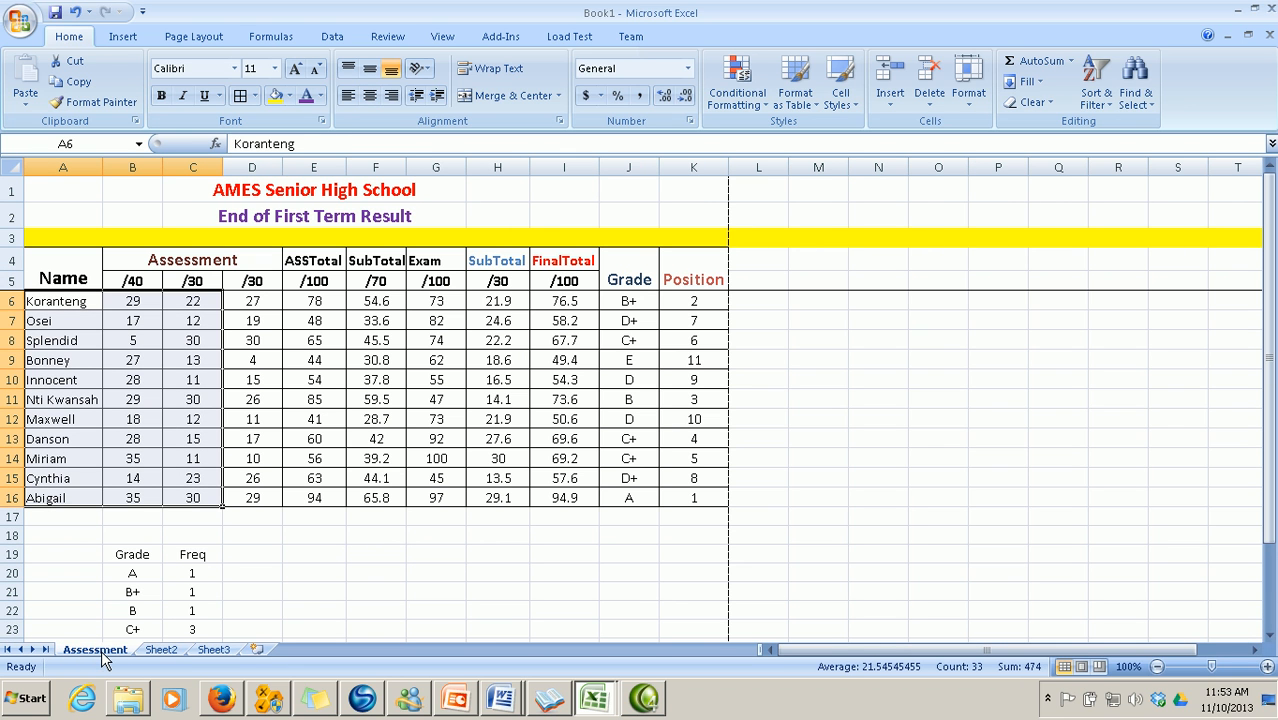
left_click(163, 650)
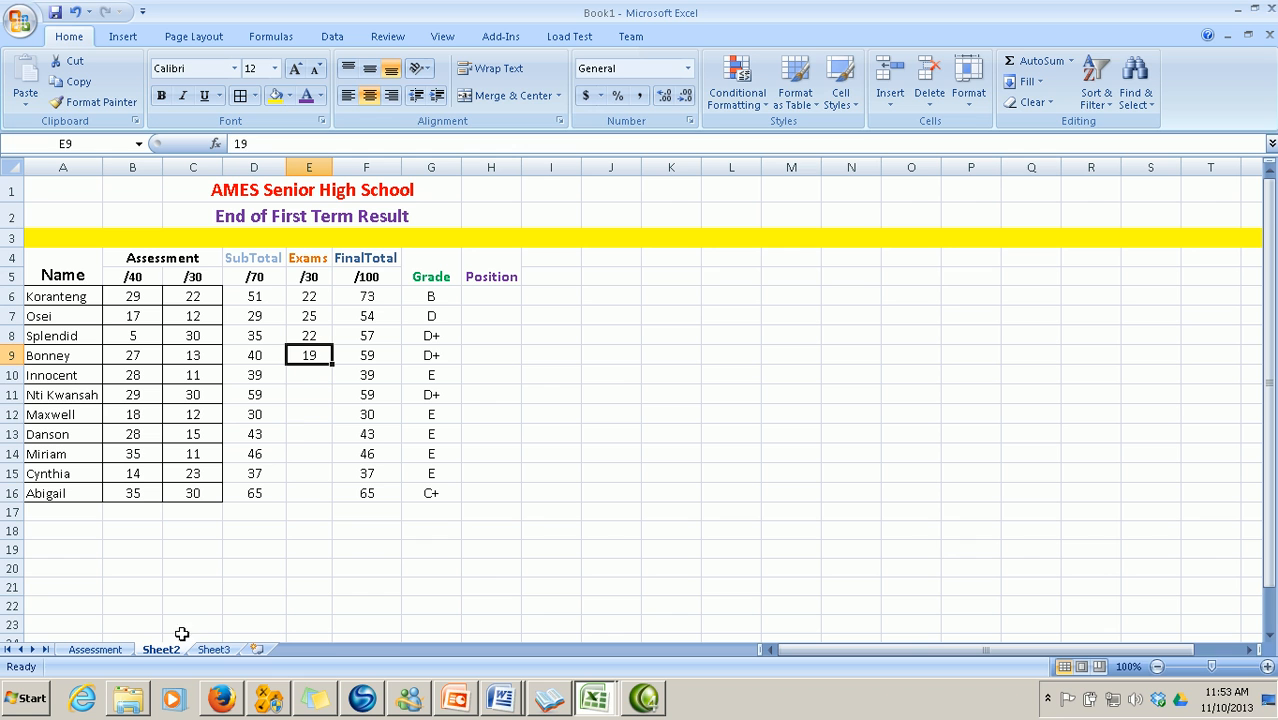
left_click(313, 373)
type("17")
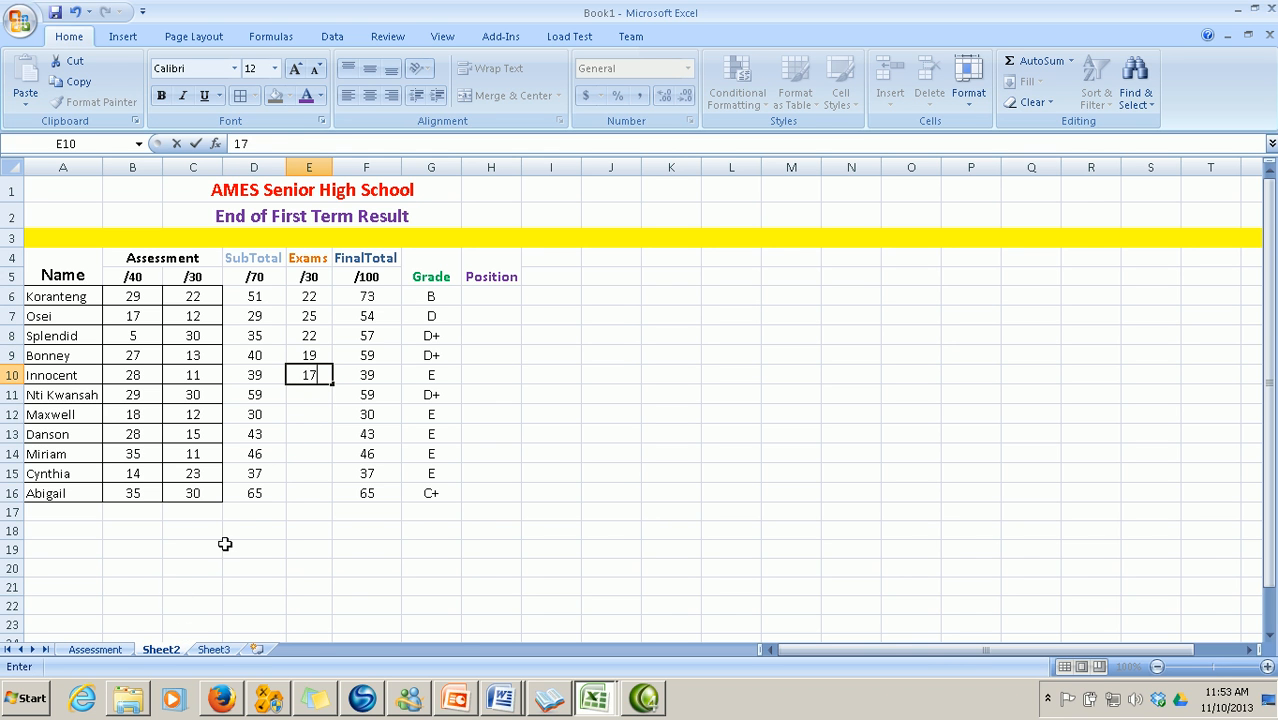
left_click(114, 651)
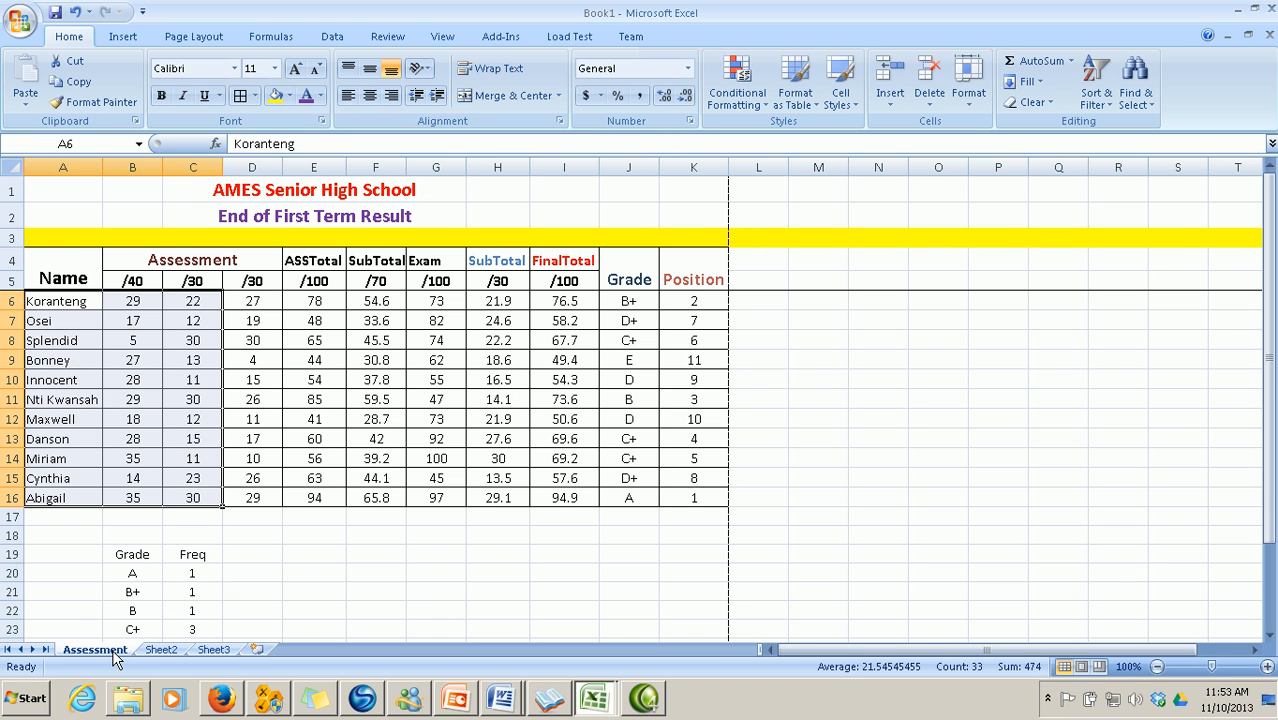
Enter Exams scores 14, 22 and 28 in E11:E13, reading each from the Assessment sheet
left_click(161, 650)
left_click(316, 394)
type("14")
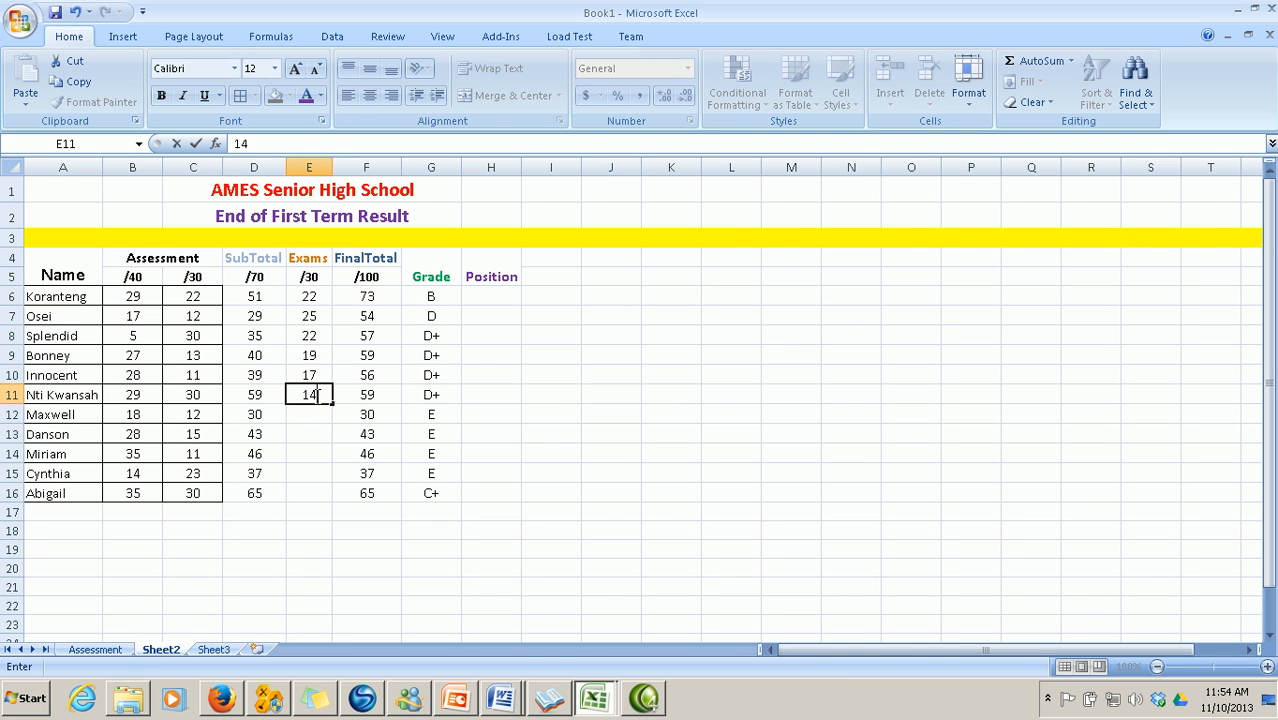
left_click(95, 650)
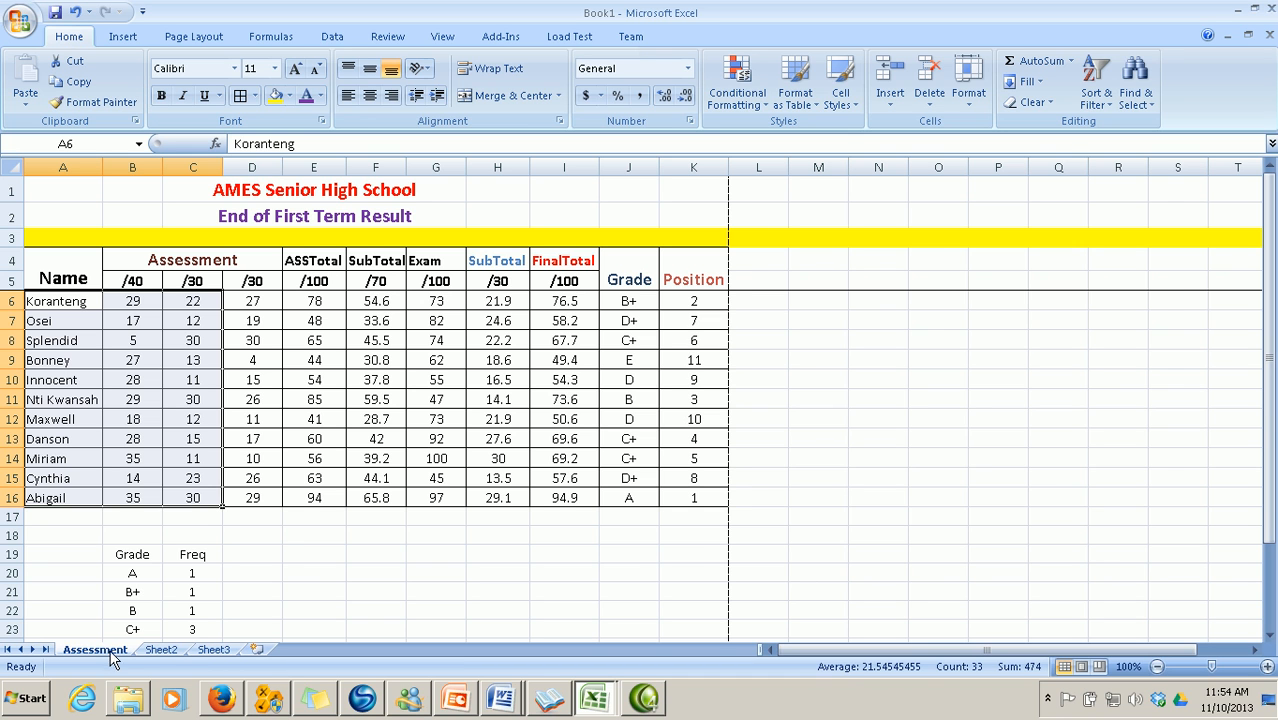
left_click(161, 650)
left_click(309, 416)
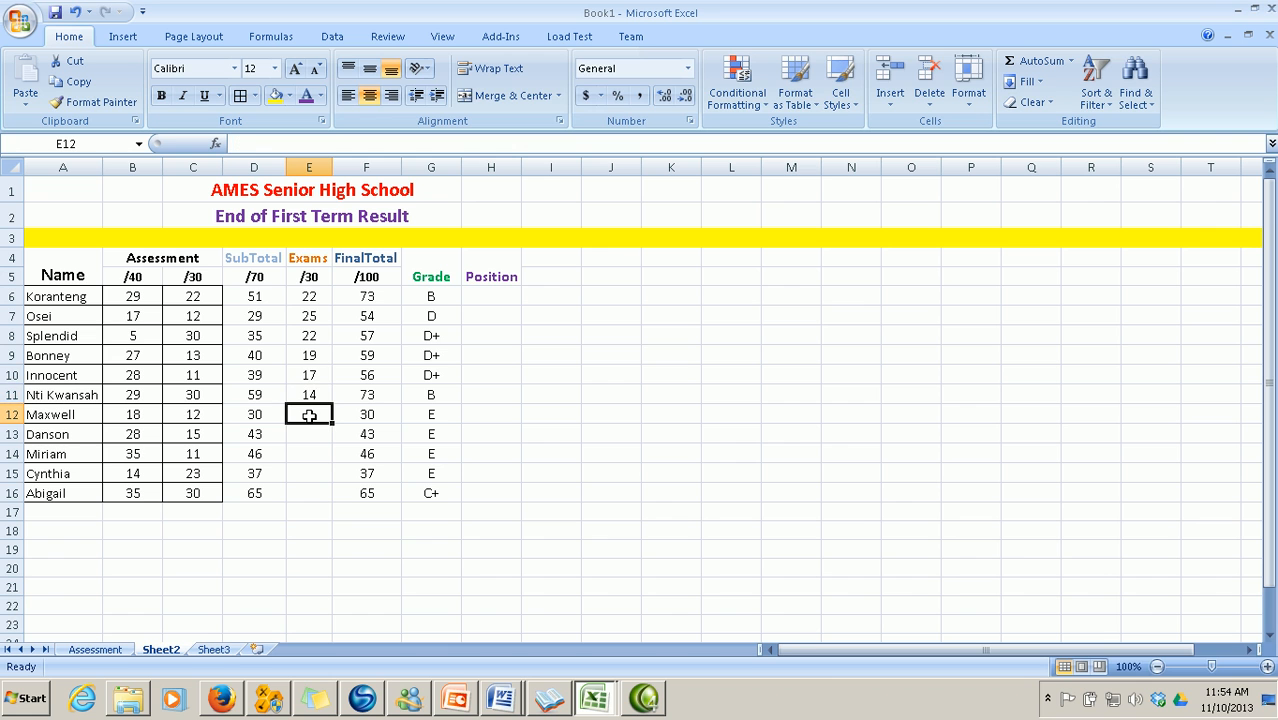
type("22")
left_click(105, 651)
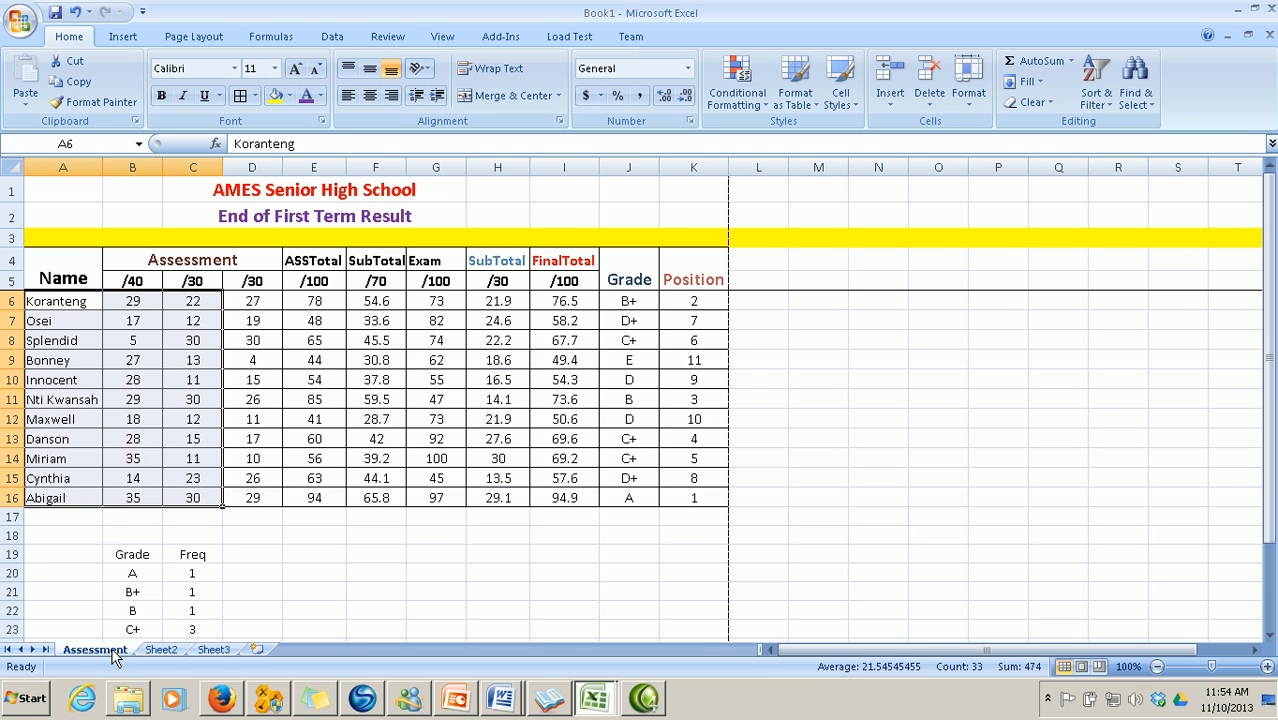
left_click(162, 650)
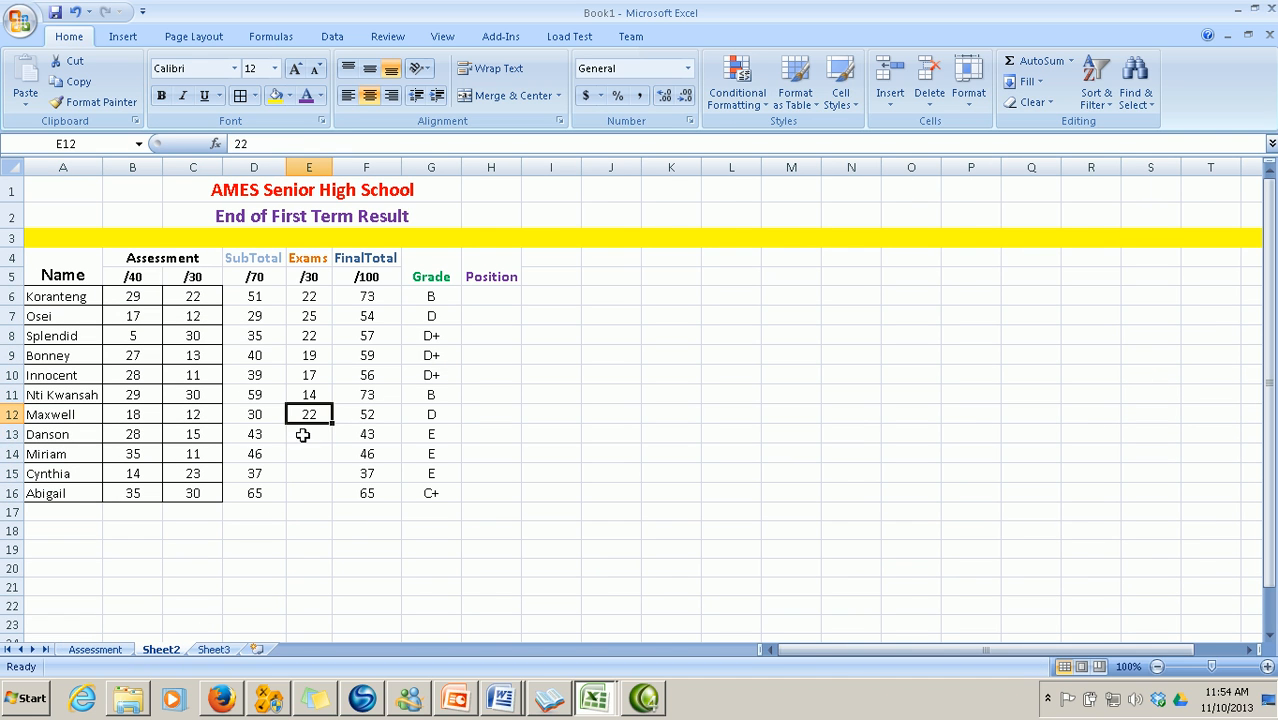
left_click(305, 440)
type("28")
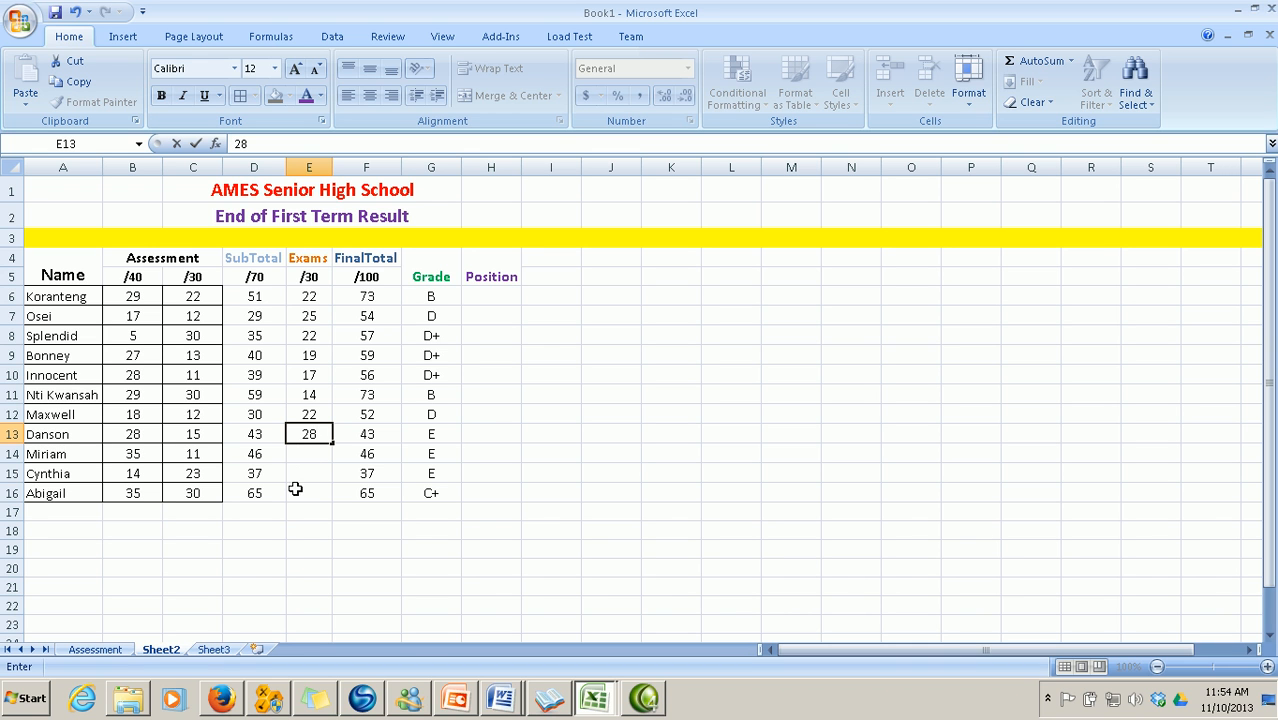
left_click(113, 655)
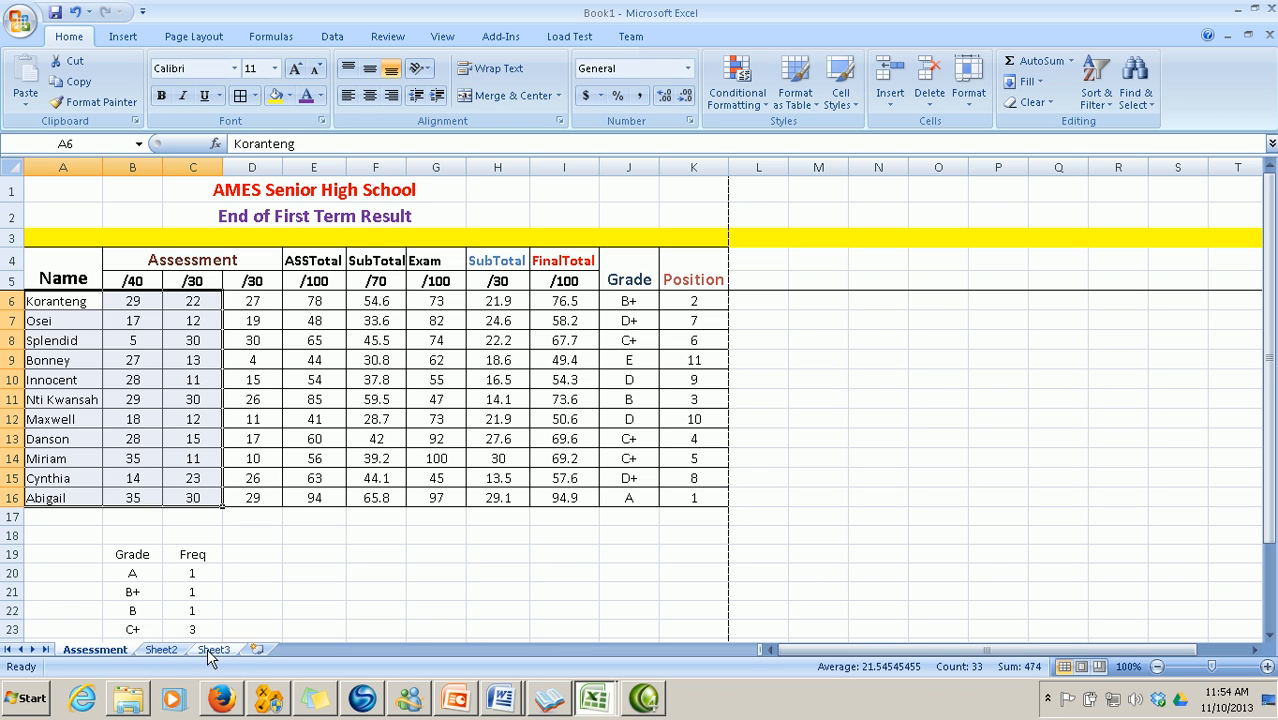
Enter Exams scores 30, 14 and 29 in E14:E16, completing the column
left_click(167, 653)
left_click(302, 455)
type("30")
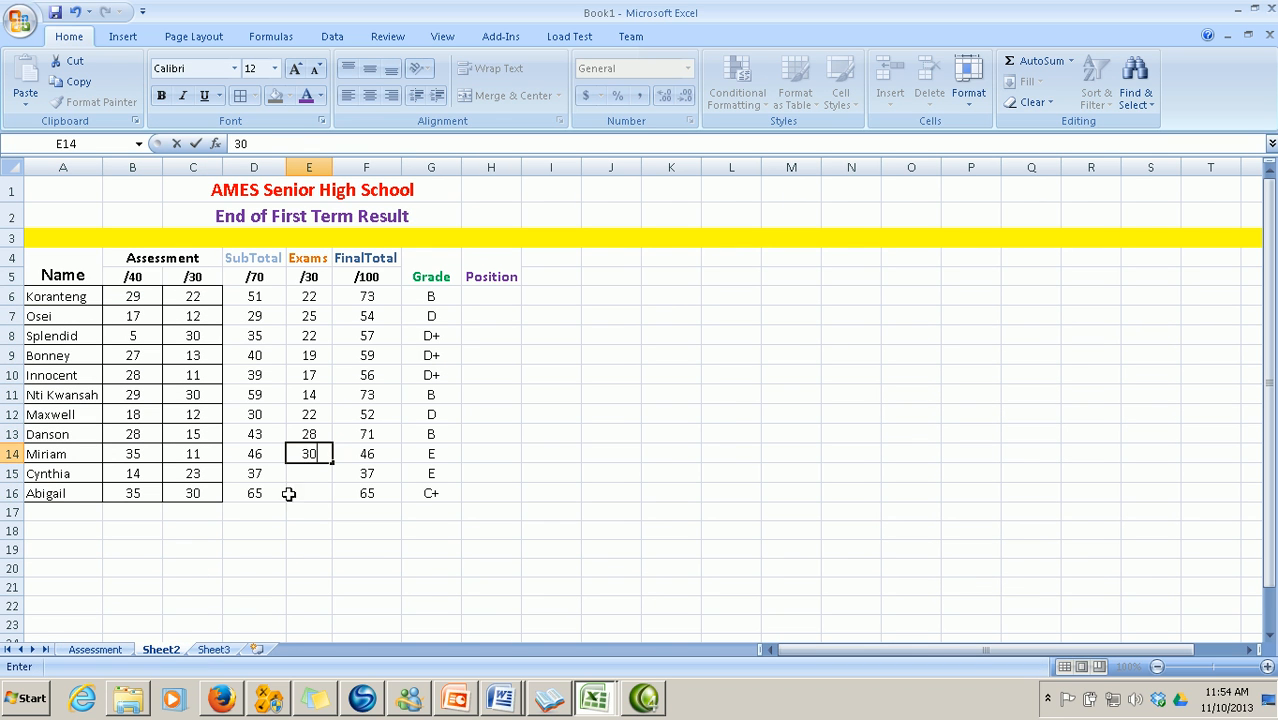
left_click(92, 651)
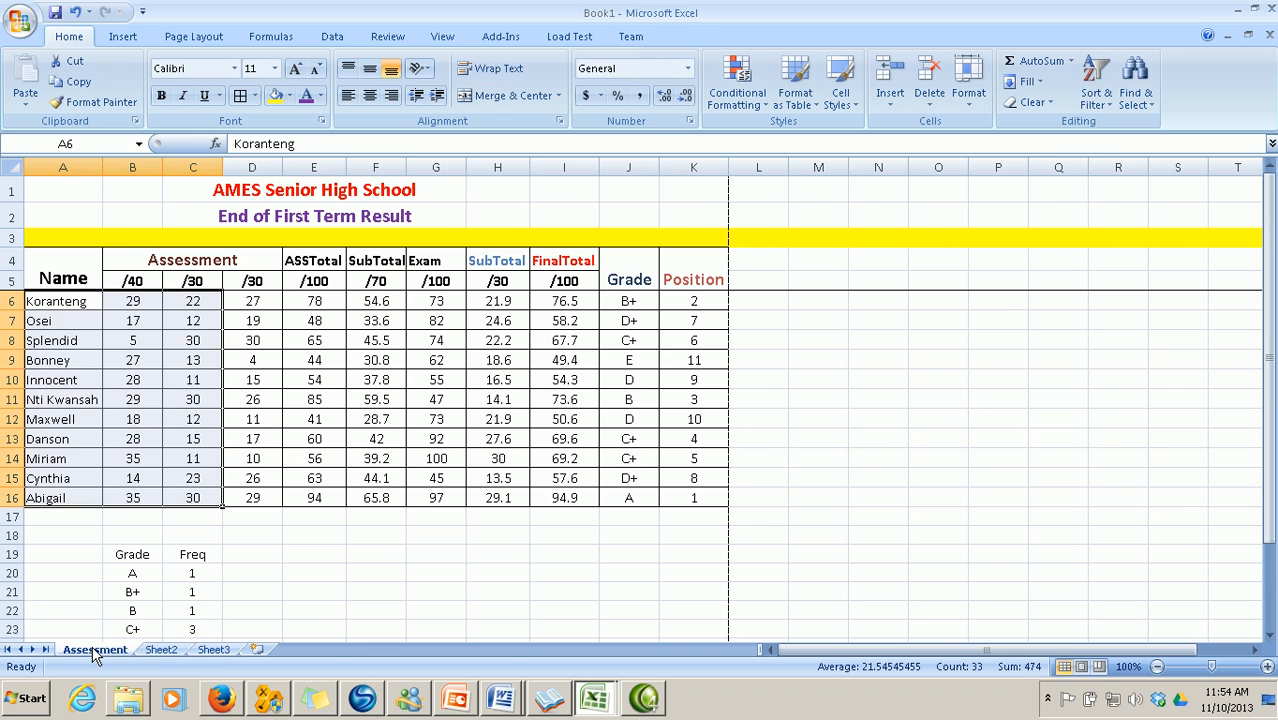
left_click(161, 650)
left_click(309, 475)
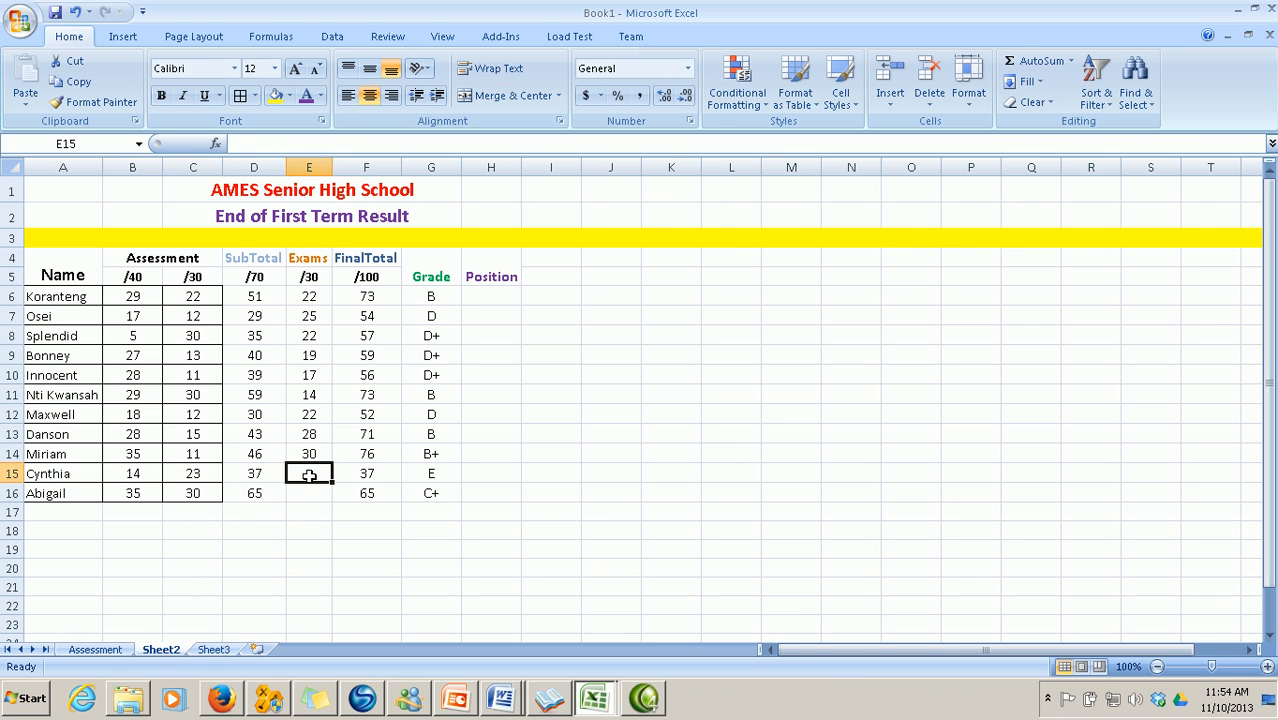
type("14")
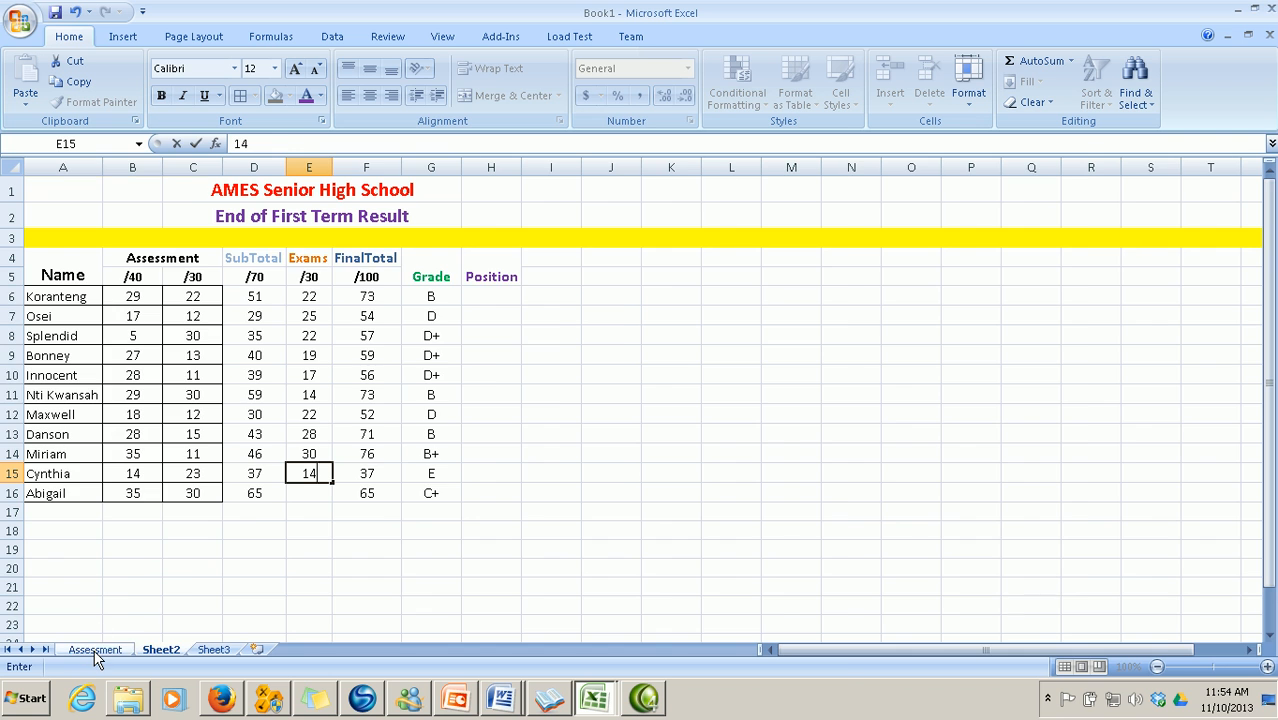
left_click(95, 651)
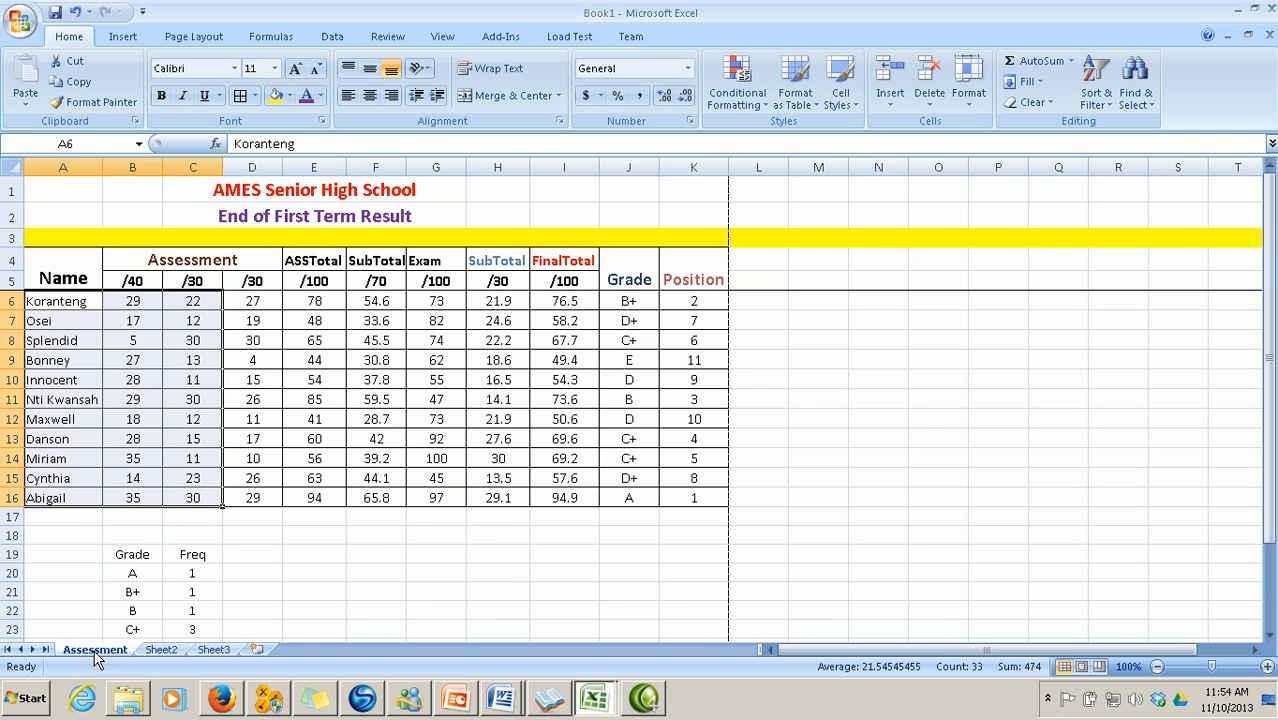
left_click(161, 650)
left_click(303, 494)
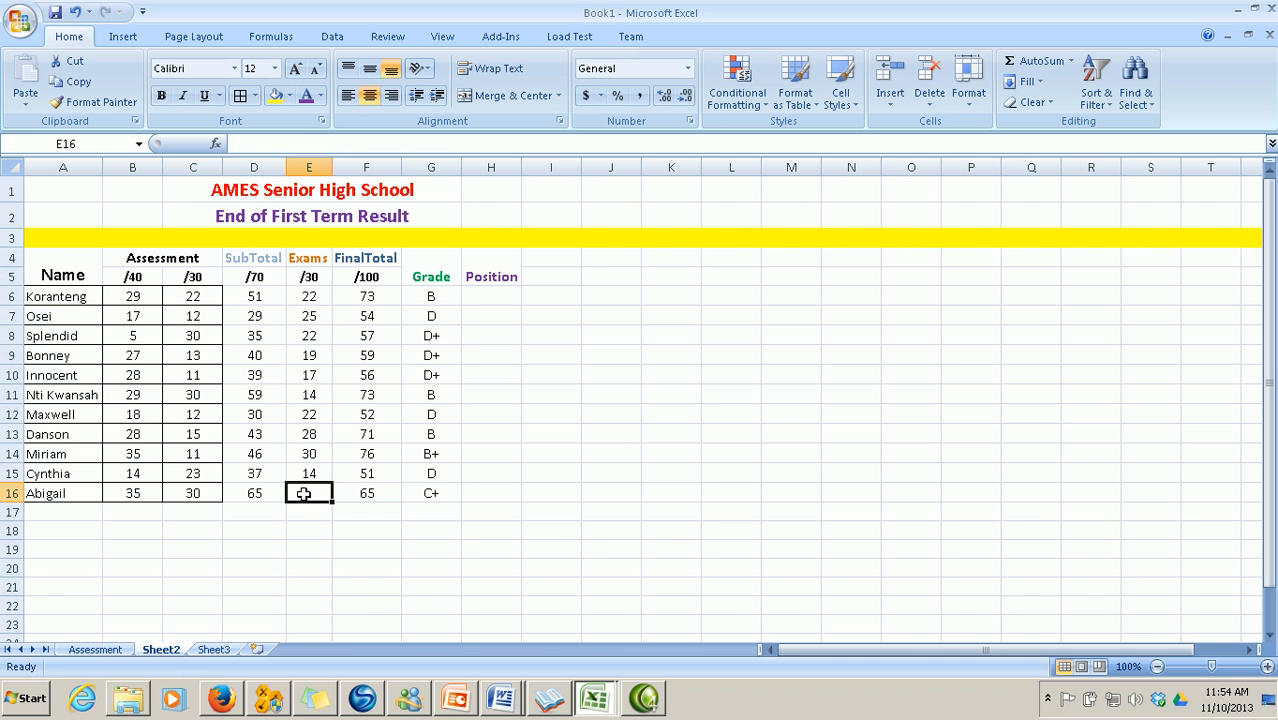
type("29")
left_click(349, 578)
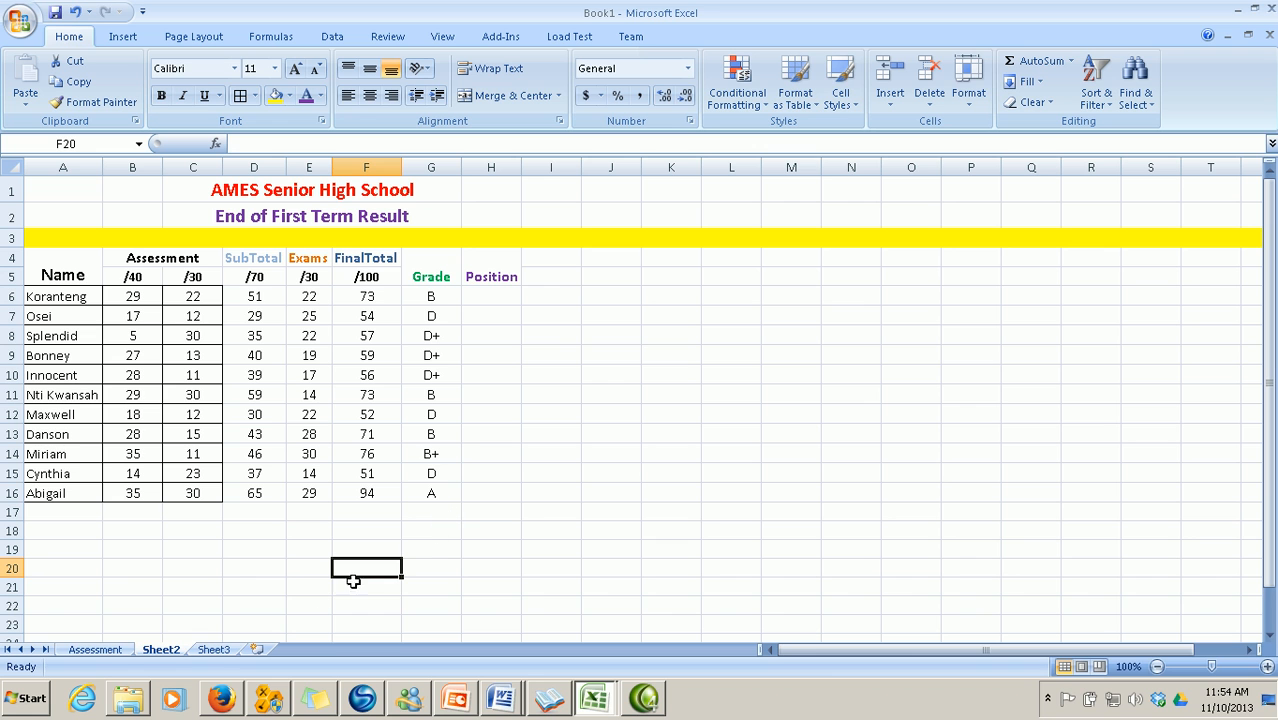
left_click(95, 650)
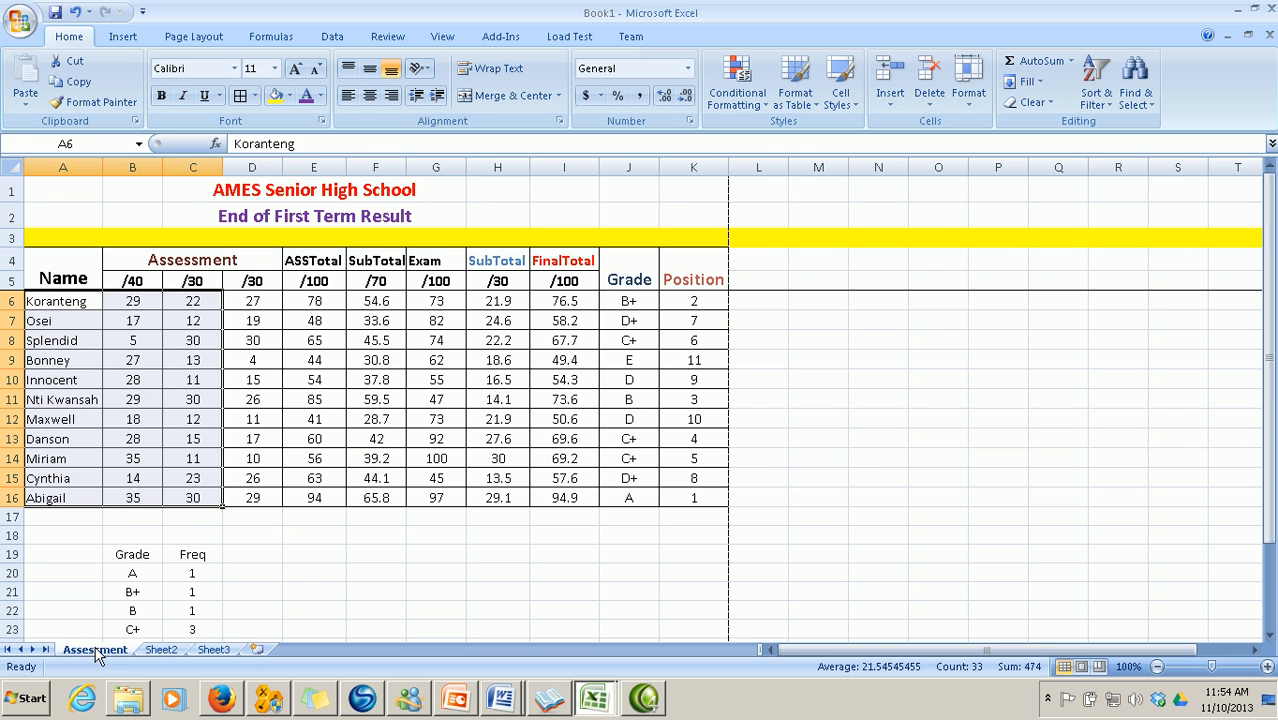
scroll(198, 580, "down", 2)
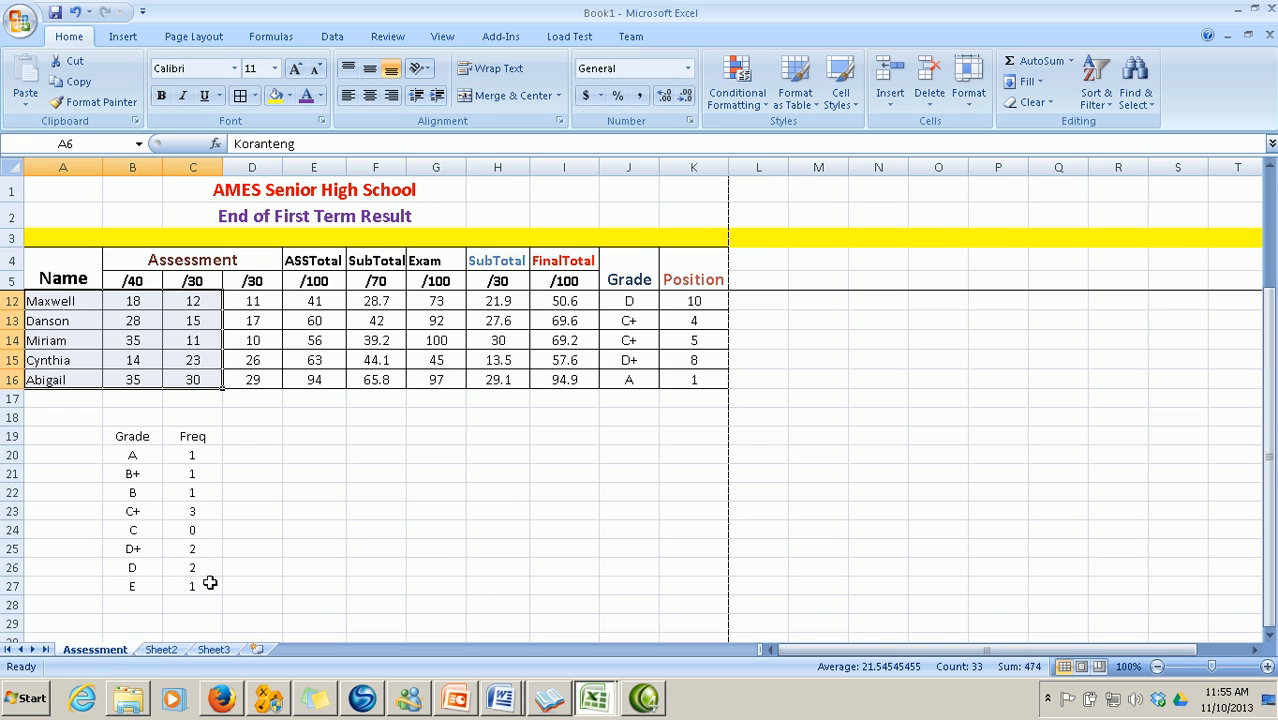
scroll(447, 594, "up", 2)
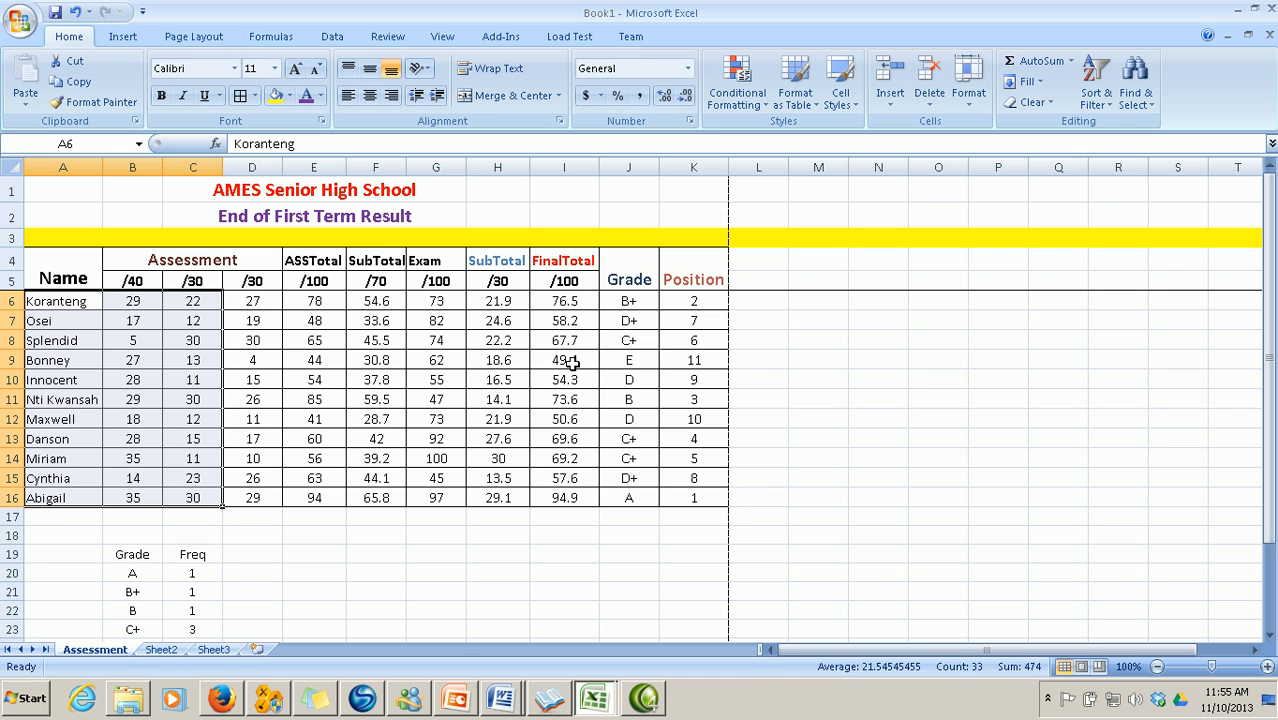
left_click(165, 652)
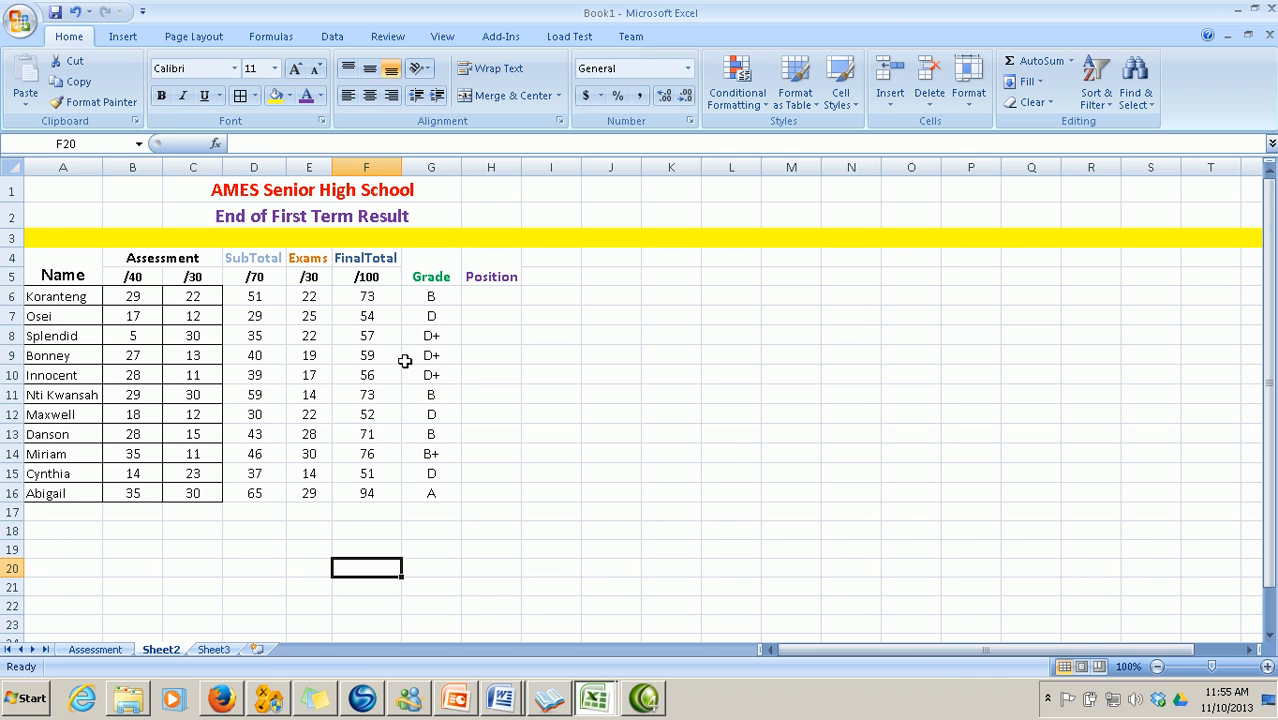
left_click(97, 651)
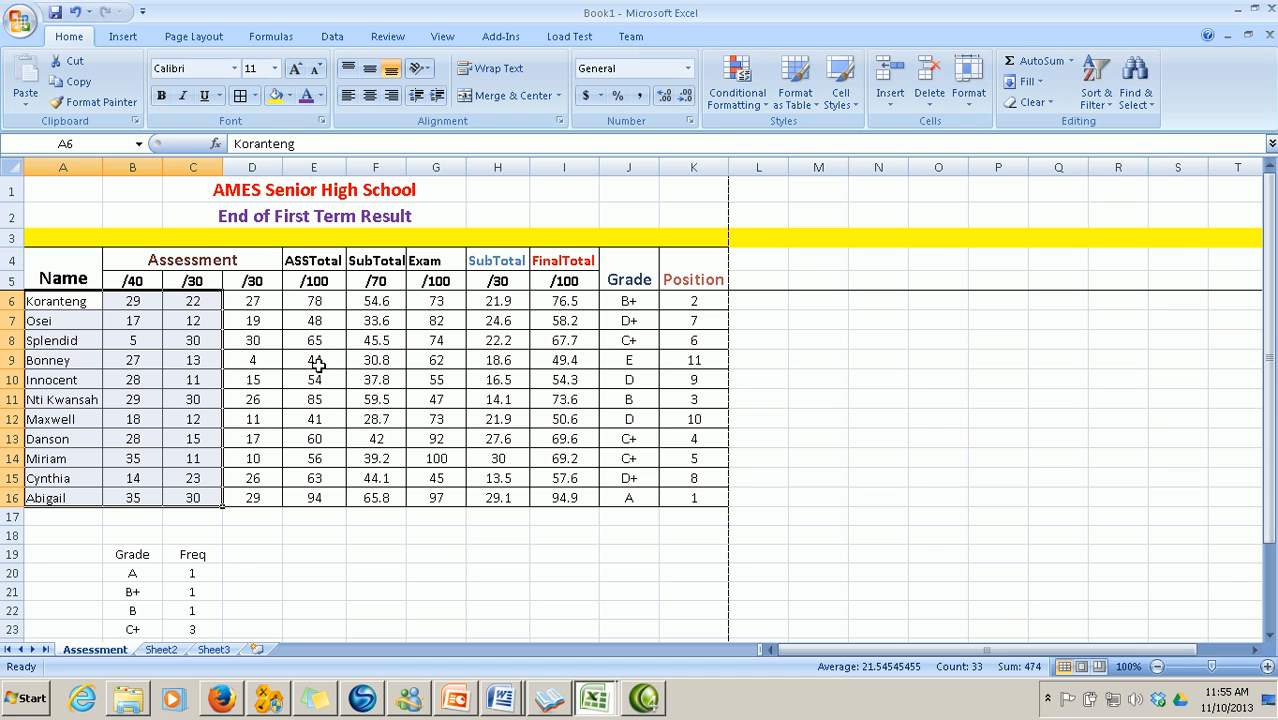
left_click(161, 649)
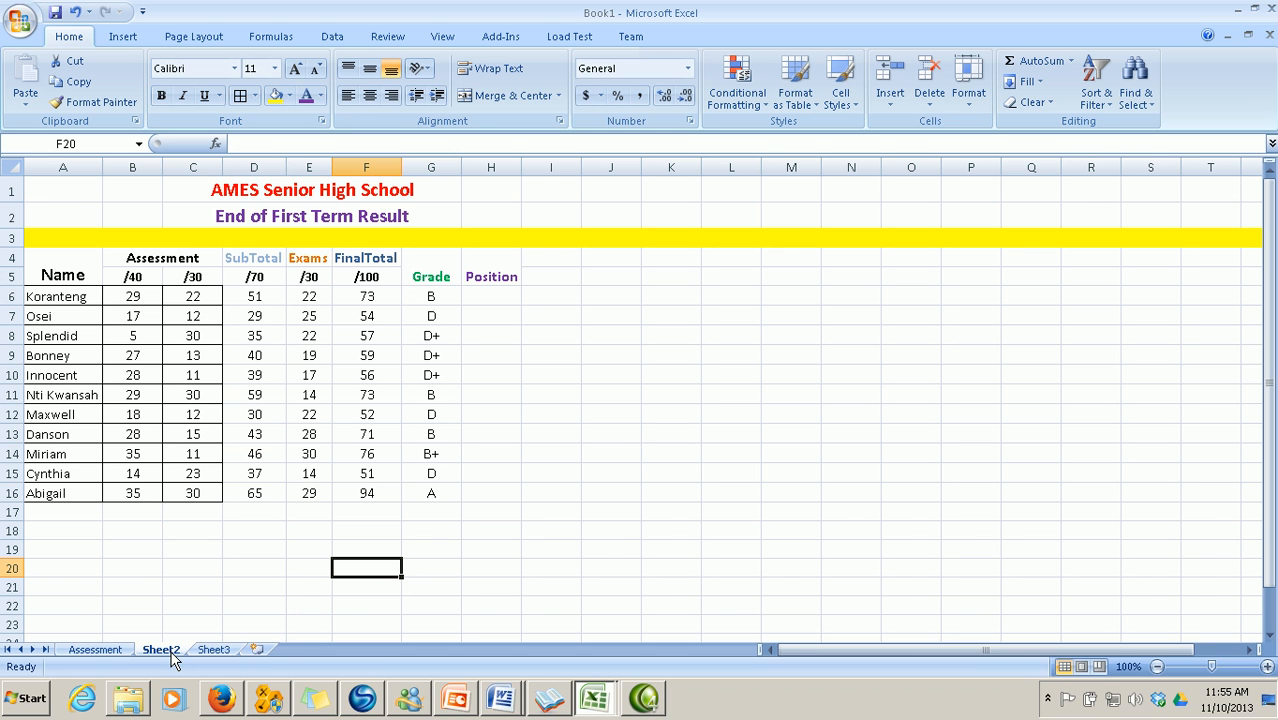
left_click(104, 650)
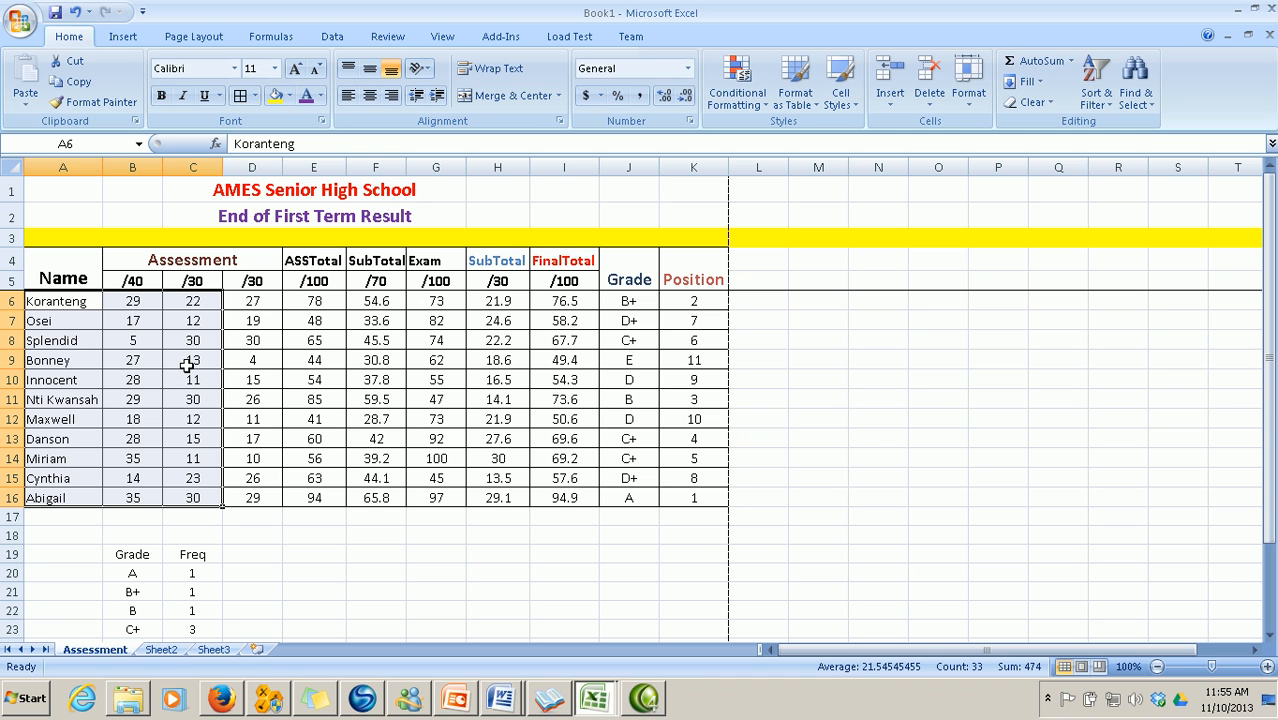
left_click(161, 650)
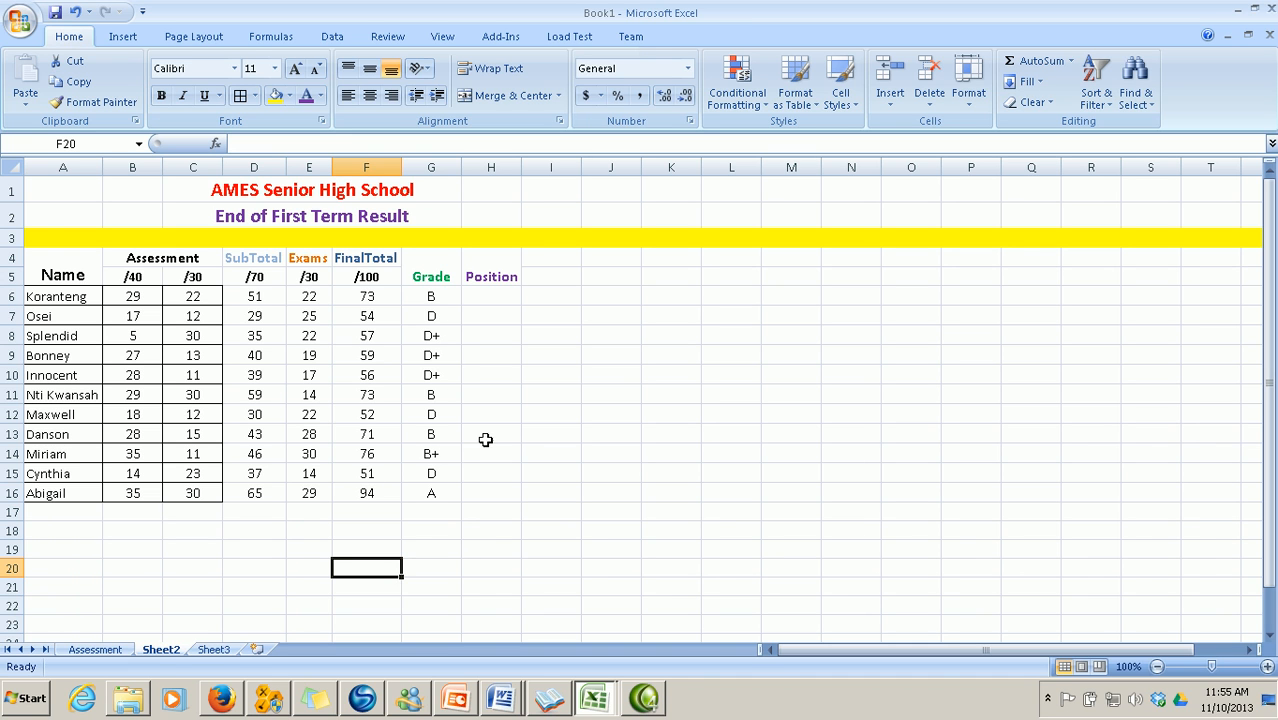
left_click(484, 301)
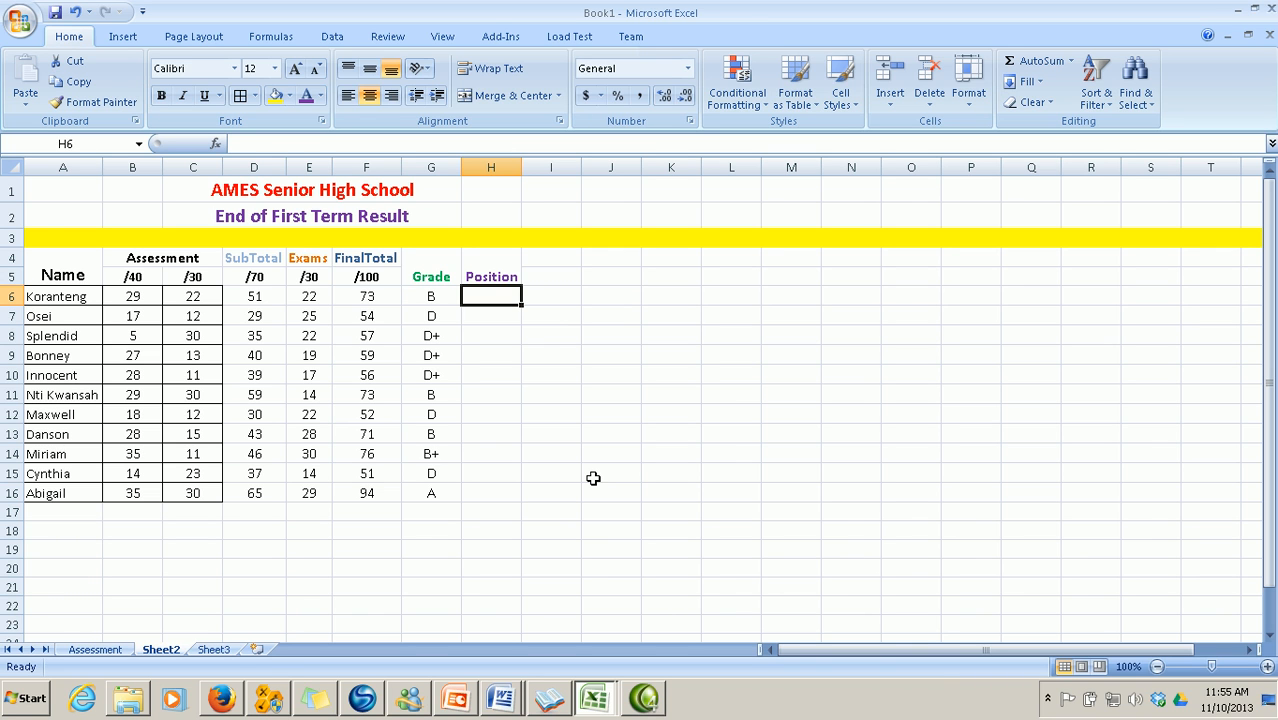
Enter =RANK(F6,$F$6:$F$16) in H6 and fill it down to H16
type("=")
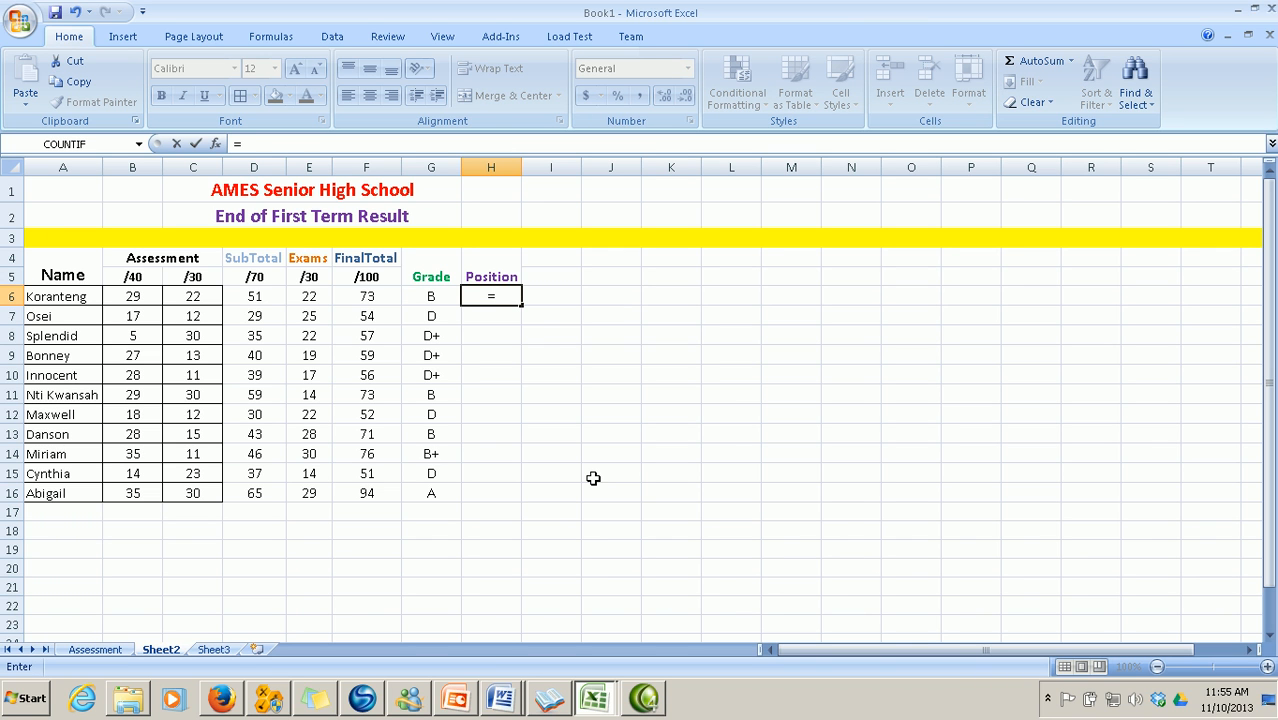
type("r")
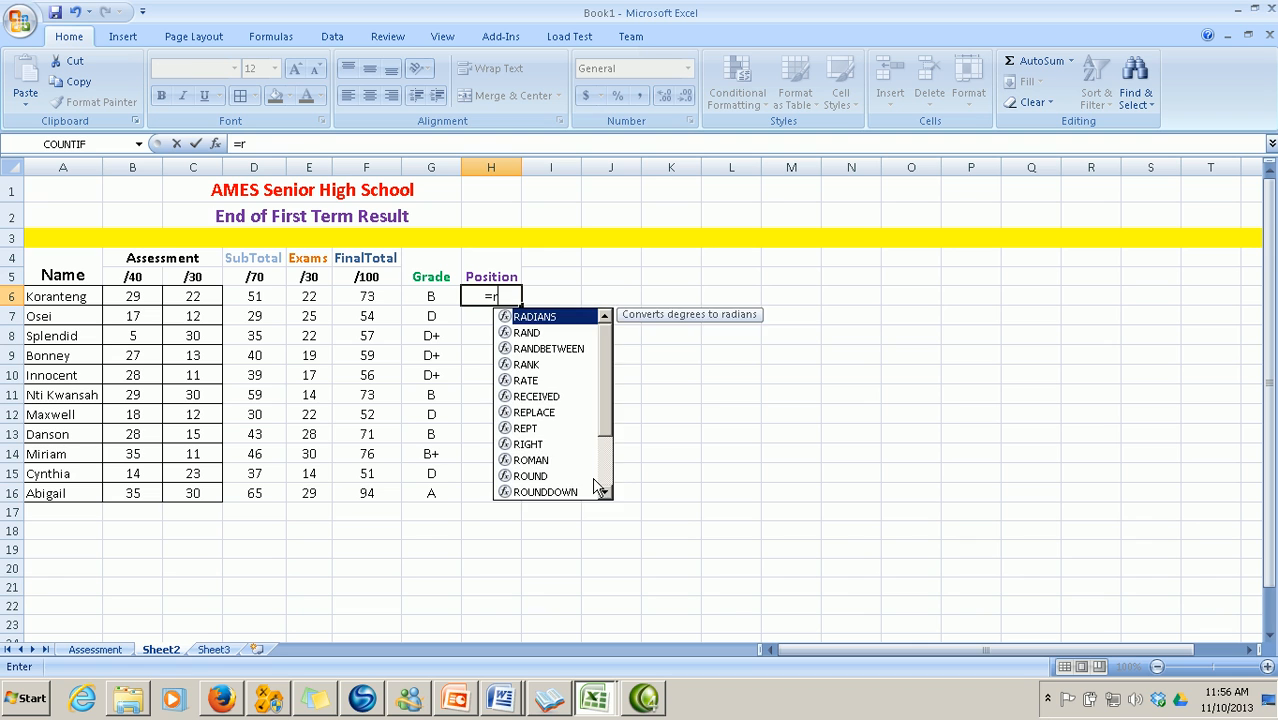
key("BackSpace")
type("Rank")
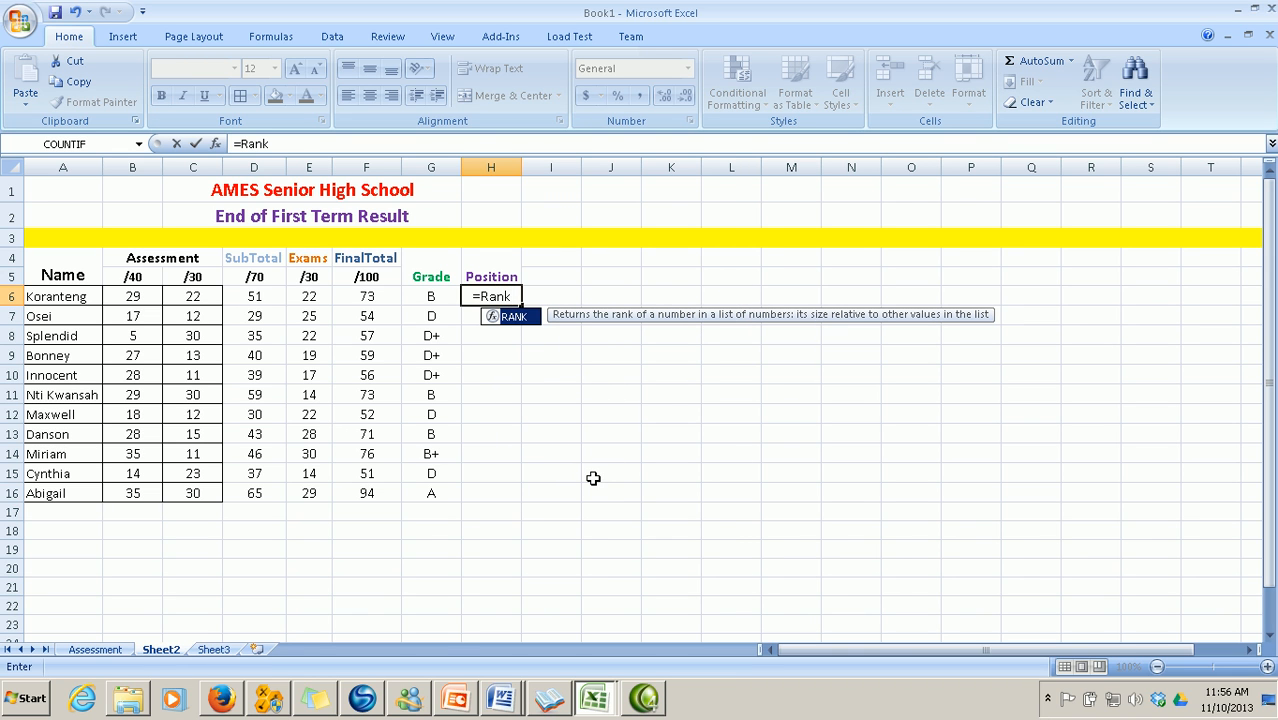
type("(")
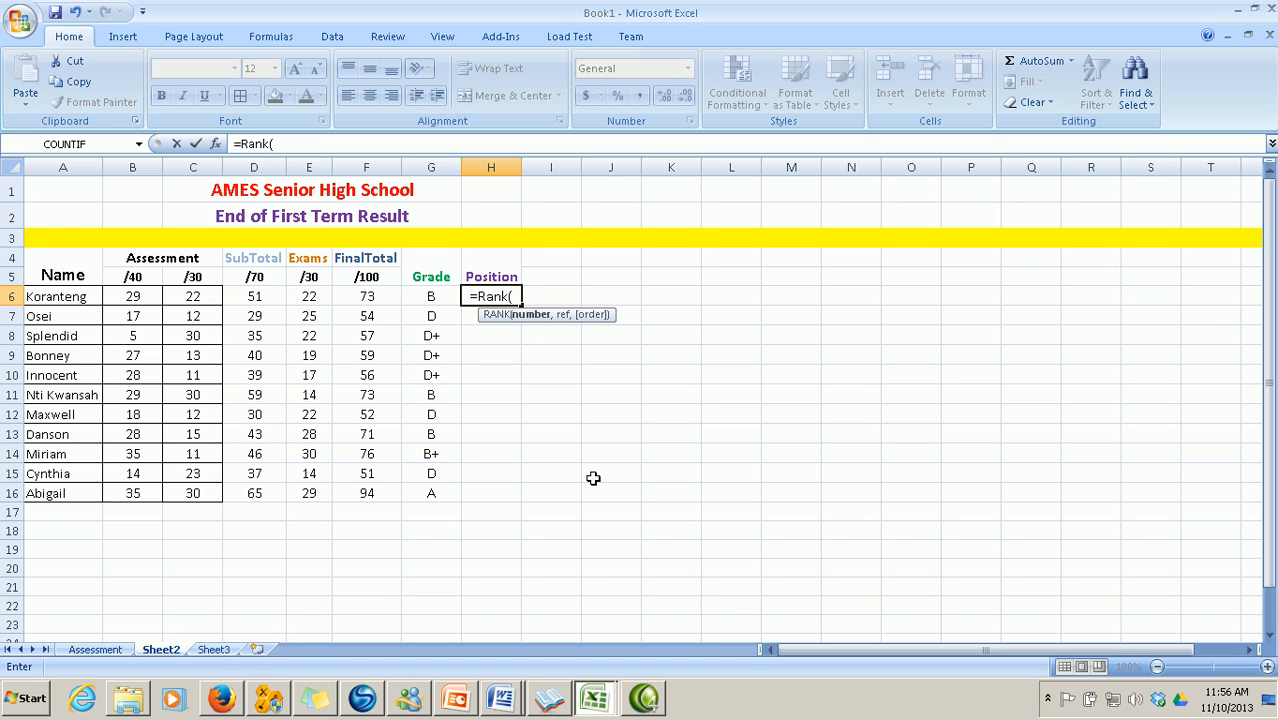
type("f")
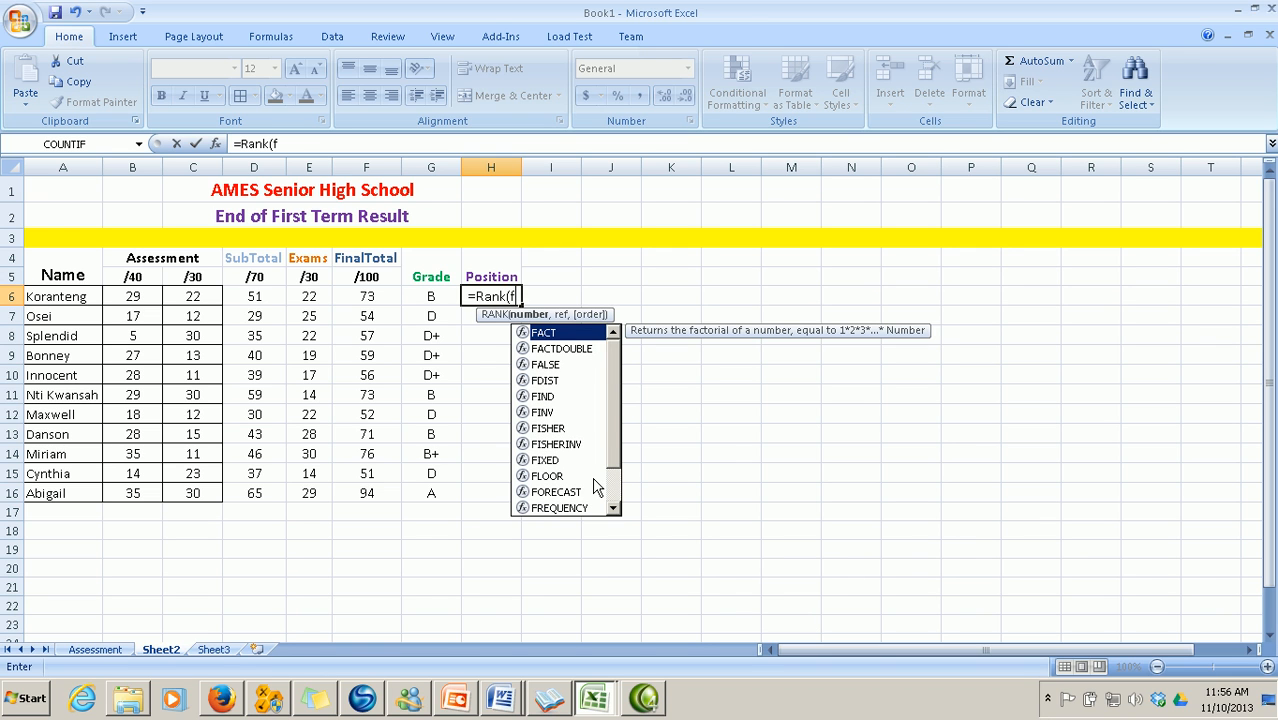
type("6,$")
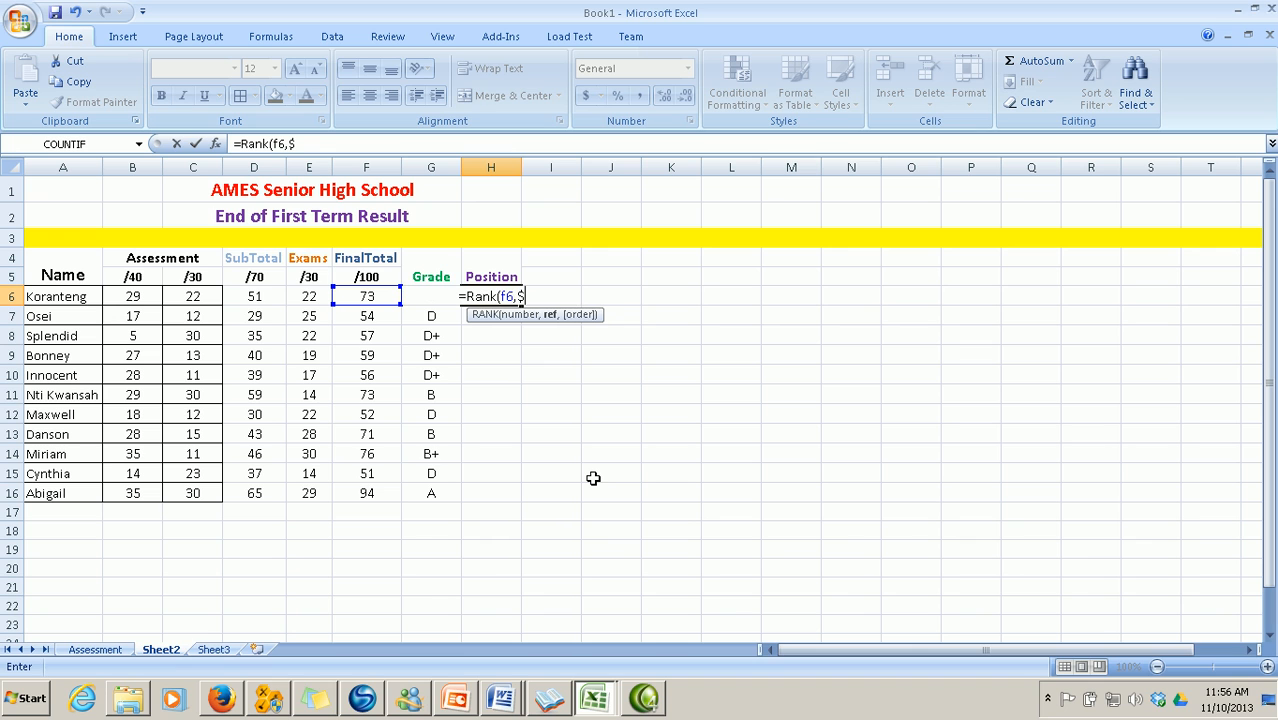
type("f")
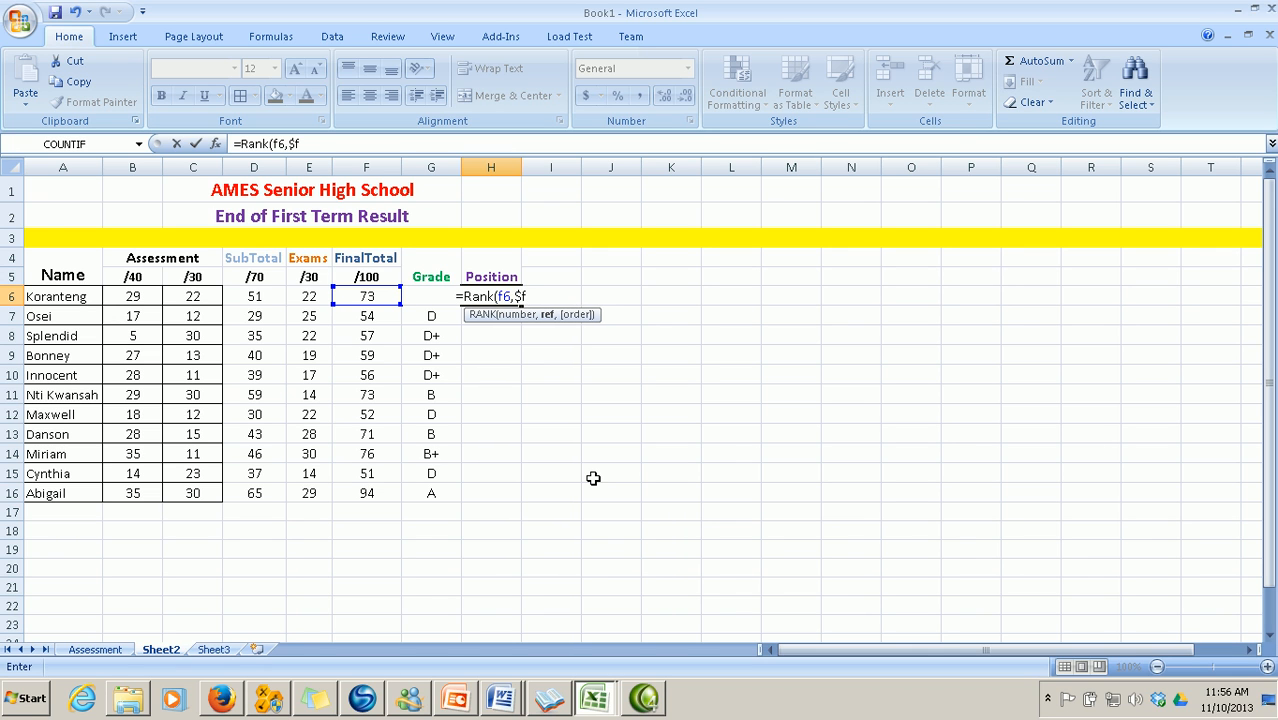
type("$6")
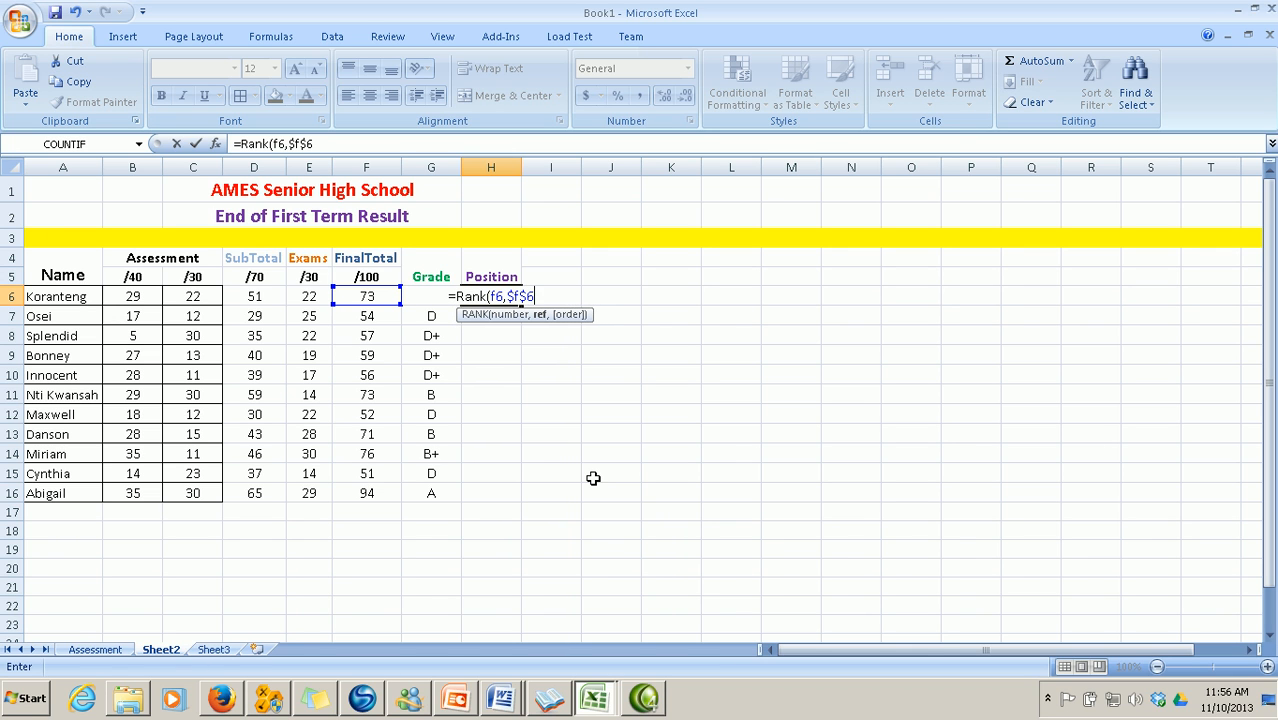
type(":")
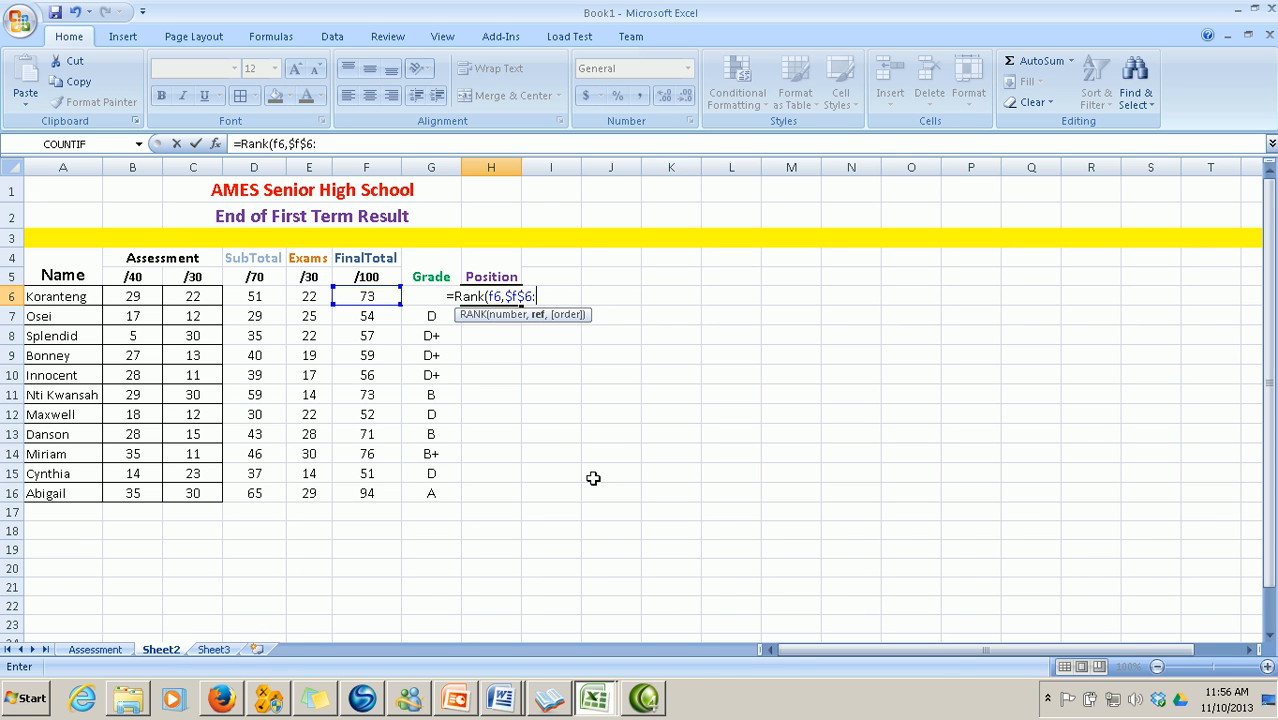
type("$f")
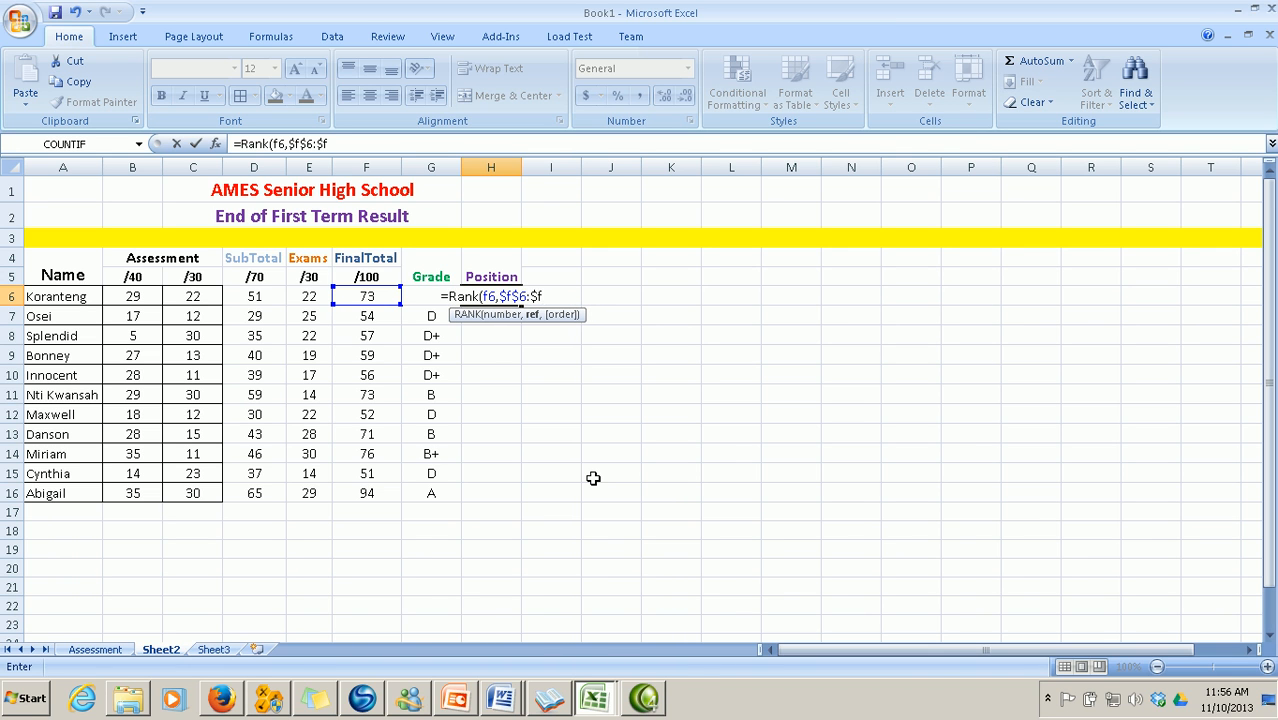
type("$")
type("1")
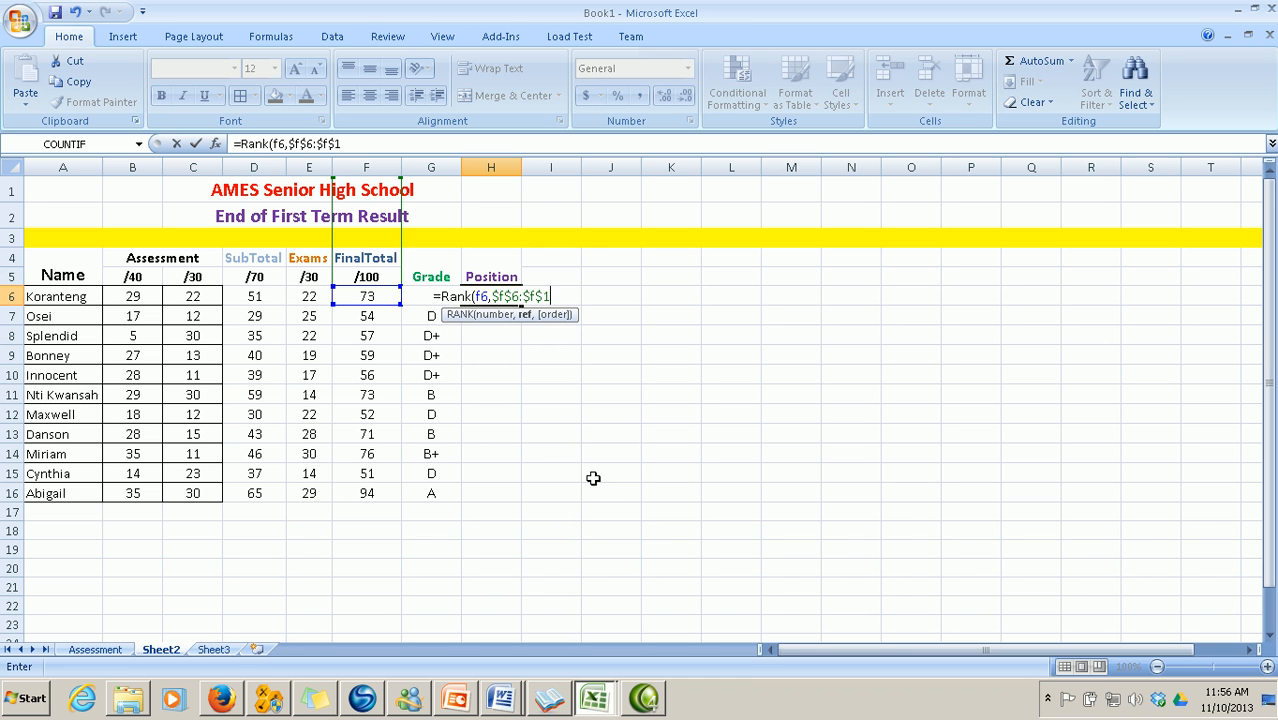
type("6)")
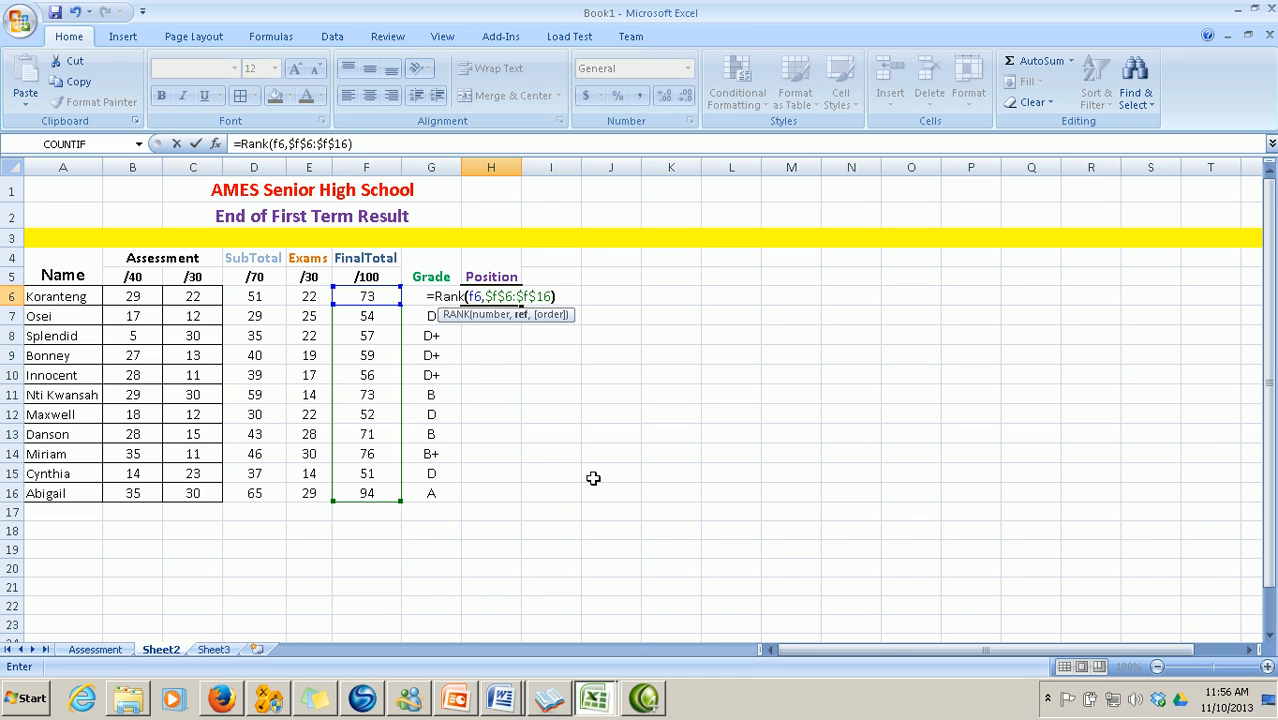
key("Return")
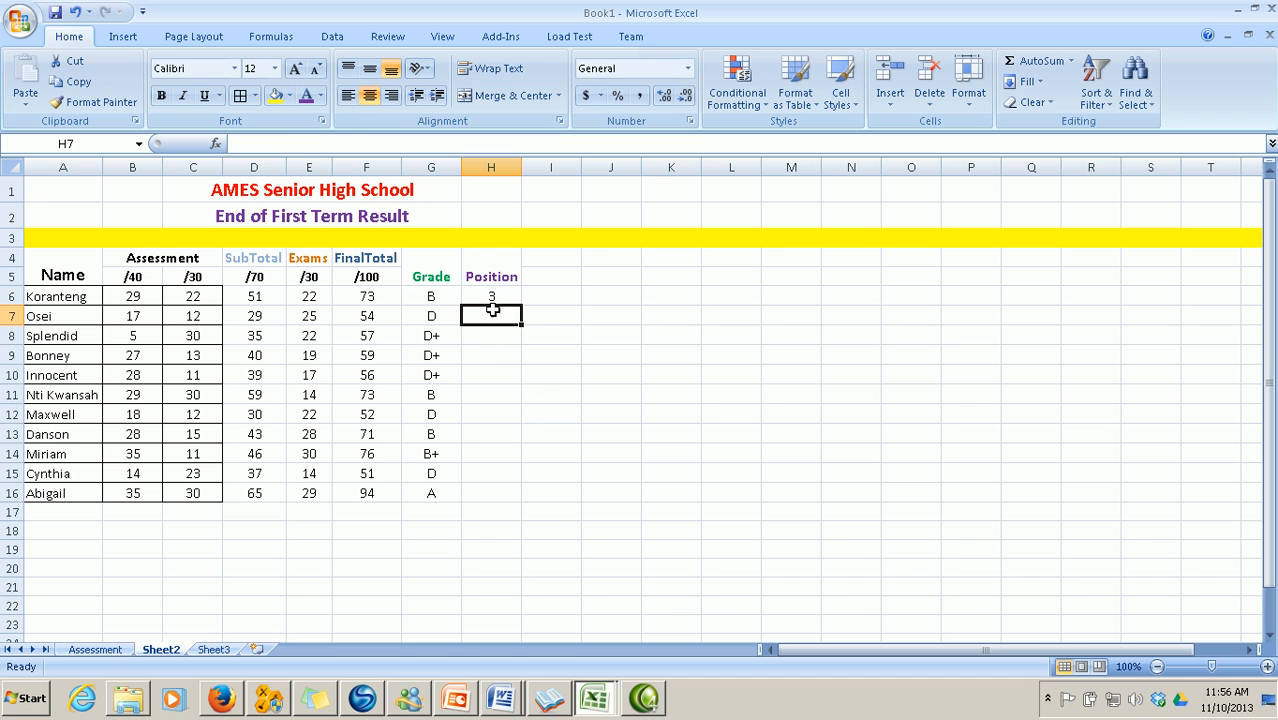
left_click(506, 302)
left_click_drag(522, 308, 528, 500)
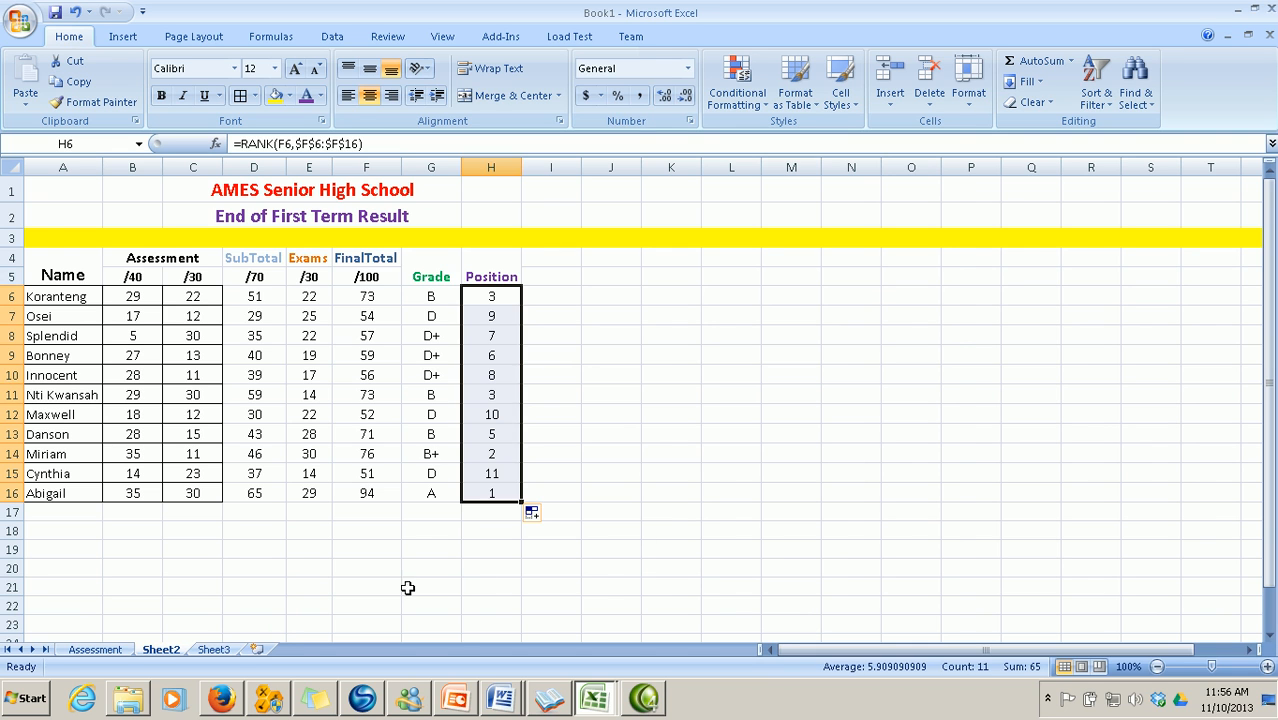
left_click(371, 586)
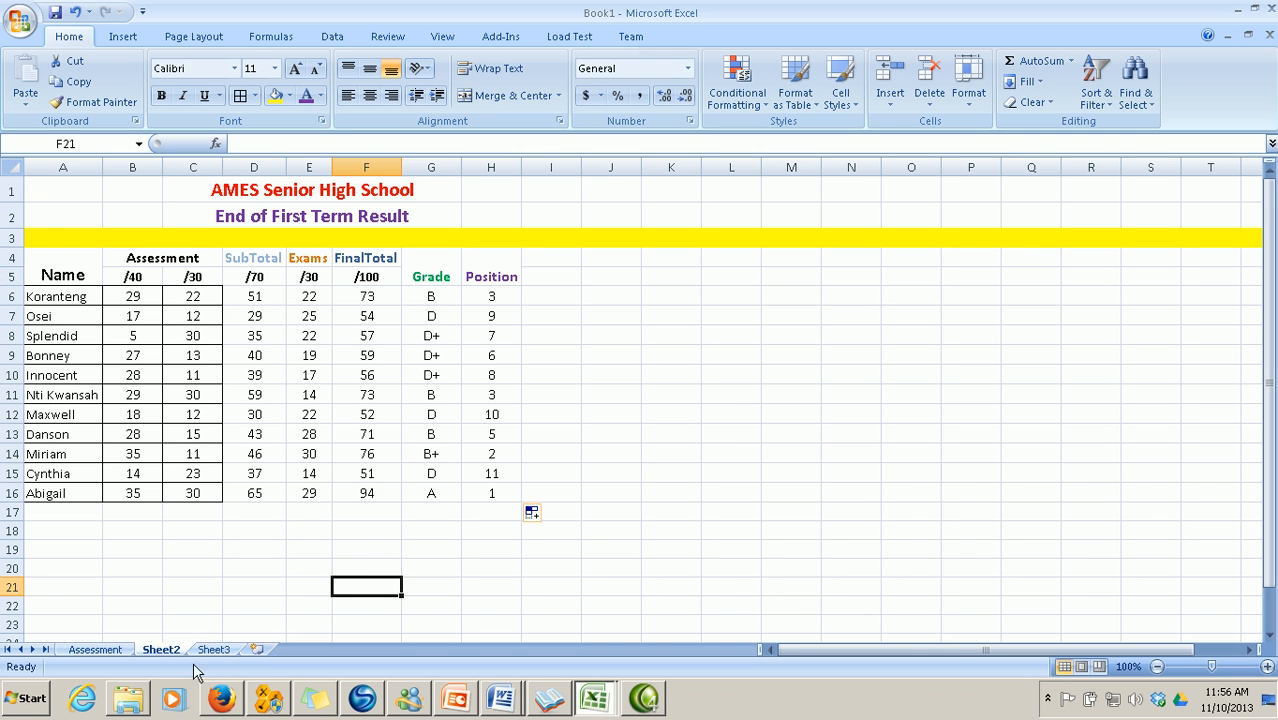
Add the headings Grade in B19 and Freq in C19
left_click(140, 555)
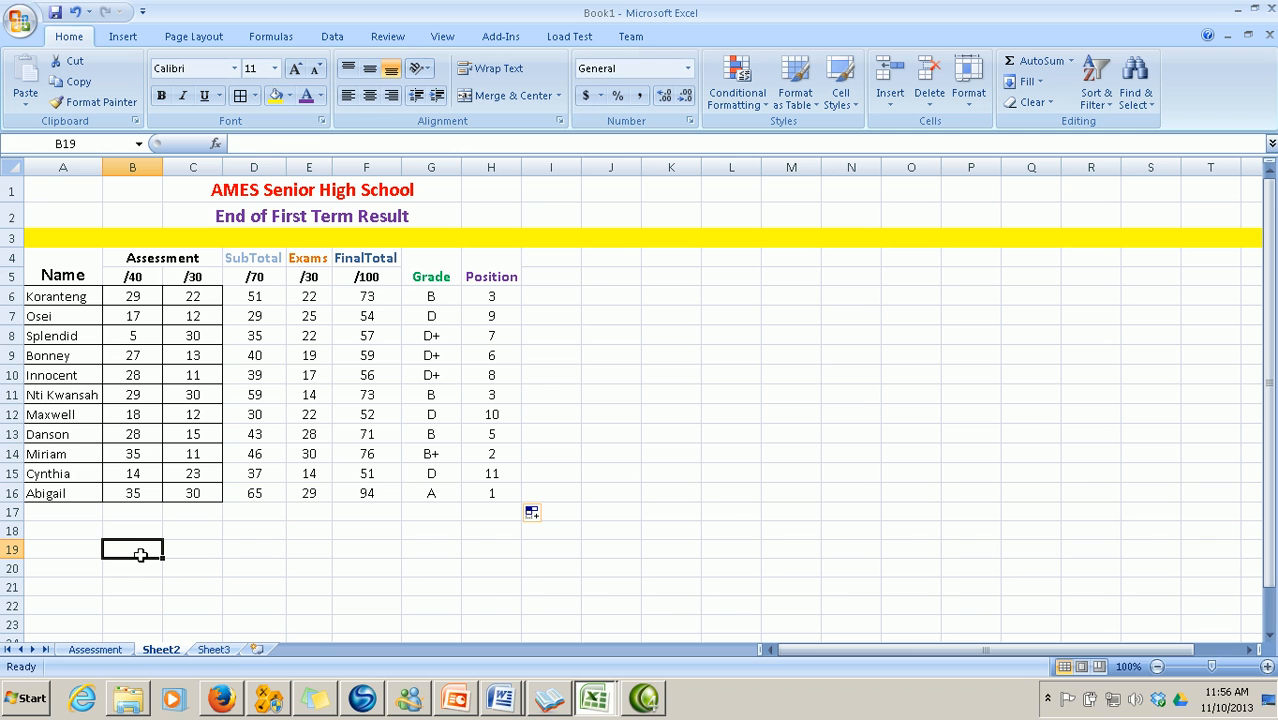
type("Grade")
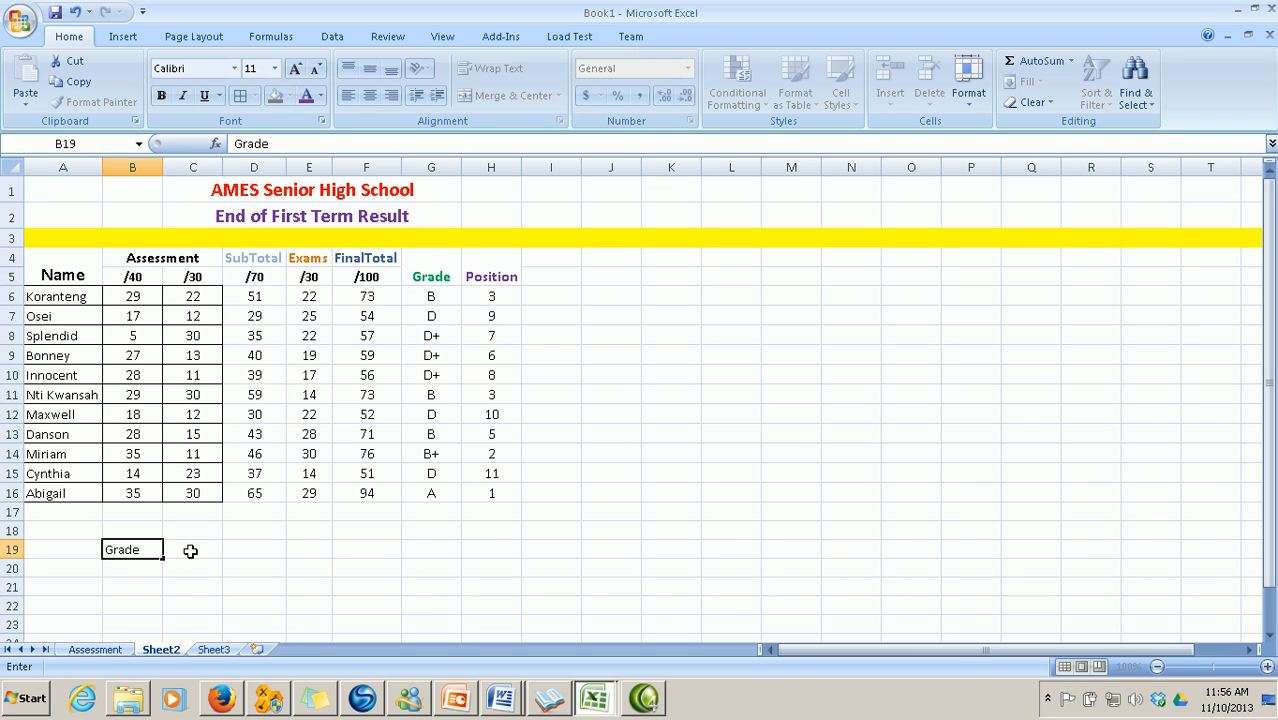
left_click(186, 550)
type("Freq")
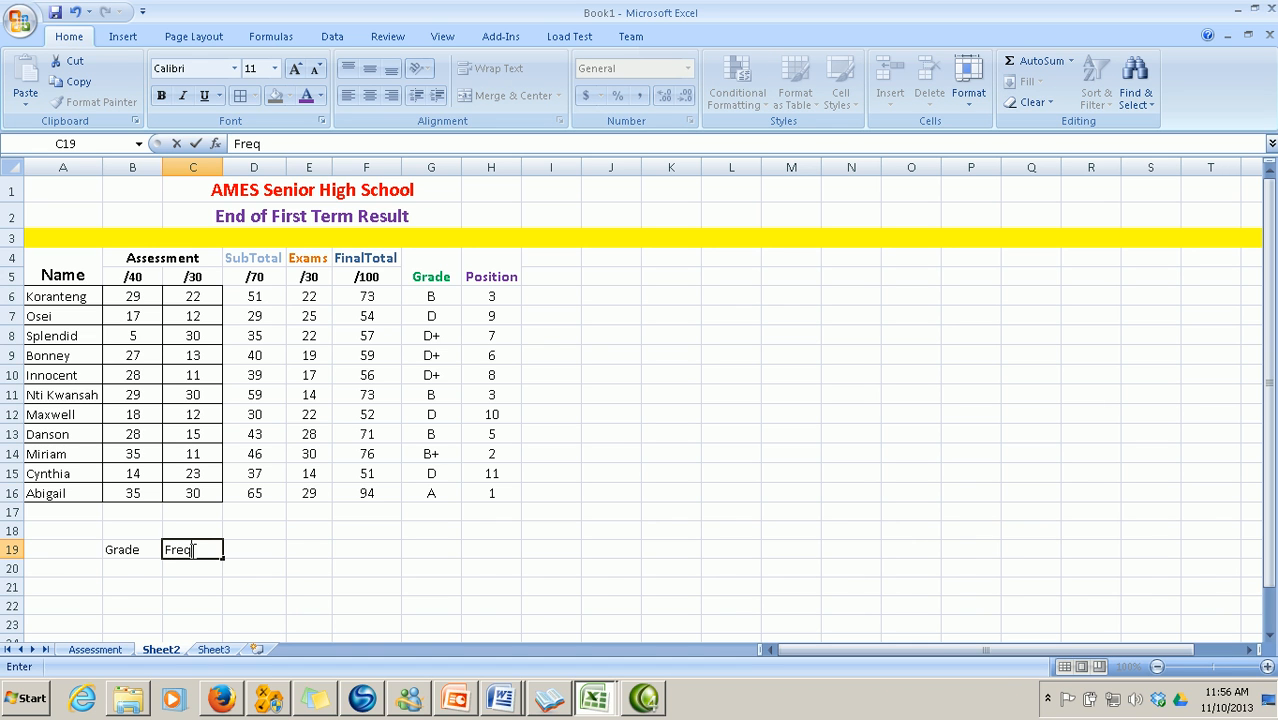
left_click(131, 567)
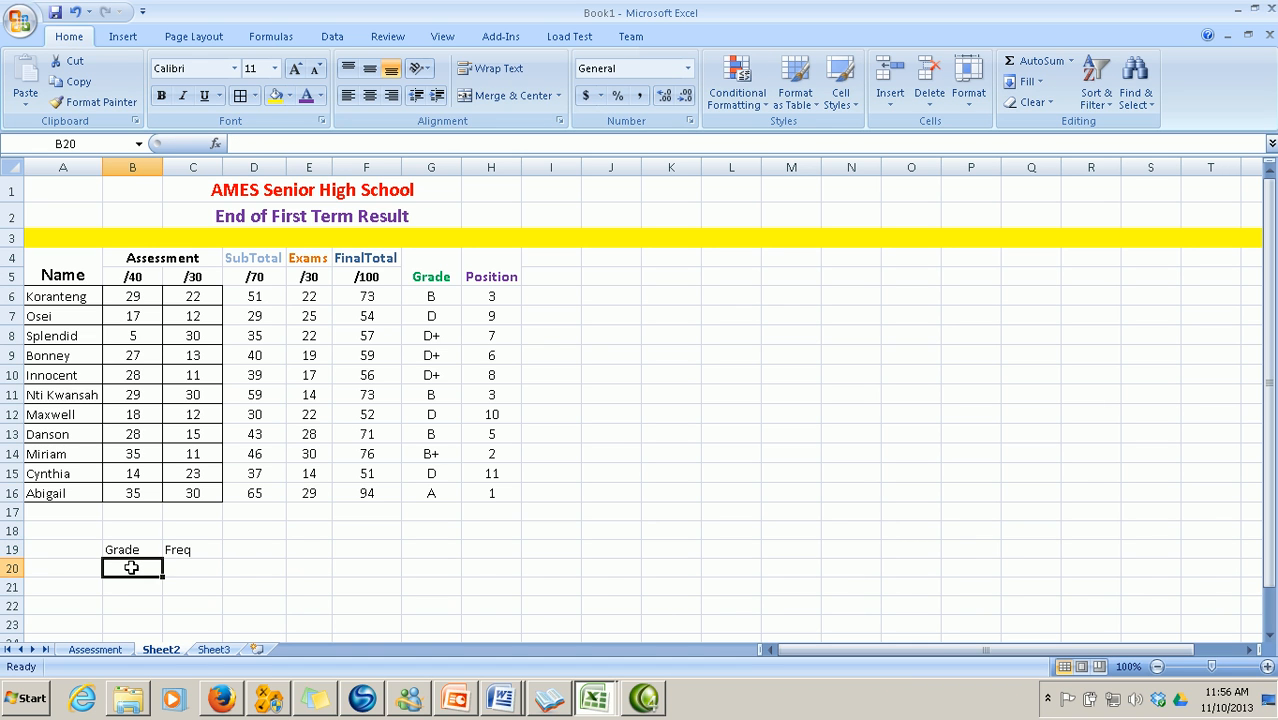
List grades A, B+ and B in B20:B22
type("A")
key("Return")
type("B")
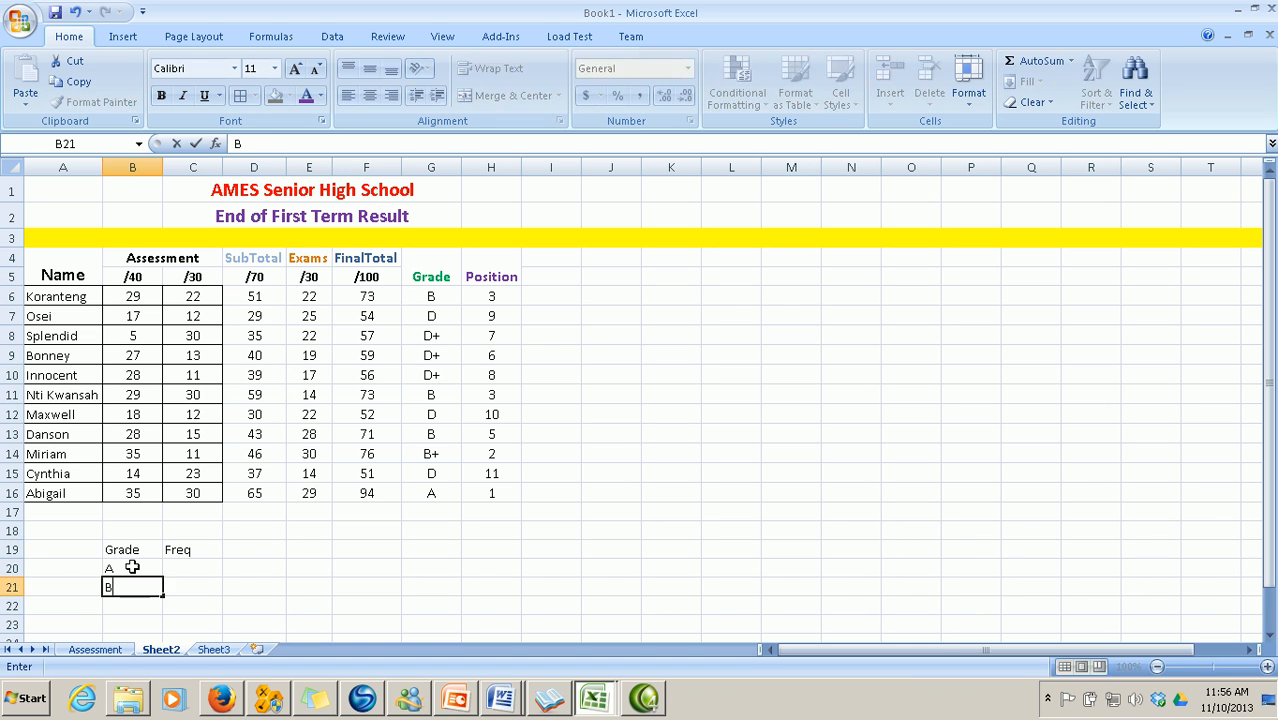
type("+")
key("Return")
type("B")
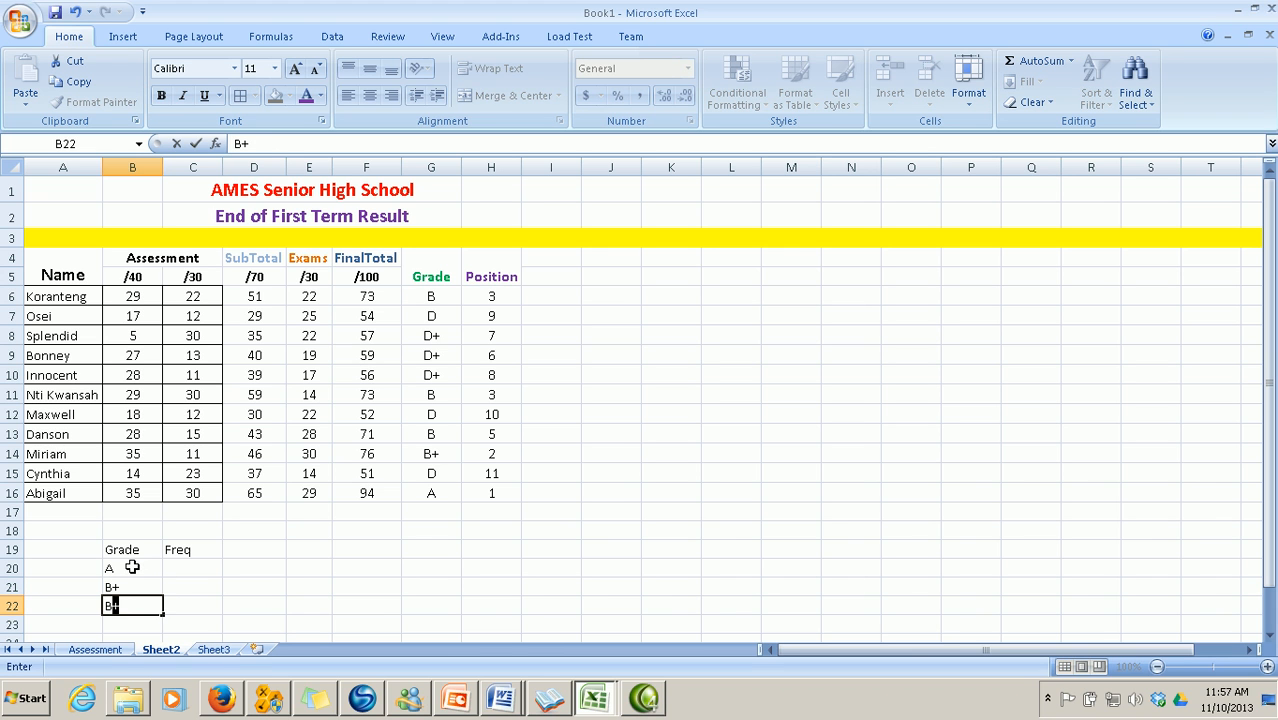
key("BackSpace")
key("Return")
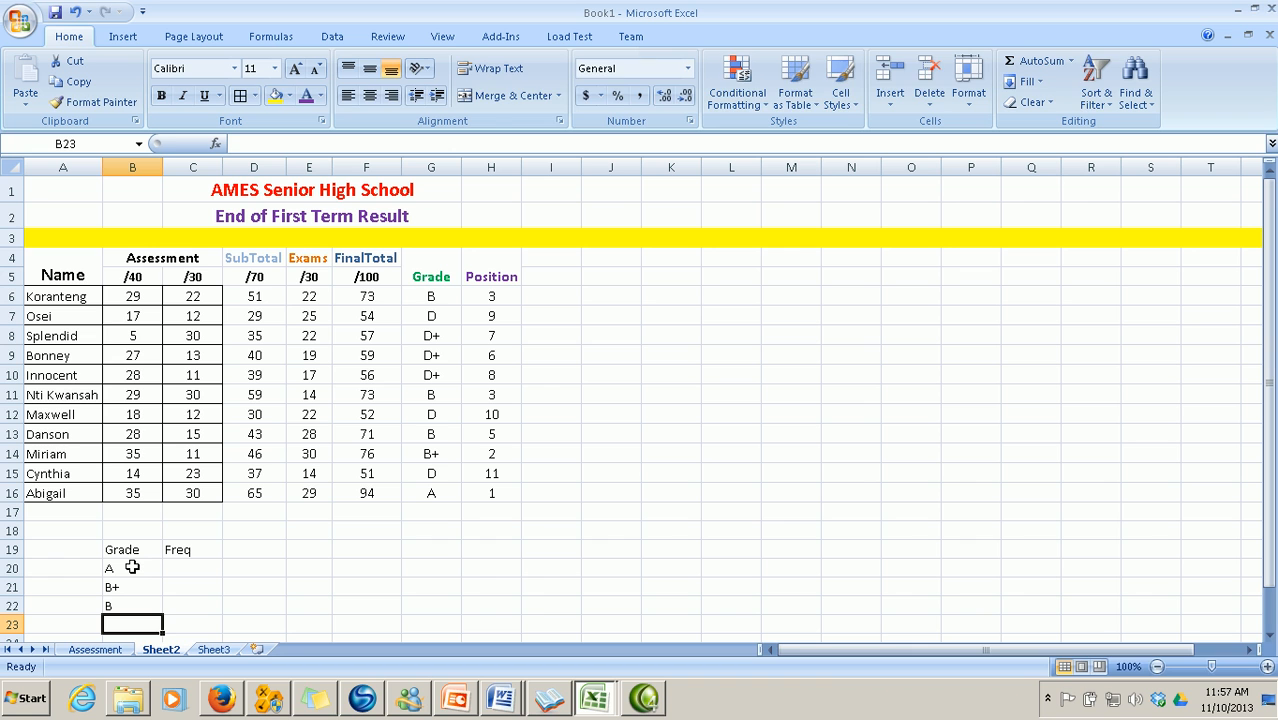
List grades C+, C, D+, D and E in B23:B27
type("C+")
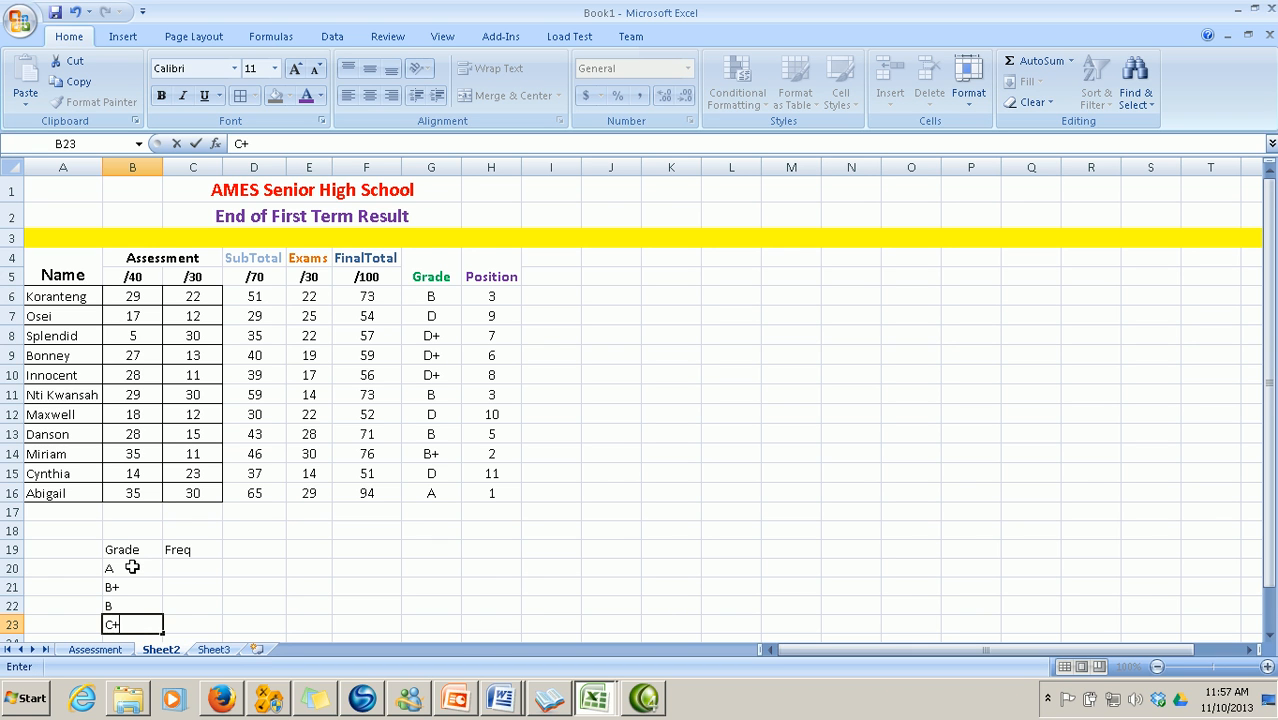
key("Return")
type("C")
key("BackSpace")
key("Return")
type("D")
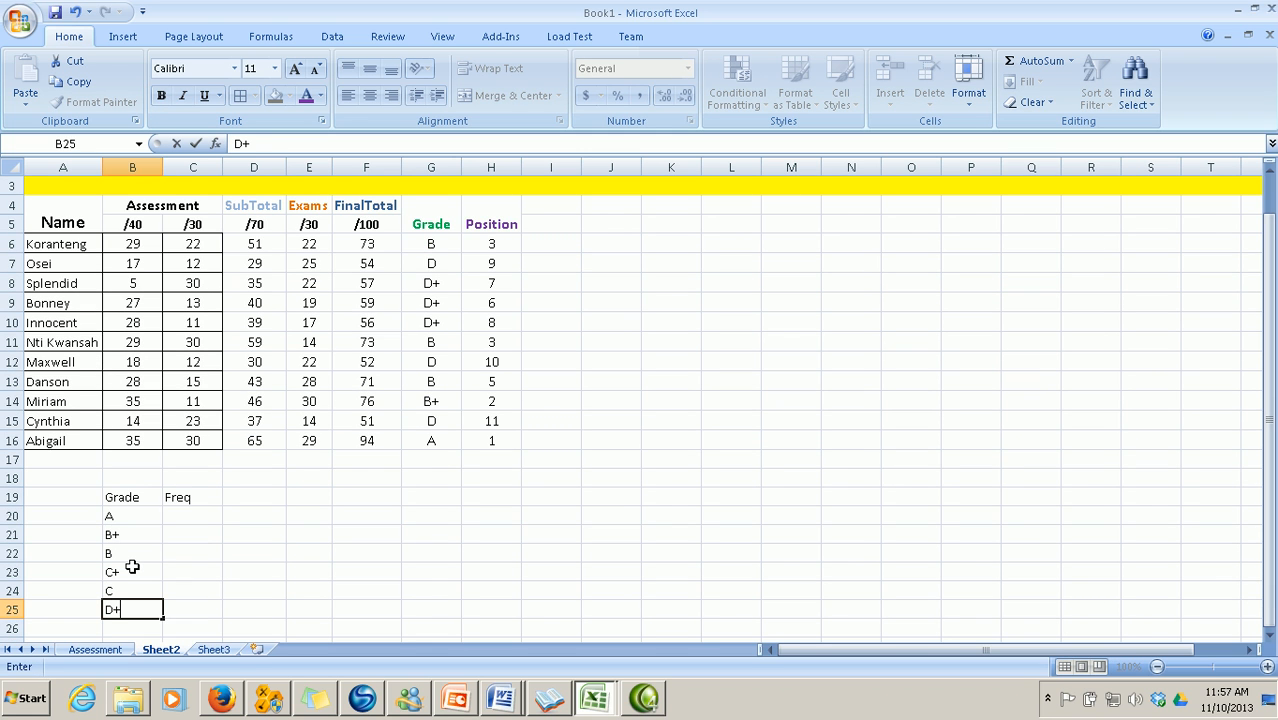
type("+")
key("Return")
type("D")
key("Return")
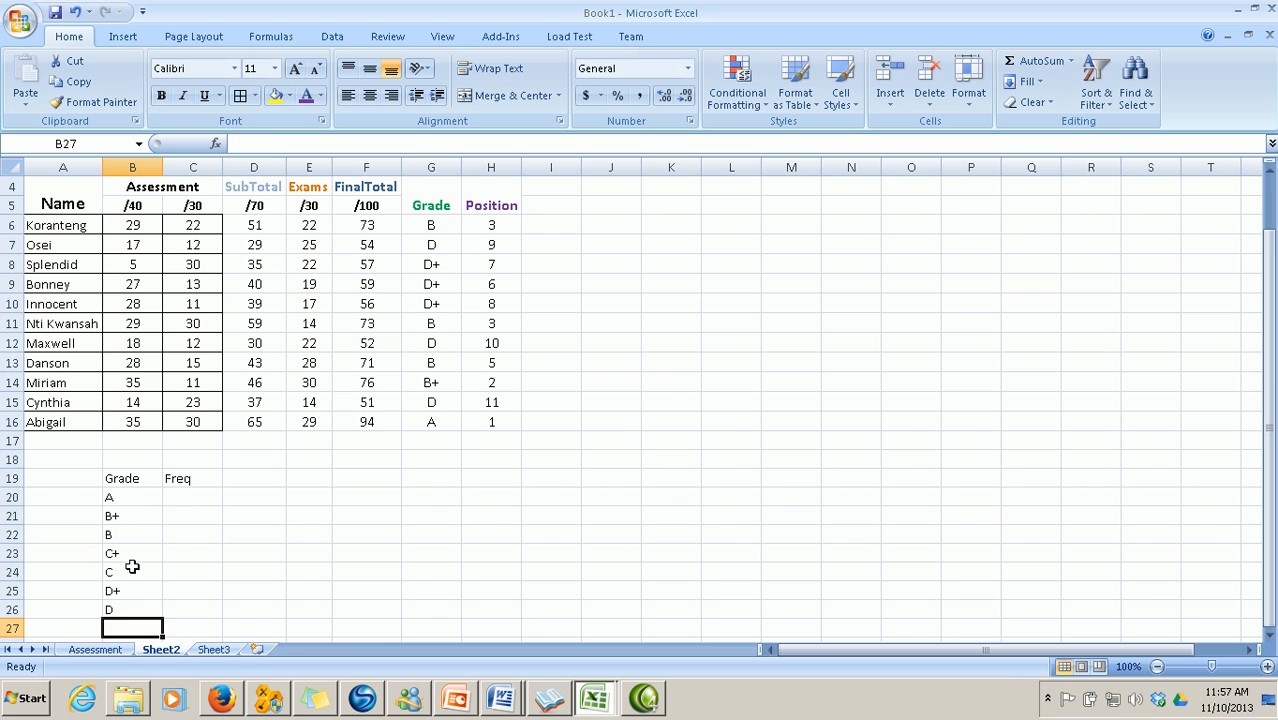
type("E")
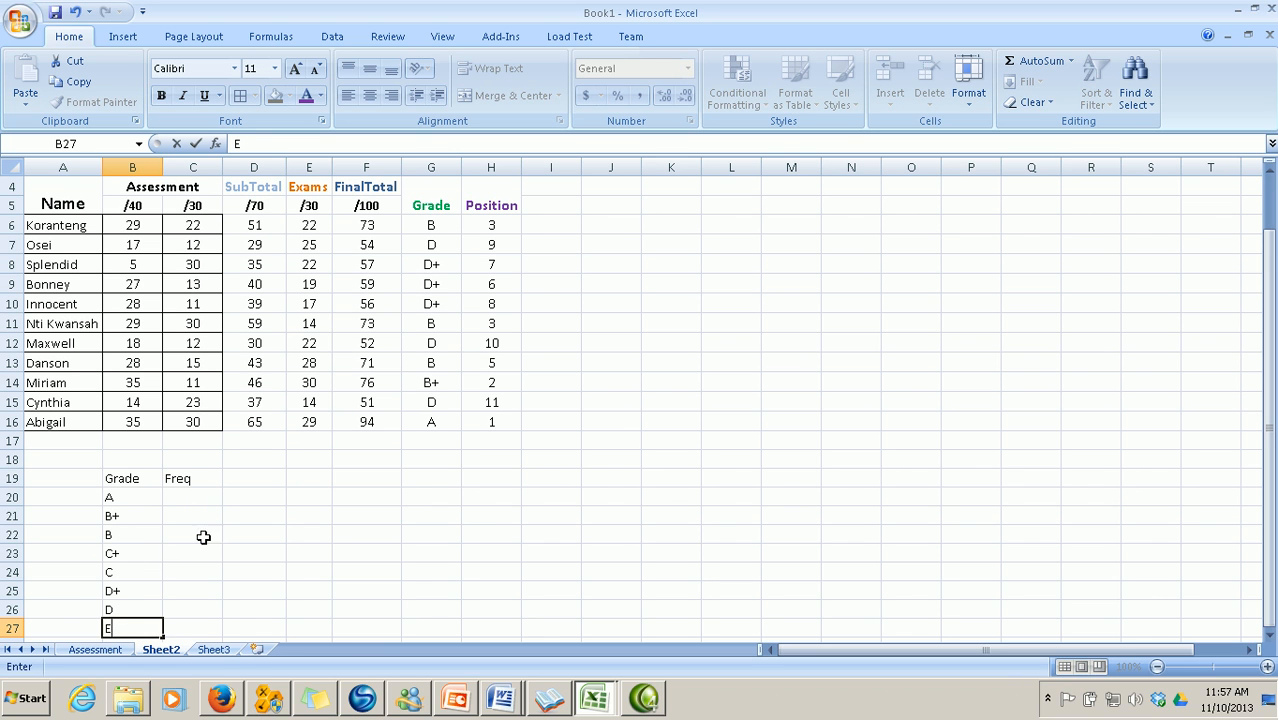
left_click(188, 496)
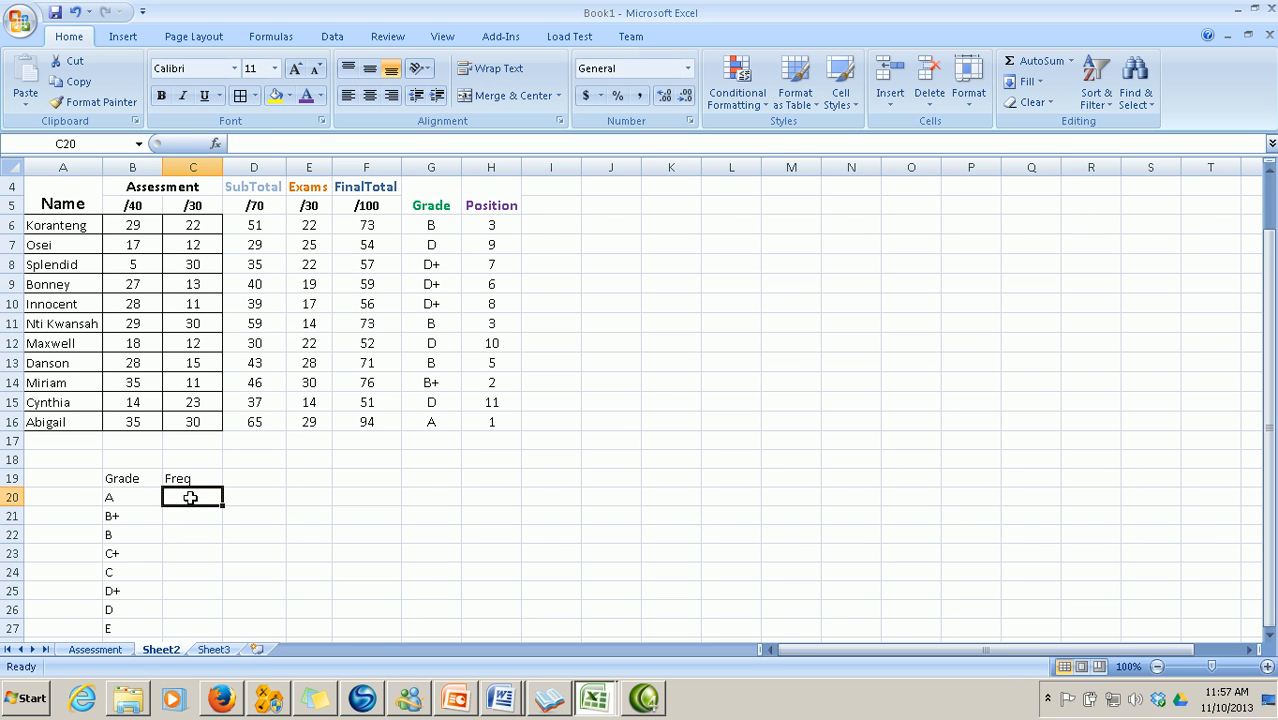
Enter =COUNTIF(G6:G16,"A") in C20 (result 1) and centre the Grade/Freq table values
left_click(215, 144)
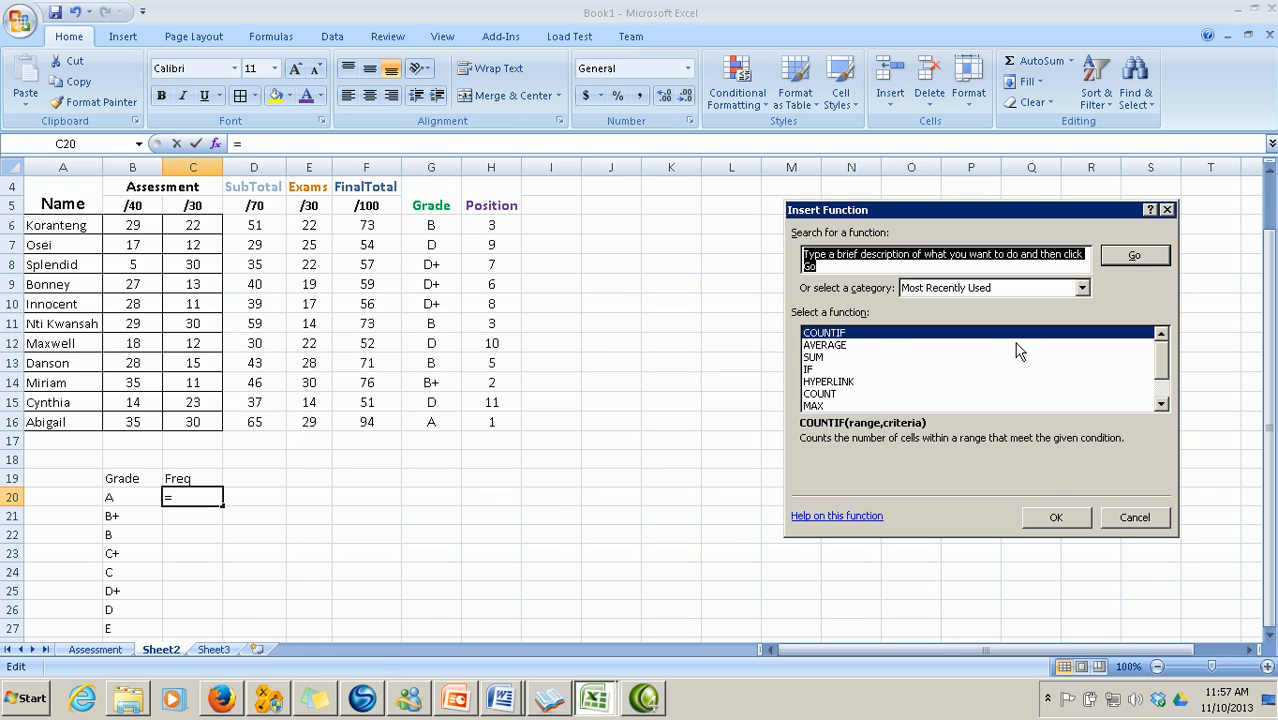
left_click(1052, 517)
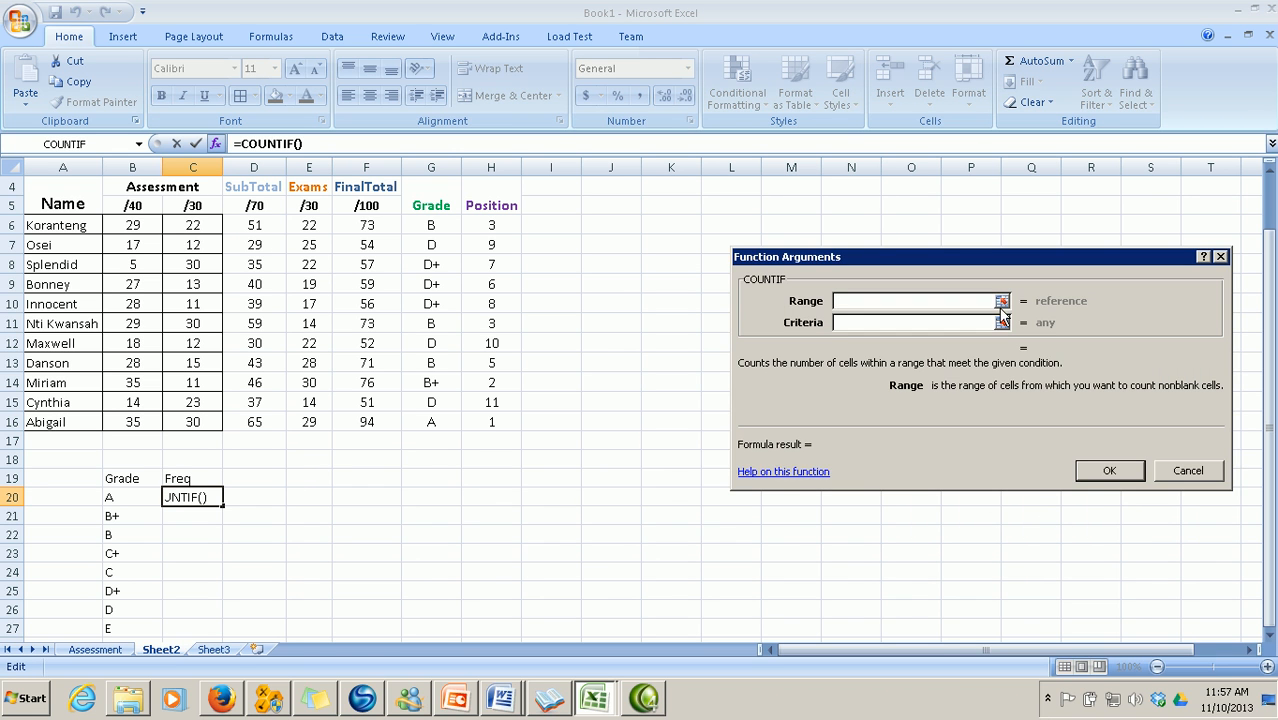
left_click(1001, 301)
left_click_drag(441, 229, 440, 420)
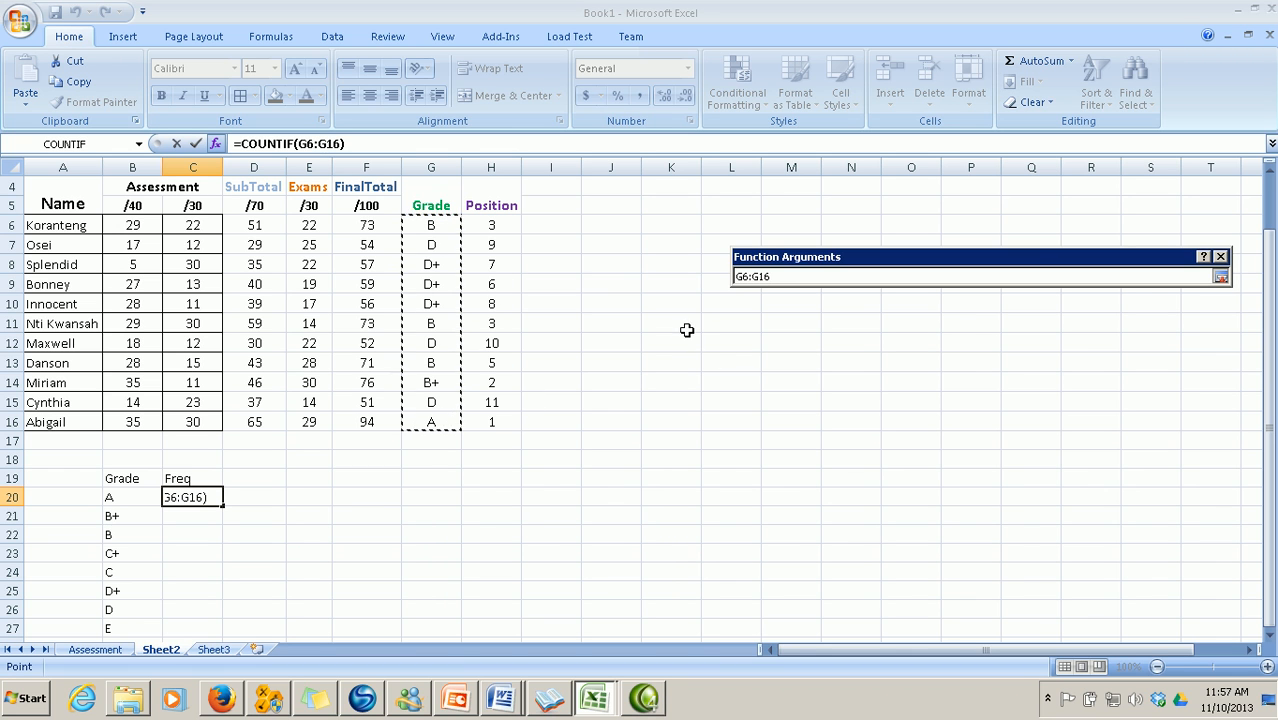
left_click(1221, 277)
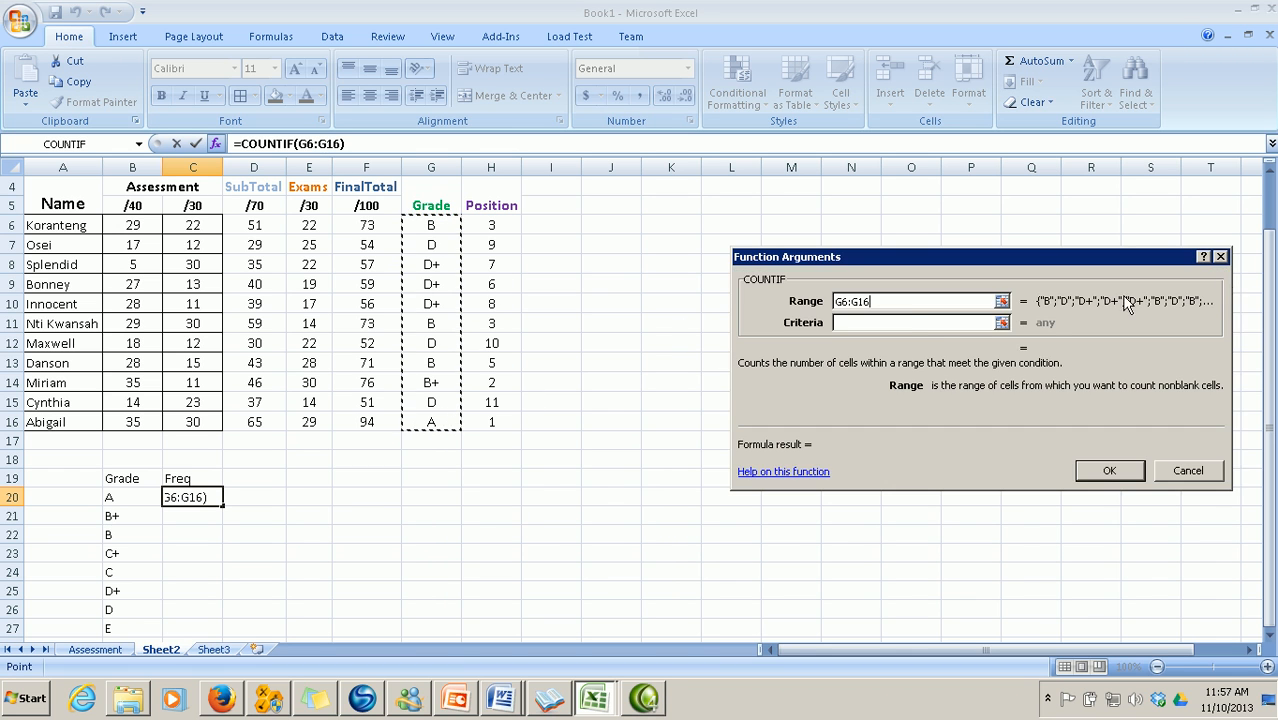
left_click(901, 322)
type("A")
key("Return")
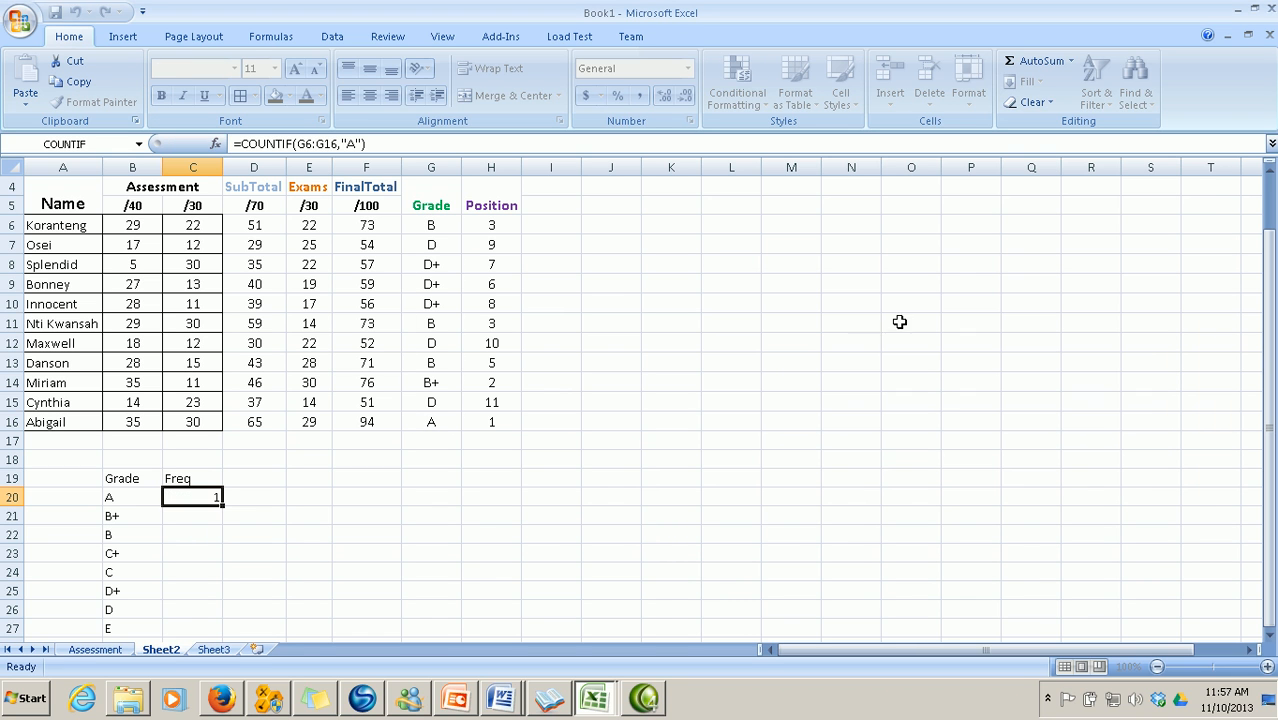
left_click_drag(120, 479, 194, 617)
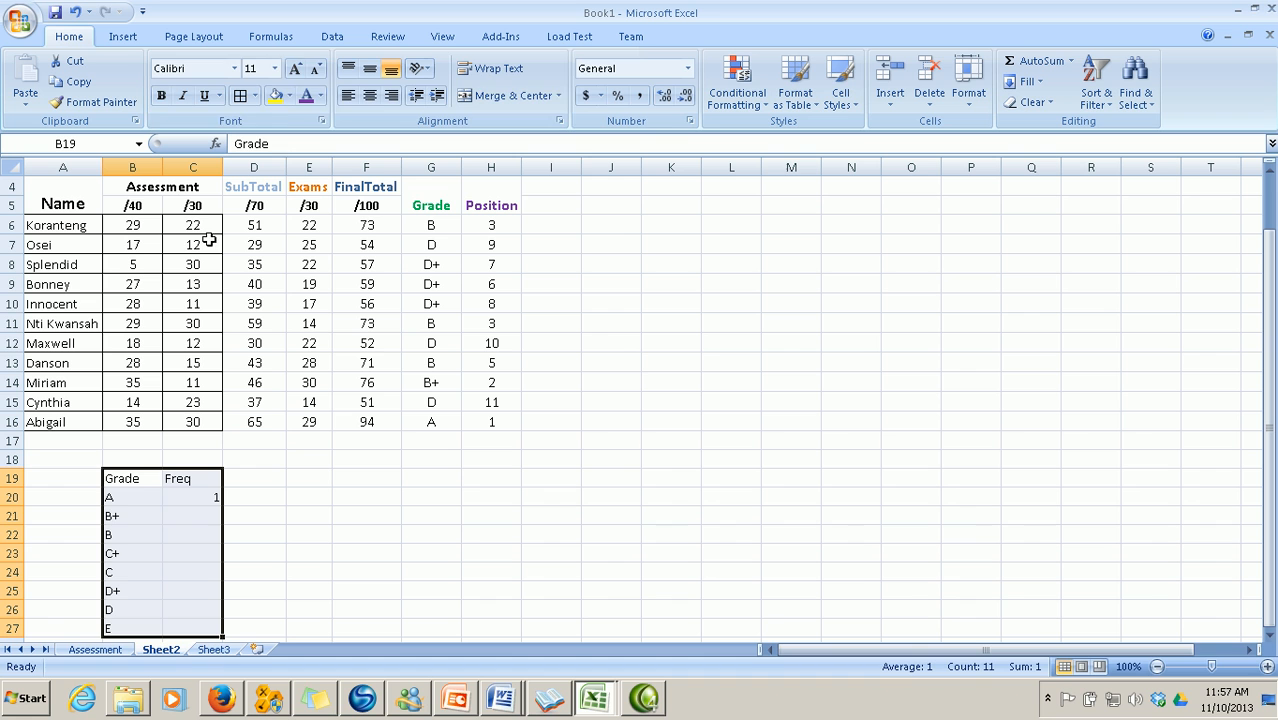
left_click(369, 95)
Count B+ grades in C21 with COUNTIF over G6:G16, giving 1
left_click(189, 518)
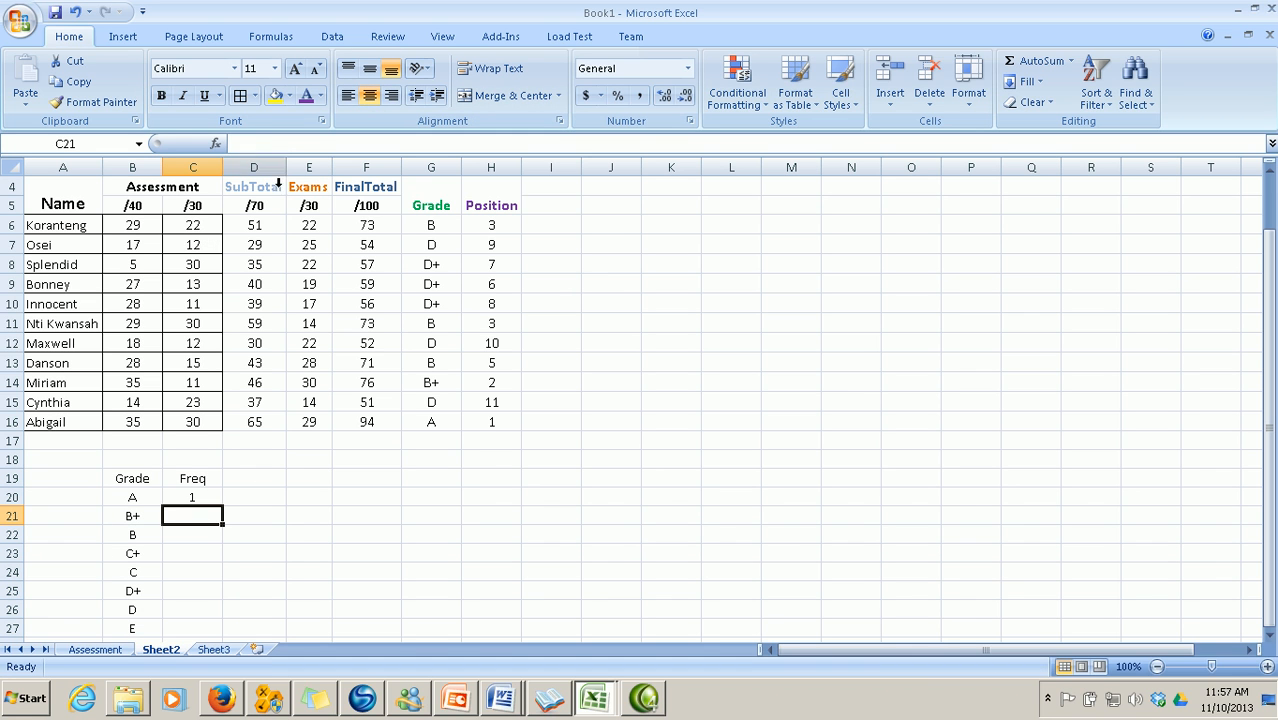
left_click(215, 144)
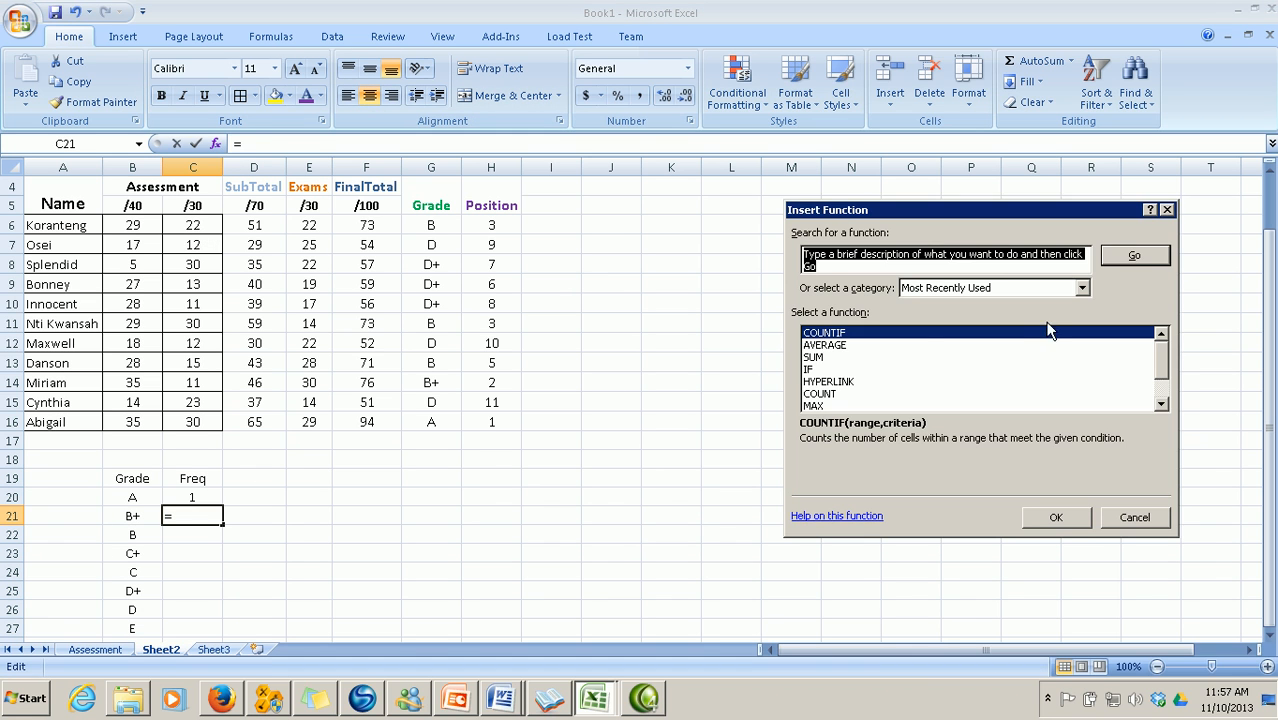
left_click(1056, 517)
left_click(1016, 300)
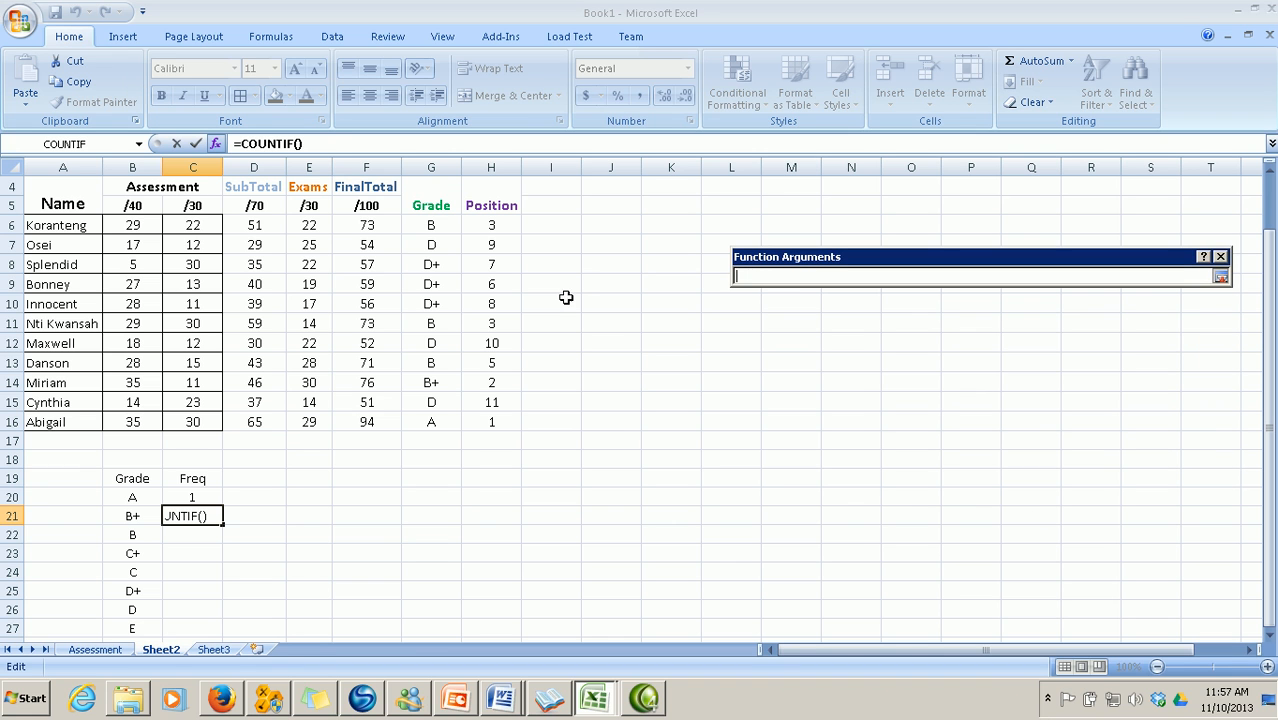
left_click_drag(422, 232, 421, 416)
left_click(1219, 276)
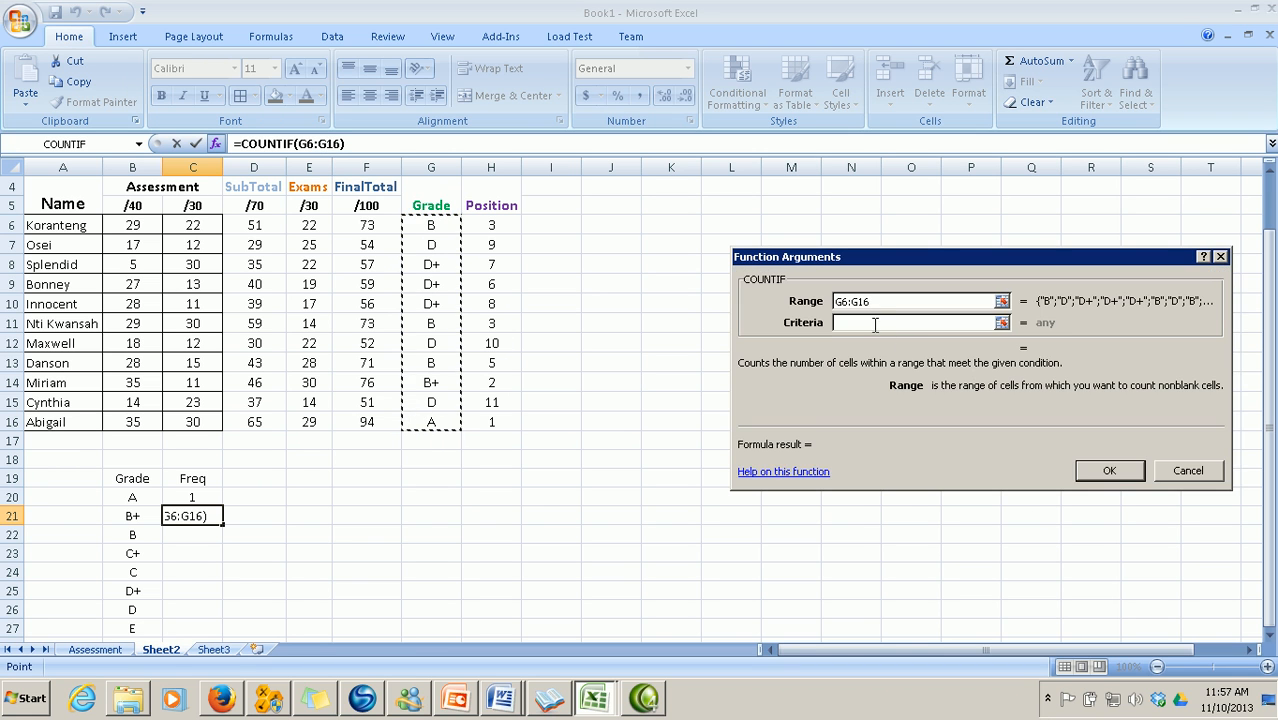
key("Tab")
type("B+")
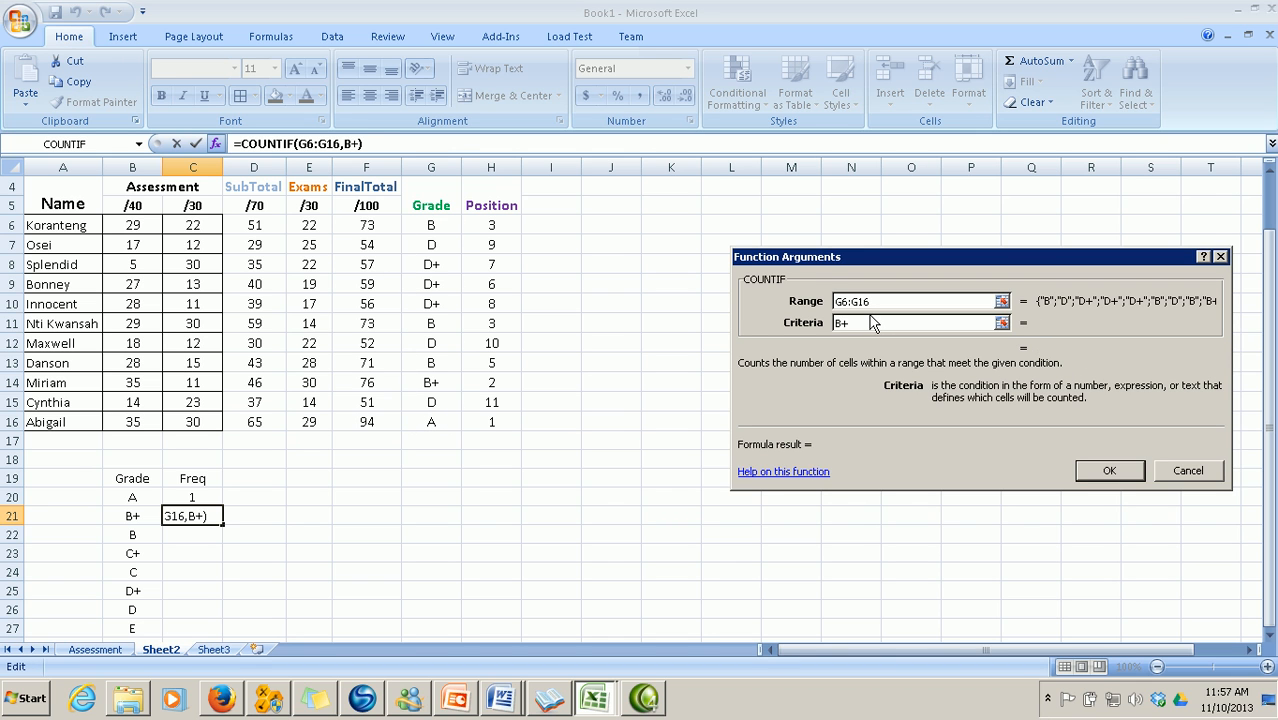
key("Return")
Count B grades in C22 with COUNTIF over G6:G16, giving 3
left_click(193, 535)
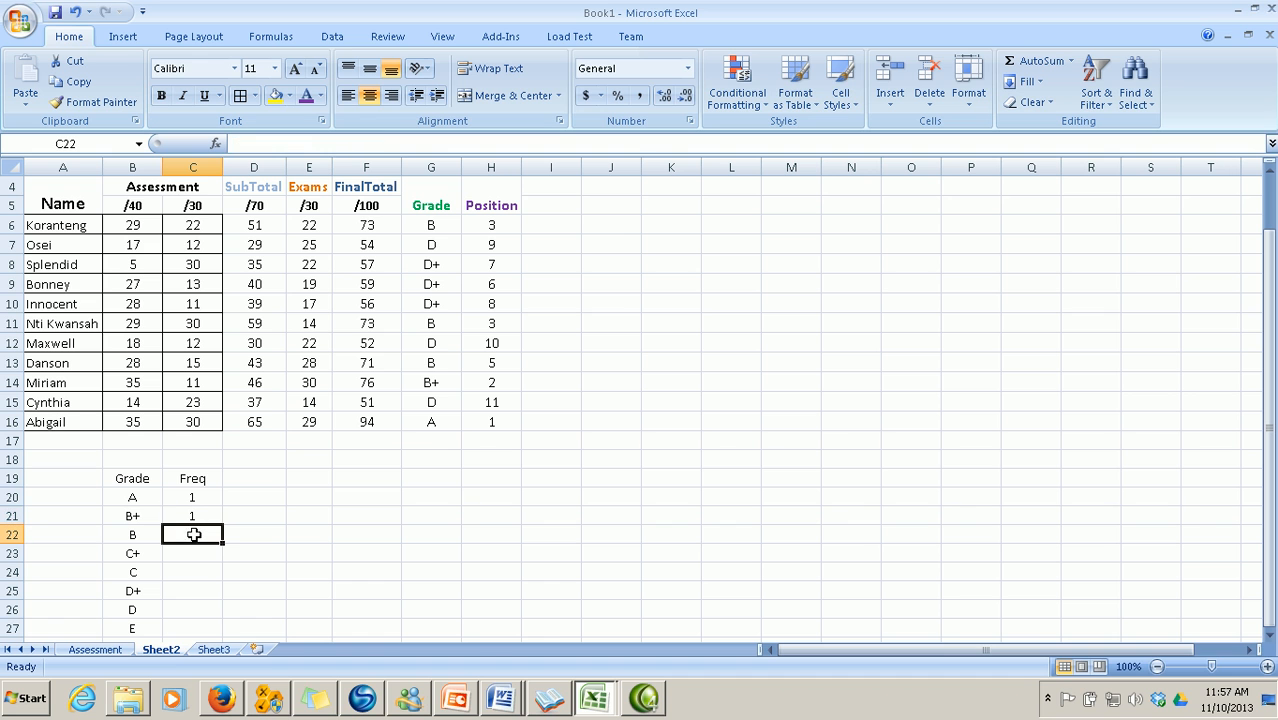
left_click(215, 143)
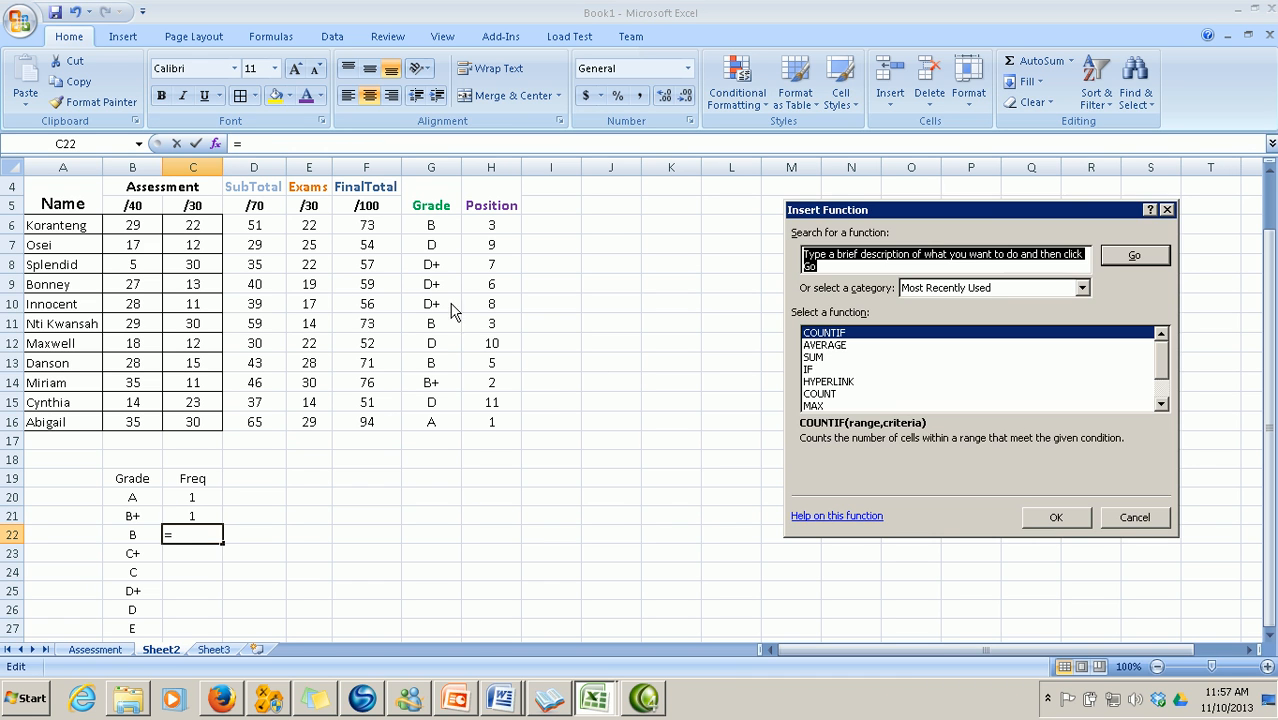
left_click(1052, 522)
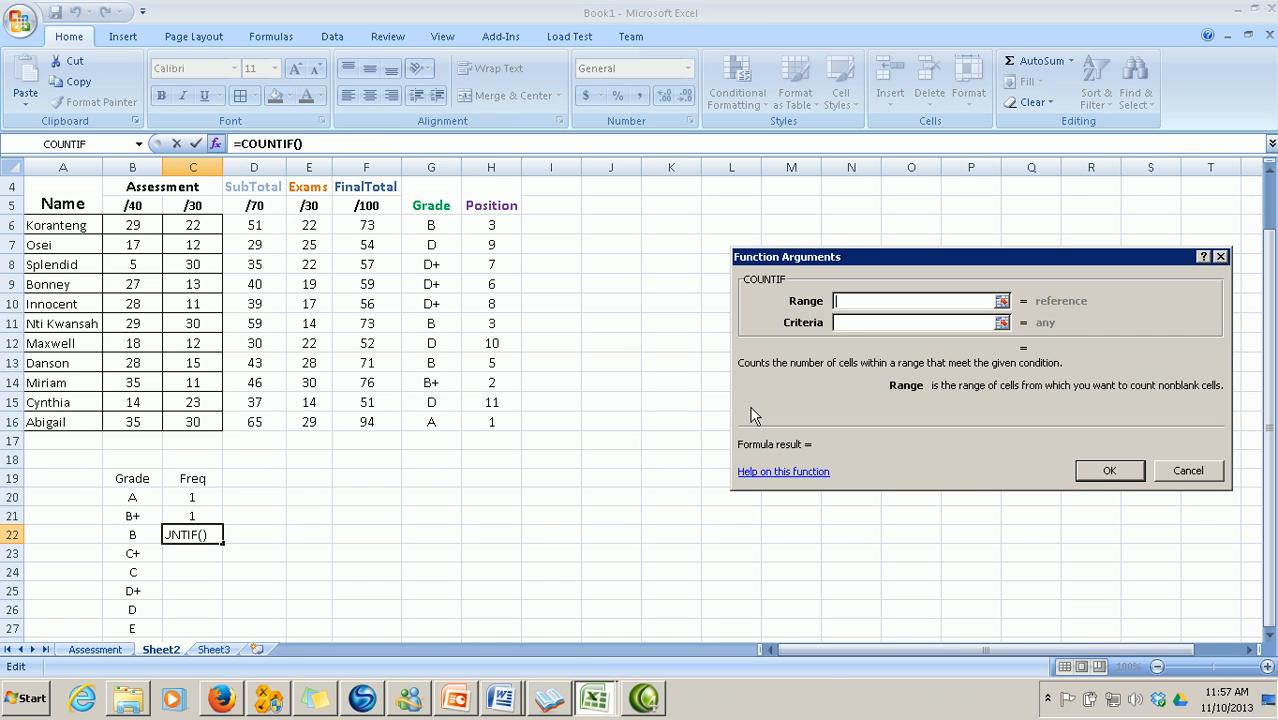
left_click(1000, 300)
left_click_drag(432, 224, 437, 421)
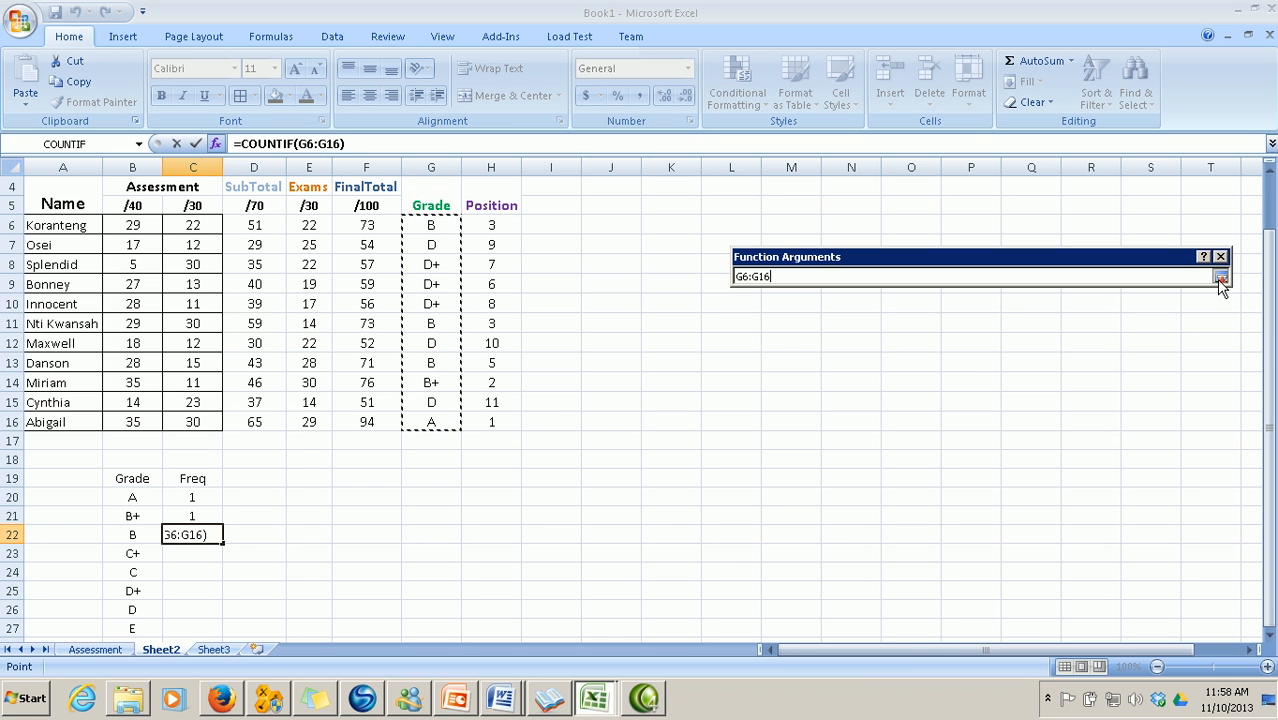
left_click(1220, 276)
left_click(866, 323)
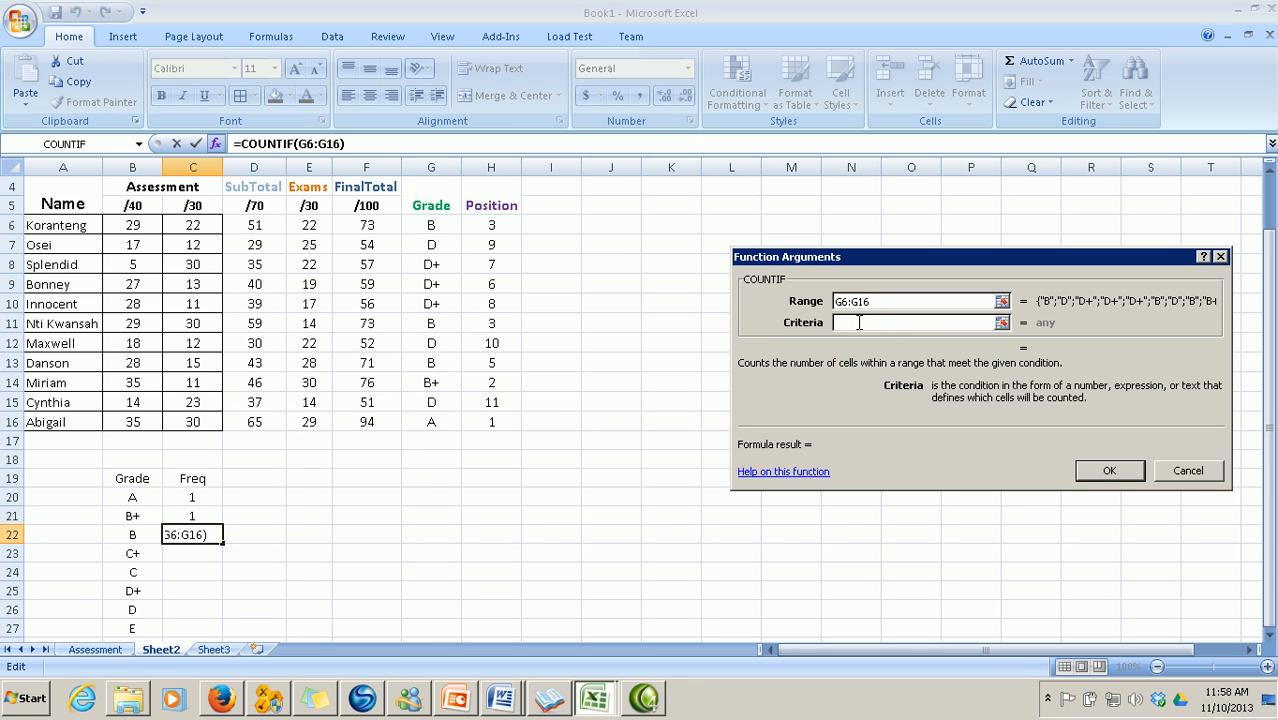
type("B")
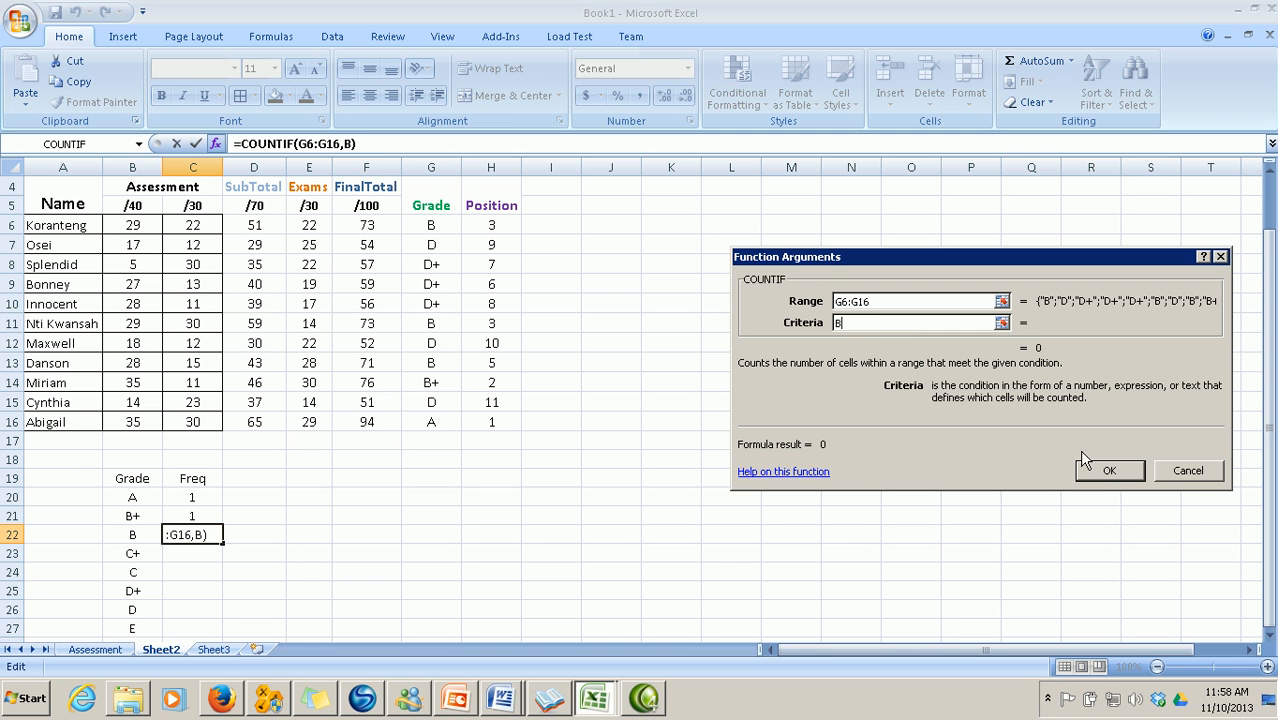
left_click(1090, 470)
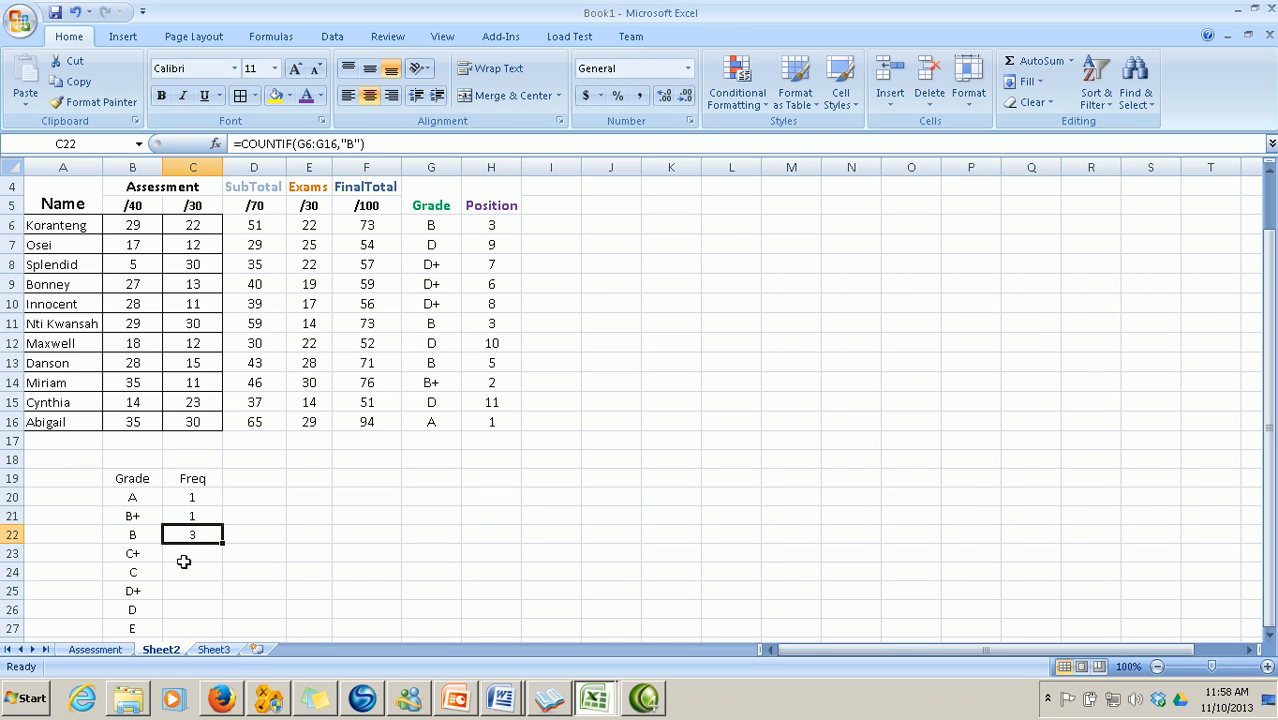
Count C+ grades in C23 with COUNTIF over G6:G16, giving 0
left_click(184, 553)
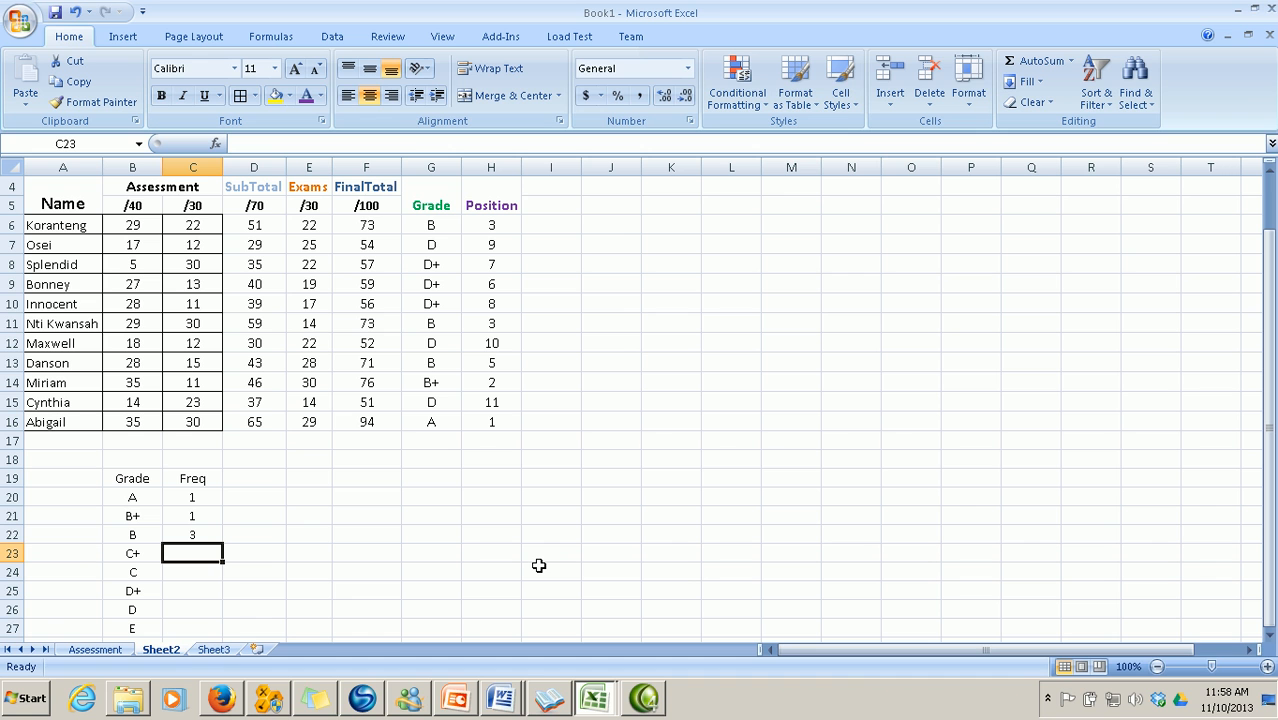
left_click(215, 144)
left_click(1056, 517)
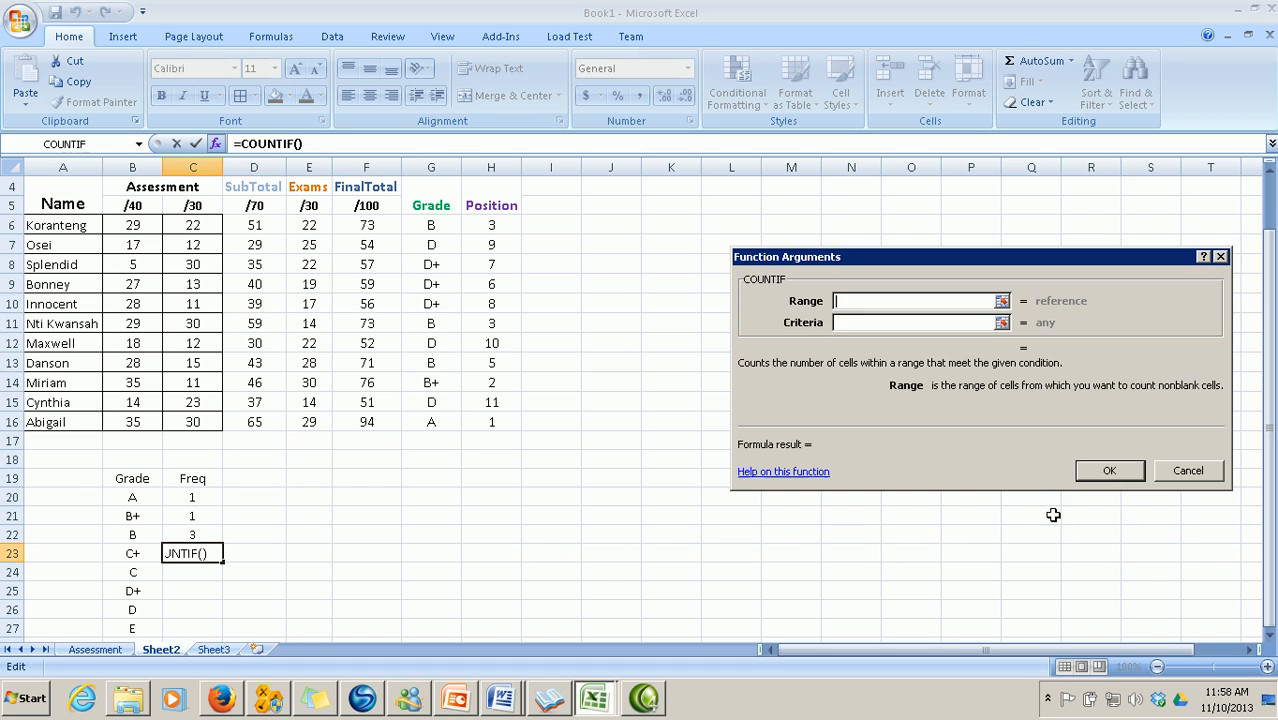
left_click(1002, 301)
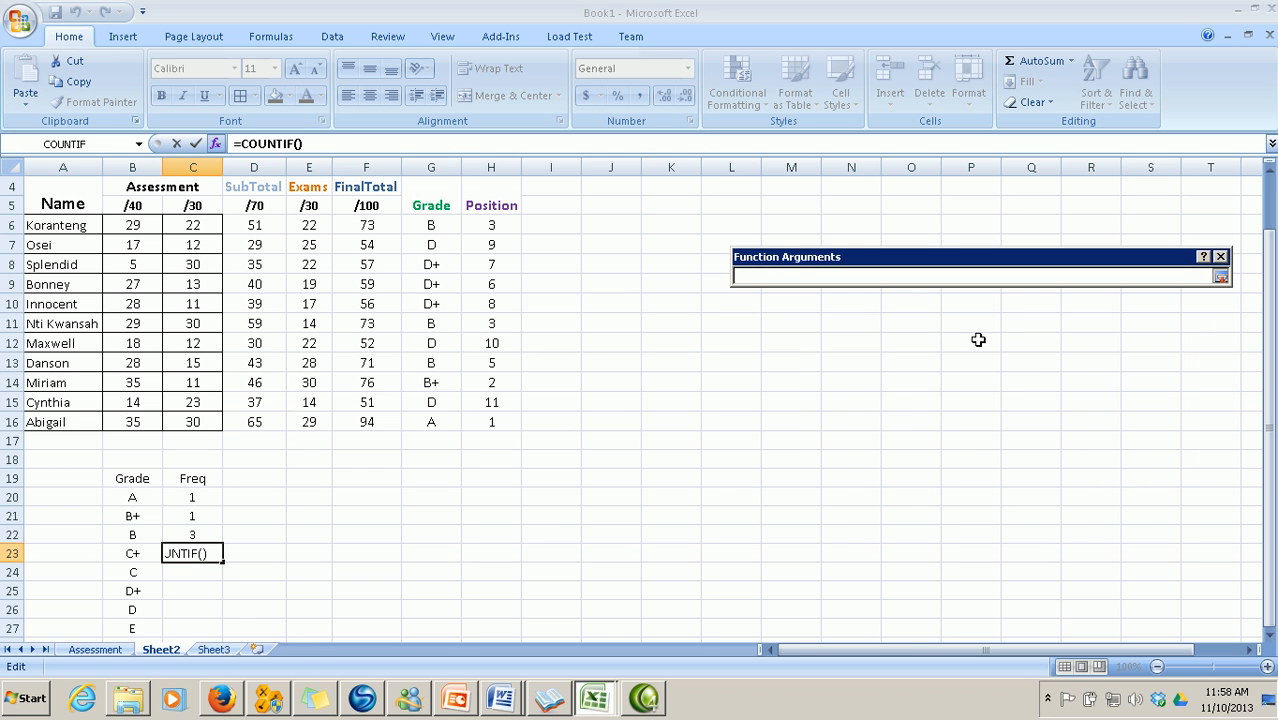
left_click_drag(431, 225, 426, 414)
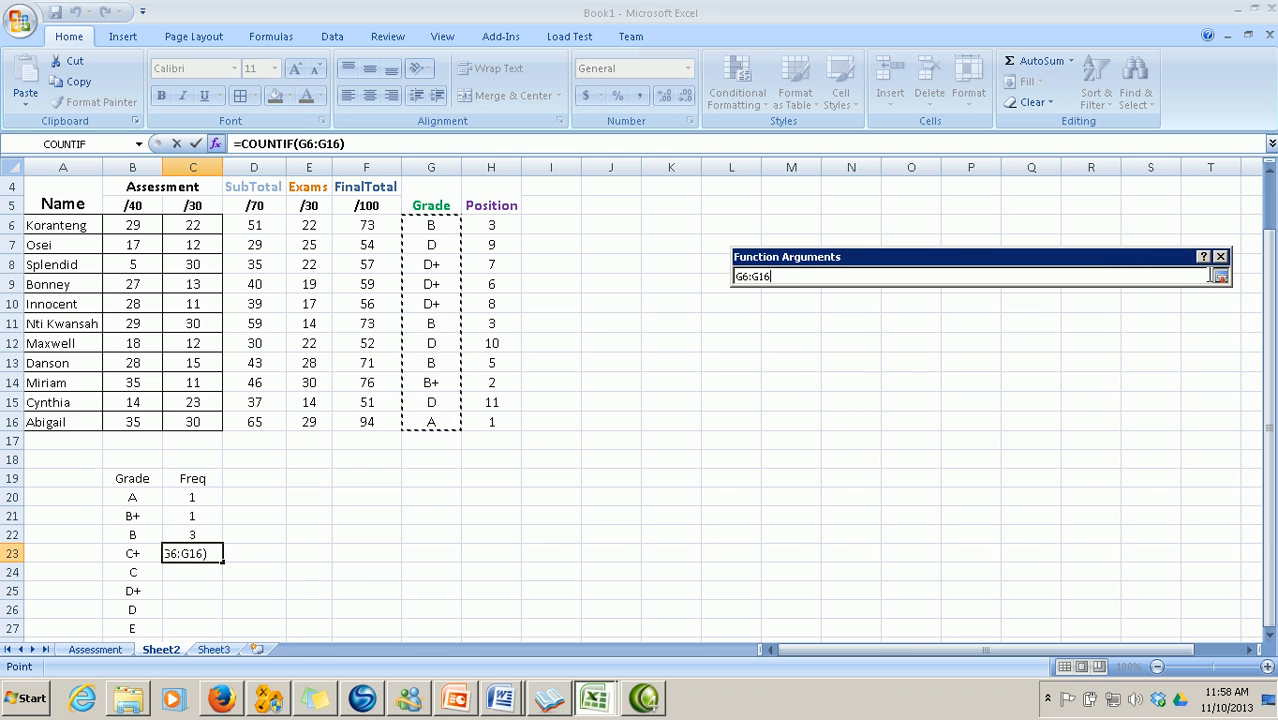
left_click(1220, 277)
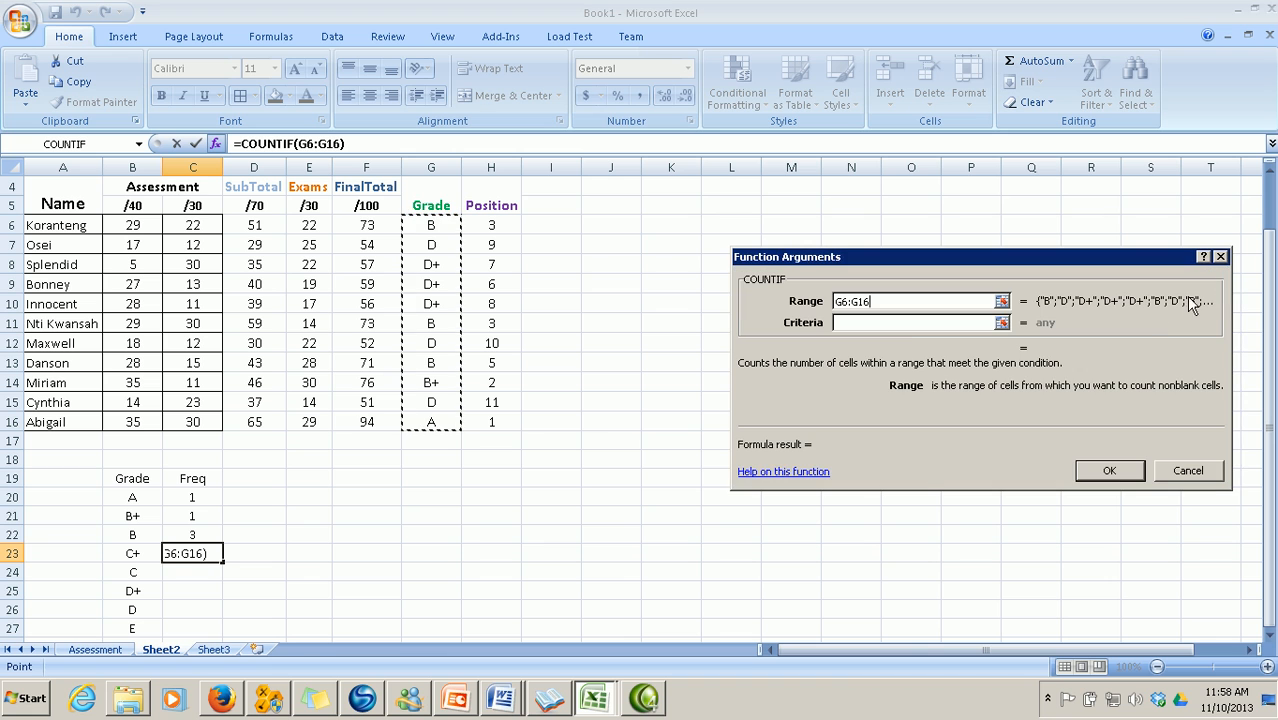
left_click(895, 323)
type("C+")
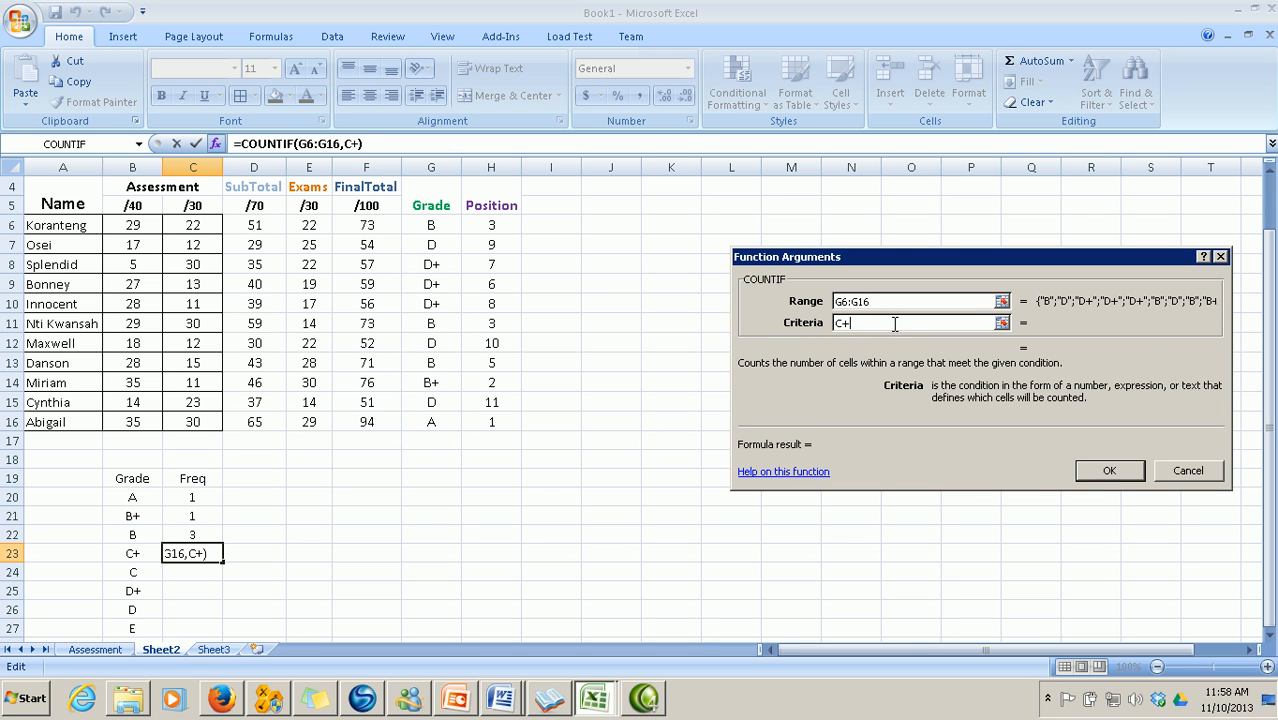
left_click(1089, 468)
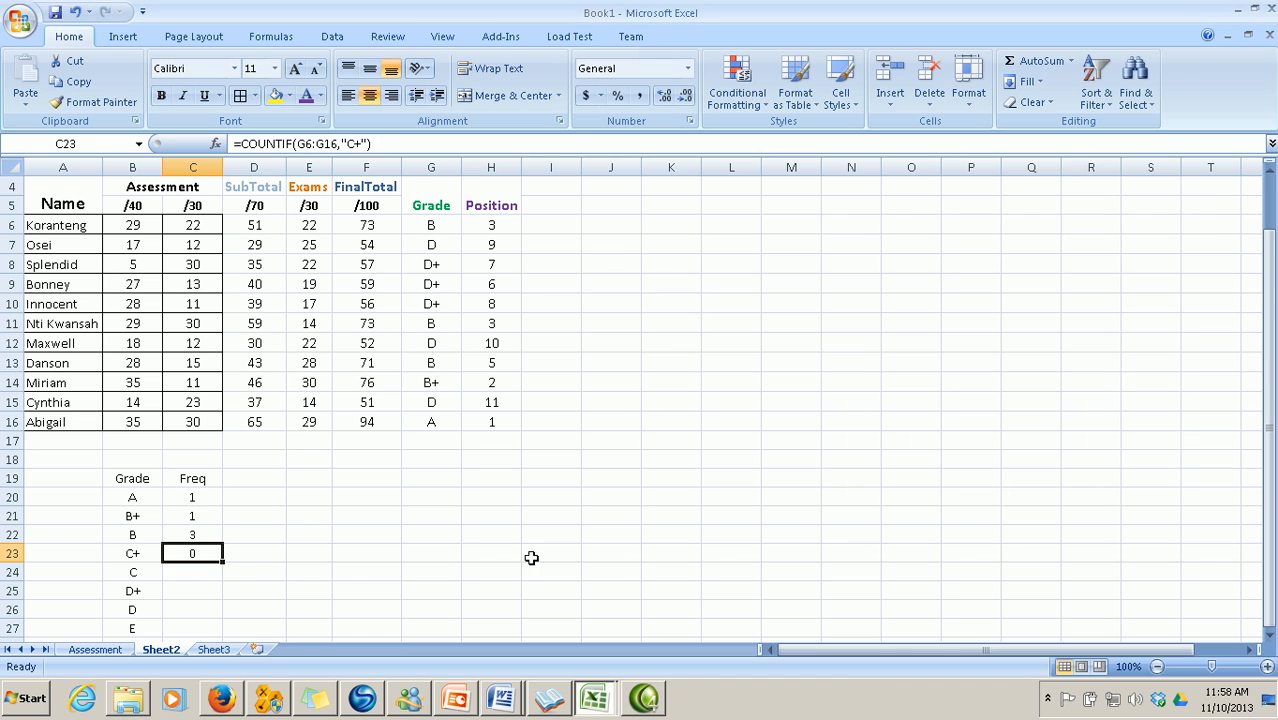
Count C grades in C24 with COUNTIF over G6:G16, giving 0
left_click(200, 574)
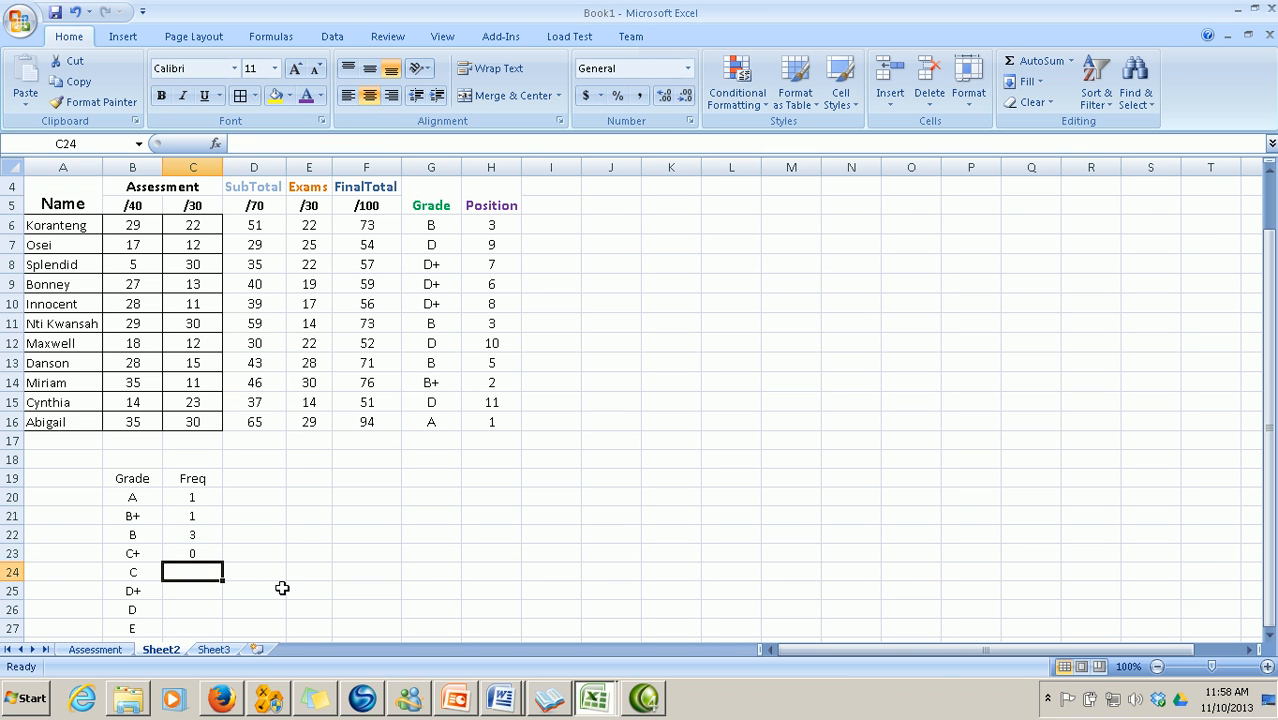
left_click(216, 145)
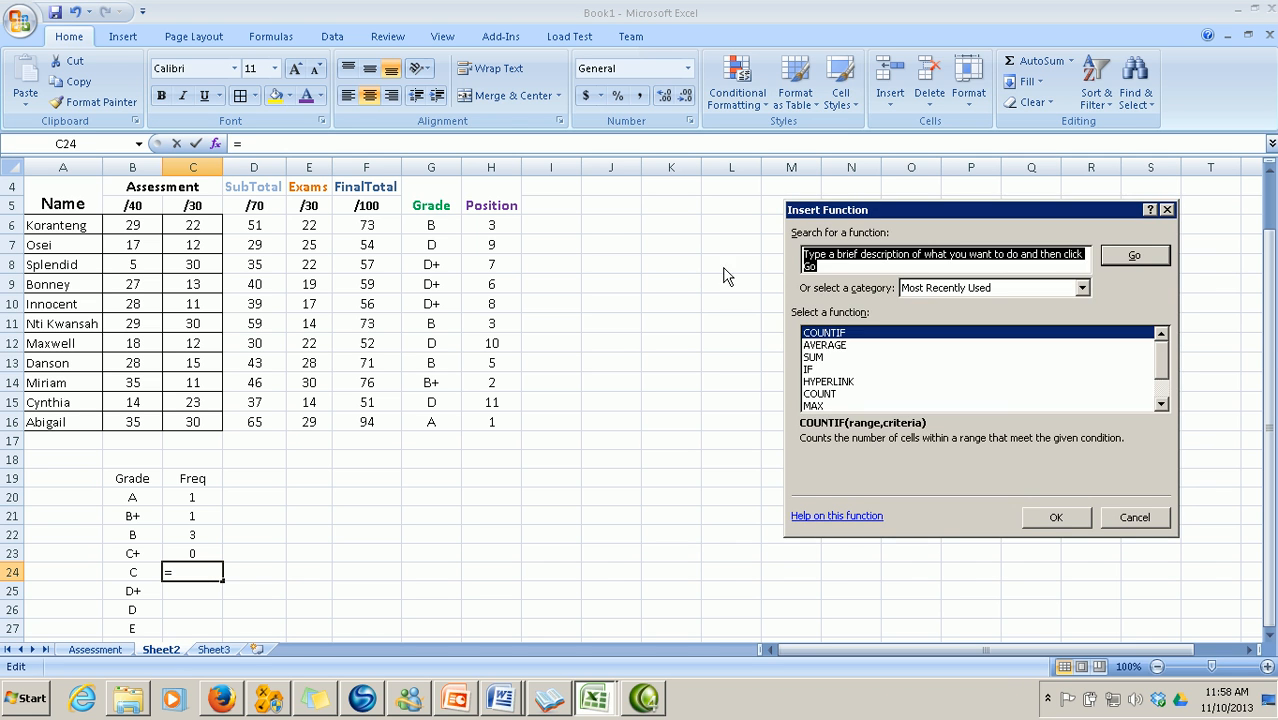
left_click(1040, 515)
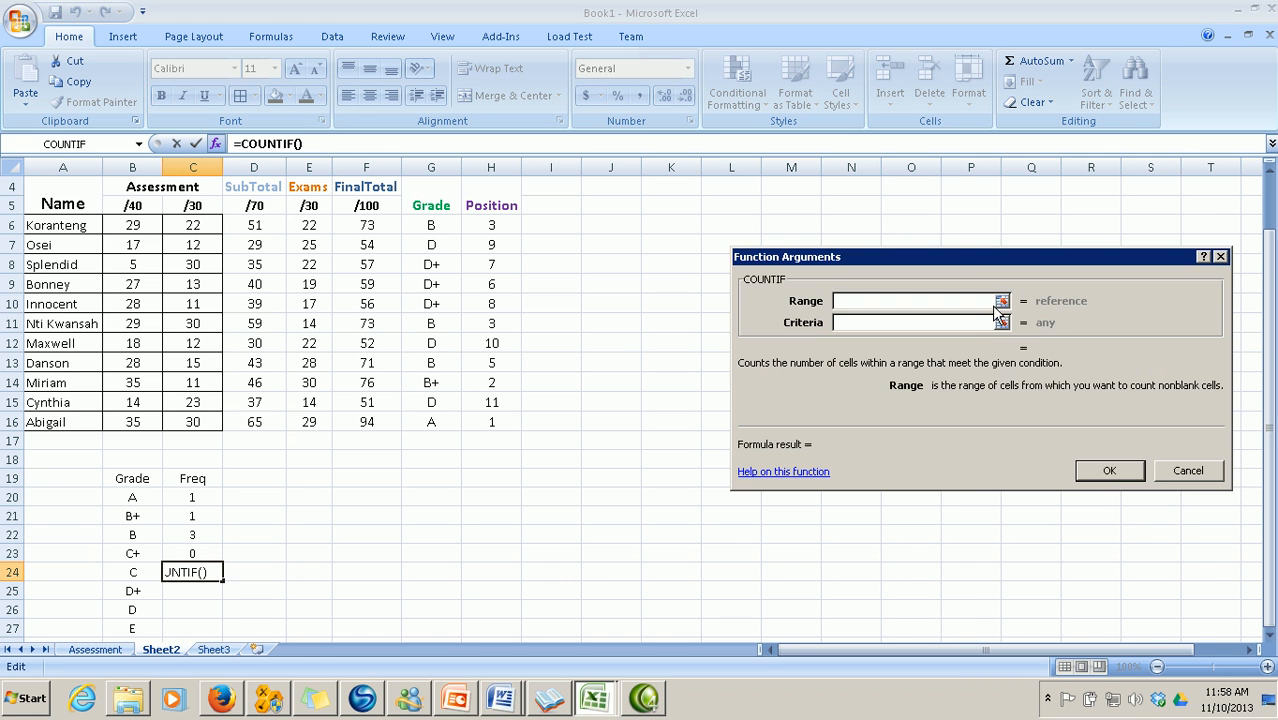
left_click(1001, 301)
left_click(432, 225)
left_click_drag(432, 225, 433, 418)
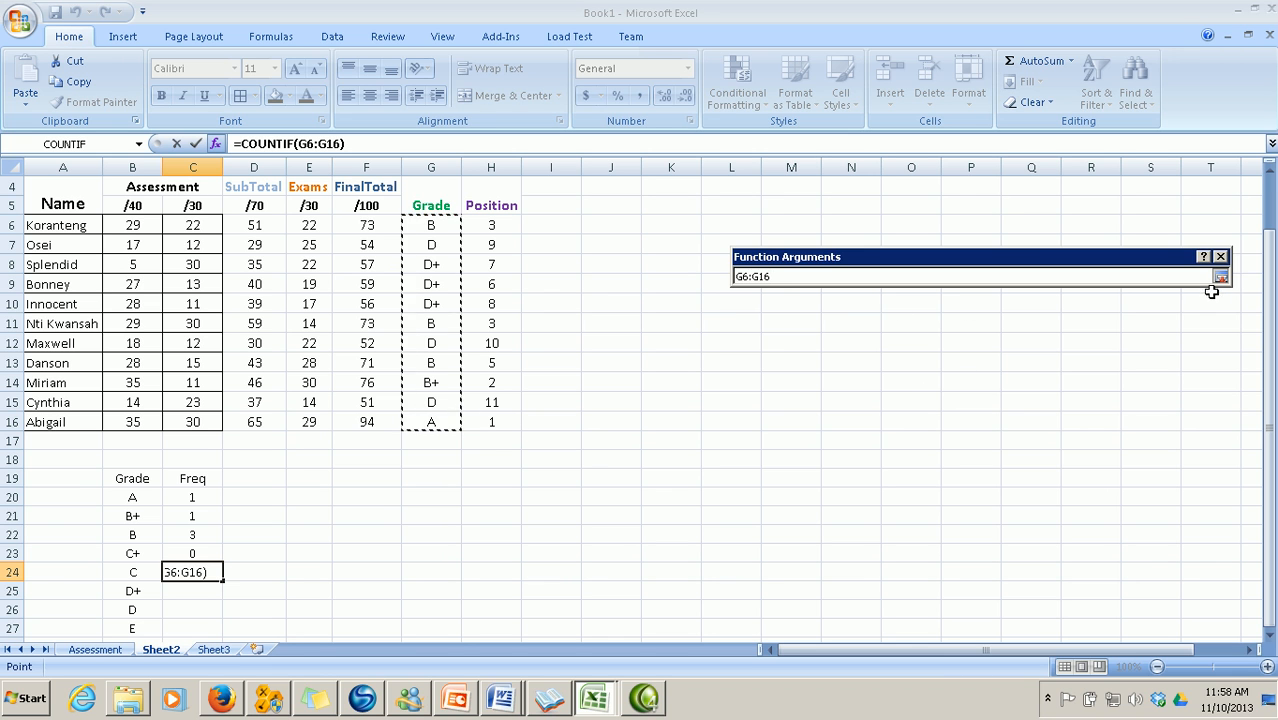
left_click(1221, 276)
left_click(852, 323)
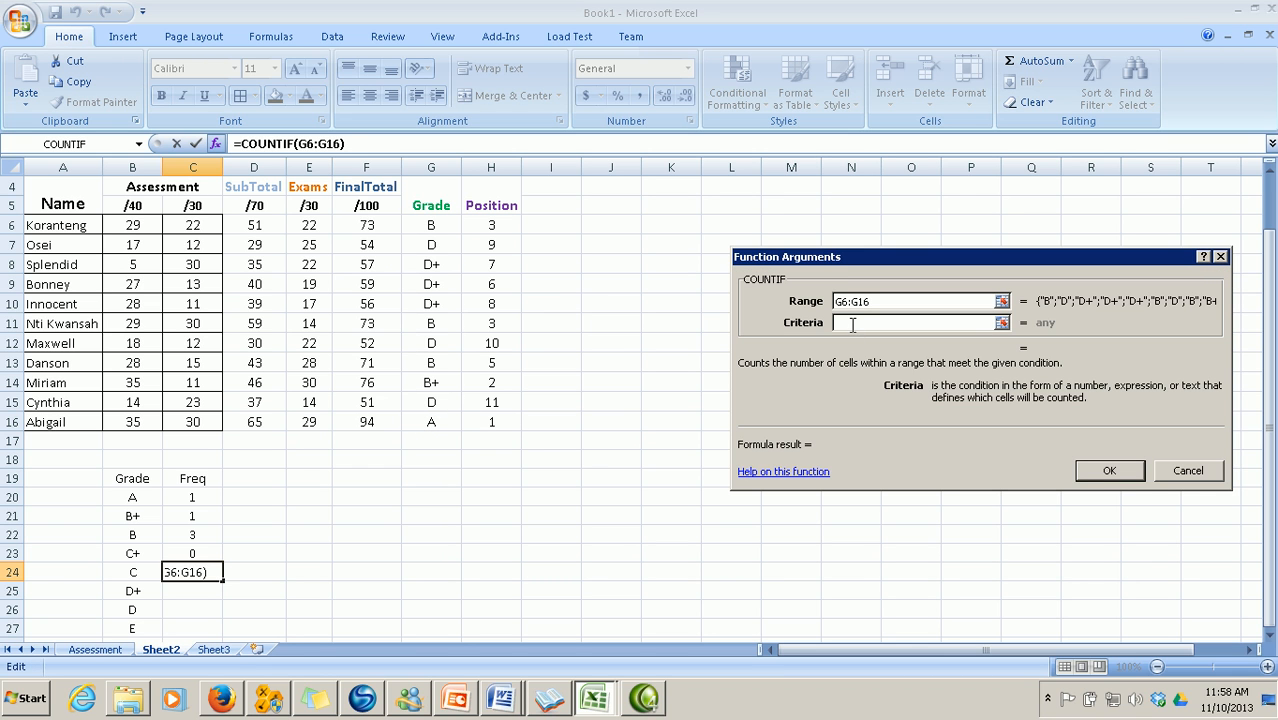
type("C")
key("Return")
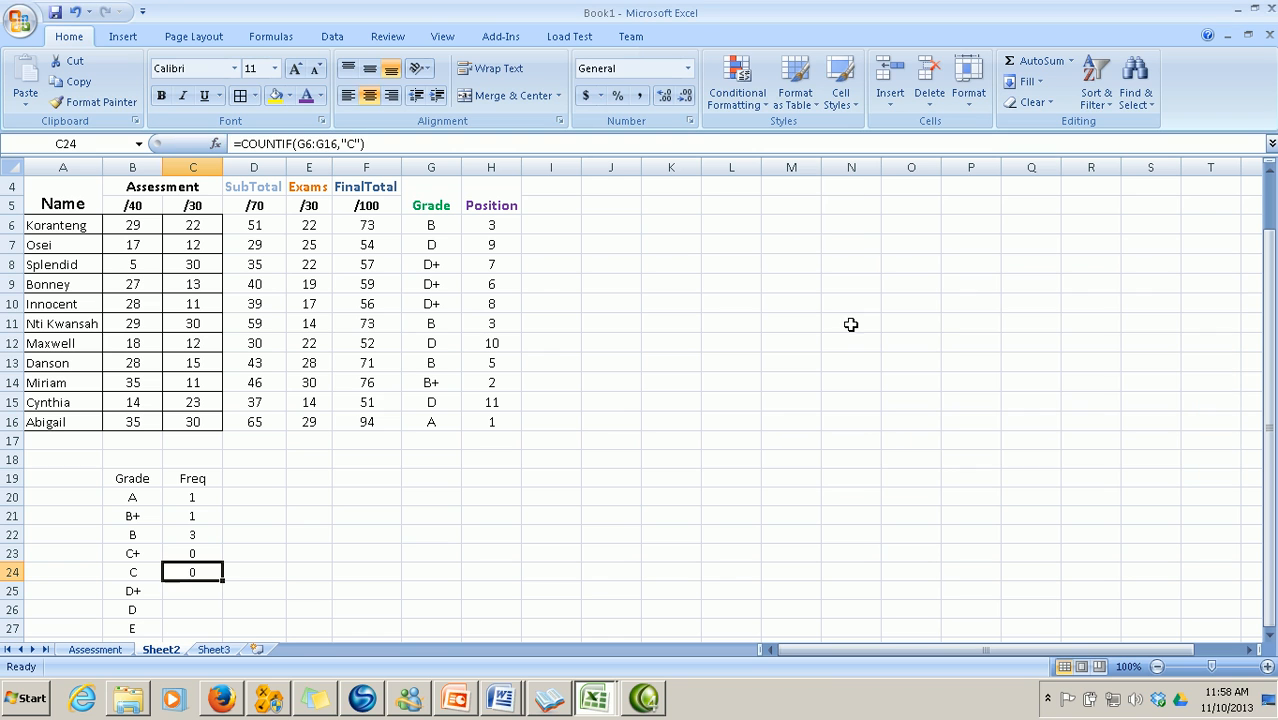
Count D+ grades in C25 with COUNTIF over G6:G16, giving 3
left_click(202, 593)
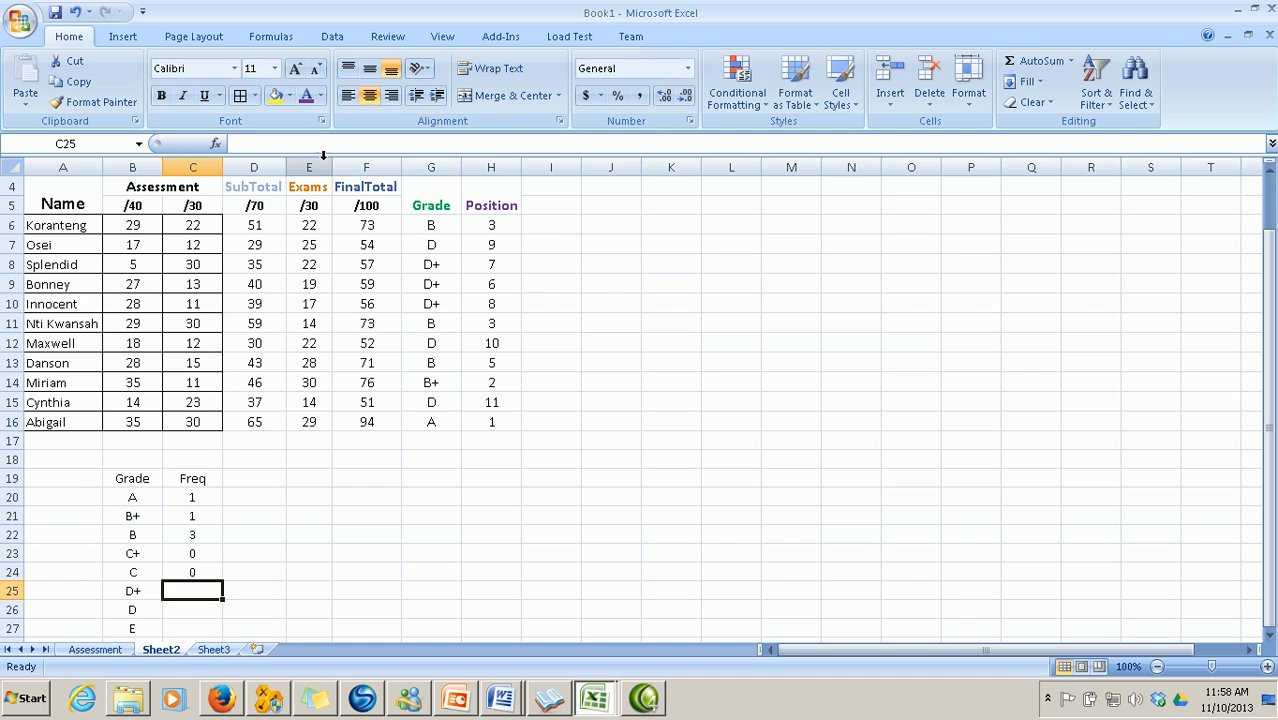
left_click(218, 147)
left_click(1050, 512)
left_click(1001, 301)
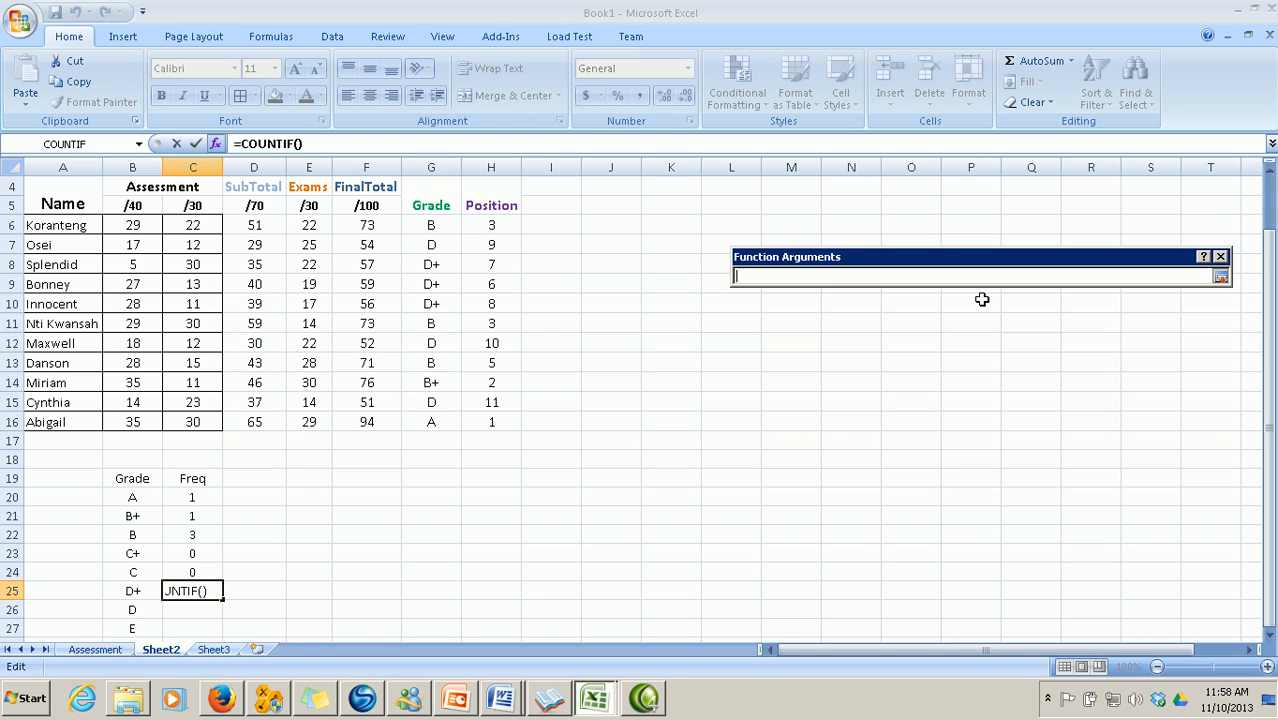
left_click_drag(425, 228, 438, 422)
left_click(1222, 279)
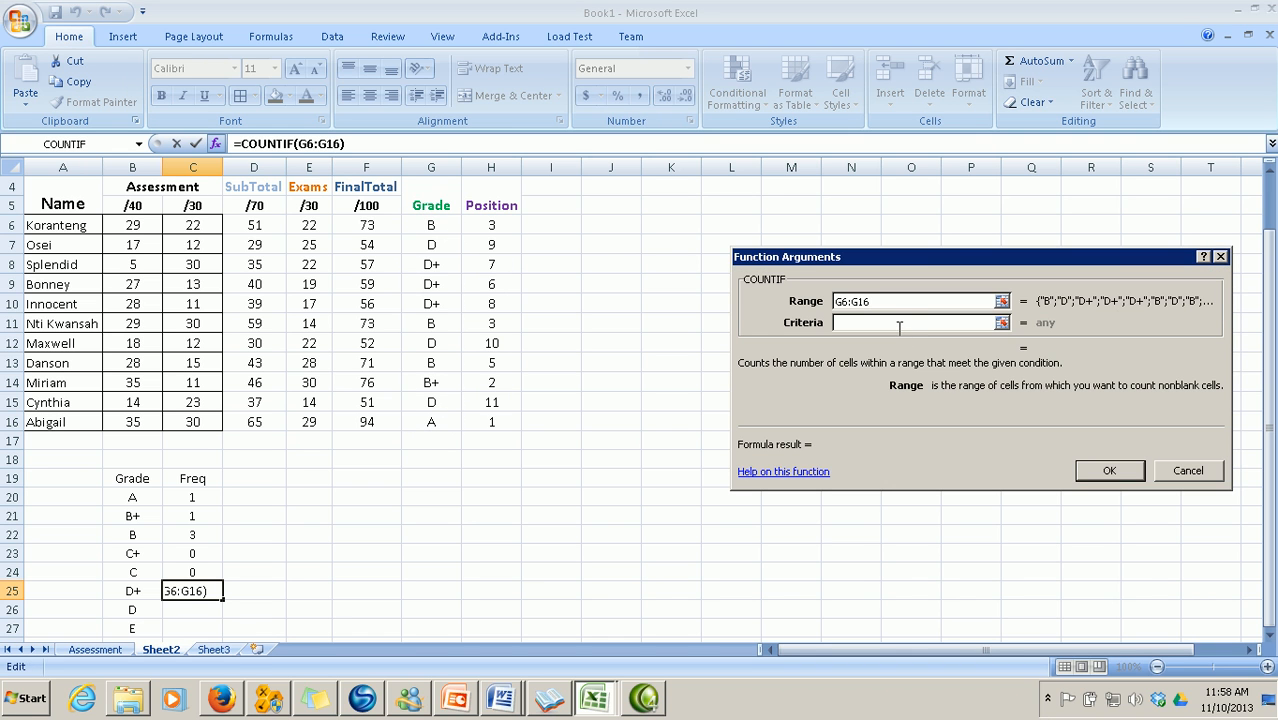
left_click(897, 323)
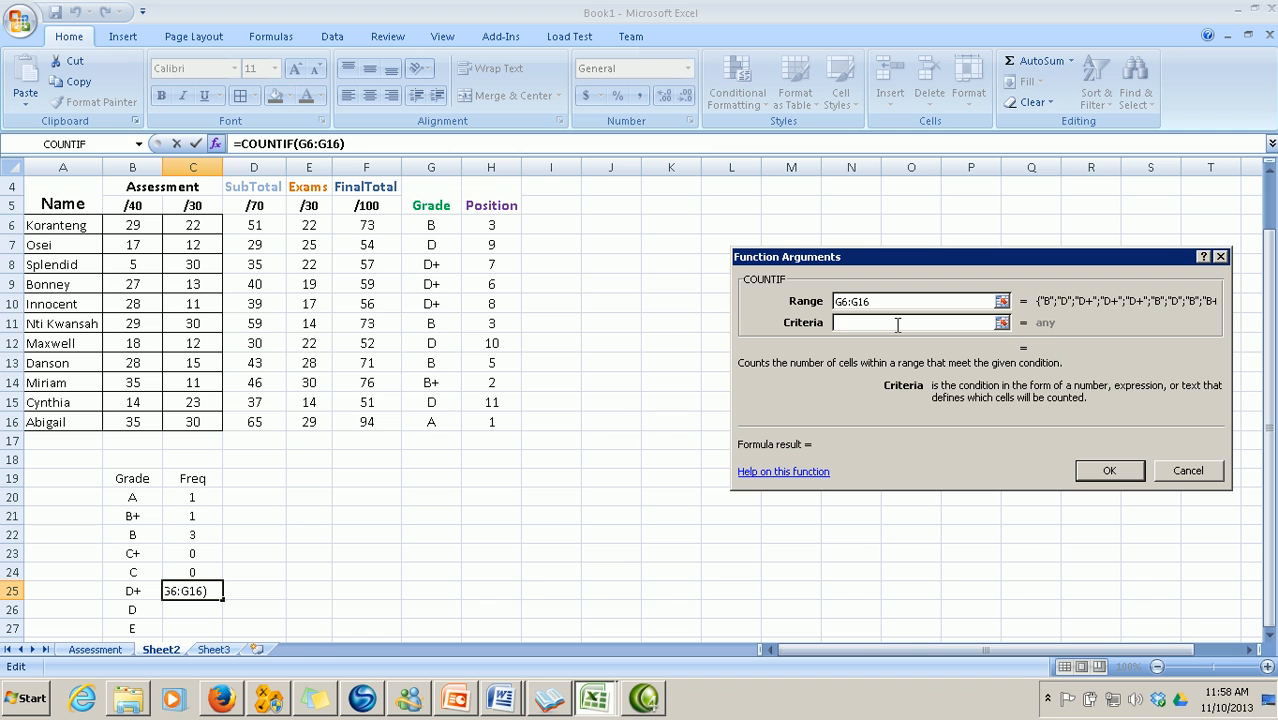
type("D")
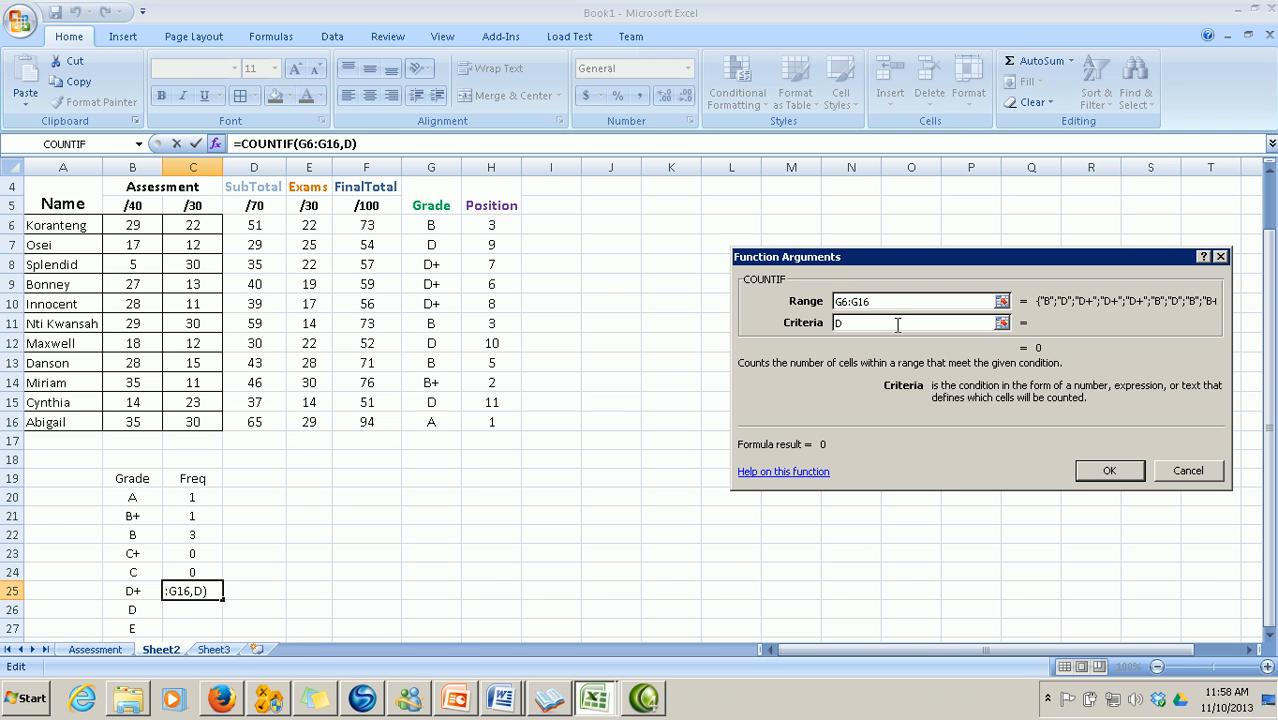
type("+")
key("Return")
Count D grades in C26 with COUNTIF over G6:G16, giving 3
left_click(196, 606)
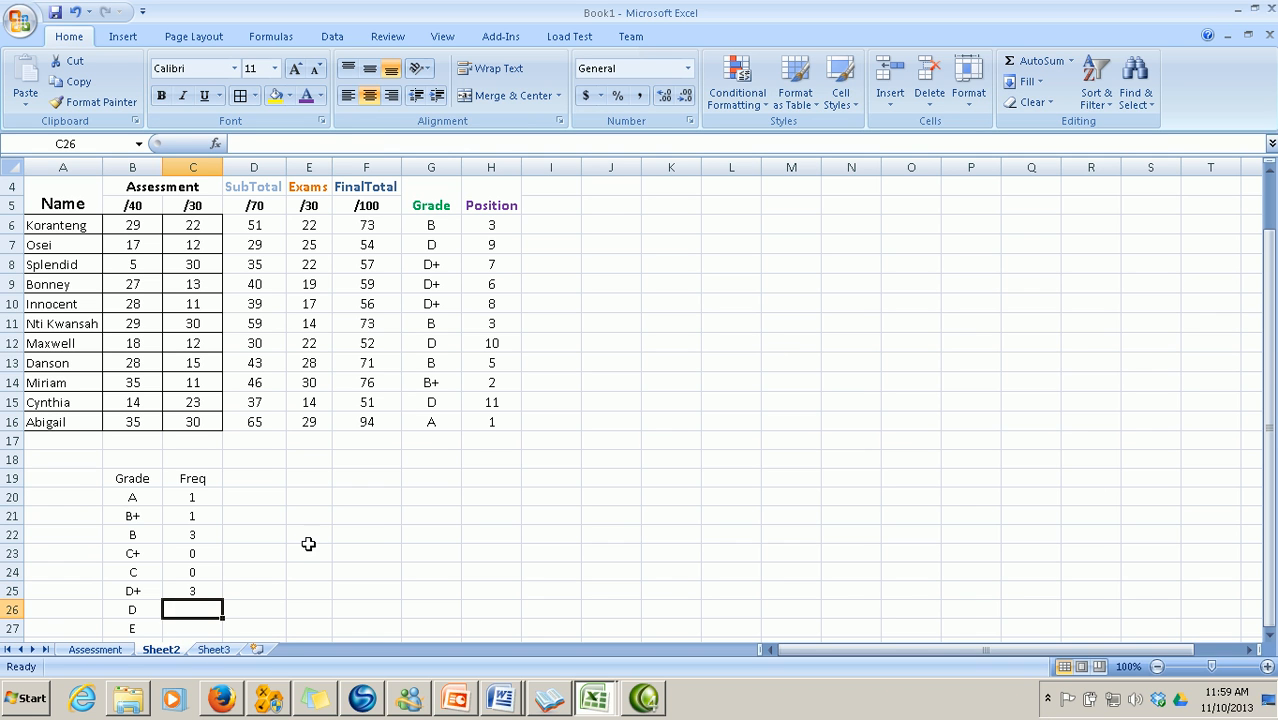
left_click(219, 144)
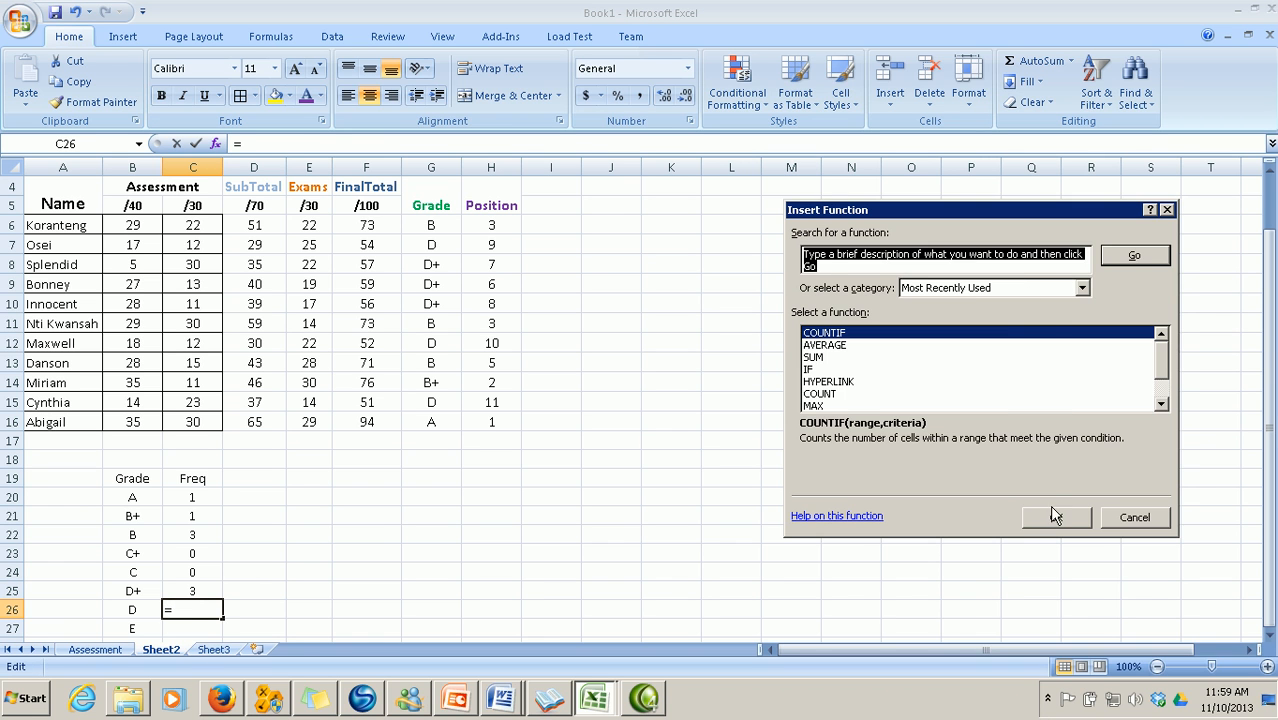
left_click(1054, 512)
left_click(1002, 303)
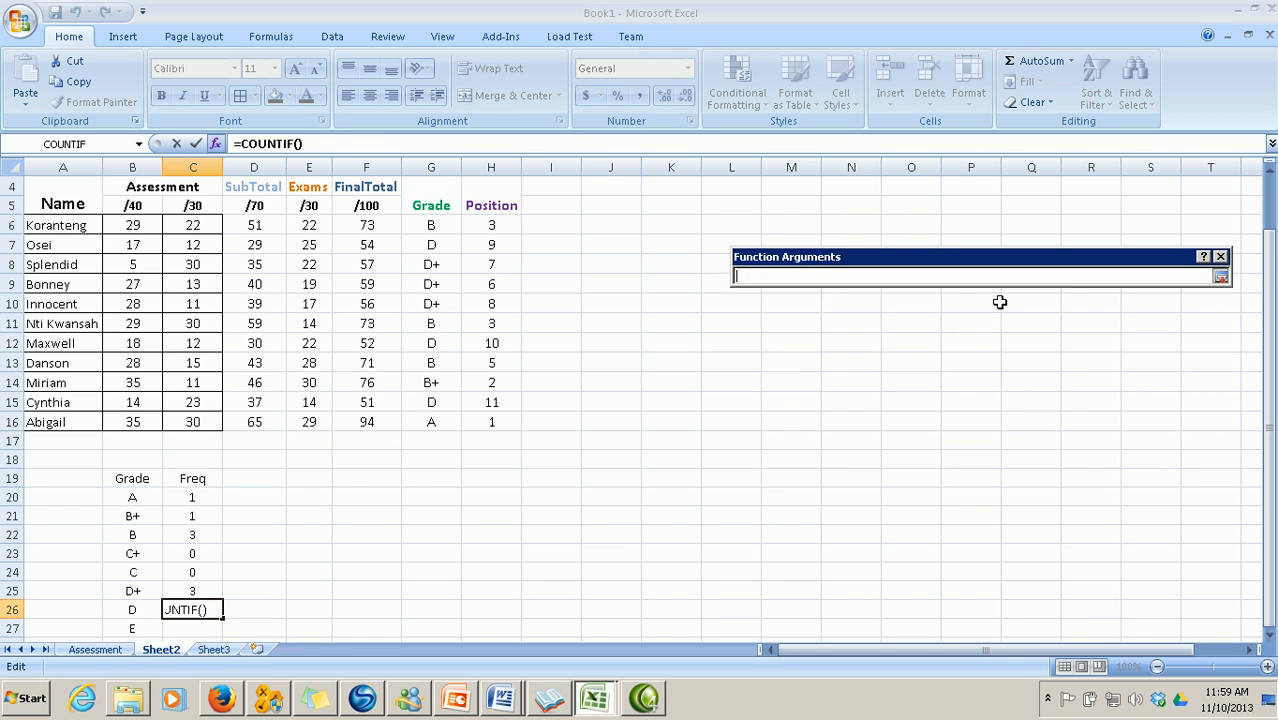
left_click_drag(431, 226, 432, 418)
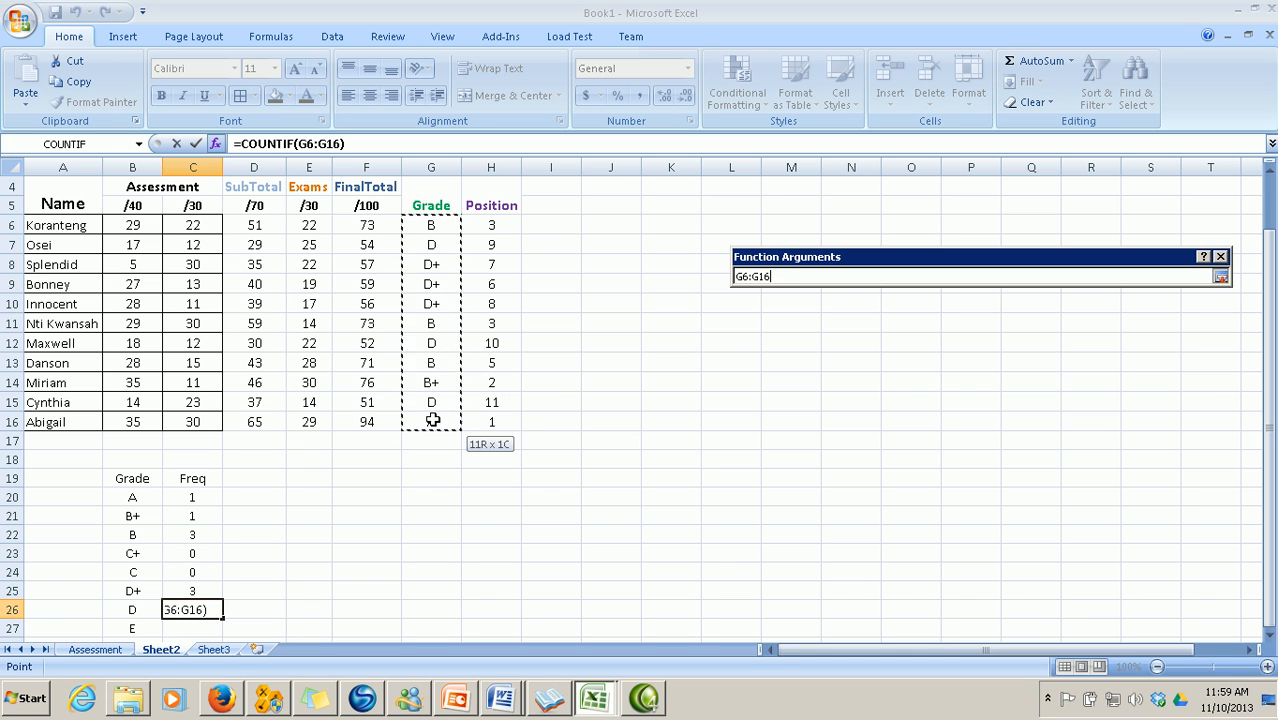
left_click(1221, 277)
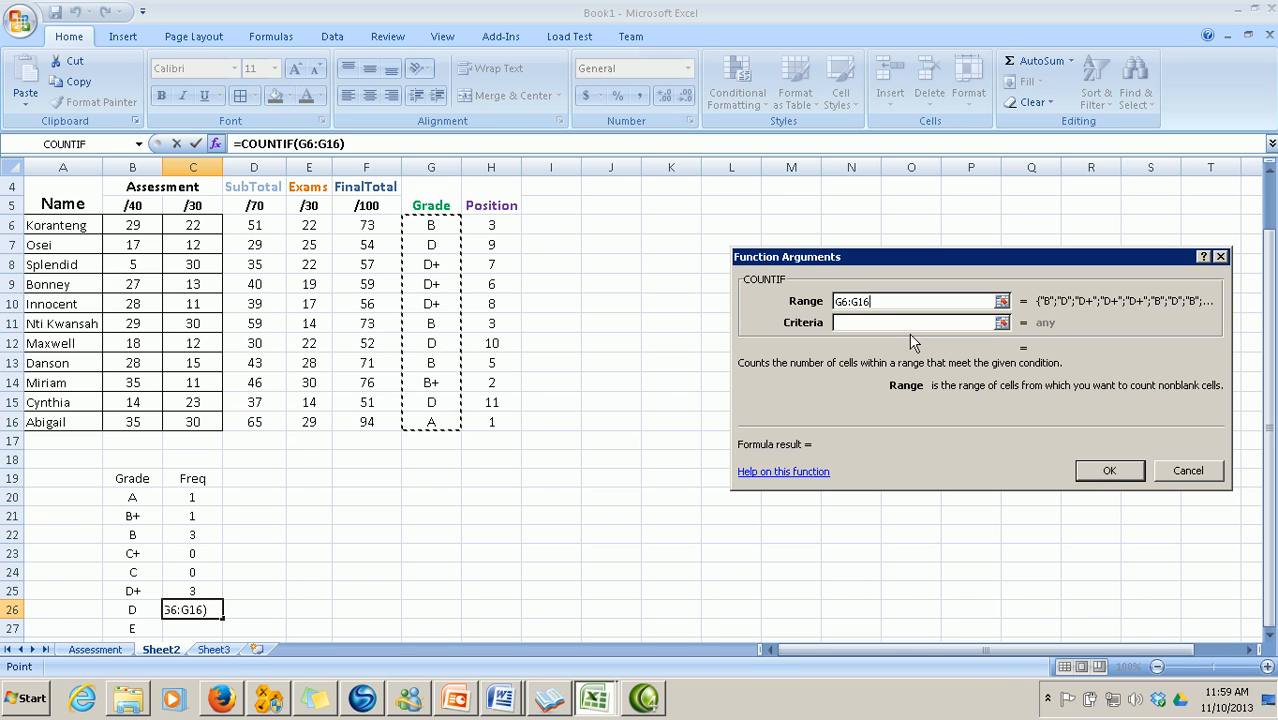
left_click(901, 324)
type("D")
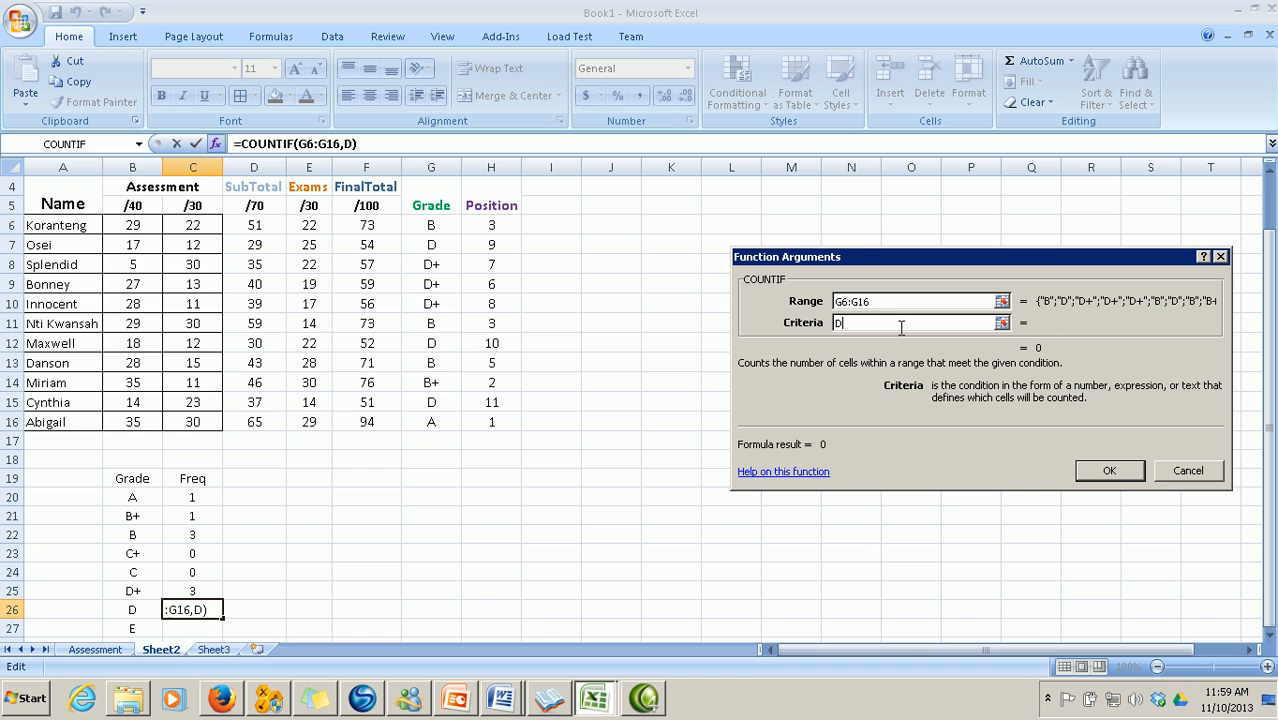
key("Return")
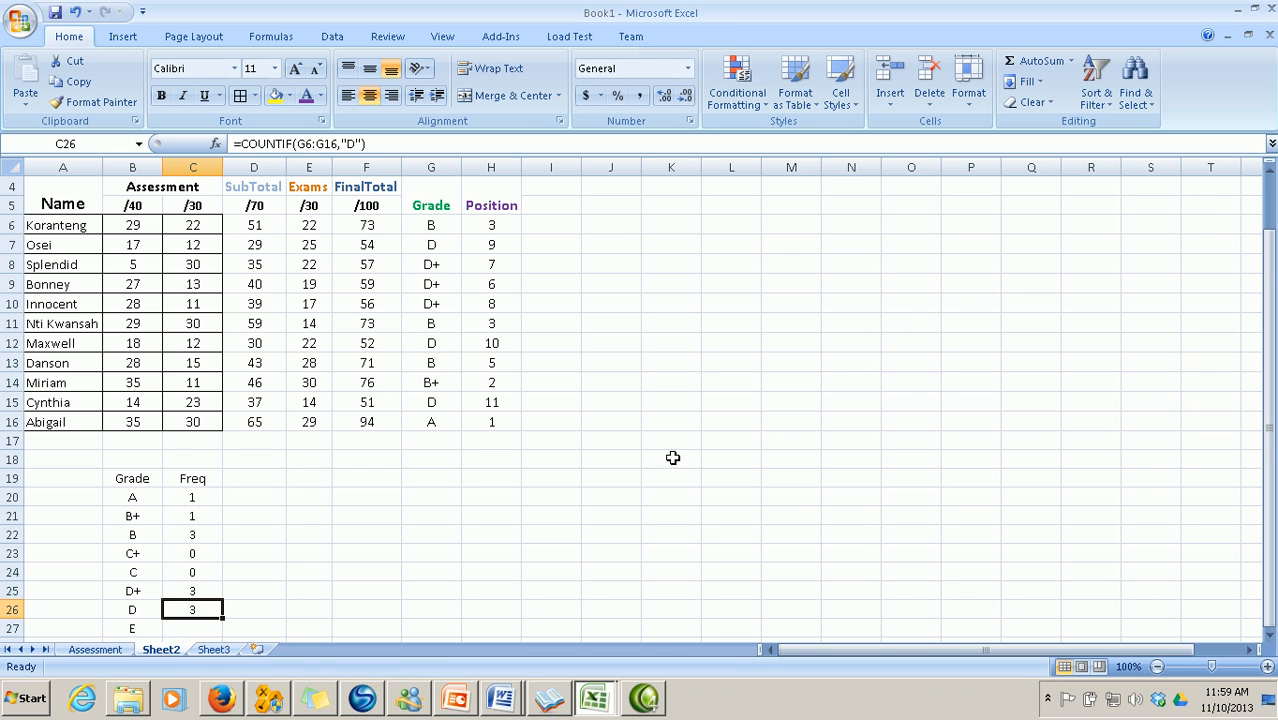
Count E grades in C27 with COUNTIF over G6:G16, giving 0
scroll(380, 509, "down", 1)
left_click(195, 569)
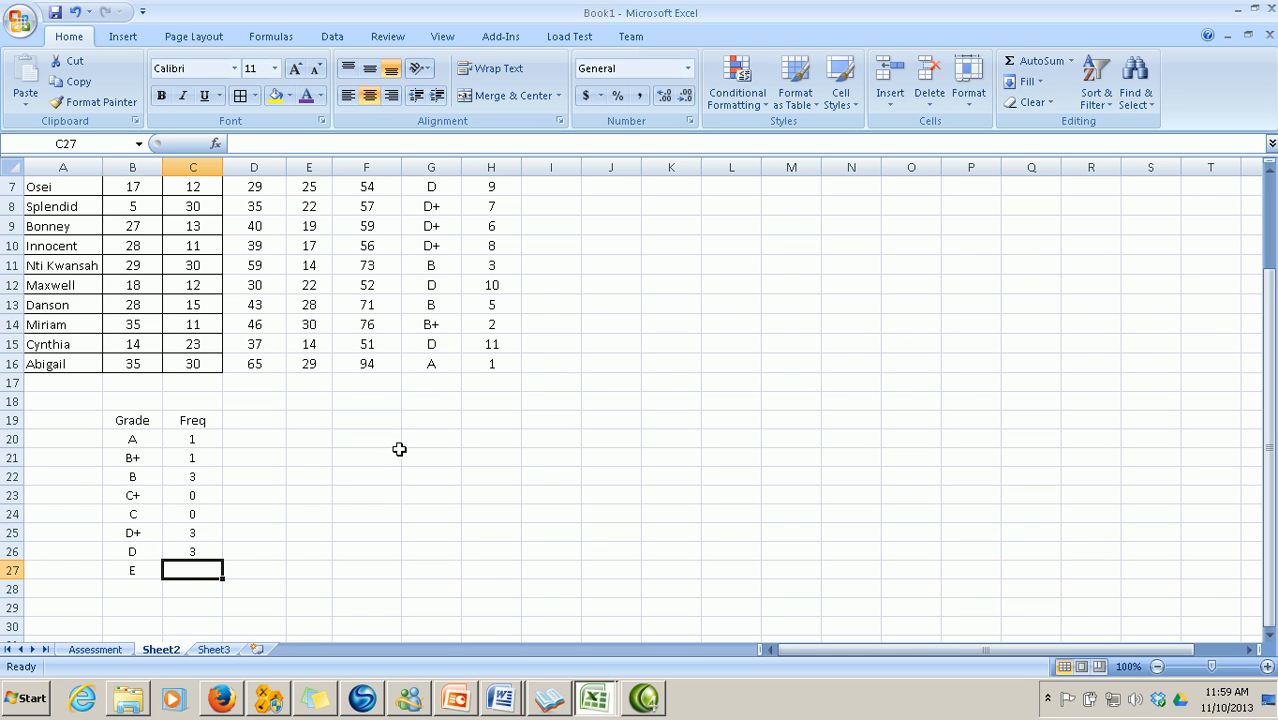
left_click(215, 143)
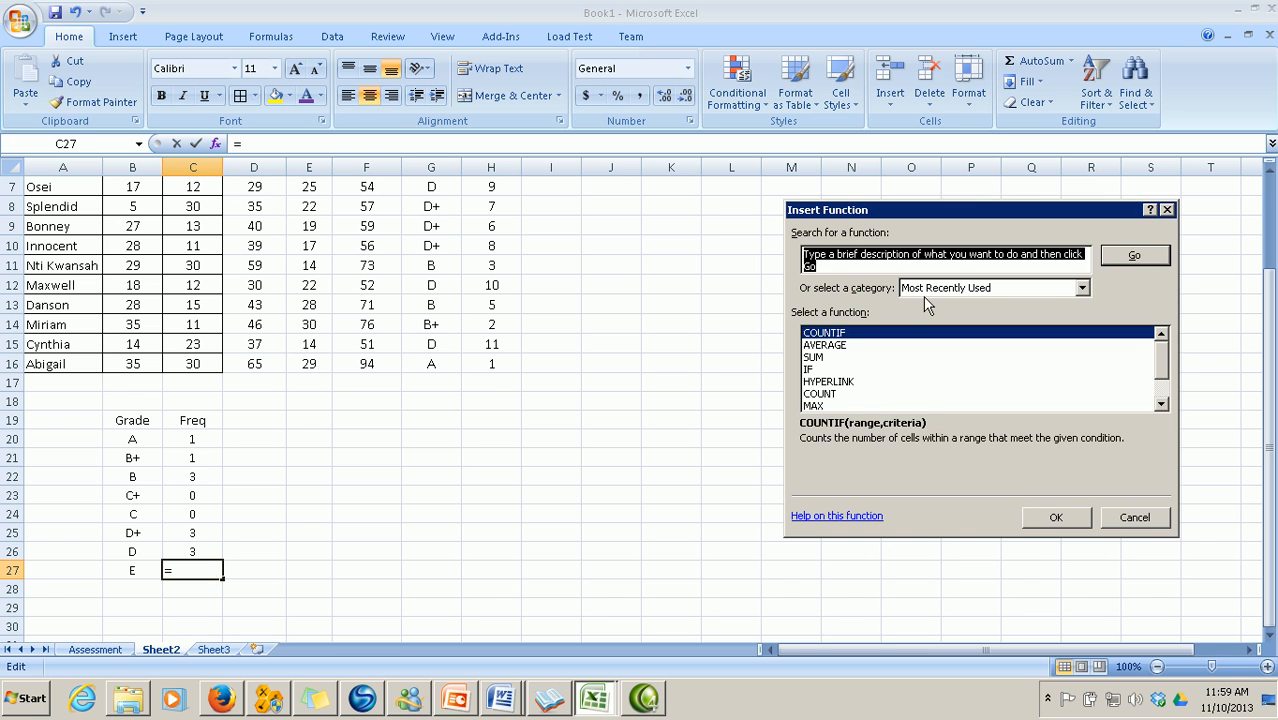
left_click(1055, 512)
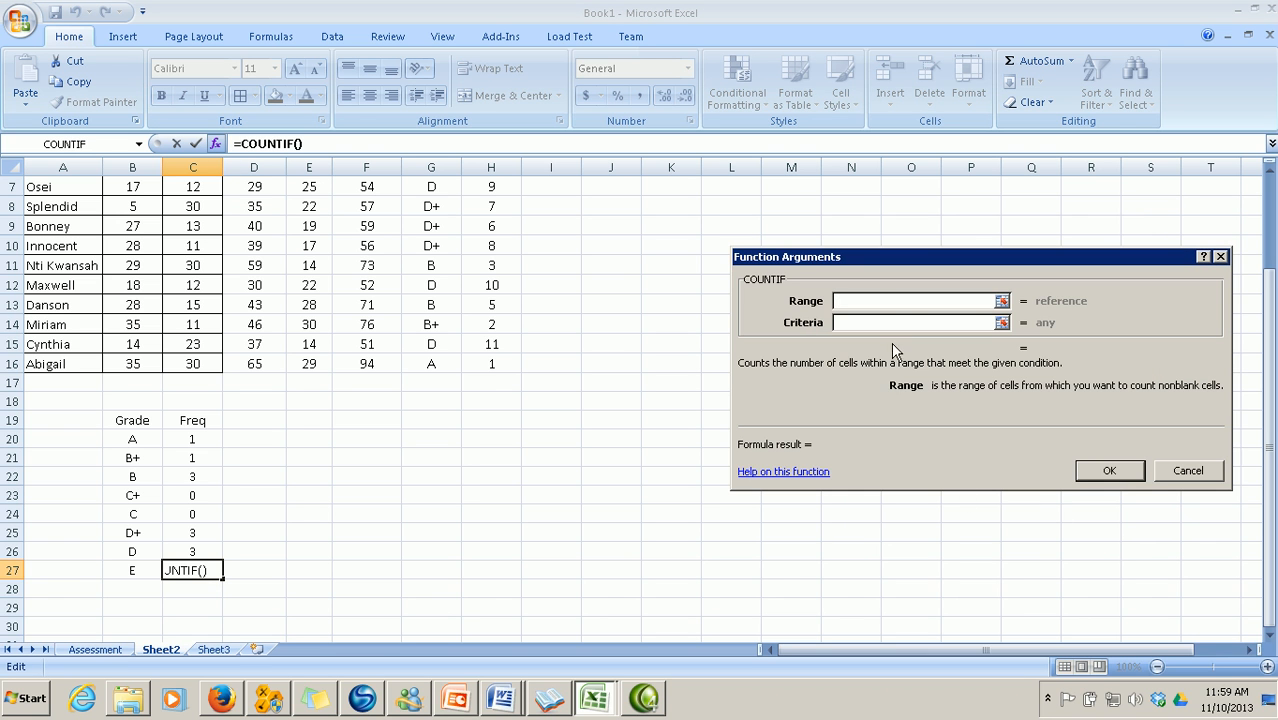
left_click(1002, 301)
scroll(639, 434, "up", 2)
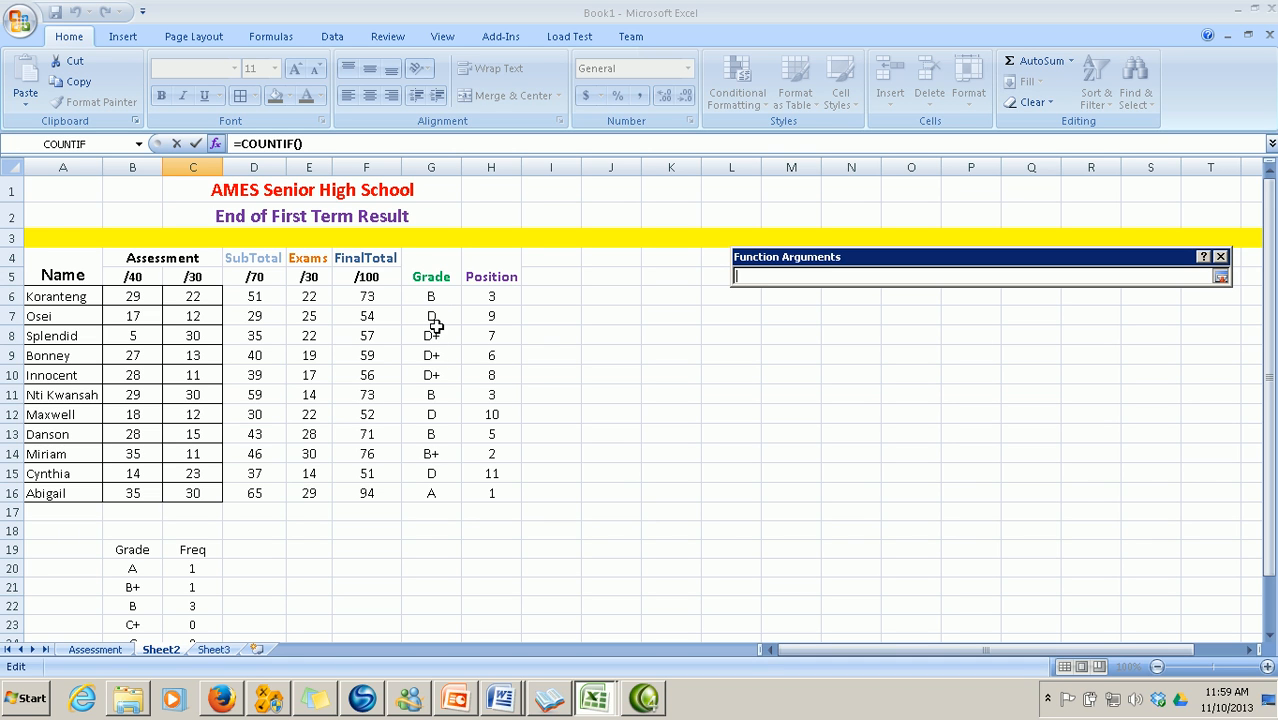
left_click_drag(432, 298, 432, 492)
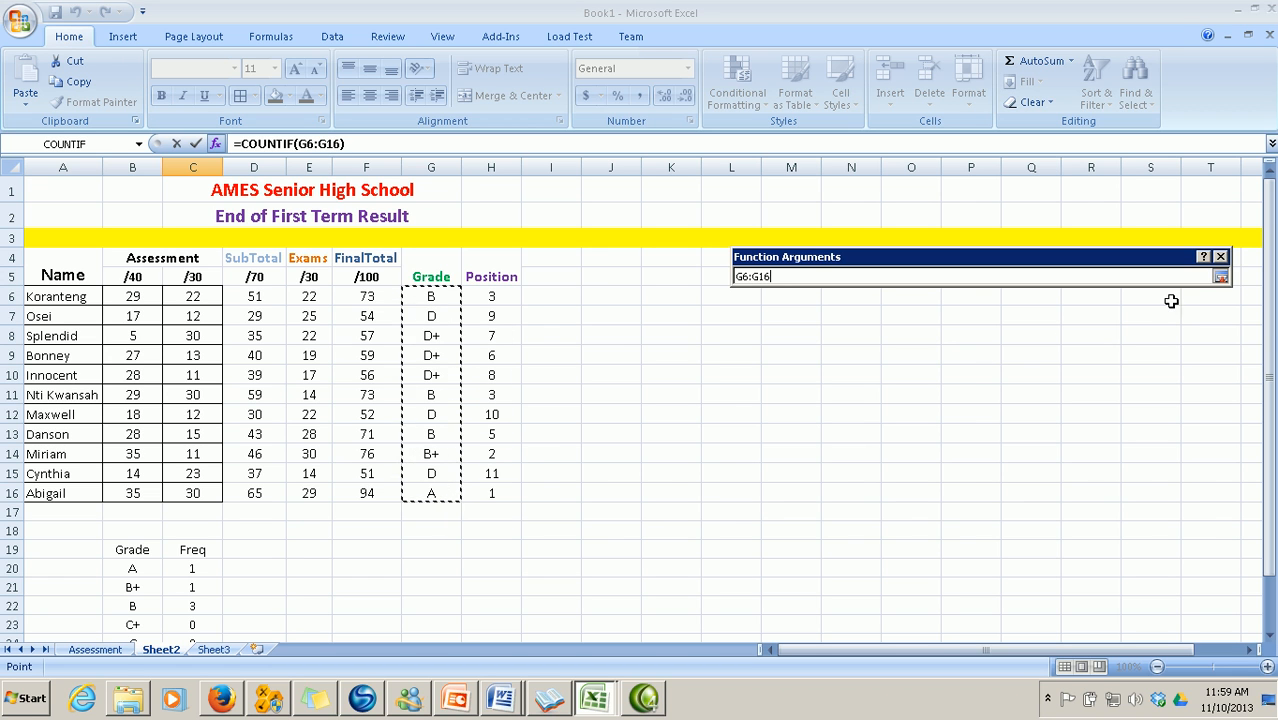
left_click(1220, 277)
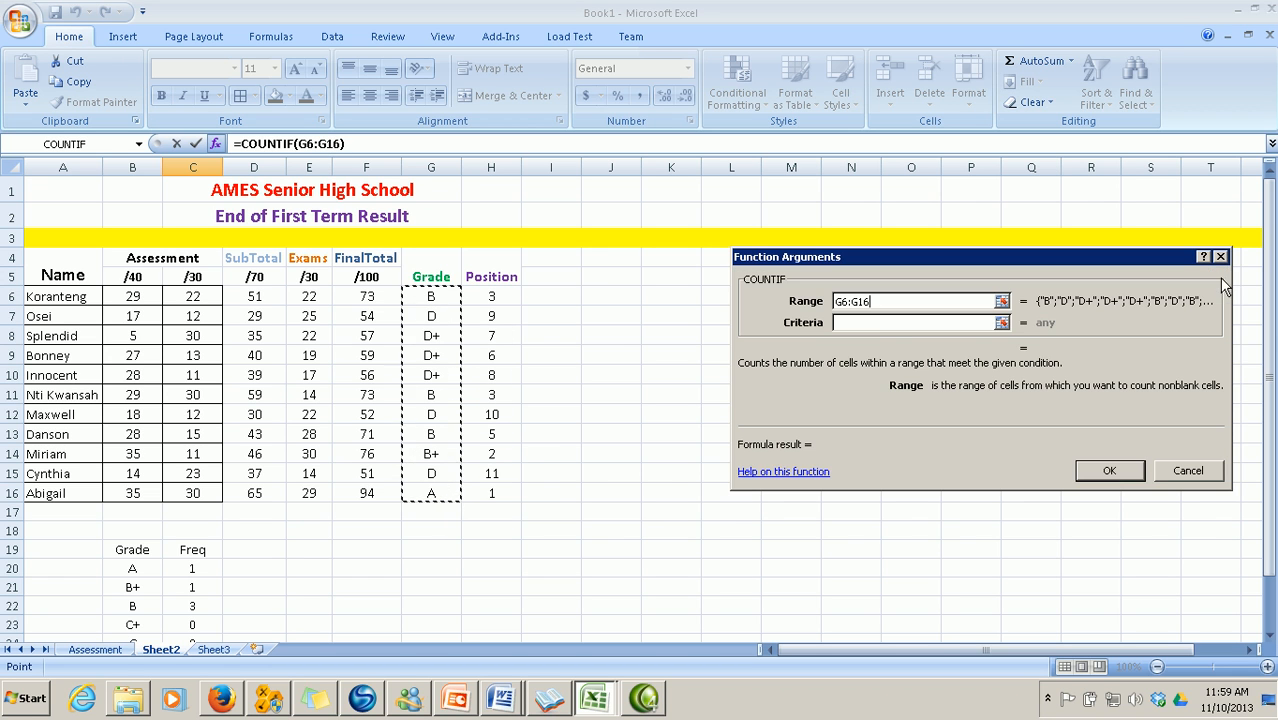
left_click(875, 323)
type("E")
left_click(1100, 470)
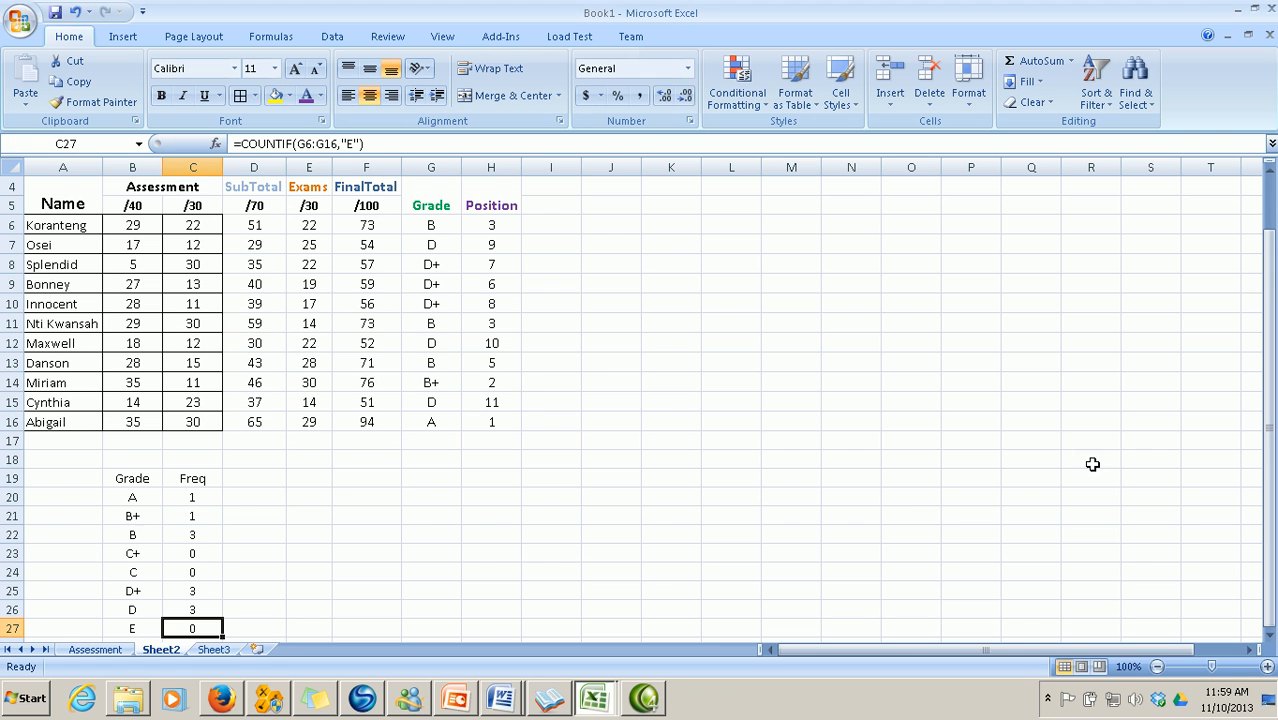
scroll(665, 563, "down", 2)
scroll(665, 563, "up", 3)
scroll(505, 527, "down", 2)
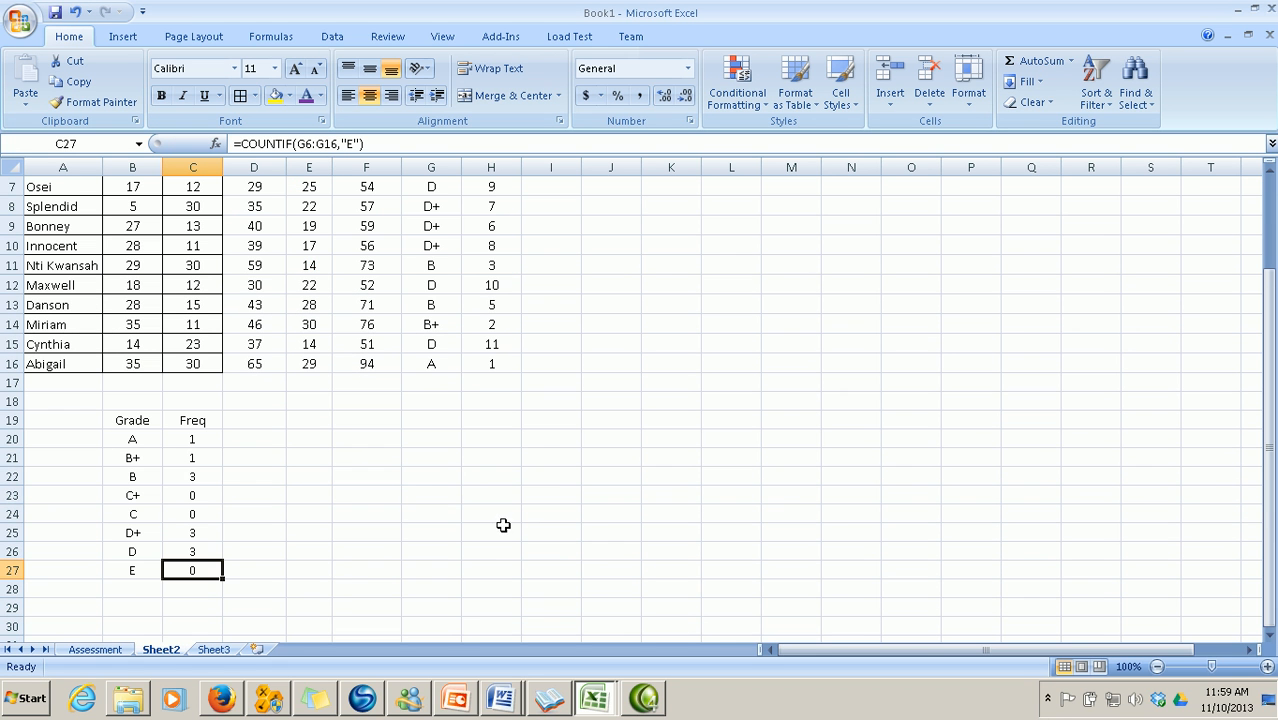
Leave the finished Sheet2 frequency table and display the Assessment sheet's results table
left_click(338, 566)
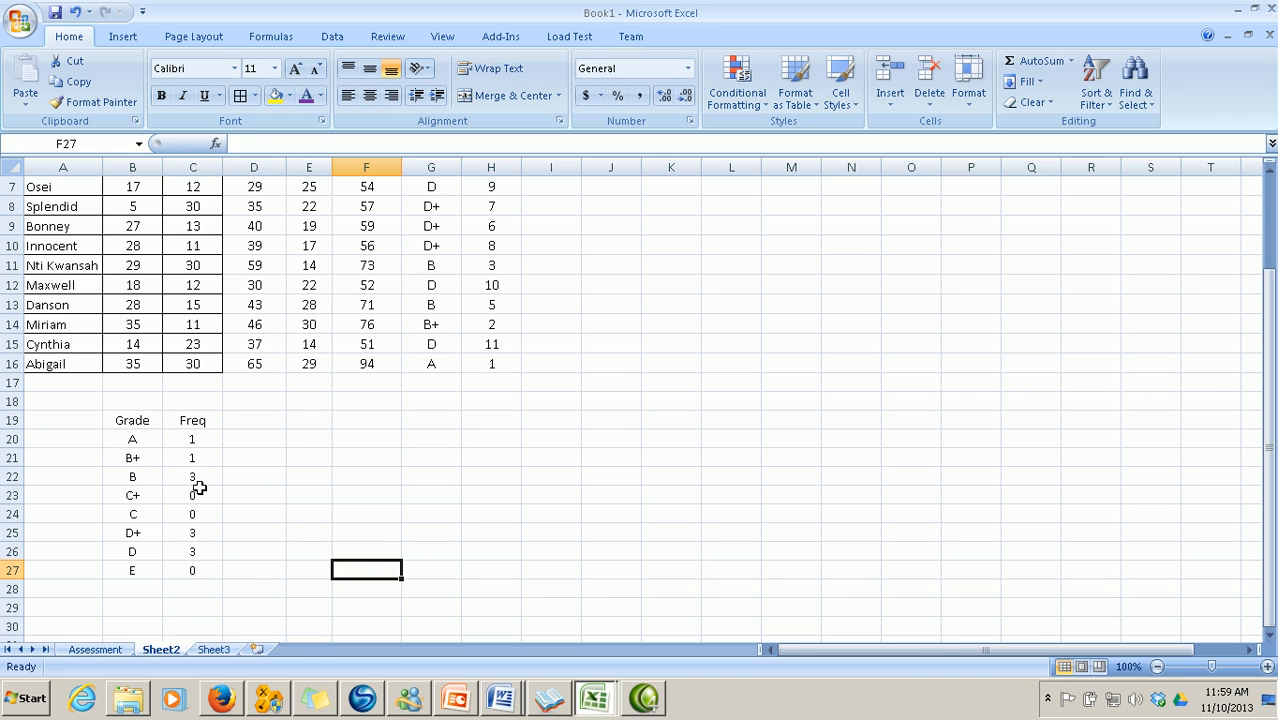
scroll(519, 541, "up", 2)
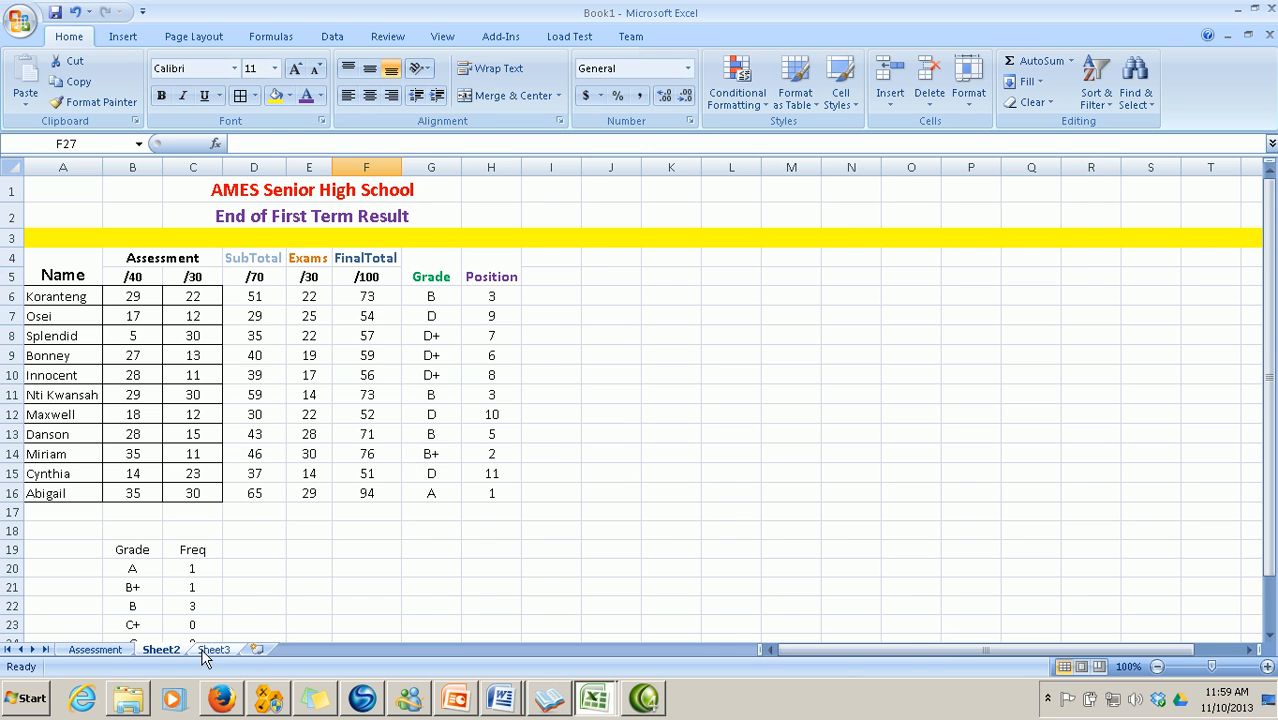
left_click(95, 650)
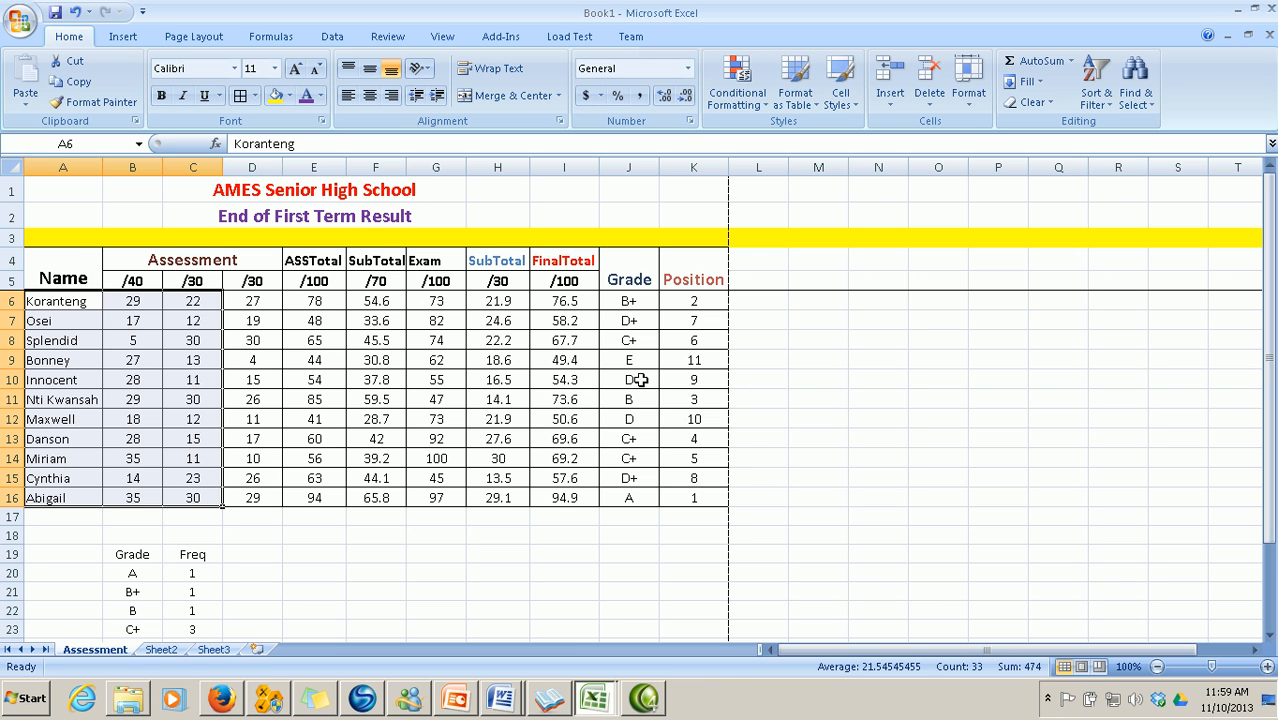
Show Sheet2's grade table, then bring up the Word guide's alternative-method Bin Range notes
left_click(166, 650)
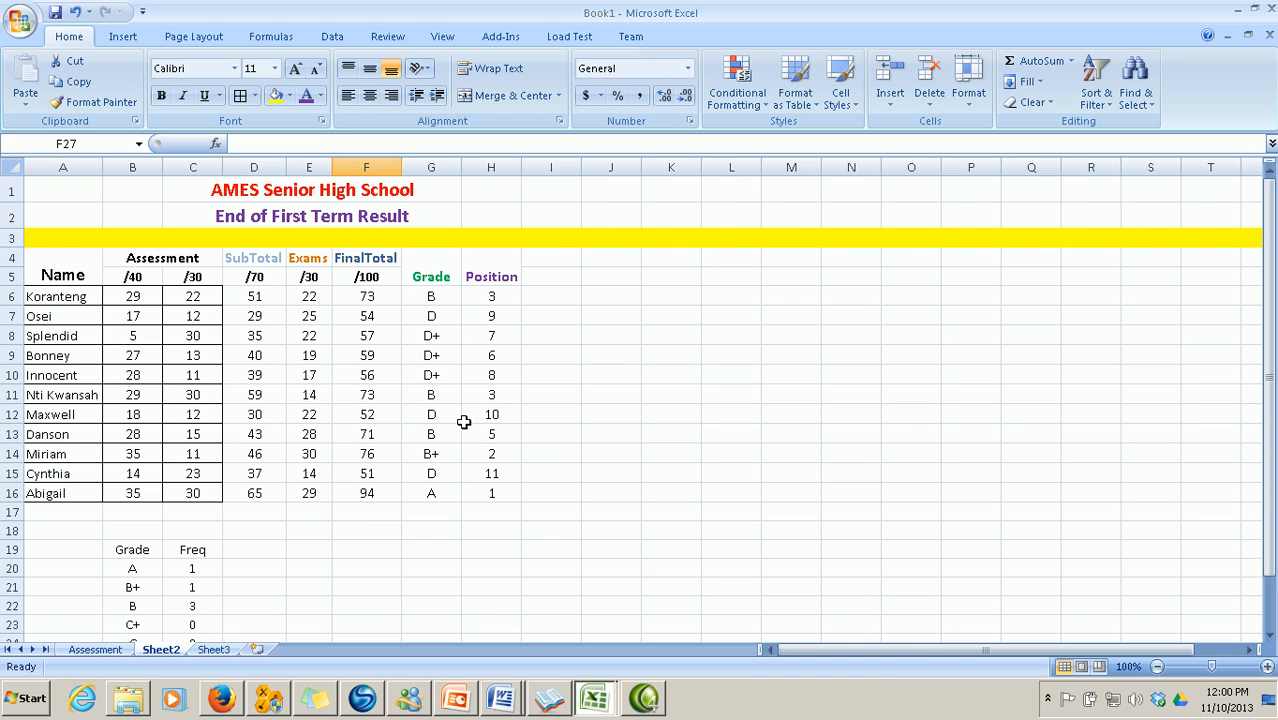
mouse_move(507, 697)
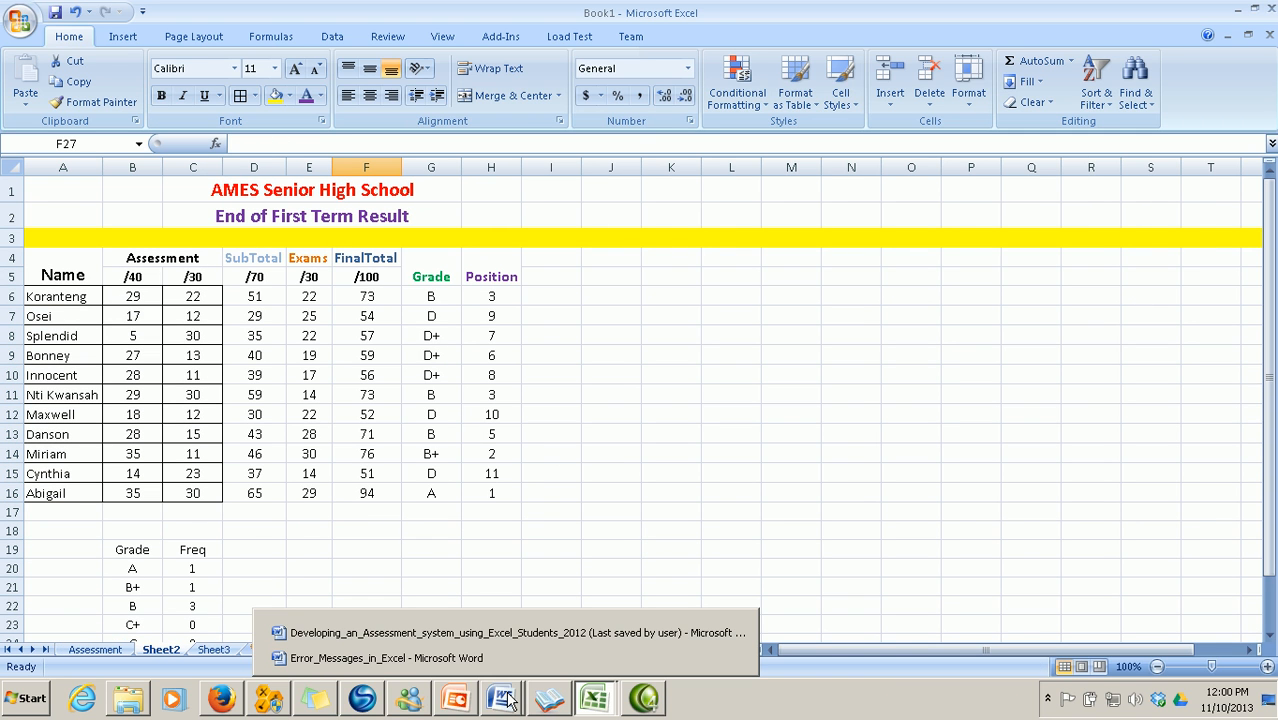
left_click(484, 633)
scroll(600, 462, "down", 4)
scroll(603, 464, "up", 2)
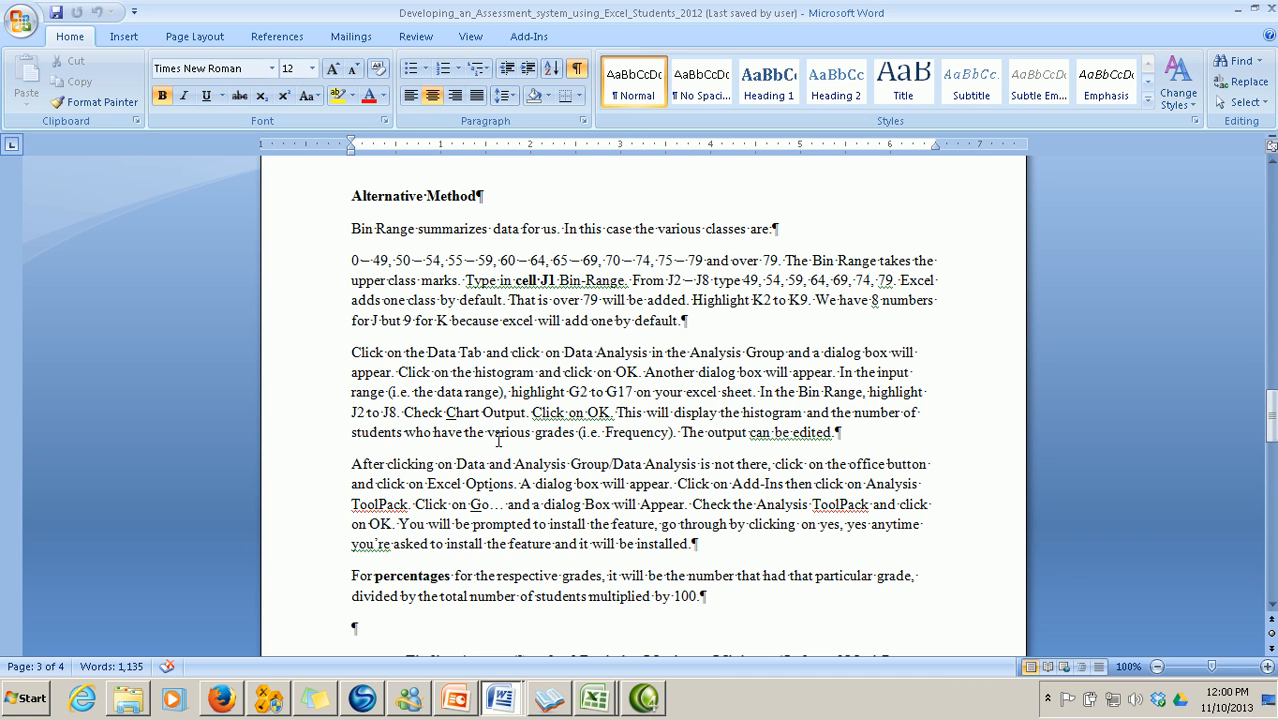
Switch back to Excel's Book1 workbook on Sheet2
left_click(594, 708)
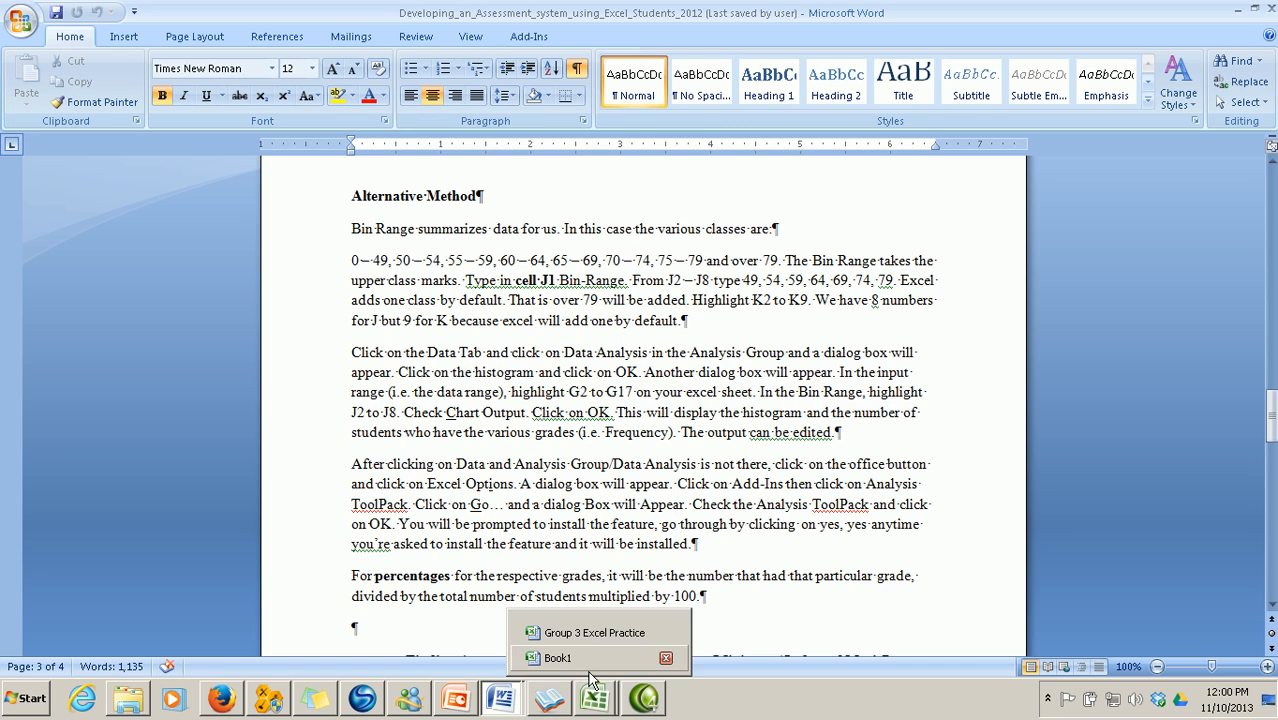
left_click(560, 657)
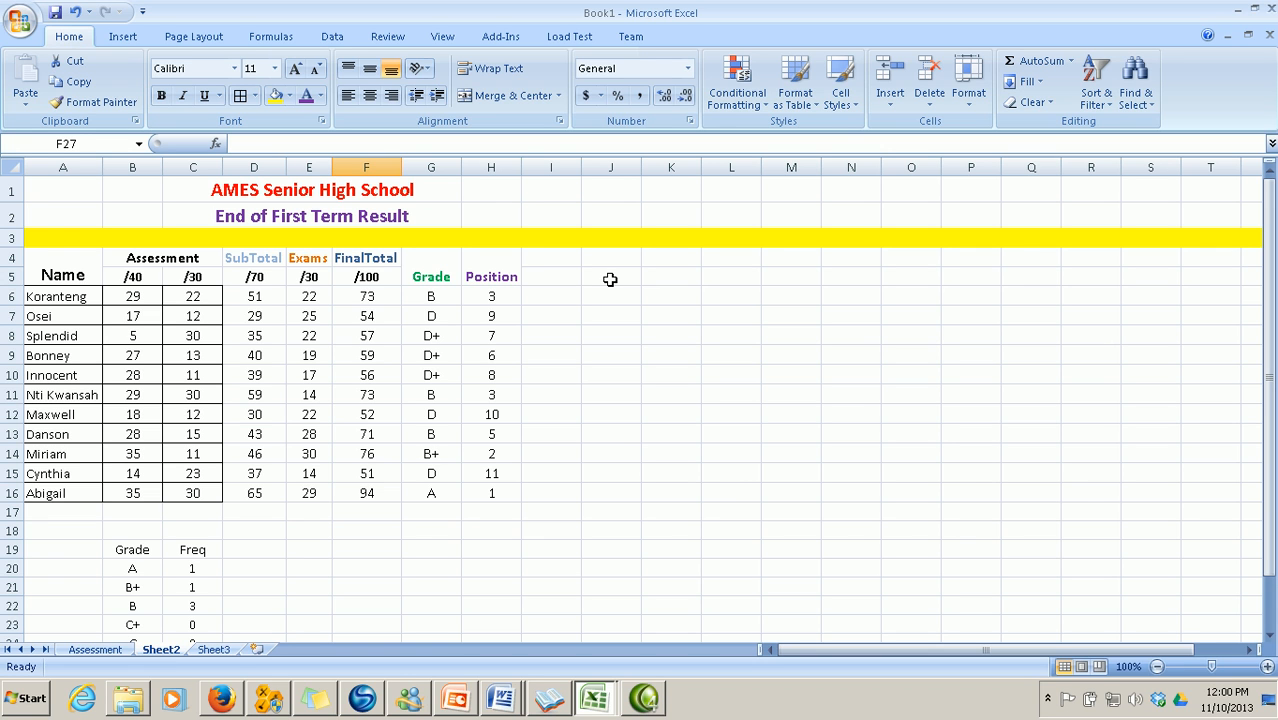
Enter the bin values 49, 54, 59, 64, 69, 74, 79 in column J, one per row from J6
left_click(610, 279)
left_click(610, 299)
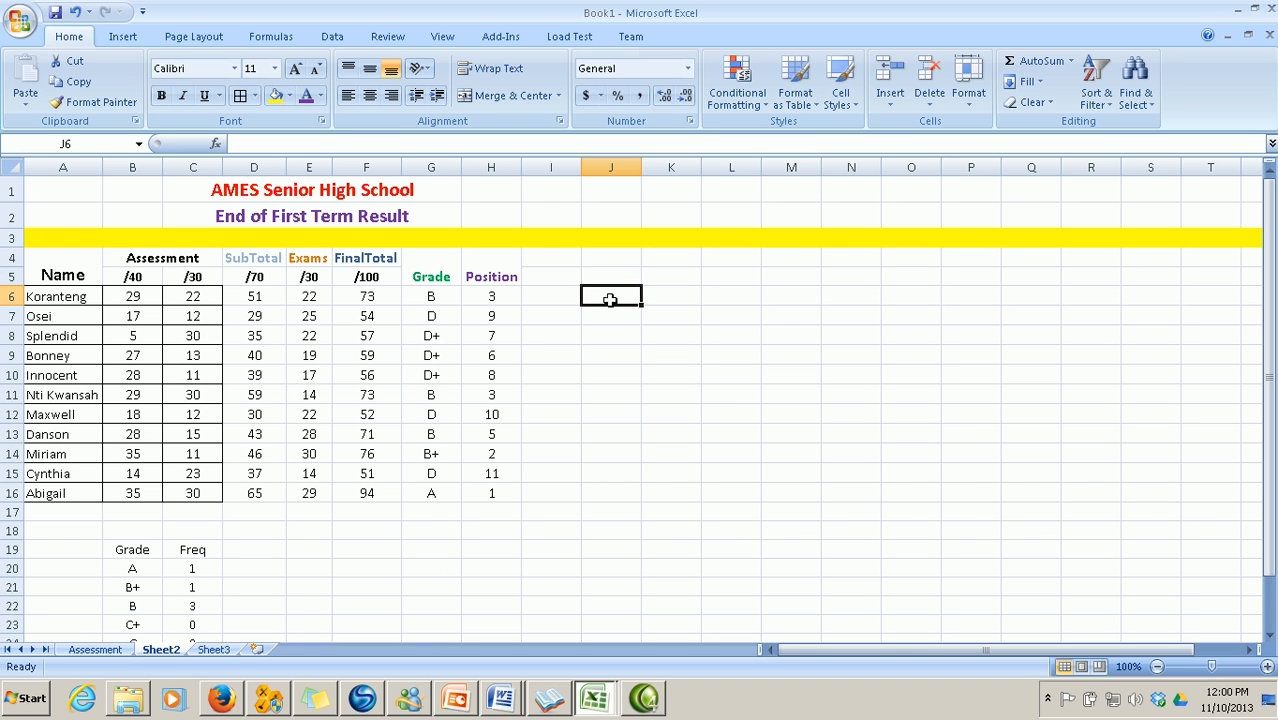
type("49")
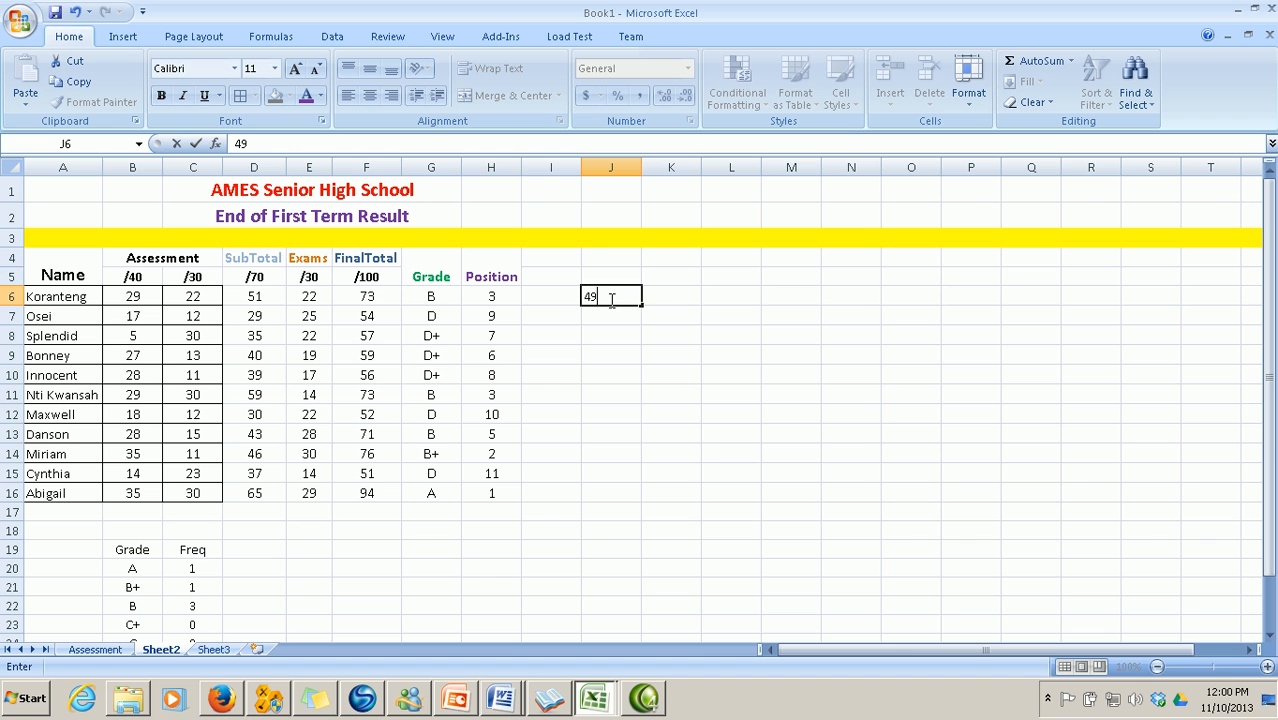
key("Return")
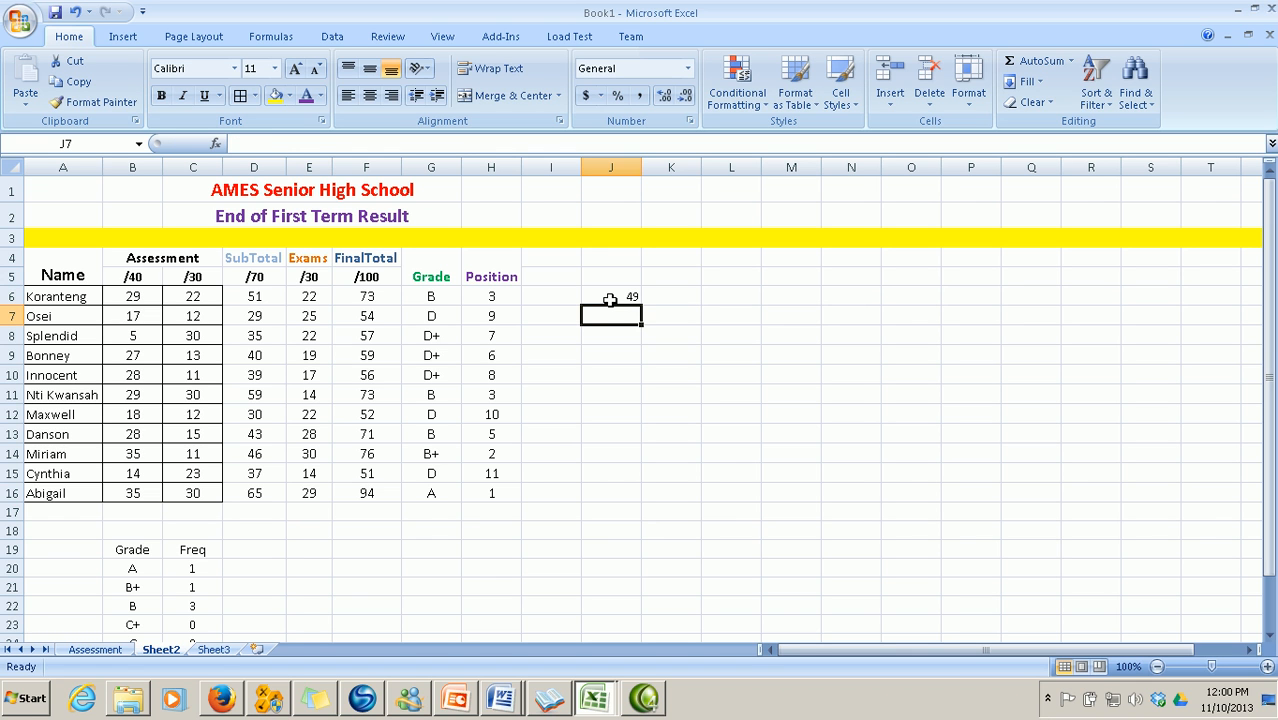
type("54")
key("Return")
type("5")
key("Return")
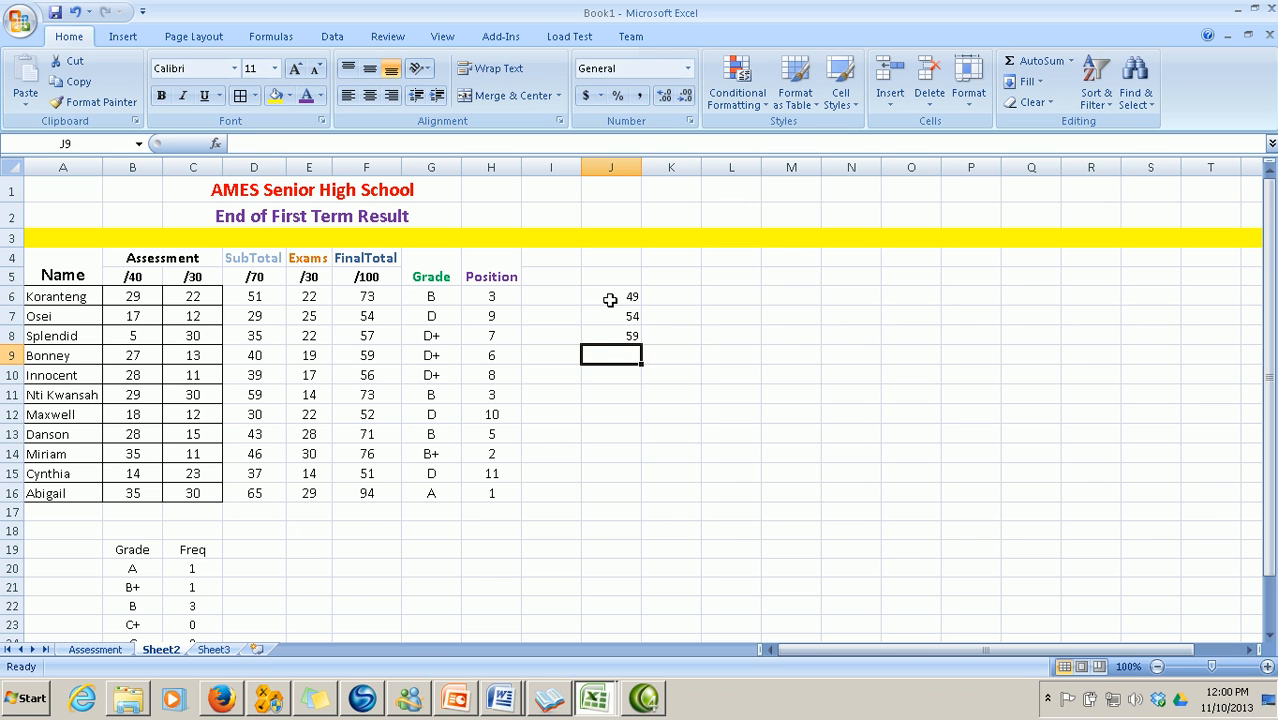
type("6")
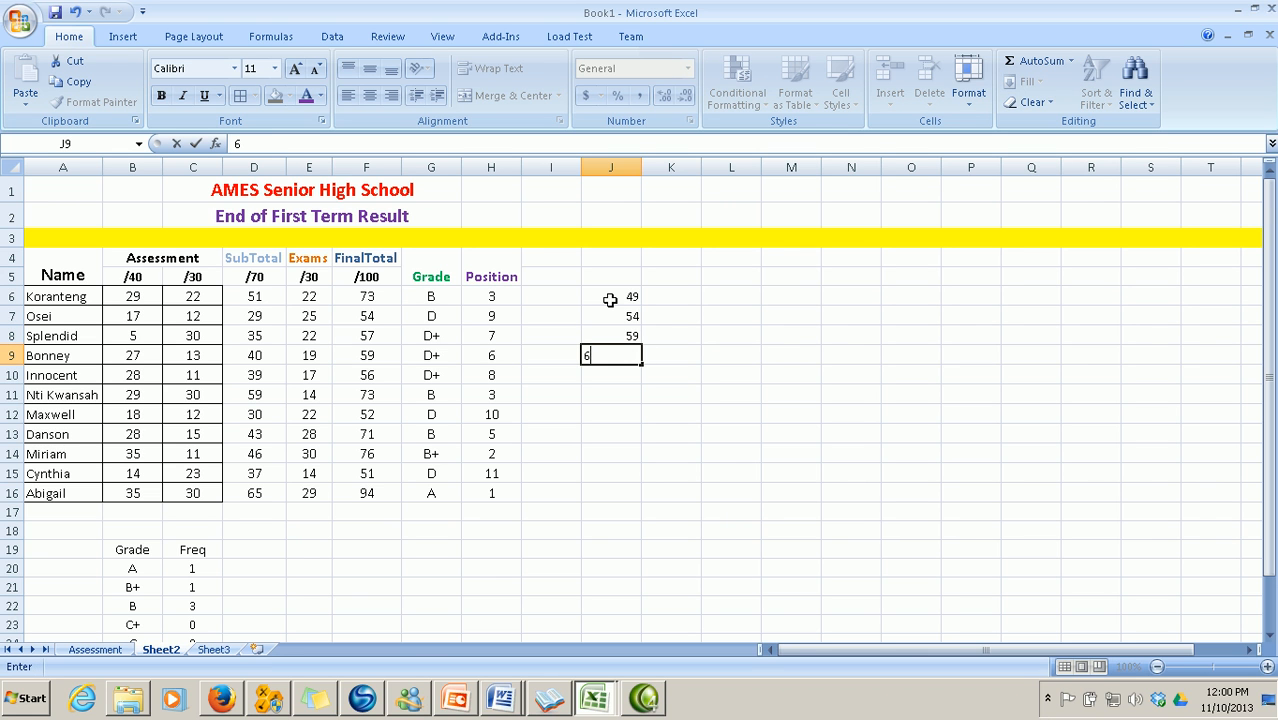
type("4")
key("Return")
type("69")
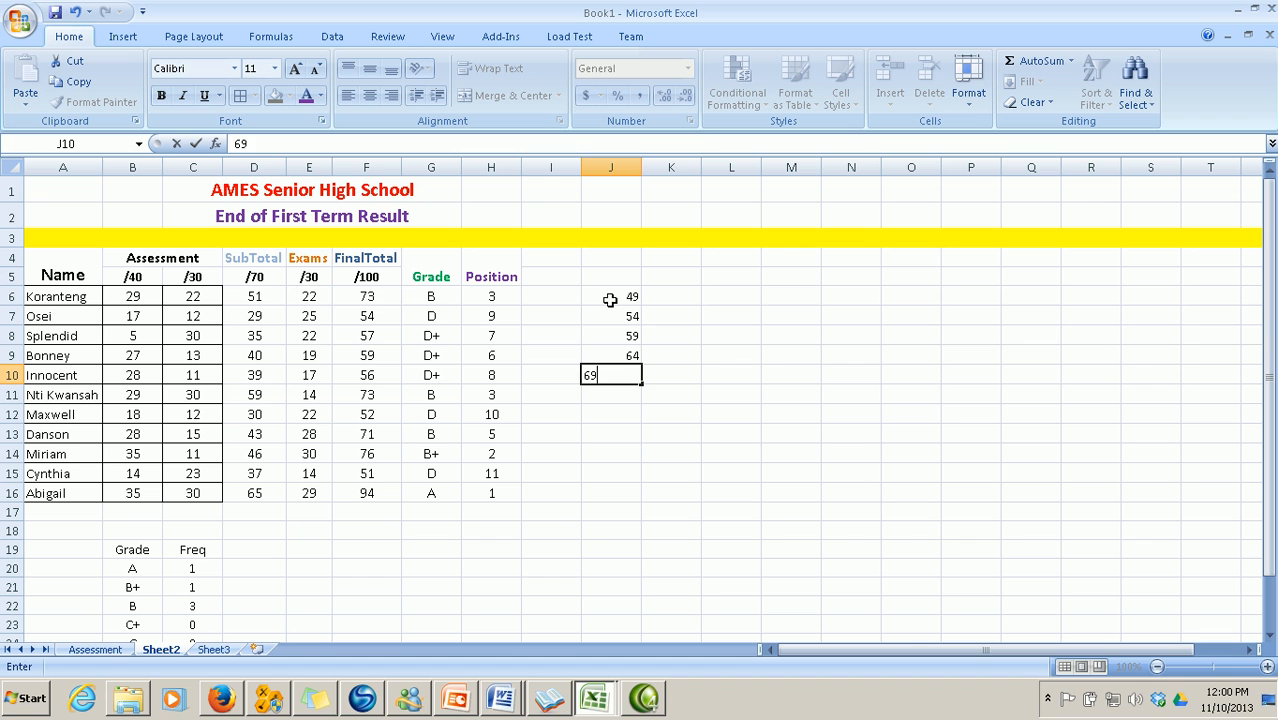
key("Return")
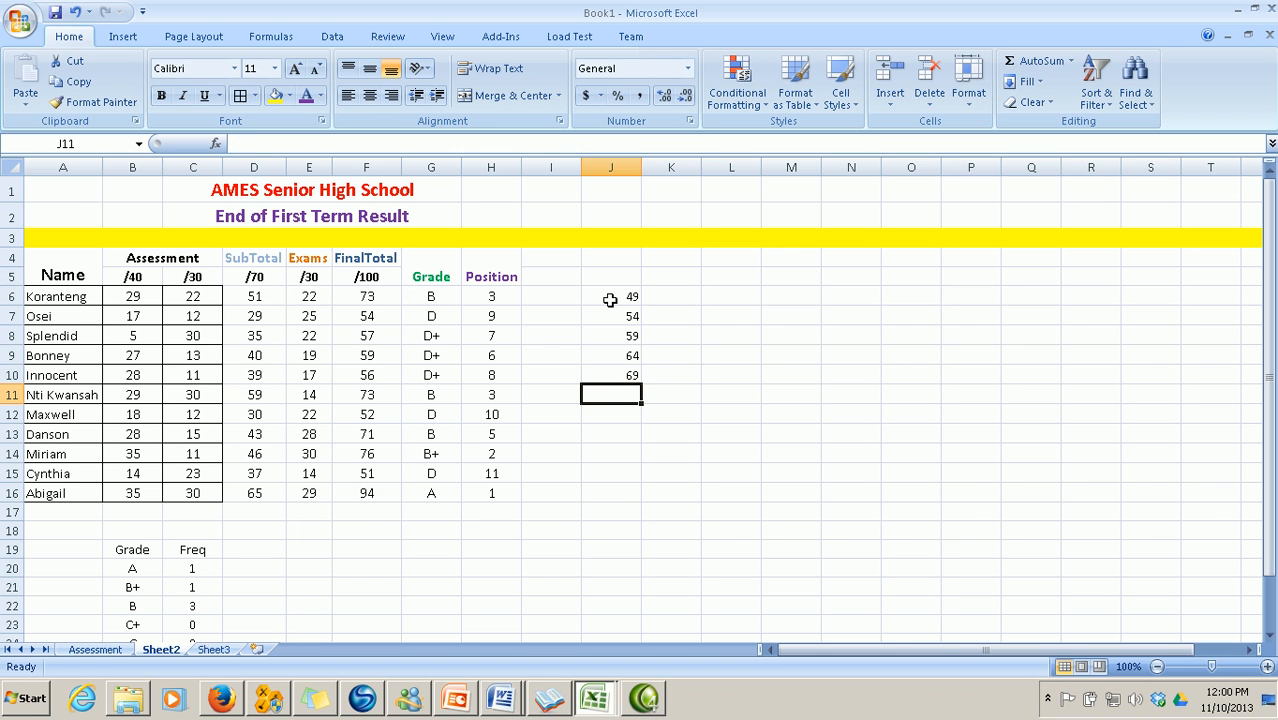
type("74")
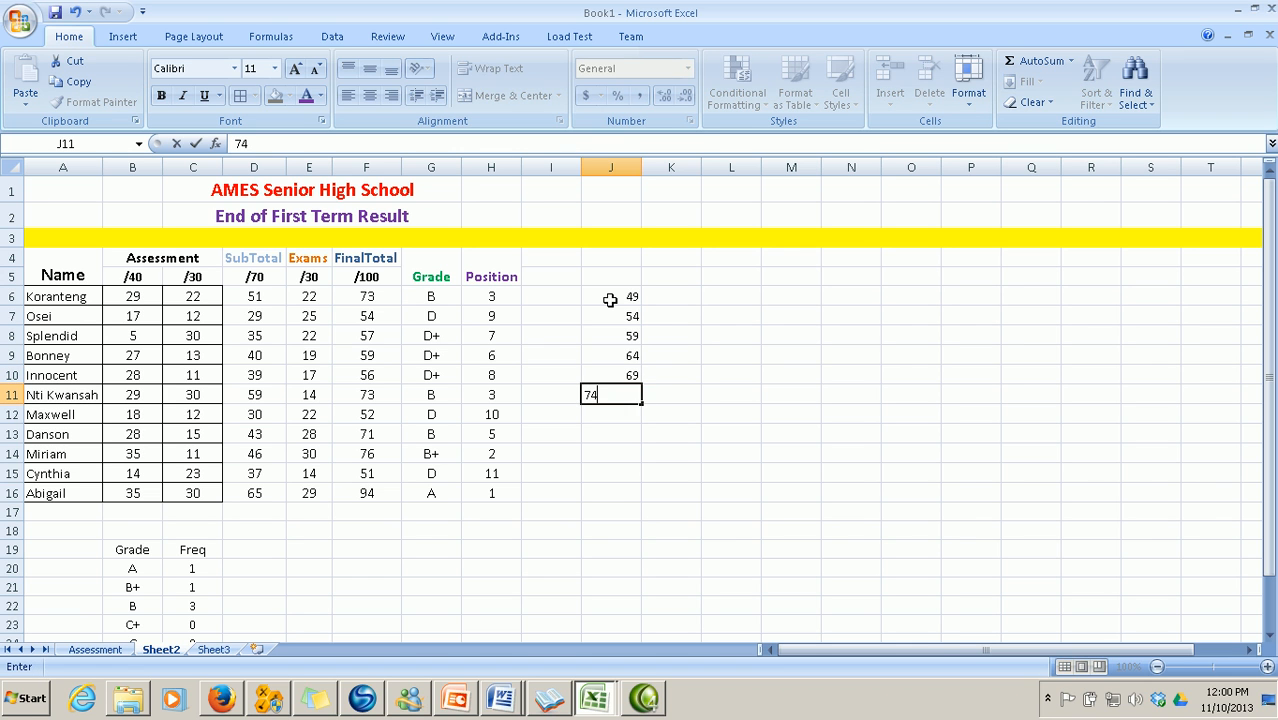
key("Return")
type("79")
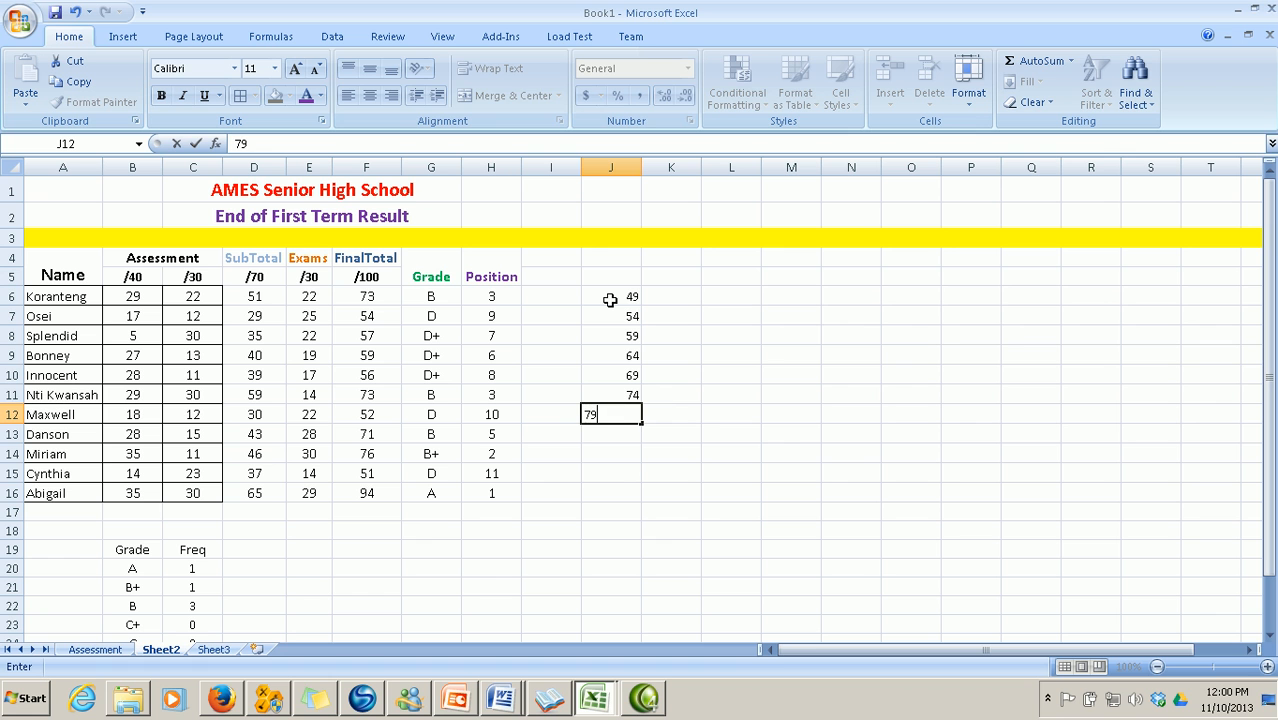
key("Return")
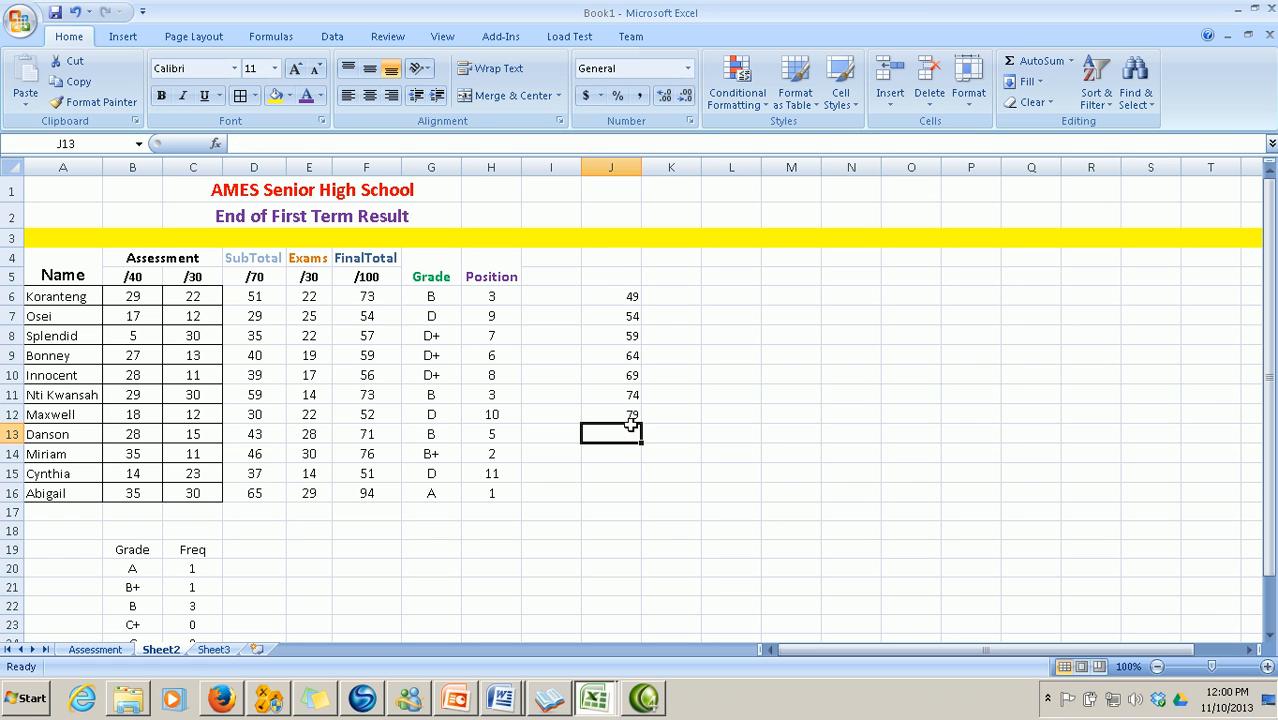
left_click(510, 705)
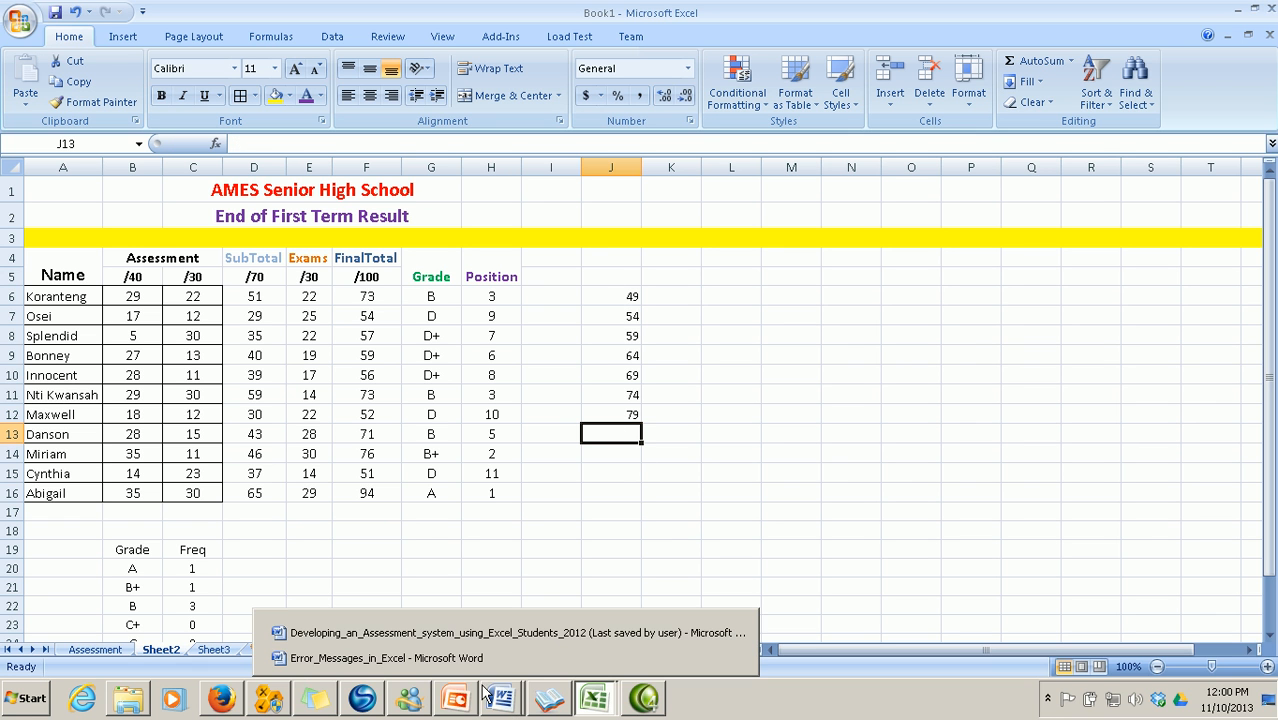
Read the Word guide's Bin Range notes, then switch back to Book1 in Excel
left_click(454, 630)
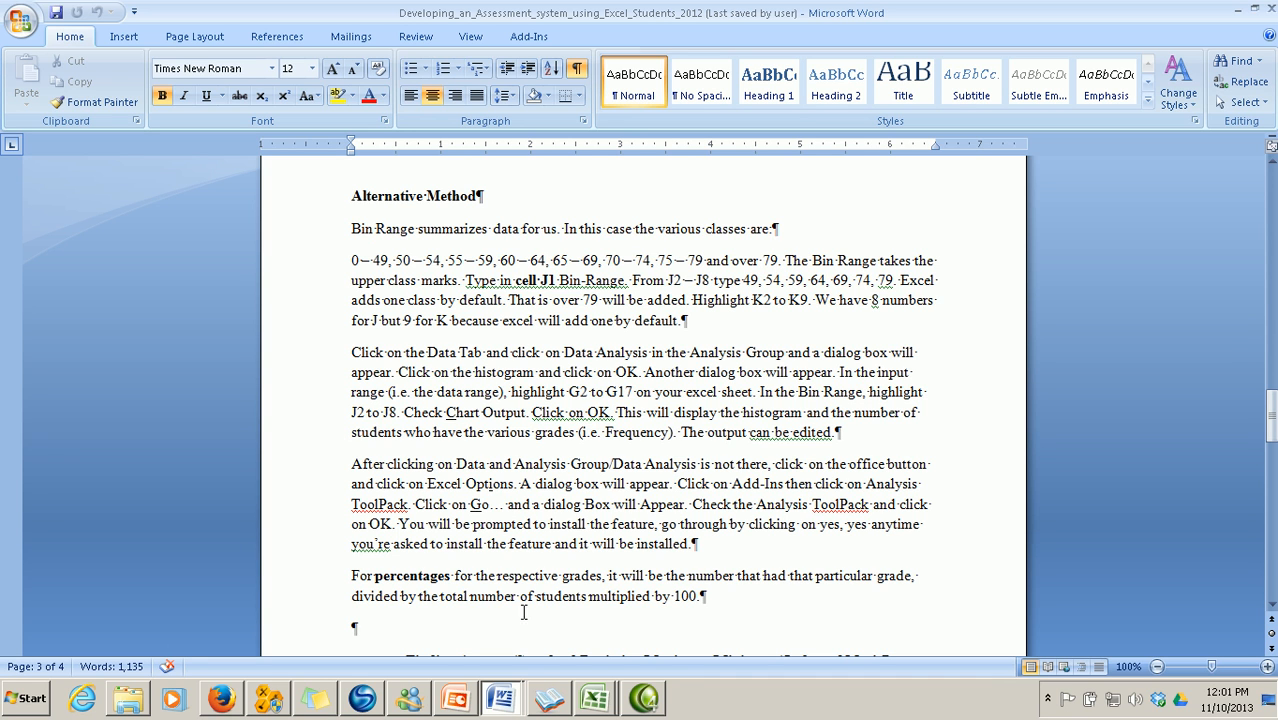
mouse_move(588, 700)
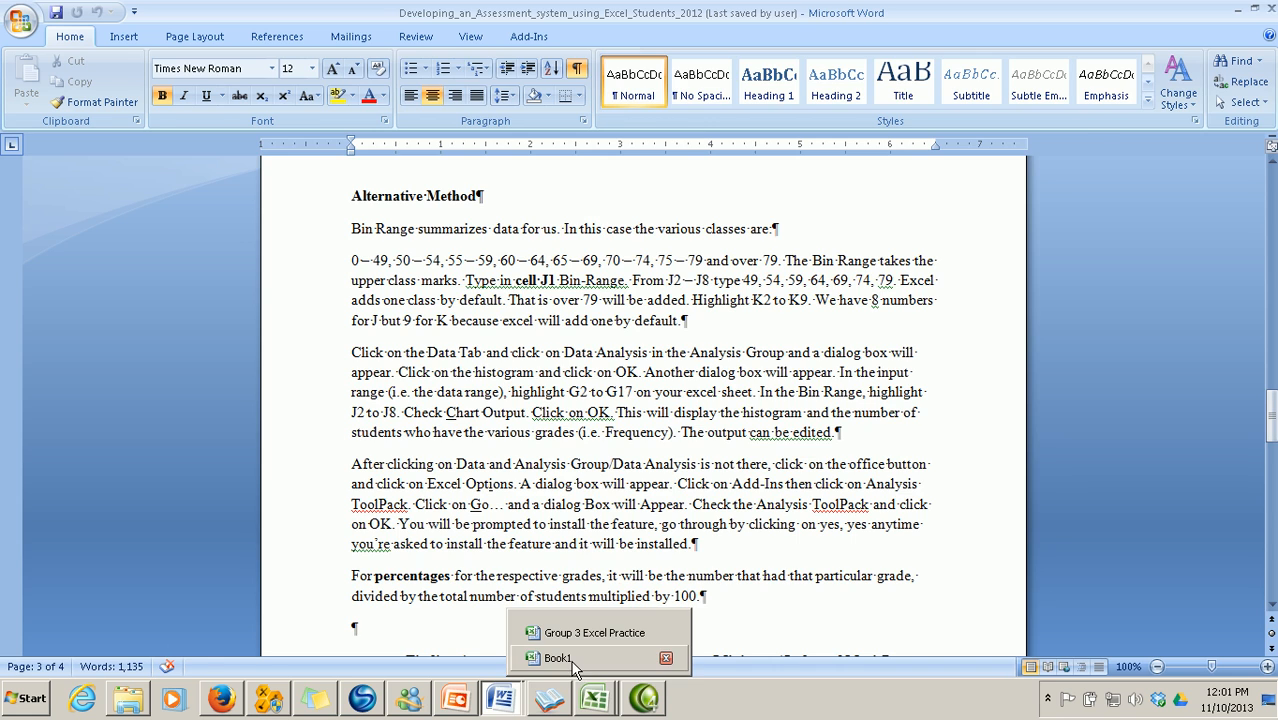
left_click(570, 658)
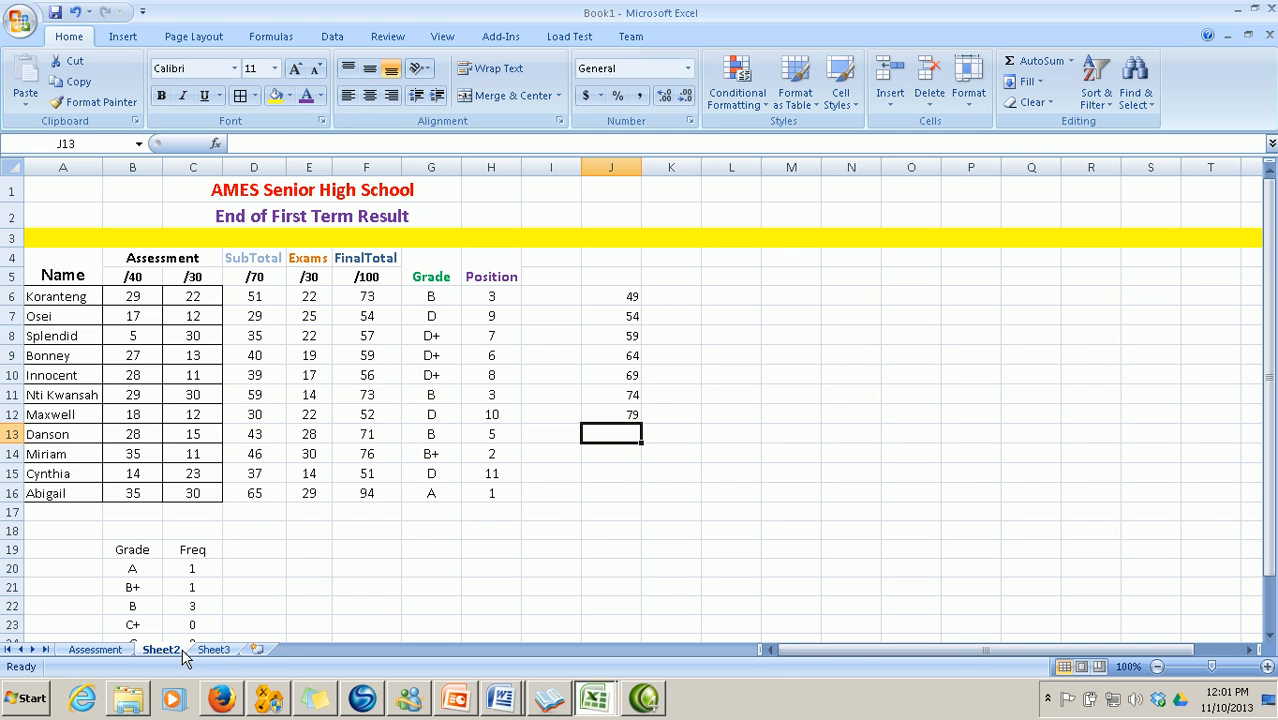
left_click(95, 650)
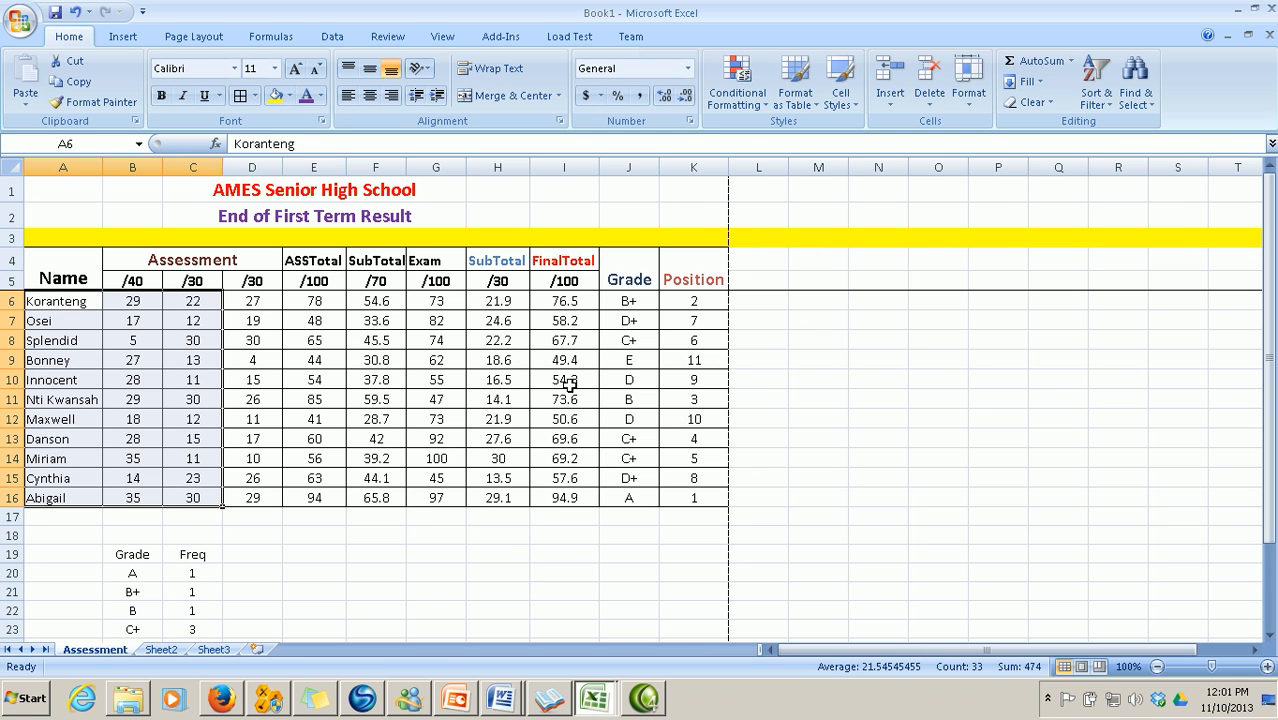
left_click_drag(567, 301, 578, 497)
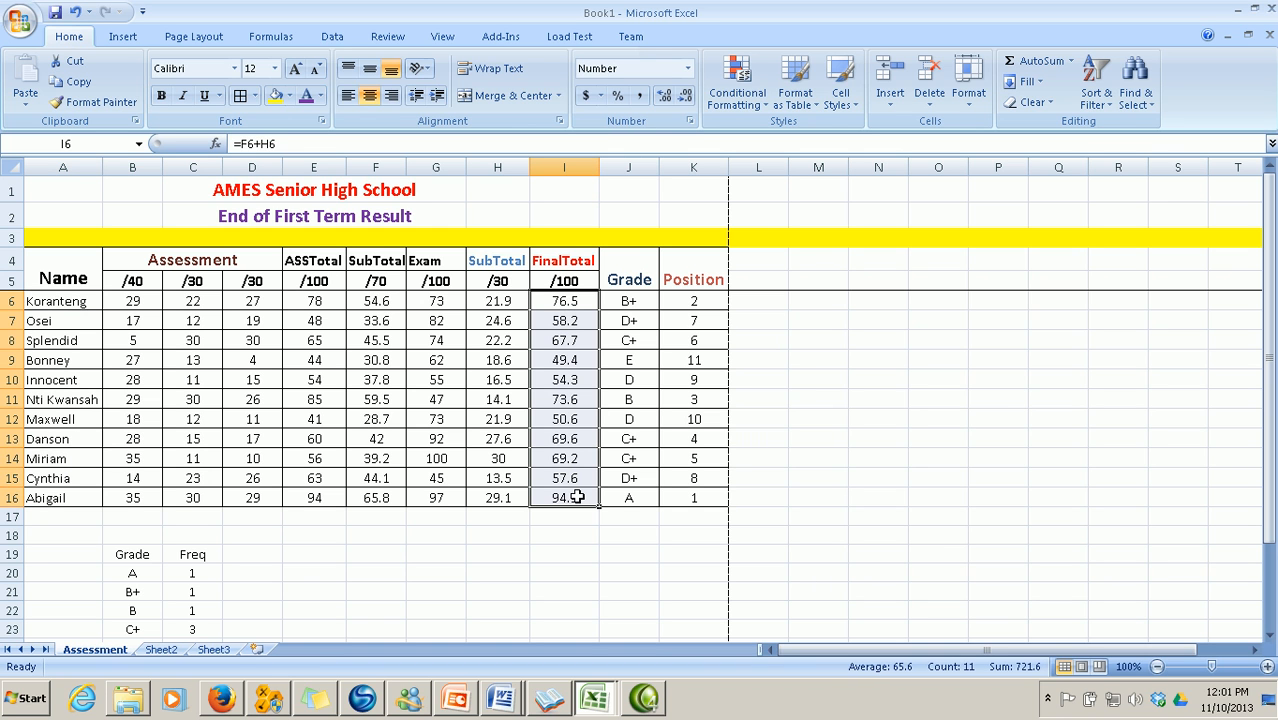
left_click(668, 100)
left_click(686, 99)
left_click(689, 99)
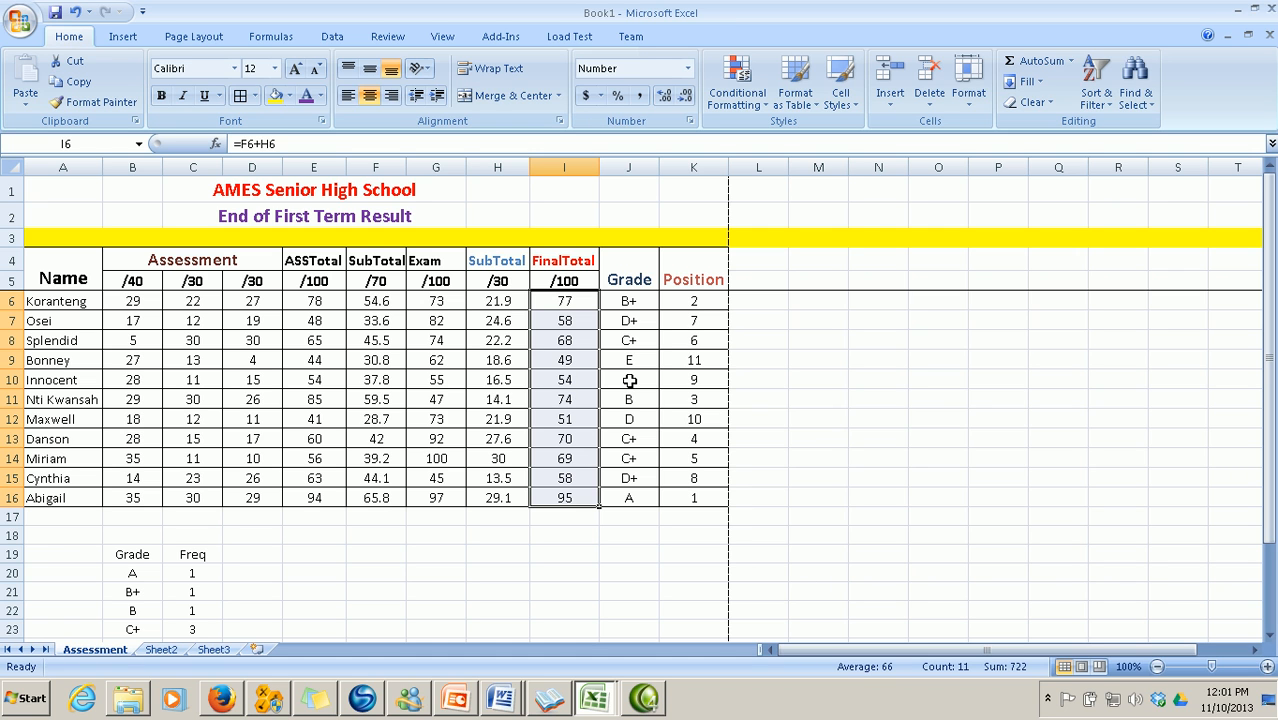
left_click(665, 97)
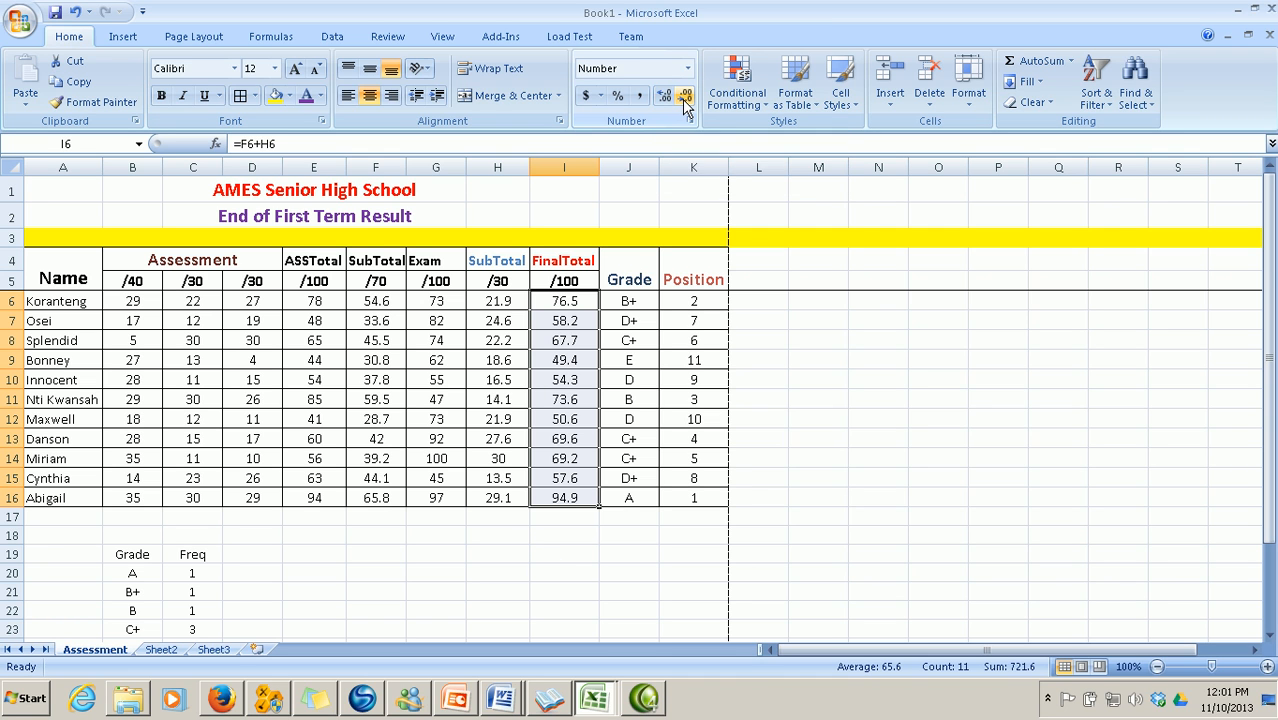
left_click(542, 536)
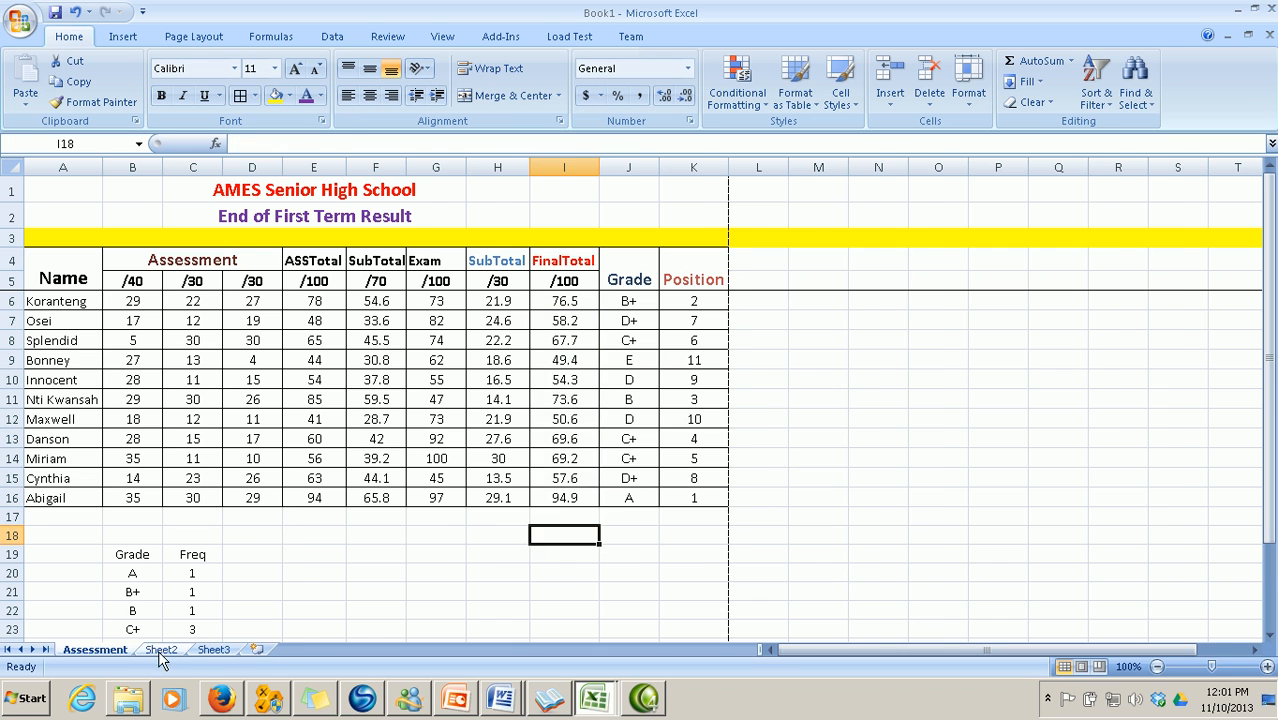
left_click(158, 650)
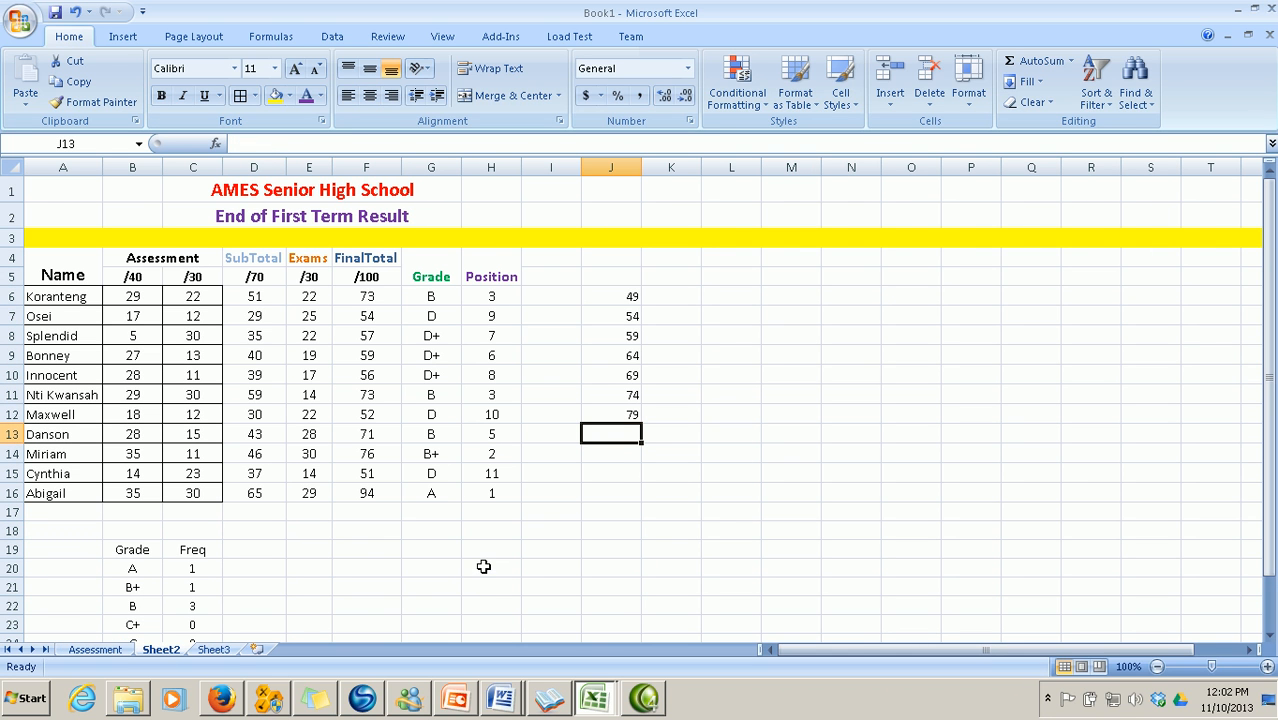
Compare the Word Bin Range instructions against Book1, ending on Excel's Sheet2
left_click(500, 700)
left_click(465, 627)
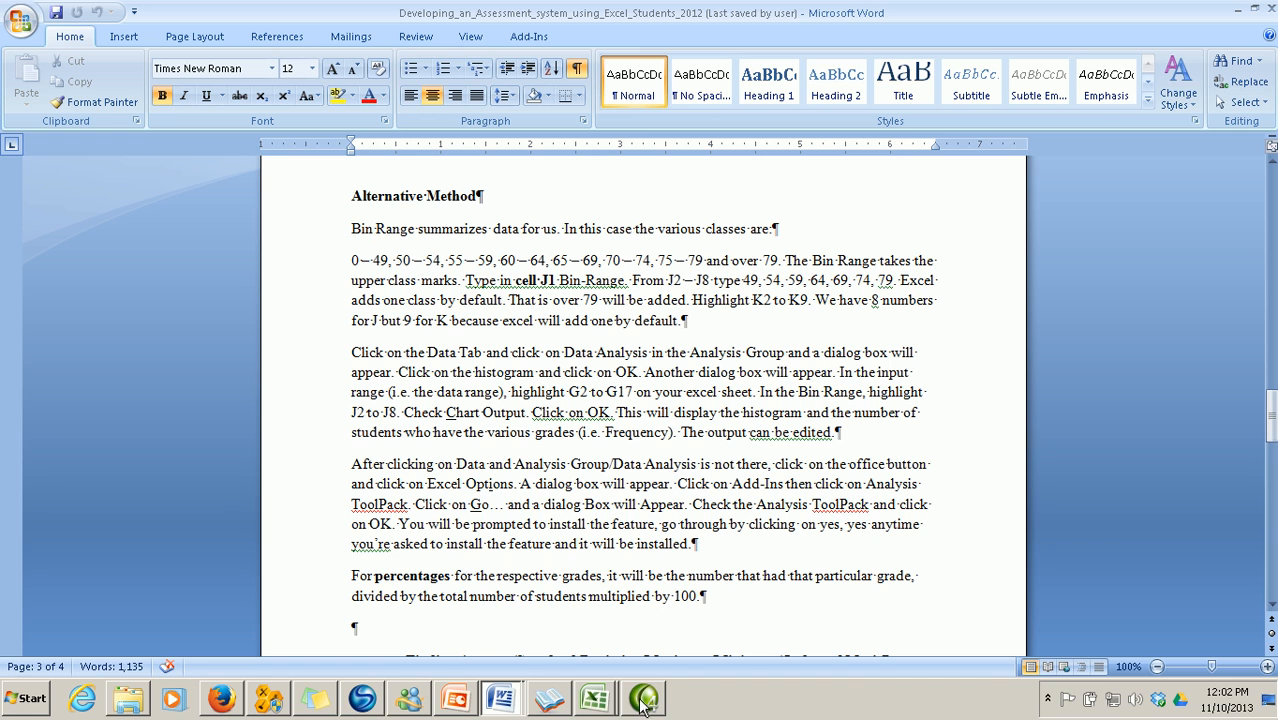
mouse_move(603, 708)
left_click(575, 659)
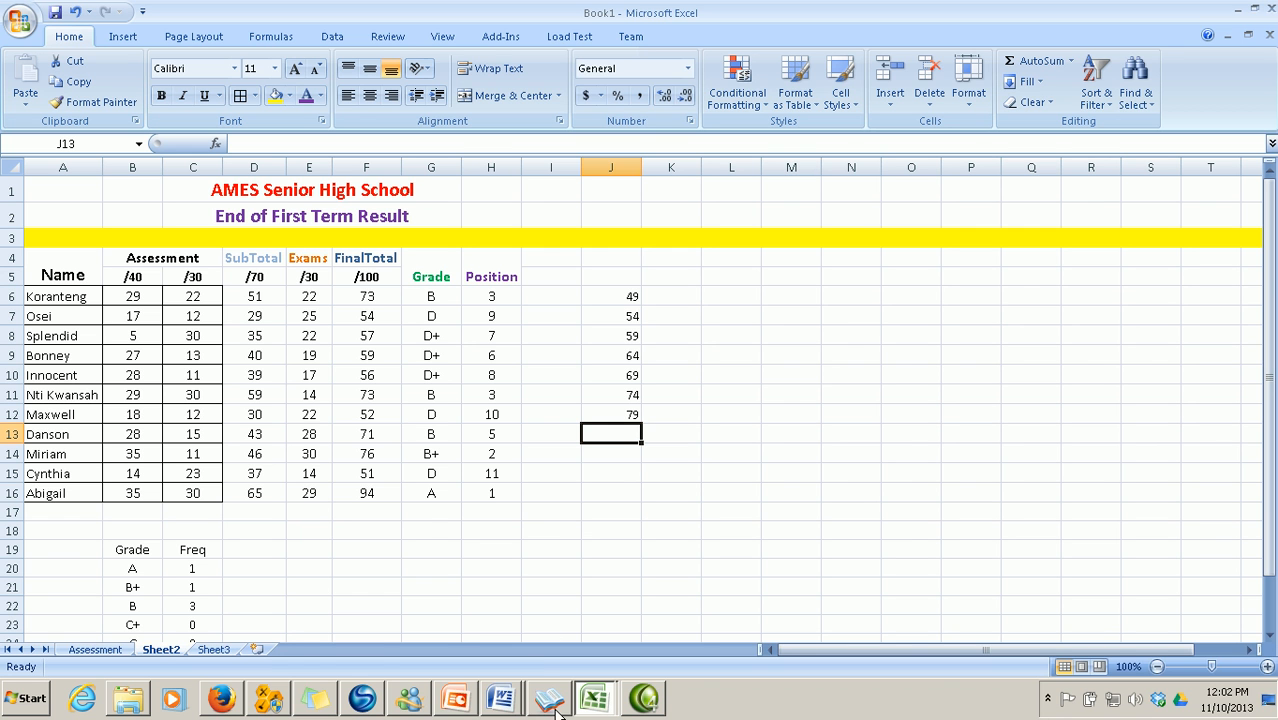
left_click(503, 706)
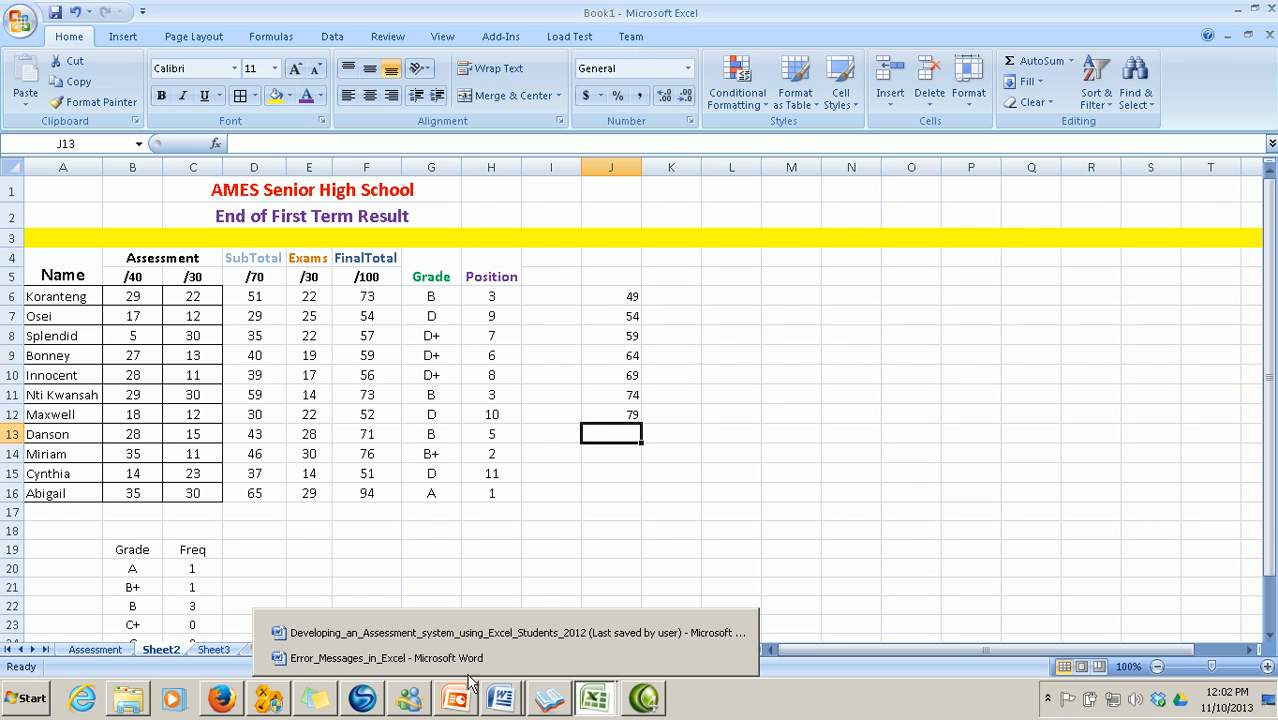
left_click(720, 630)
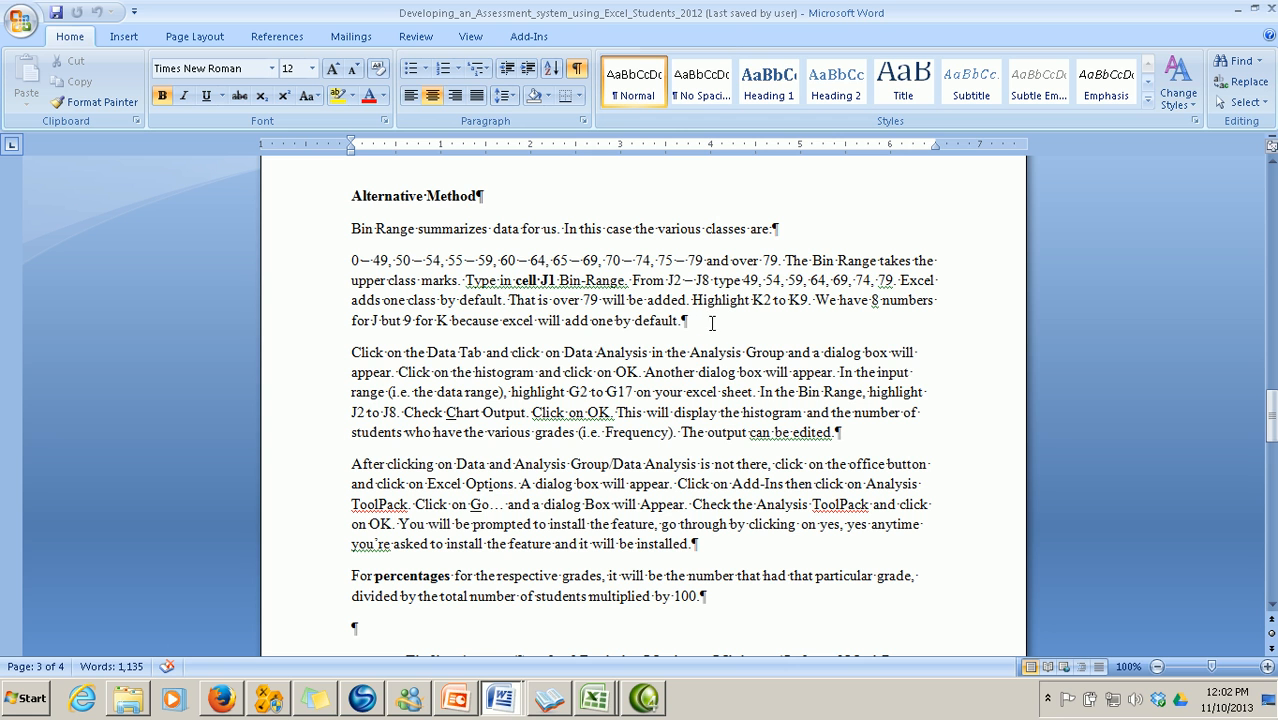
left_click(594, 698)
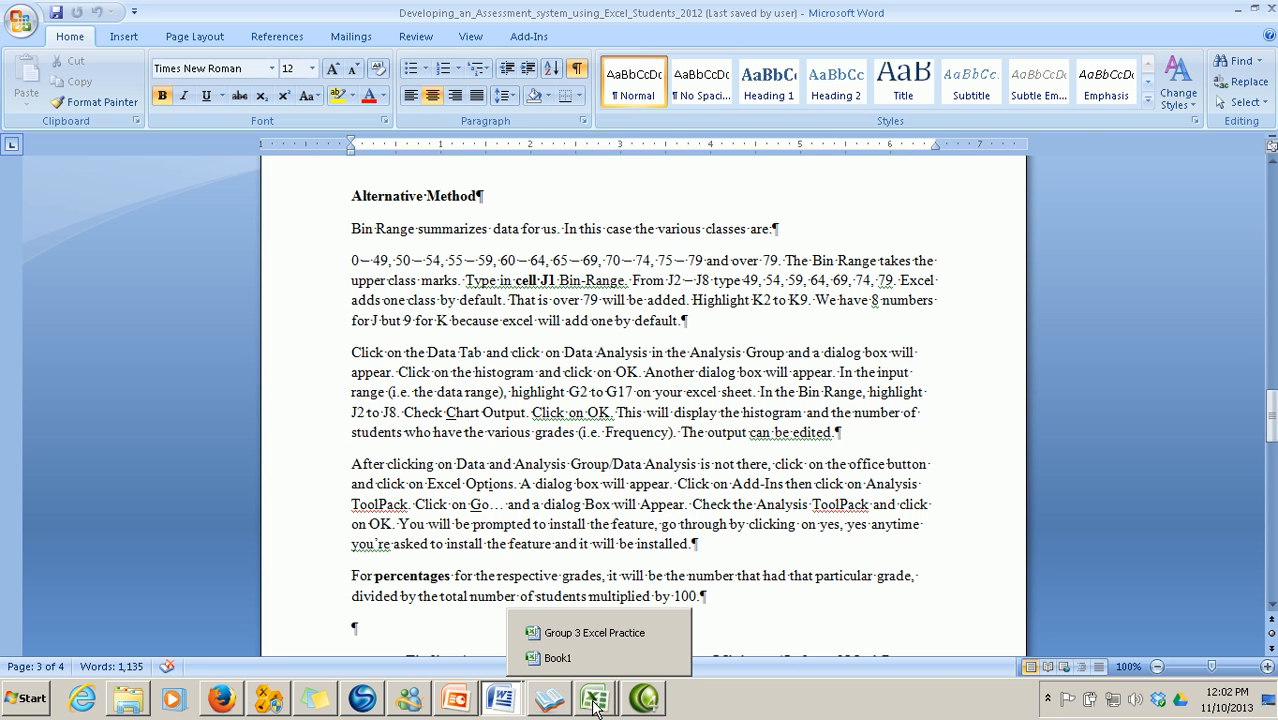
left_click(572, 664)
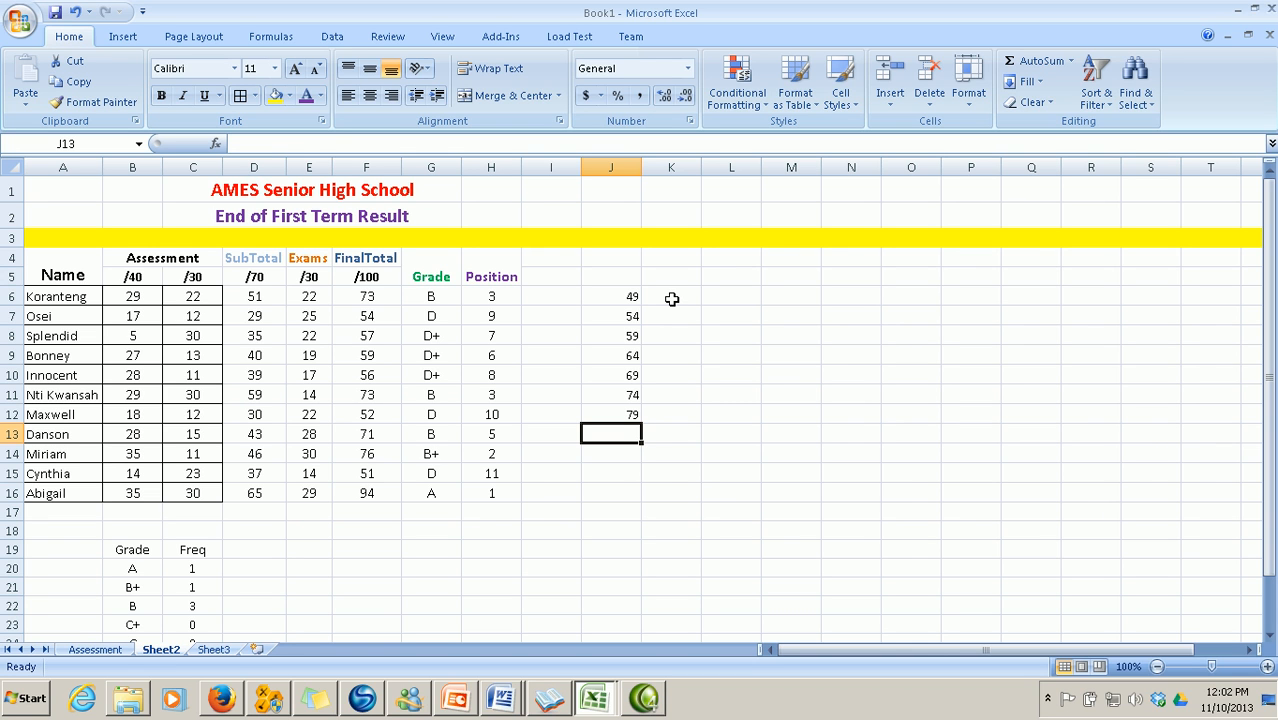
left_click(672, 298)
left_click_drag(672, 298, 683, 430)
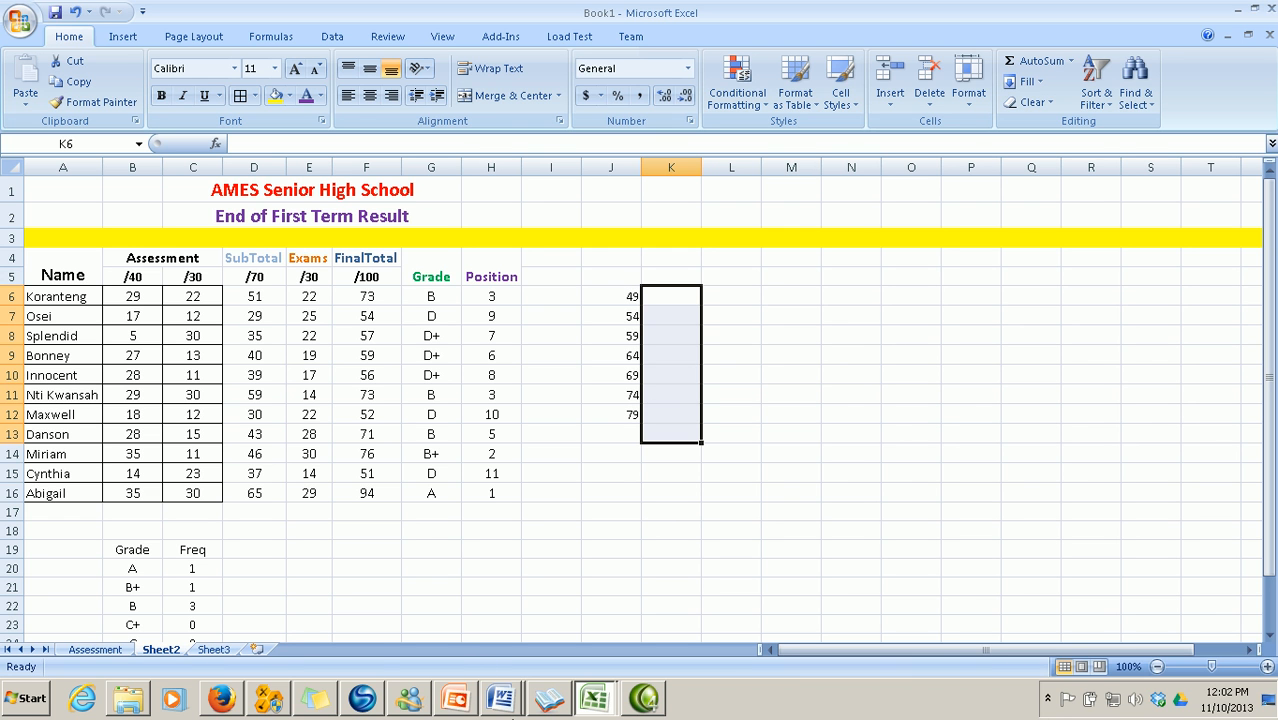
mouse_move(500, 710)
left_click(488, 628)
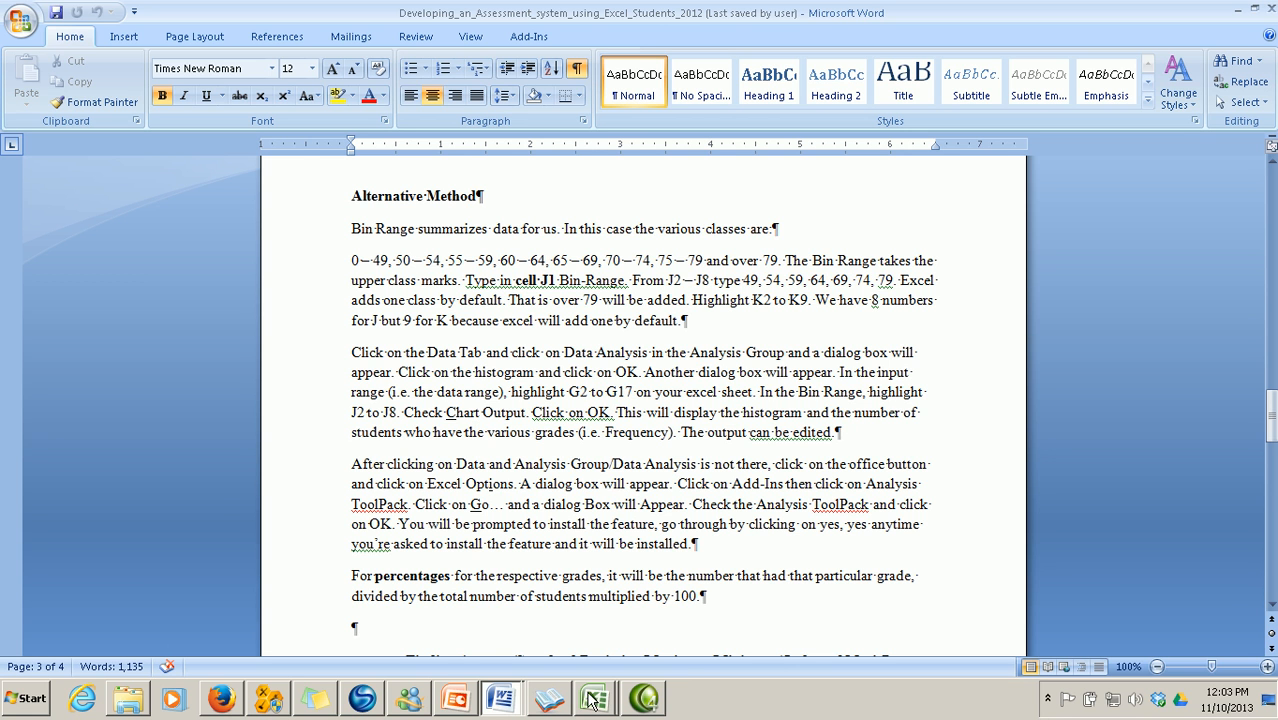
mouse_move(591, 682)
left_click(578, 655)
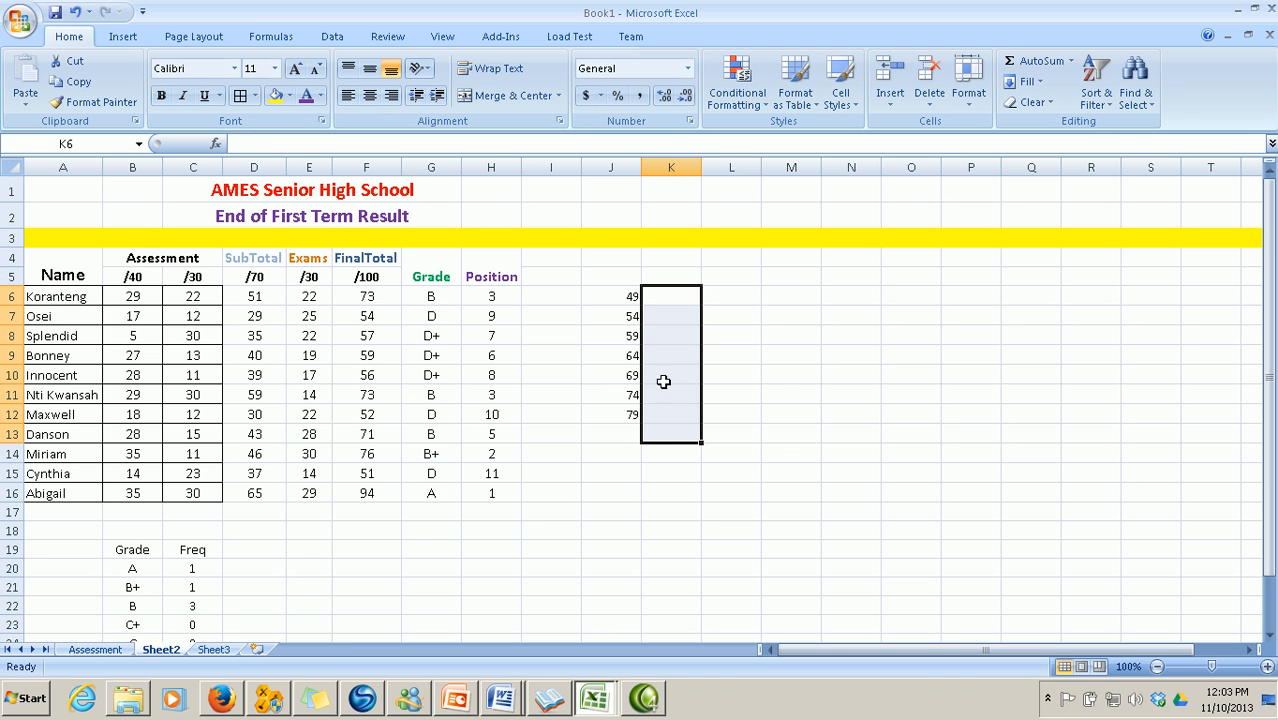
Type the heading 'Bin Range' in J5 and autofit column J to it
left_click(613, 278)
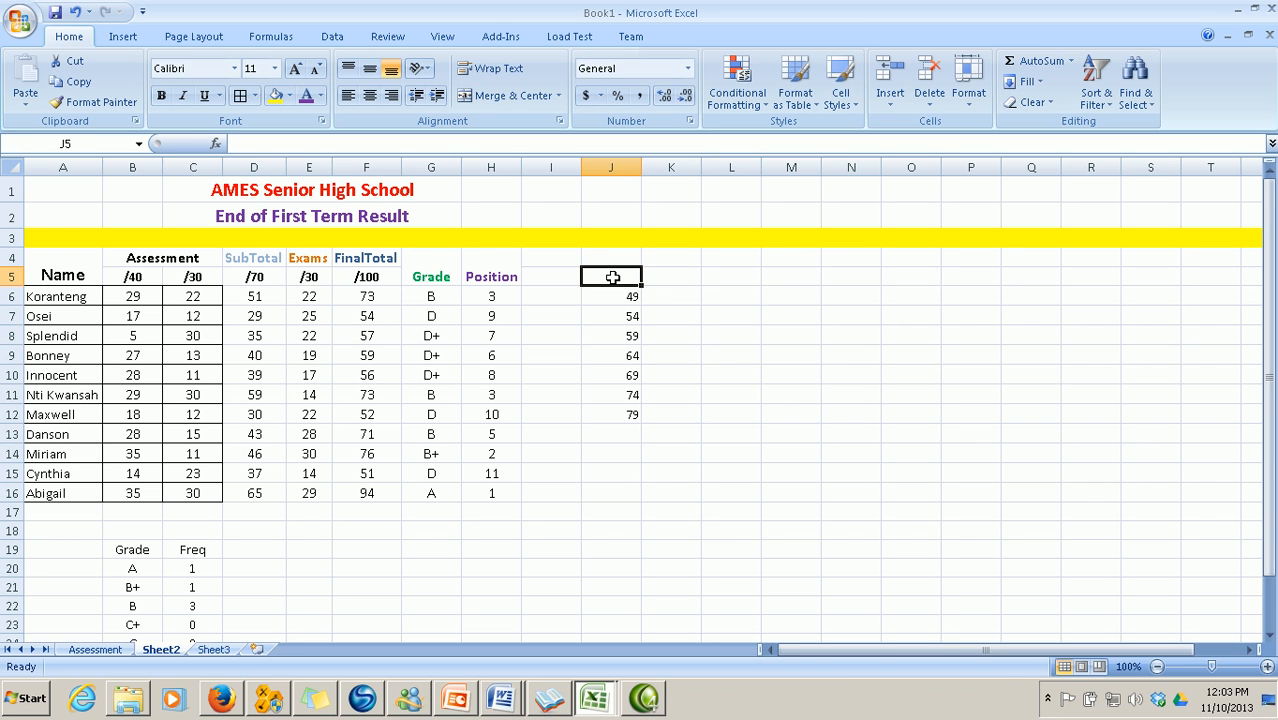
type("Bin Range")
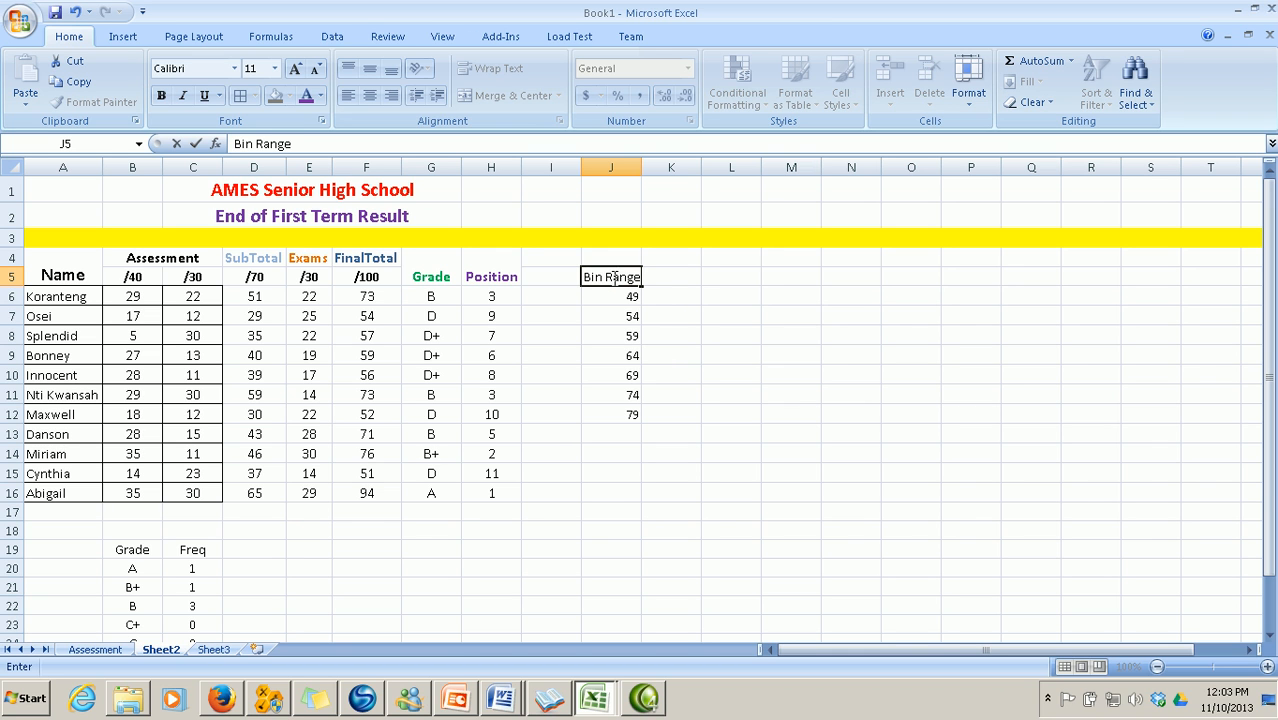
left_click(728, 420)
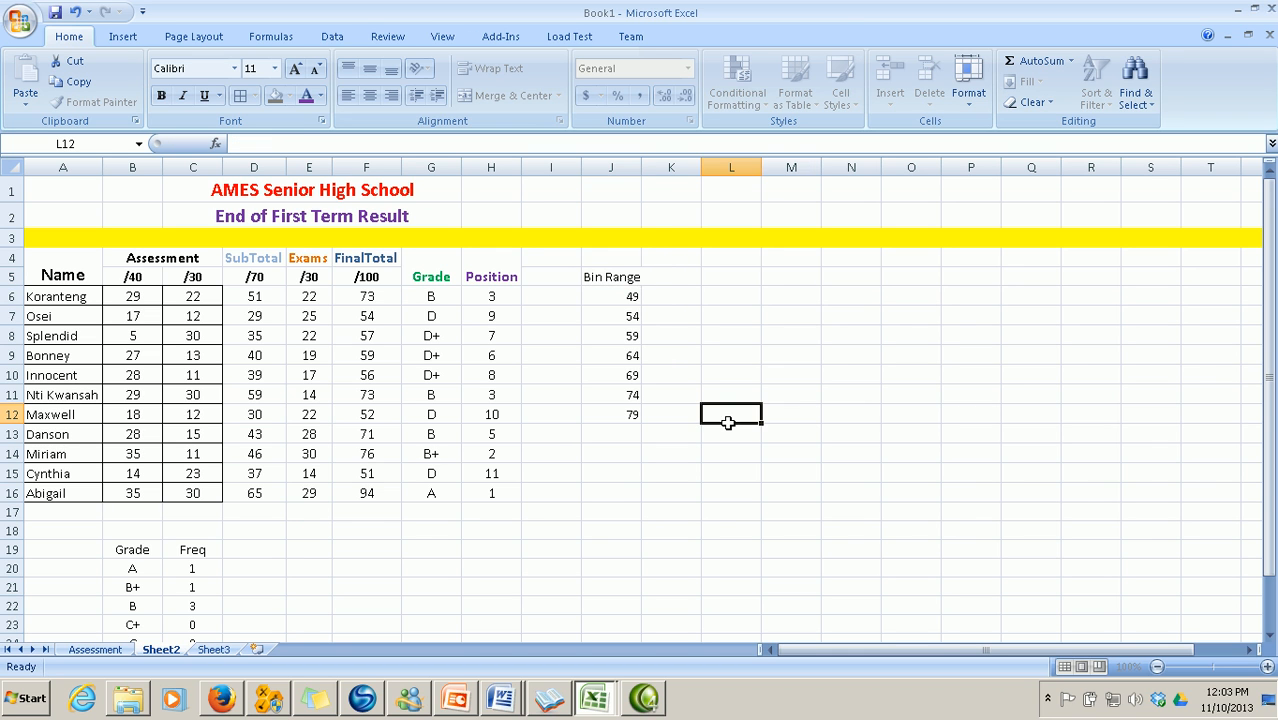
left_click(648, 189)
double_click(641, 167)
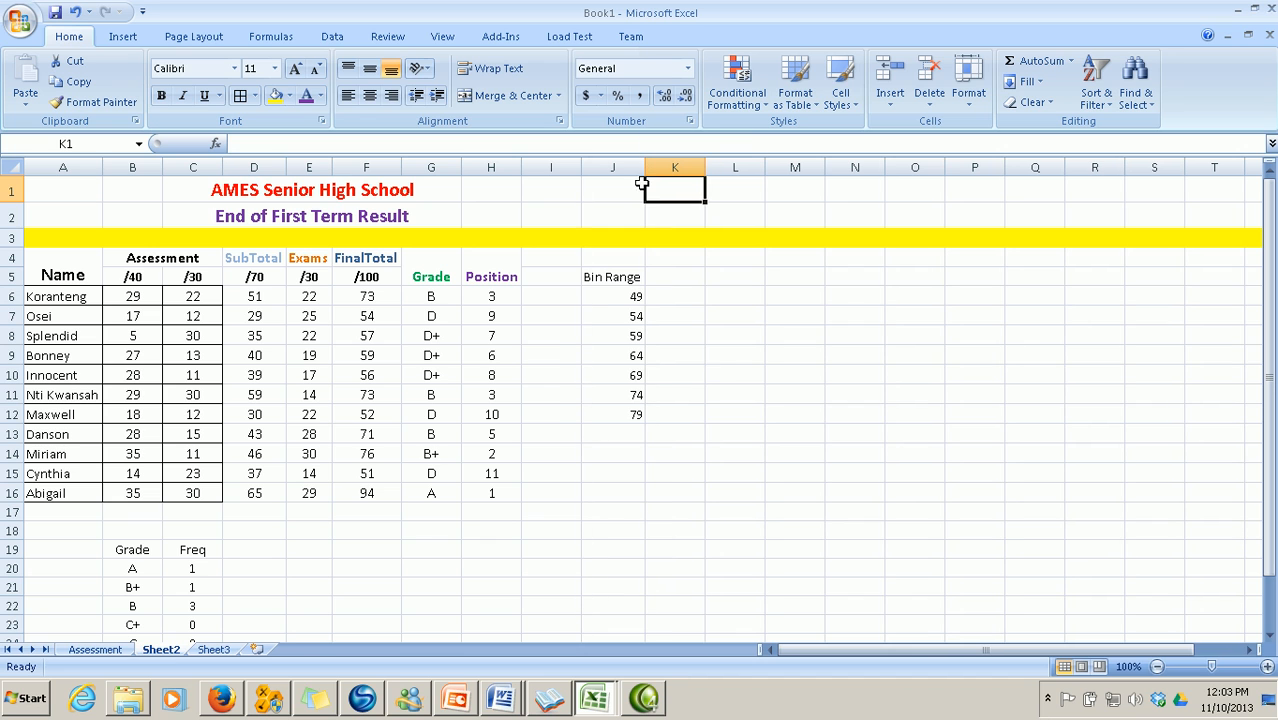
left_click(676, 276)
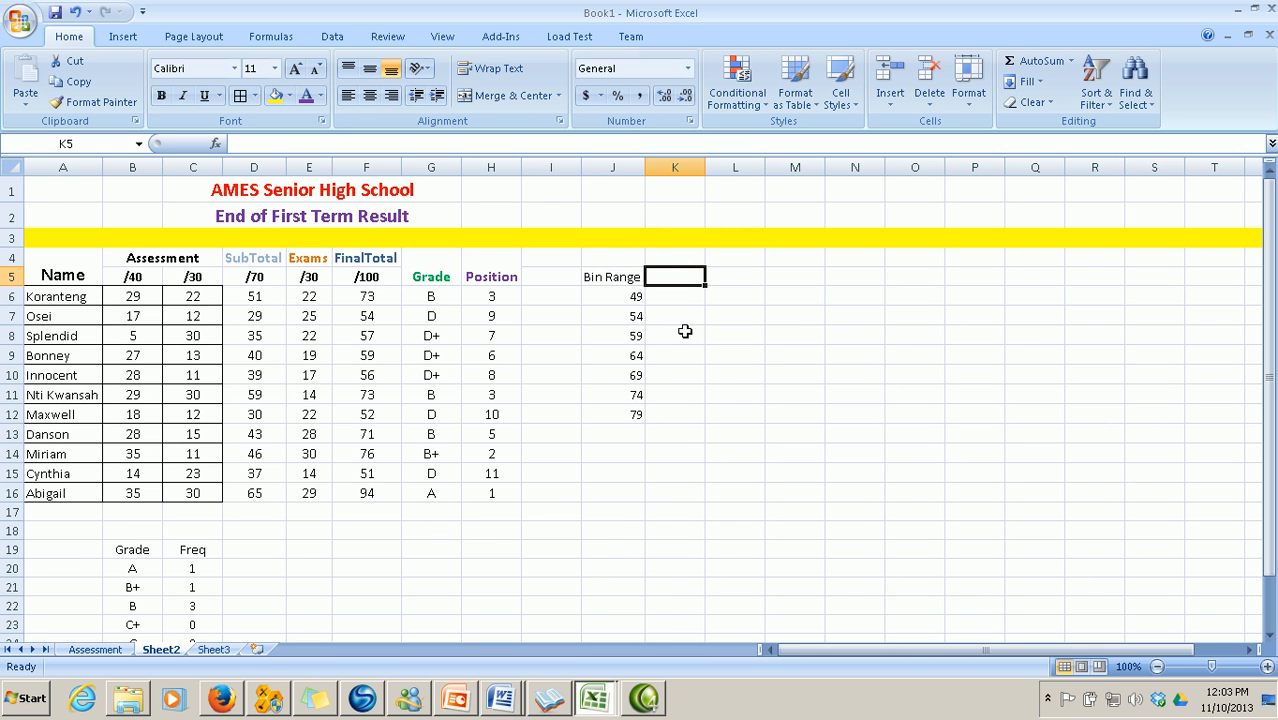
Select K6:K13 as the frequency output range and show the Data ribbon tab
left_click(680, 296)
left_click_drag(680, 296, 680, 428)
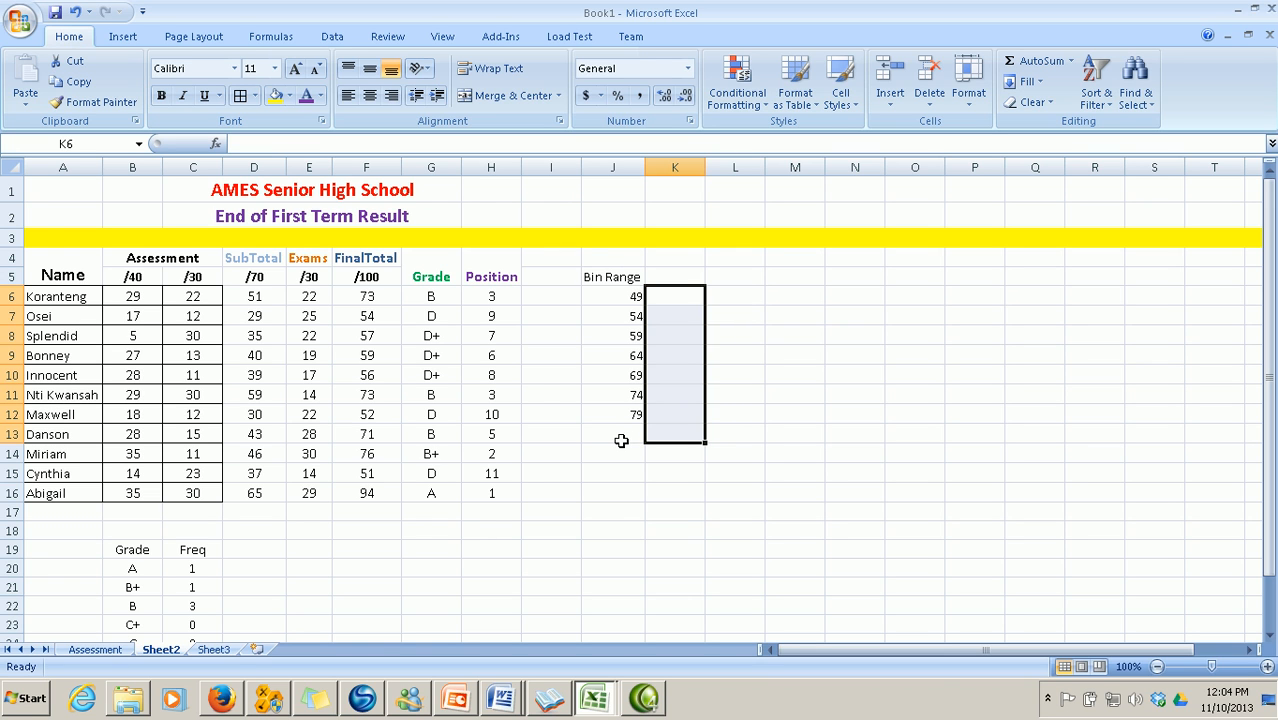
left_click(333, 38)
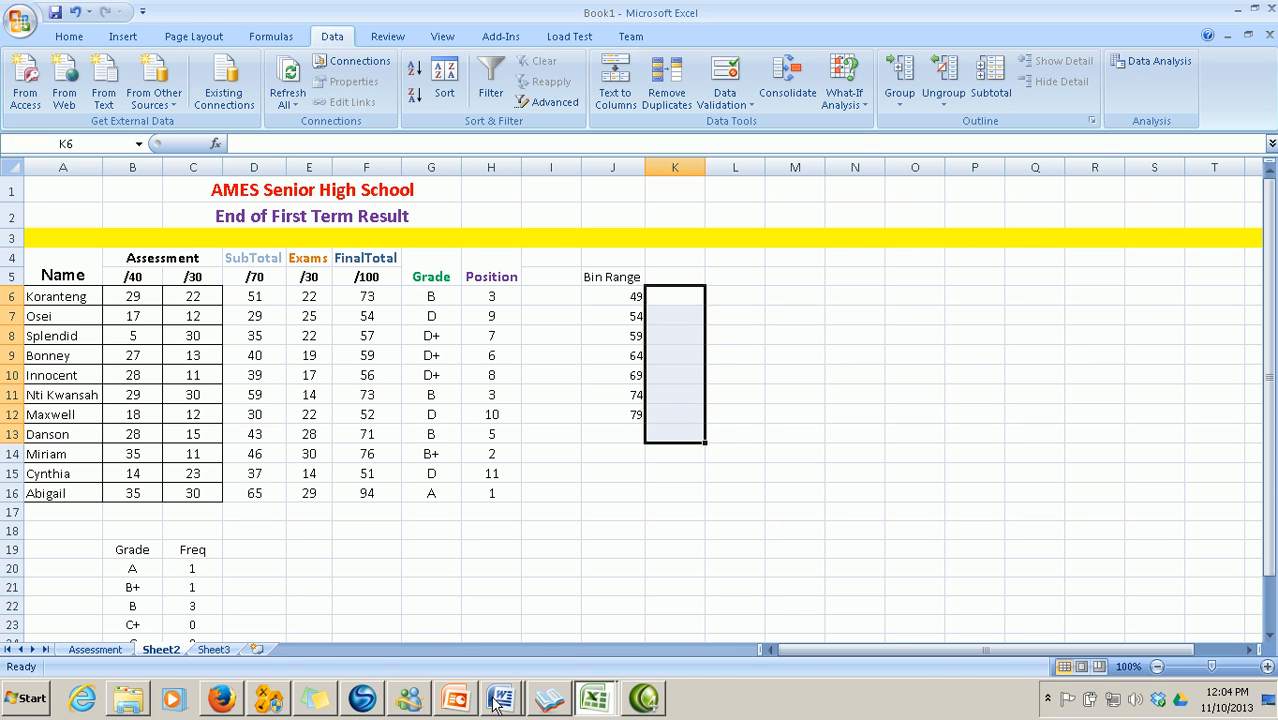
mouse_move(500, 702)
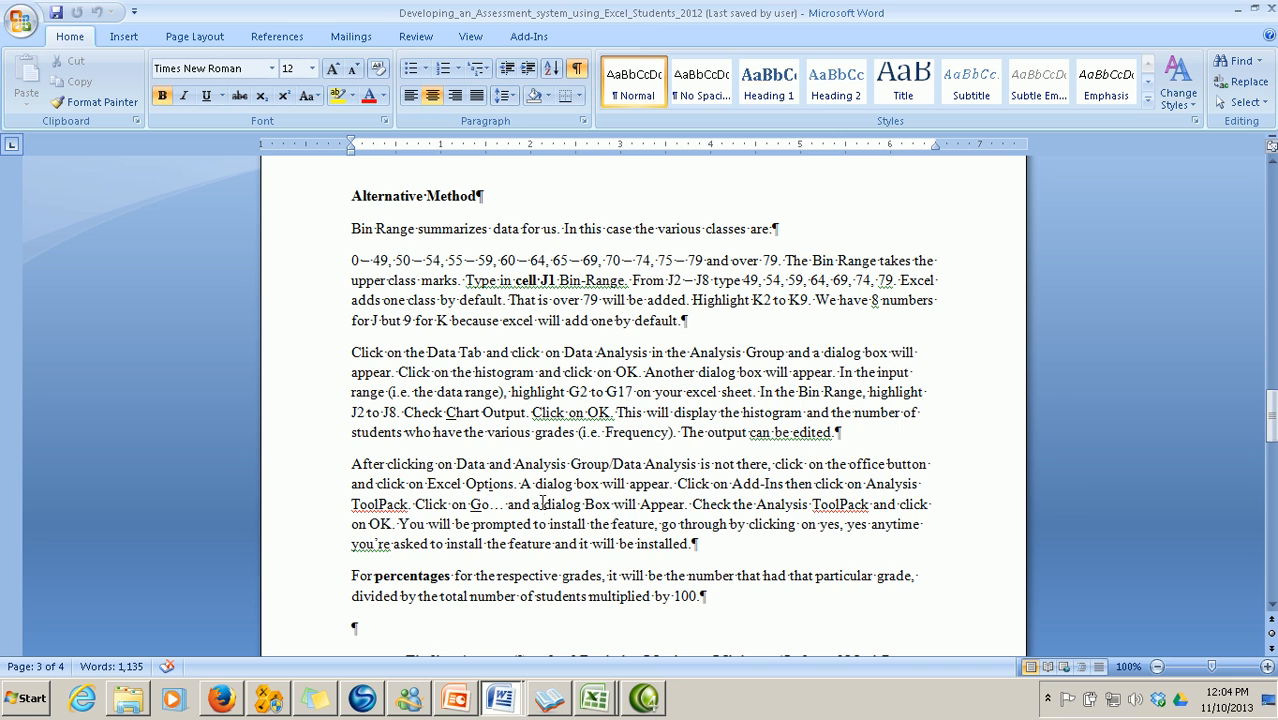
Scroll the Word guide down to the Data Analysis histogram and Analysis ToolPak notes
scroll(550, 497, "down", 2)
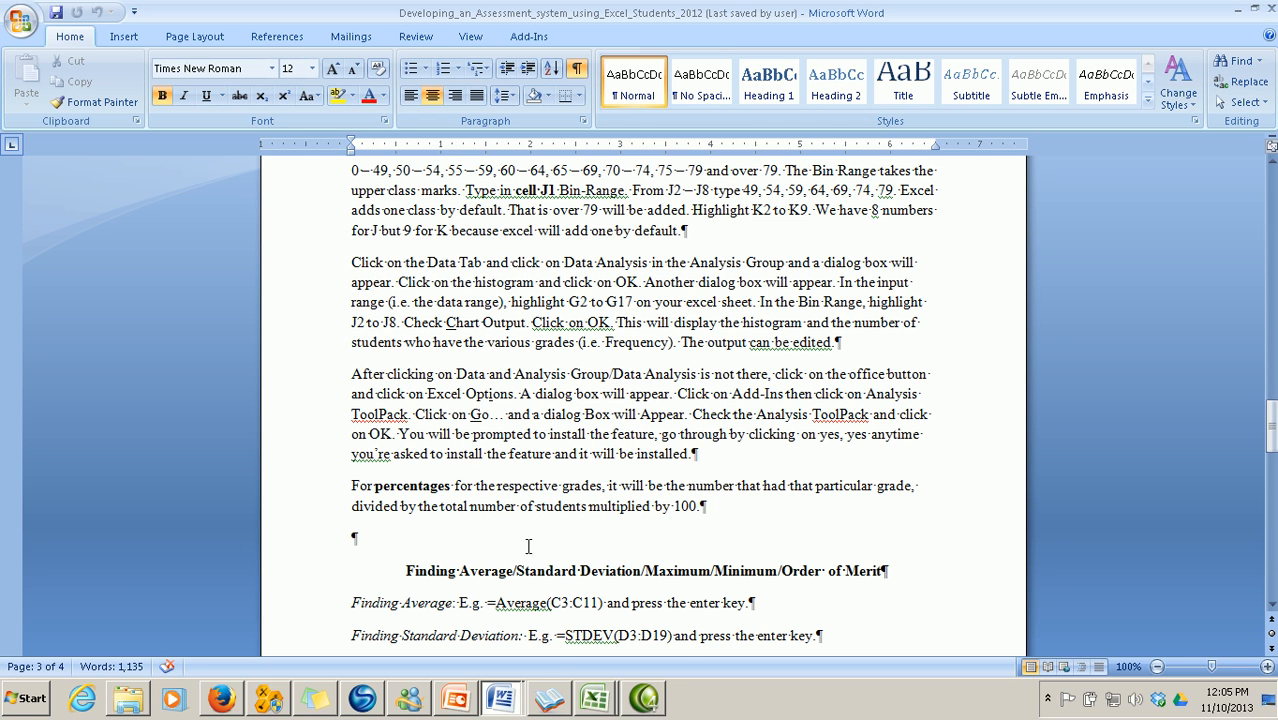
In Book1, go to Excel Options' Add-Ins page, pick Analysis ToolPak and click Go
mouse_move(593, 697)
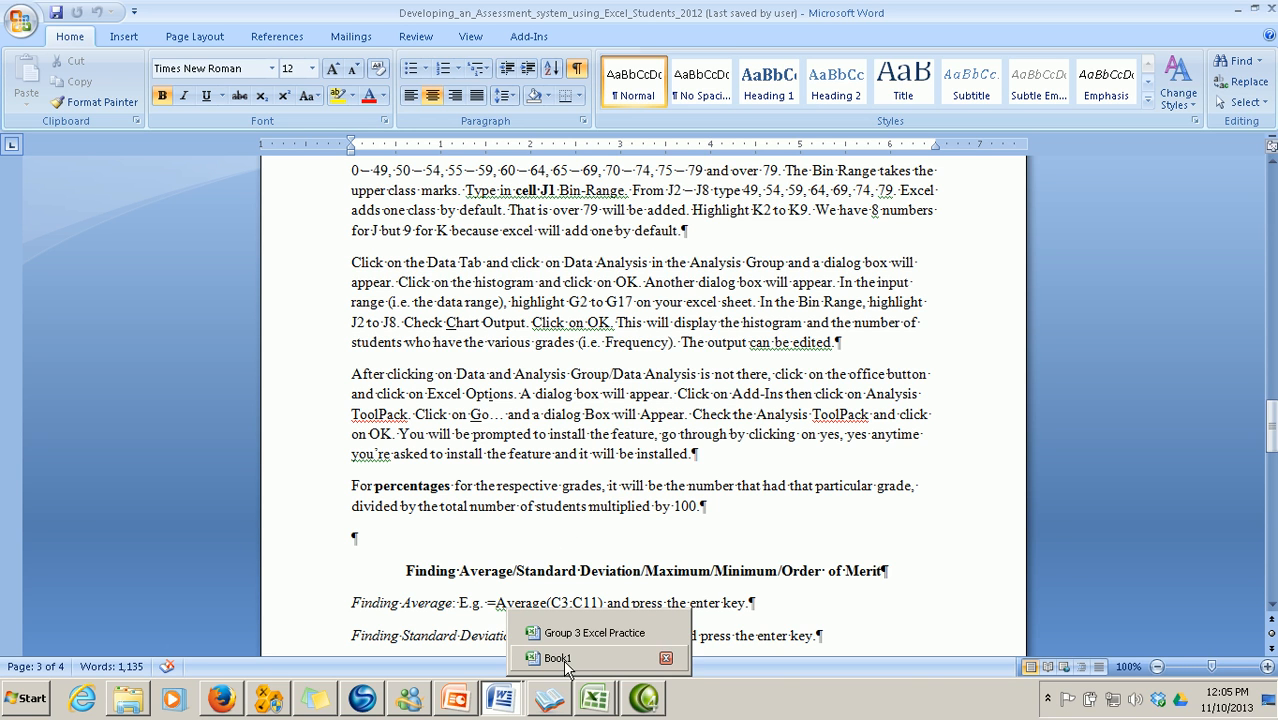
left_click(560, 660)
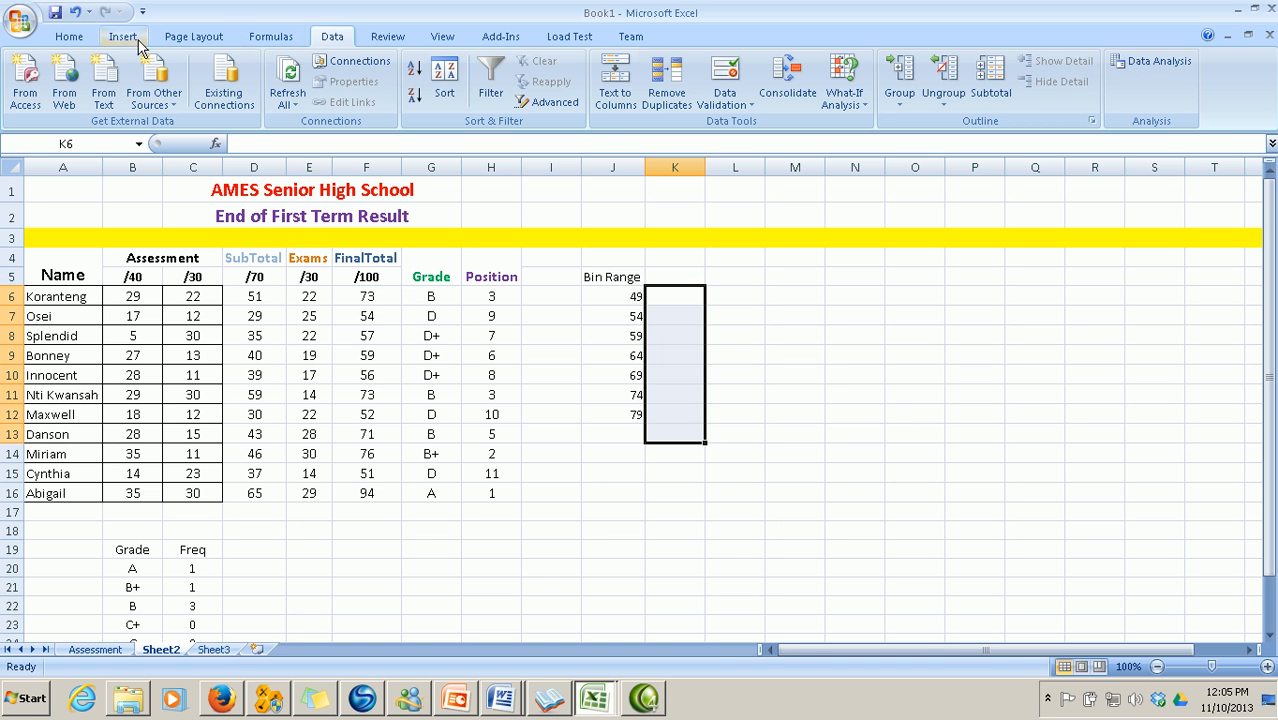
left_click(21, 21)
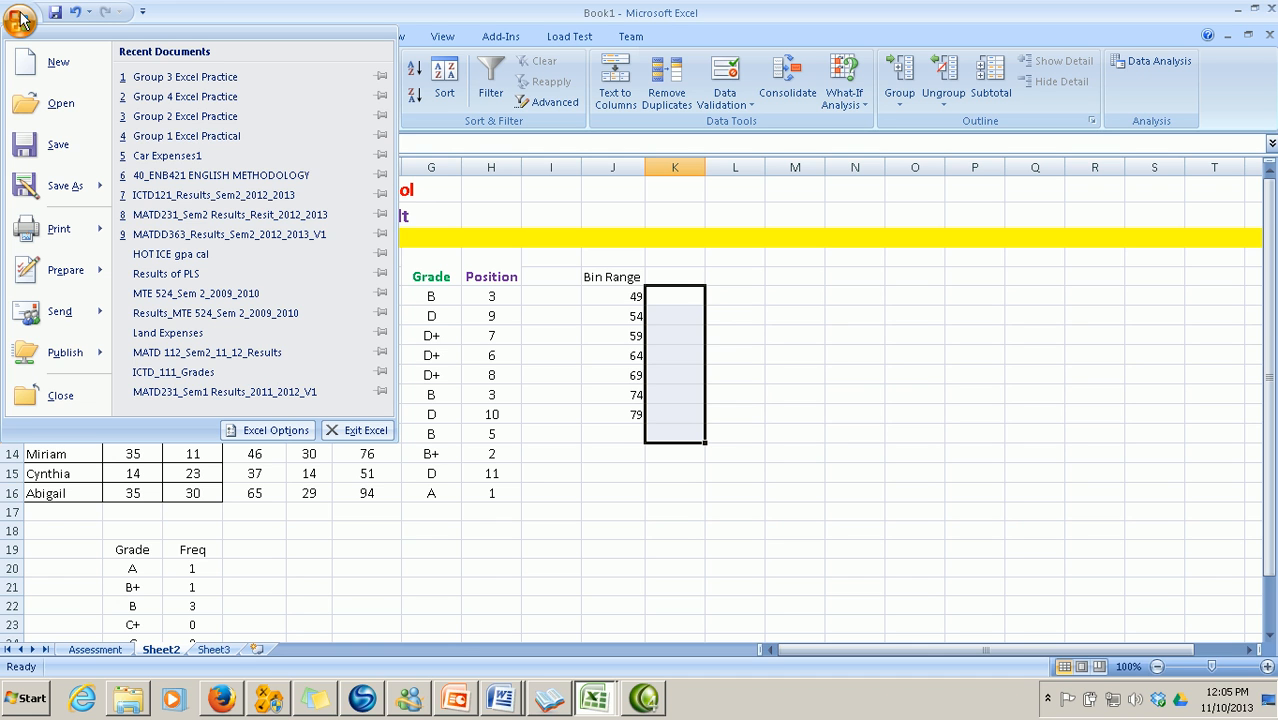
left_click(252, 430)
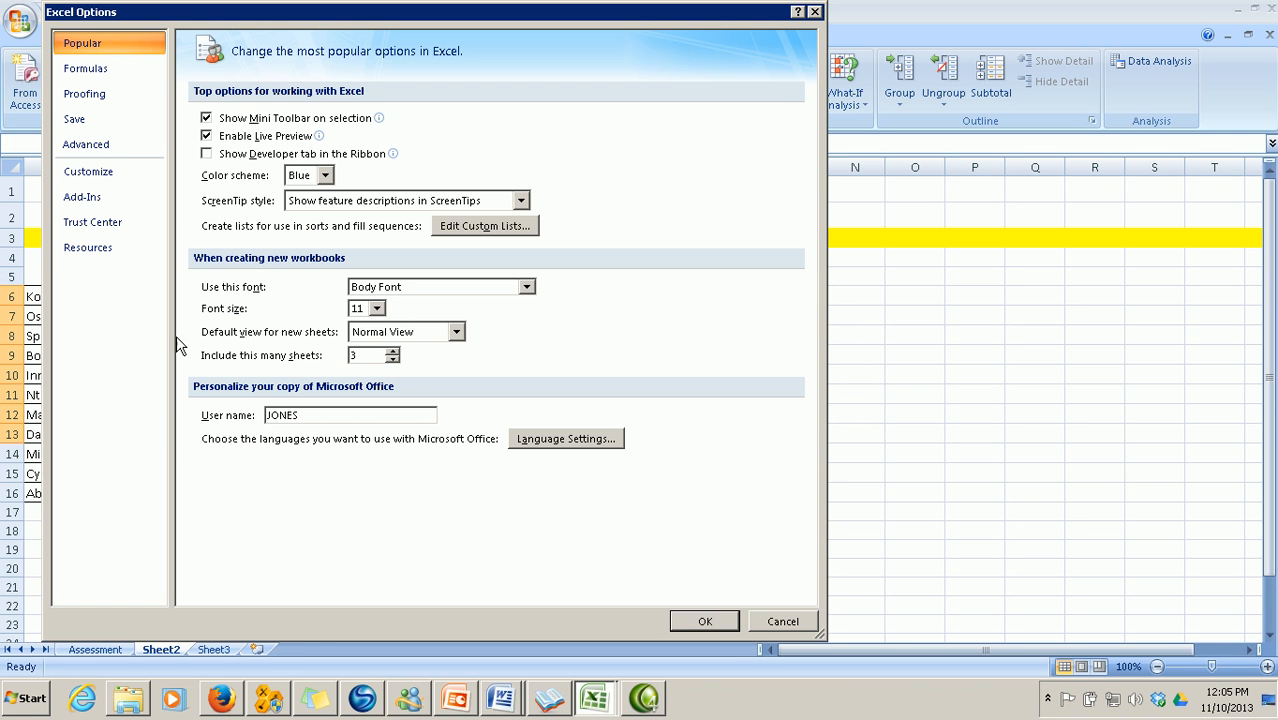
left_click(104, 198)
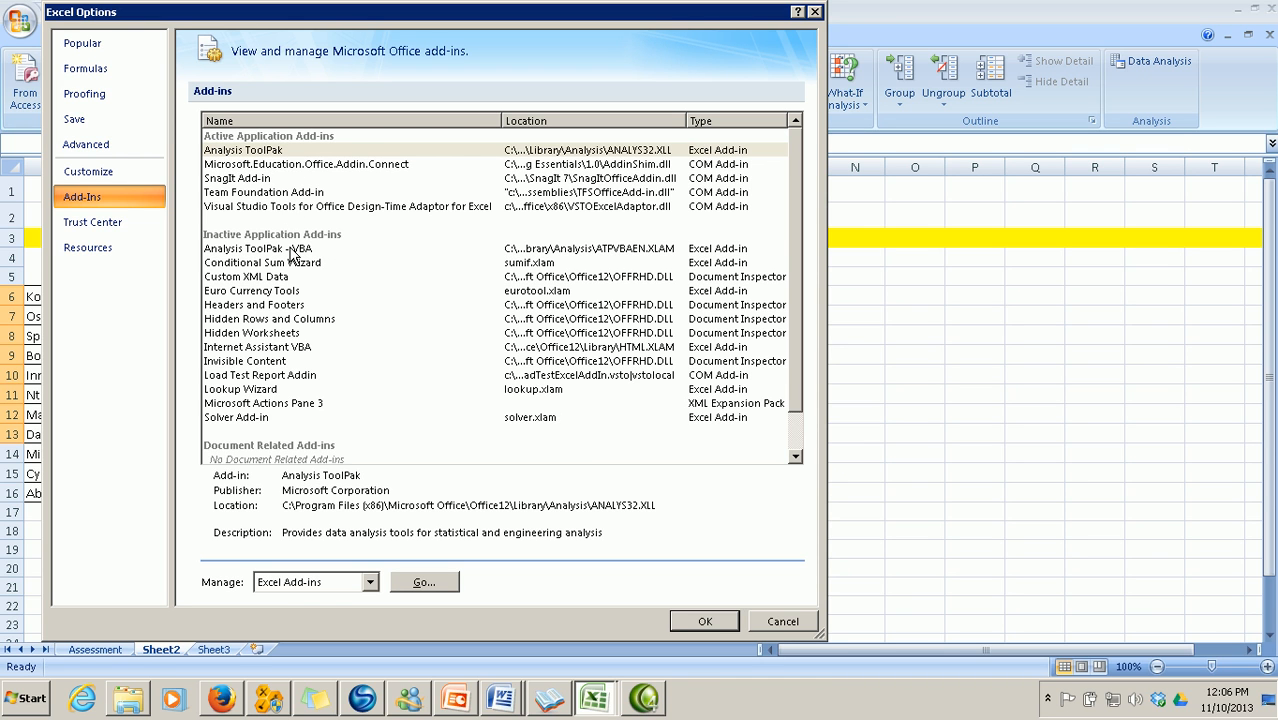
left_click(269, 152)
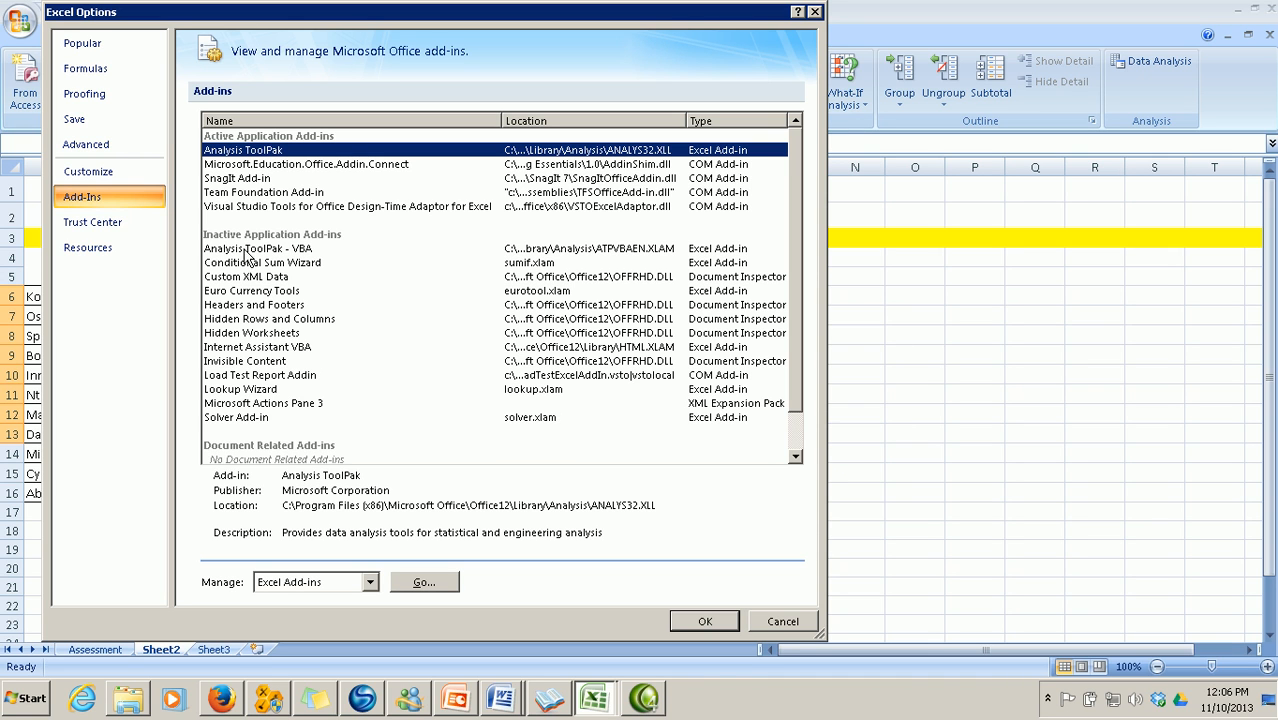
left_click(433, 590)
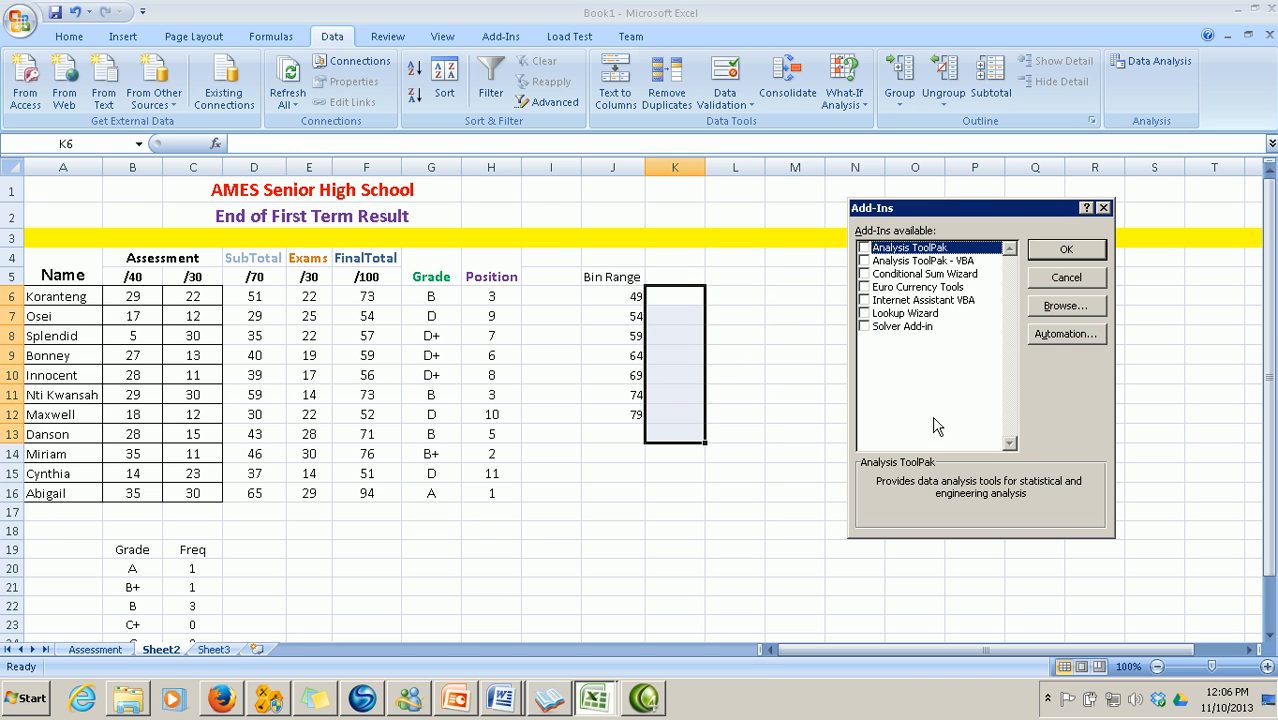
Tick Analysis ToolPak in the Add-Ins dialog and confirm with OK
left_click(865, 248)
left_click(1062, 251)
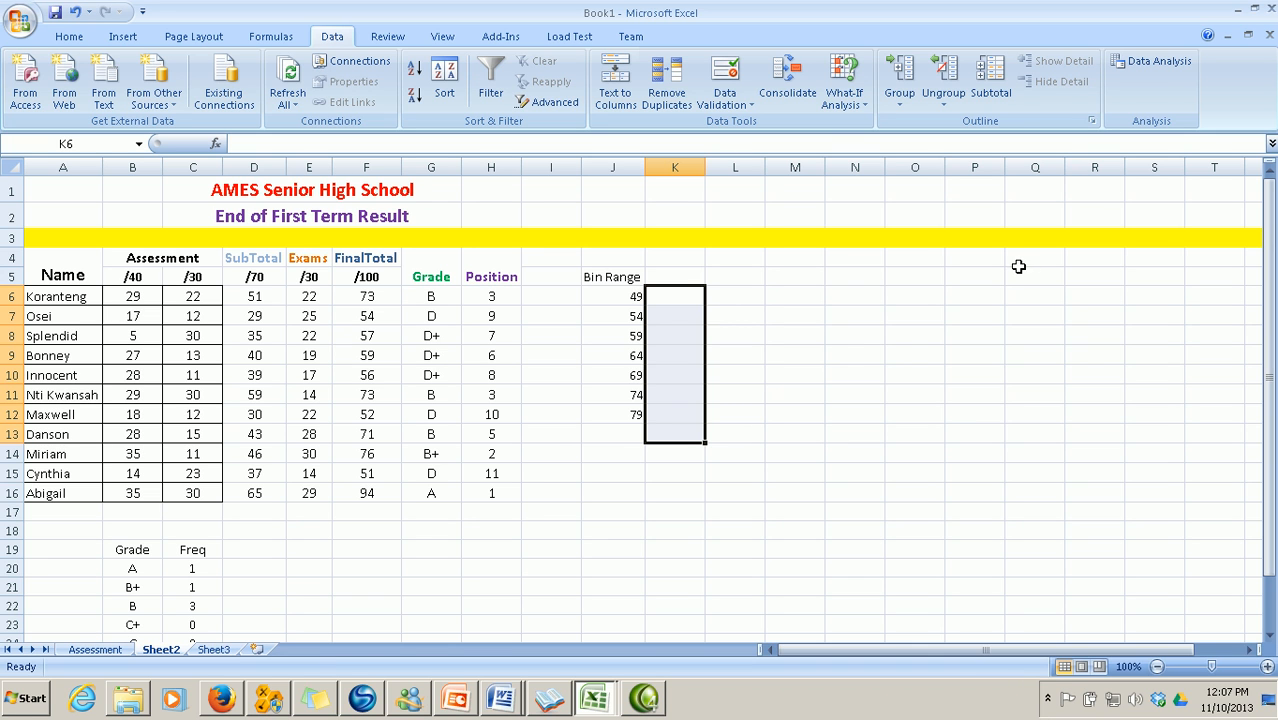
Open Data Analysis and choose the Histogram tool from the Analysis Tools list
left_click(1145, 60)
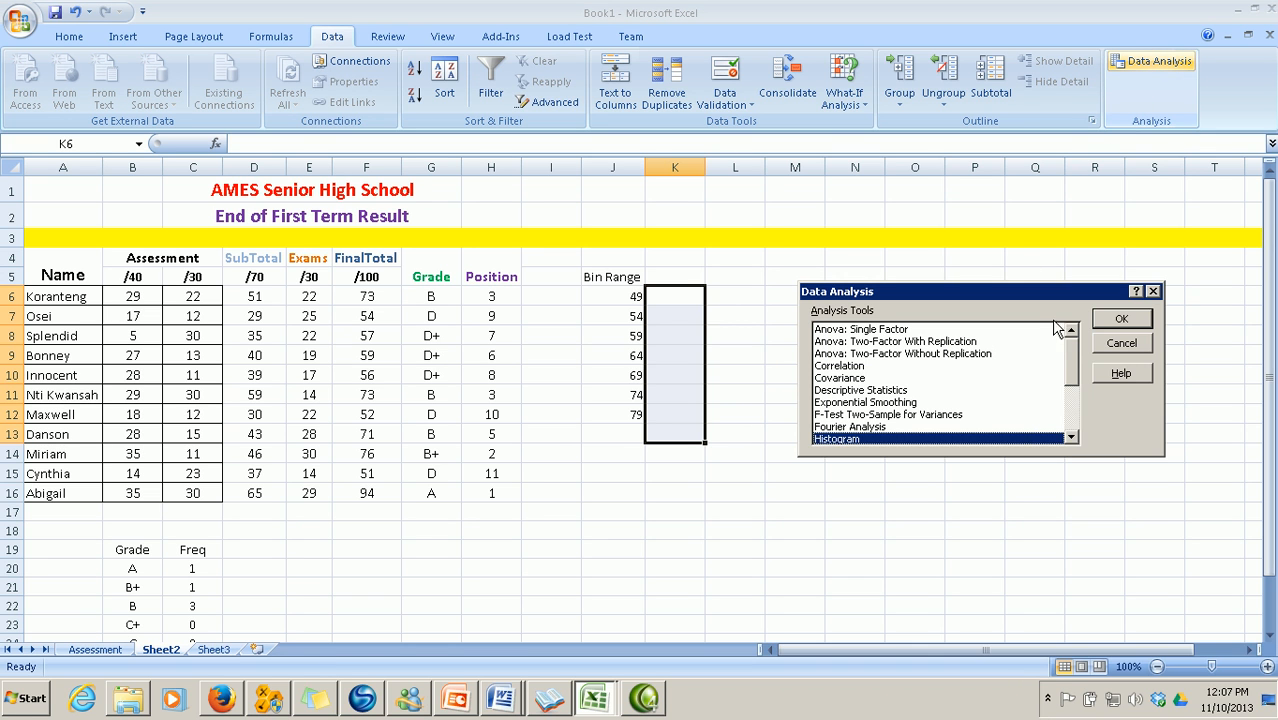
left_click_drag(1039, 293, 1035, 176)
left_click_drag(1067, 236, 1066, 278)
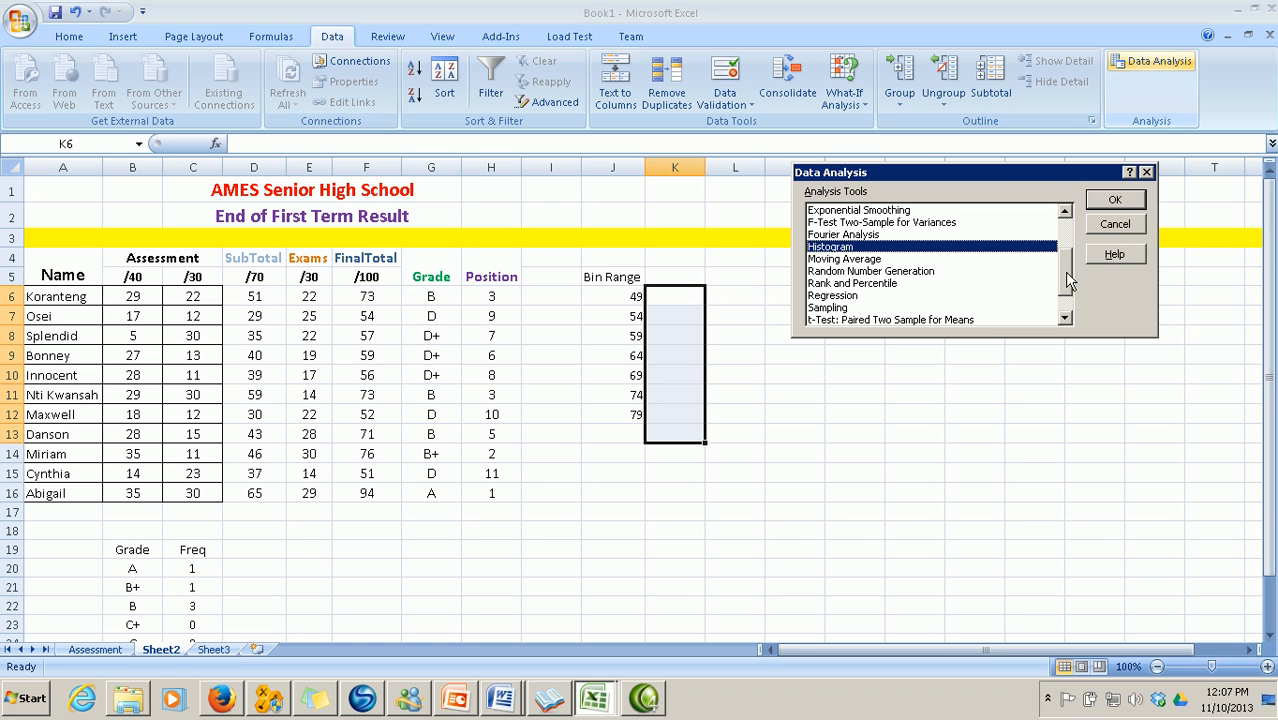
left_click(830, 258)
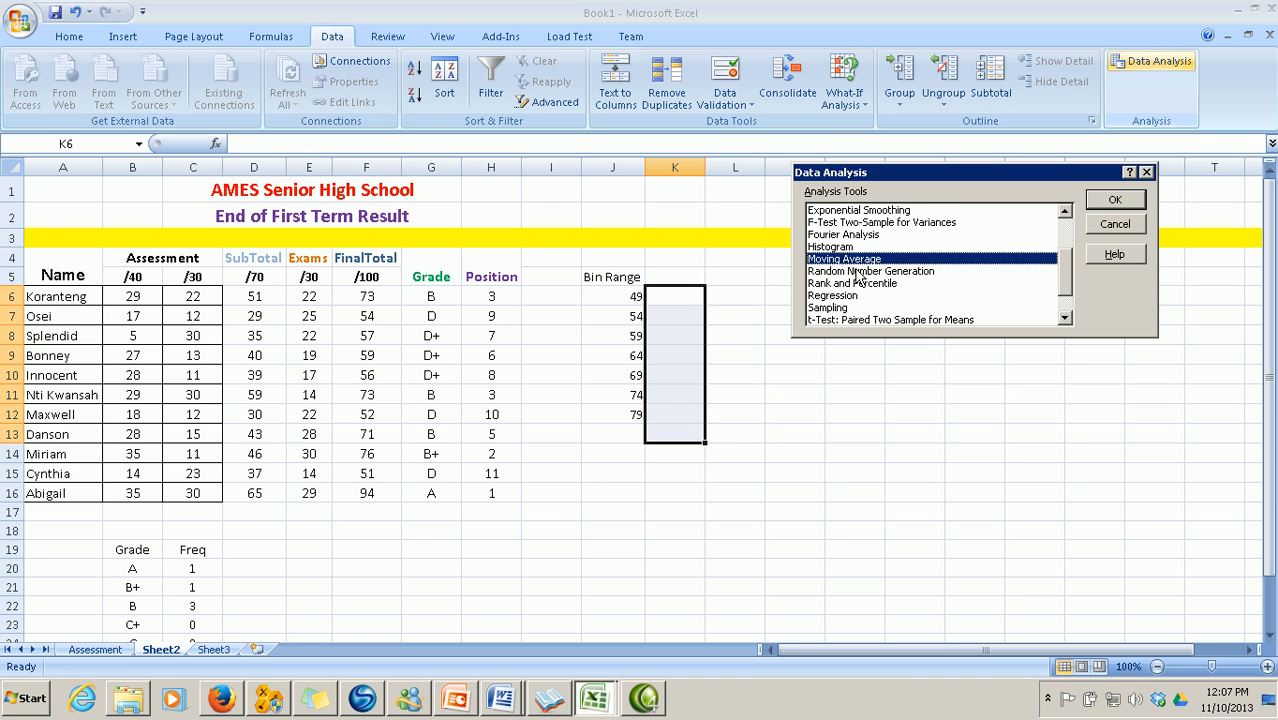
left_click(838, 247)
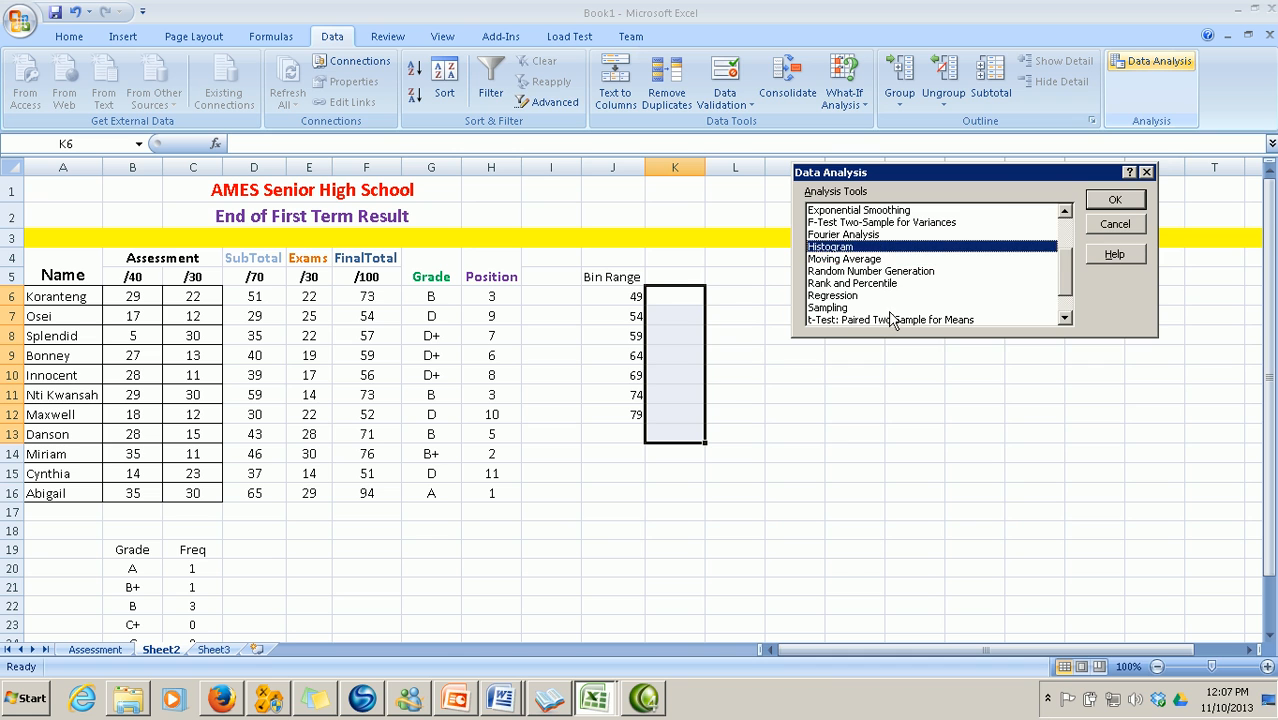
left_click(1114, 201)
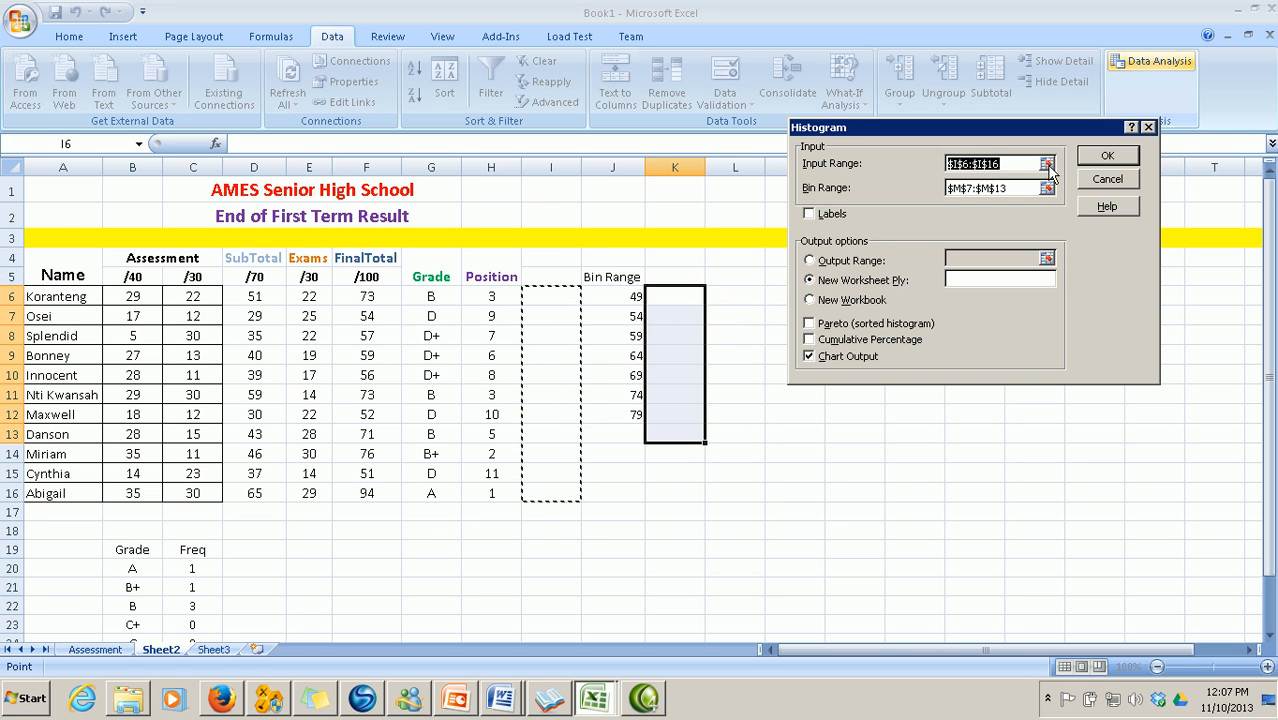
Run a histogram of F6:F16 with bins J6:J12, output to a new worksheet with a chart
left_click(1047, 165)
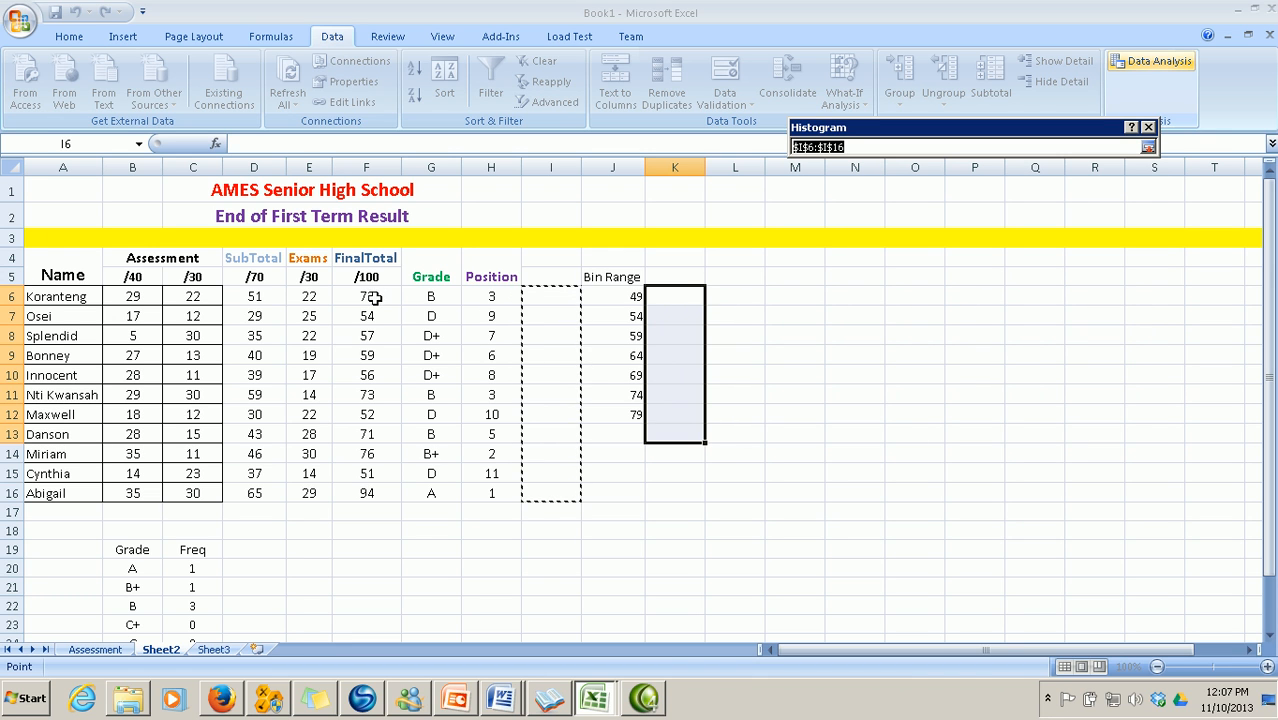
left_click_drag(370, 297, 362, 490)
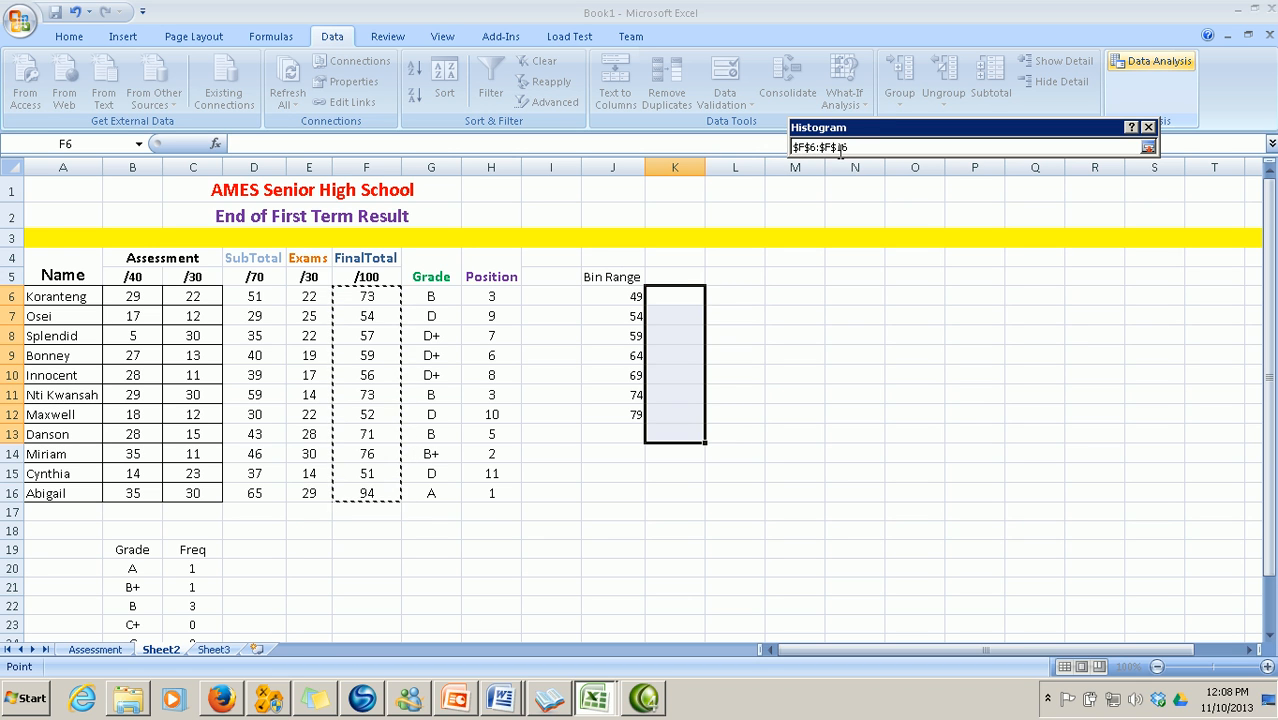
left_click(1148, 147)
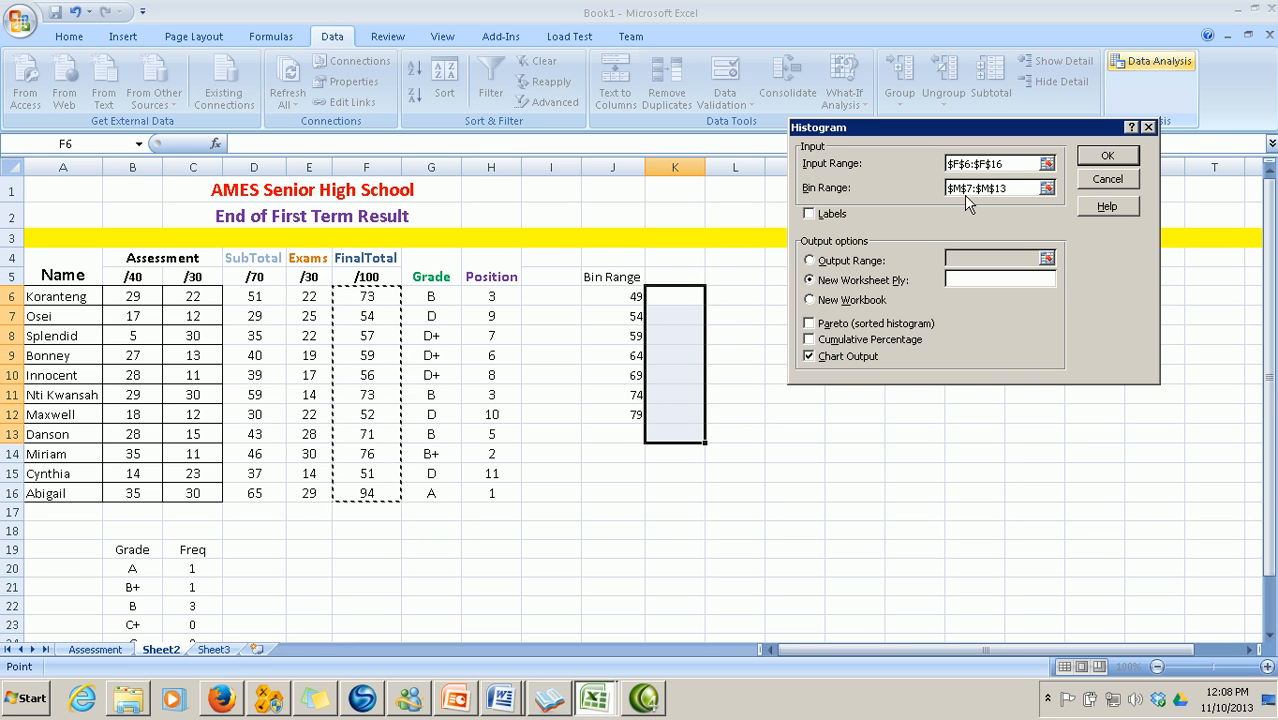
left_click(1046, 188)
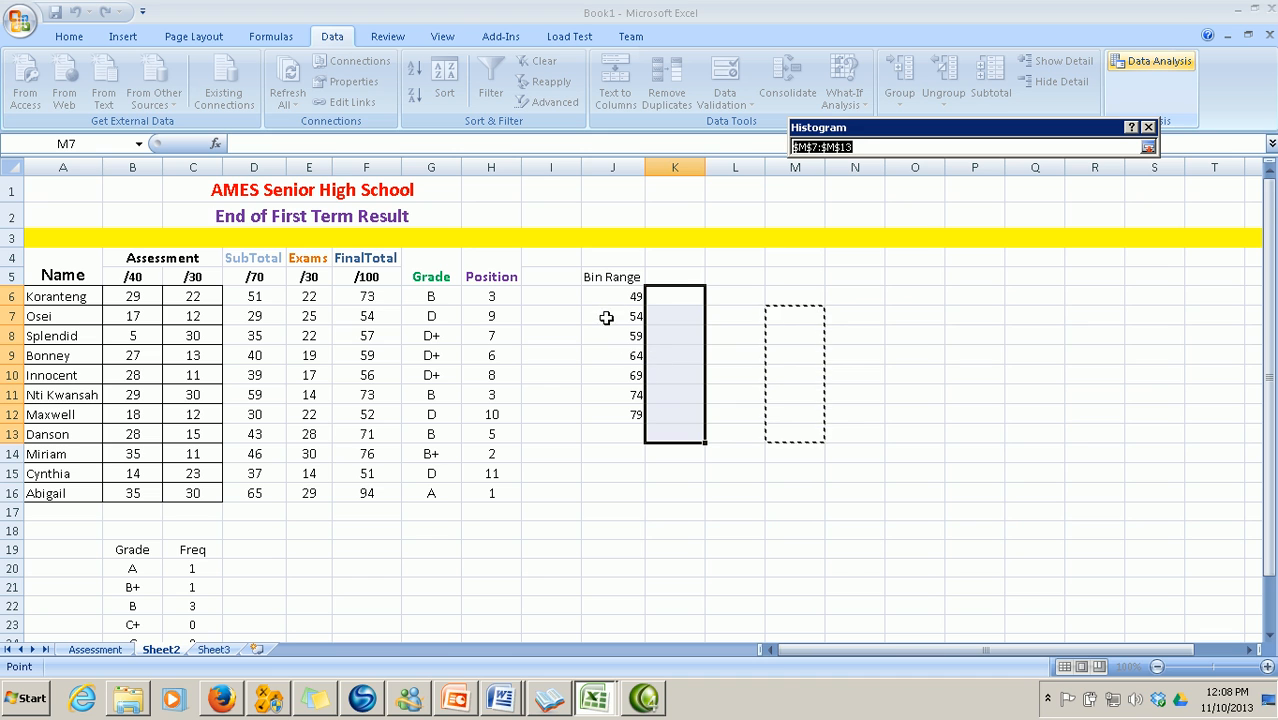
left_click_drag(608, 296, 619, 410)
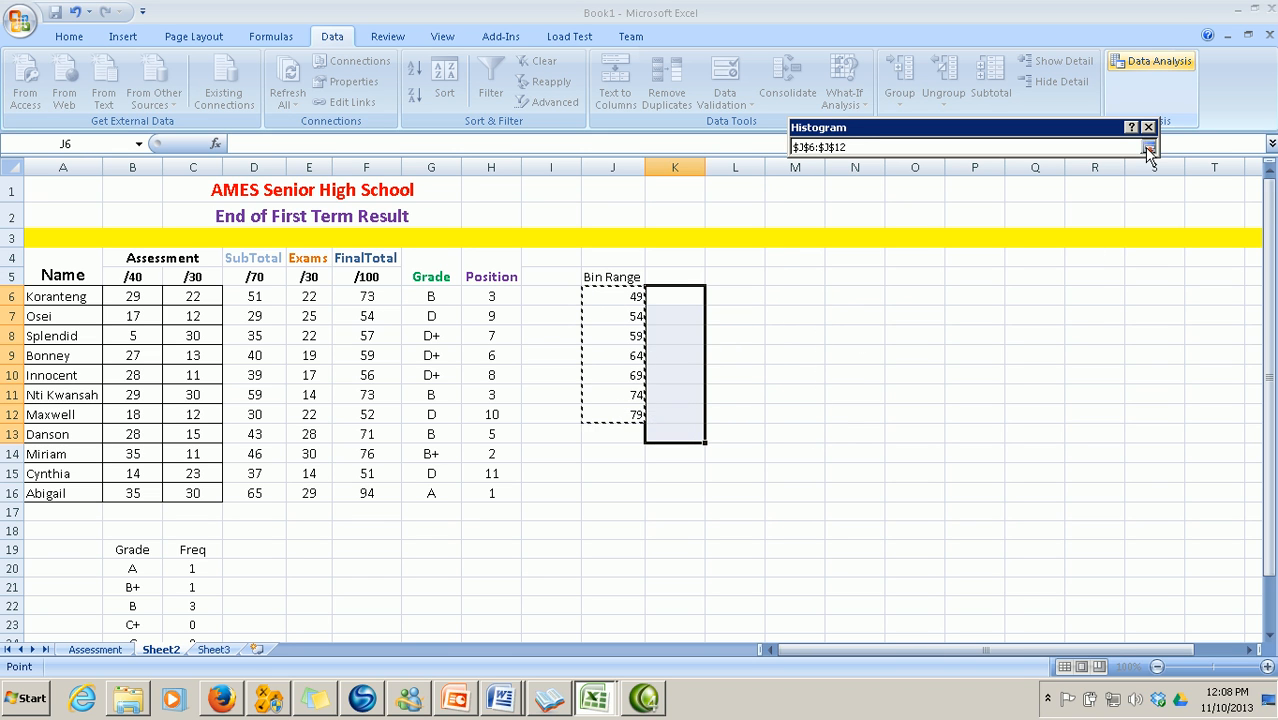
left_click(1148, 147)
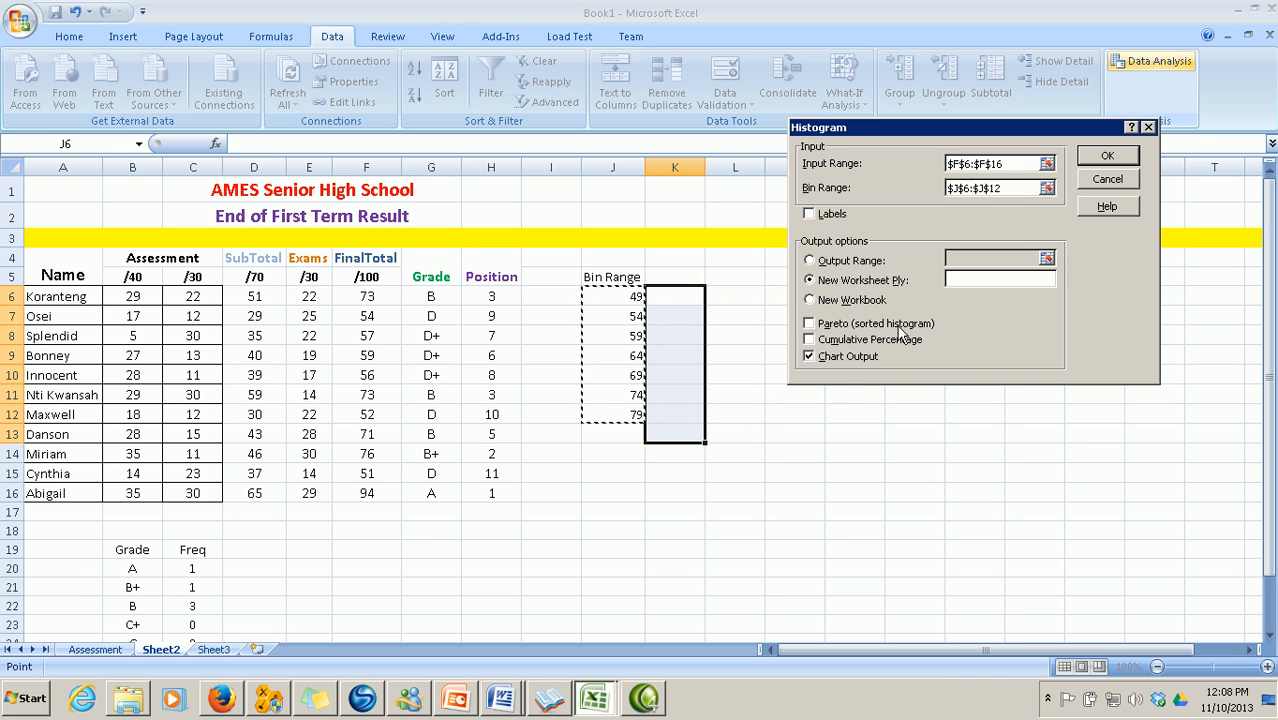
left_click(844, 357)
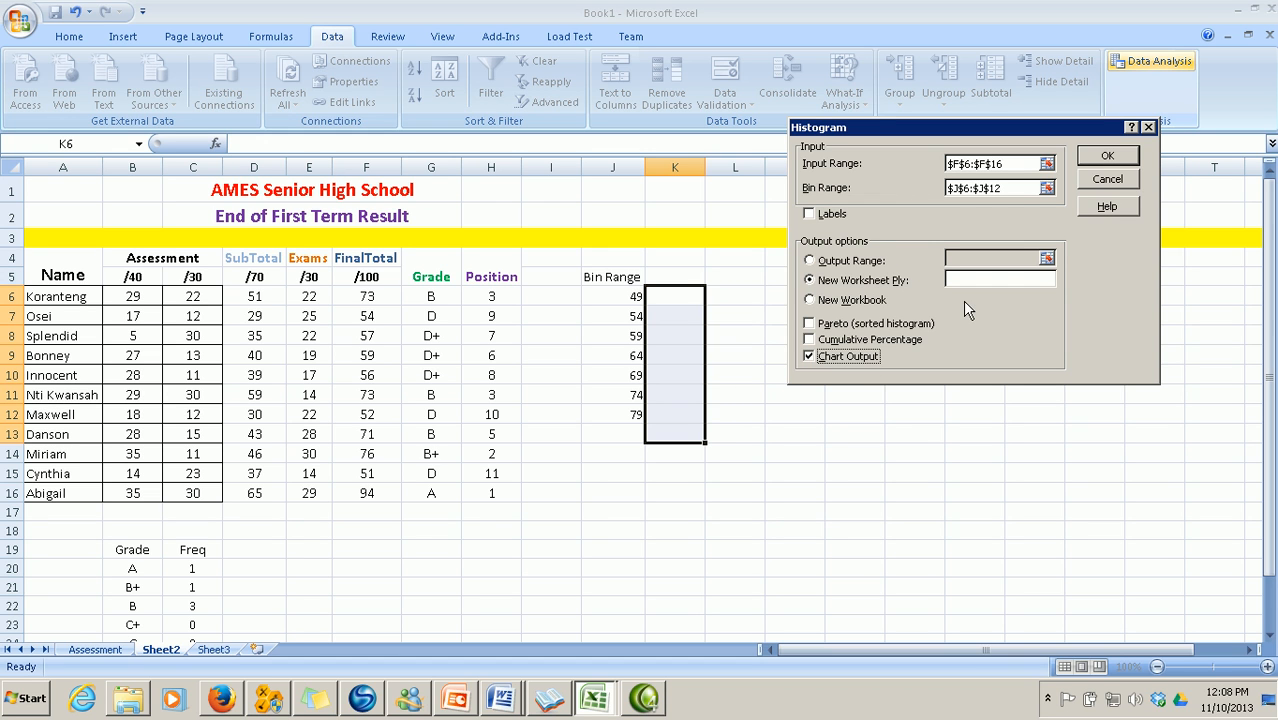
left_click(1108, 156)
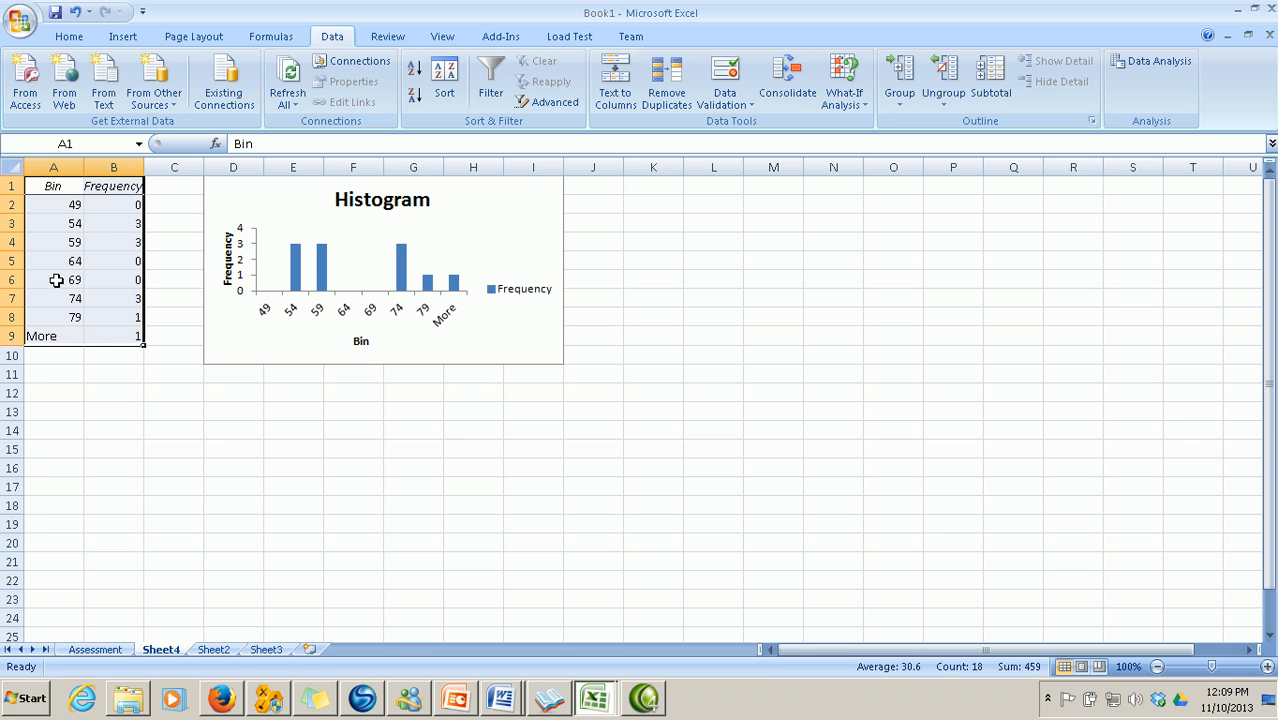
Rename the Bin header to Grade and relabel the upper bins A, B+, B and C
left_click(60, 190)
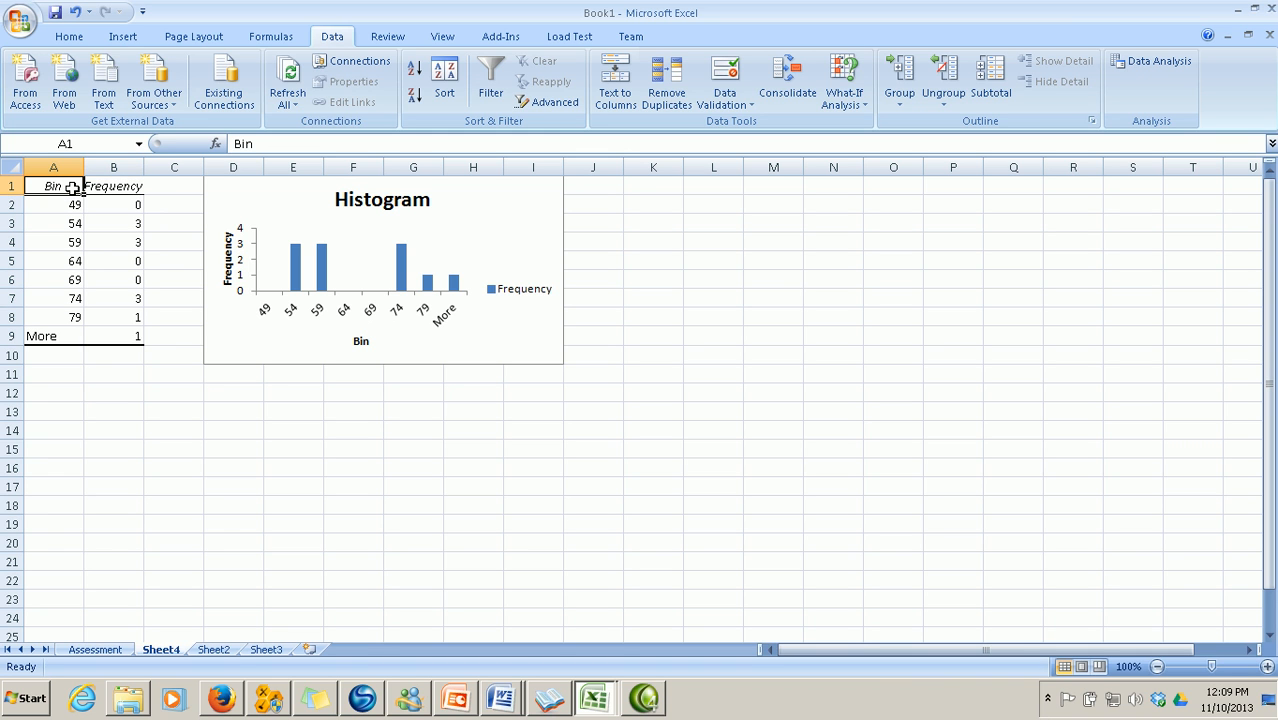
type("Grade")
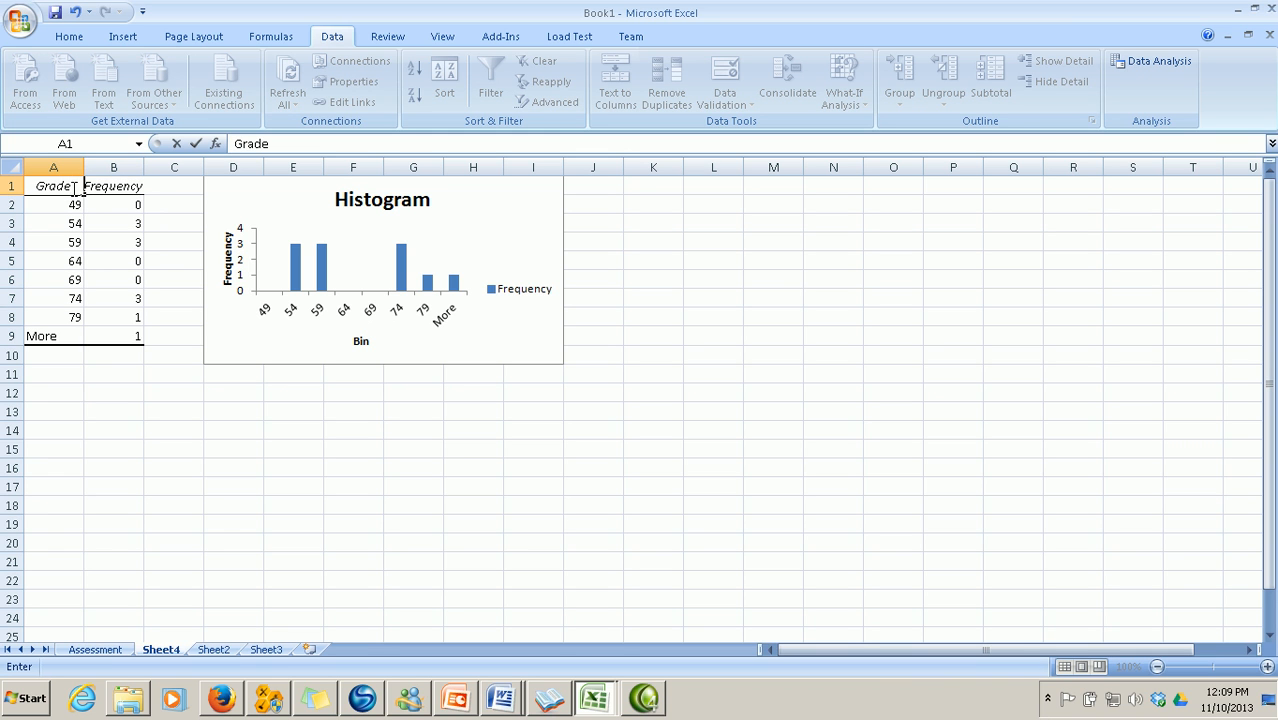
left_click(175, 428)
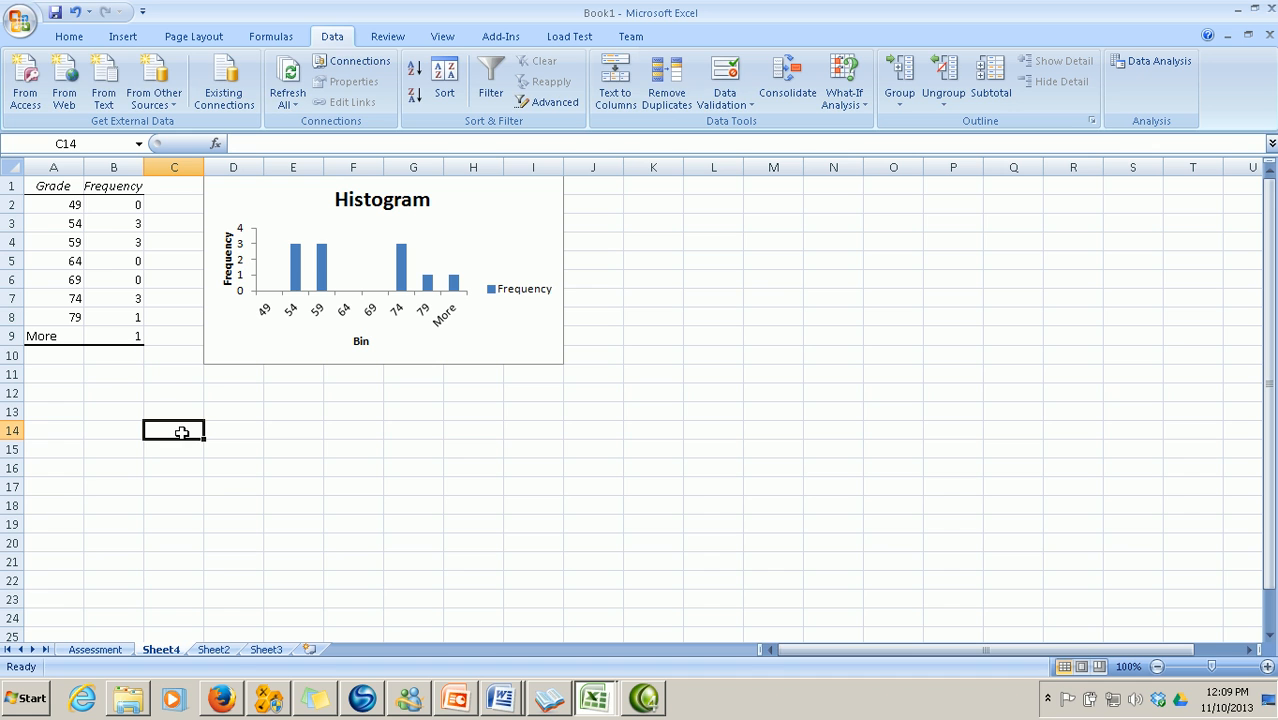
left_click(60, 340)
type("A")
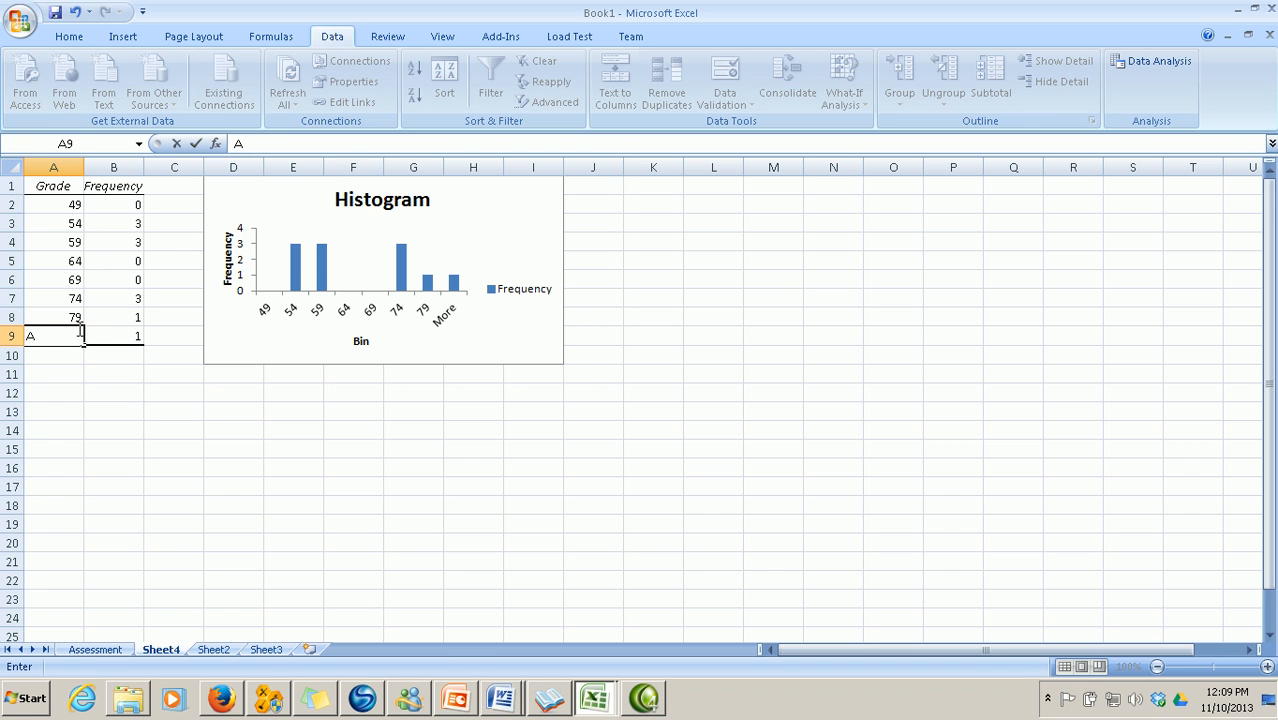
left_click(67, 318)
type("B")
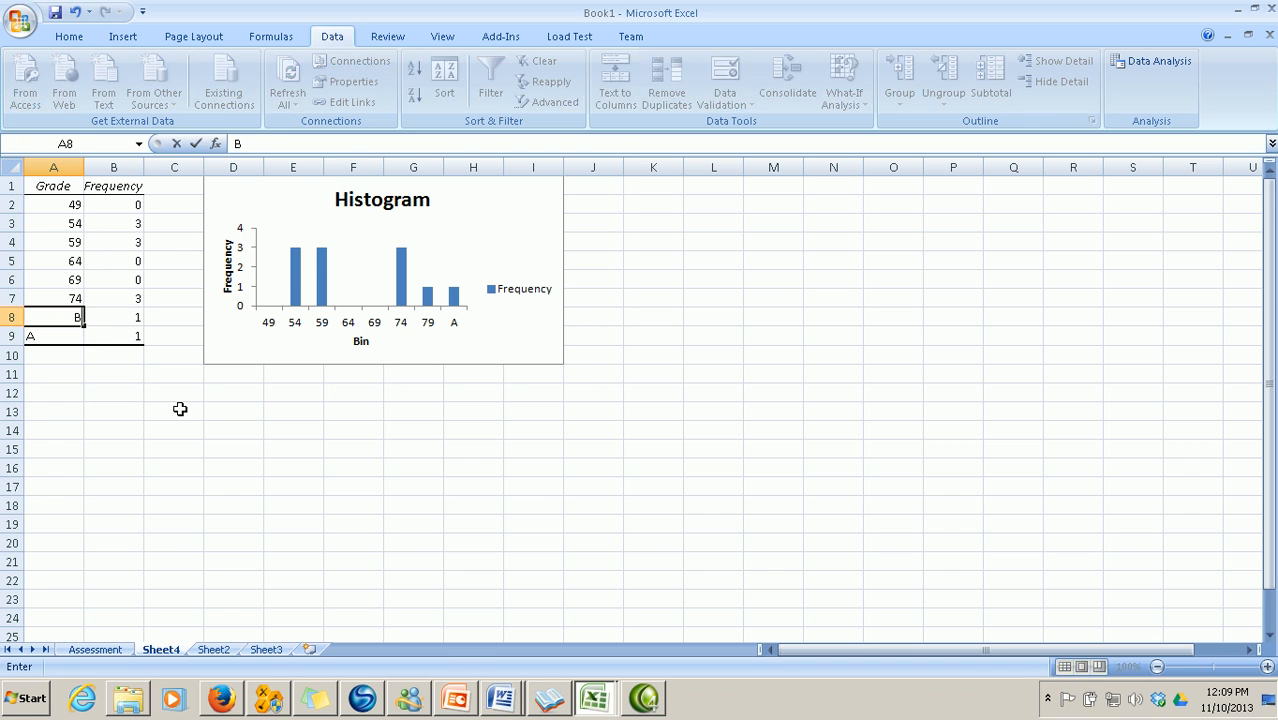
type("+")
left_click(55, 298)
type("B+")
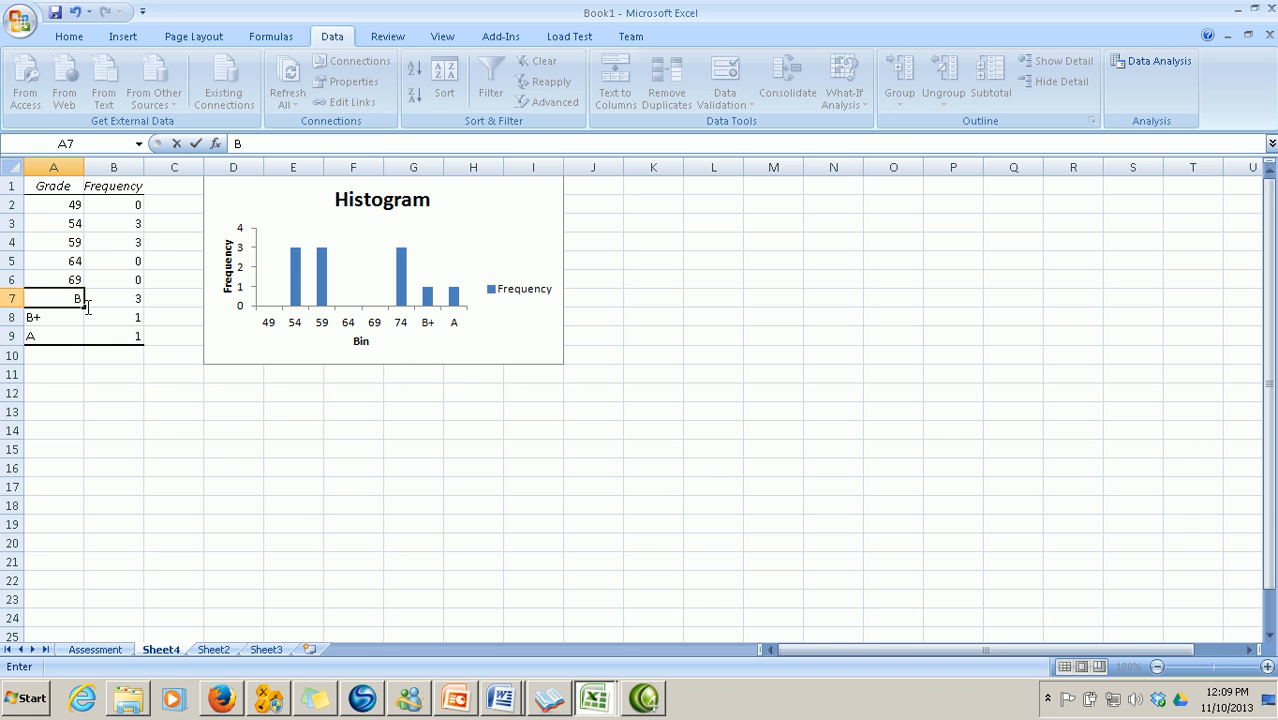
left_click(65, 279)
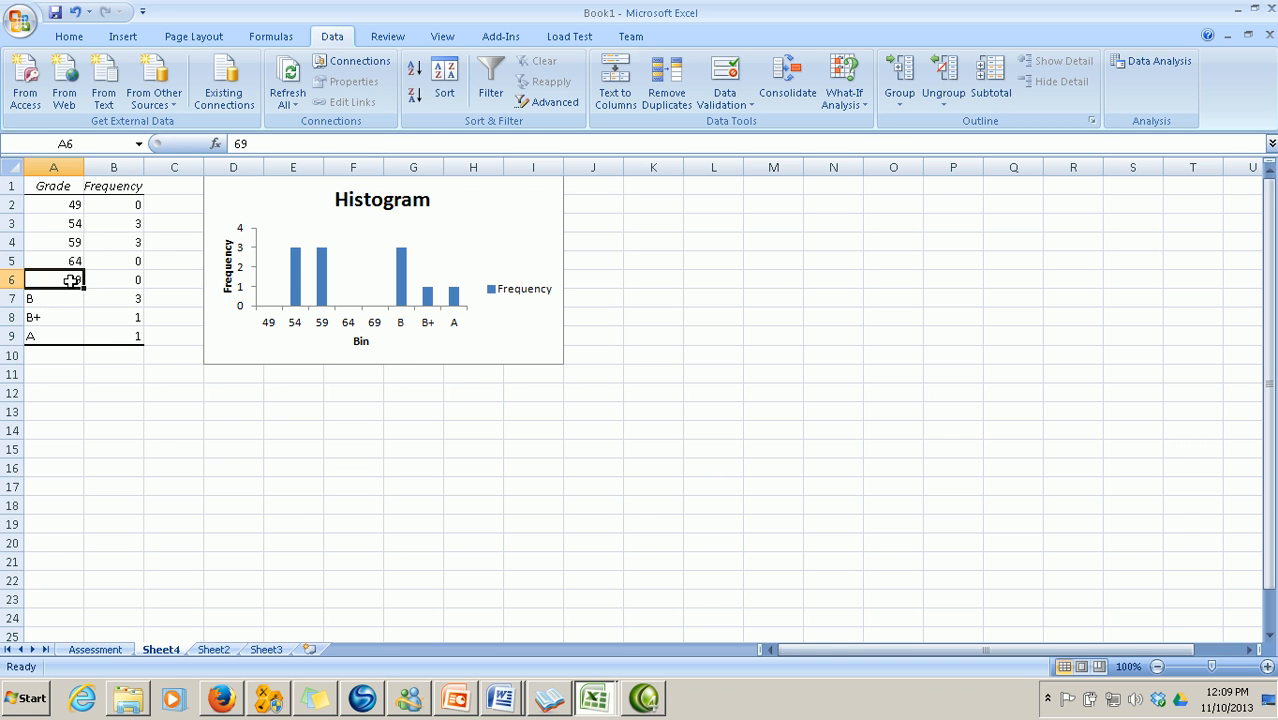
type("C+")
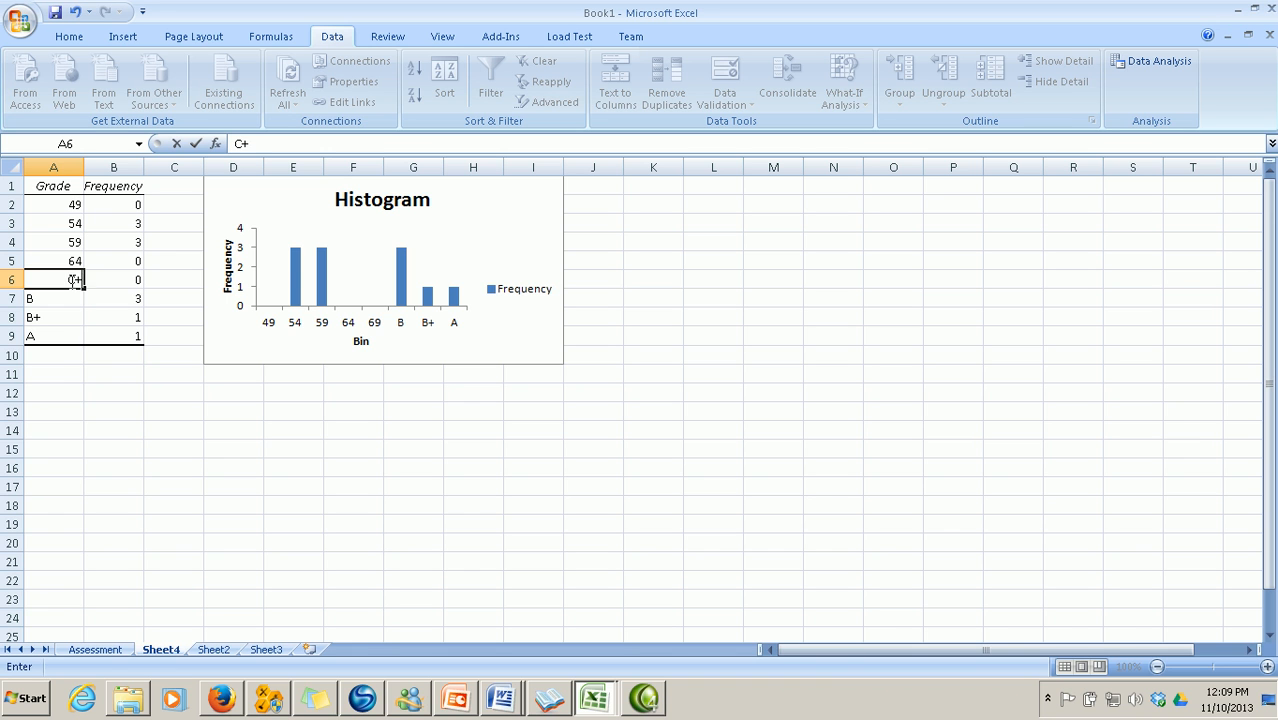
left_click(85, 408)
Relabel the lower bins C+, D+, D and E
left_click(40, 262)
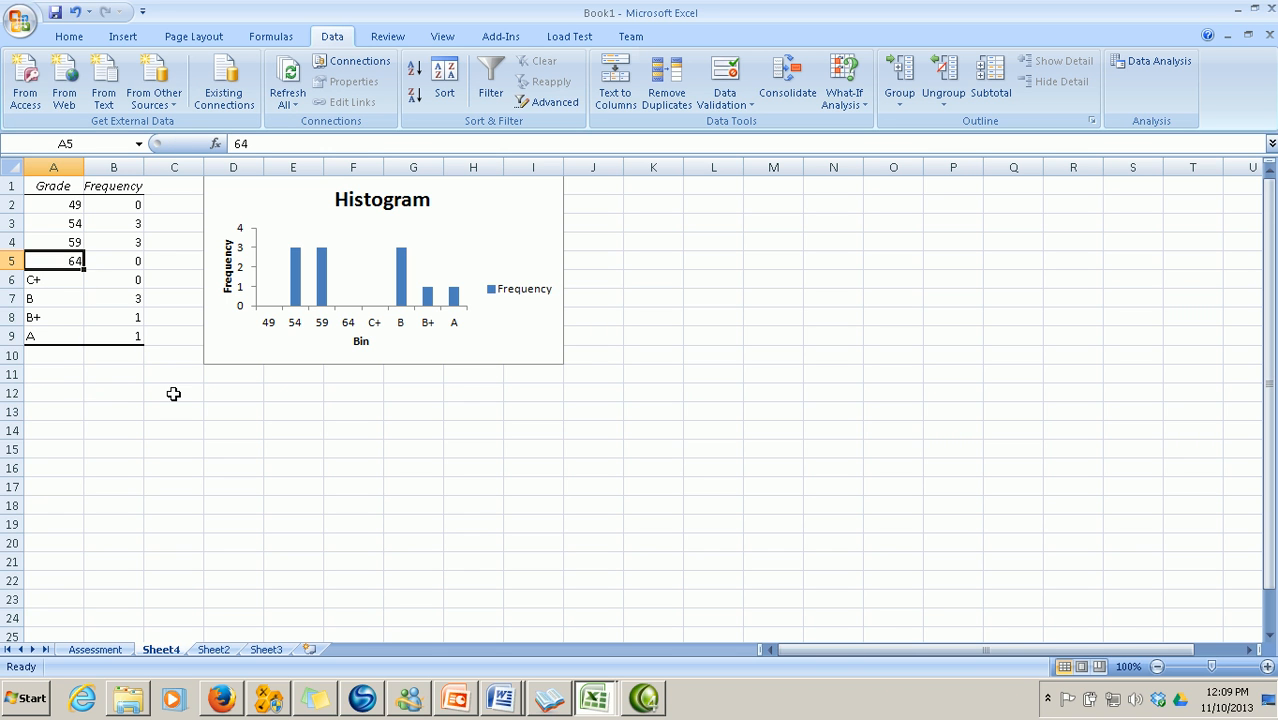
type("C+")
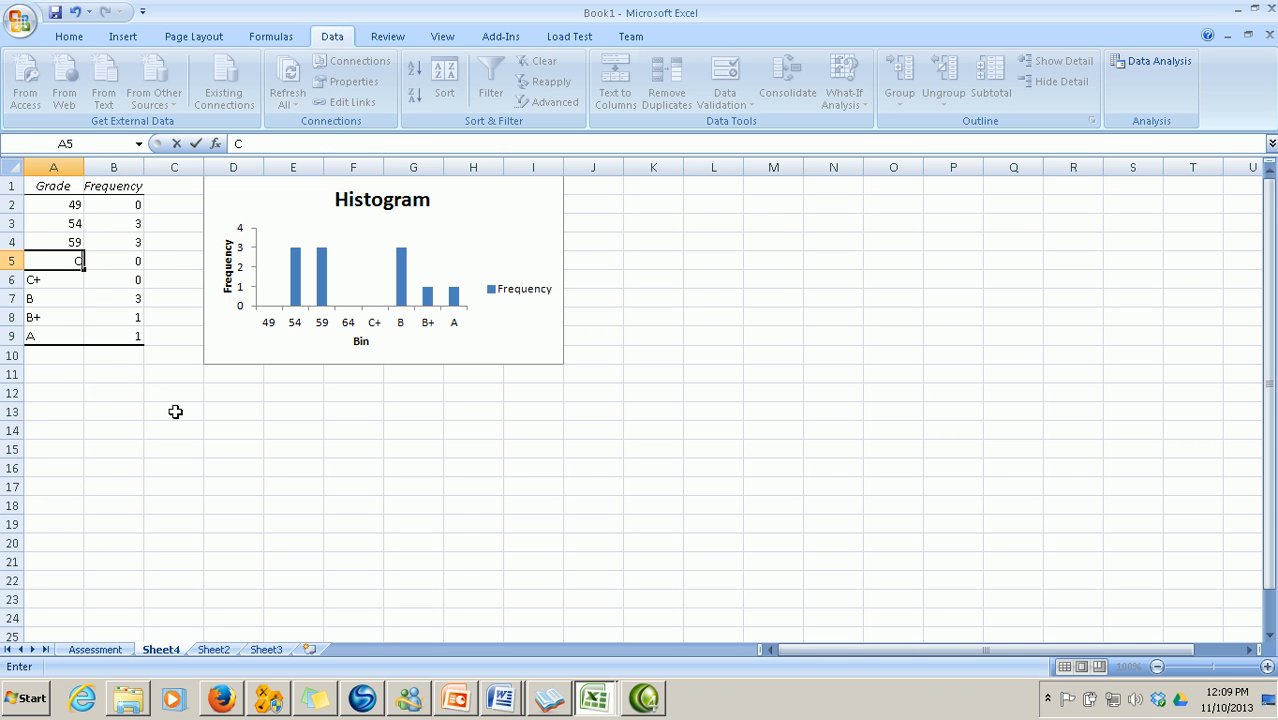
left_click(52, 242)
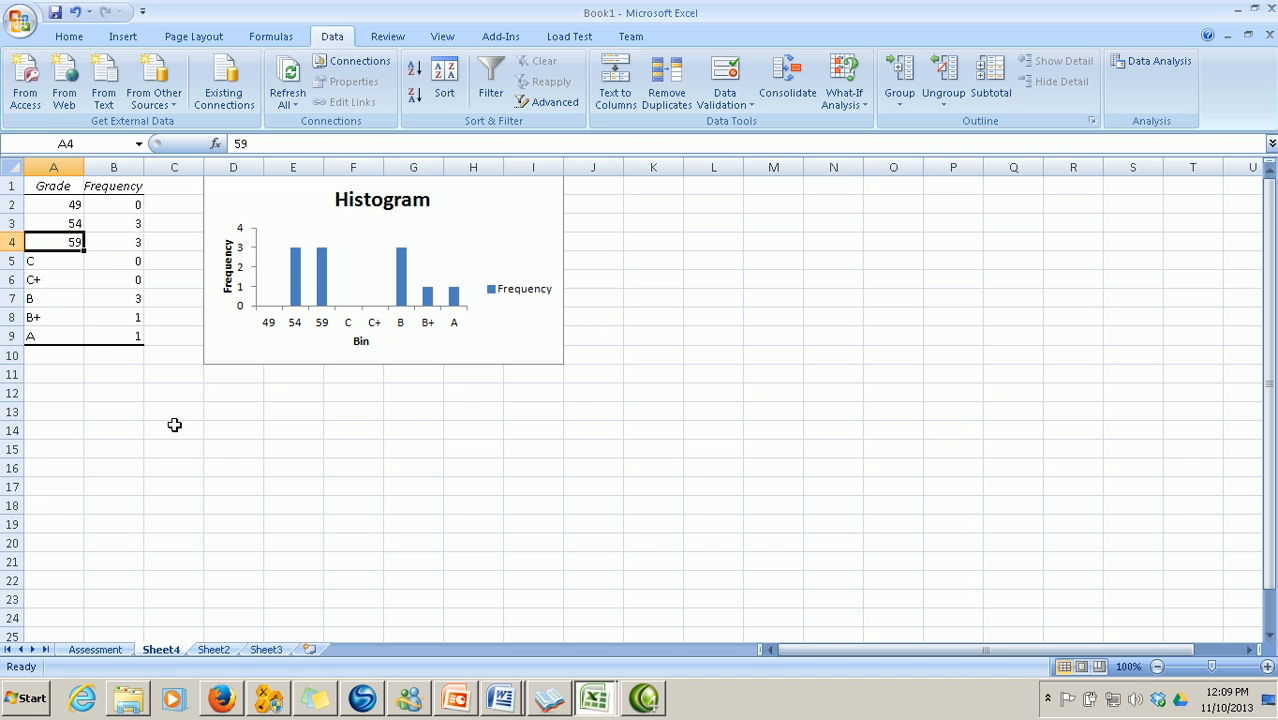
type("D")
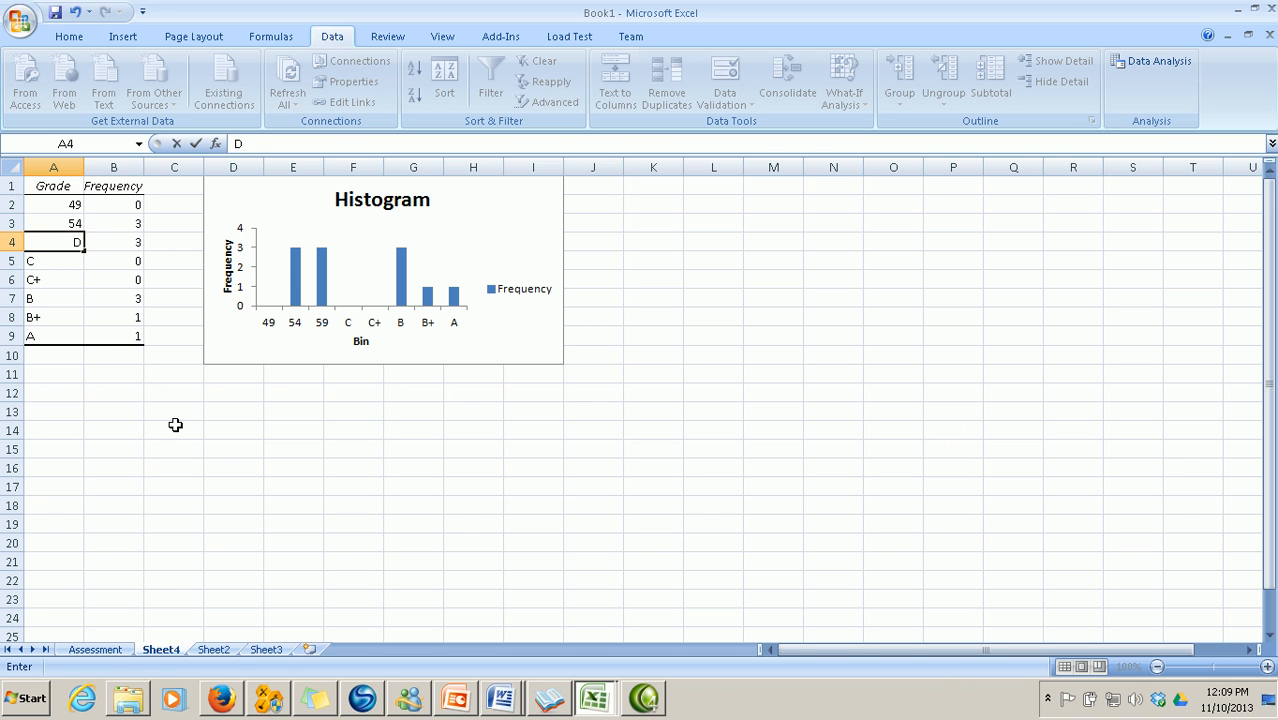
type("+")
left_click(175, 425)
left_click(75, 222)
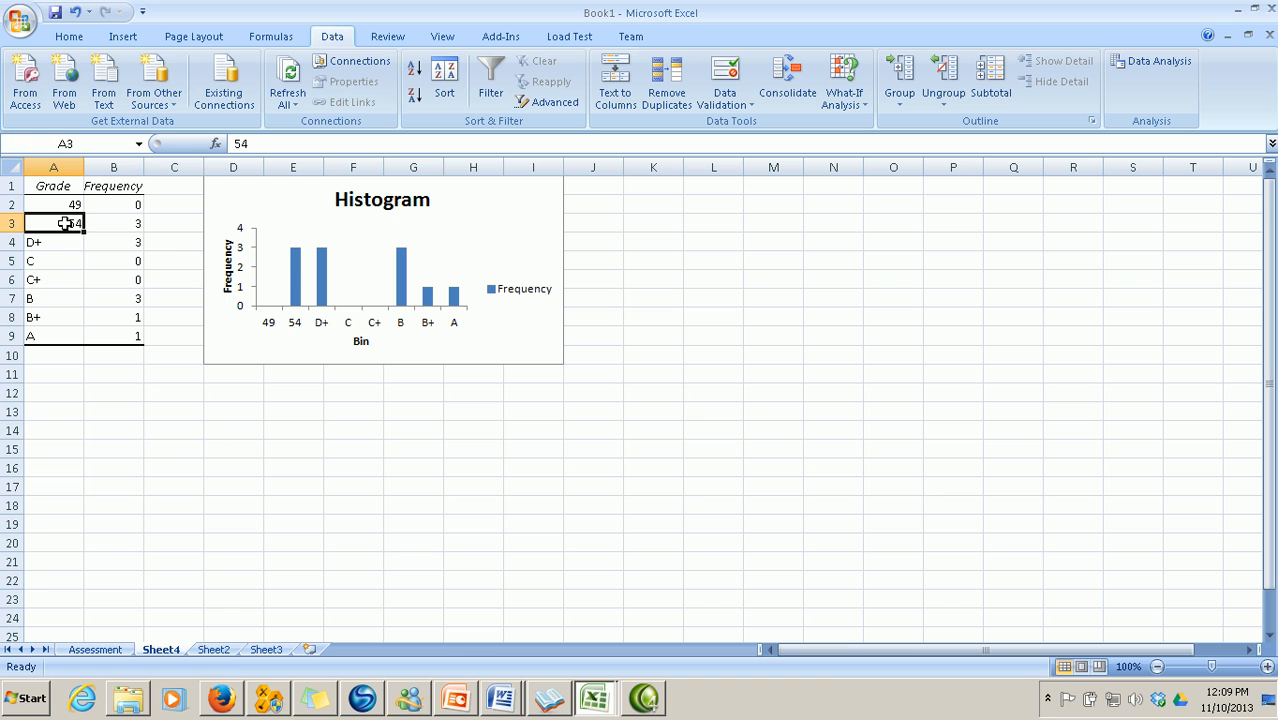
type("D+")
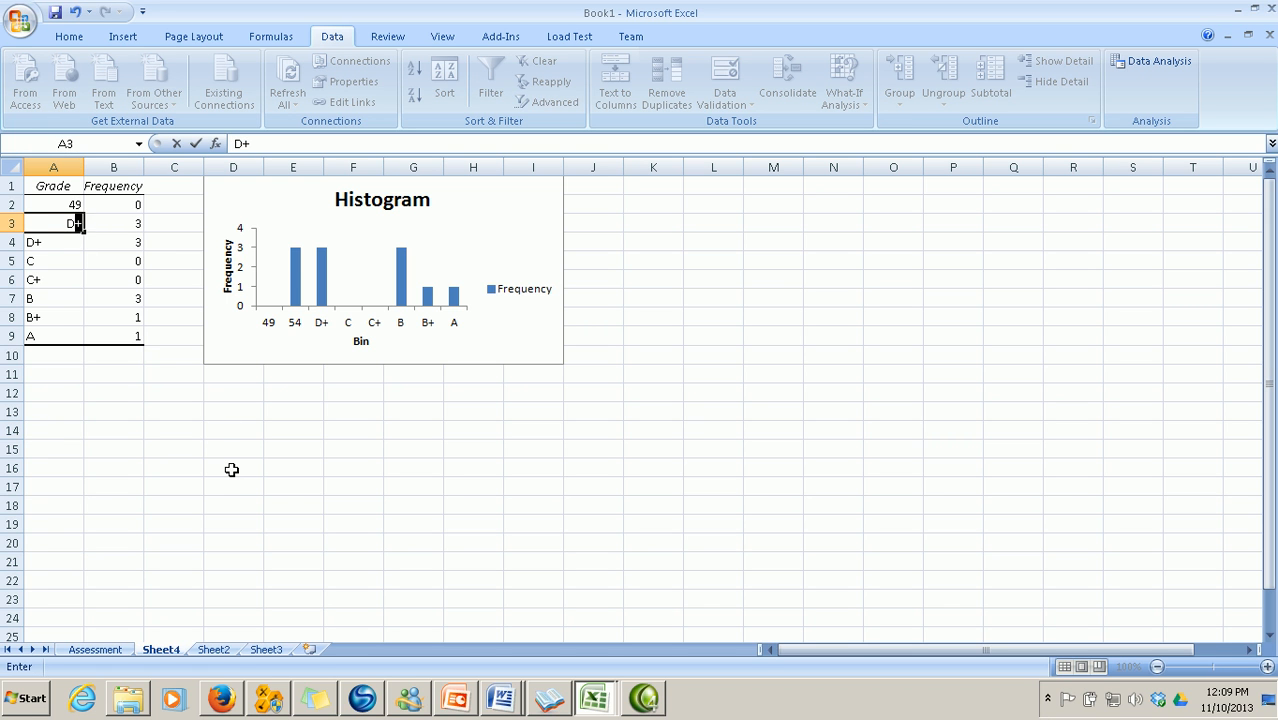
left_click(260, 478)
left_click(66, 204)
type("E")
left_click(258, 519)
Centre the grade and frequency values and enlarge the histogram chart
left_click_drag(34, 202, 140, 338)
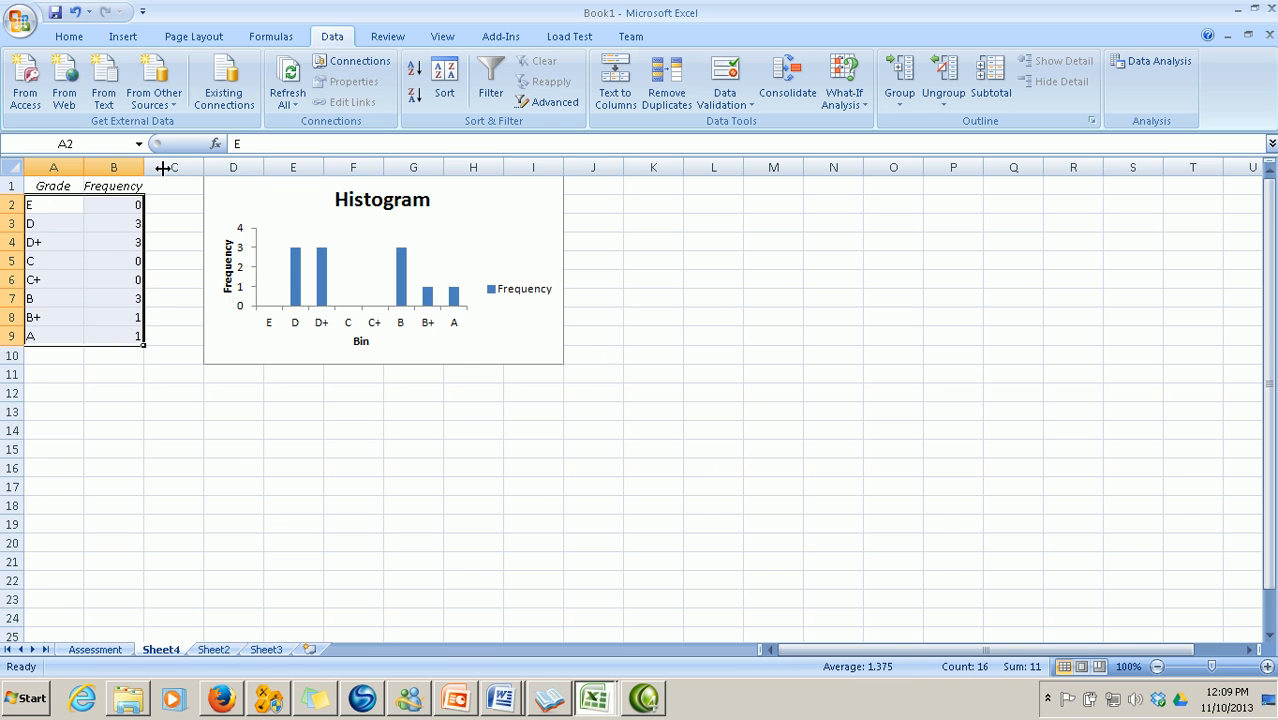
left_click(69, 36)
left_click(370, 95)
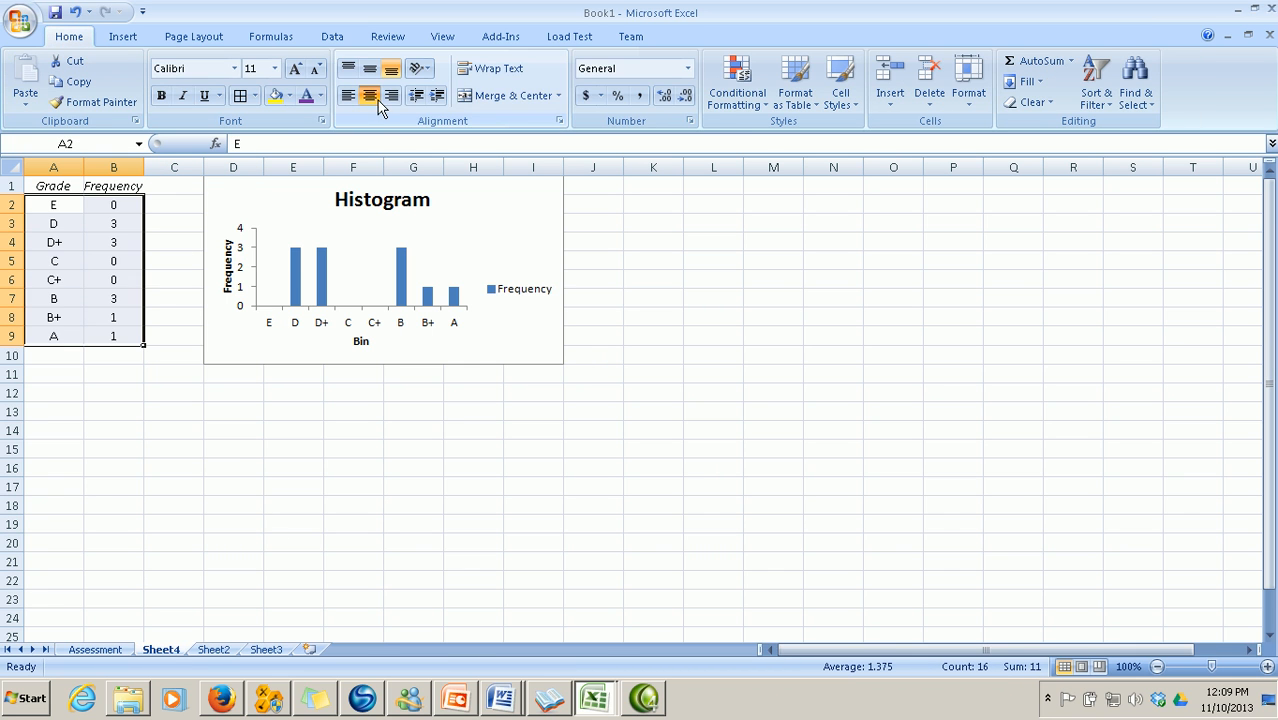
left_click(521, 364)
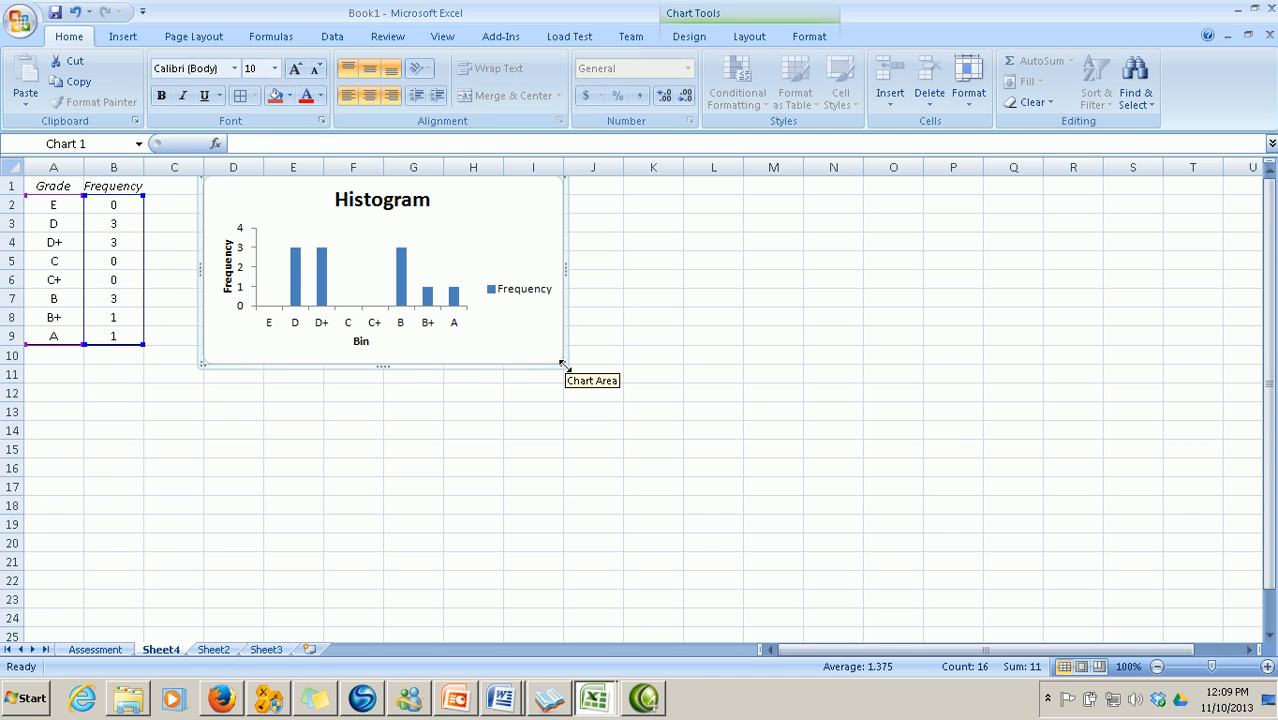
left_click_drag(565, 363, 672, 434)
left_click(423, 413)
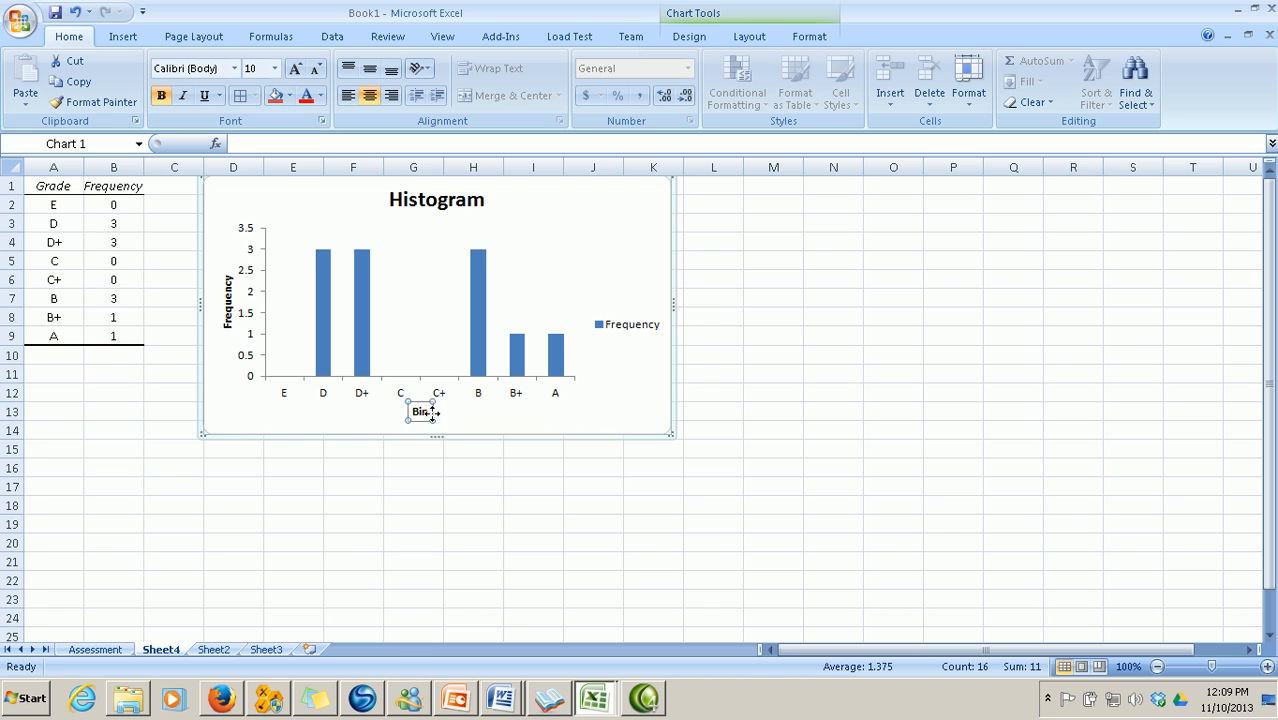
Rename the axis title to Grade, retitle the chart First Term Result, and delete the Frequency legend
key("BackSpace")
key("BackSpace")
key("BackSpace")
type("G")
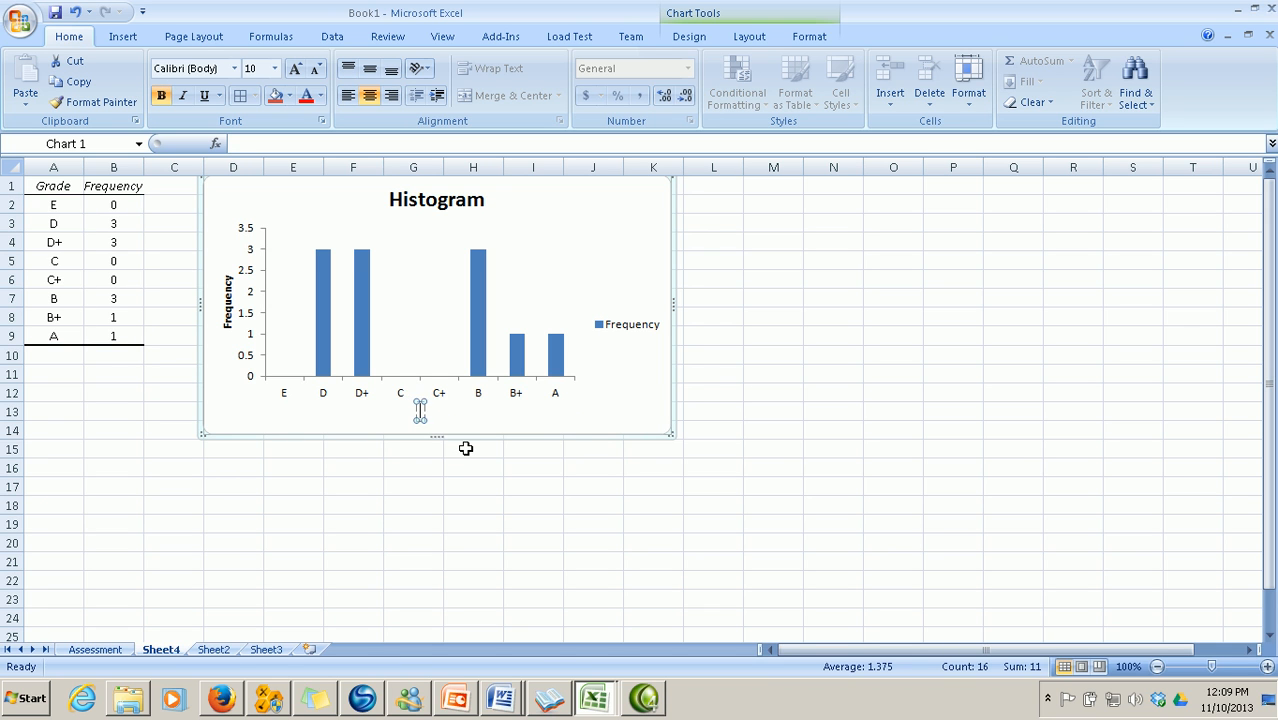
type("rade")
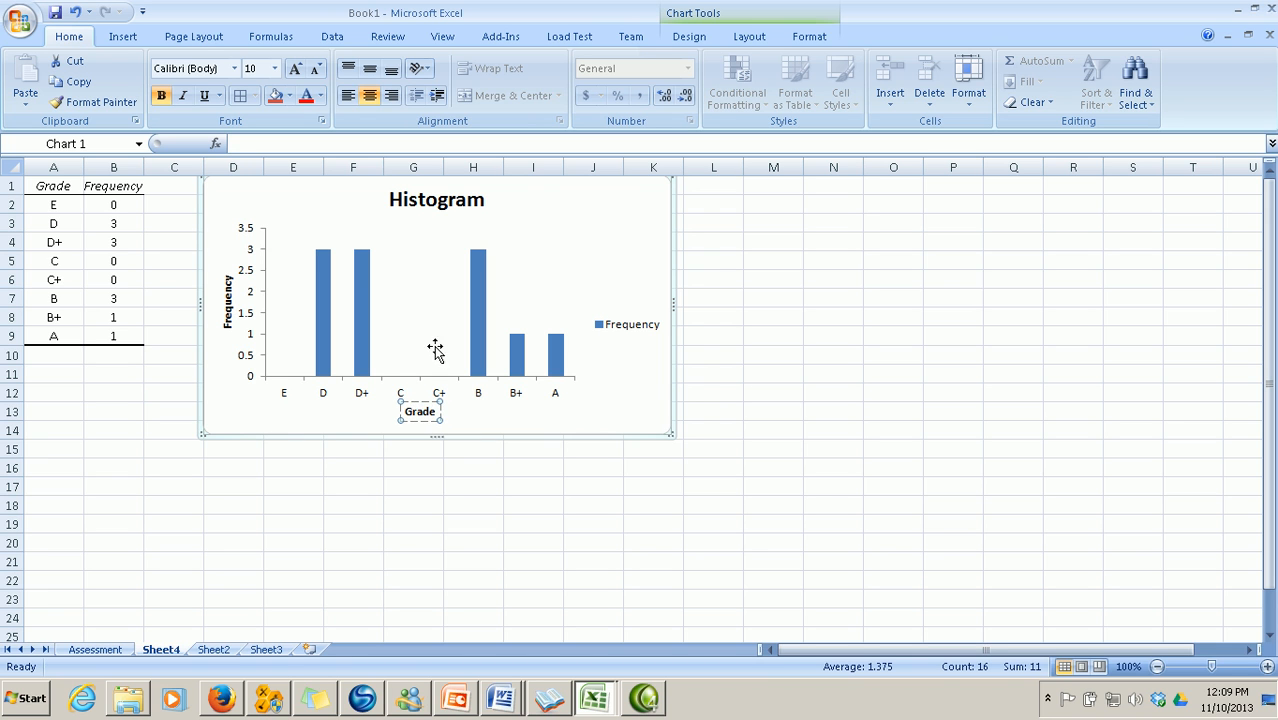
left_click(463, 198)
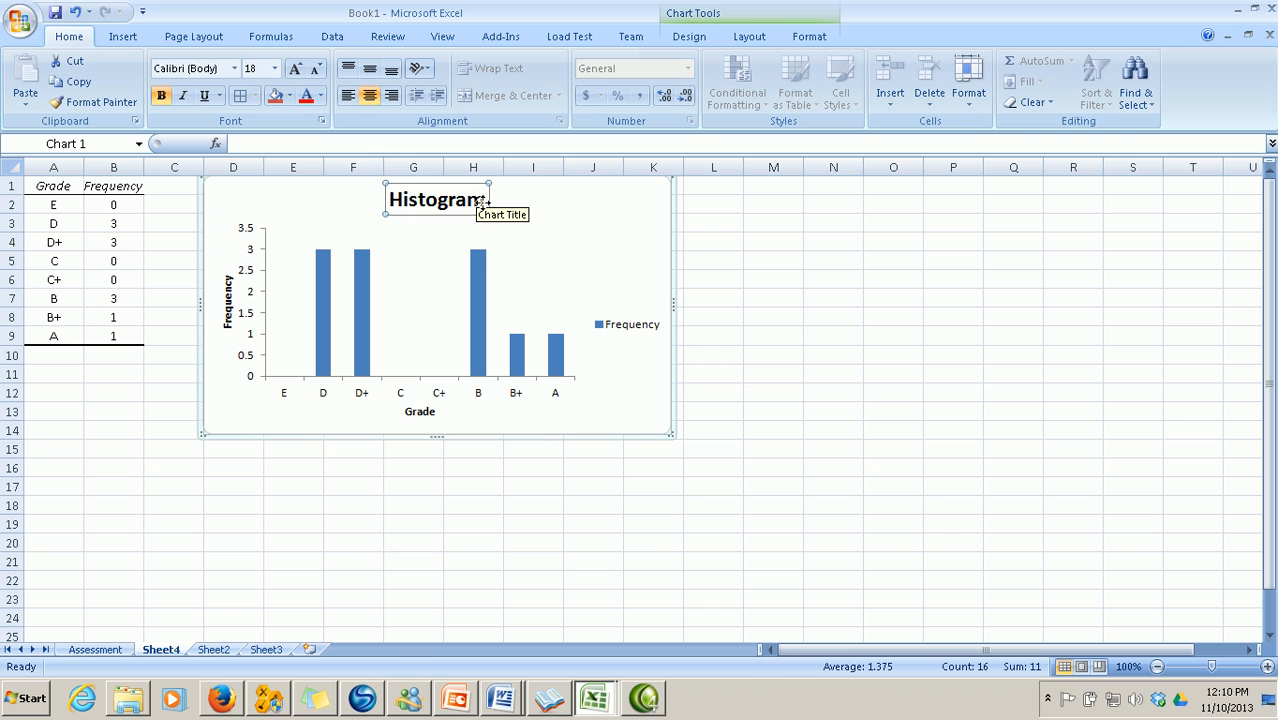
left_click(482, 204)
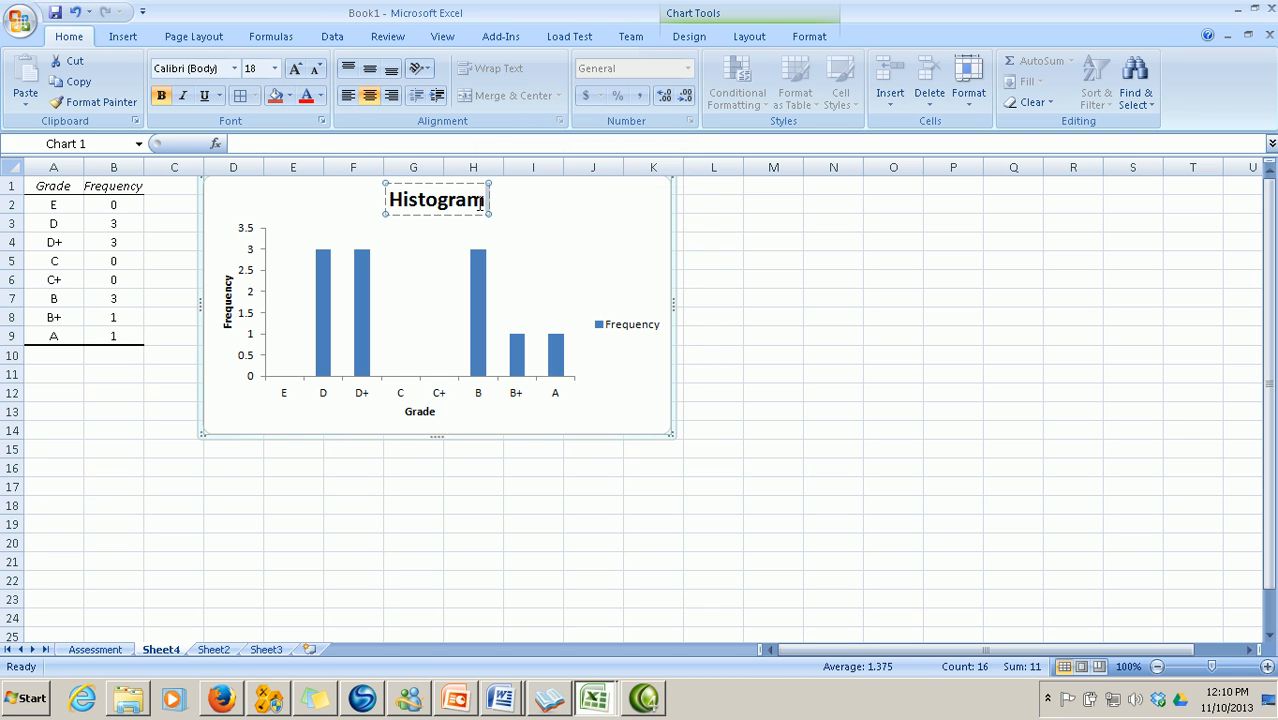
key("BackSpace")
key("BackSpace")
key("BackSpace")
key("BackSpace")
key("BackSpace")
key("BackSpace")
key("BackSpace")
key("BackSpace")
key("BackSpace")
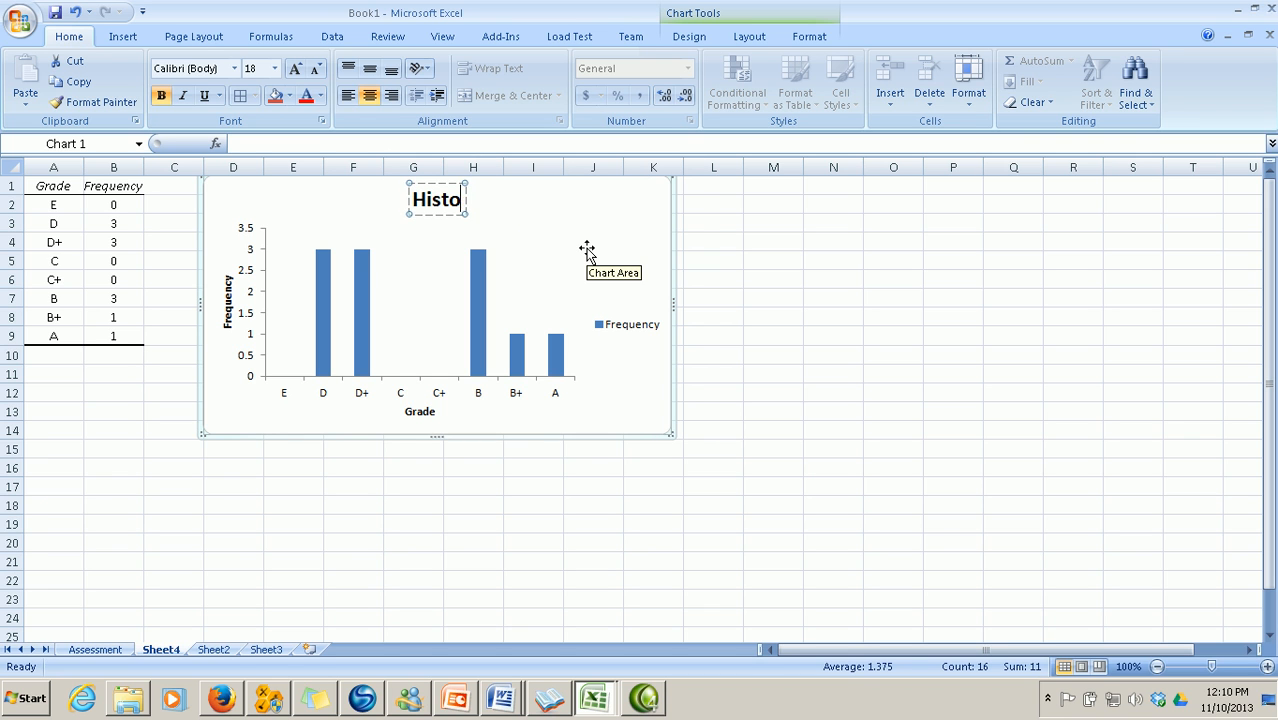
type("First Ter")
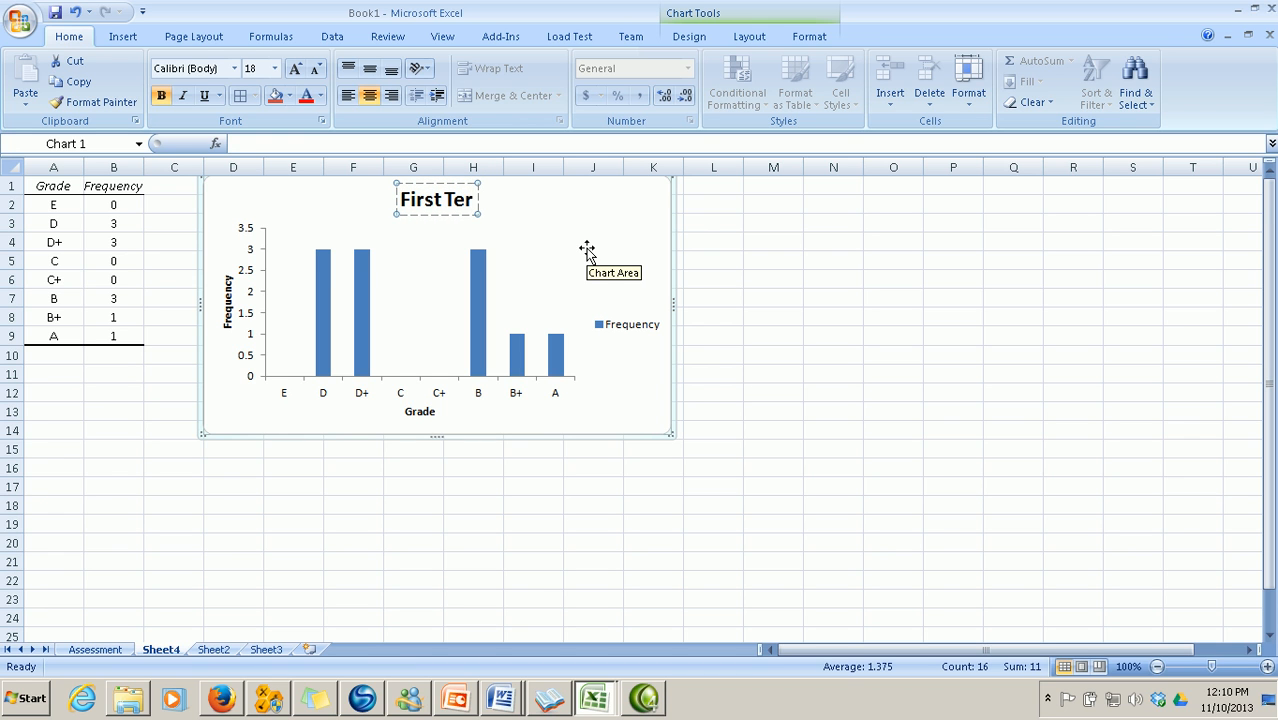
type("m")
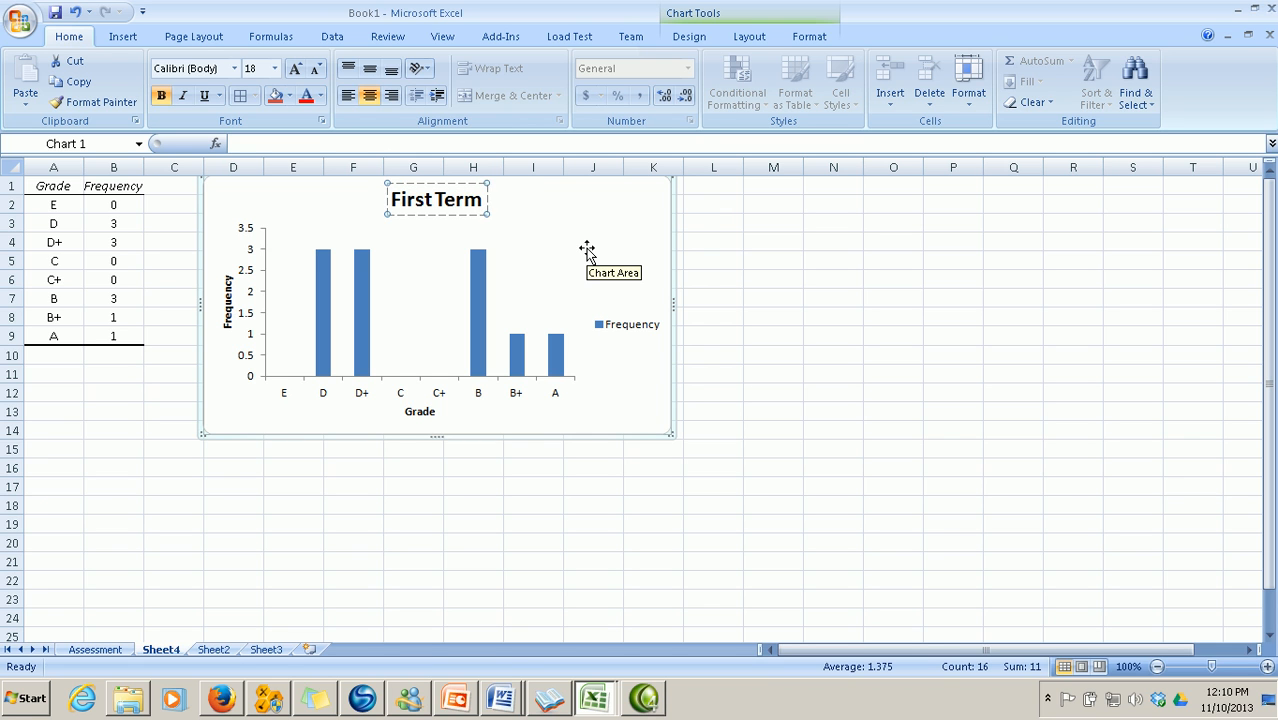
type(" Result")
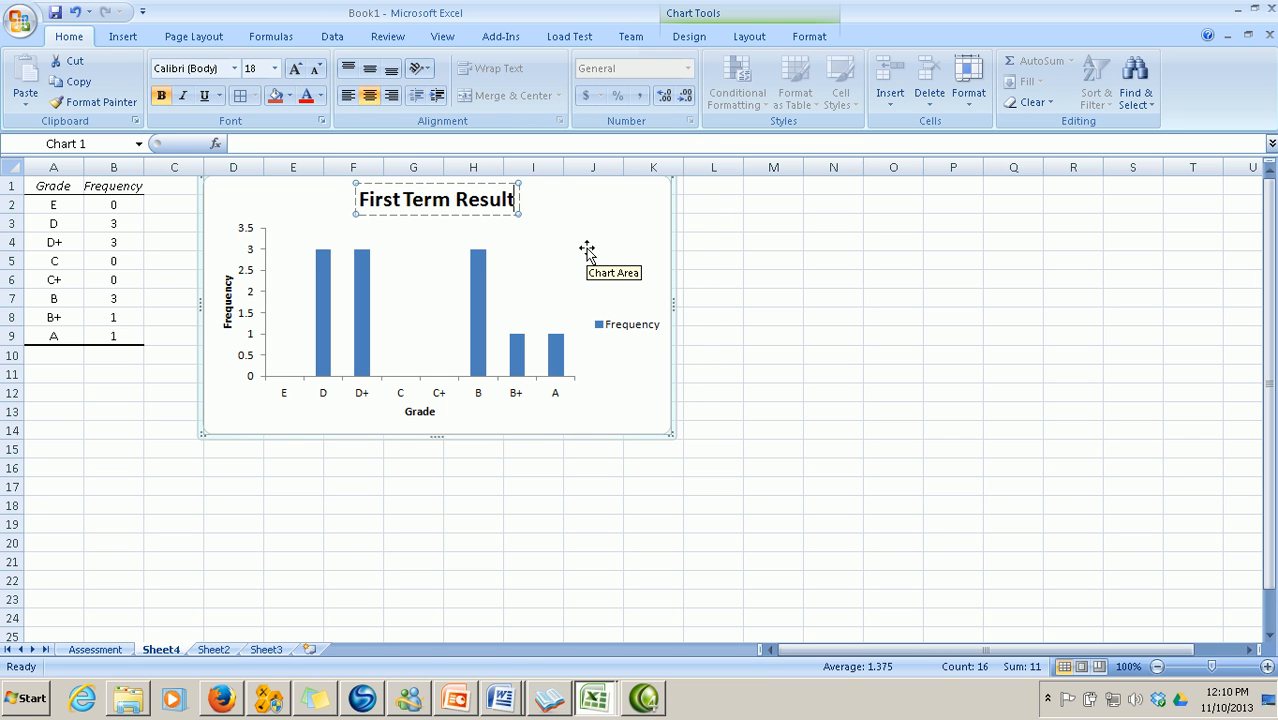
left_click(632, 324)
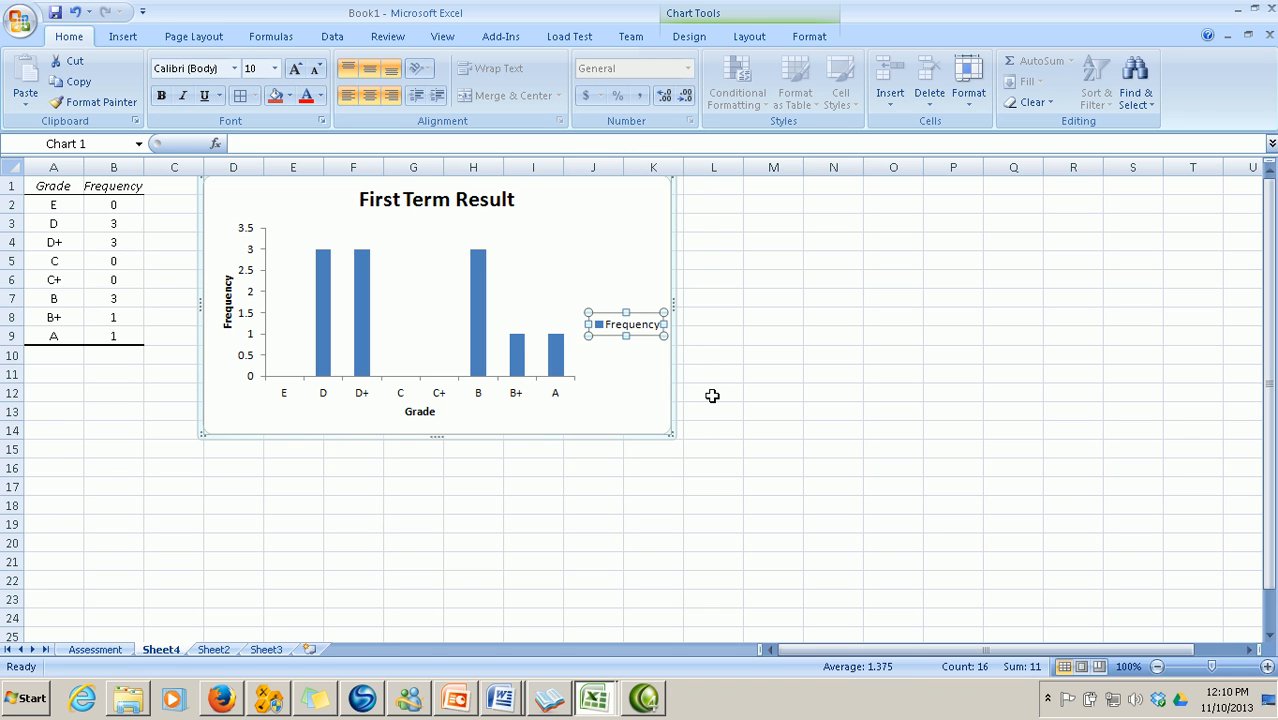
key("Delete")
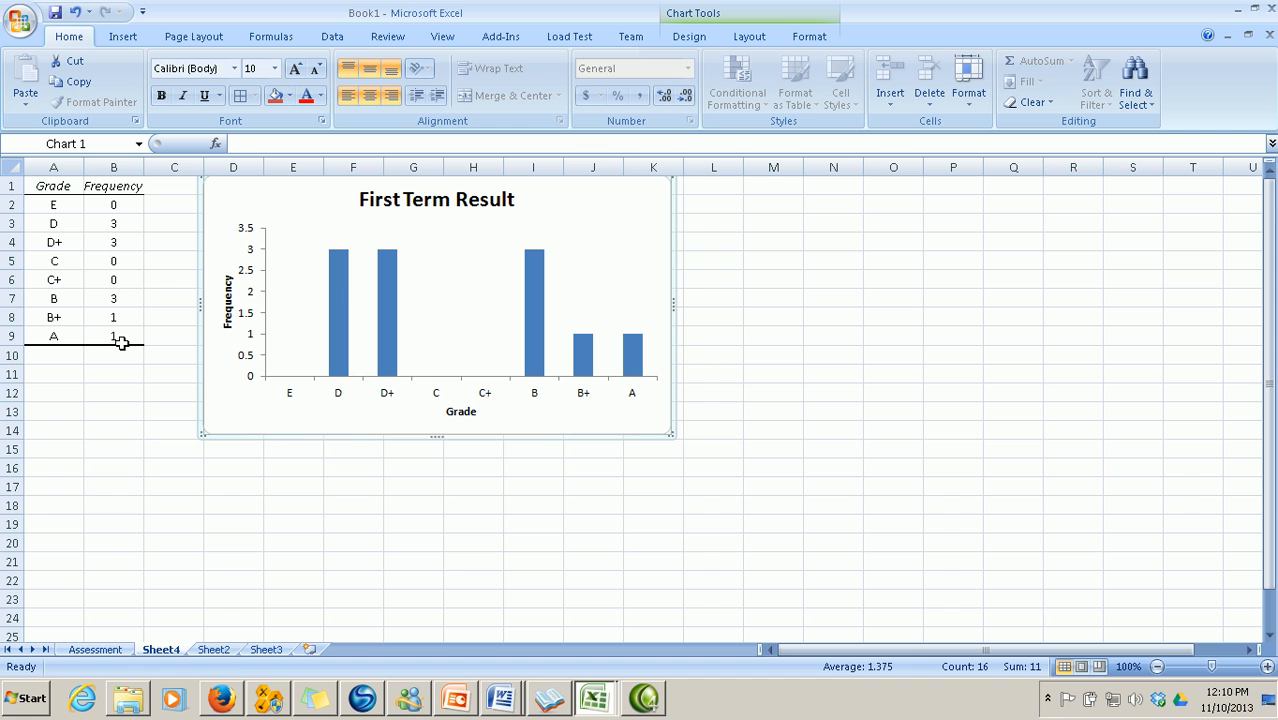
Compare the Sheet4 grade chart with Sheet2's Bin Range table by switching between them
left_click(213, 650)
scroll(215, 606, "down", 1)
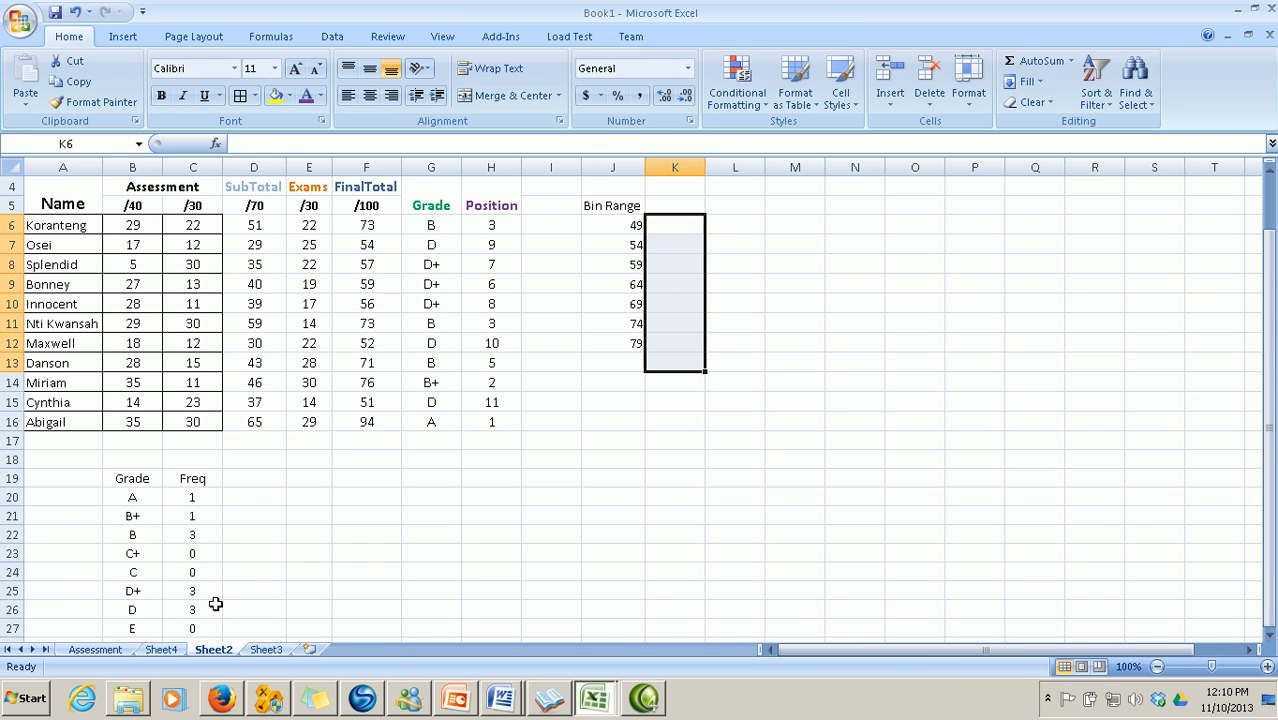
left_click(161, 650)
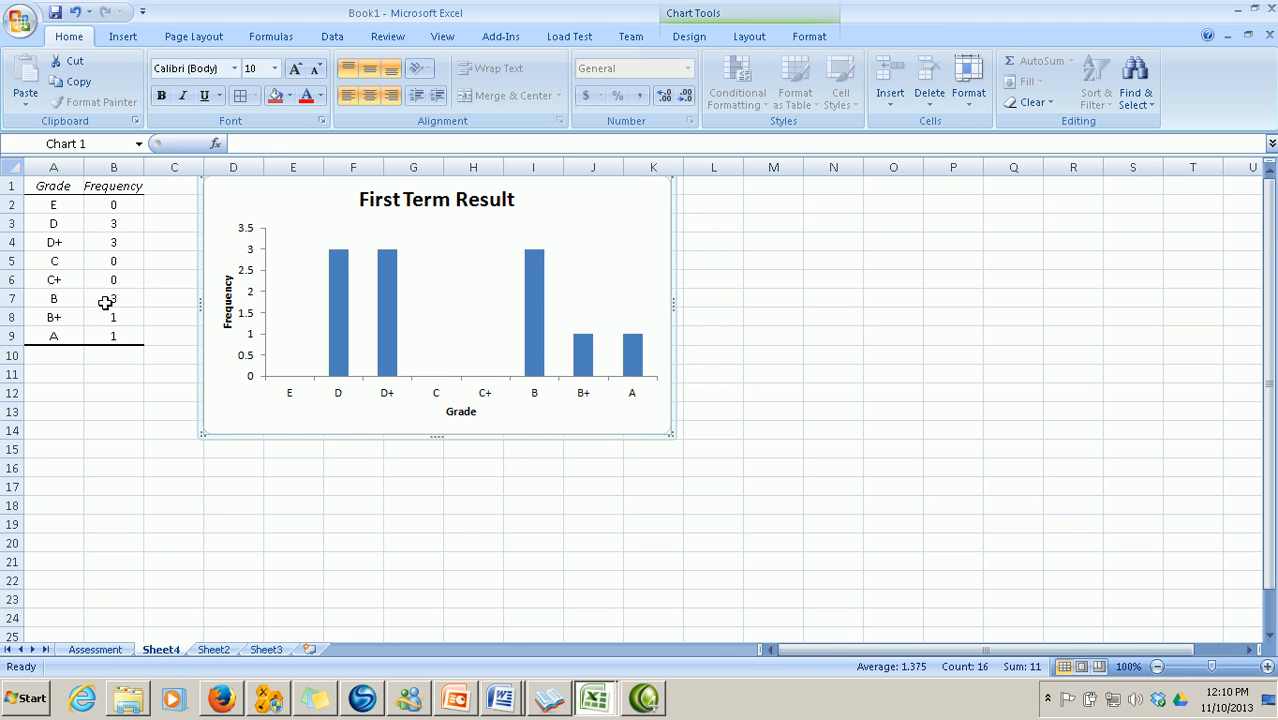
left_click(214, 650)
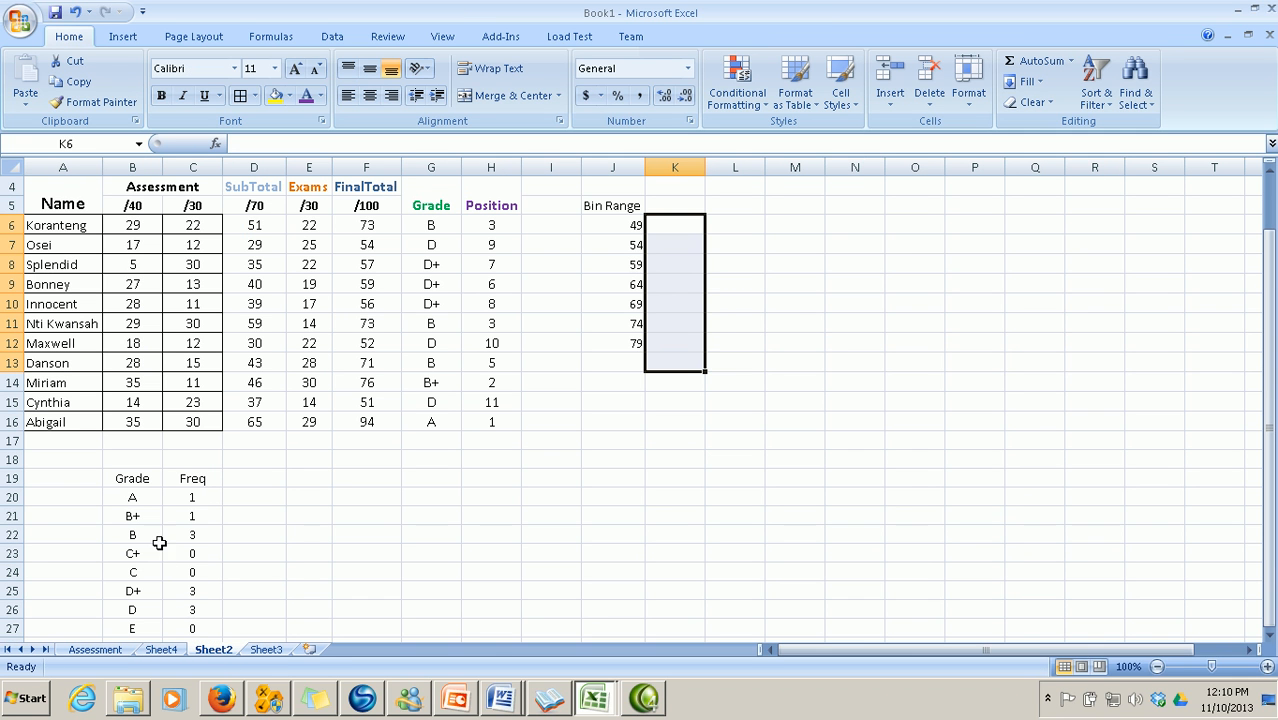
left_click(170, 651)
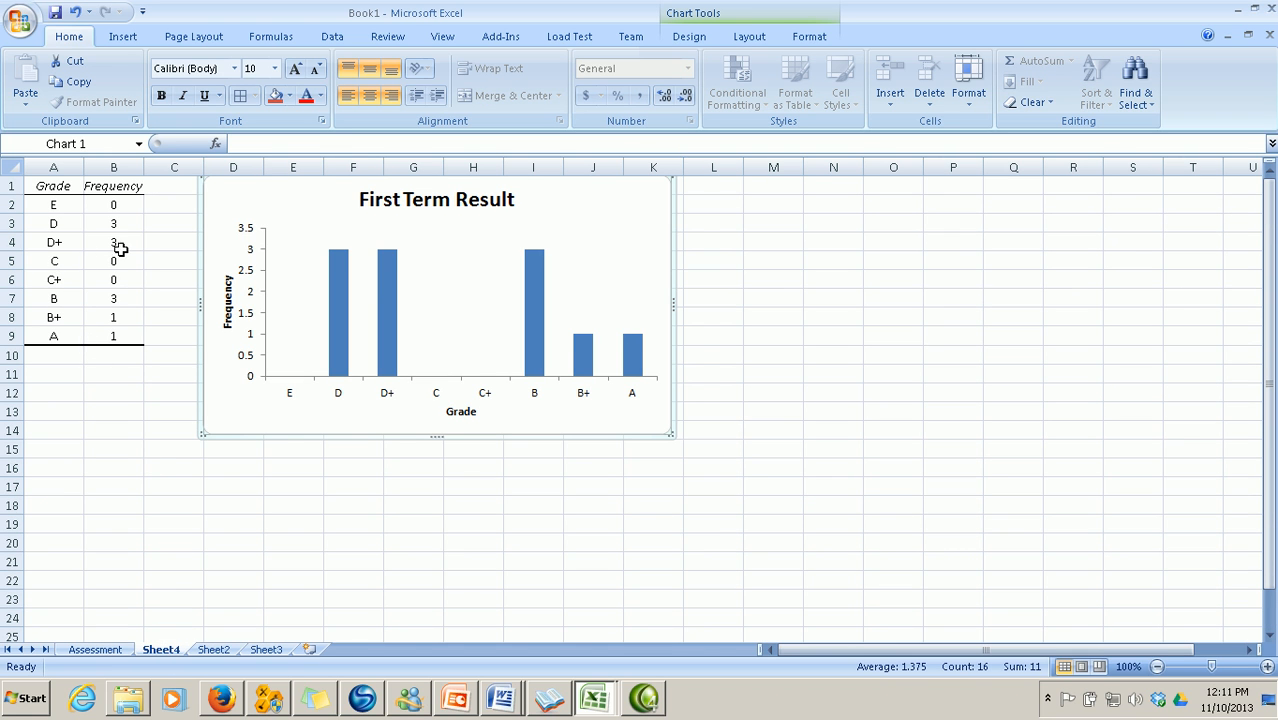
left_click(209, 650)
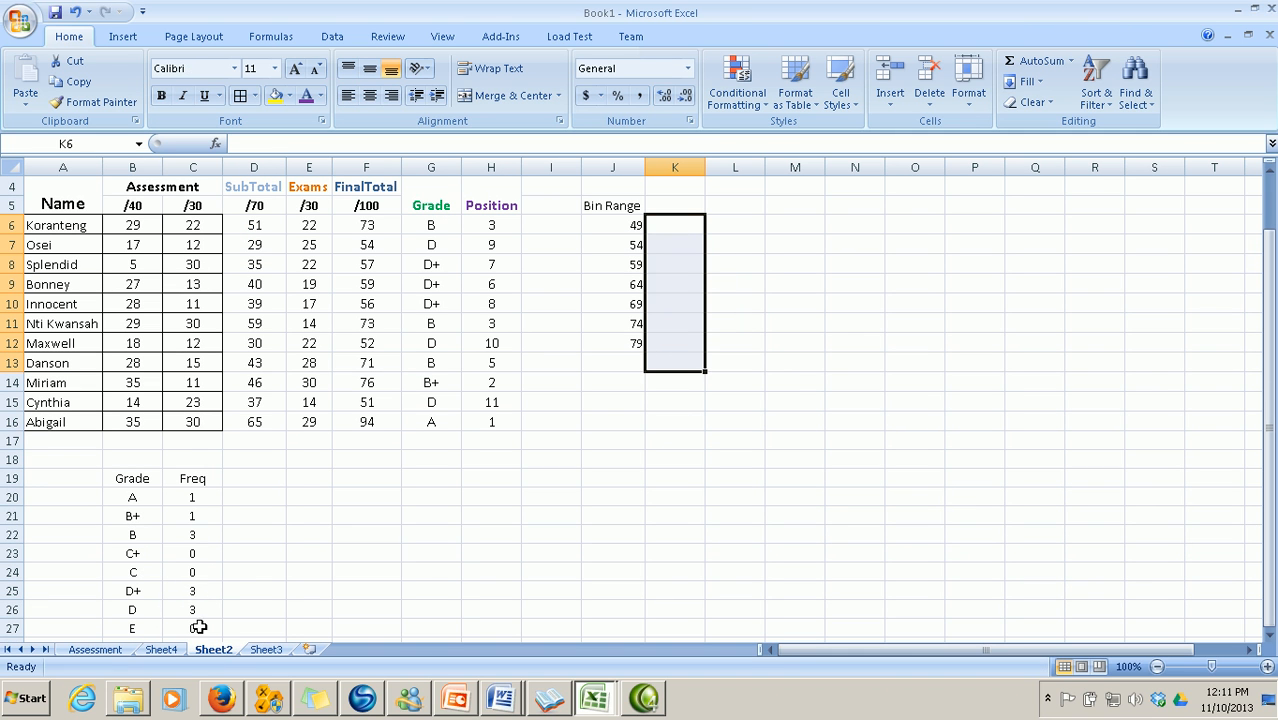
left_click(161, 650)
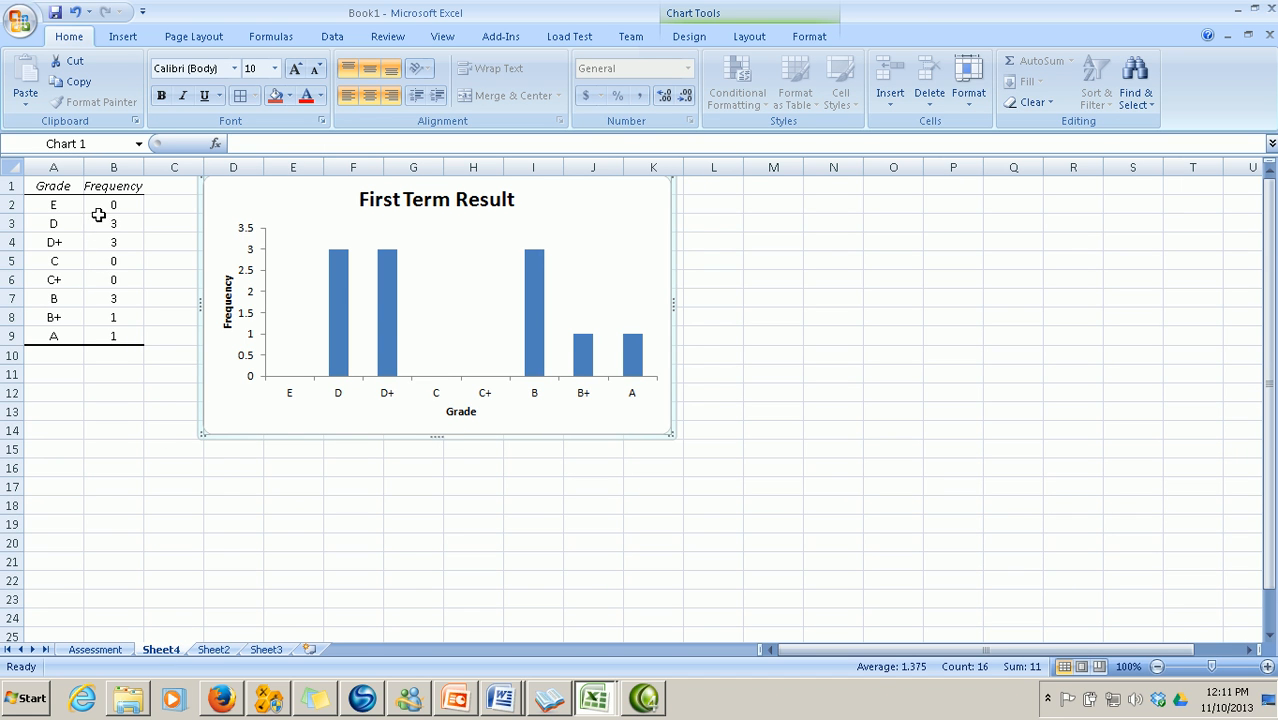
left_click(213, 650)
scroll(244, 610, "down", 2)
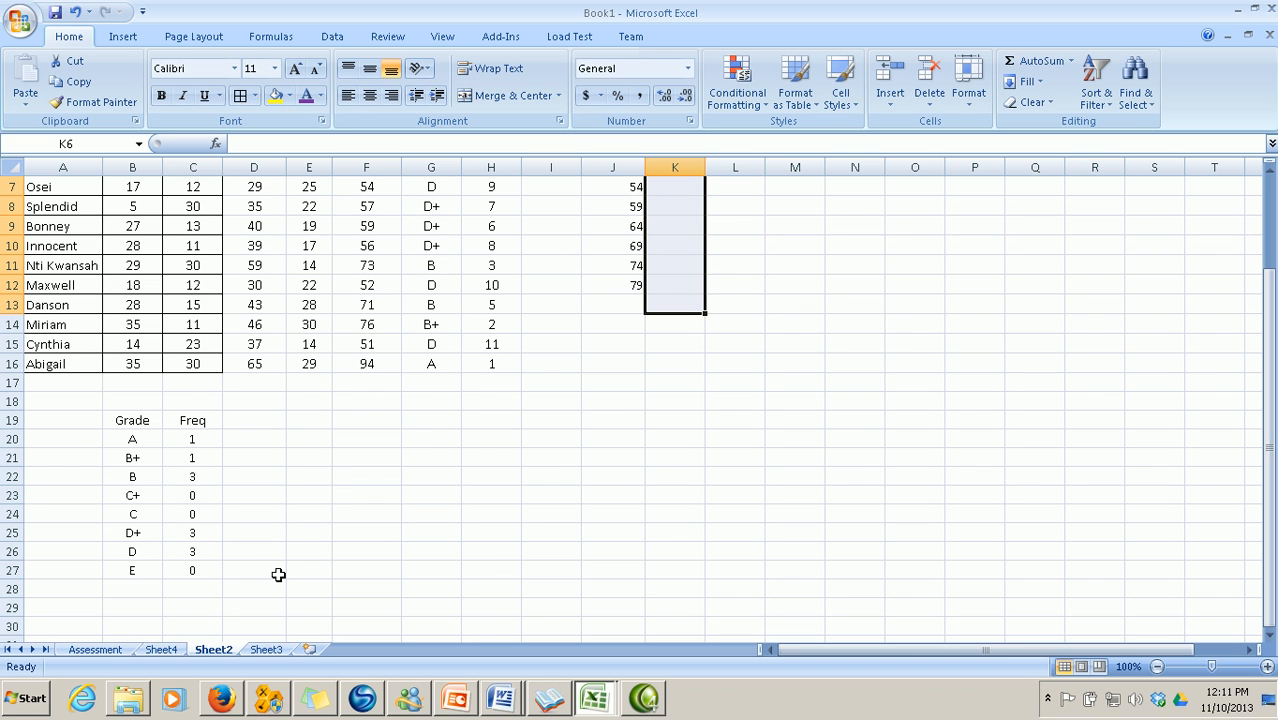
scroll(567, 392, "up", 2)
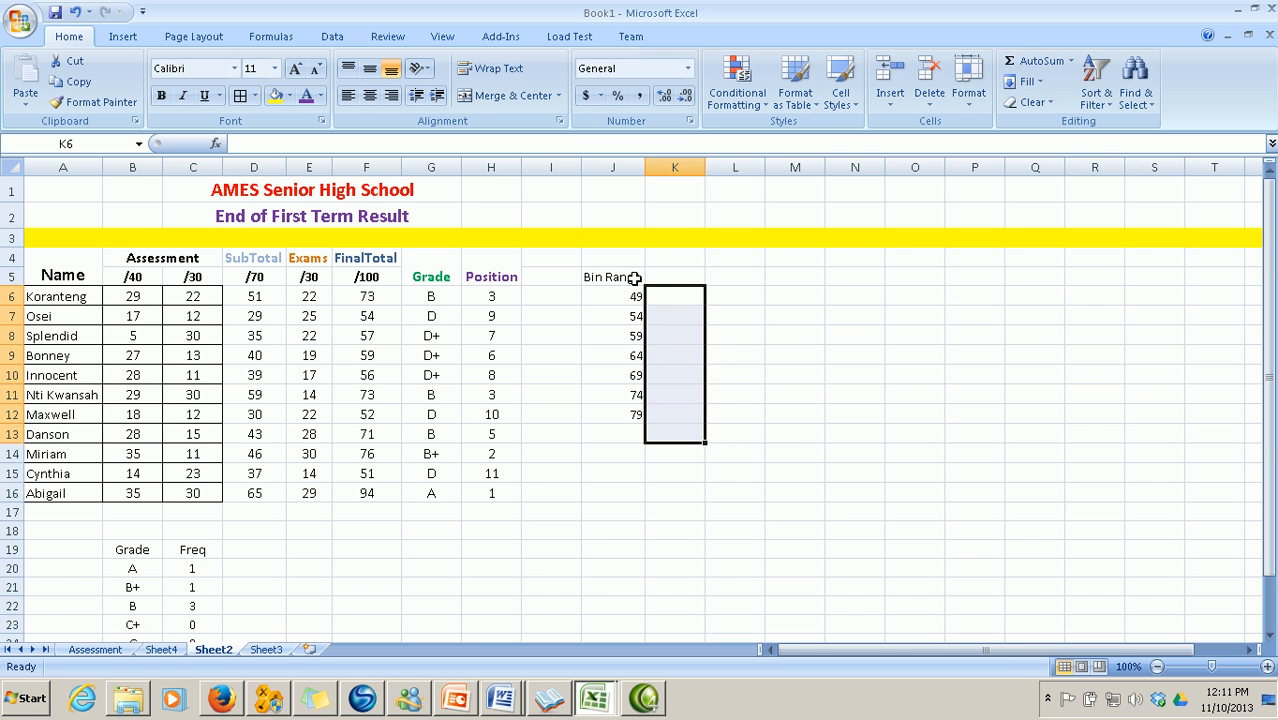
Return to the Assessment sheet and scroll through its results and Grade/Freq table
left_click(98, 651)
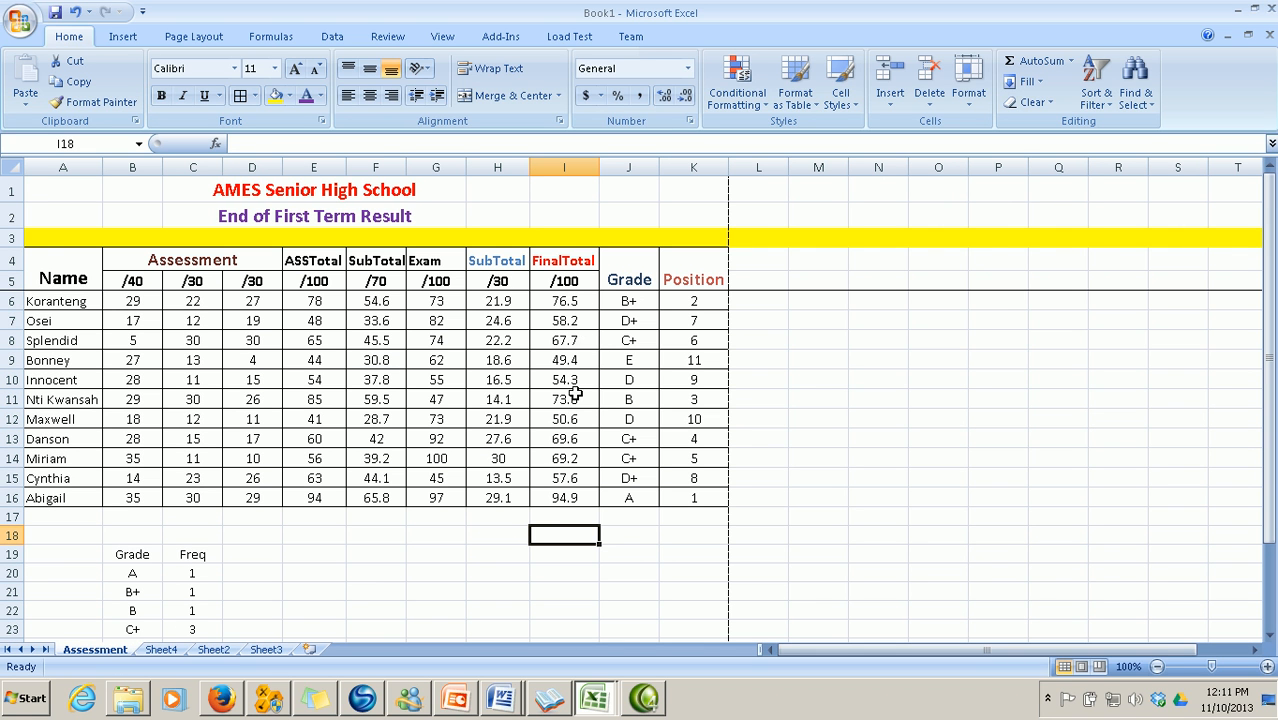
scroll(424, 516, "down", 2)
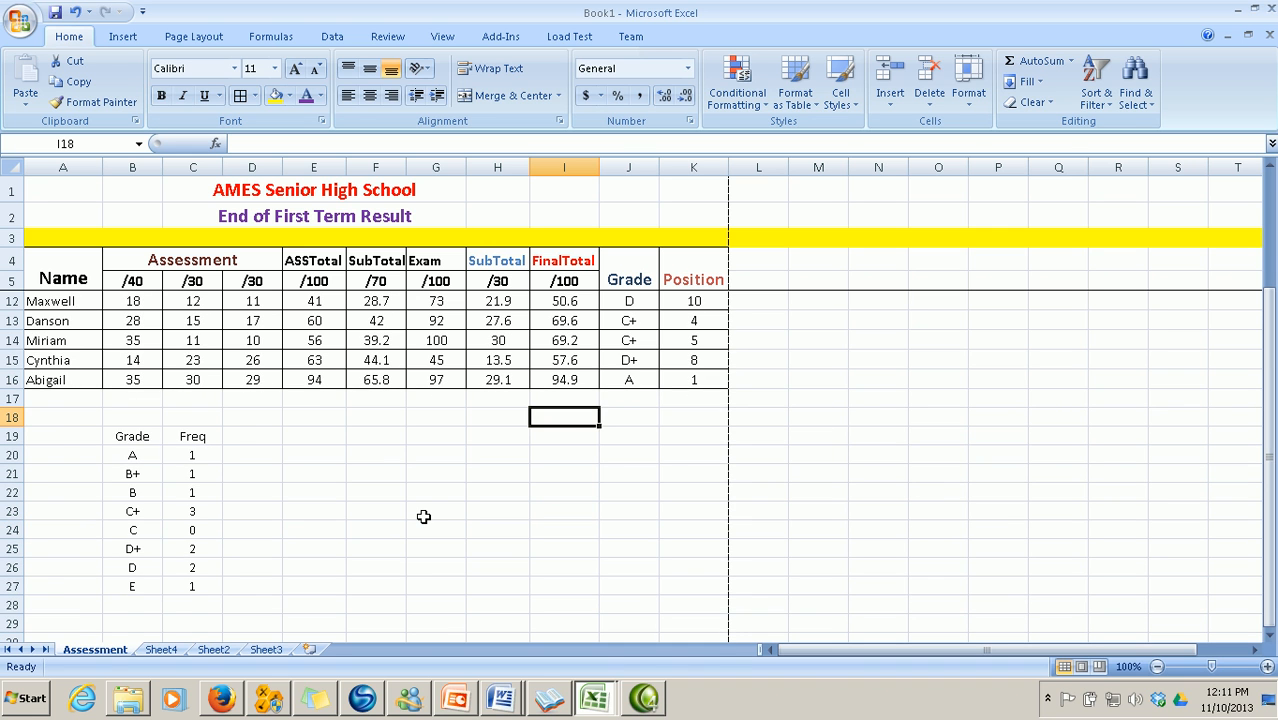
scroll(424, 516, "up", 1)
scroll(424, 516, "up", 1)
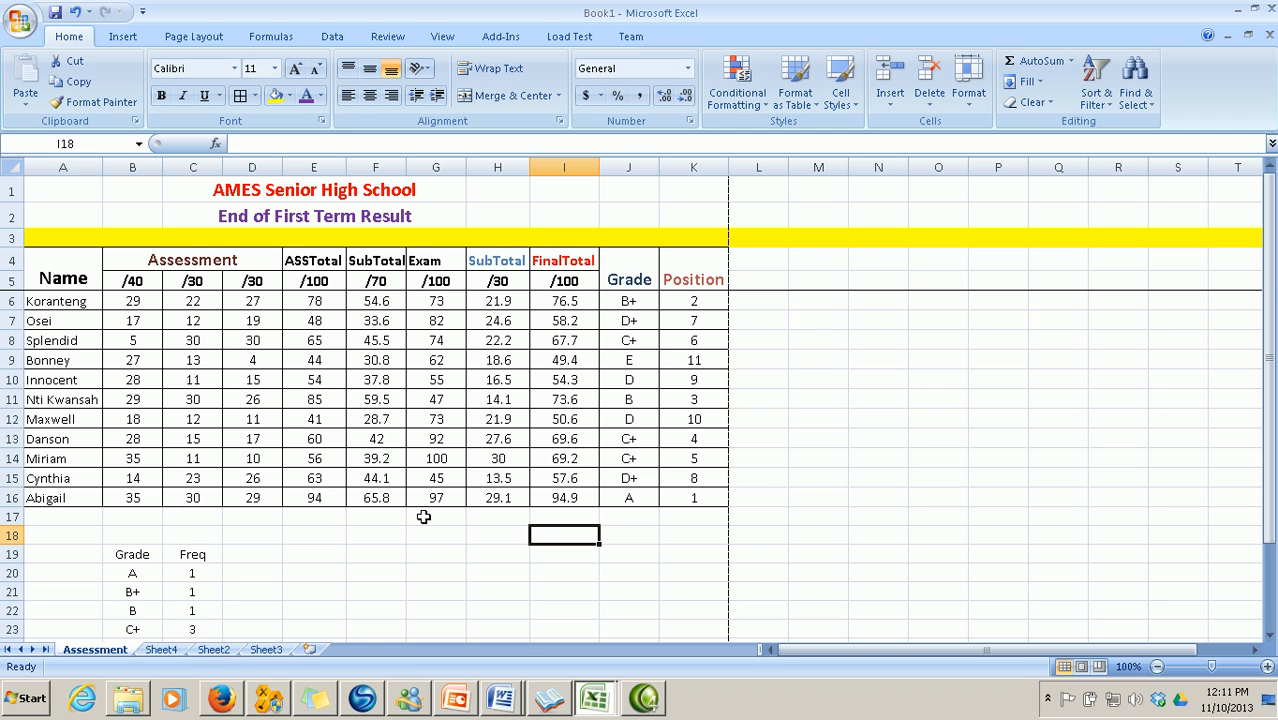
scroll(423, 516, "down", 2)
scroll(423, 516, "up", 2)
mouse_move(507, 704)
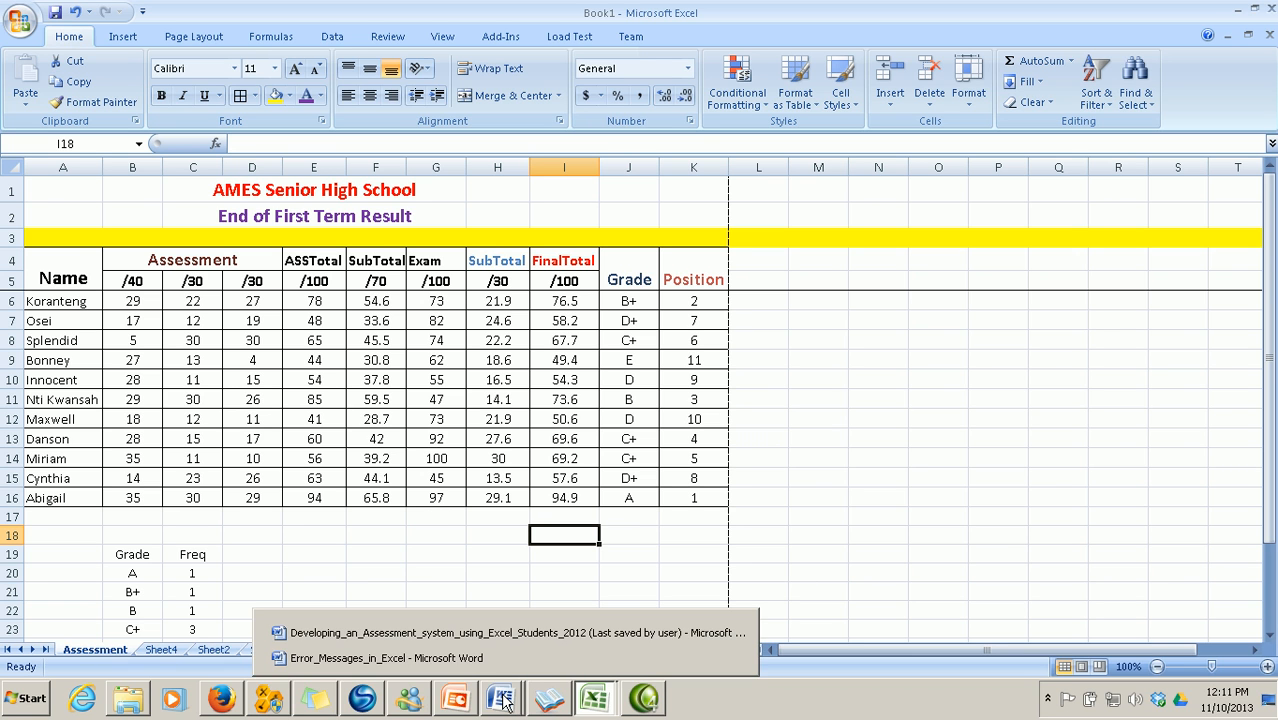
left_click(430, 634)
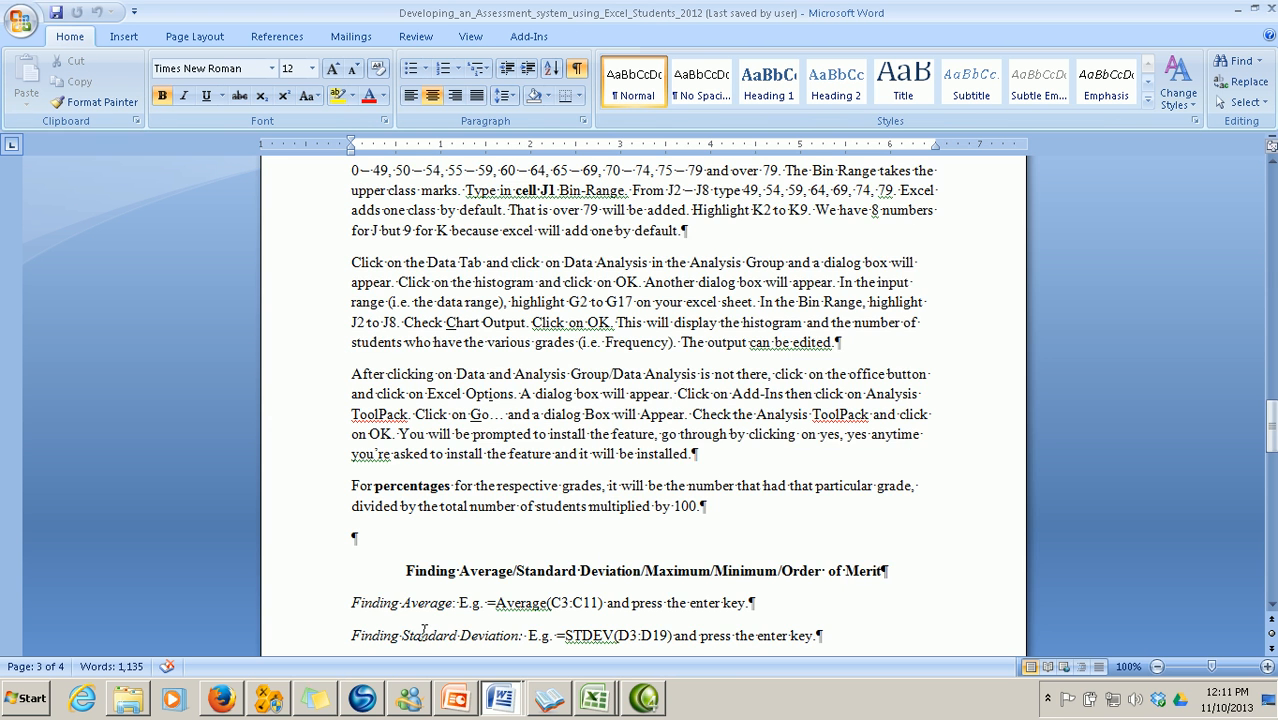
scroll(449, 586, "down", 4)
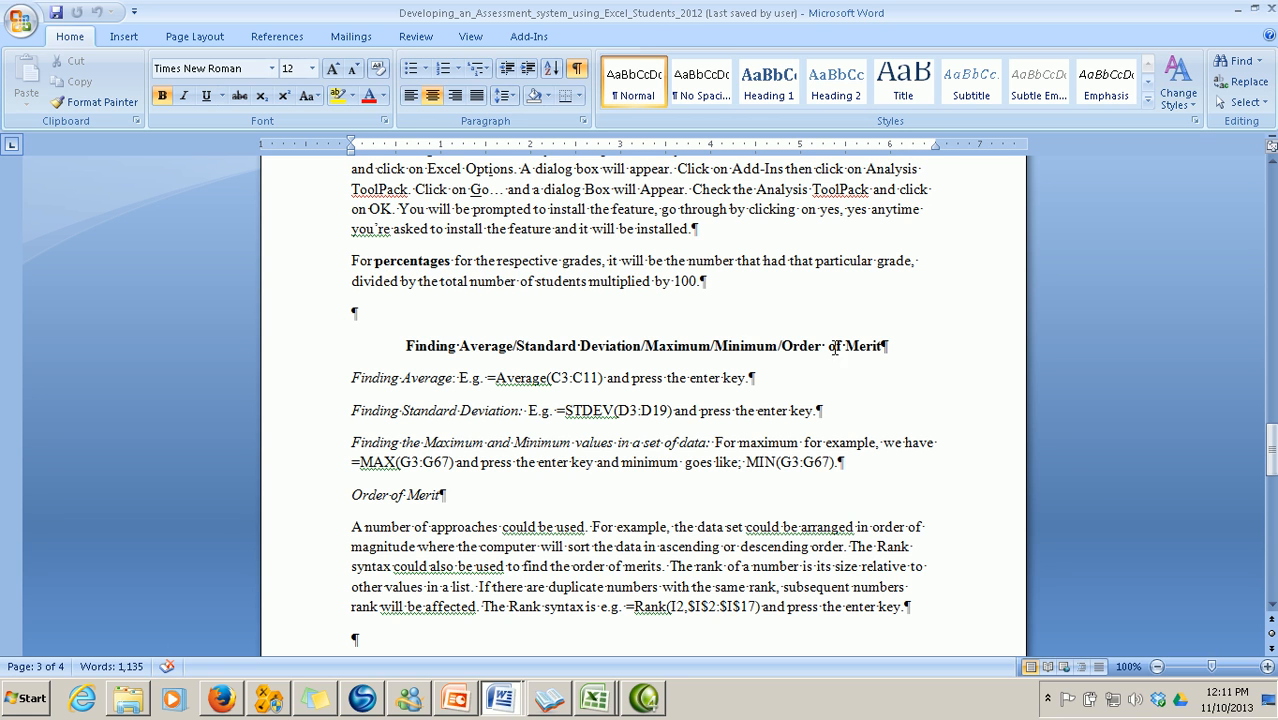
scroll(736, 527, "down", 2)
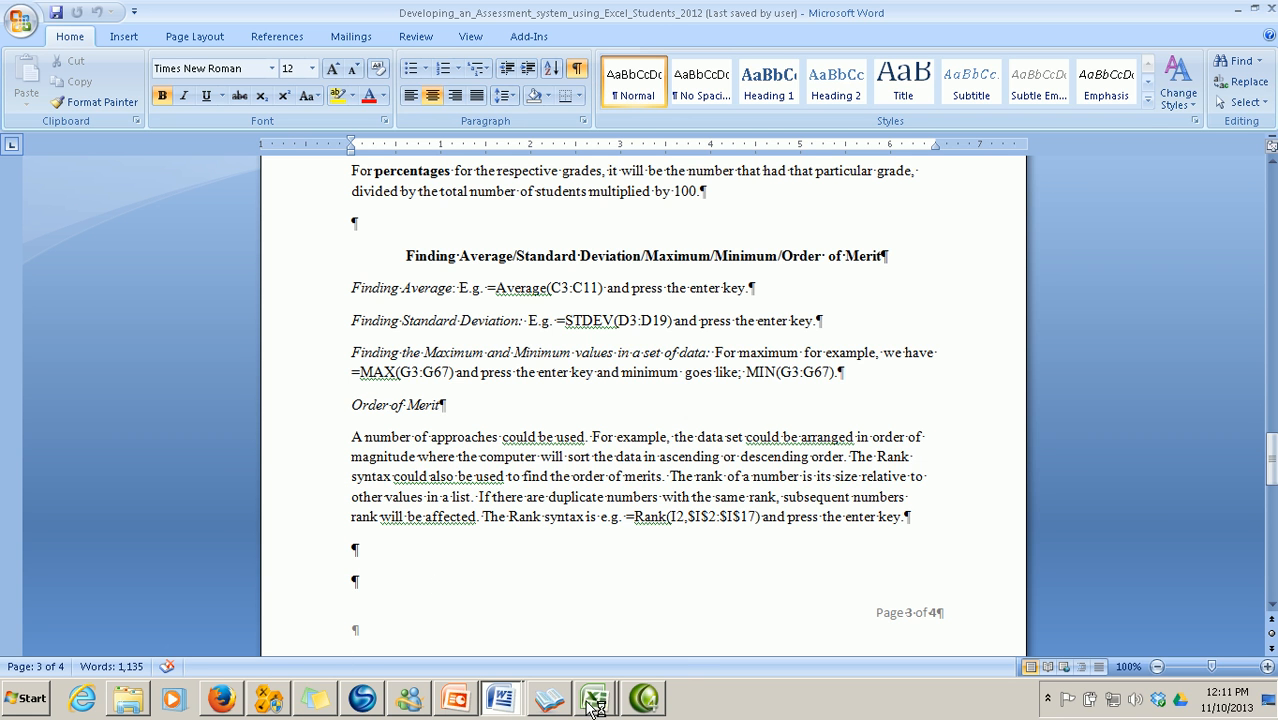
mouse_move(590, 705)
left_click(660, 656)
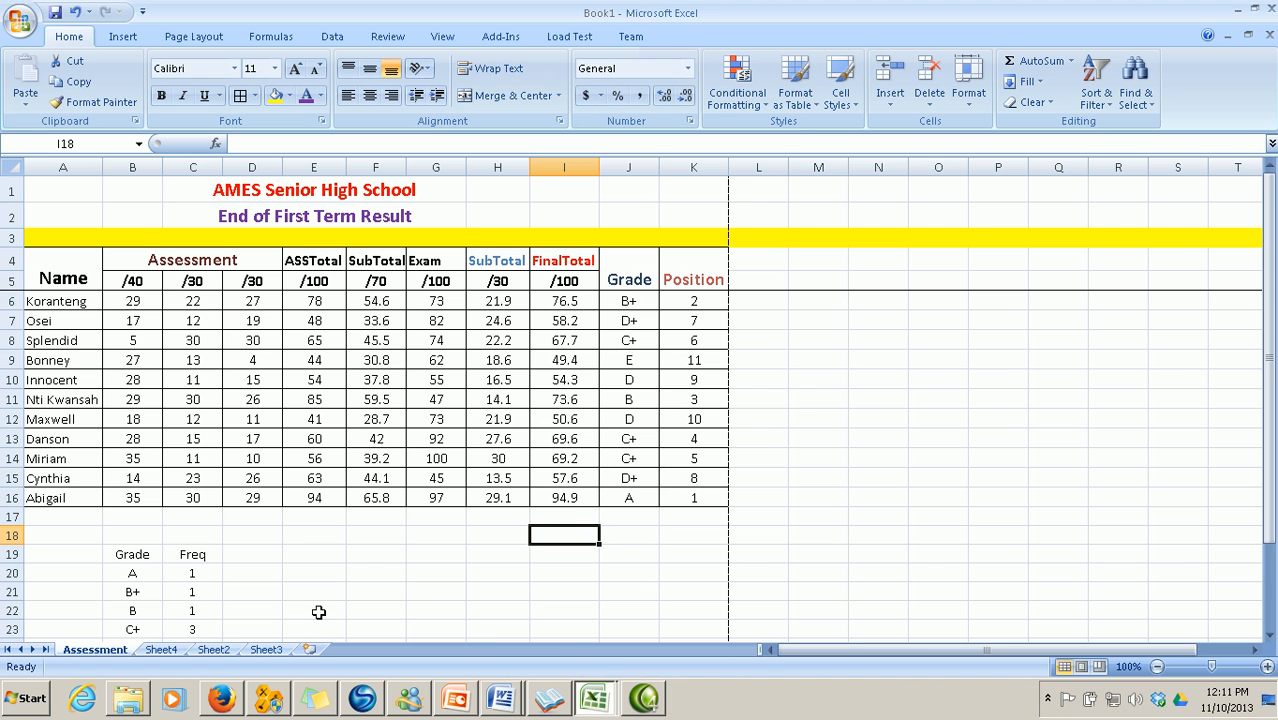
Insert =AVERAGE(B6:B16) into Sheet2 cell B17 with the function wizard
left_click(213, 649)
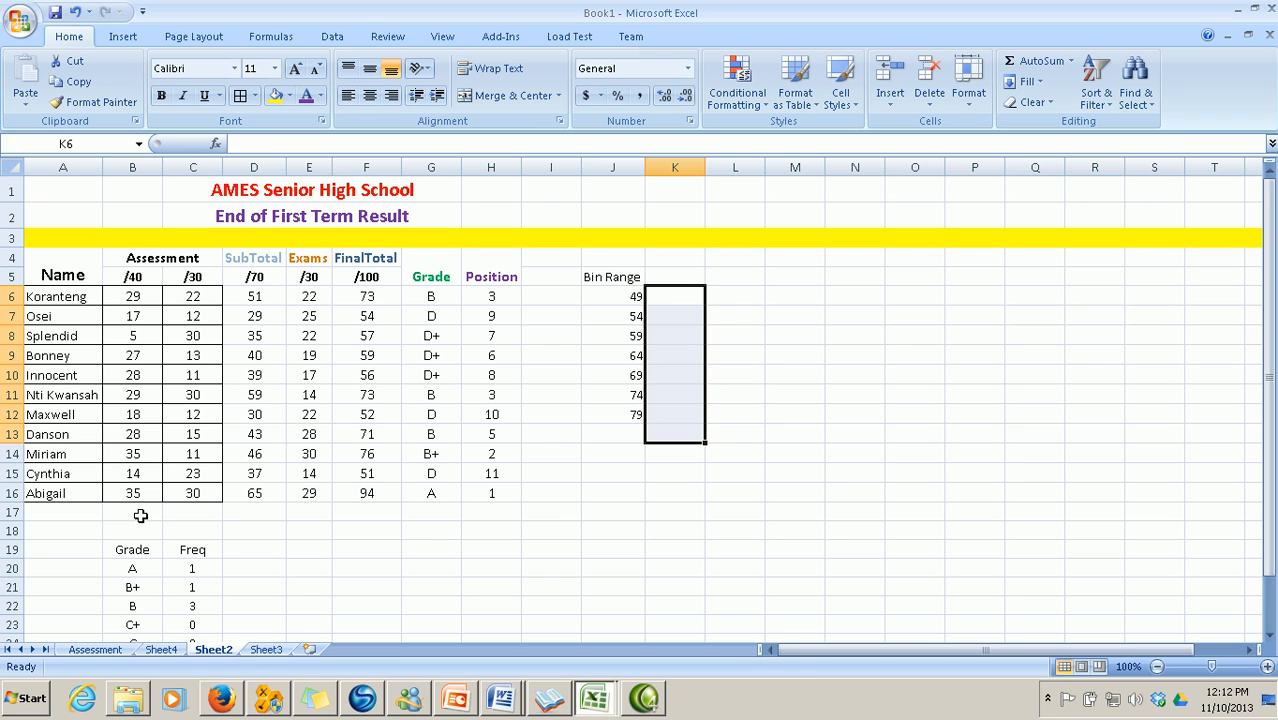
left_click(140, 515)
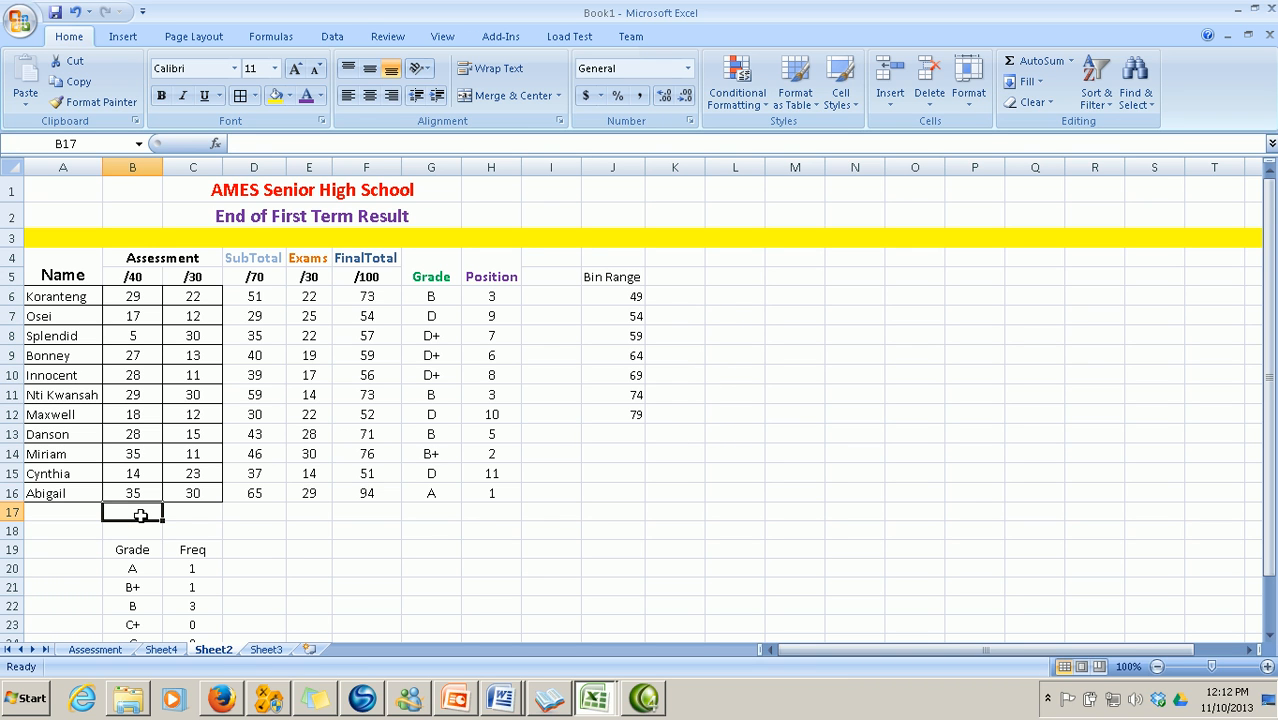
left_click(216, 143)
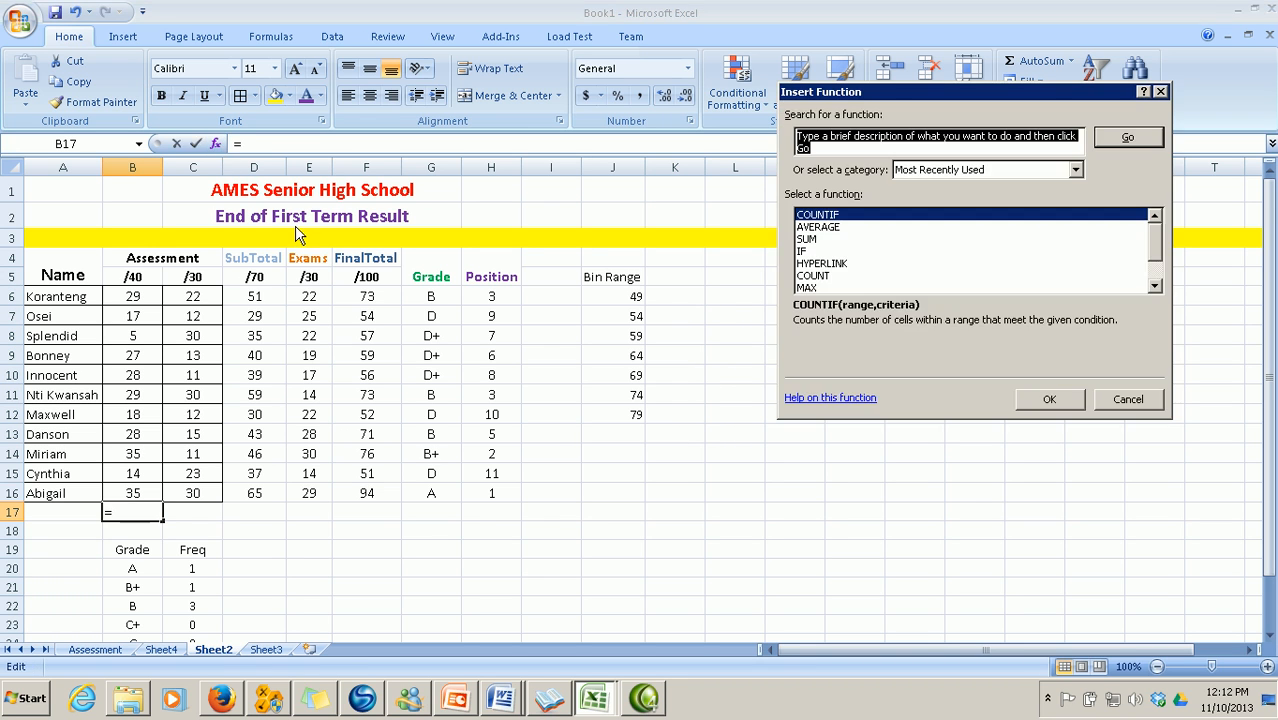
left_click(838, 228)
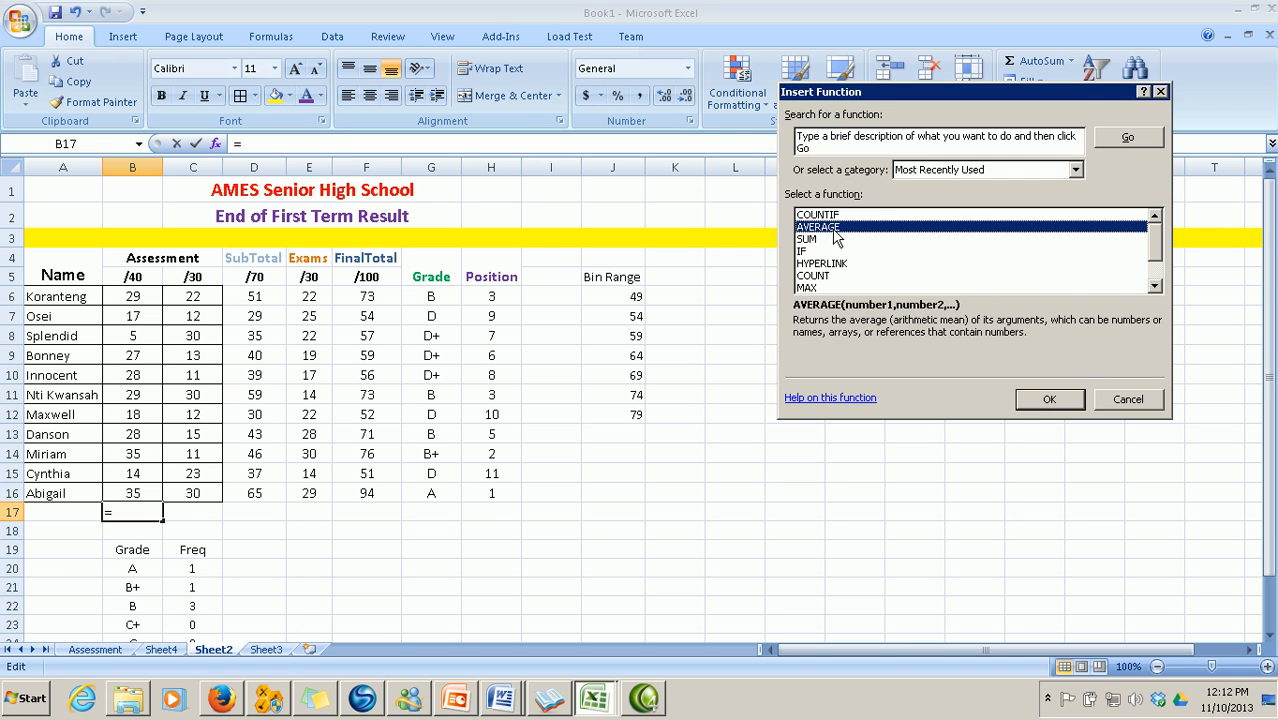
left_click(1043, 402)
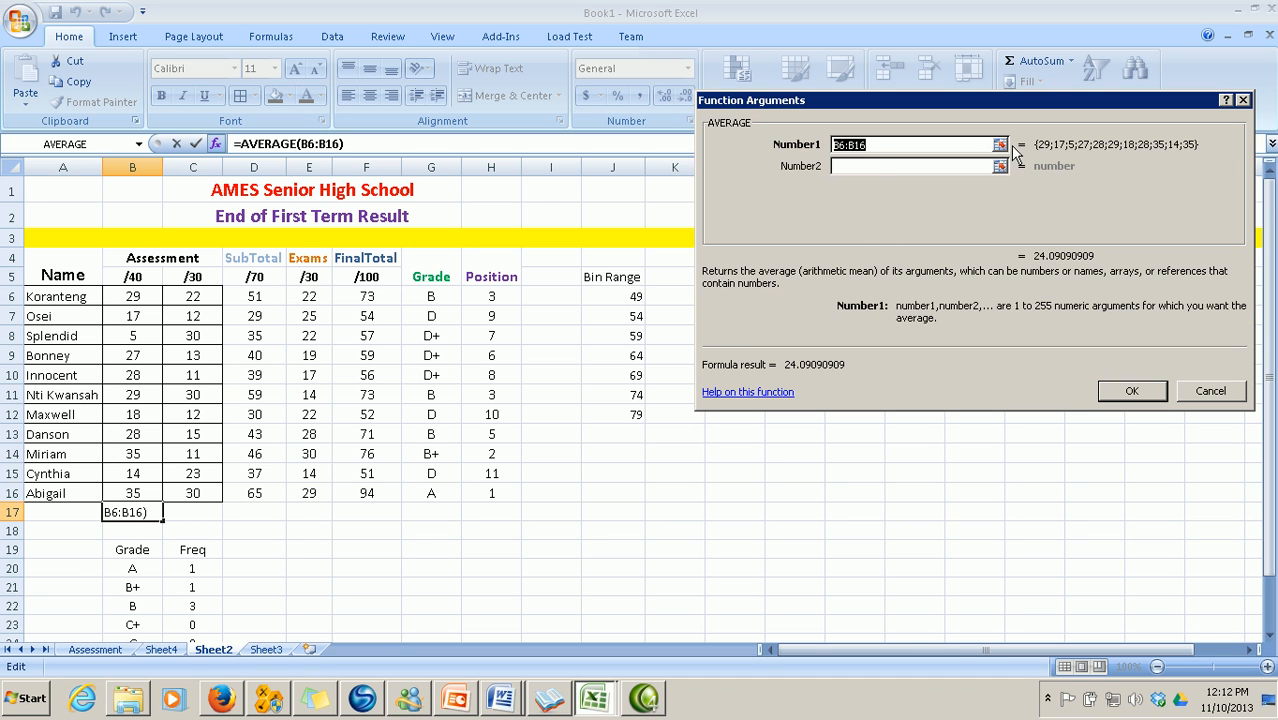
left_click(1127, 391)
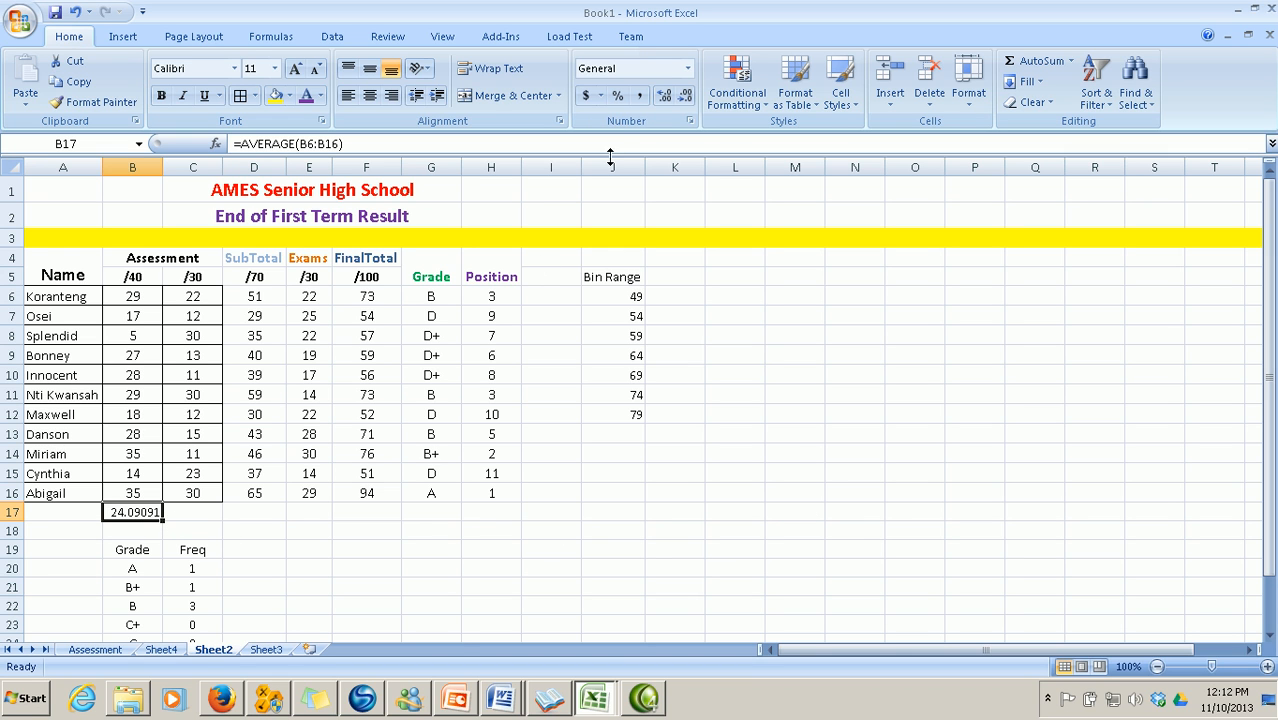
Reduce B17's display to two decimals, showing 24.09
left_click(685, 98)
left_click(685, 98)
left_click(685, 98)
left_click(367, 531)
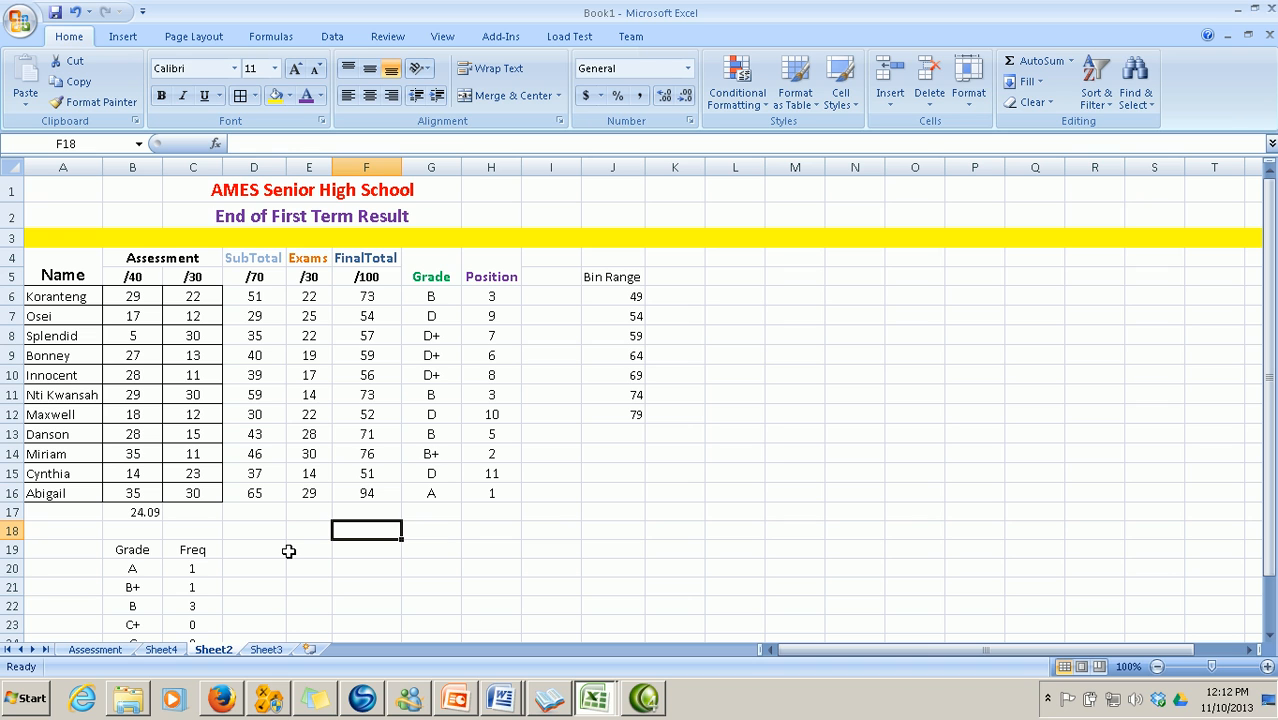
left_click(212, 513)
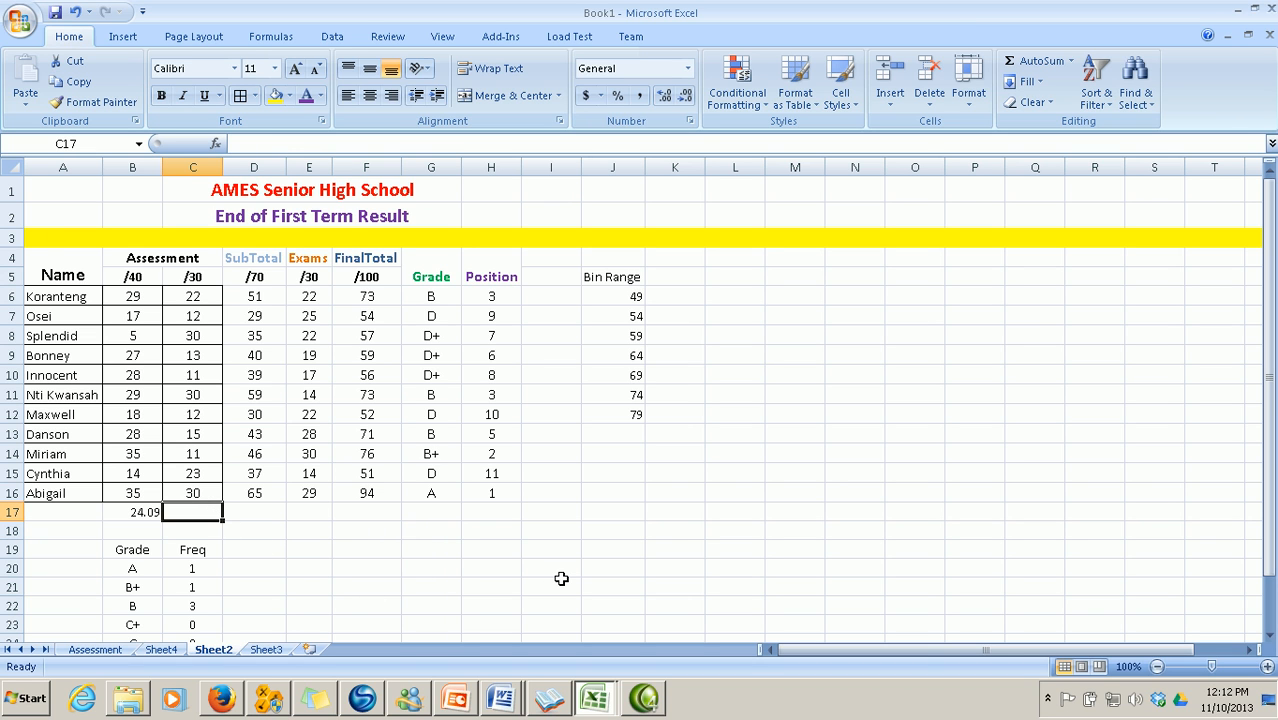
Enter =MAX(C6:C16) in C17 and =MIN(D6:D16) in D17, giving 29
type("=")
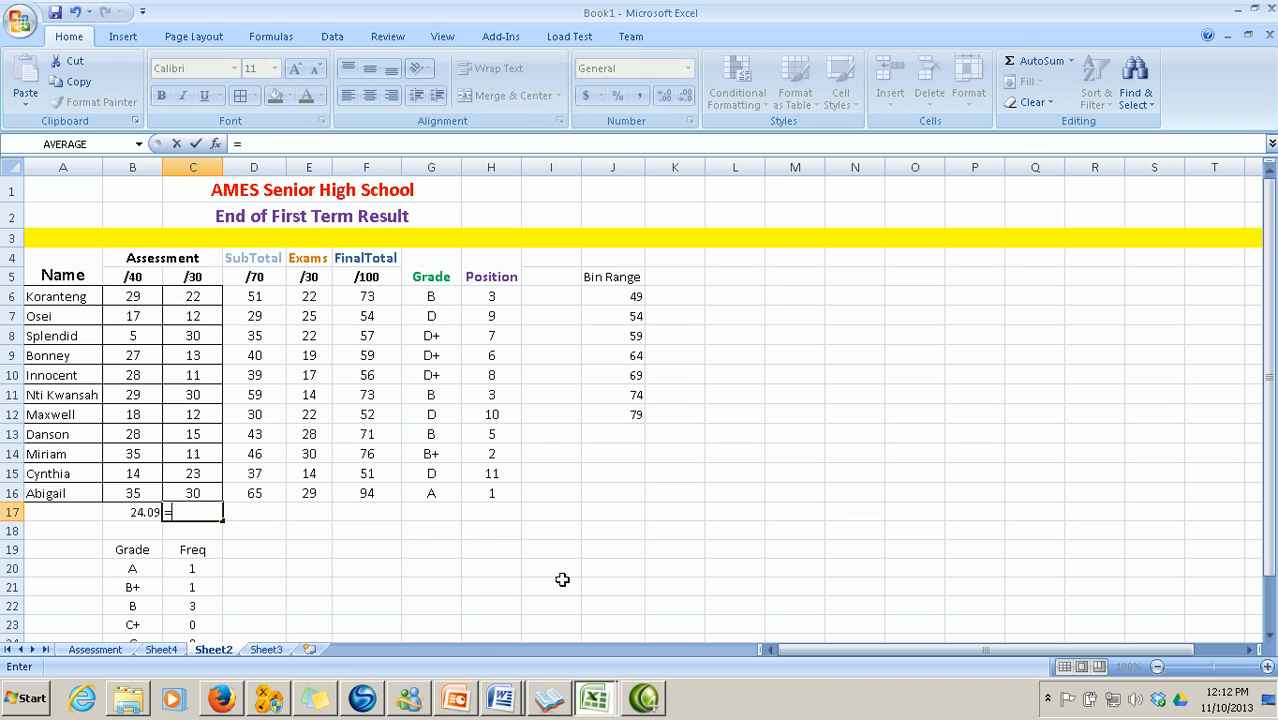
type("max")
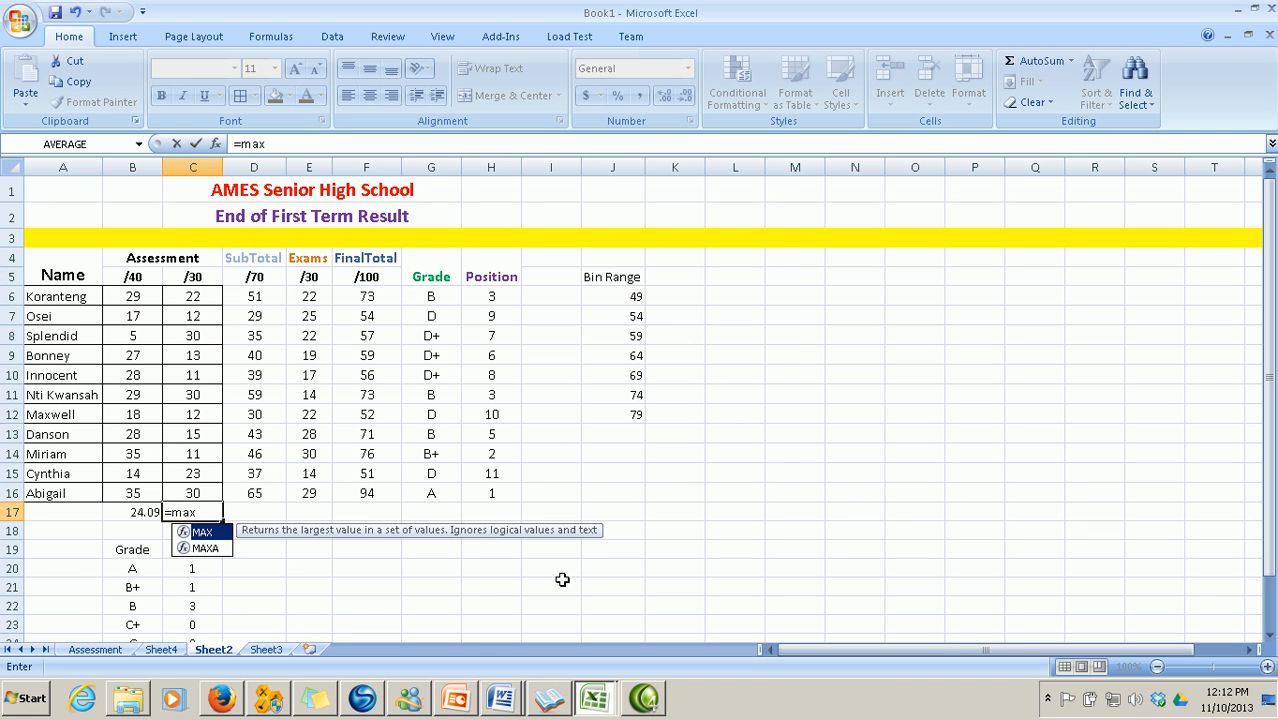
type("(")
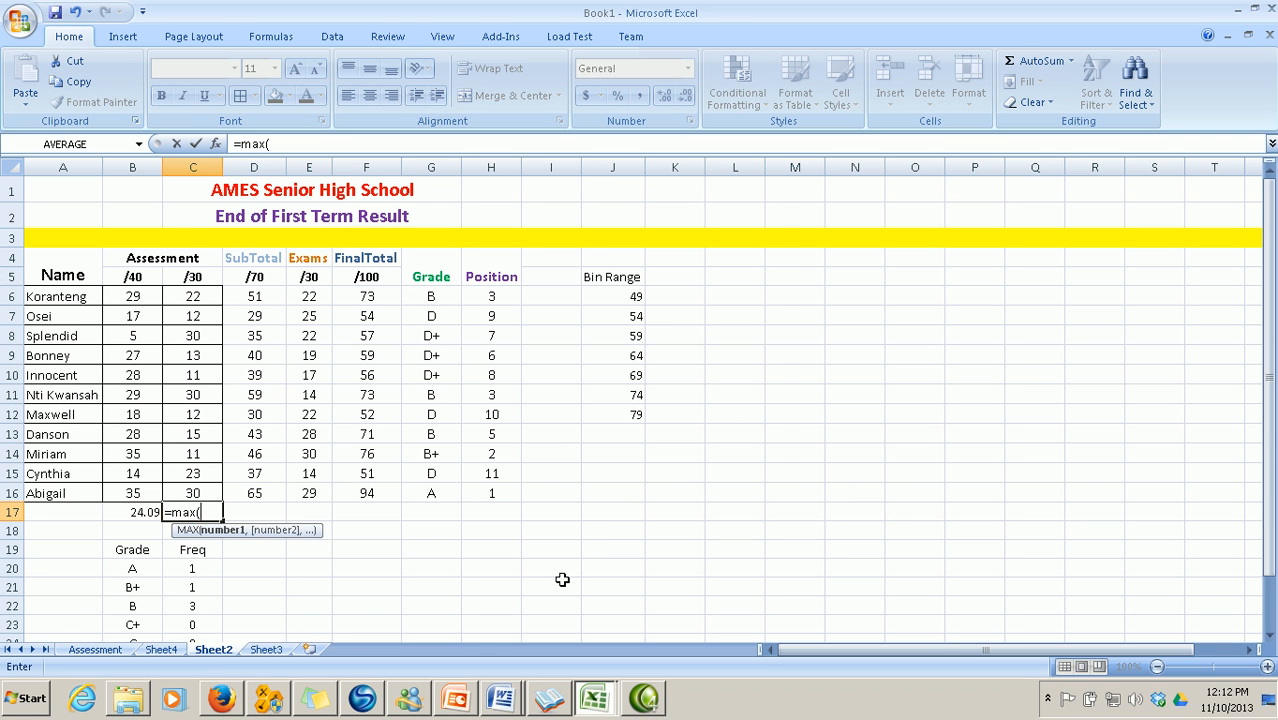
type("c")
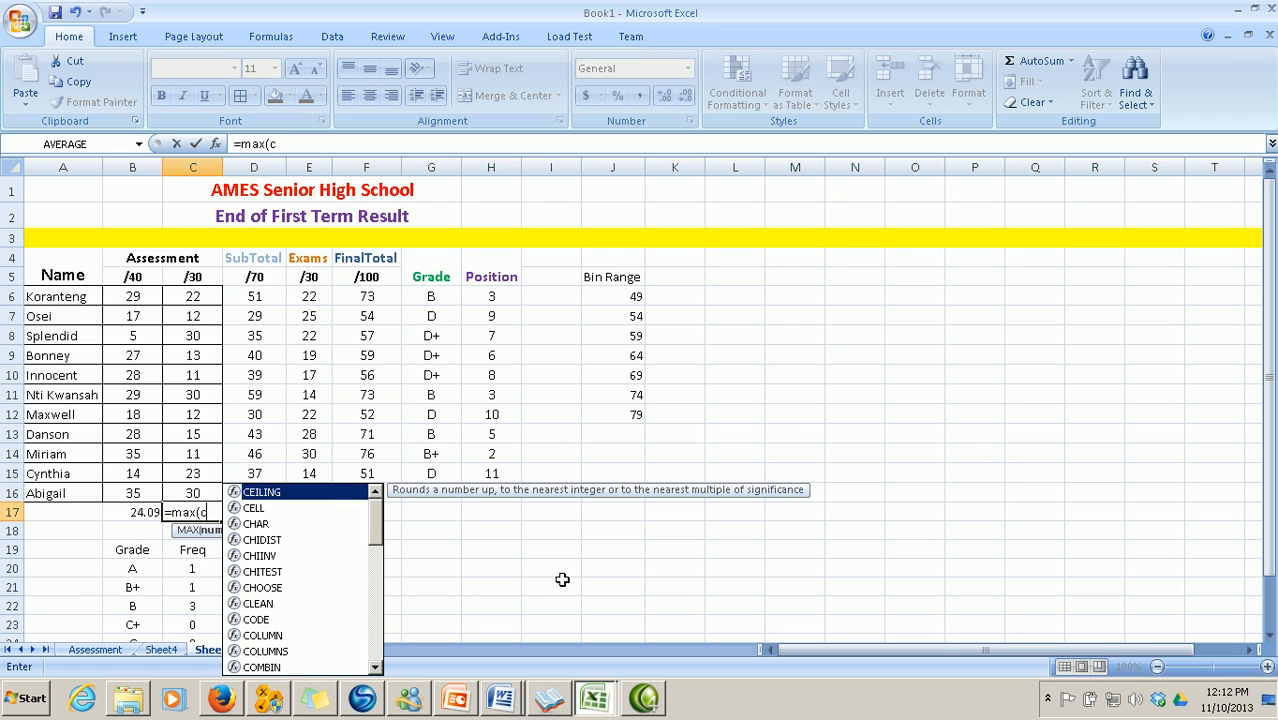
type("6")
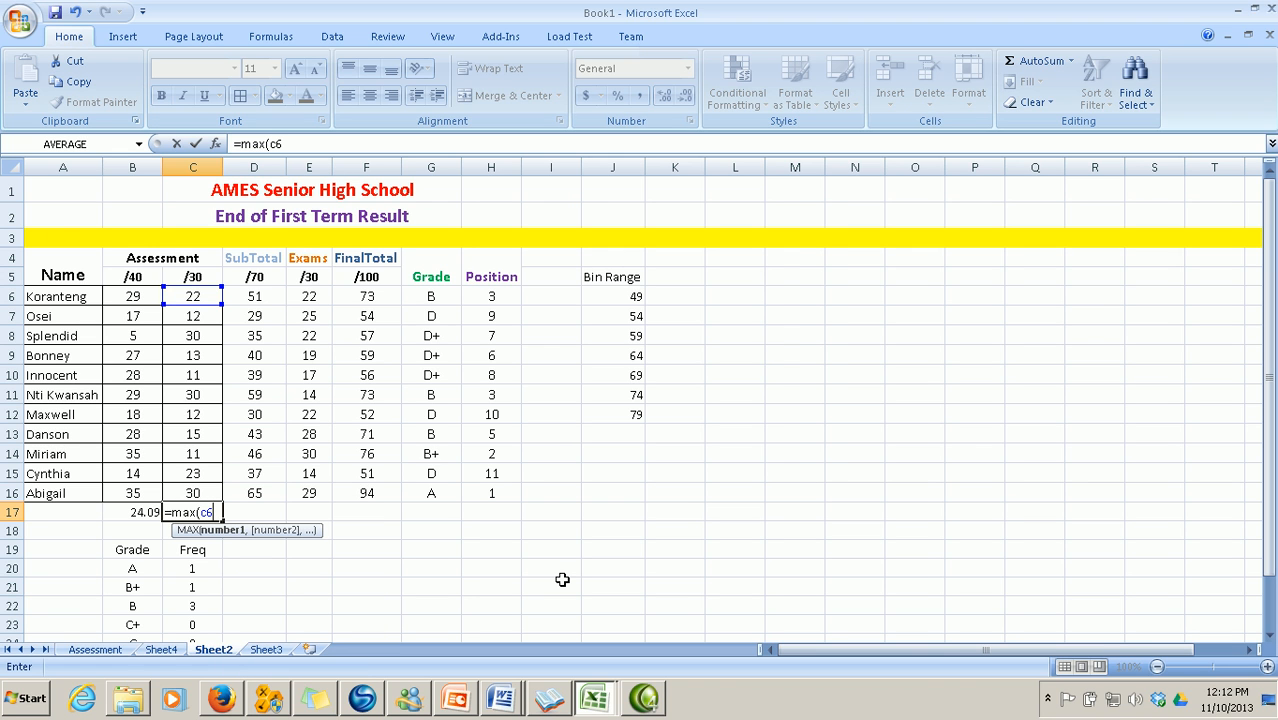
type(":c16)")
key("Return")
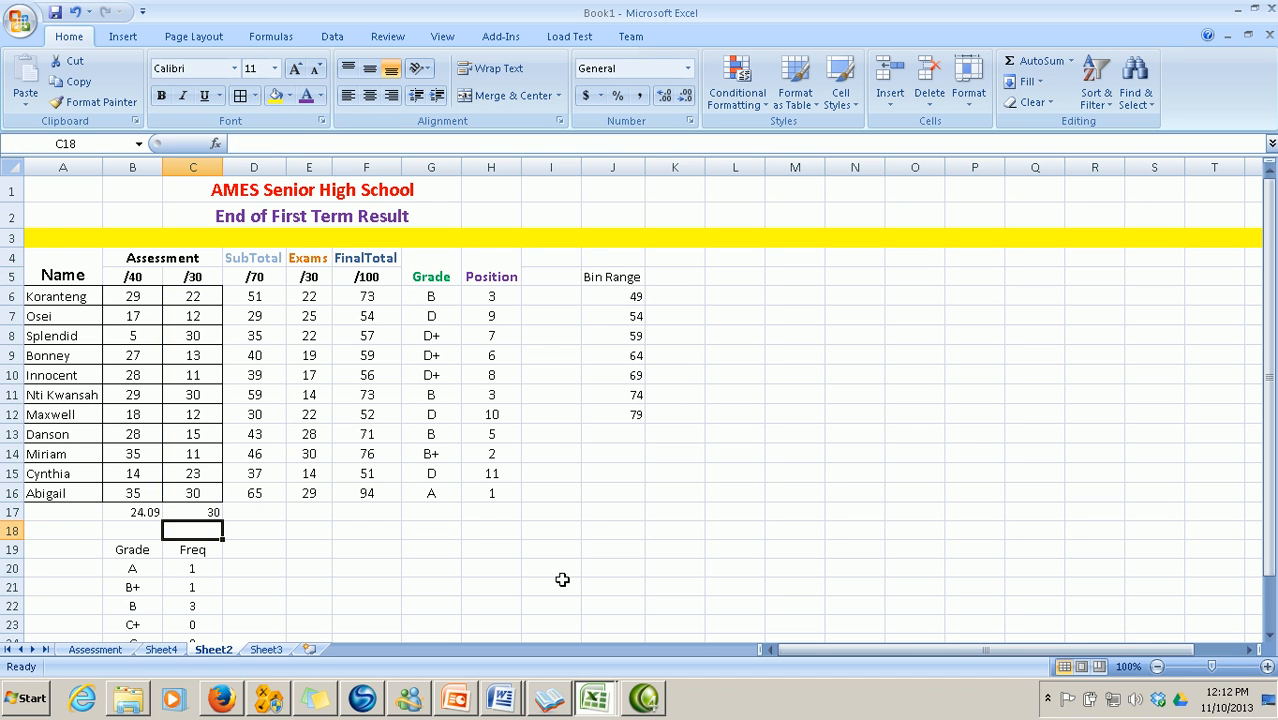
left_click(262, 515)
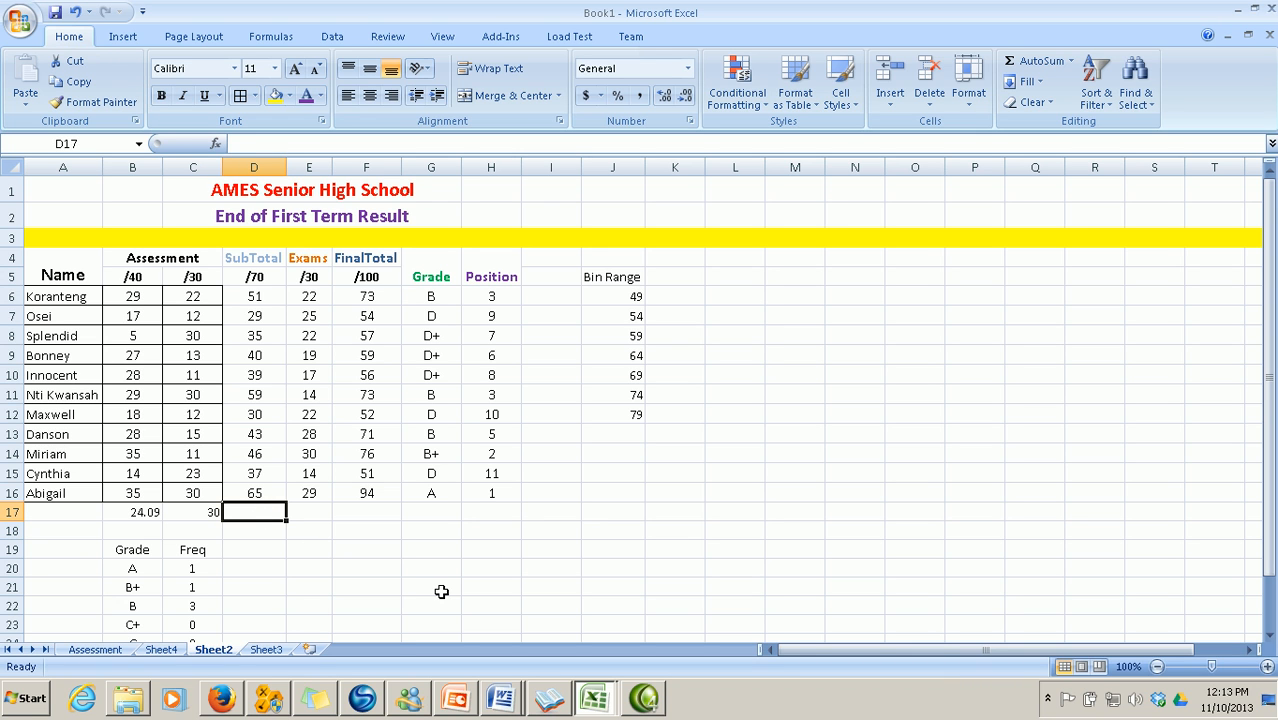
type("=min")
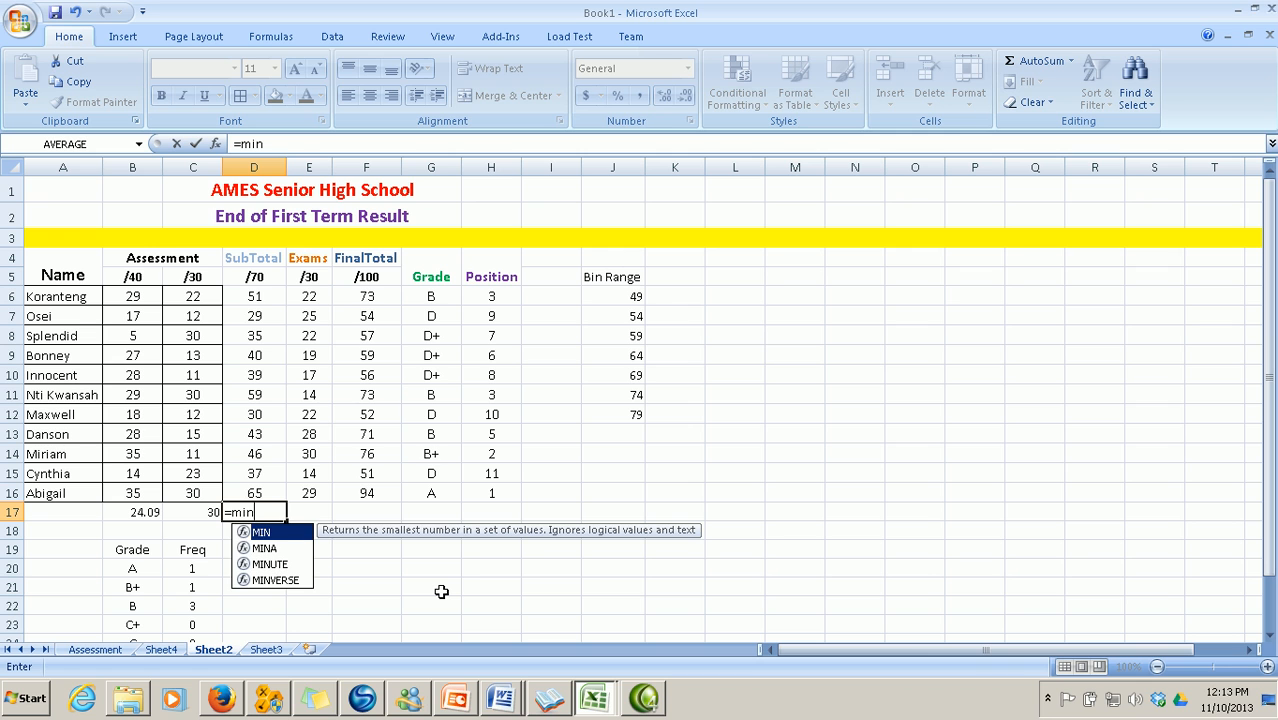
type("(")
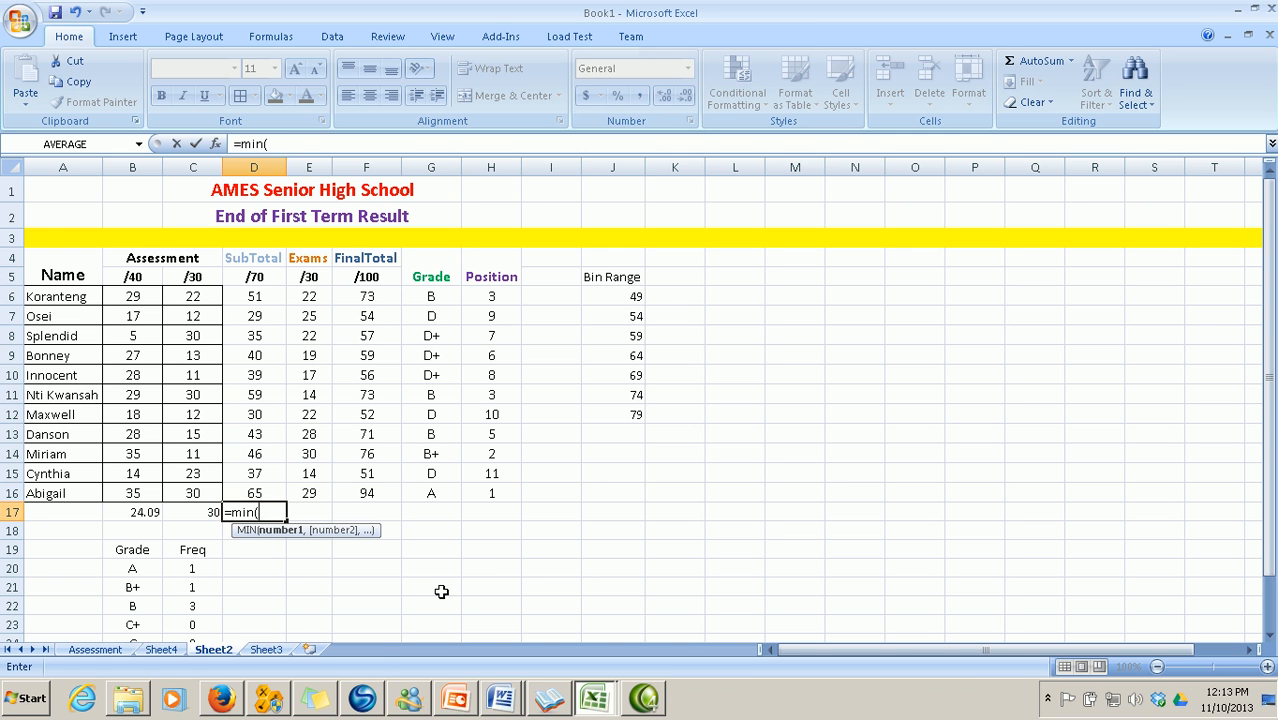
type("d")
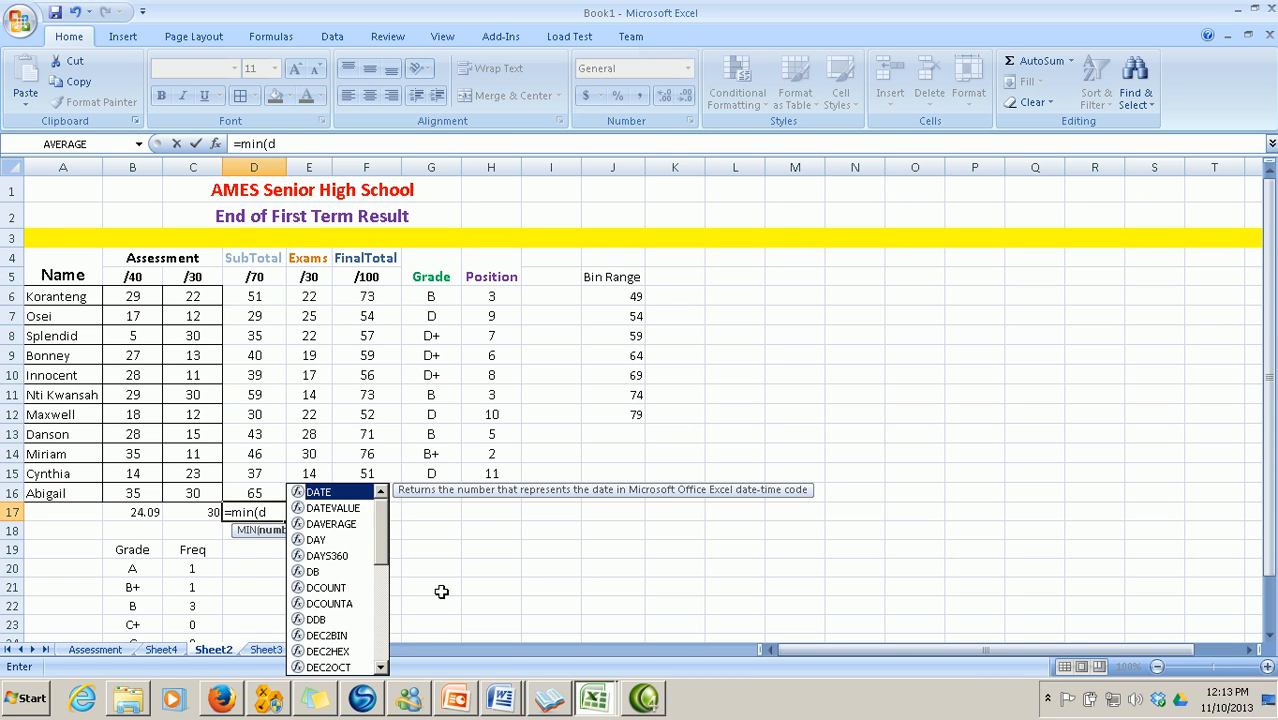
type("6:")
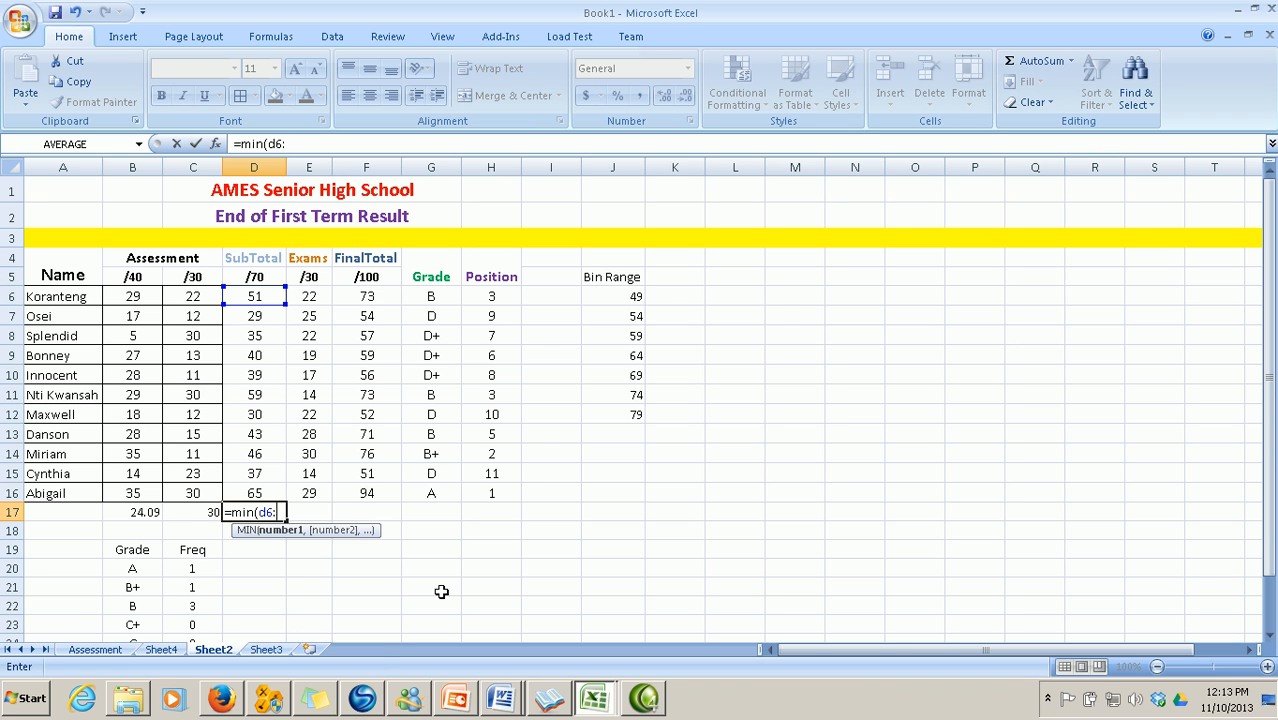
type("d16)")
key("Return")
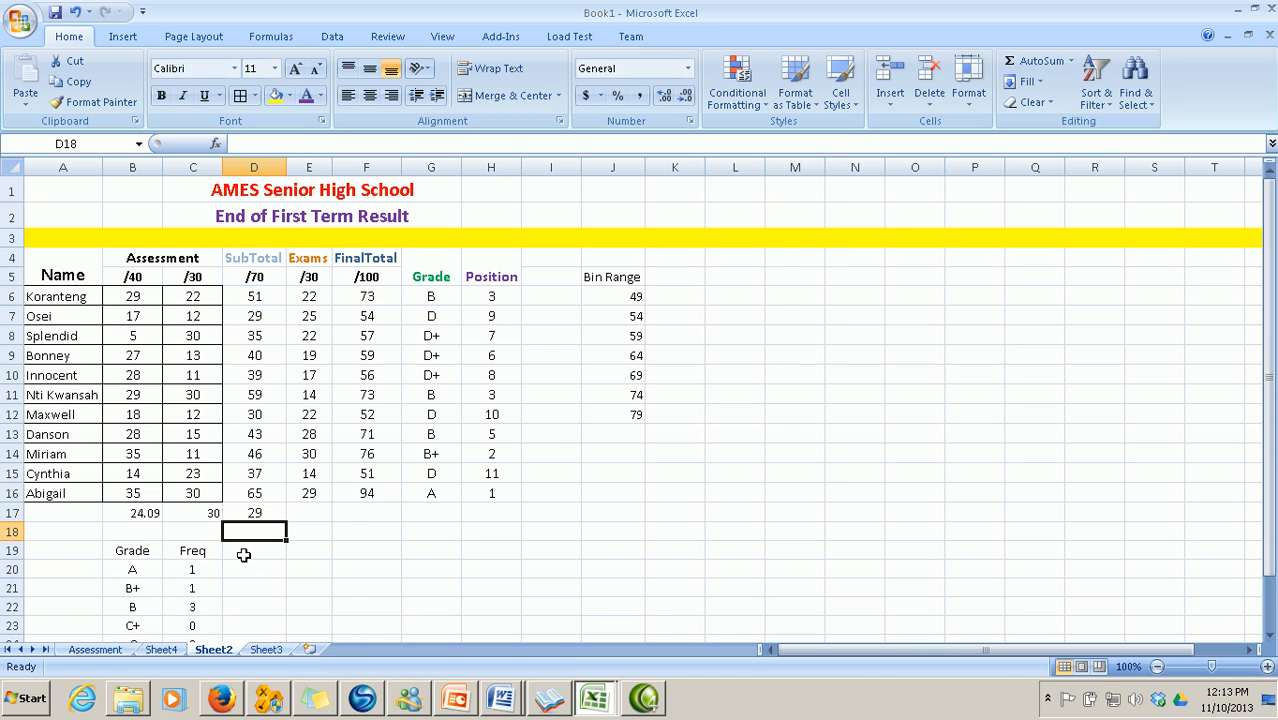
left_click(268, 516)
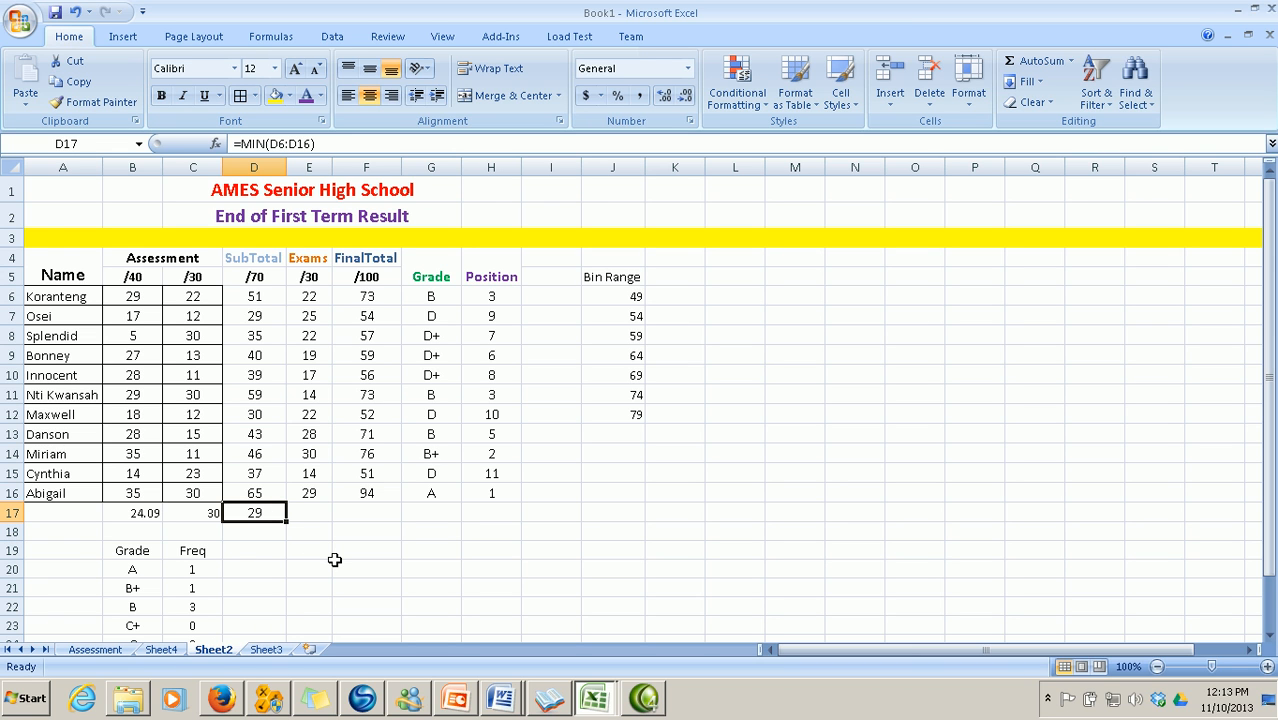
left_click(312, 514)
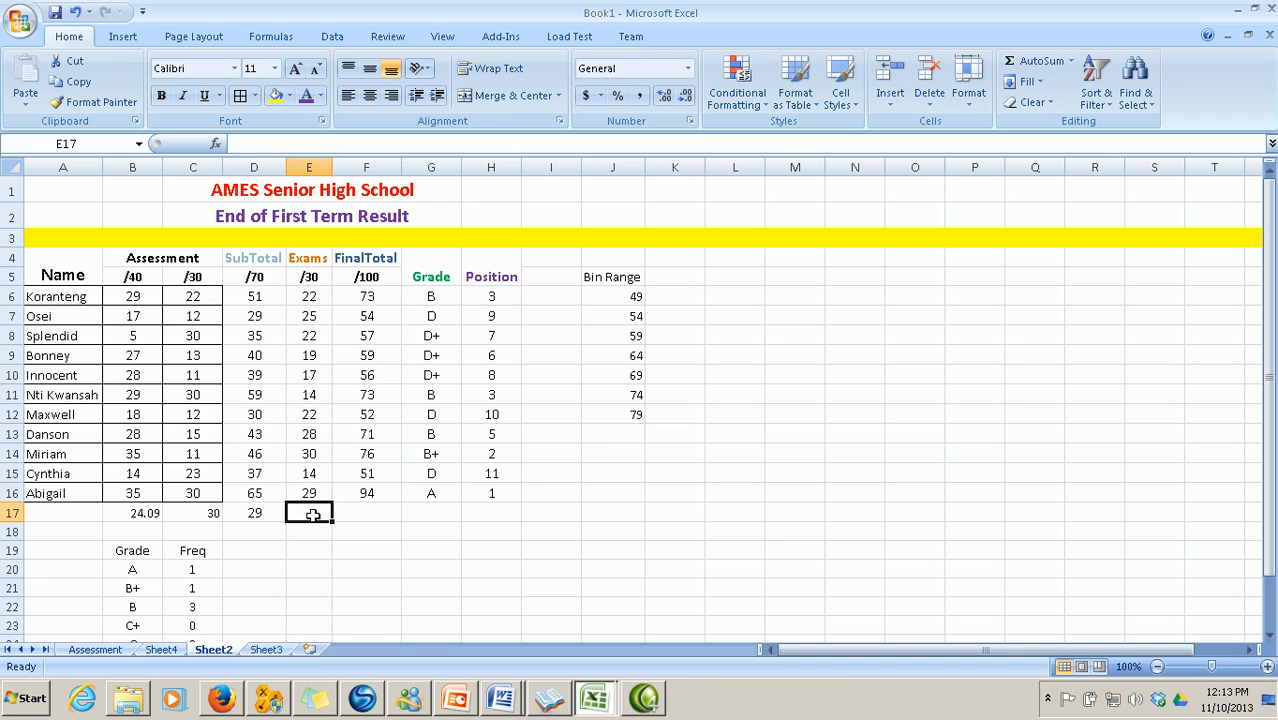
Start a formula in E17 and list functions from the All category
type("=")
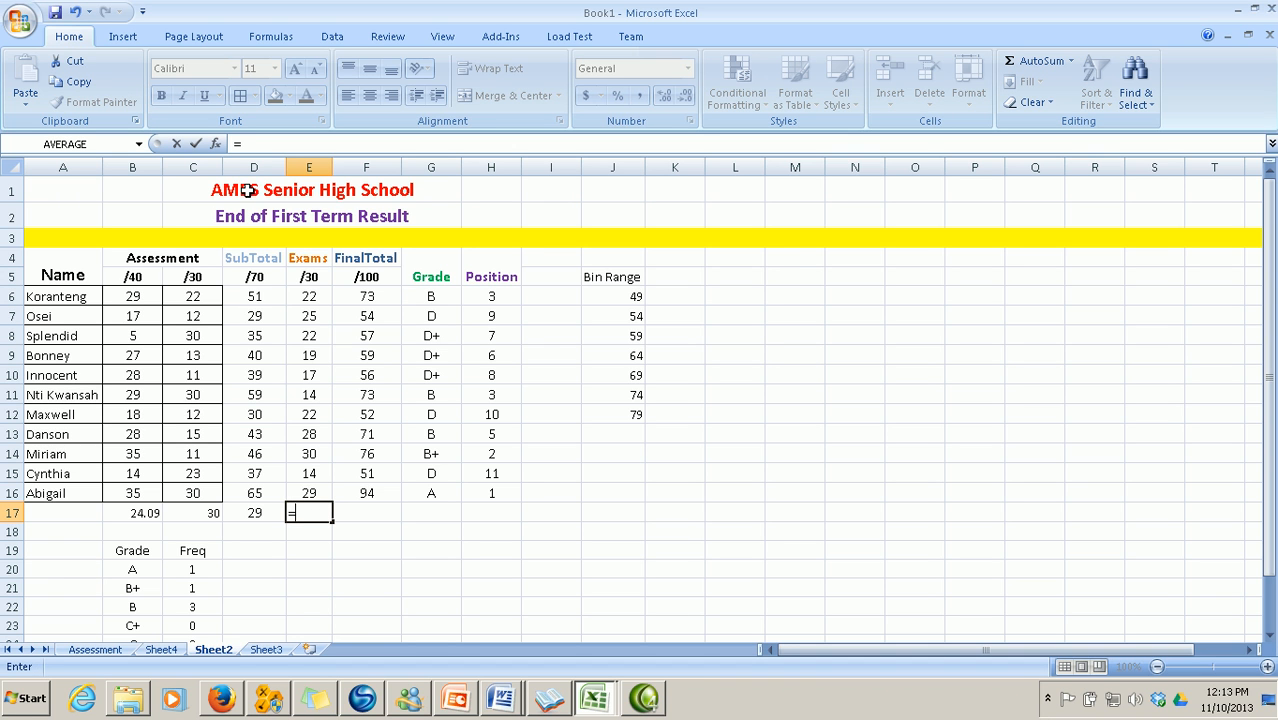
left_click(216, 144)
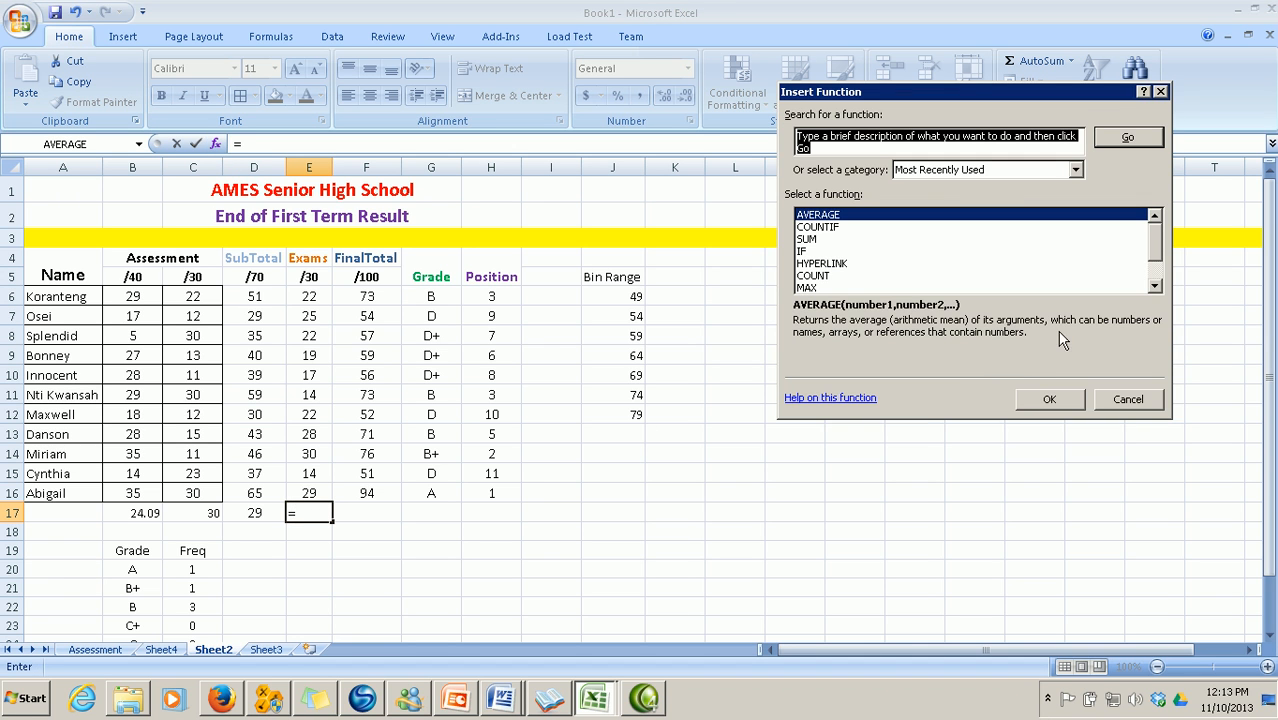
left_click_drag(1156, 248, 1155, 279)
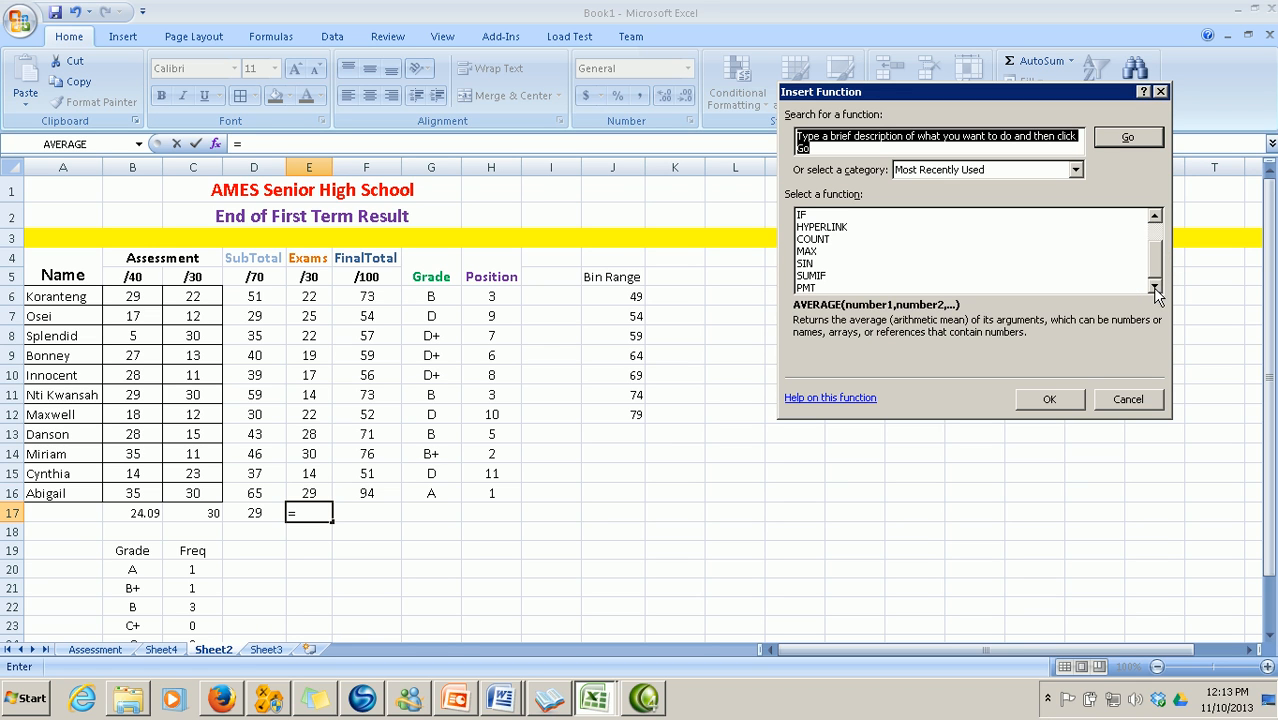
scroll(1140, 240, "up", 1)
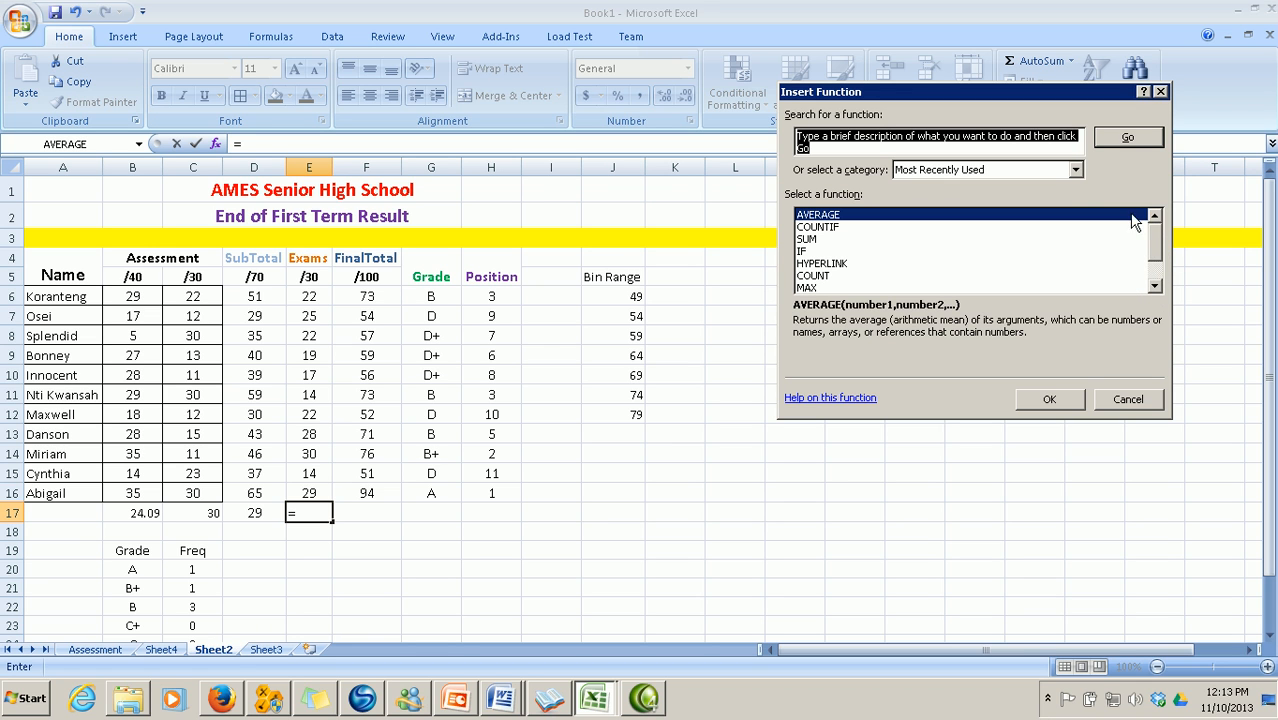
left_click(1076, 171)
left_click(1061, 200)
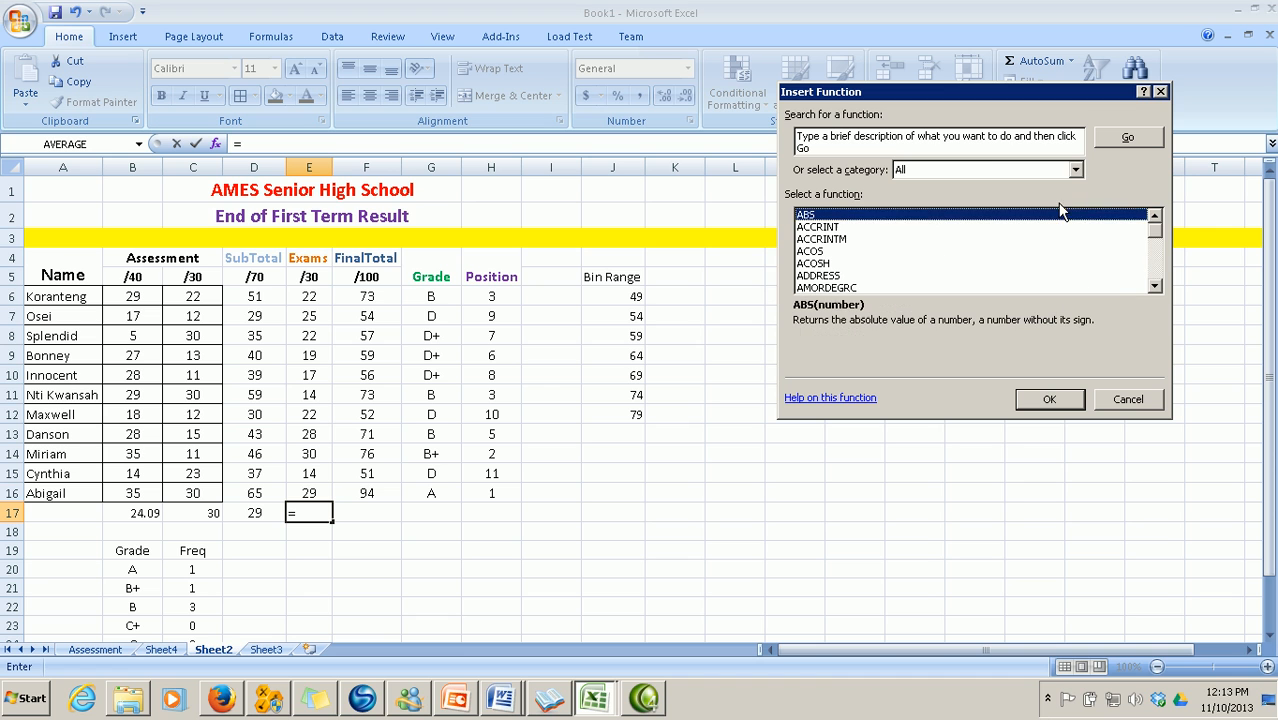
Pick STDEV and apply it to E6:E16, giving 5.6569
left_click_drag(1156, 236, 1153, 264)
left_click(1155, 220)
left_click(1155, 220)
left_click(1155, 220)
left_click(1155, 220)
left_click(1155, 220)
left_click(1155, 220)
left_click(1155, 220)
left_click(1155, 220)
left_click_drag(1157, 261, 1157, 272)
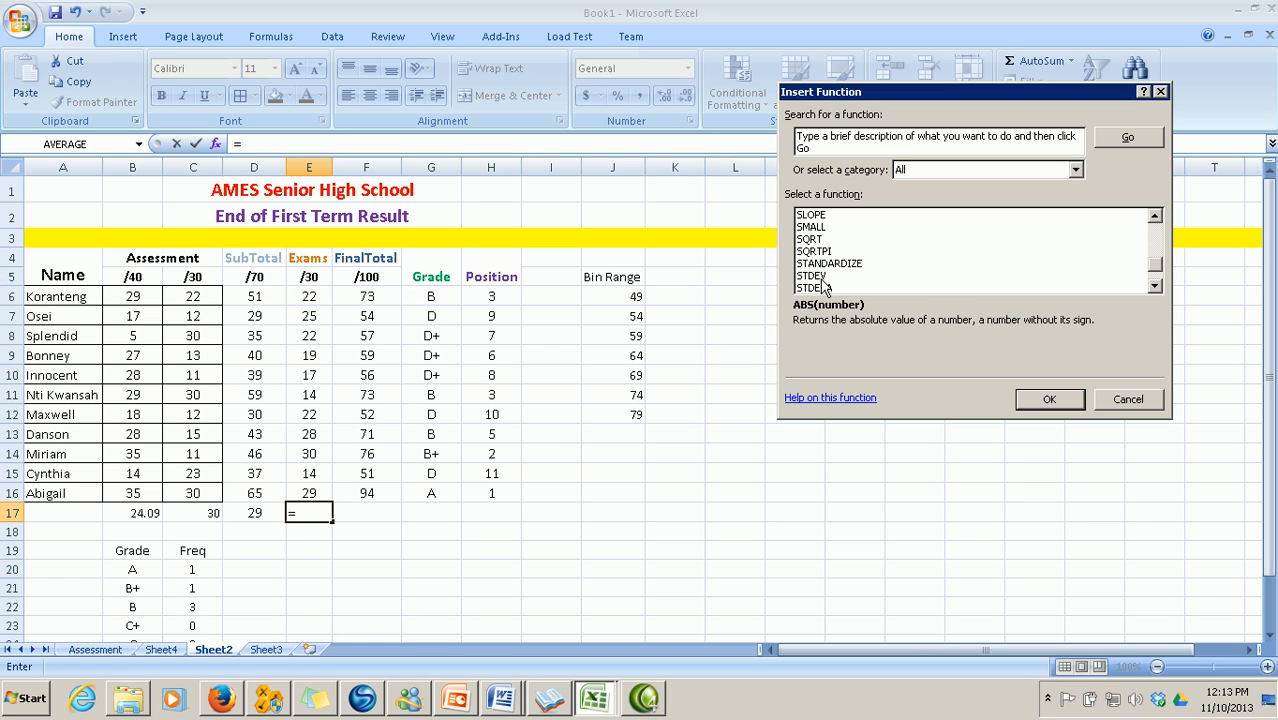
left_click(826, 278)
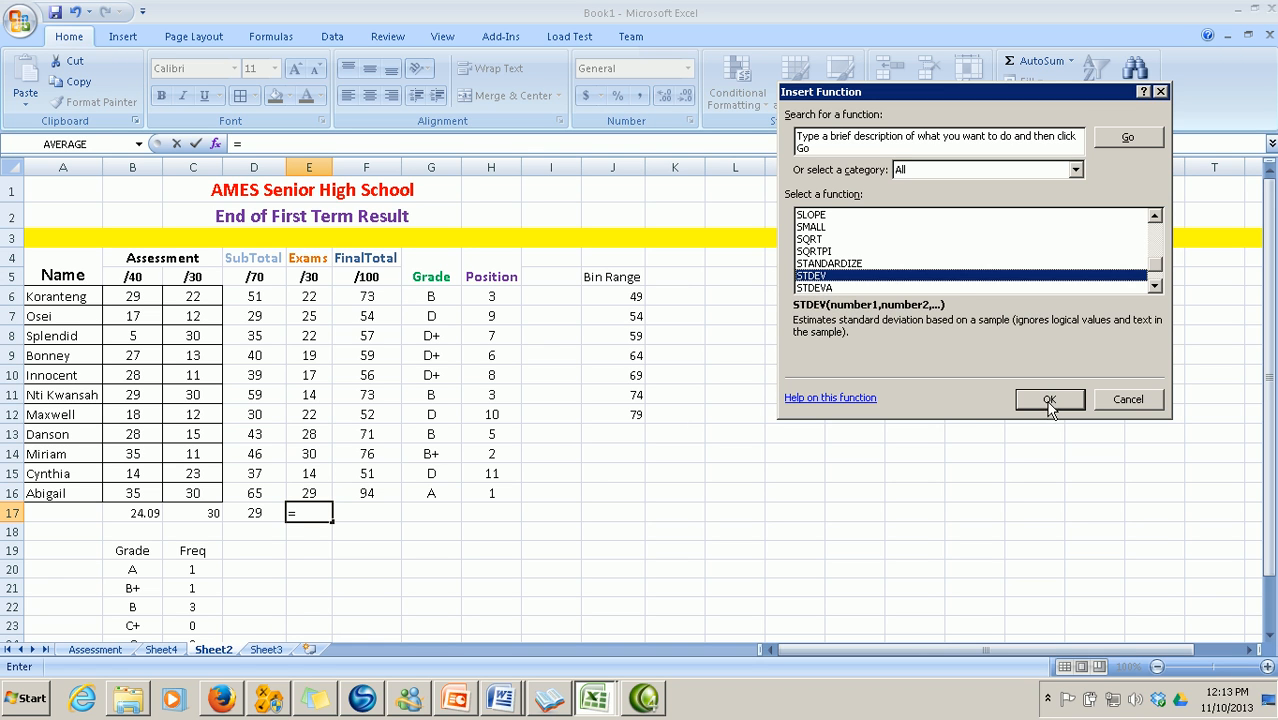
left_click(1049, 399)
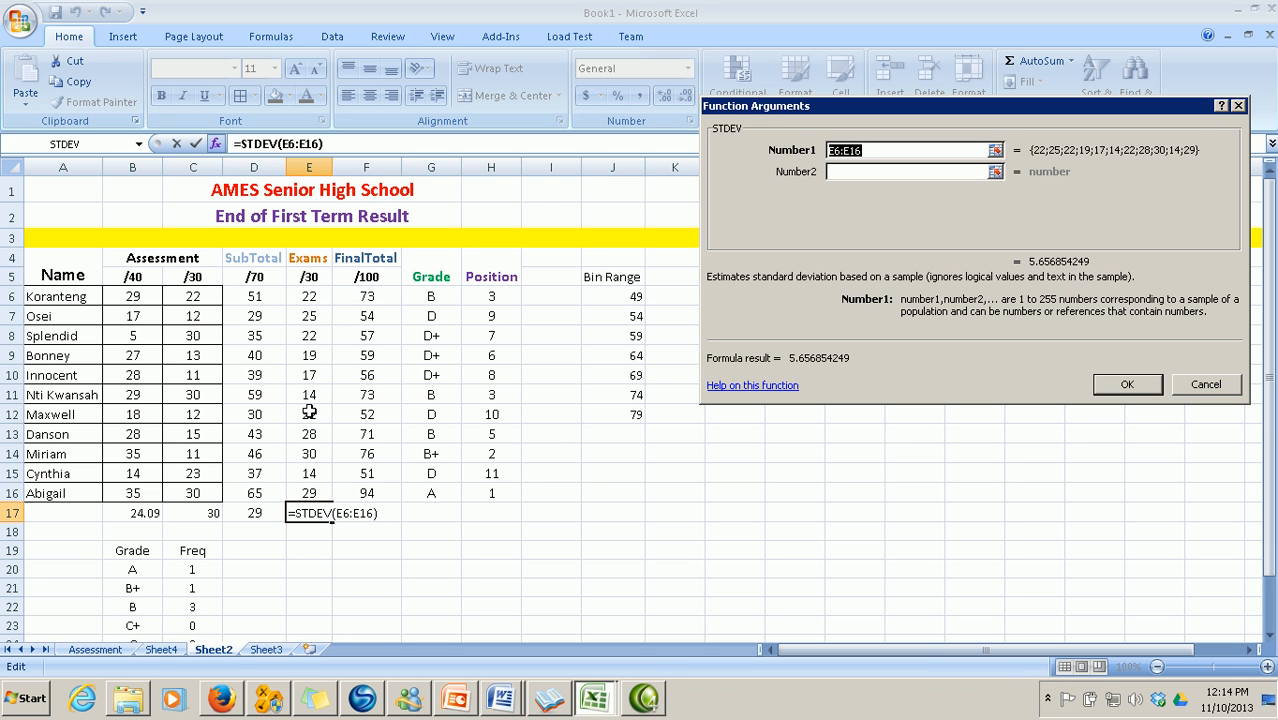
left_click(1128, 388)
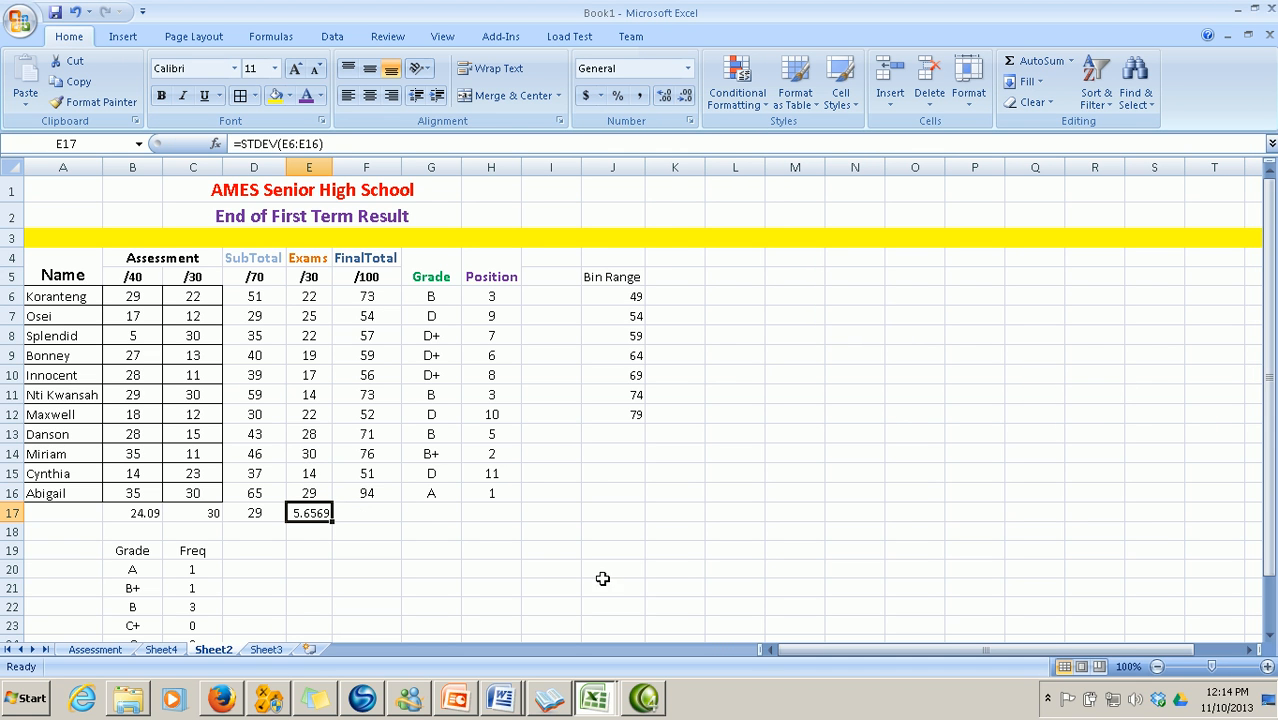
mouse_move(452, 698)
mouse_move(500, 698)
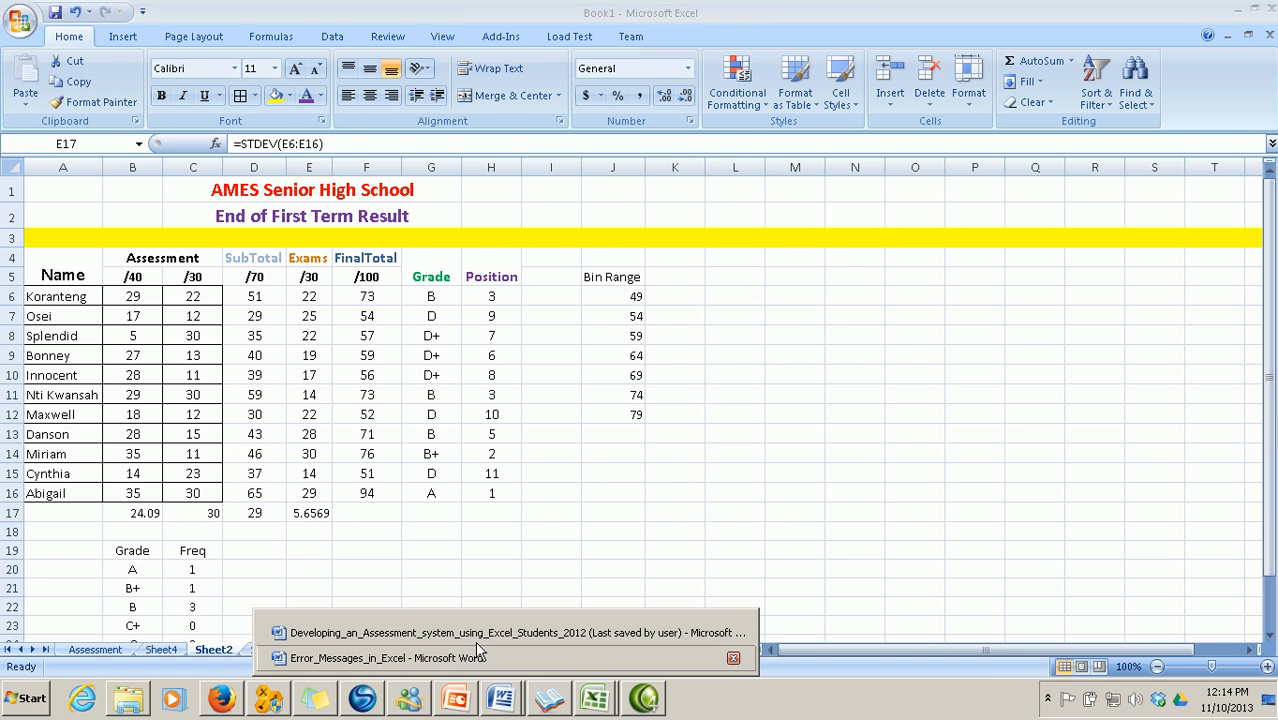
left_click(476, 630)
scroll(492, 598, "down", 10)
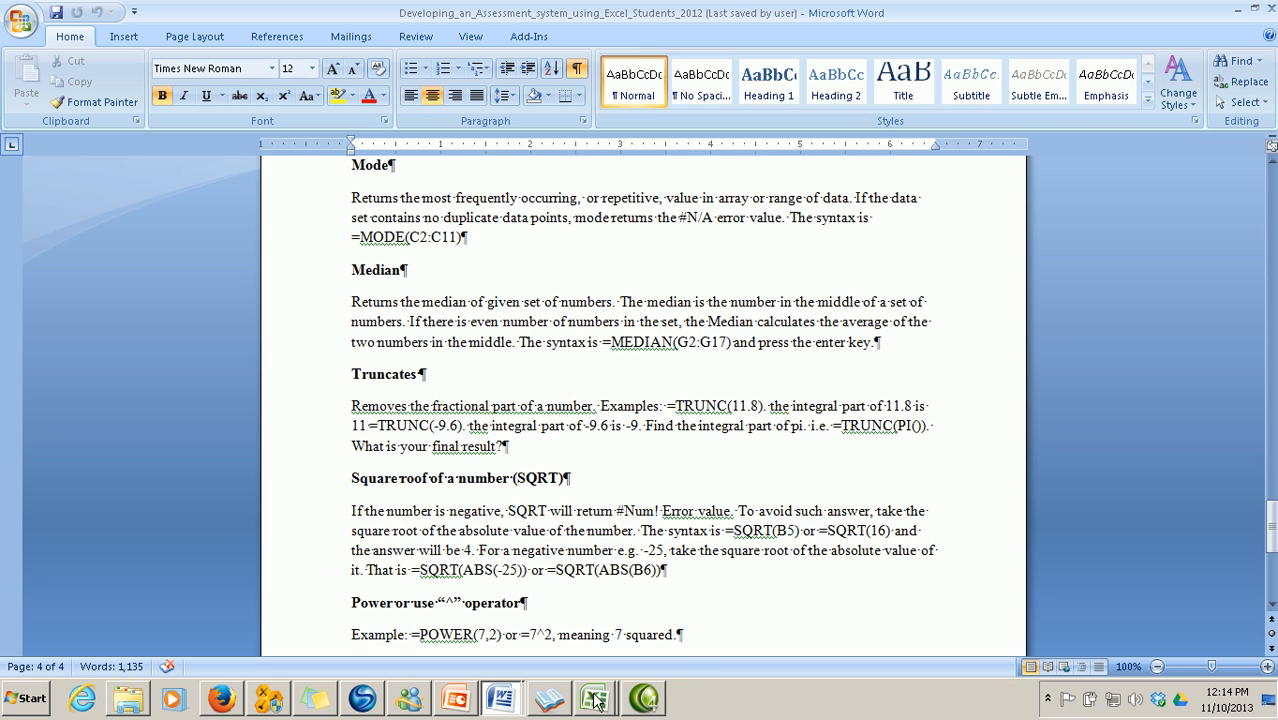
mouse_move(594, 700)
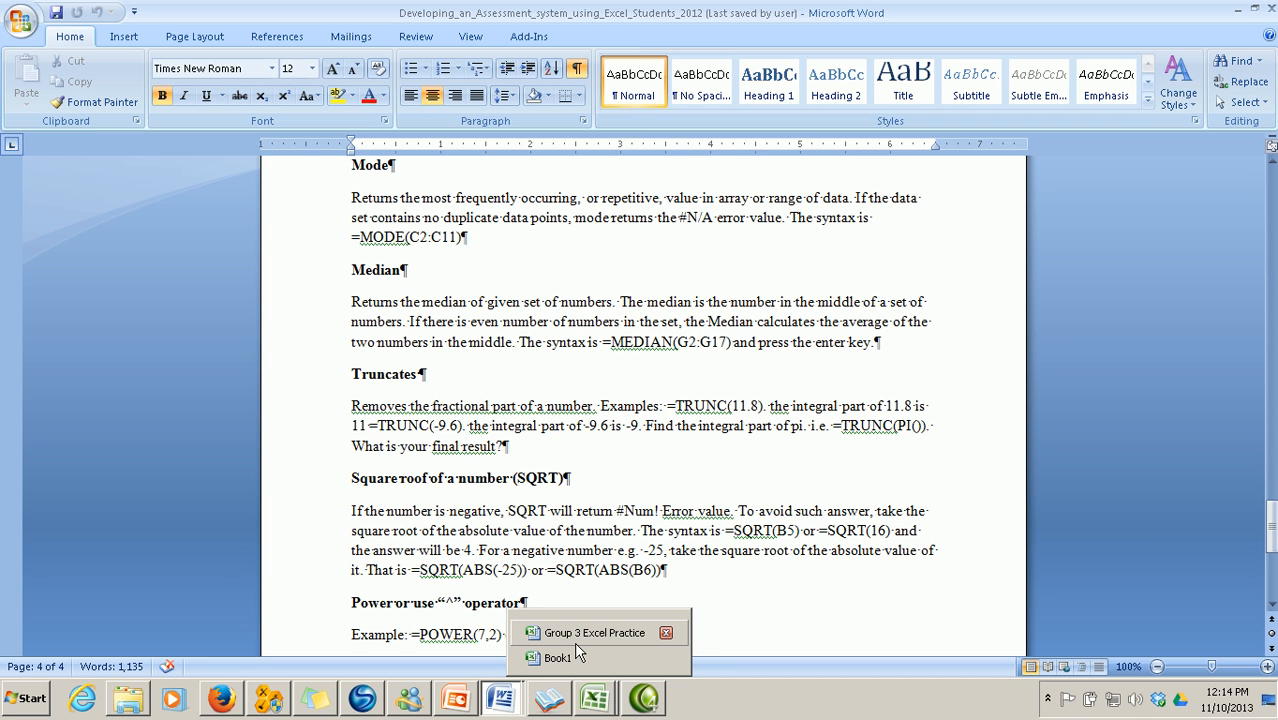
left_click(578, 653)
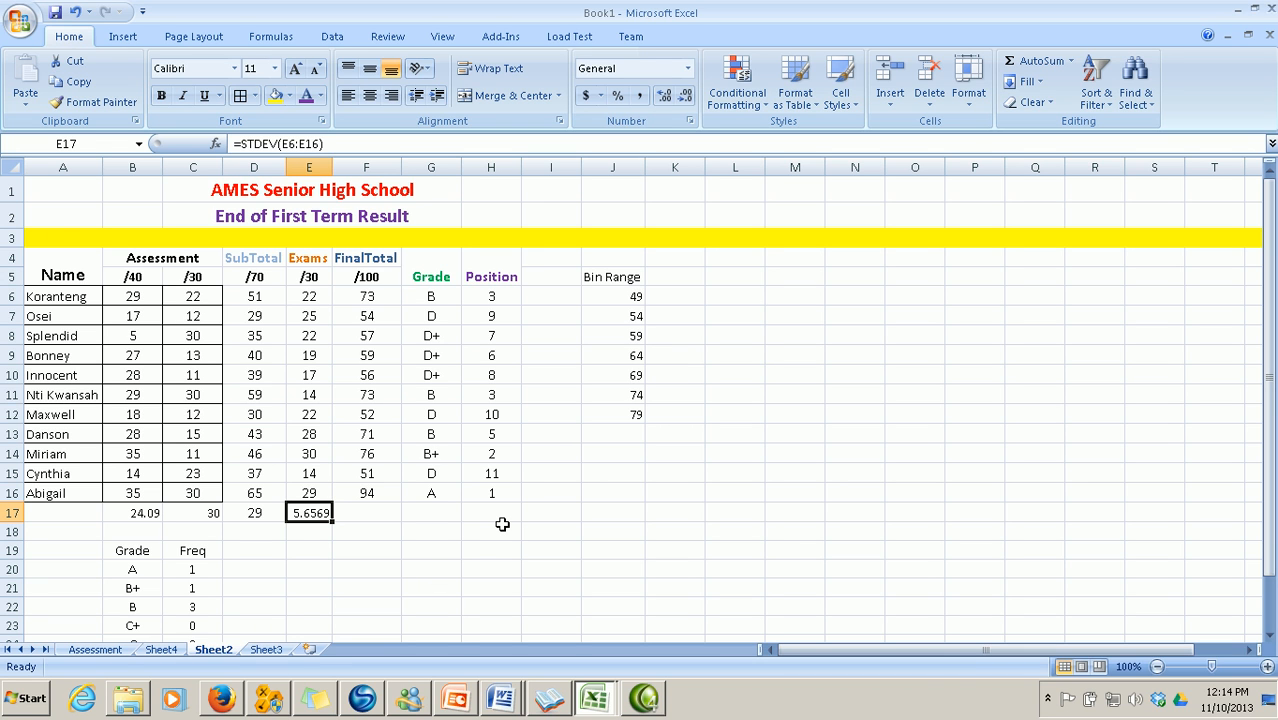
Enter =MODE(F6:F16) in F17 for 73 and check the grade and rank formulas beside it
left_click(374, 512)
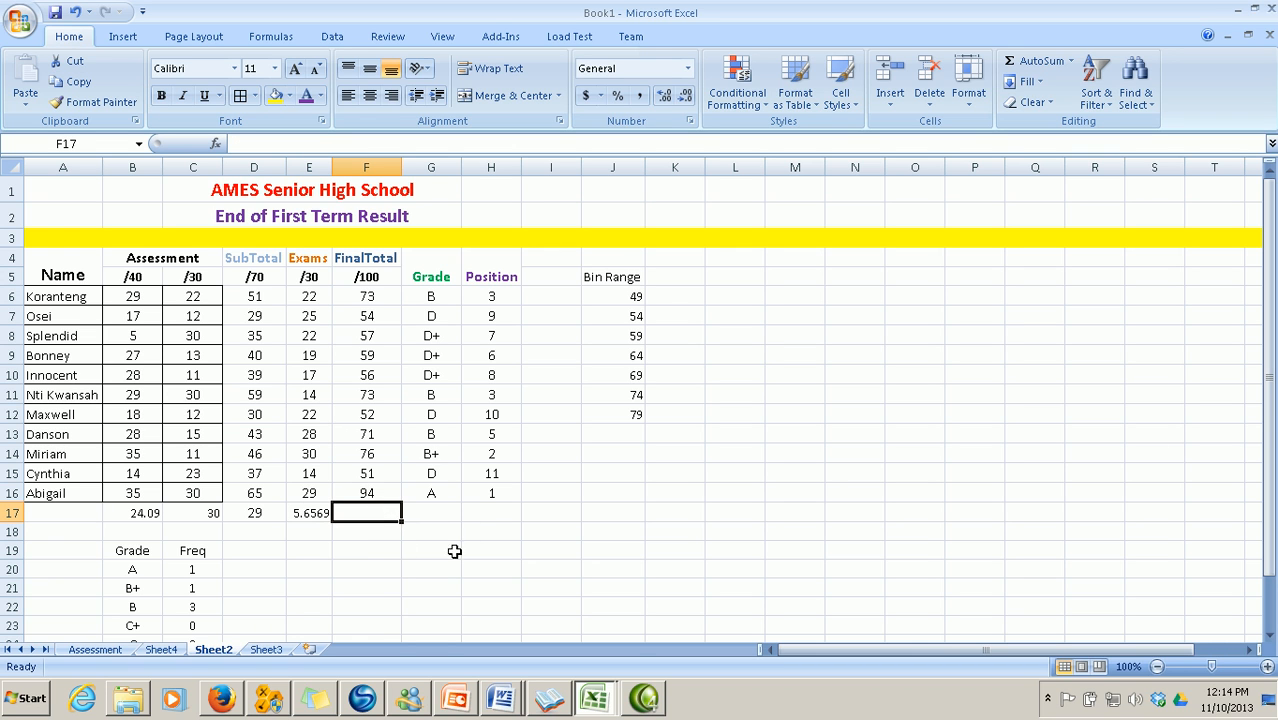
type("=")
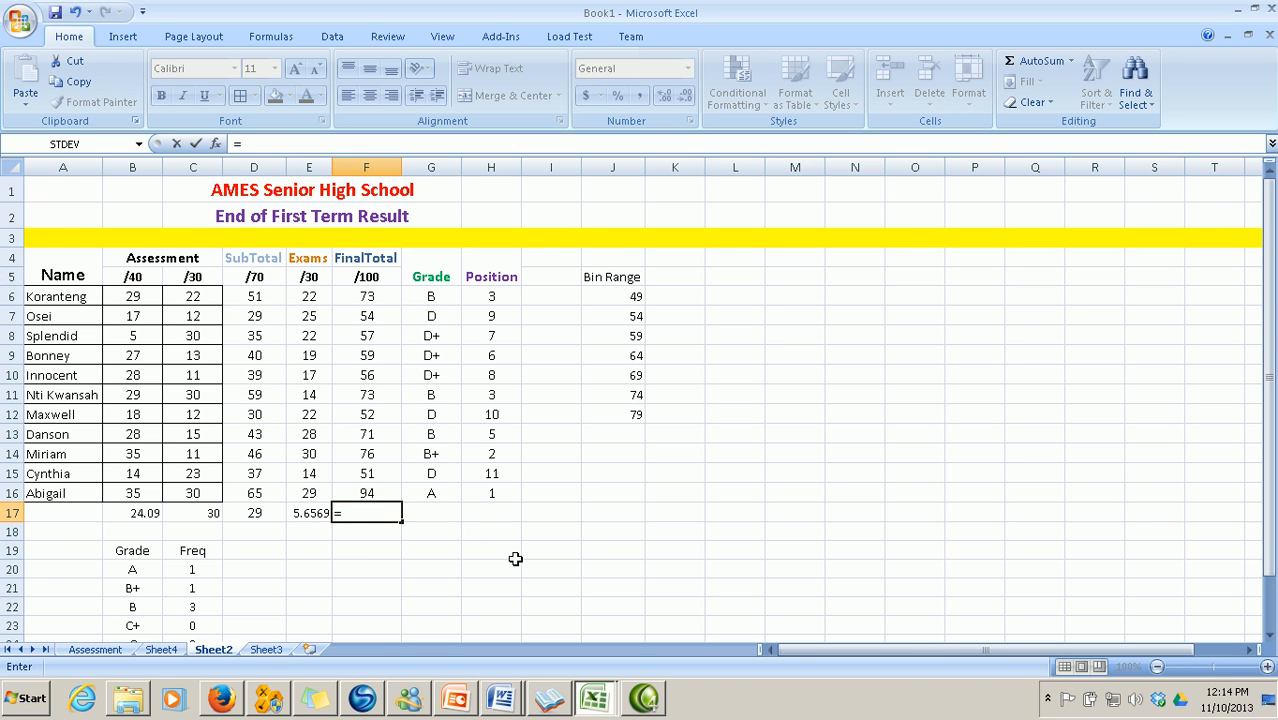
type("mode")
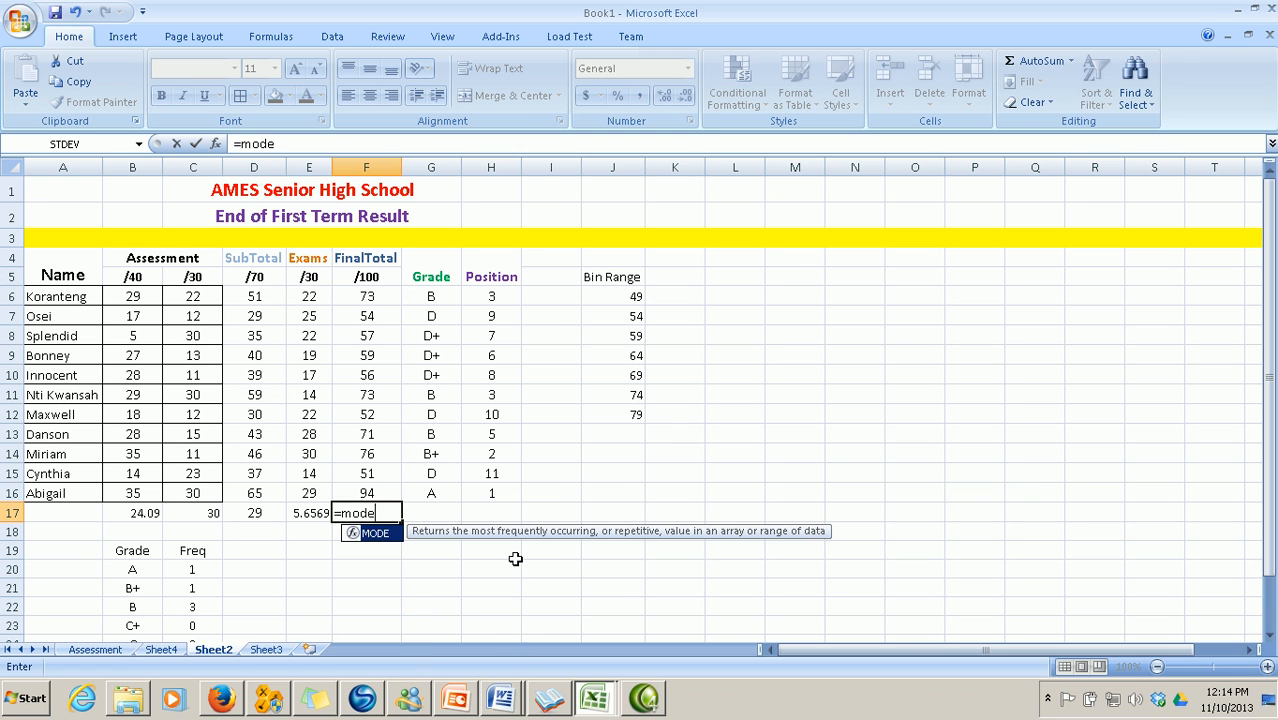
type("(f")
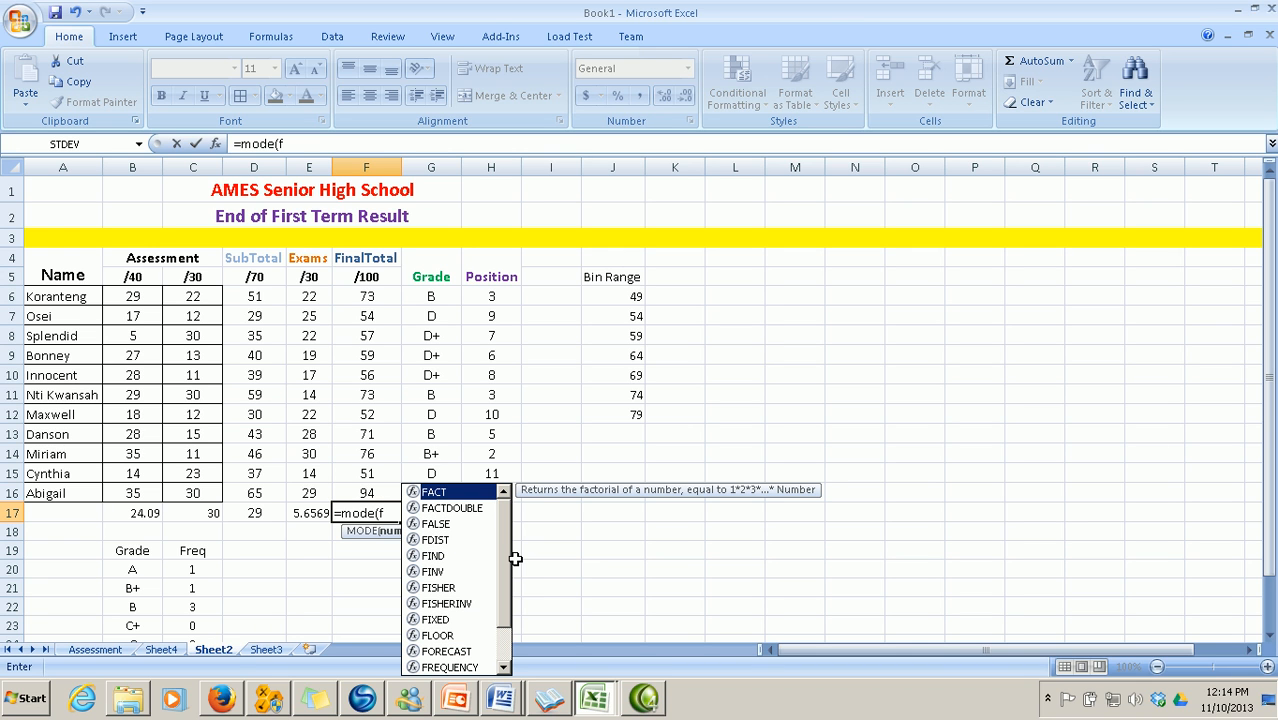
type("6")
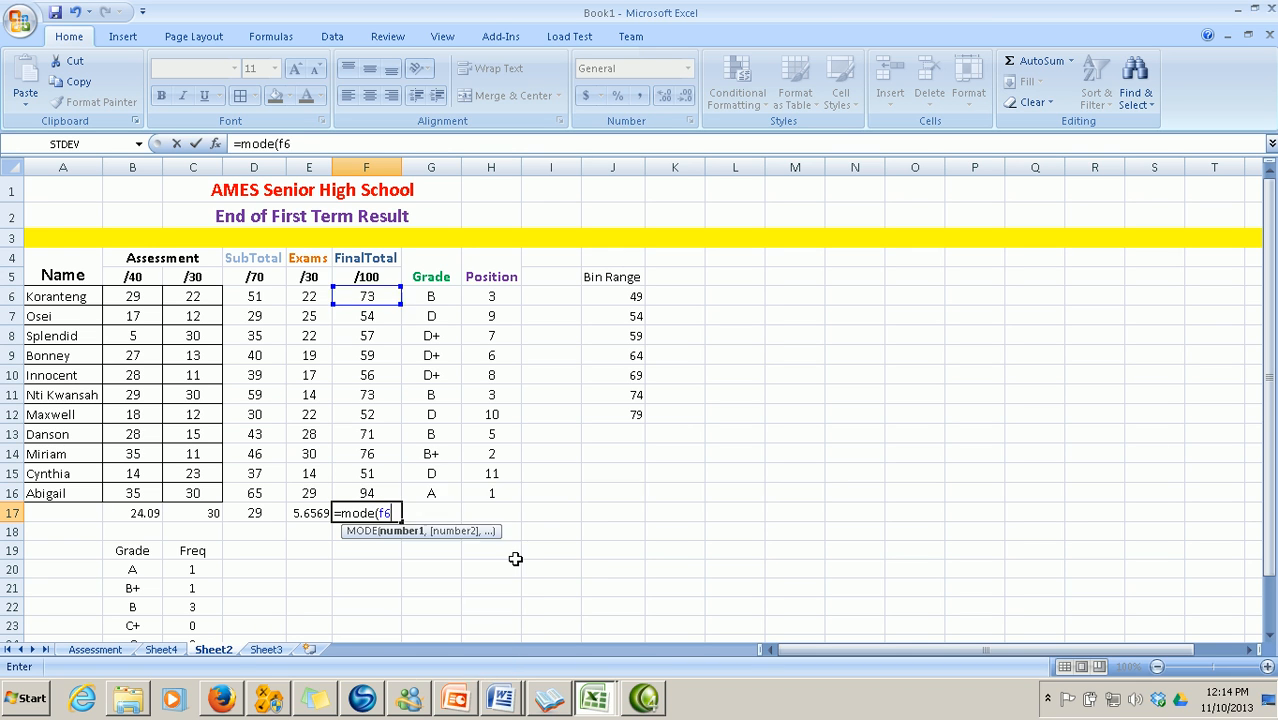
type(":f16")
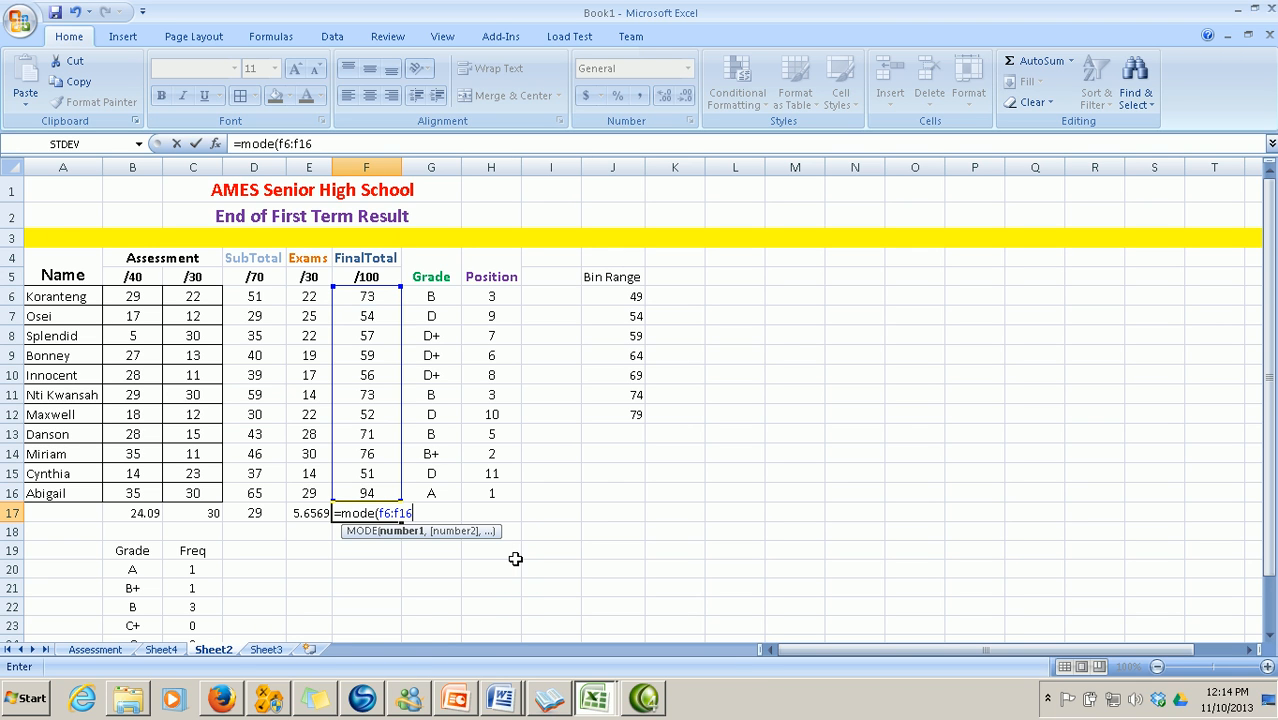
type(")")
key("Return")
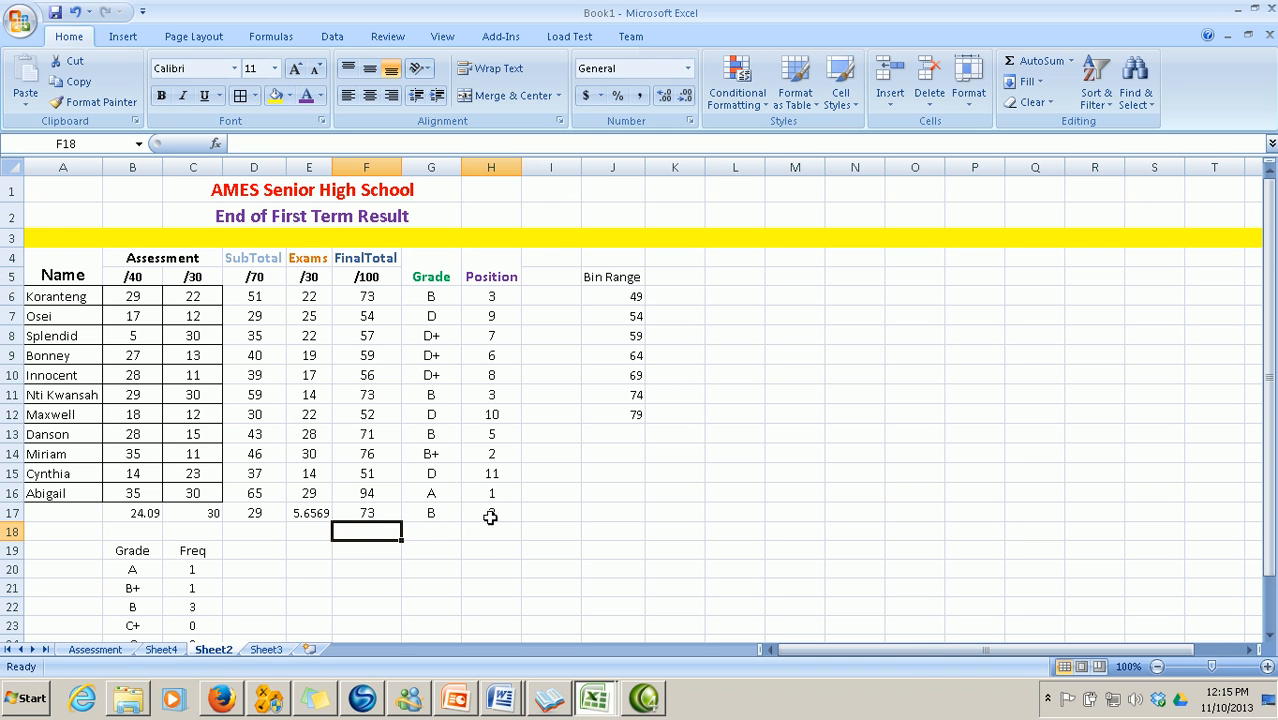
left_click(490, 514)
left_click(429, 514)
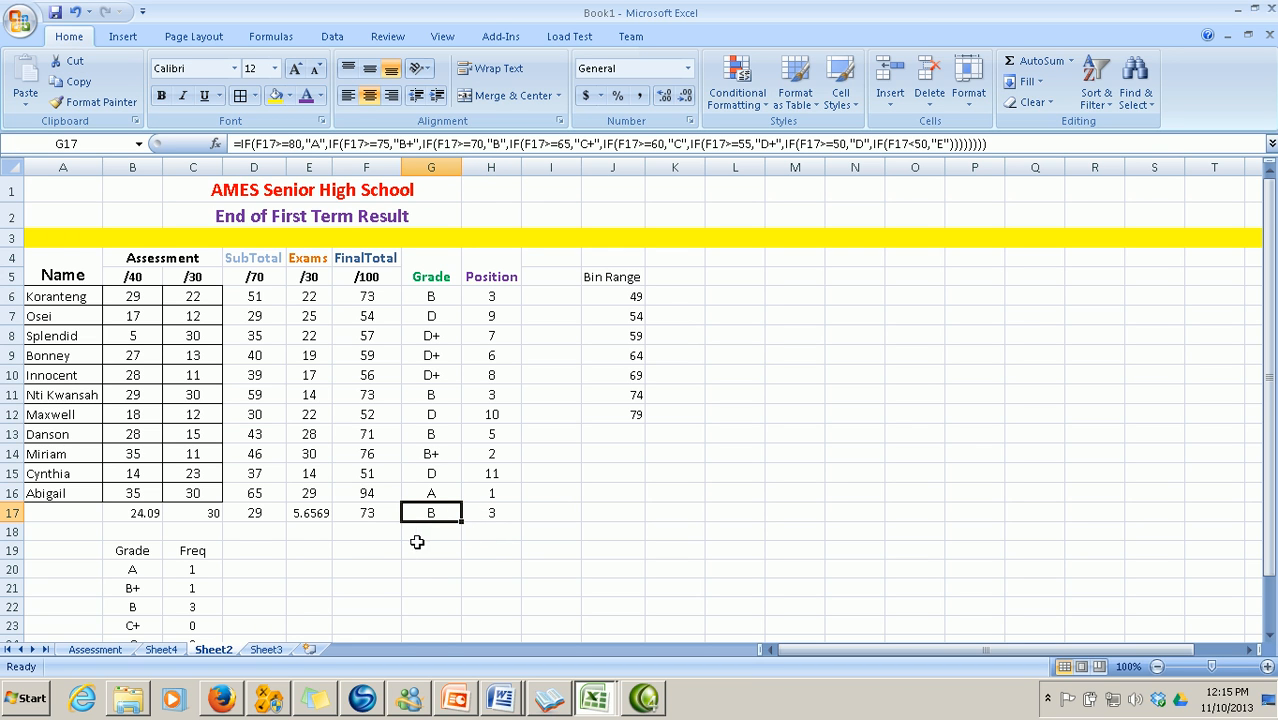
left_click(370, 515)
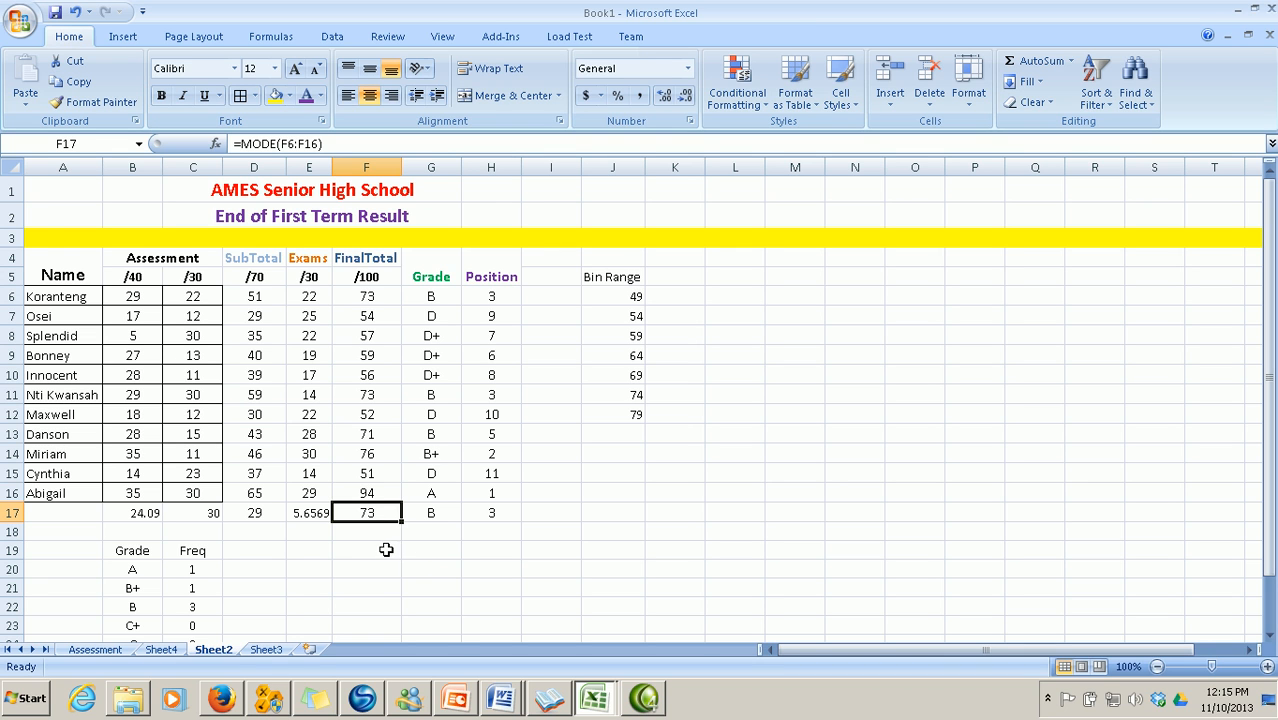
left_click(376, 537)
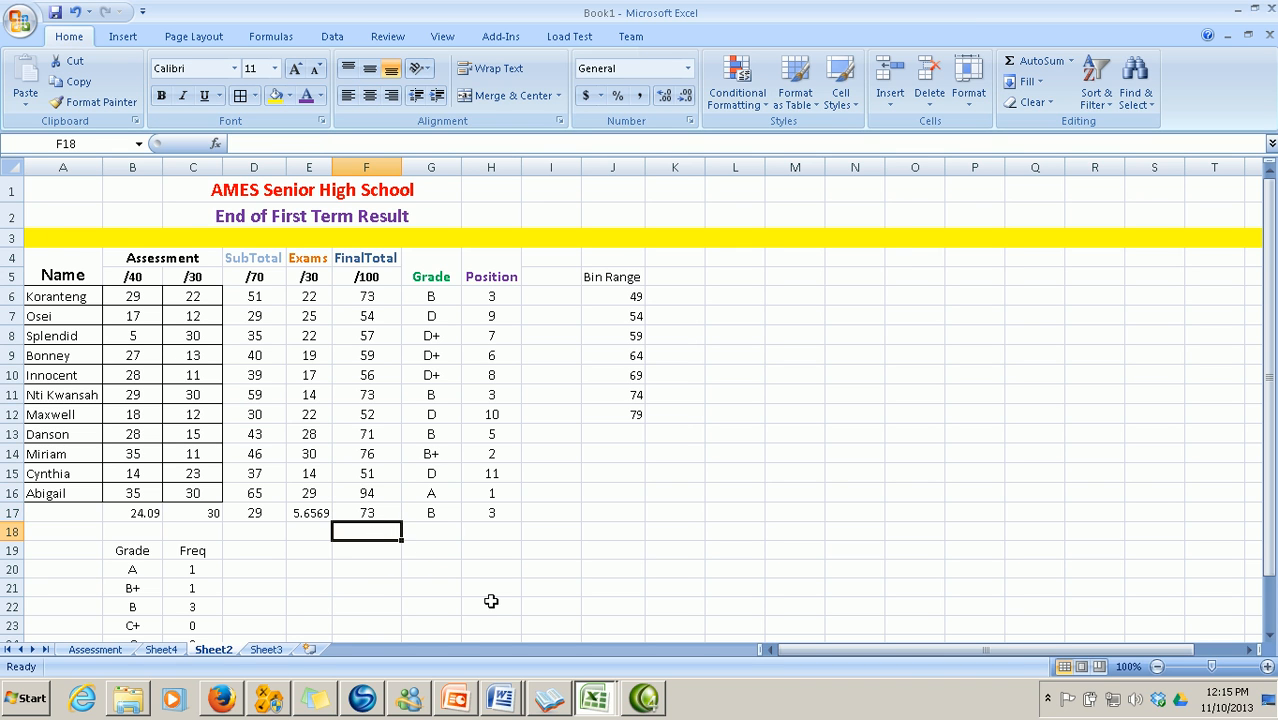
Enter =MEDIAN(F6:F17) in F18 for 65 and inspect H18's #N/A rank
type("=")
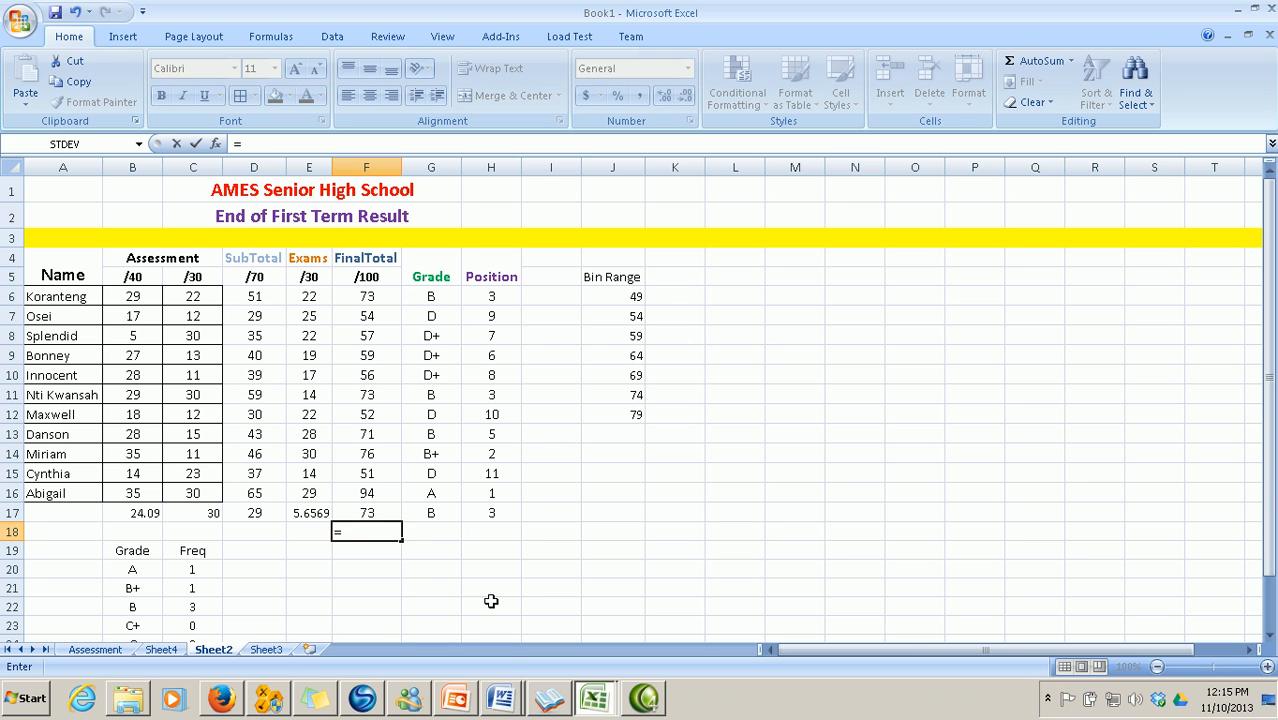
type("me")
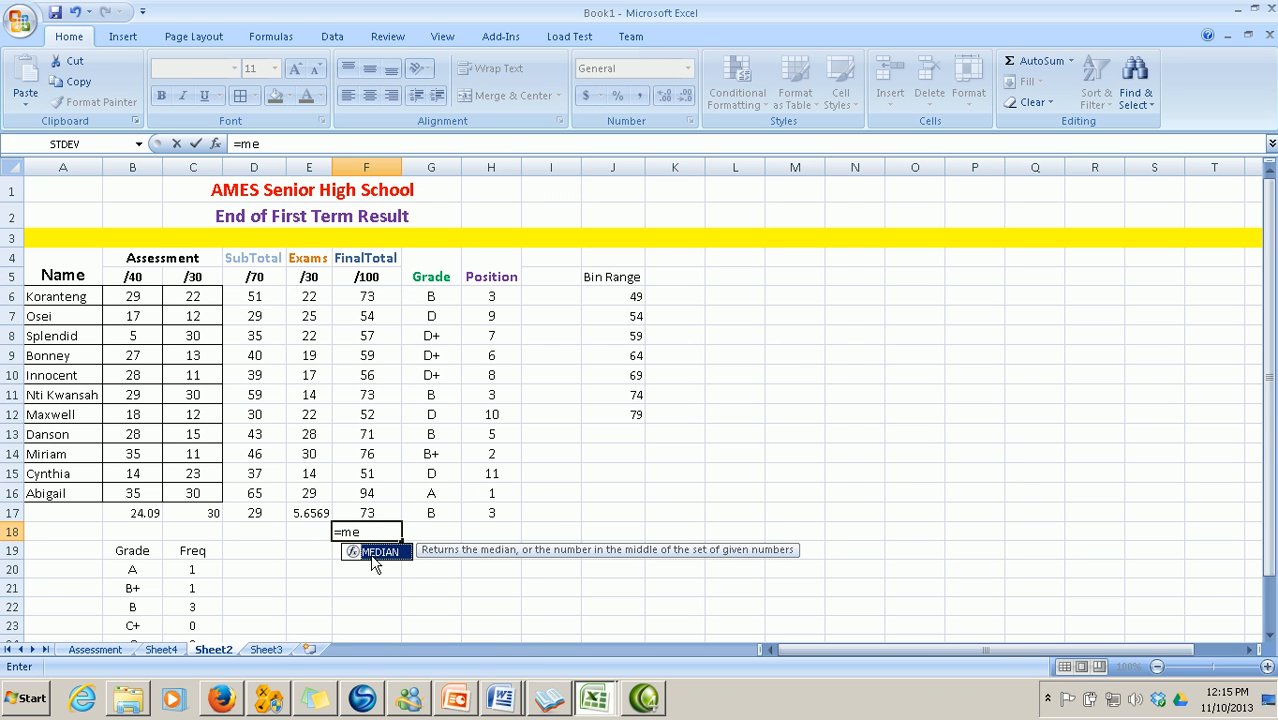
key("Tab")
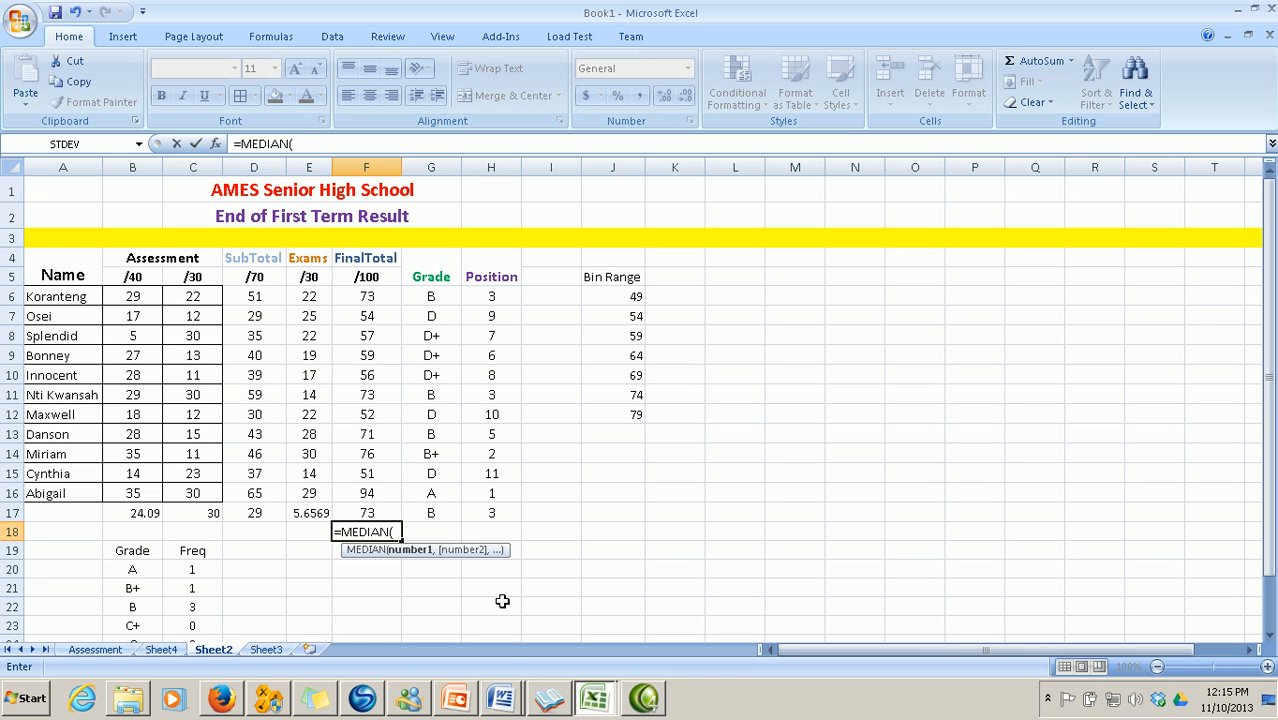
type("f")
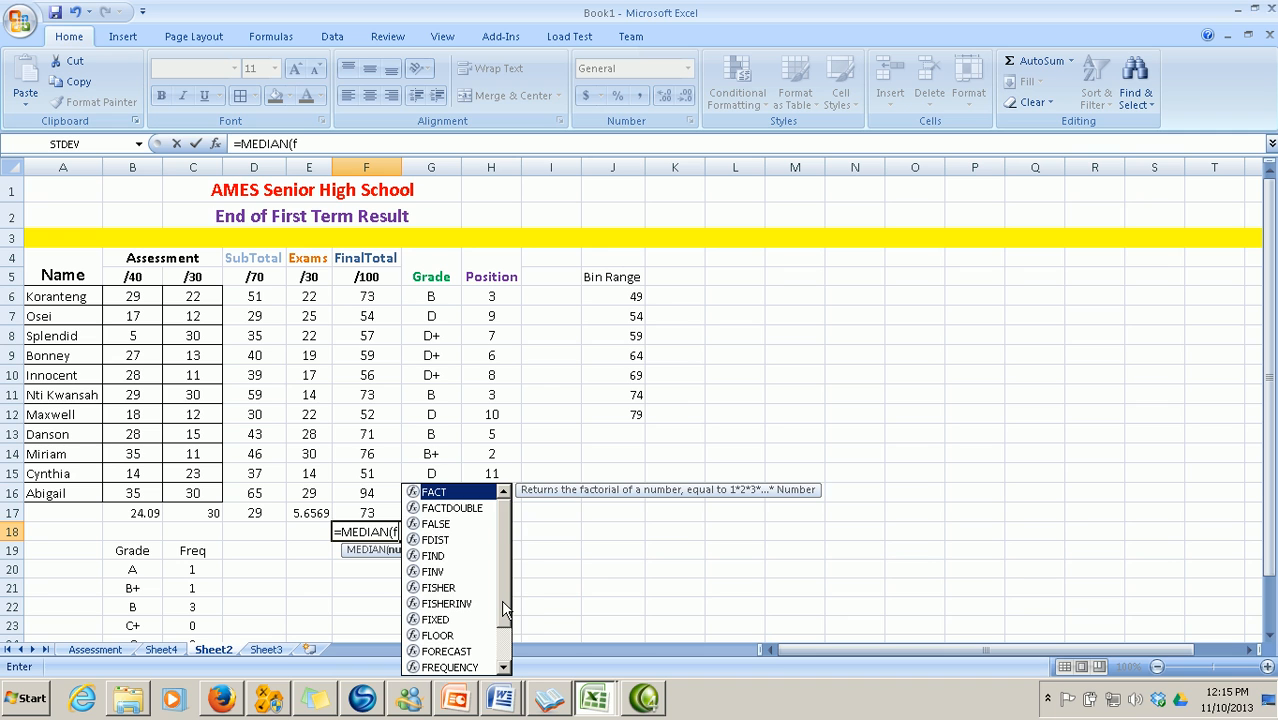
type("6:")
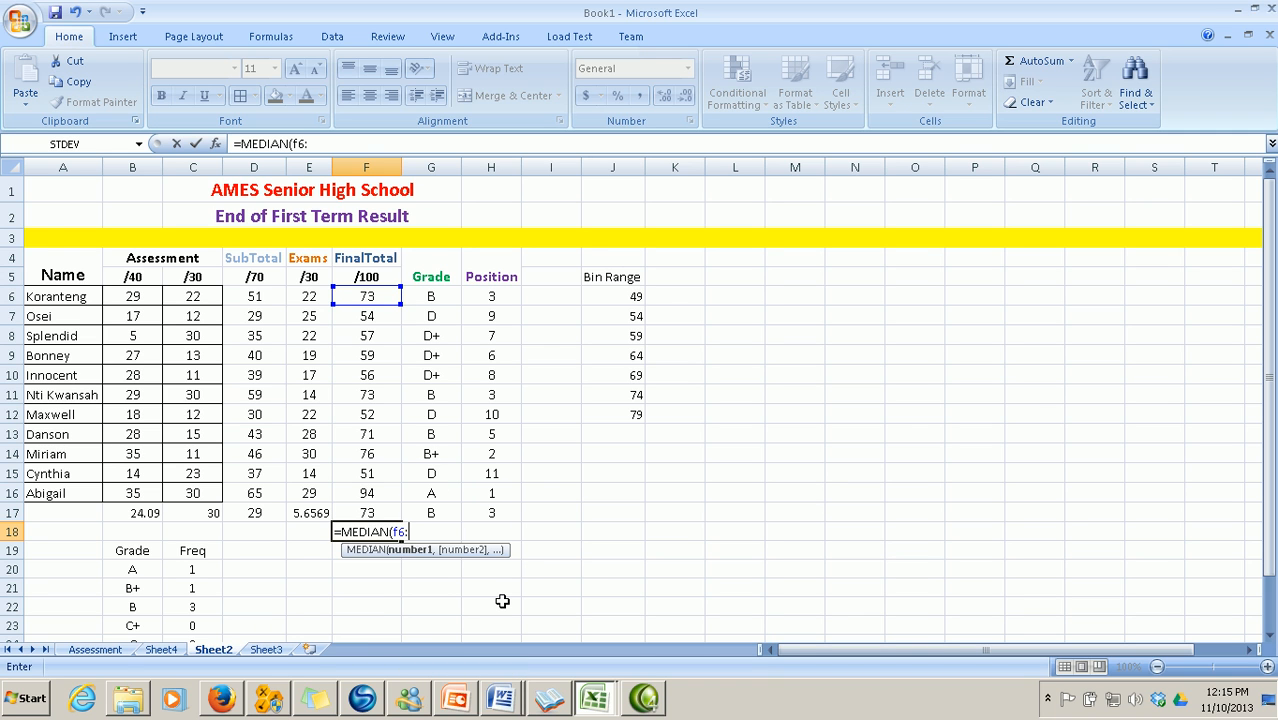
type("f")
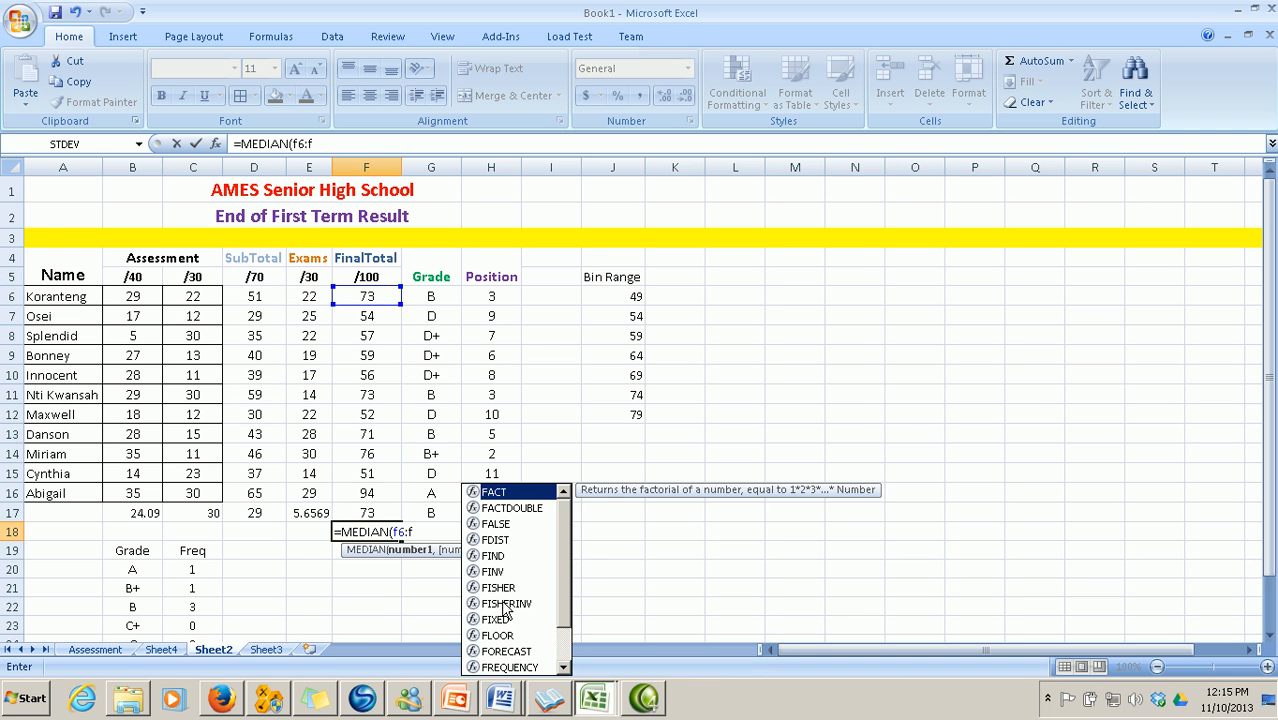
type("17")
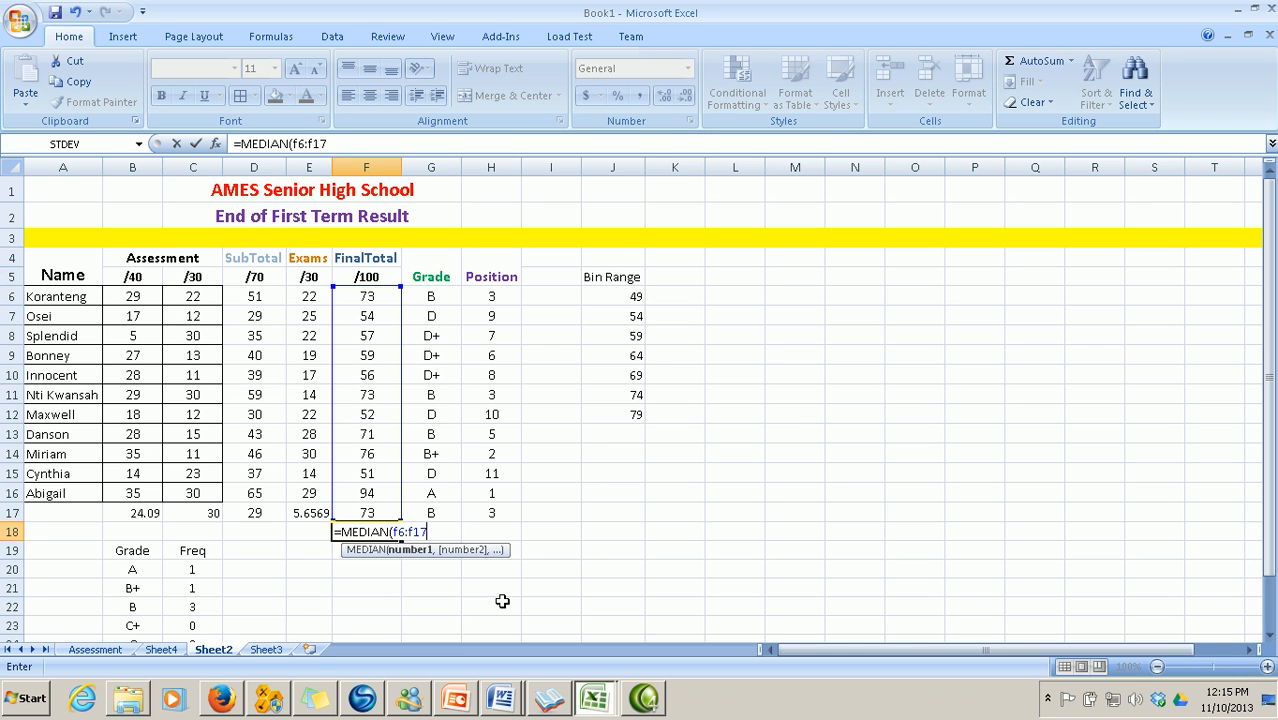
type(")")
key("Return")
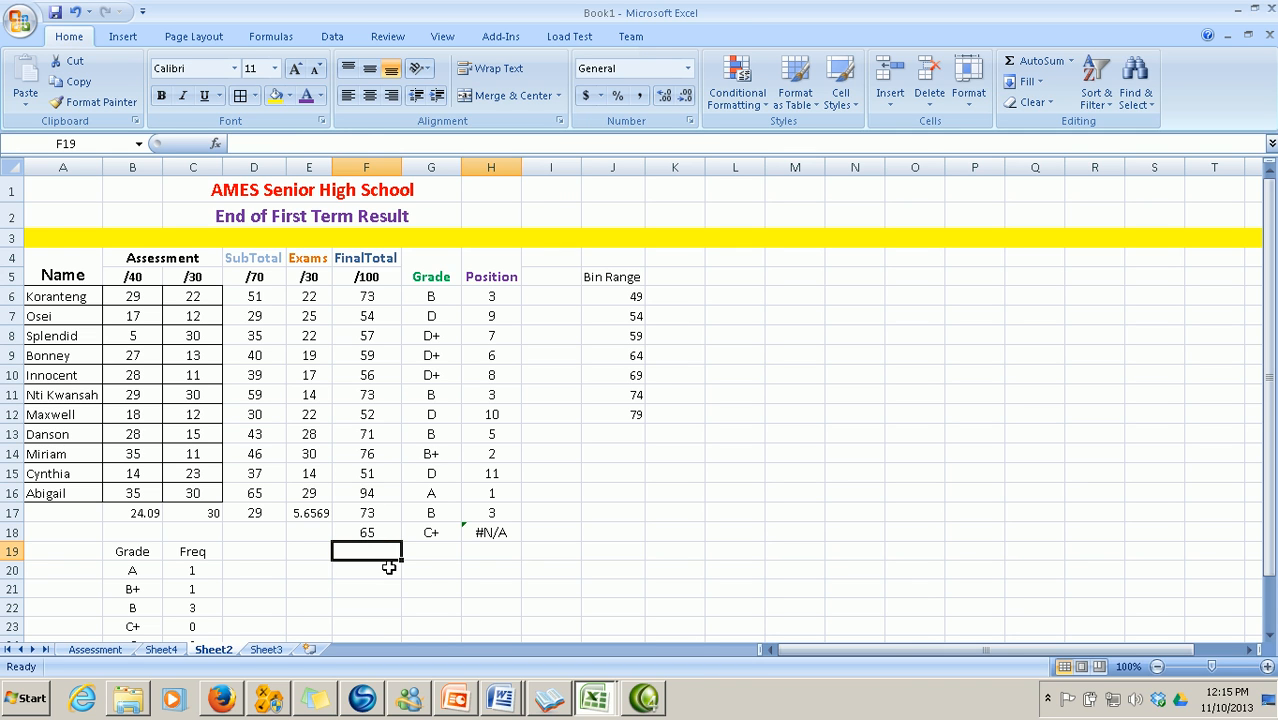
left_click(491, 532)
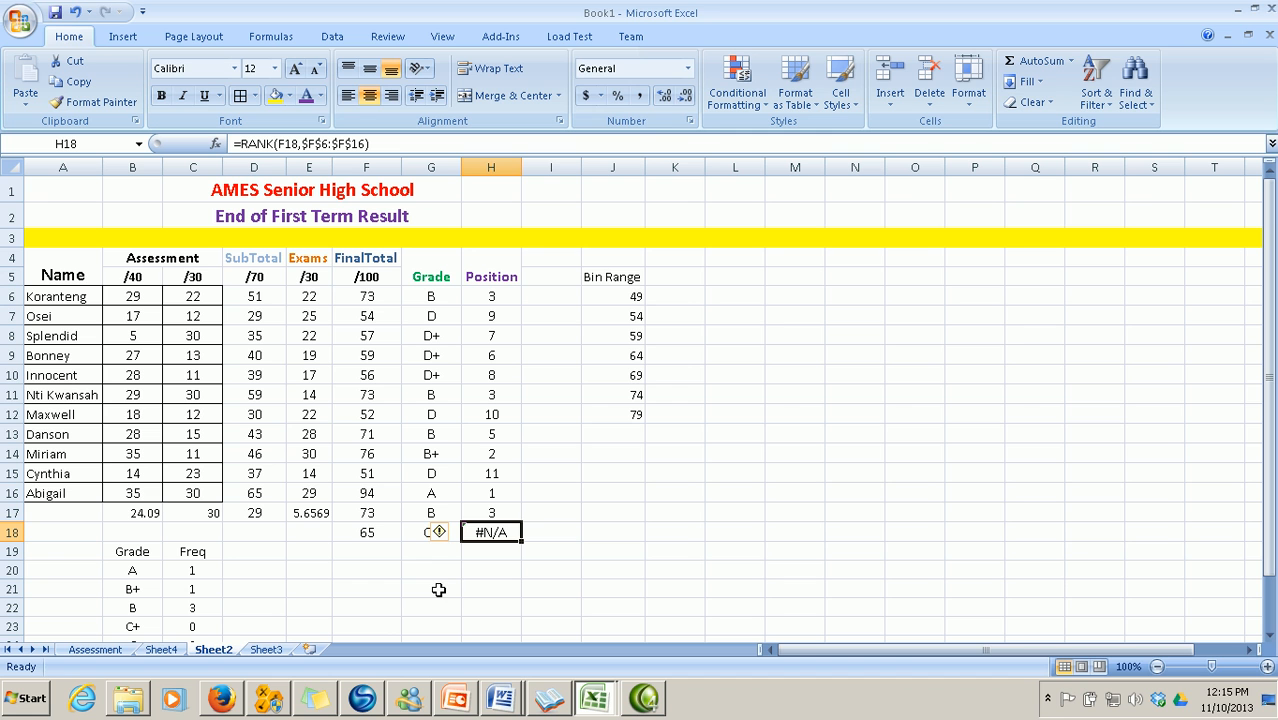
left_click(505, 697)
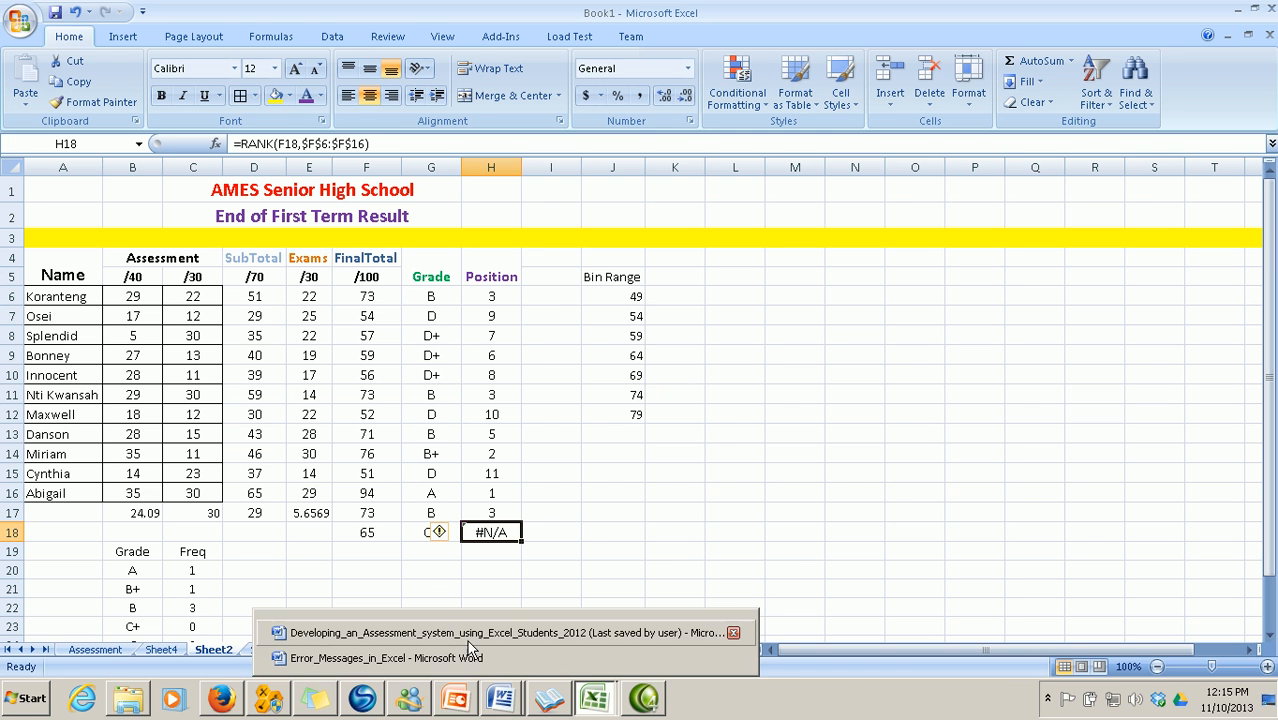
left_click(478, 621)
scroll(518, 606, "down", 2)
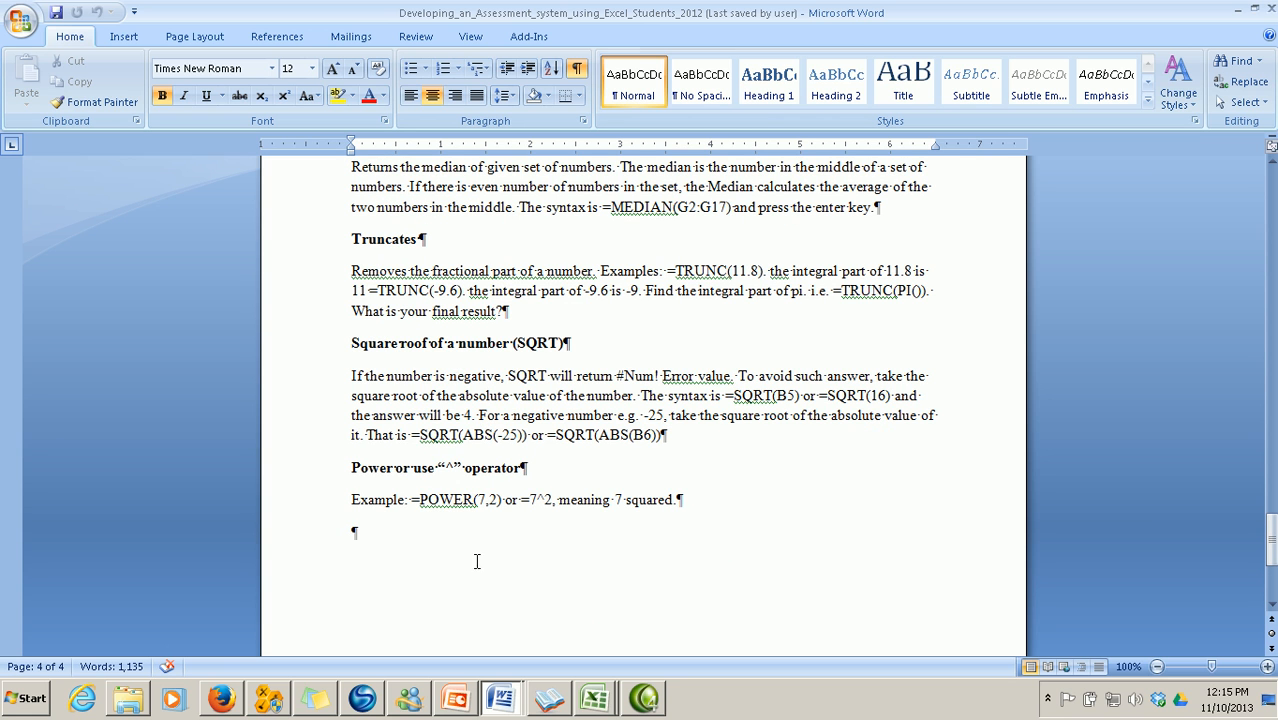
left_click(594, 698)
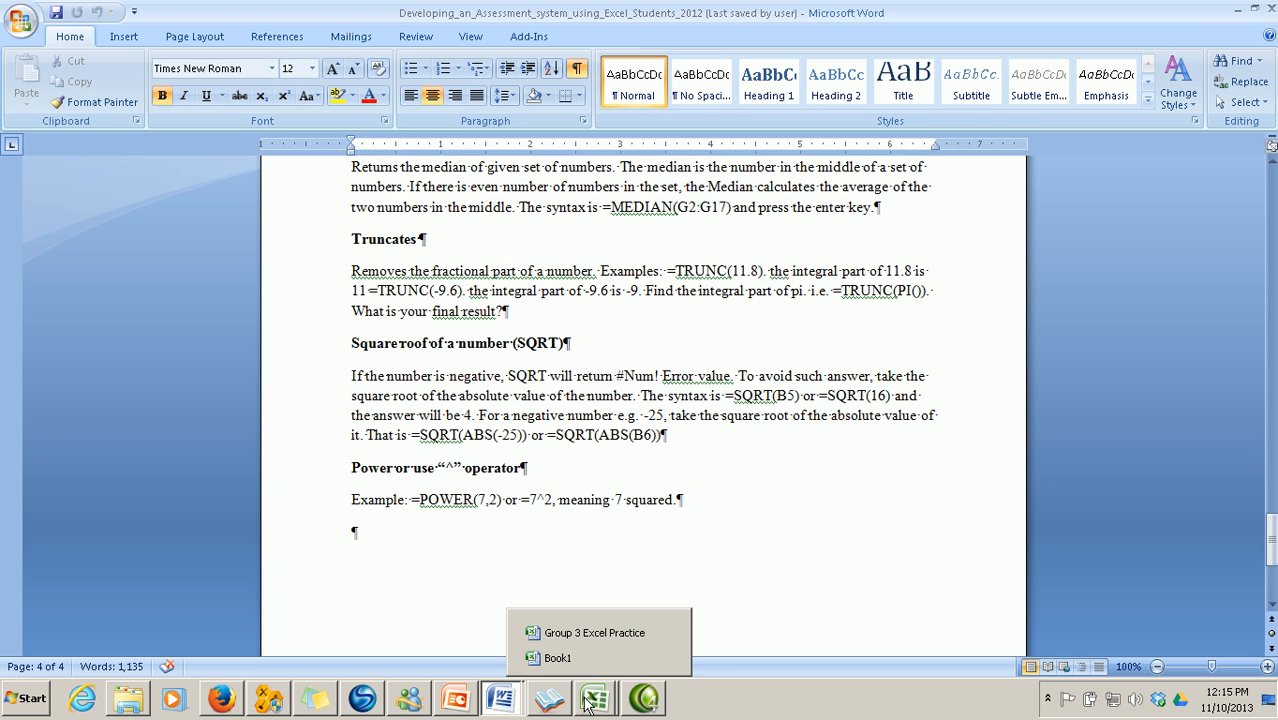
left_click(570, 655)
left_click(556, 532)
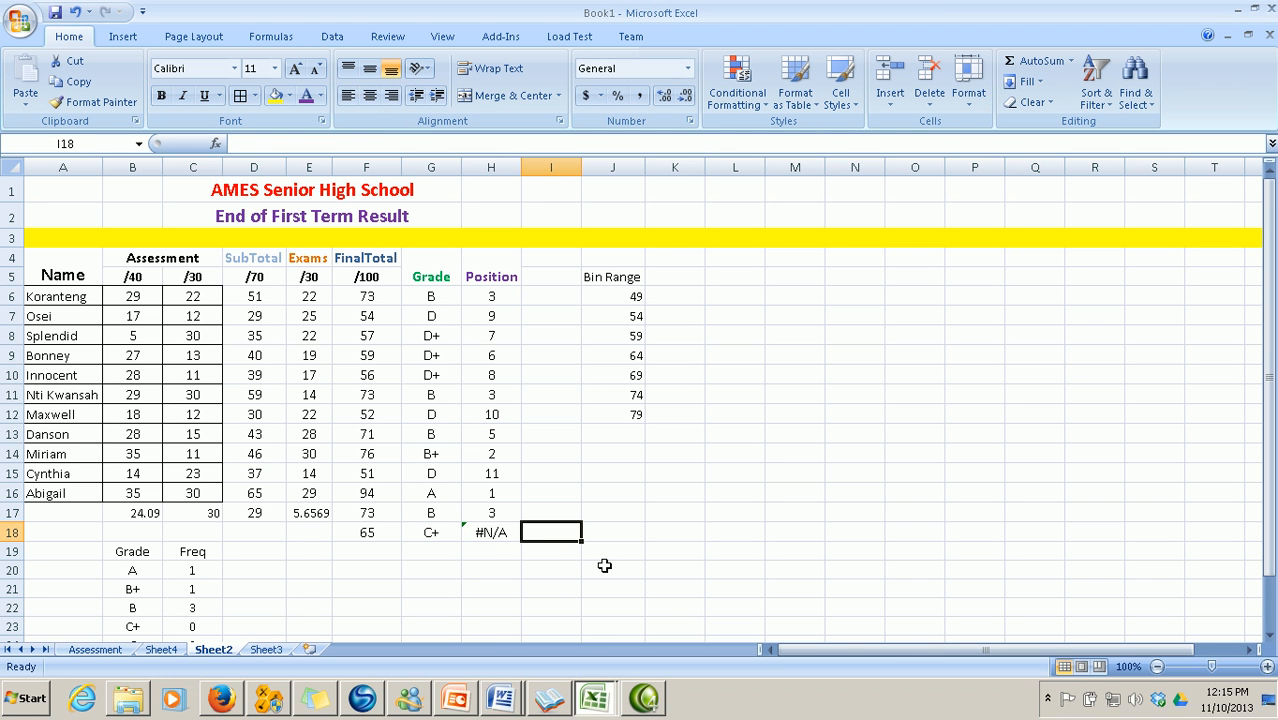
Enter =TRUNC(9.6) in I18 so the cell shows 9
type("=r")
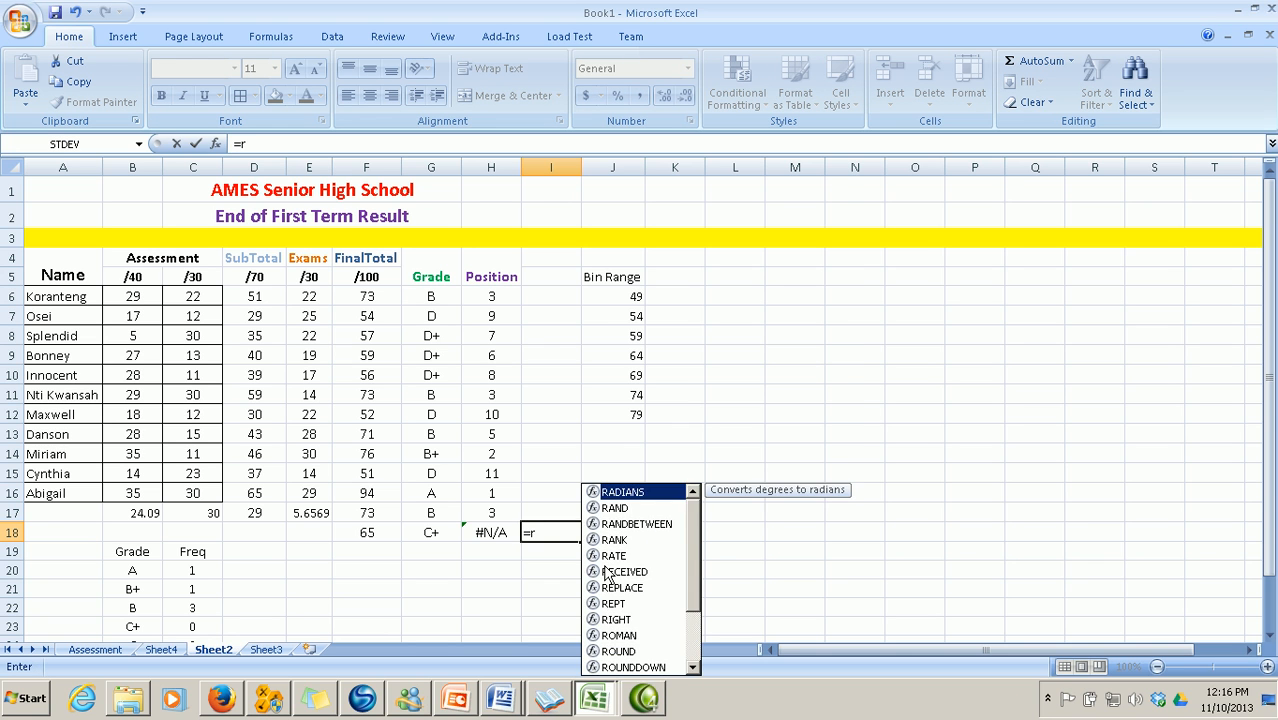
key("BackSpace")
type("tru")
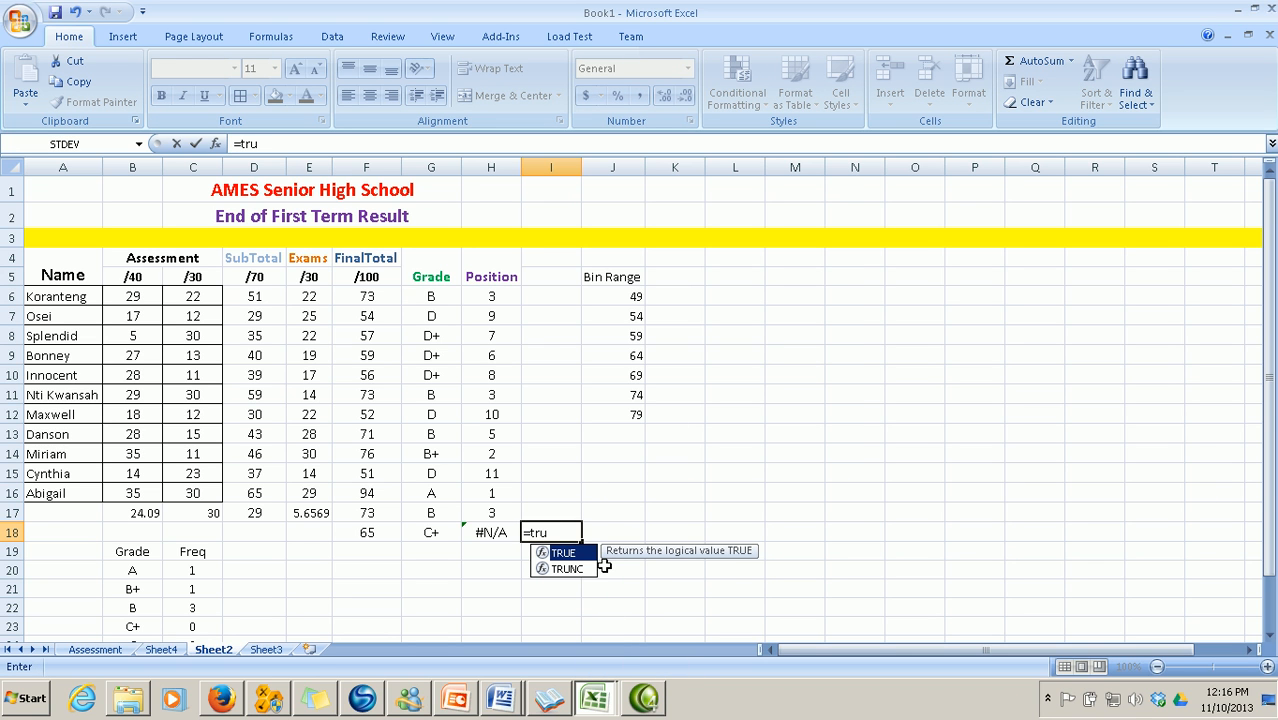
double_click(575, 570)
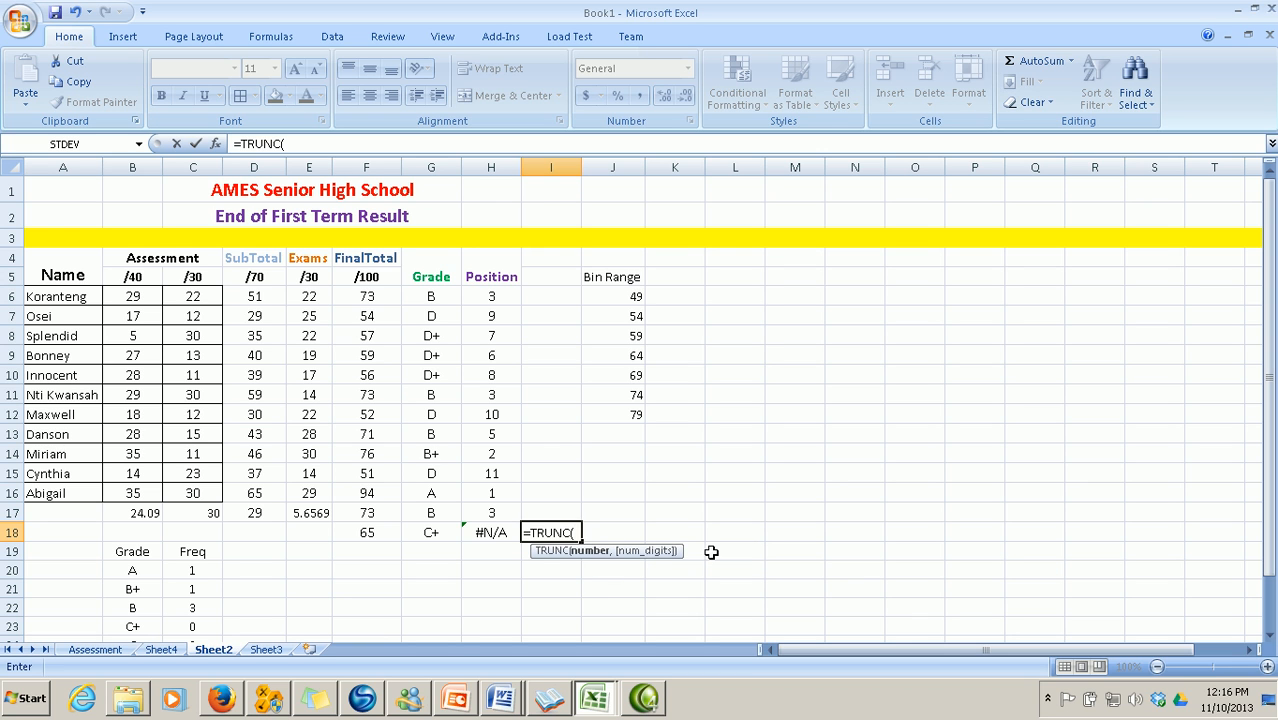
type("9.6)")
key("Return")
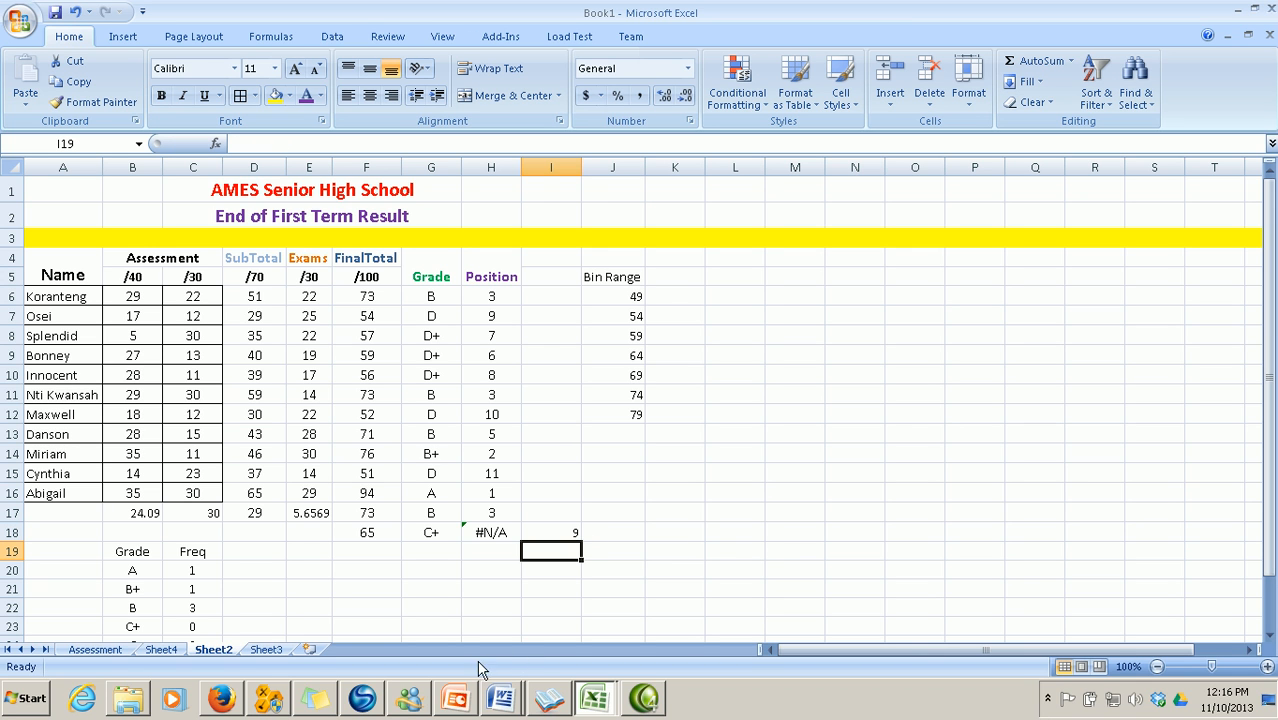
mouse_move(500, 705)
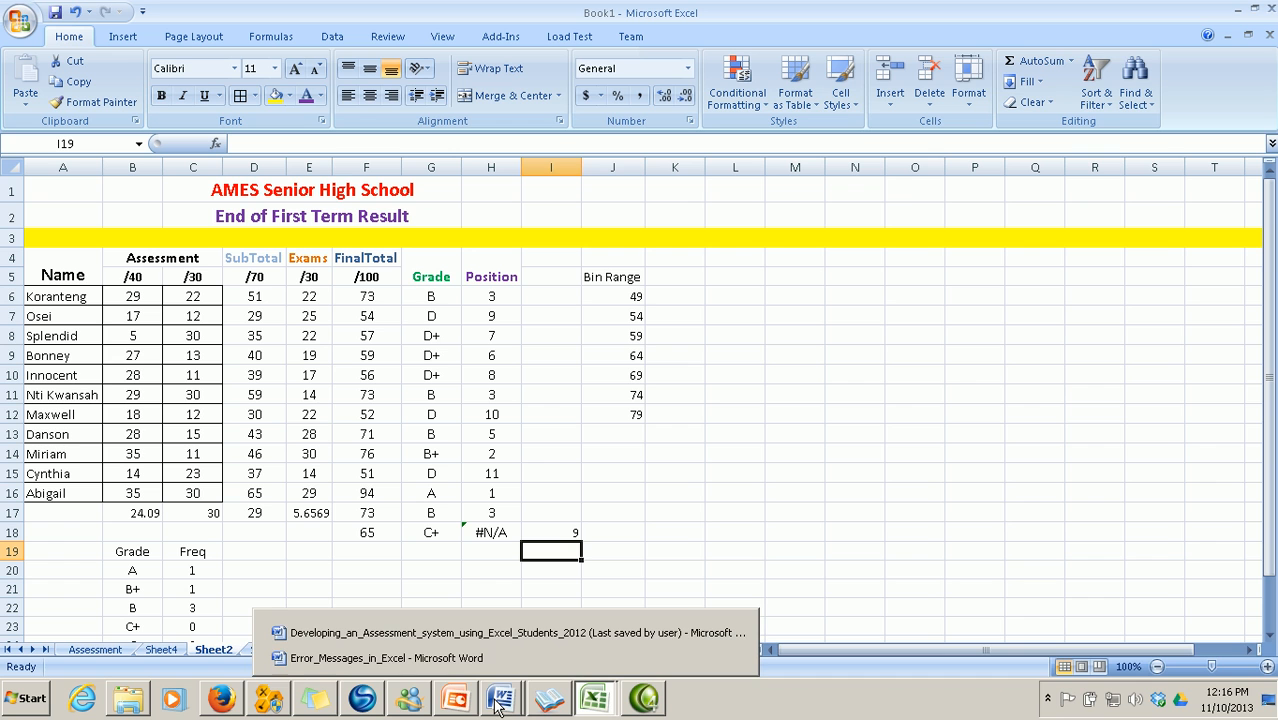
left_click(429, 634)
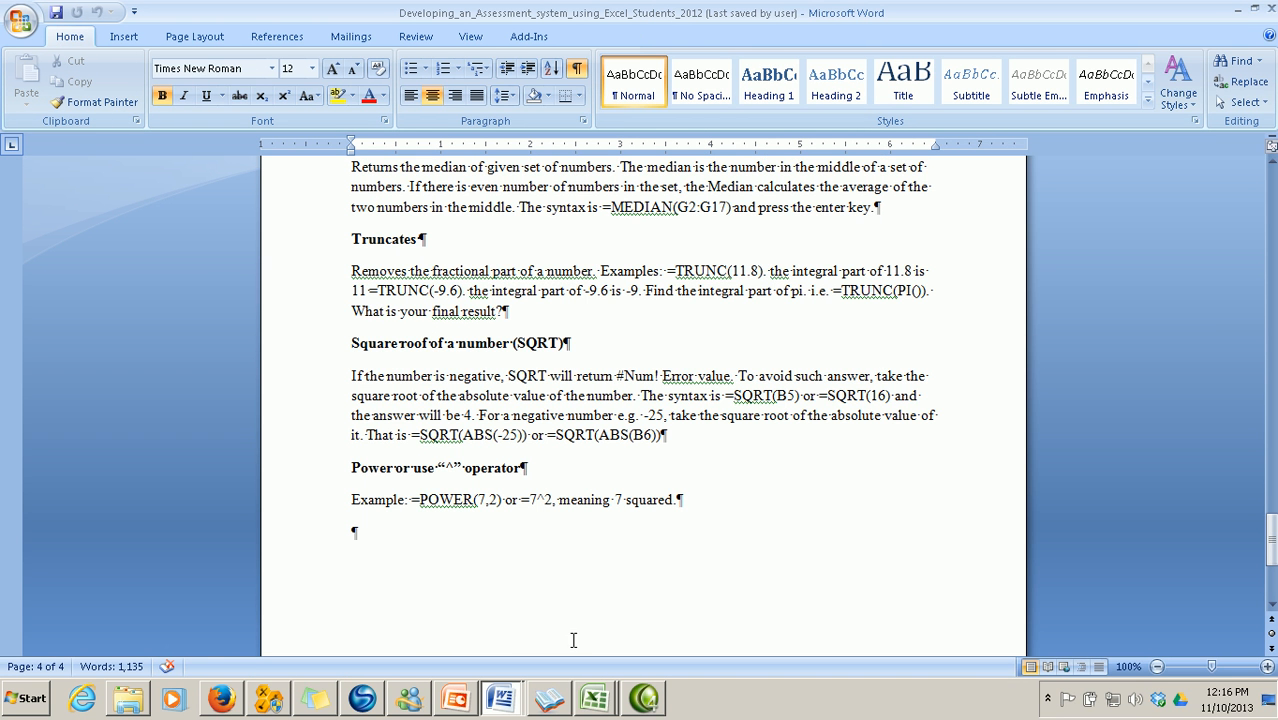
left_click(590, 707)
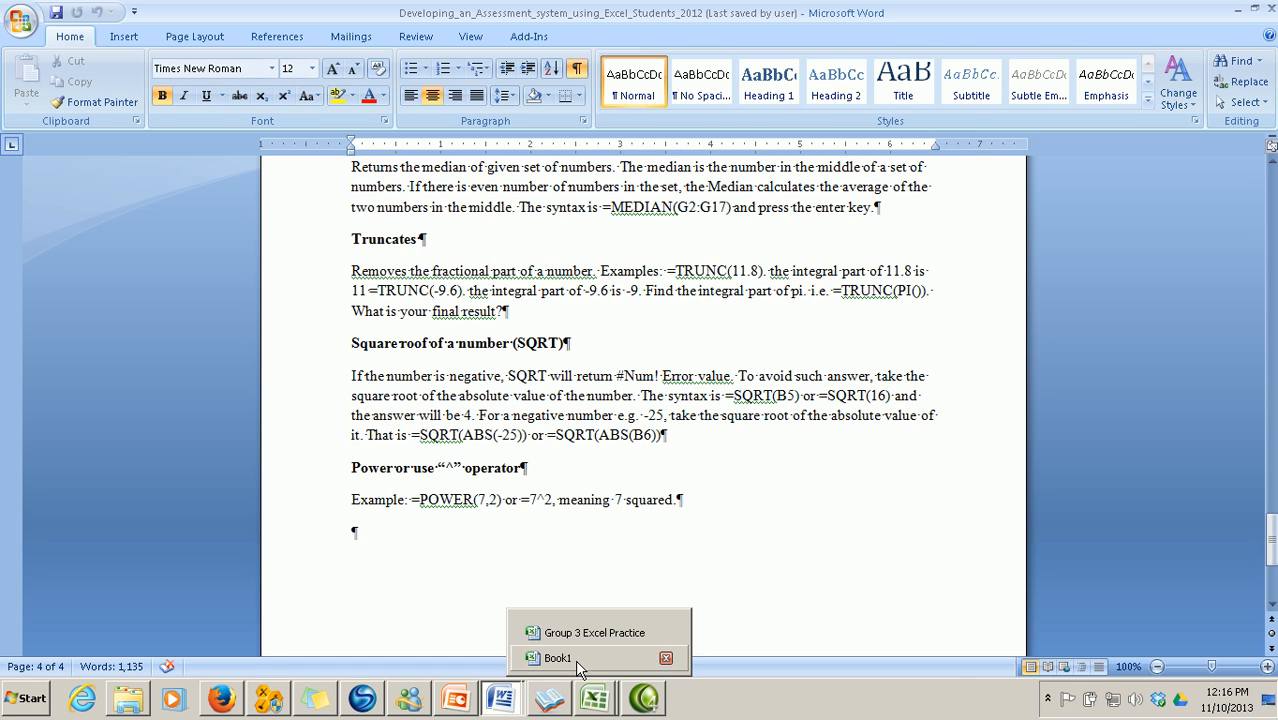
left_click(592, 659)
left_click(612, 553)
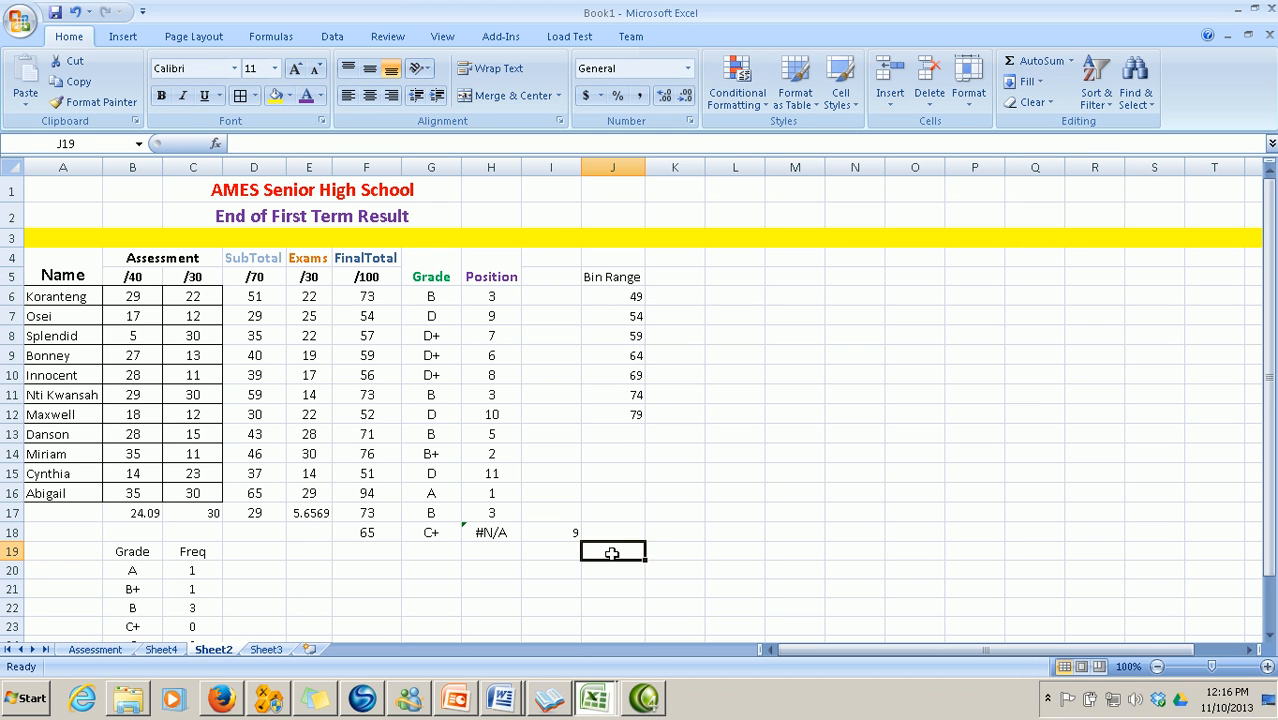
Enter =SQRT(9) in J19, =9^2 in J20 and =POWER(9,2) in J21
type("=sq")
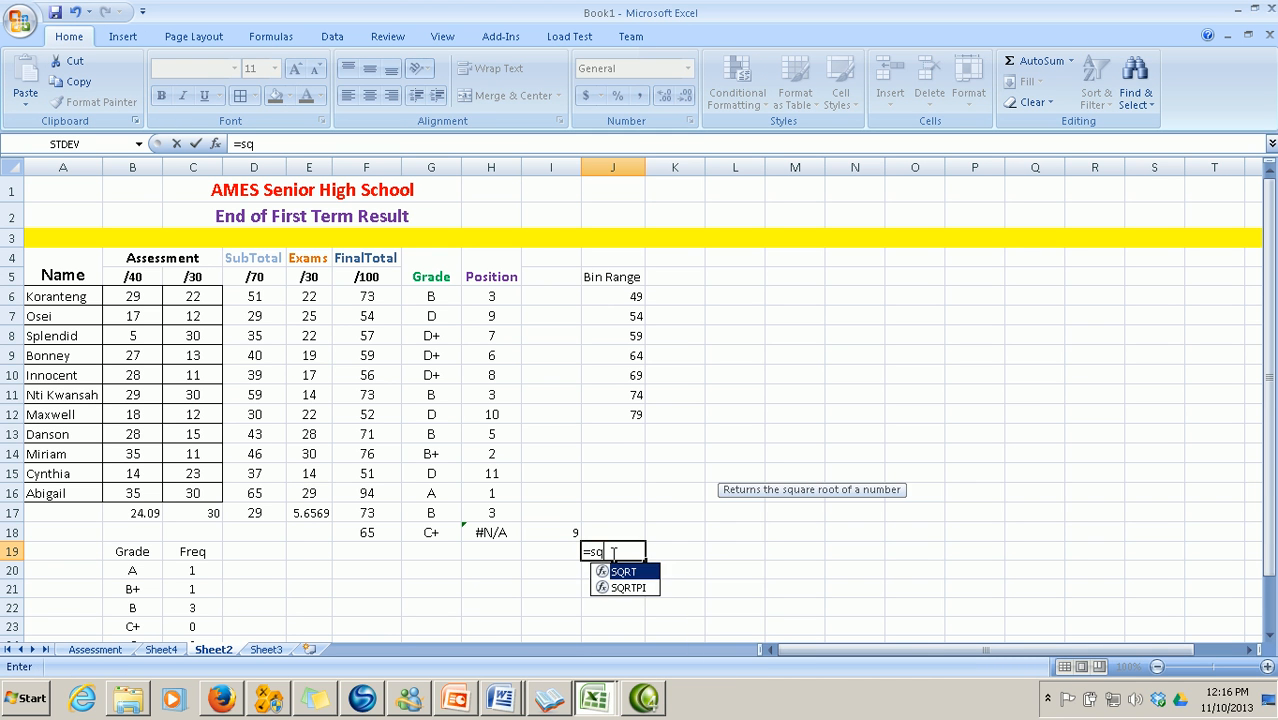
type("rt")
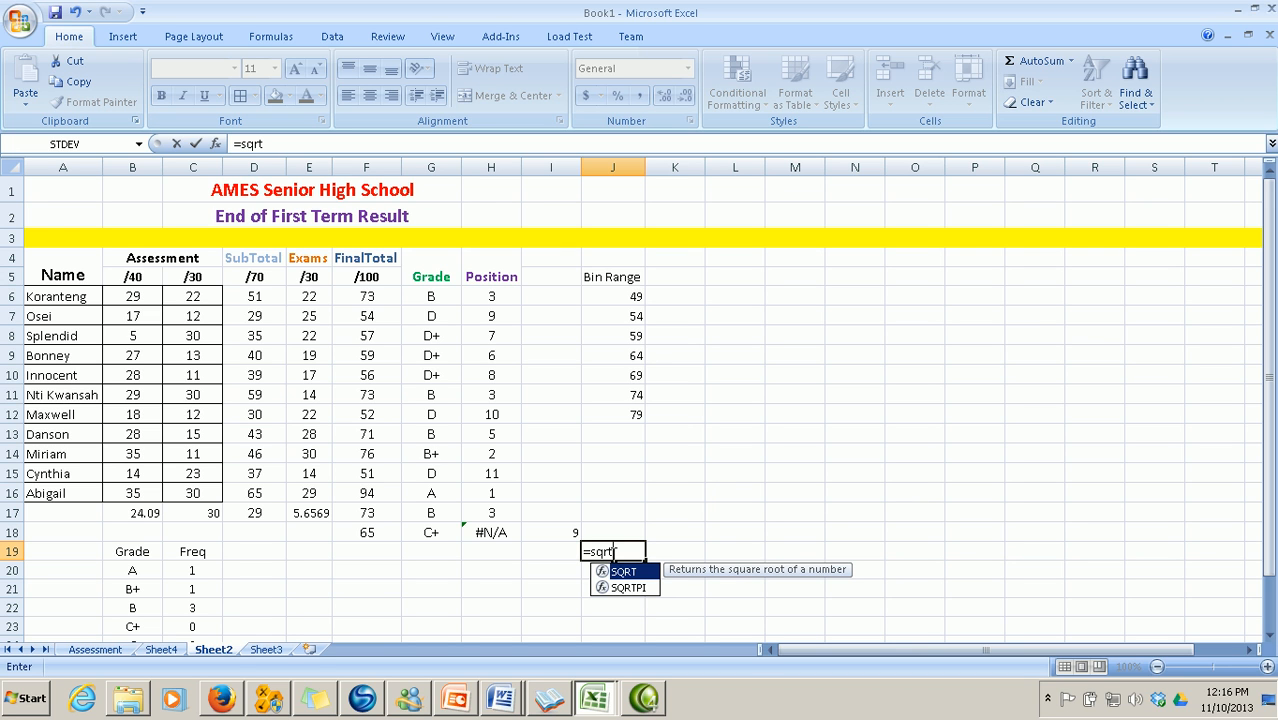
type("(")
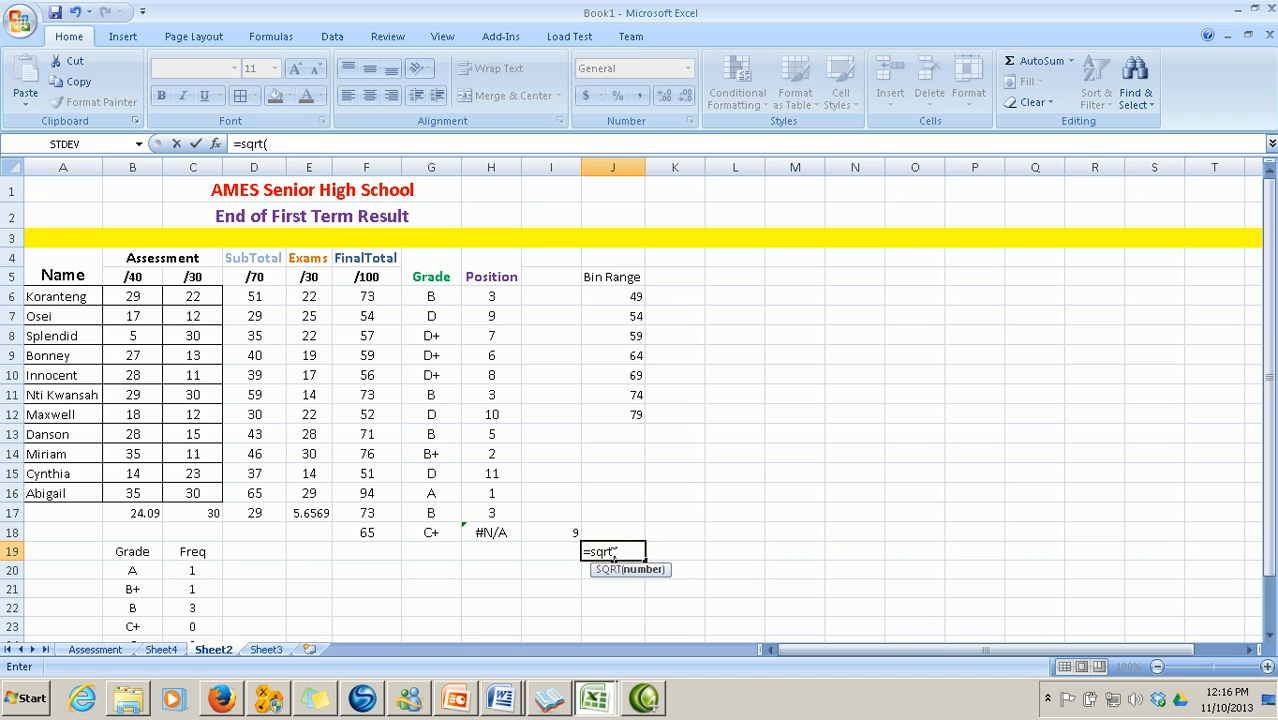
type("9)")
key("Return")
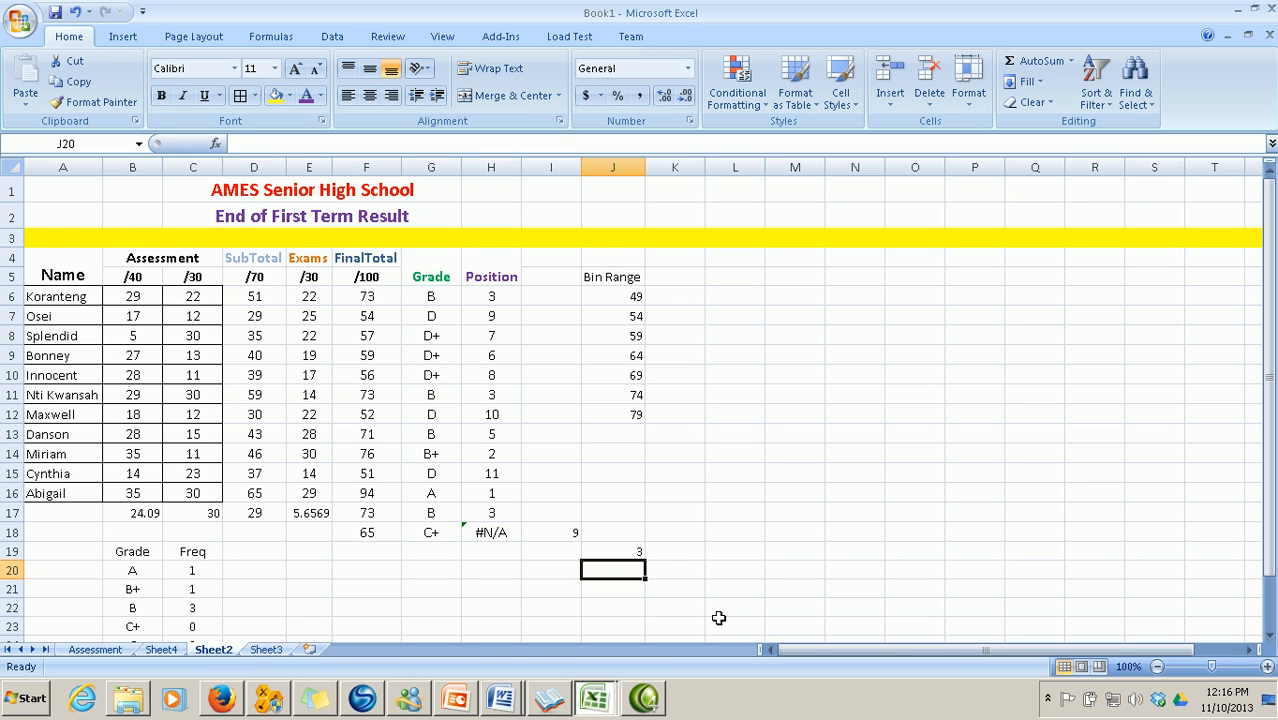
type("9")
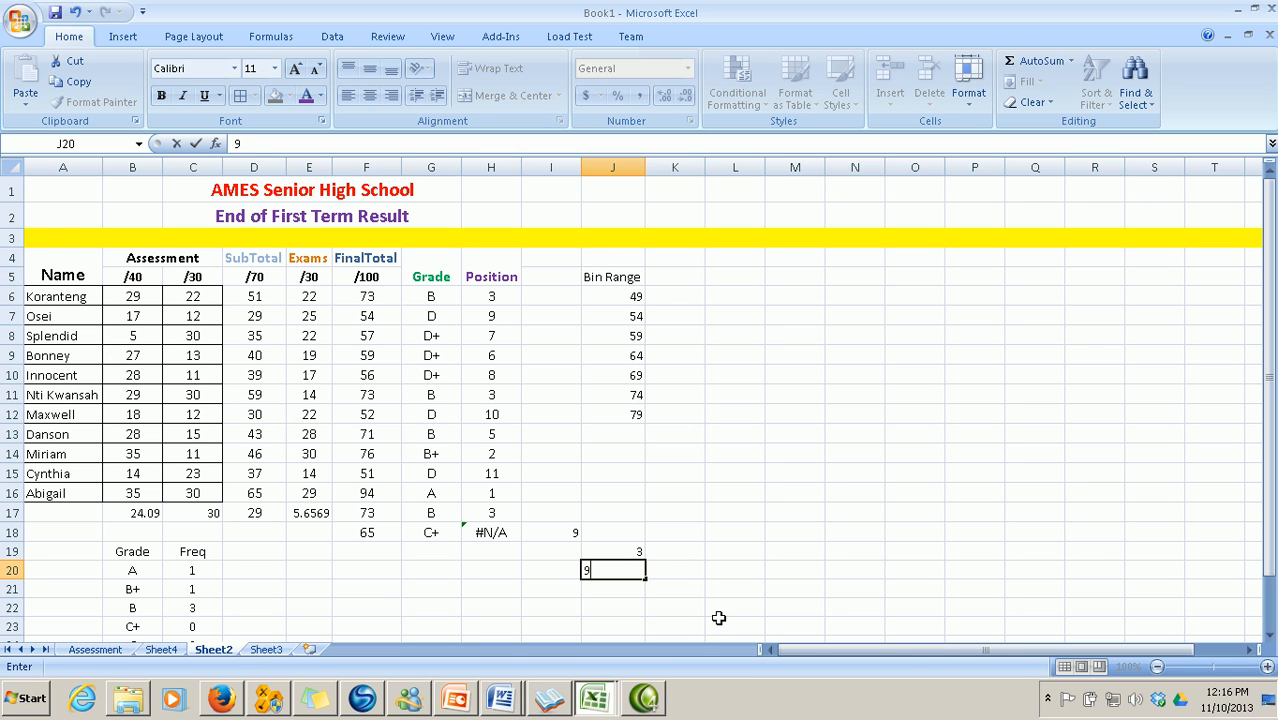
key("BackSpace")
type("=9")
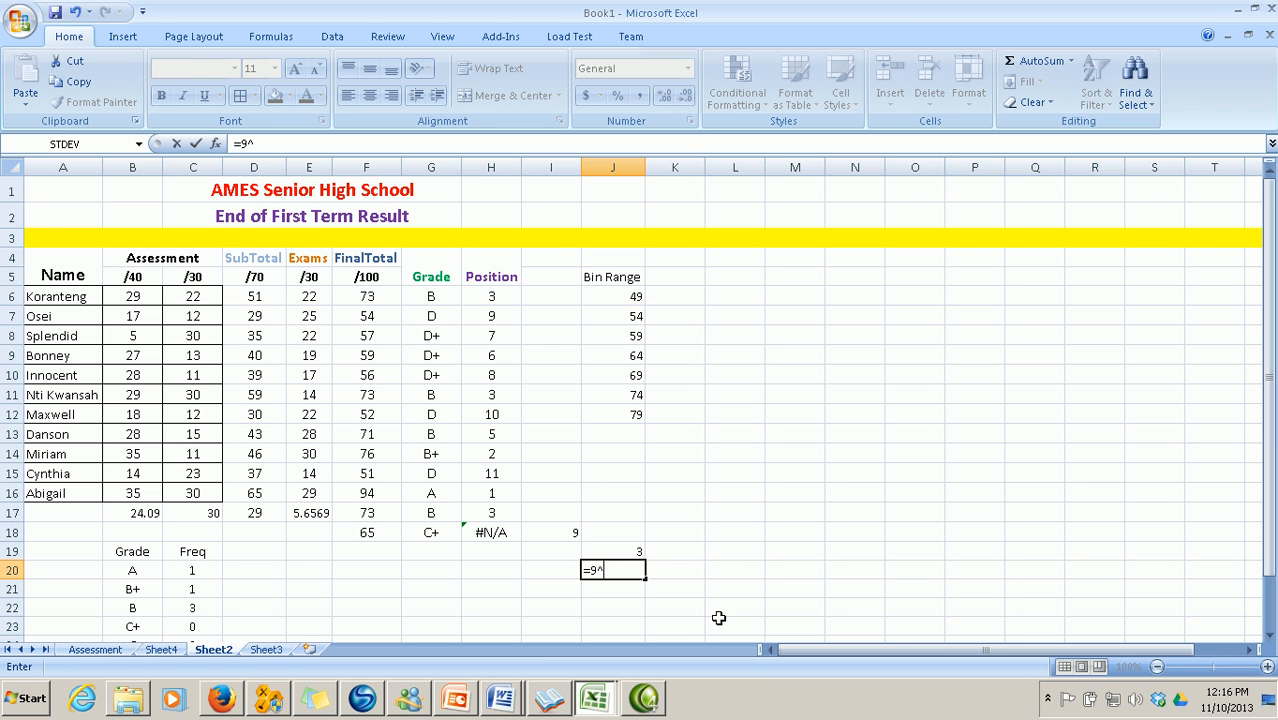
type("^2")
key("Return")
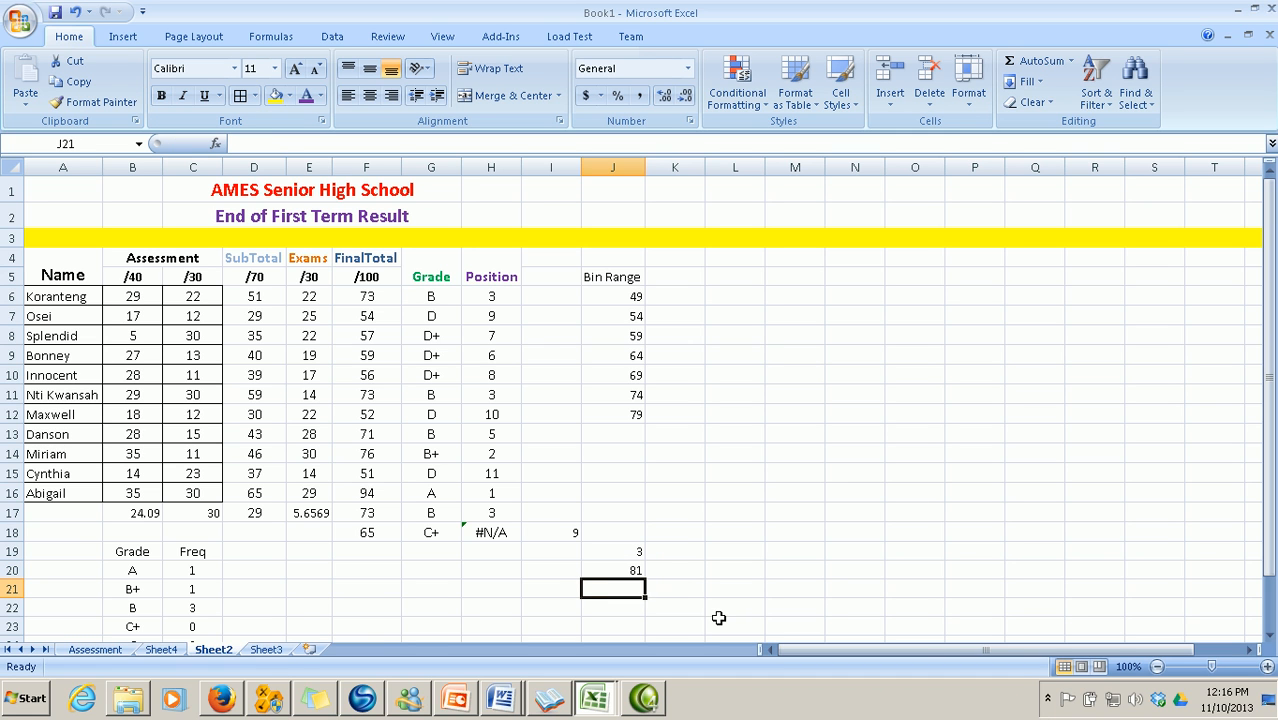
type("=power")
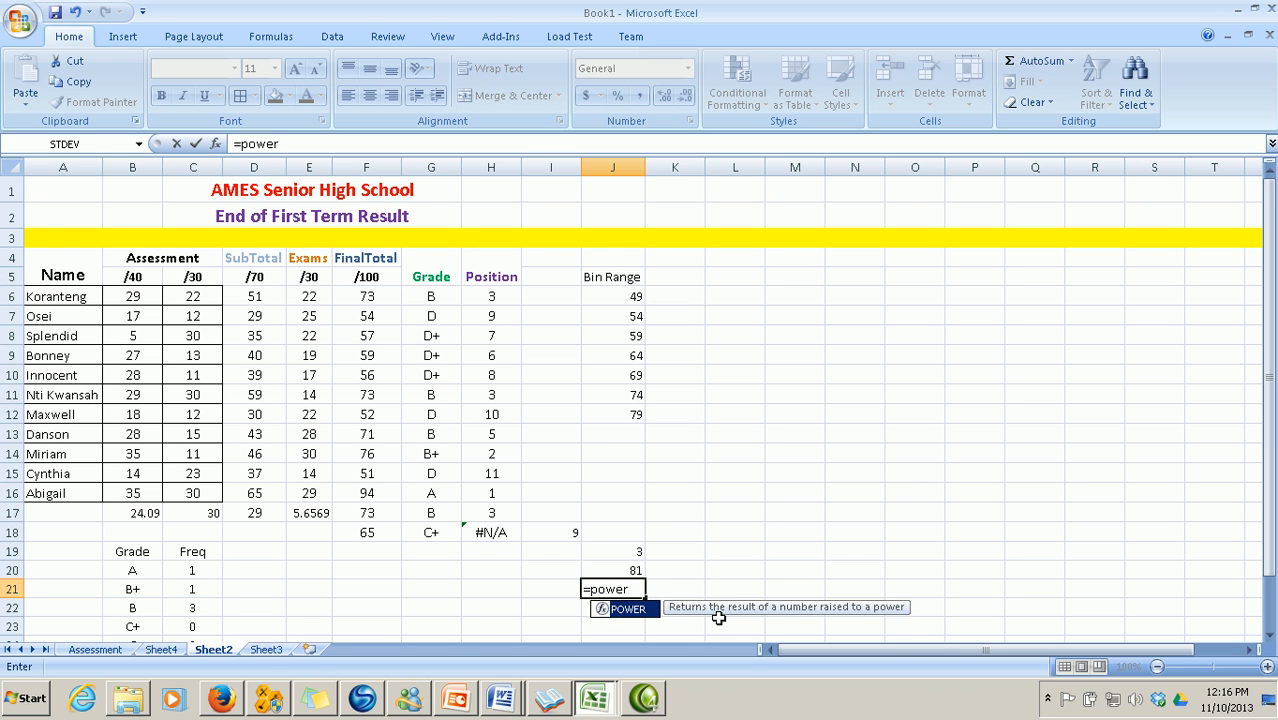
type("(9")
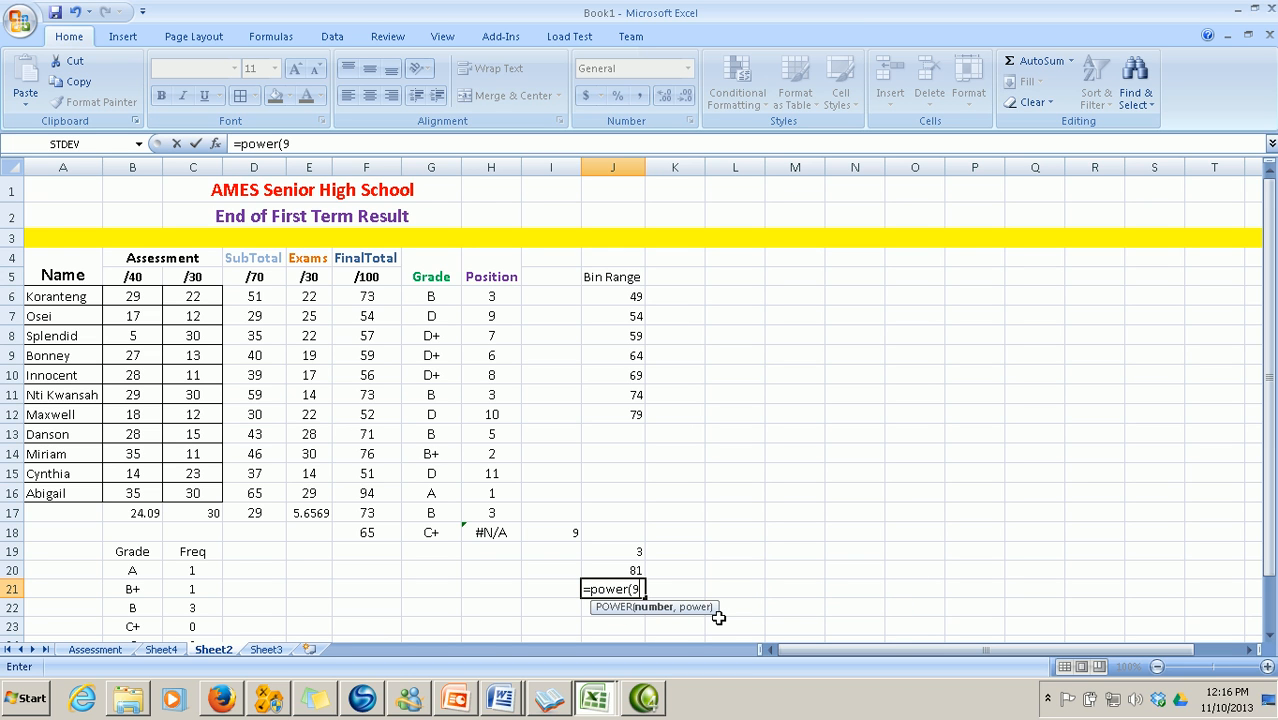
type(",2)")
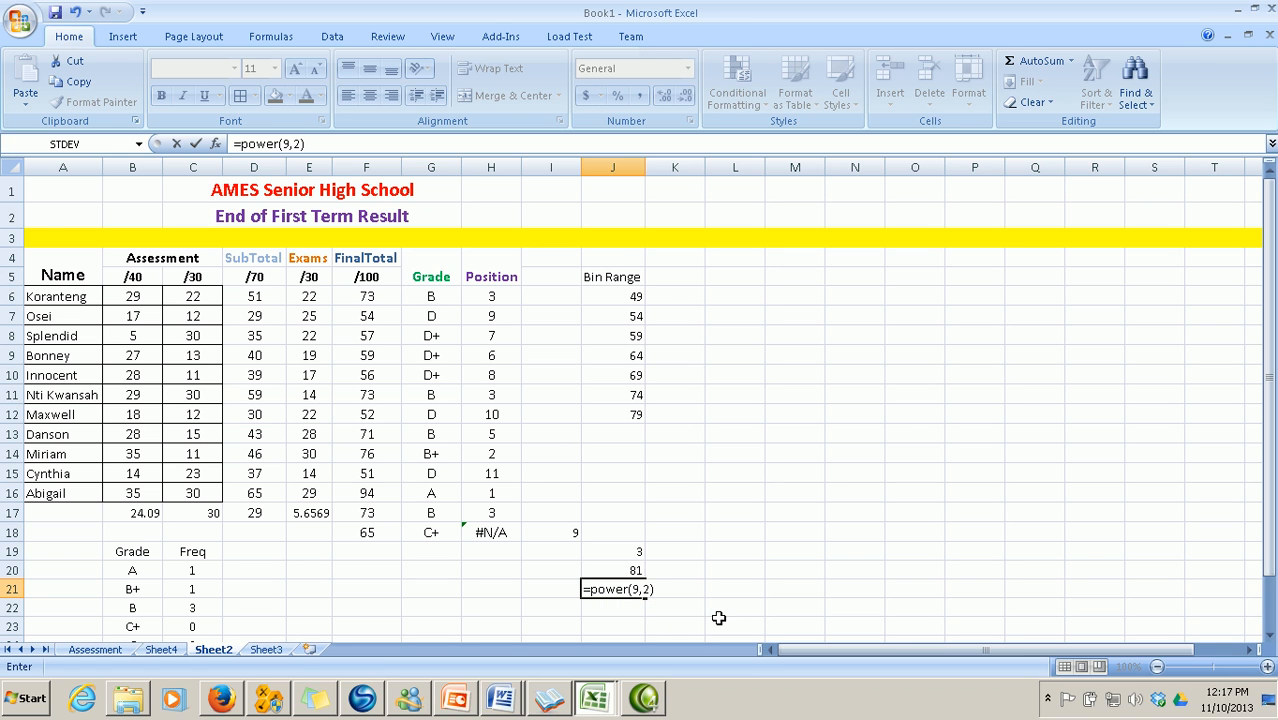
key("Return")
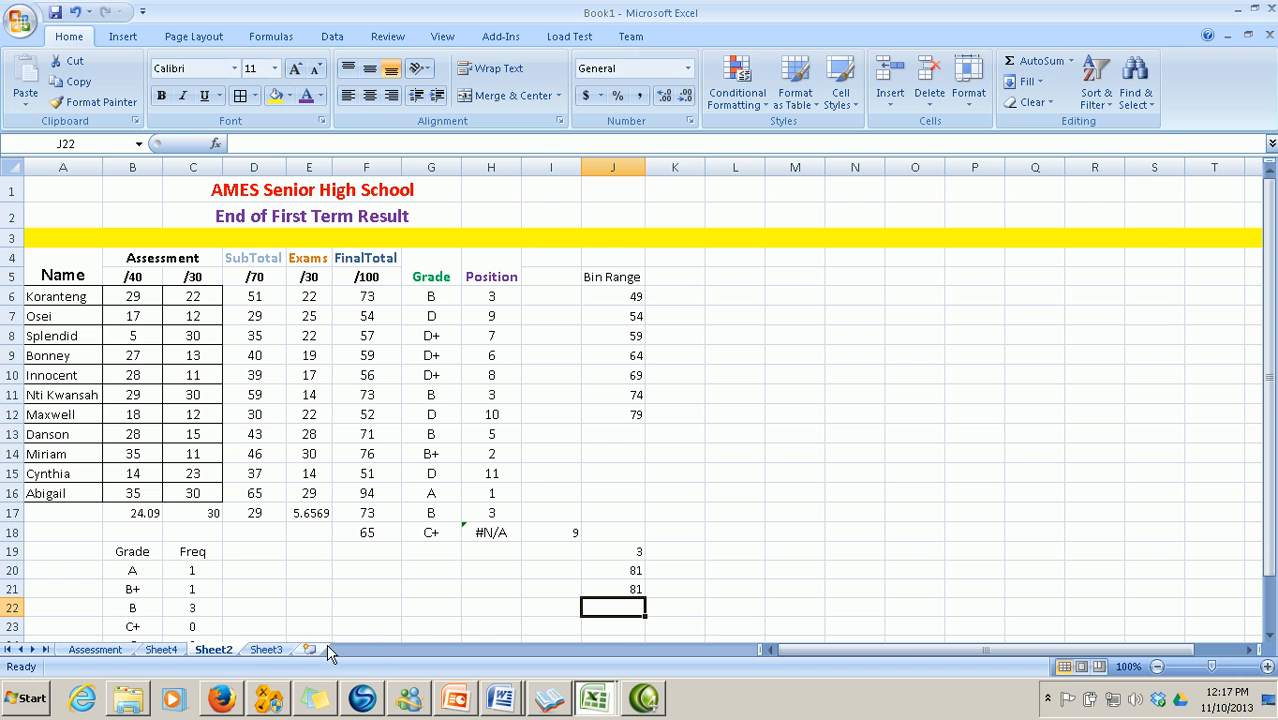
Bring up the assessment-system notes in Word and scroll through them
mouse_move(501, 699)
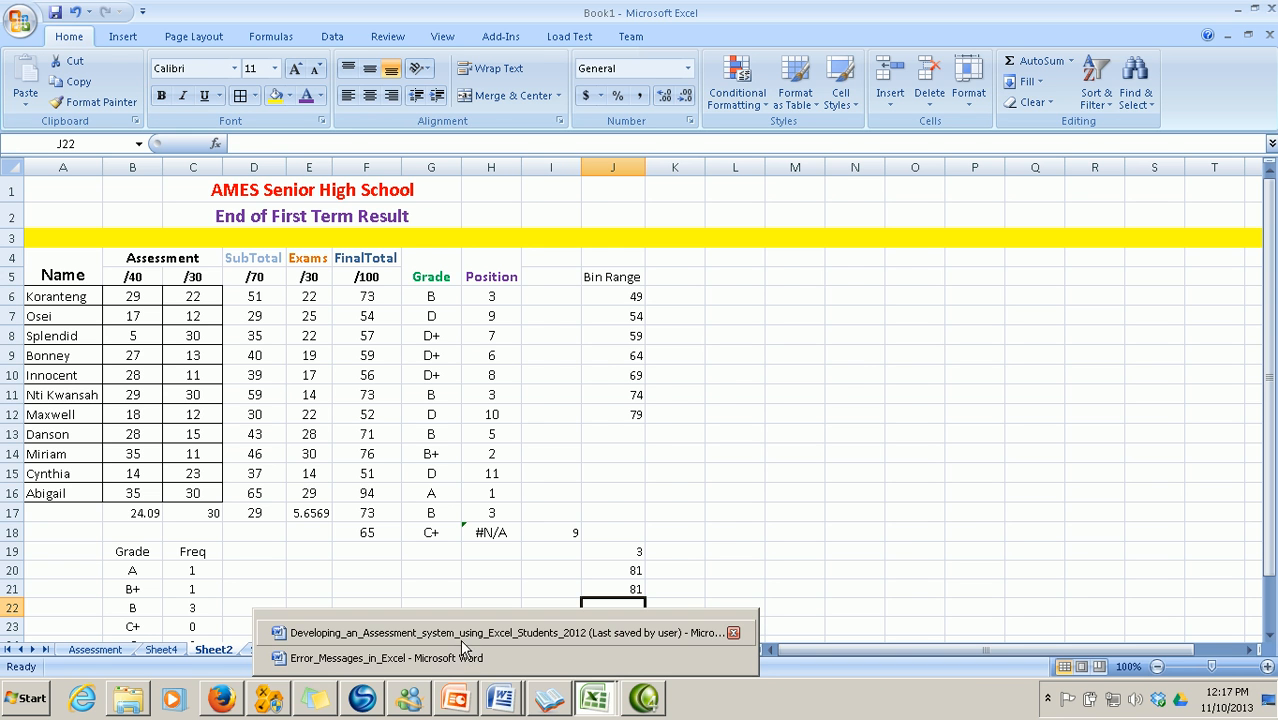
left_click(461, 636)
scroll(466, 622, "down", 4)
scroll(474, 622, "up", 4)
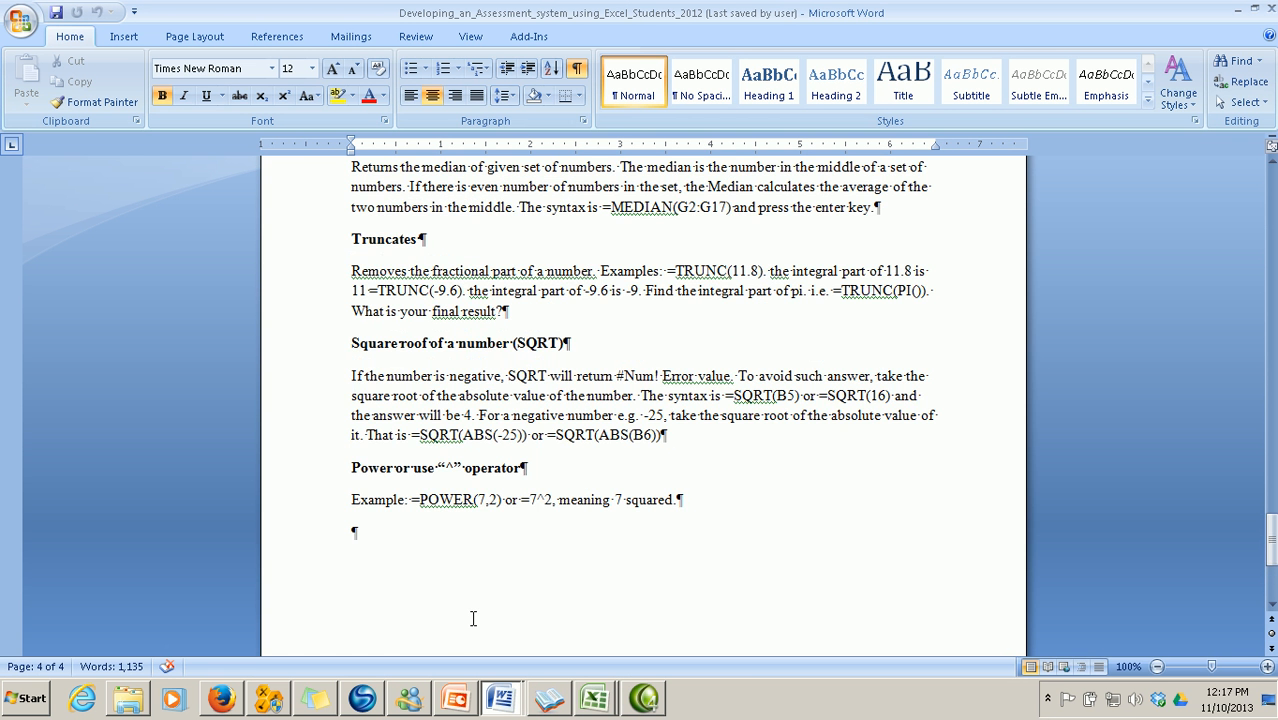
scroll(473, 618, "down", 3)
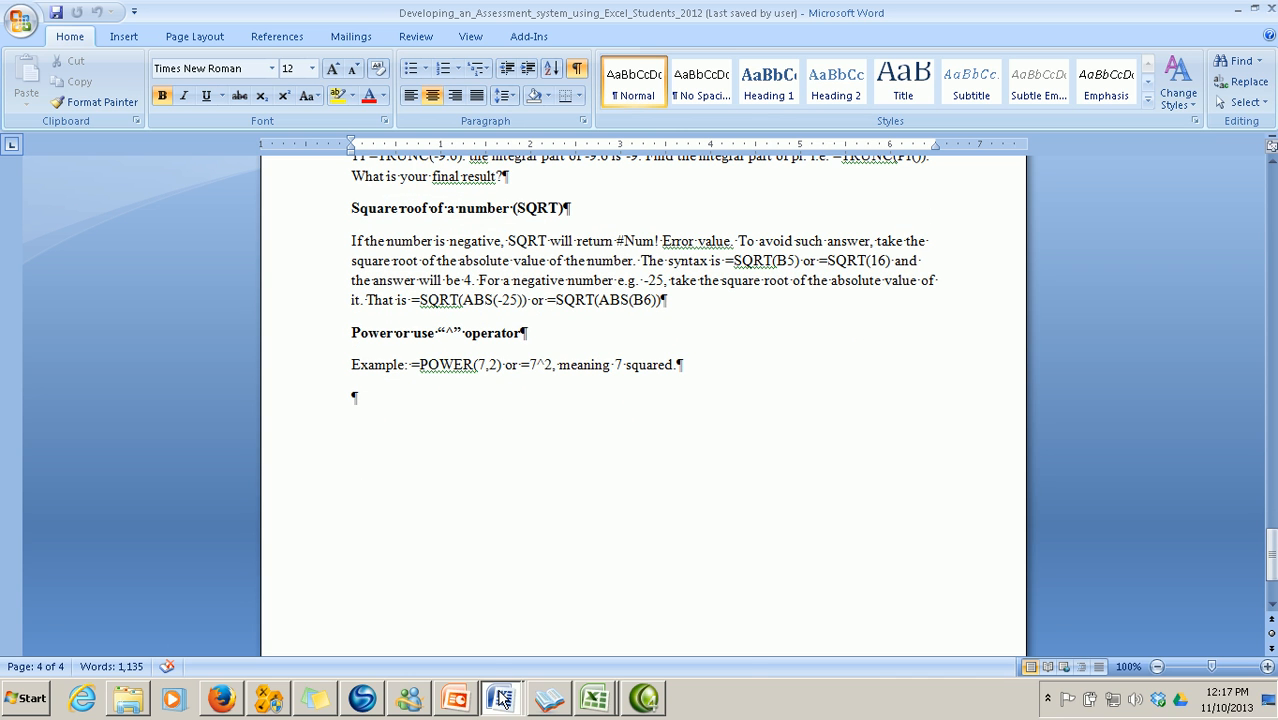
Switch to the Error_Messages_in_Excel document, then to the Book1 workbook
mouse_move(502, 700)
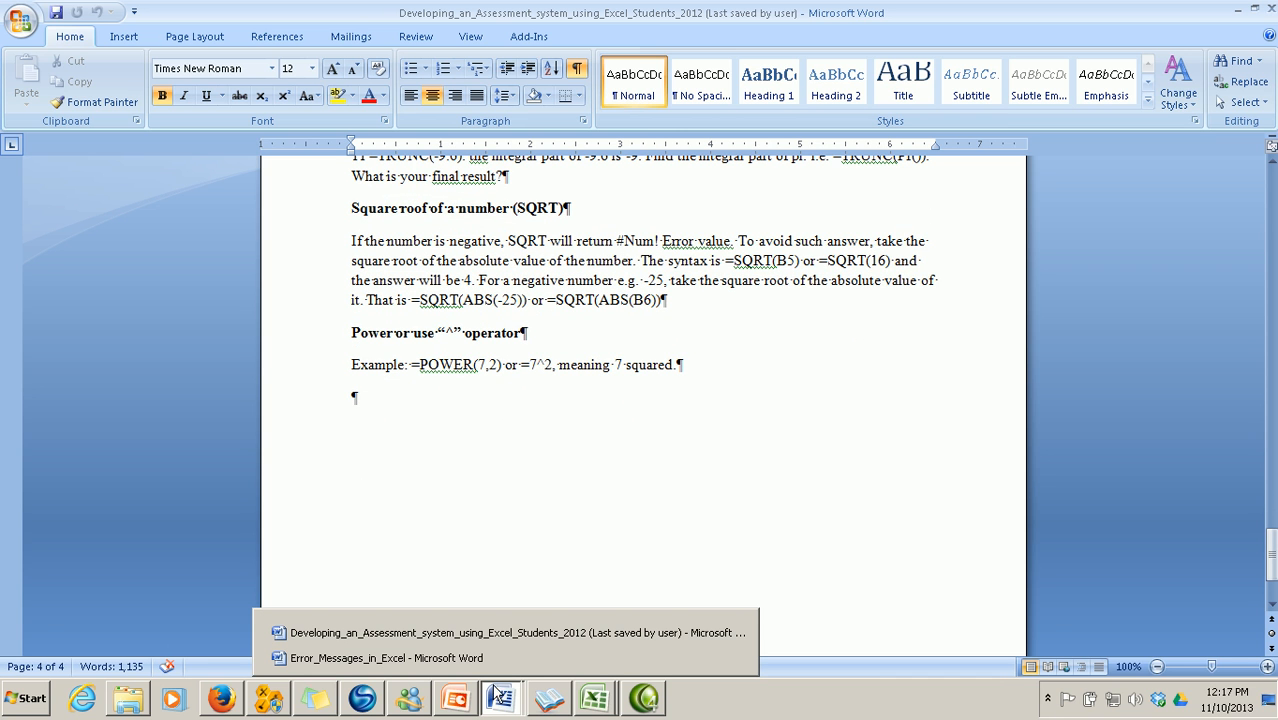
left_click(474, 660)
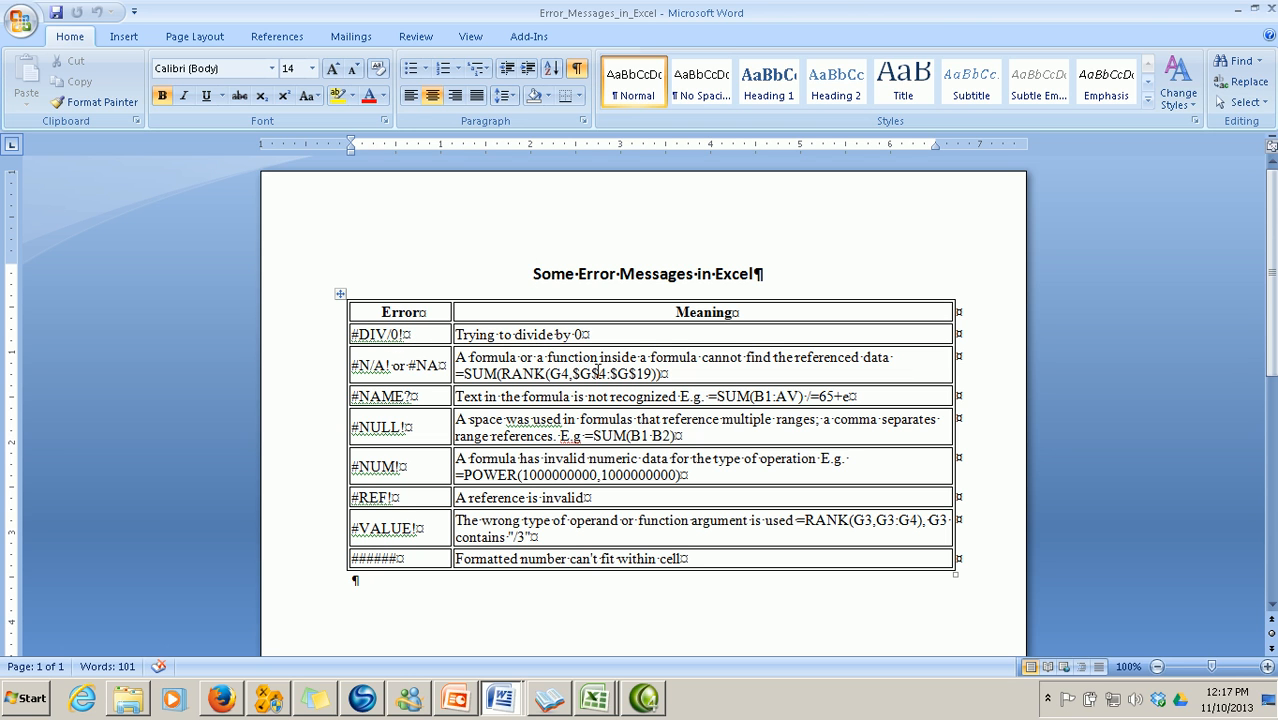
mouse_move(596, 706)
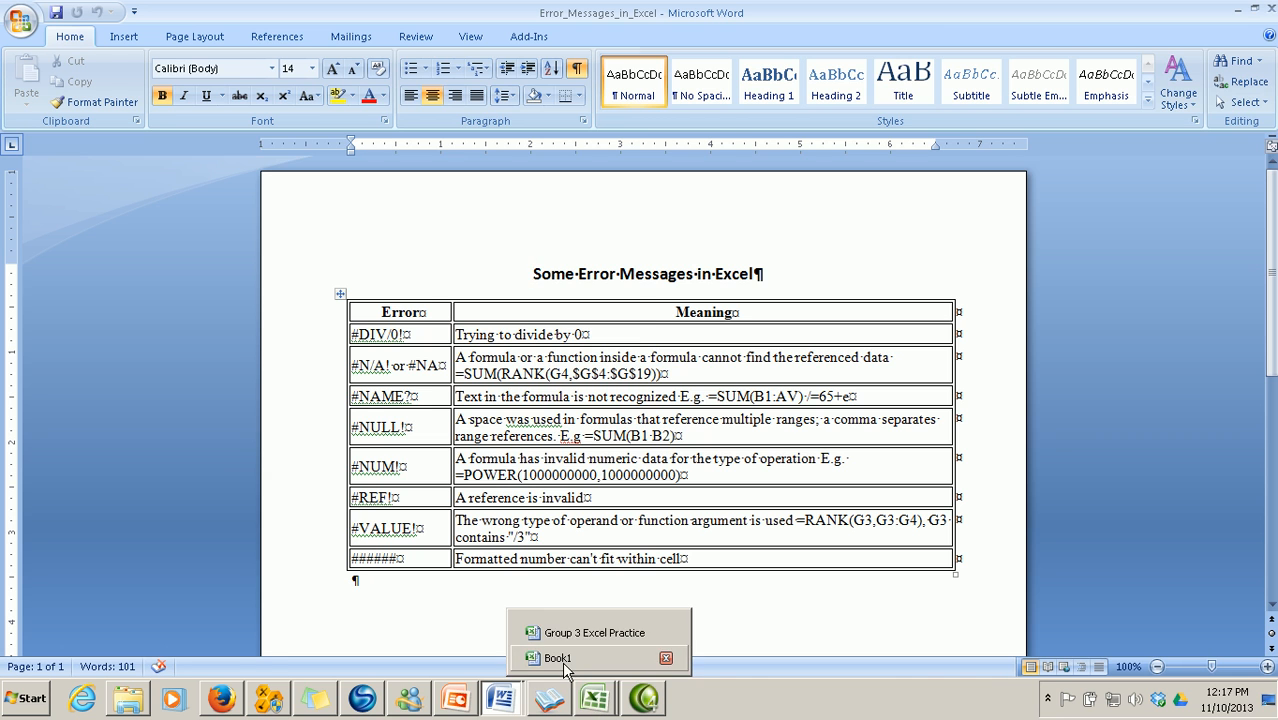
left_click(557, 658)
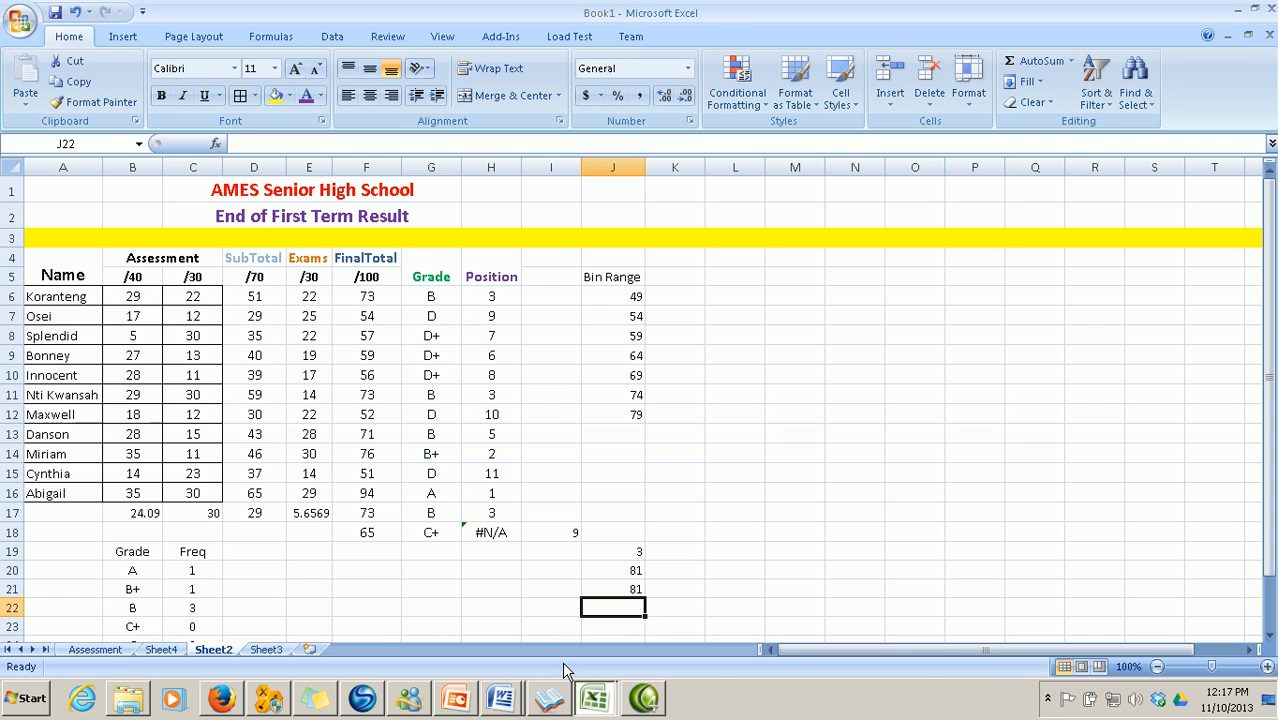
Restore both windows, put Word on the left and Book1 on the right, and select Sheet3
left_click(1254, 8)
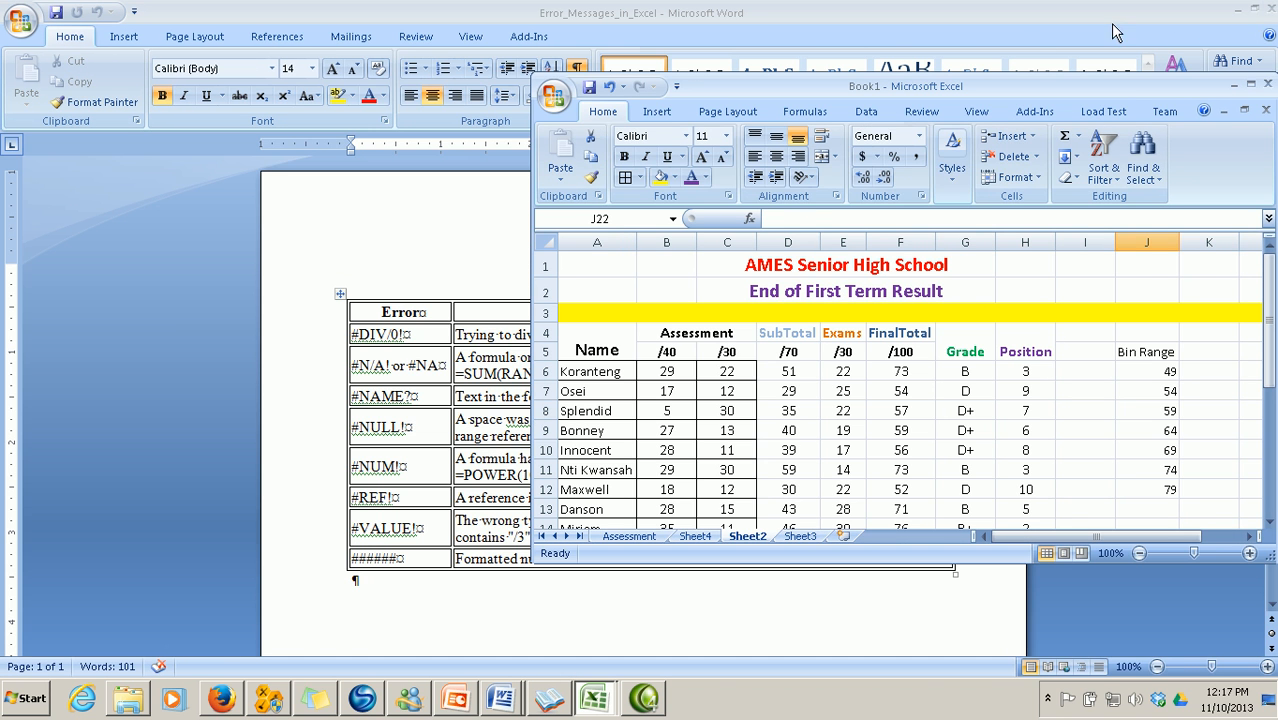
left_click_drag(1020, 89, 650, 104)
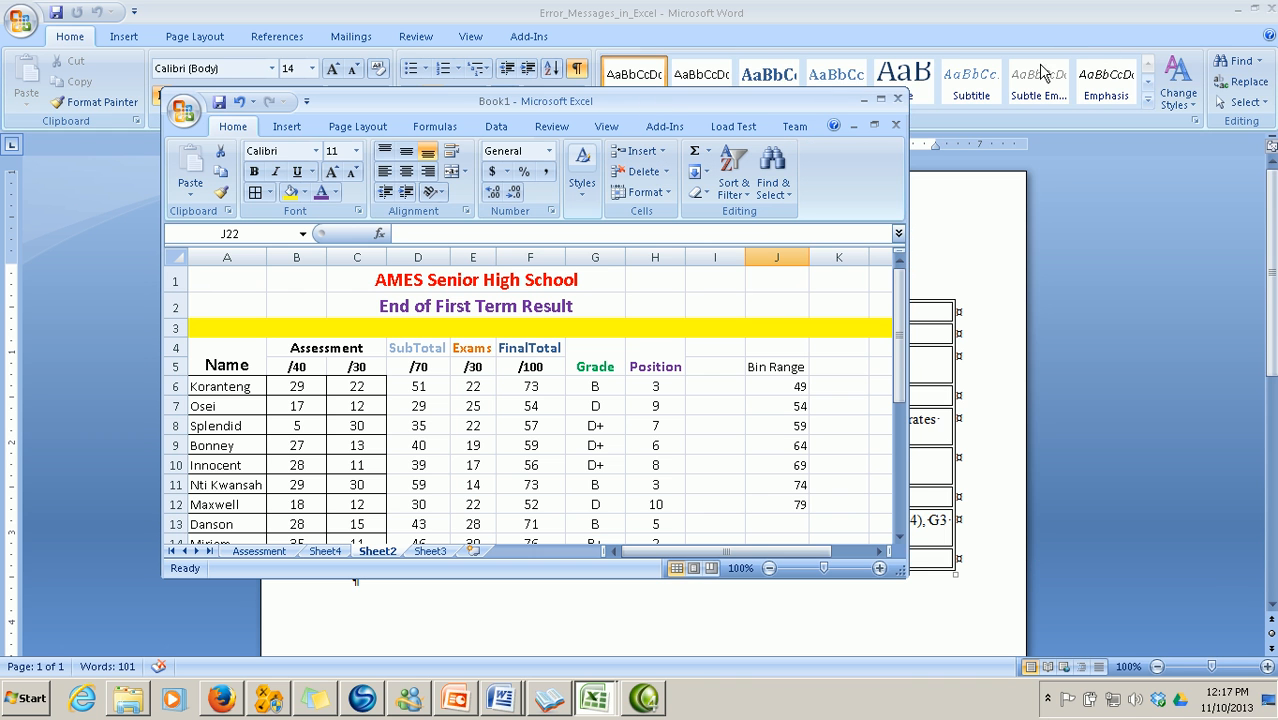
left_click(1254, 8)
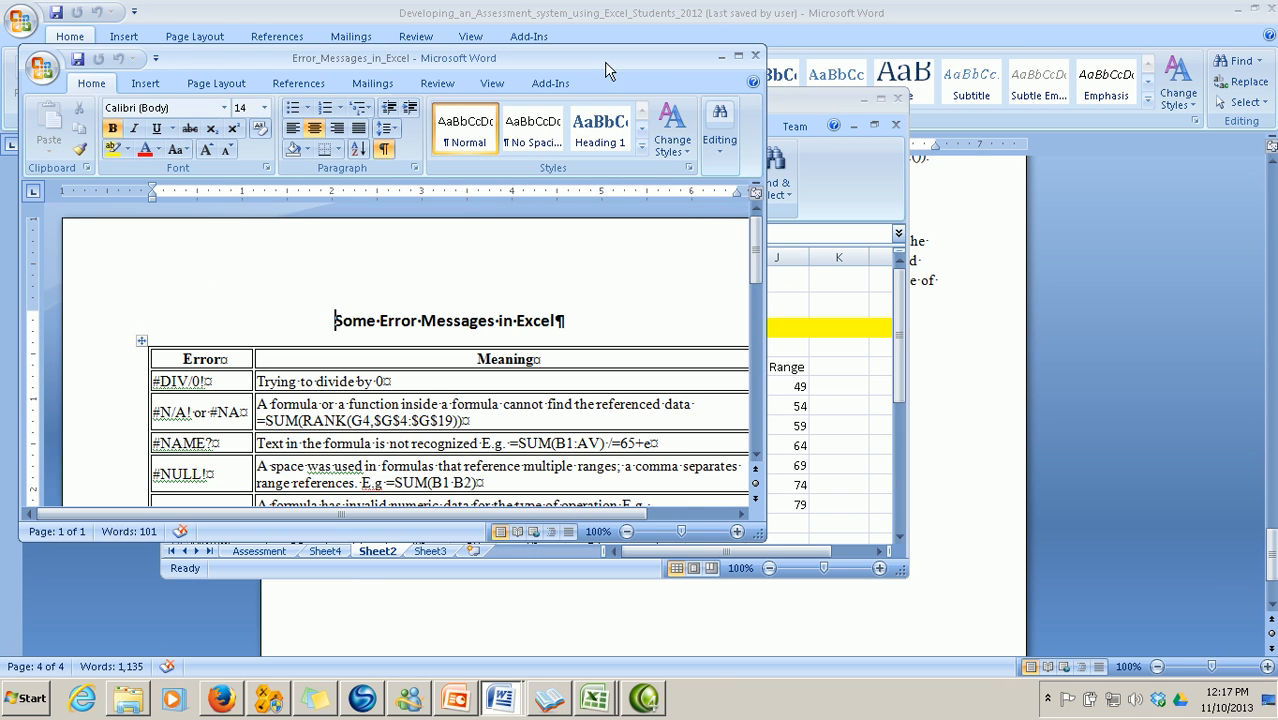
left_click_drag(612, 70, 470, 74)
left_click_drag(700, 104, 1071, 101)
left_click(801, 544)
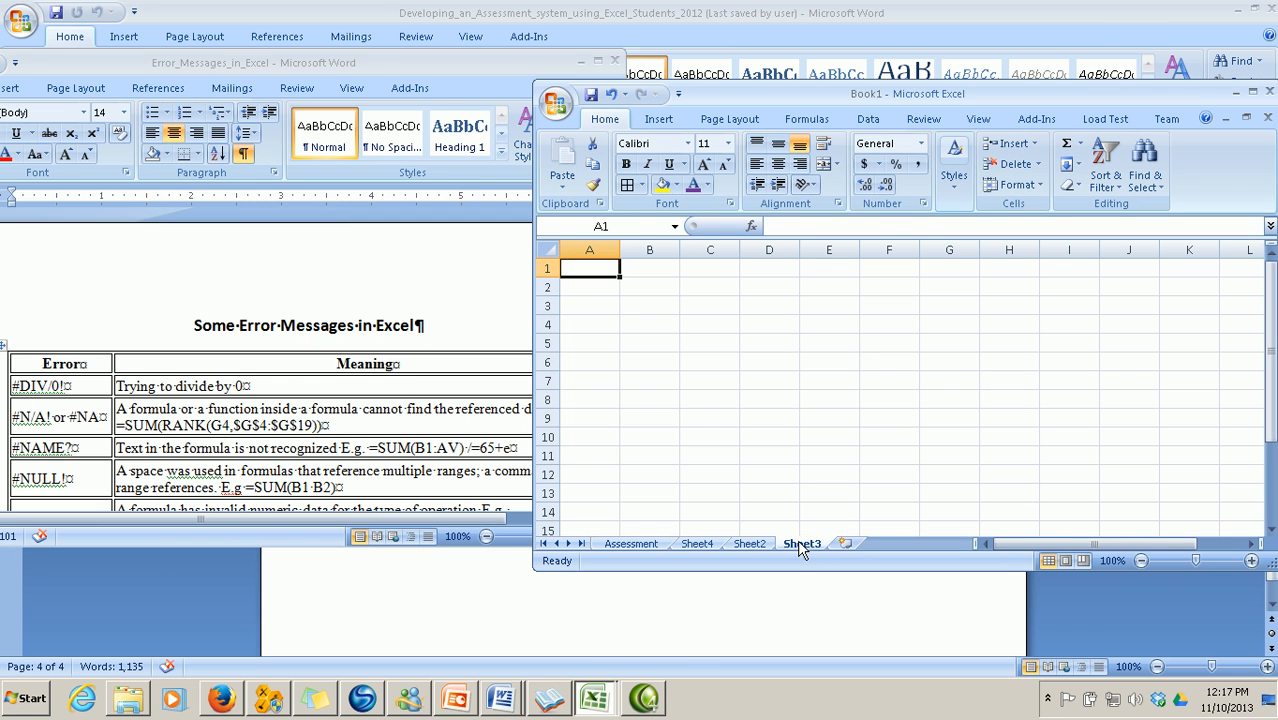
left_click_drag(879, 94, 997, 95)
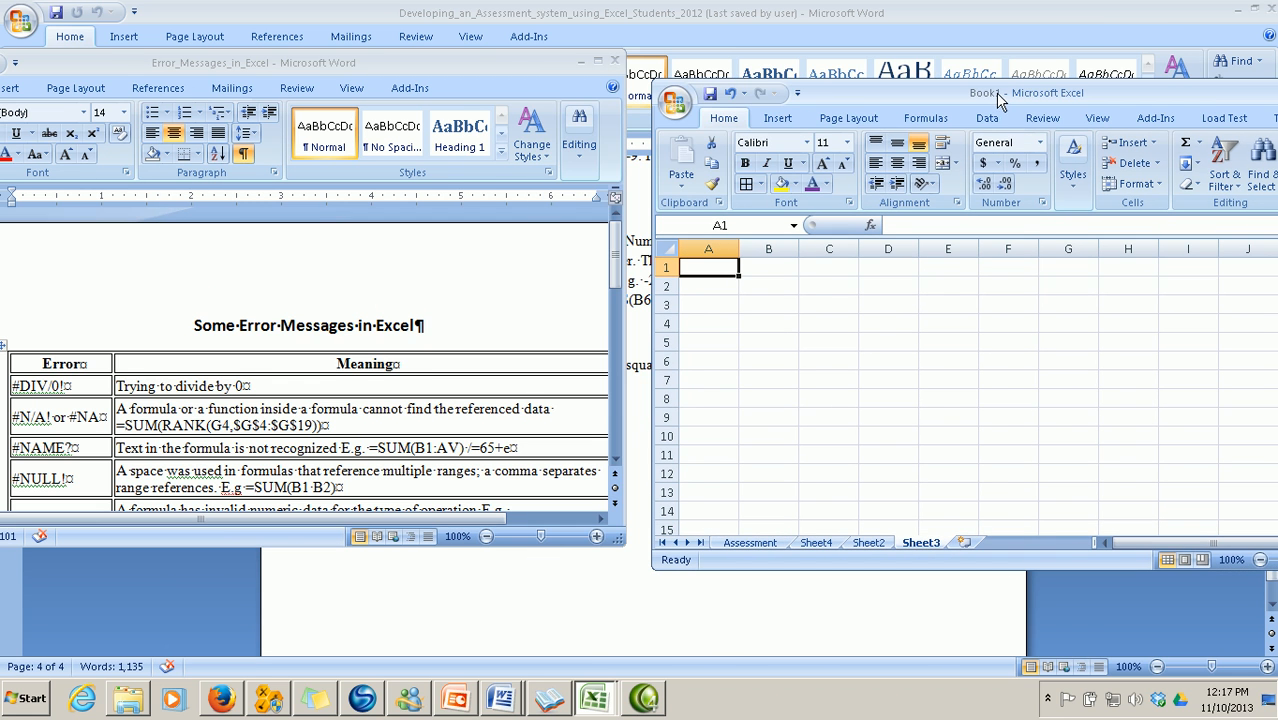
Enter =9/0 in A1 to produce #DIV/0!, then type =SUM(RANK(G2,$G$2:$G$6)) in A2
type("=")
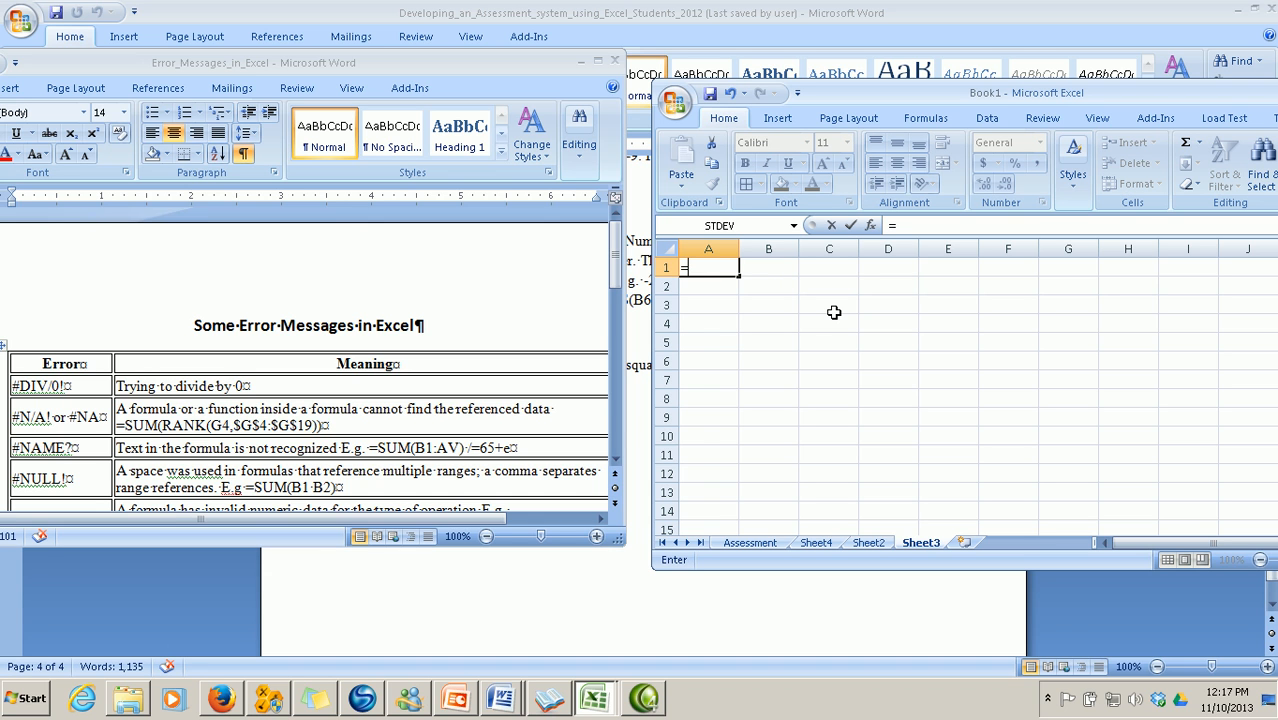
type("9/0")
key("Return")
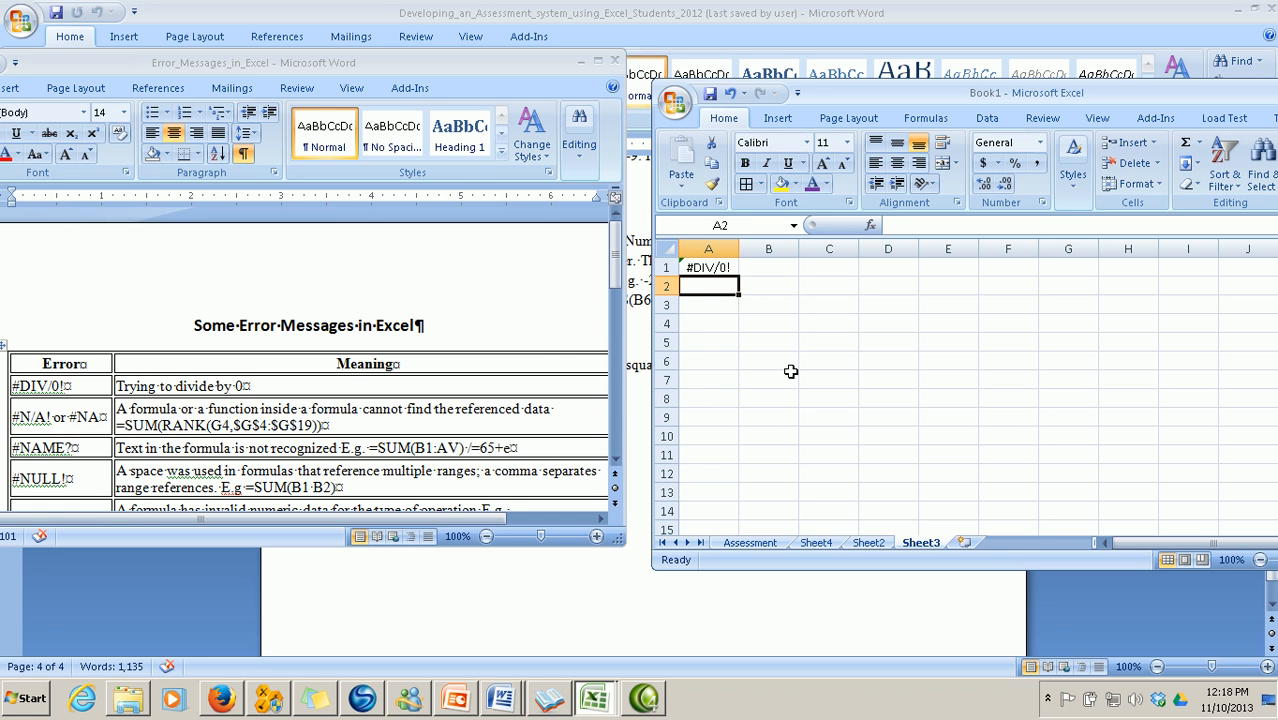
type("=s")
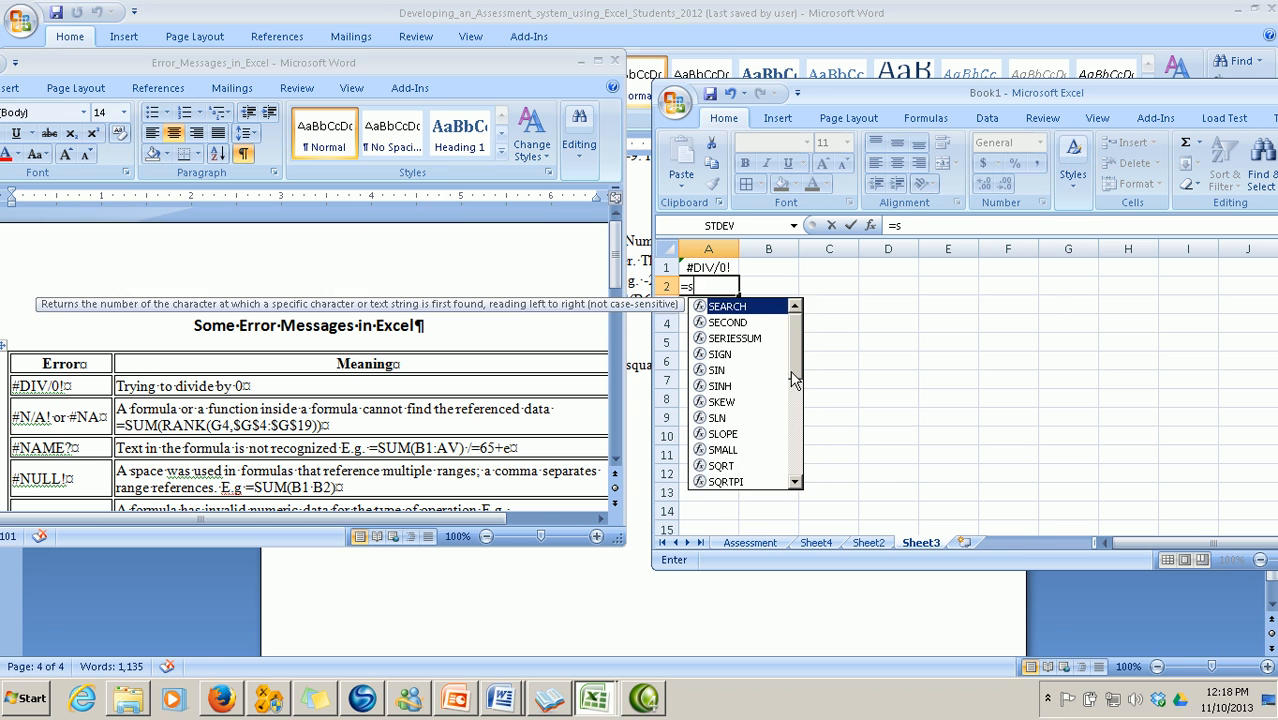
type("um(")
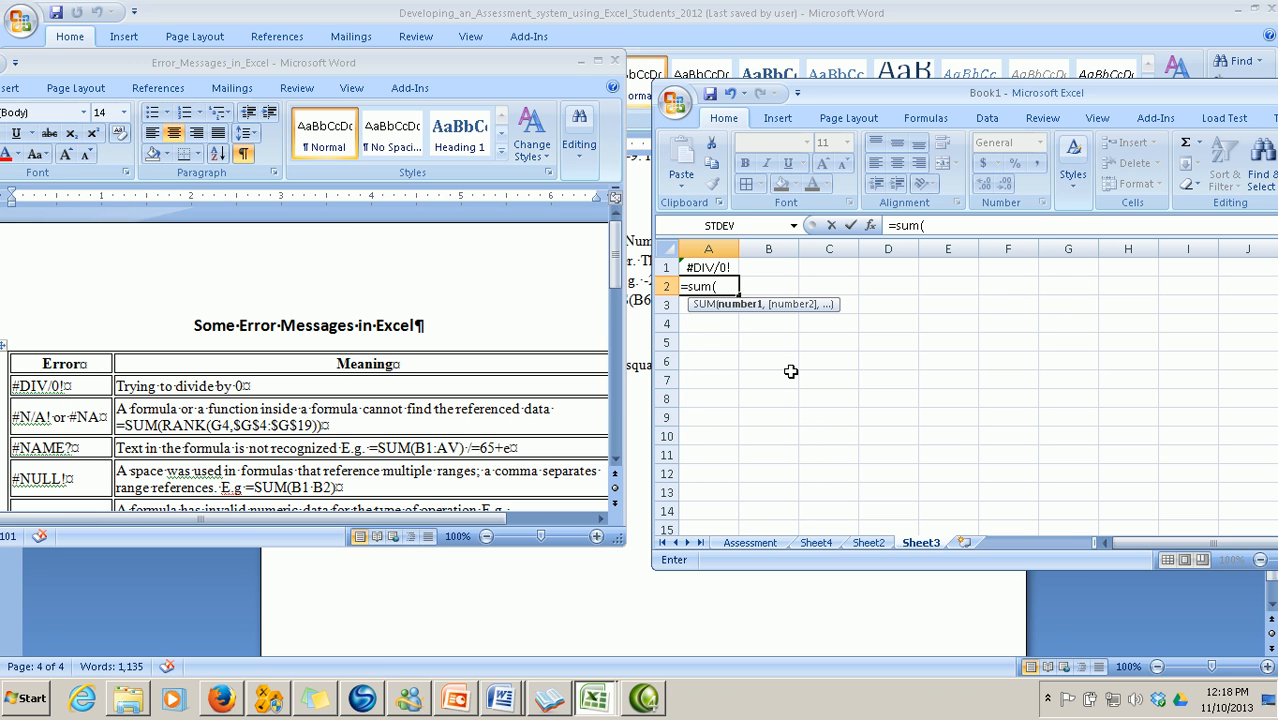
type("ra")
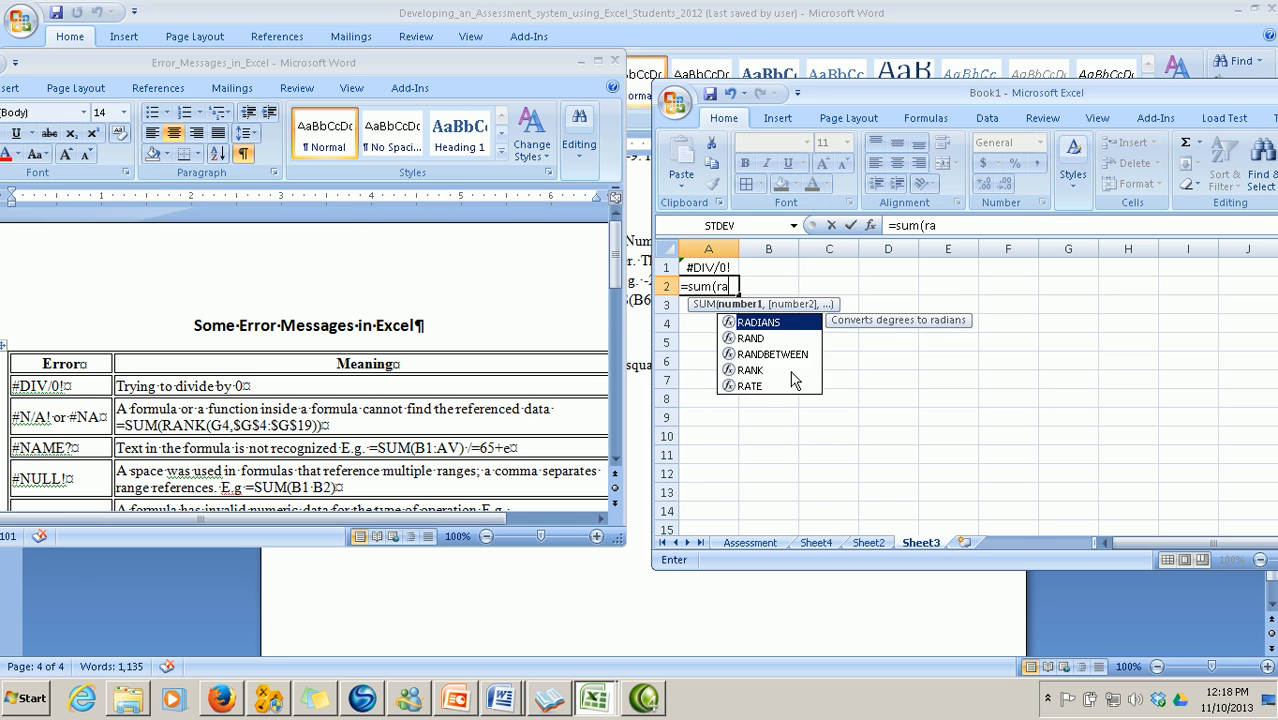
type("nk")
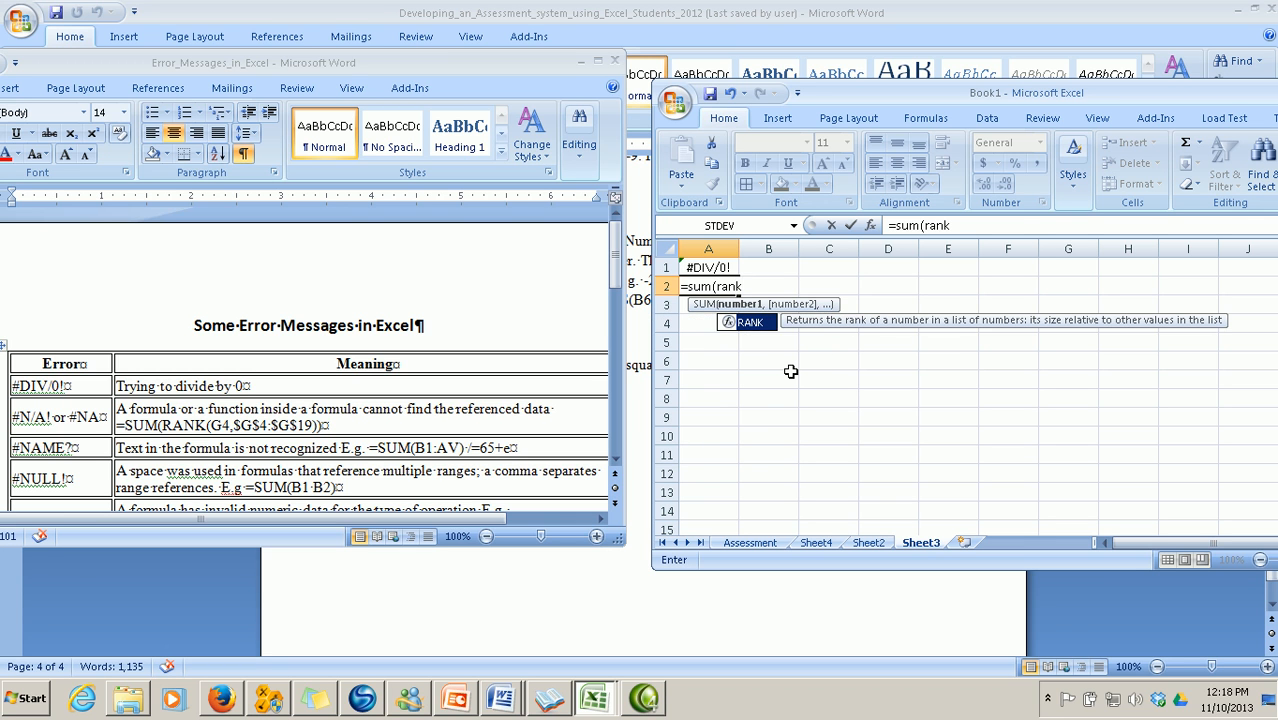
type("(g")
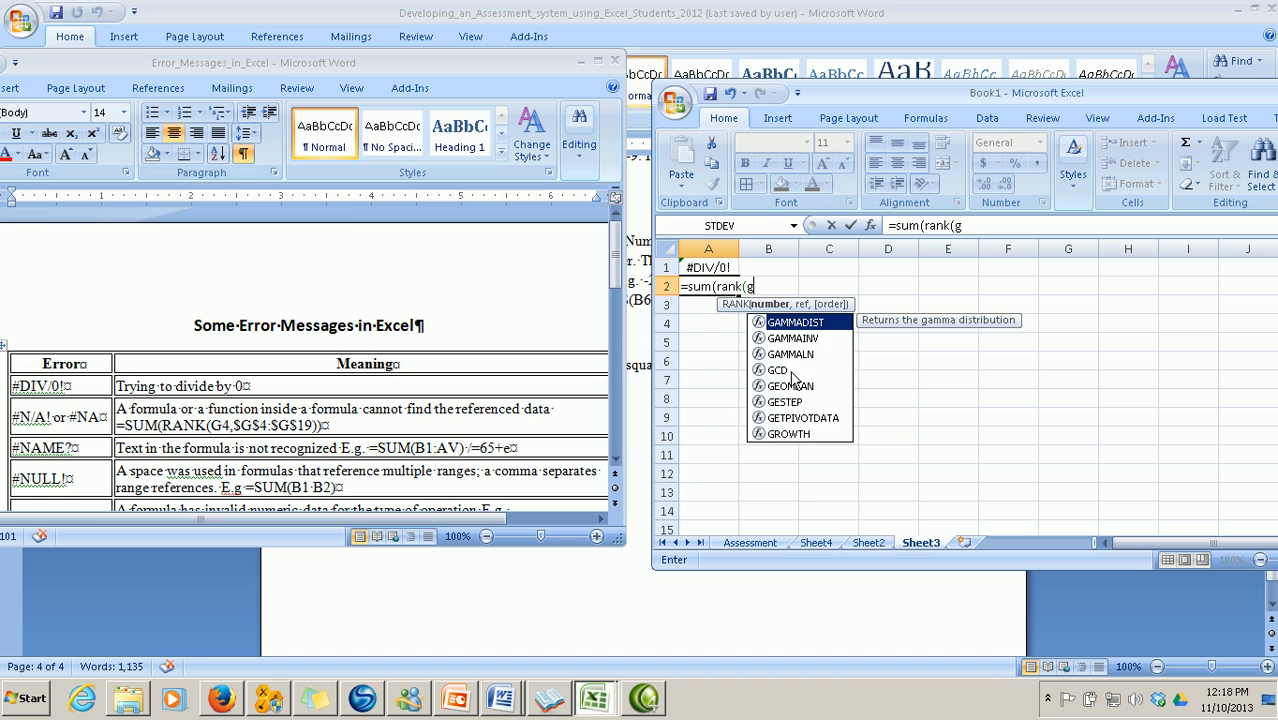
type("2,$")
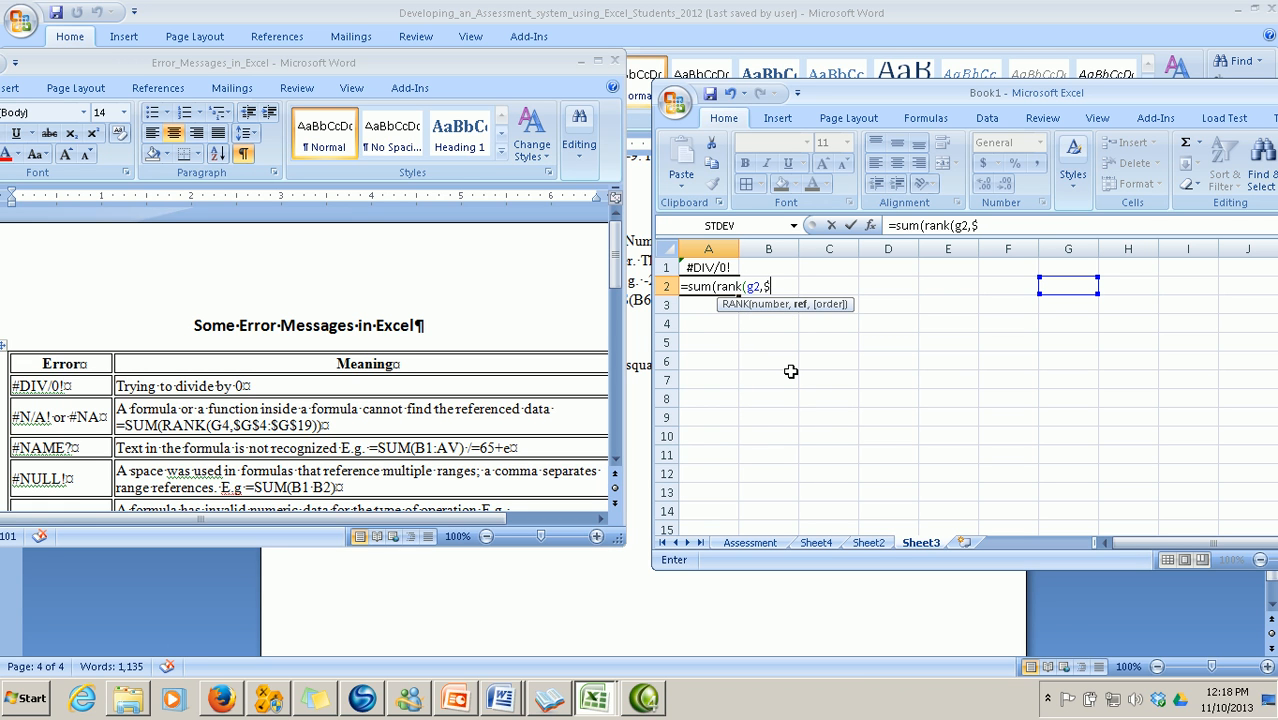
type("g$2:$g")
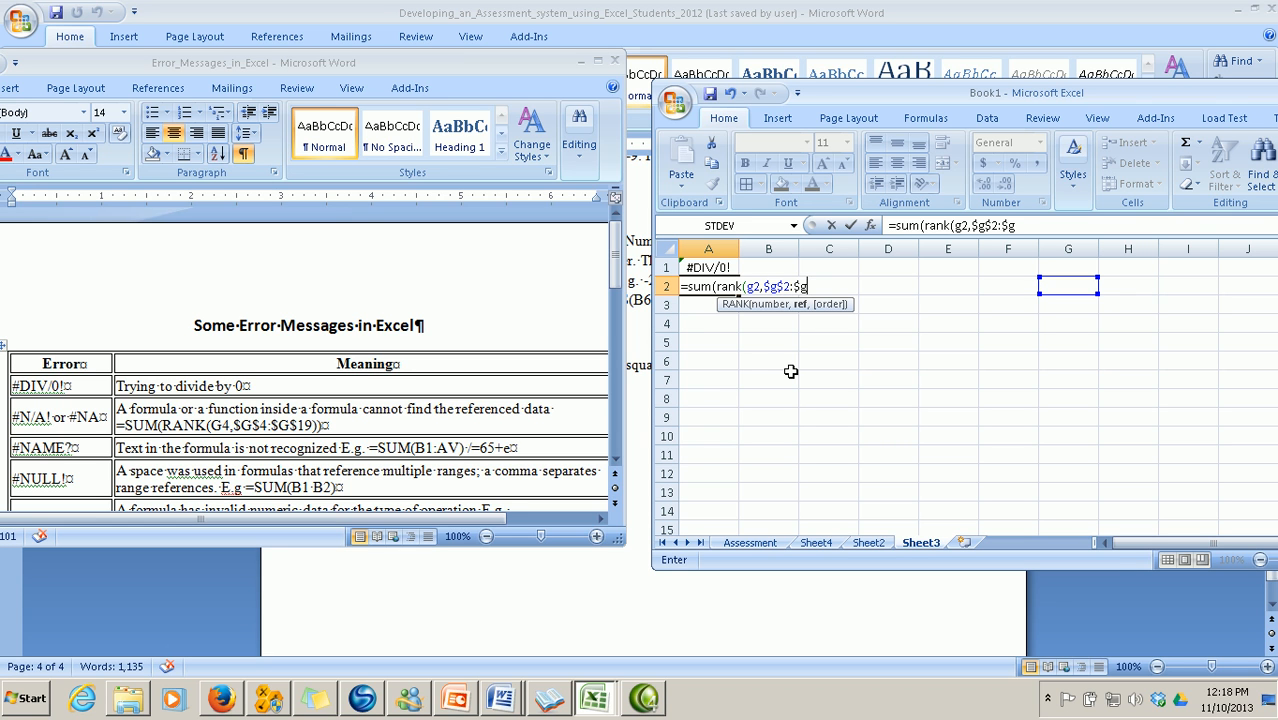
type("$6")
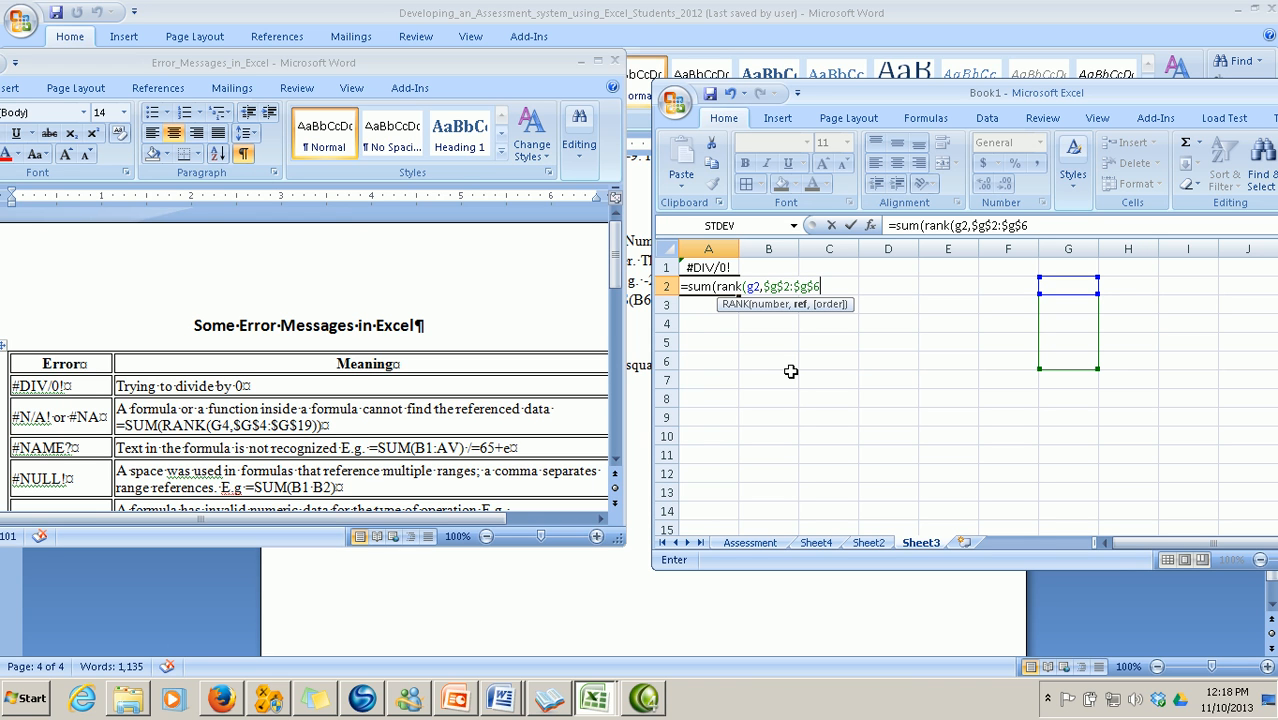
type("))")
Commit the RANK formula in A2, showing #N/A, check it, then select A3
key("Return")
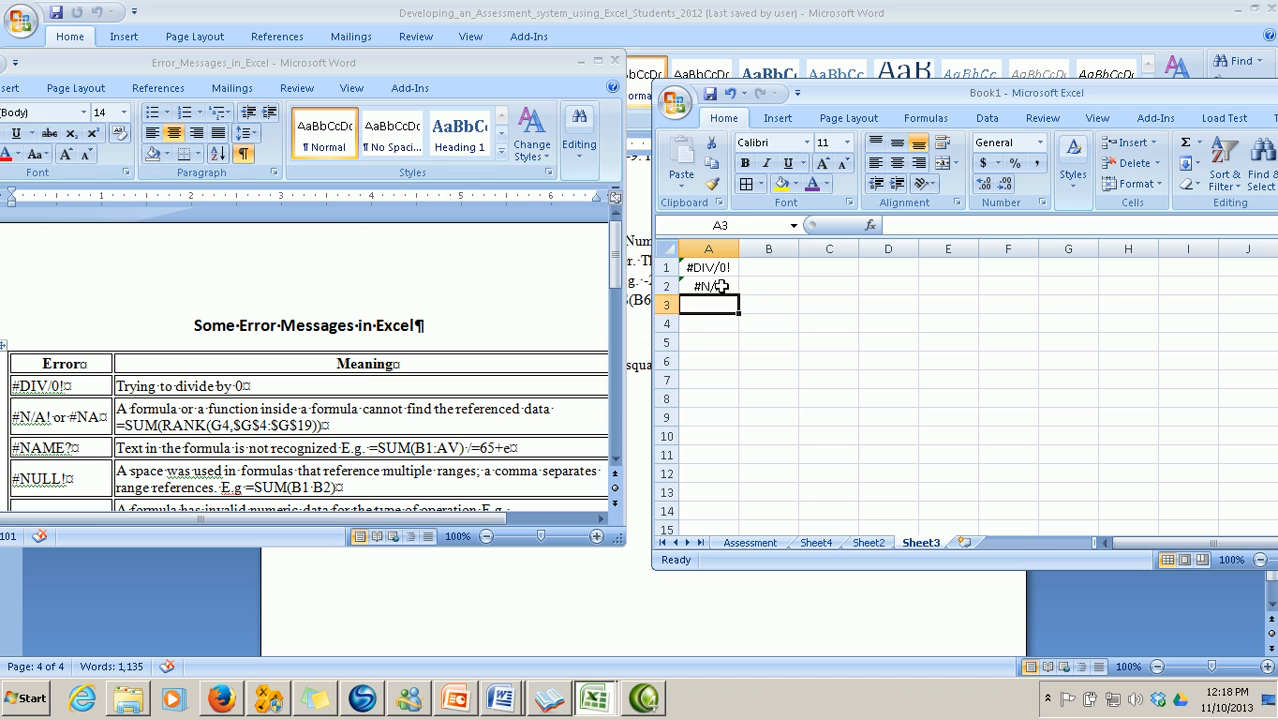
left_click(720, 286)
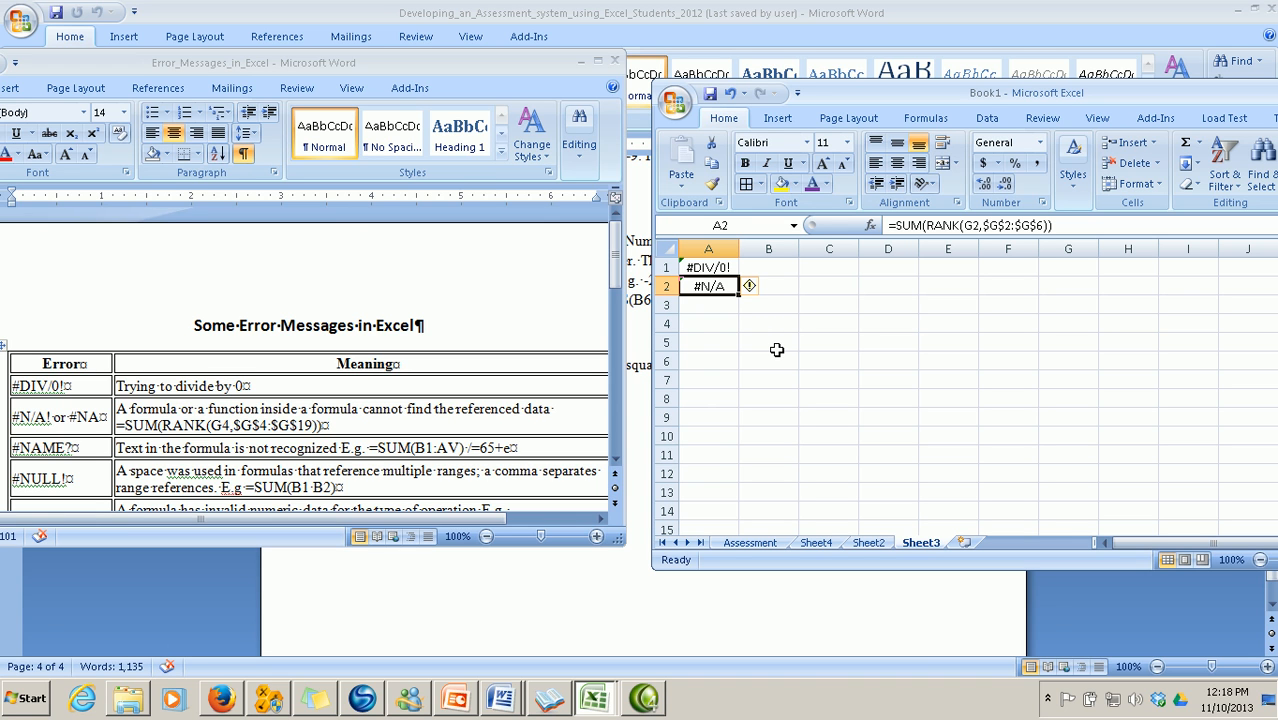
left_click(700, 310)
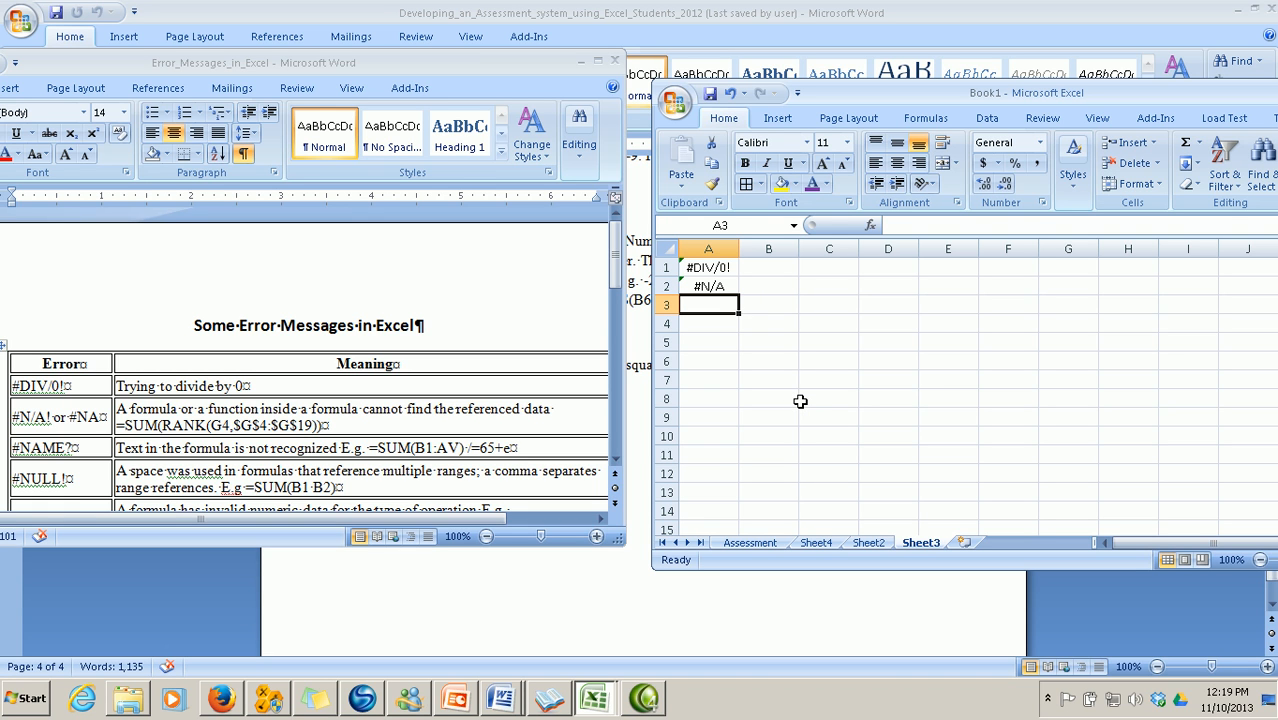
Enter =SUM(B1:AV) in A3 and =65+E in A4, both giving #NAME?
type("=")
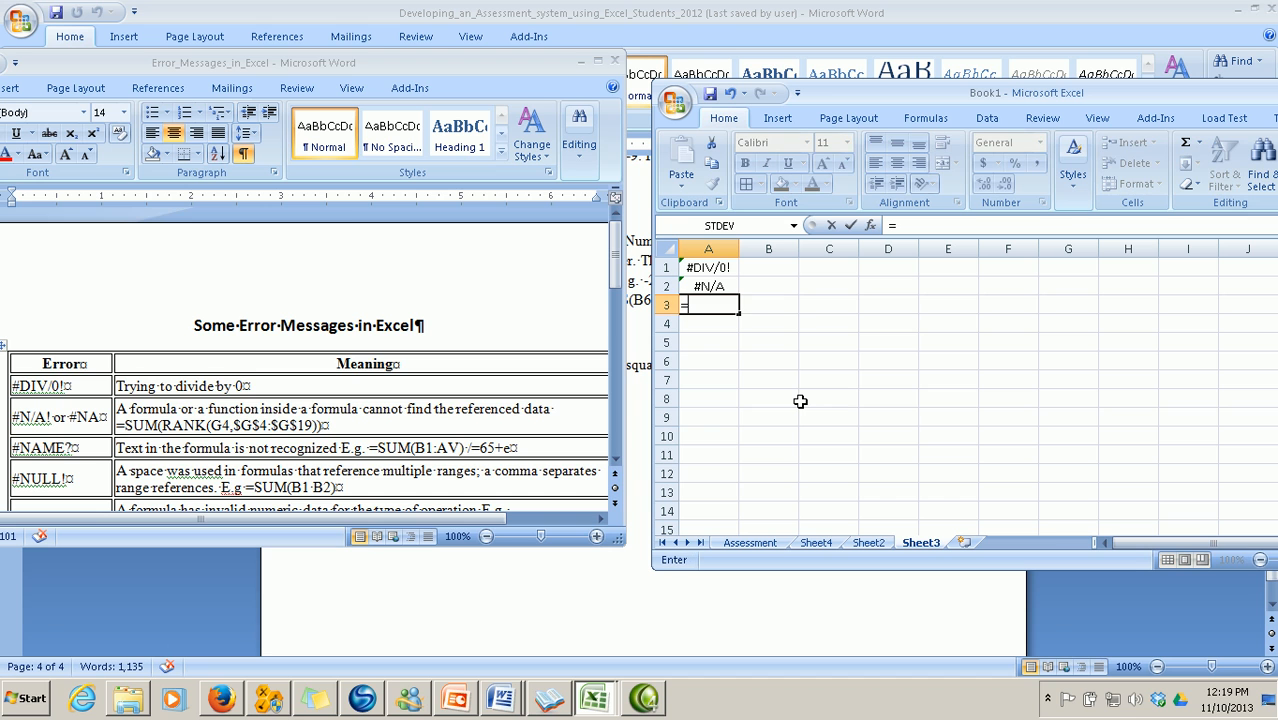
type("sum(")
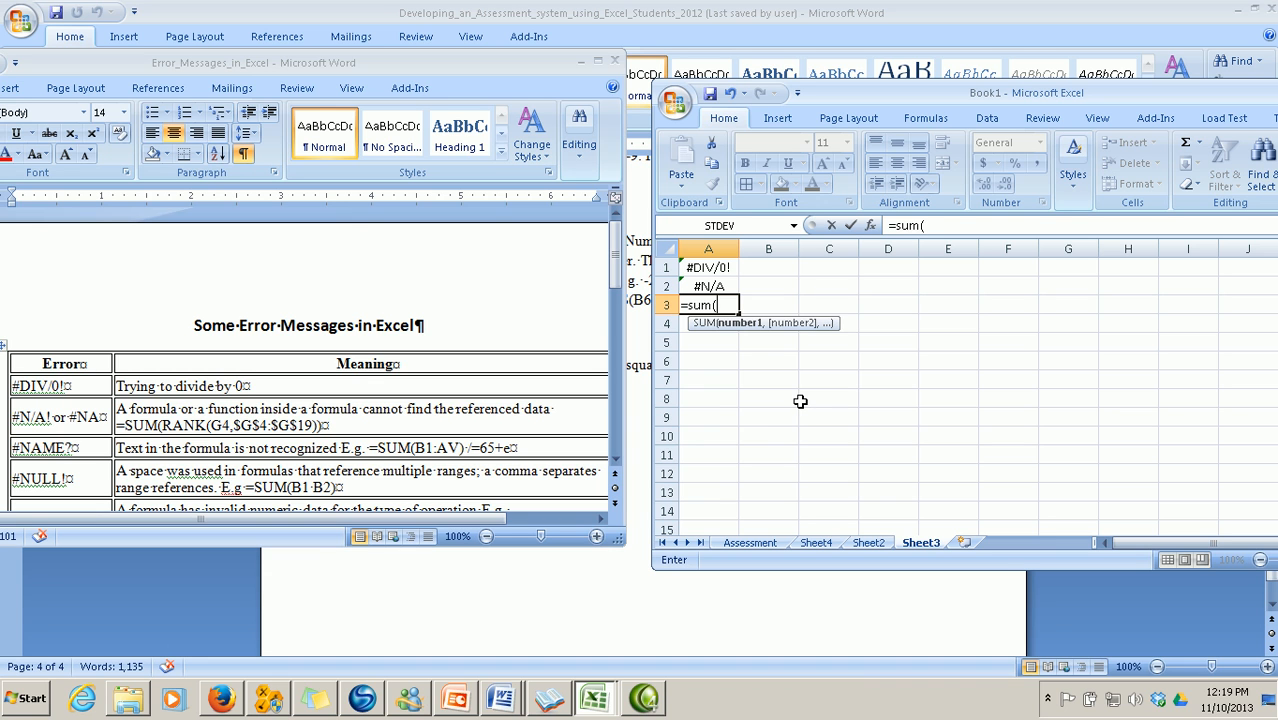
type("b1:av")
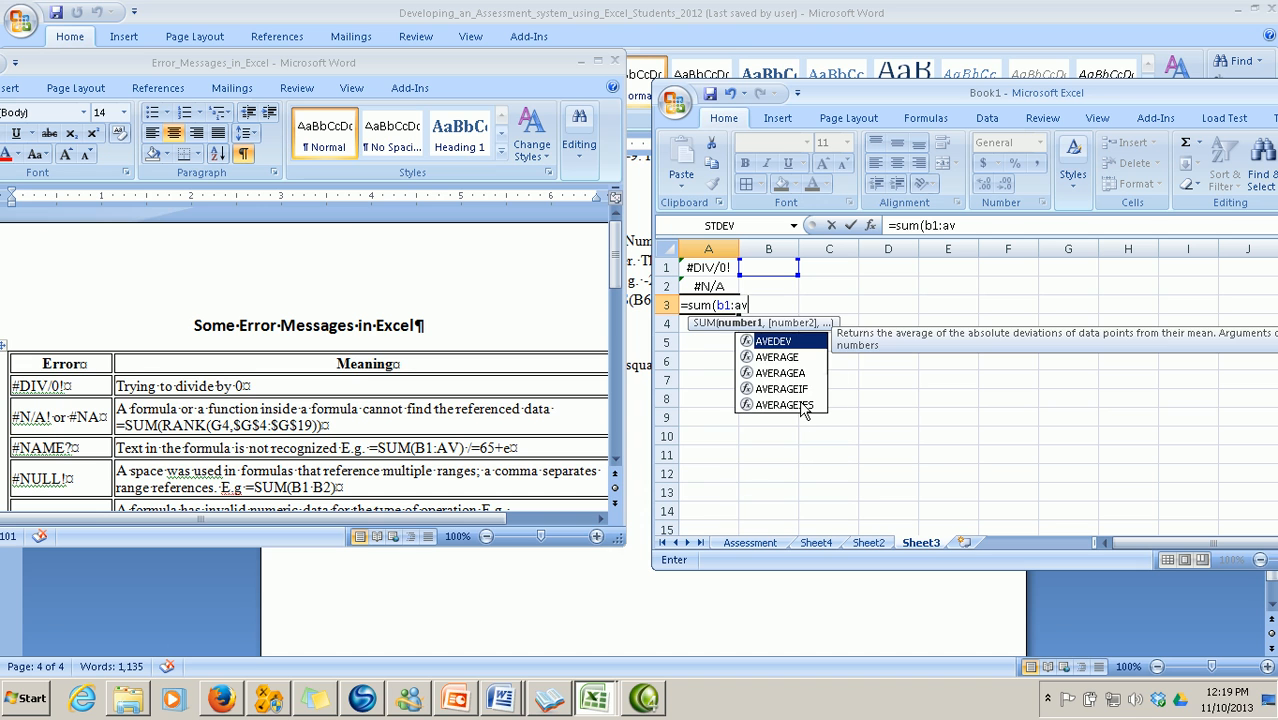
type(")")
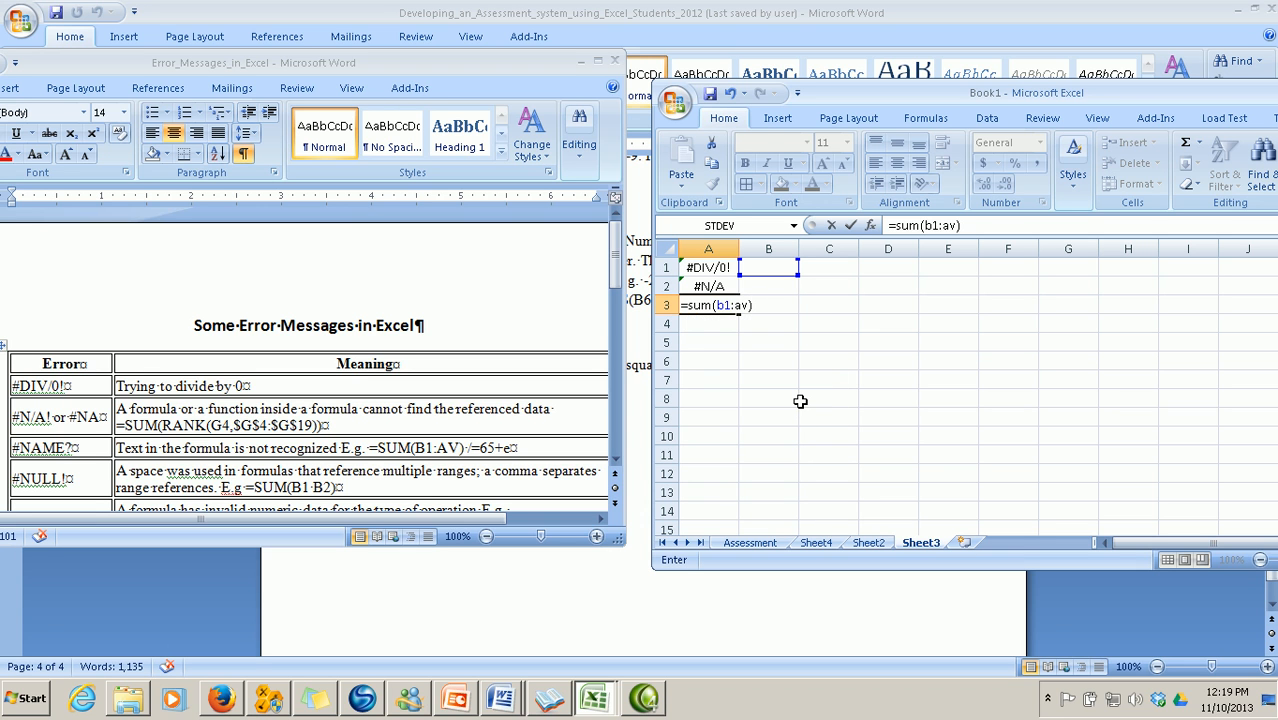
key("Return")
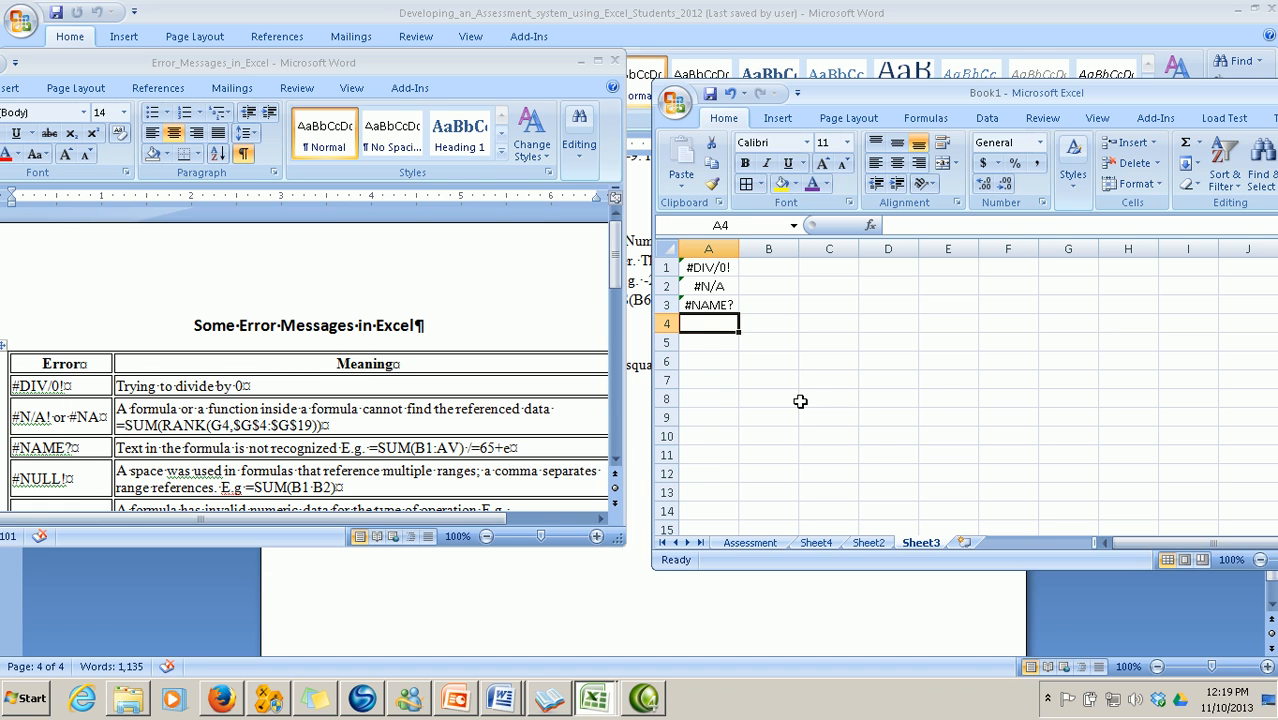
type("=65+e")
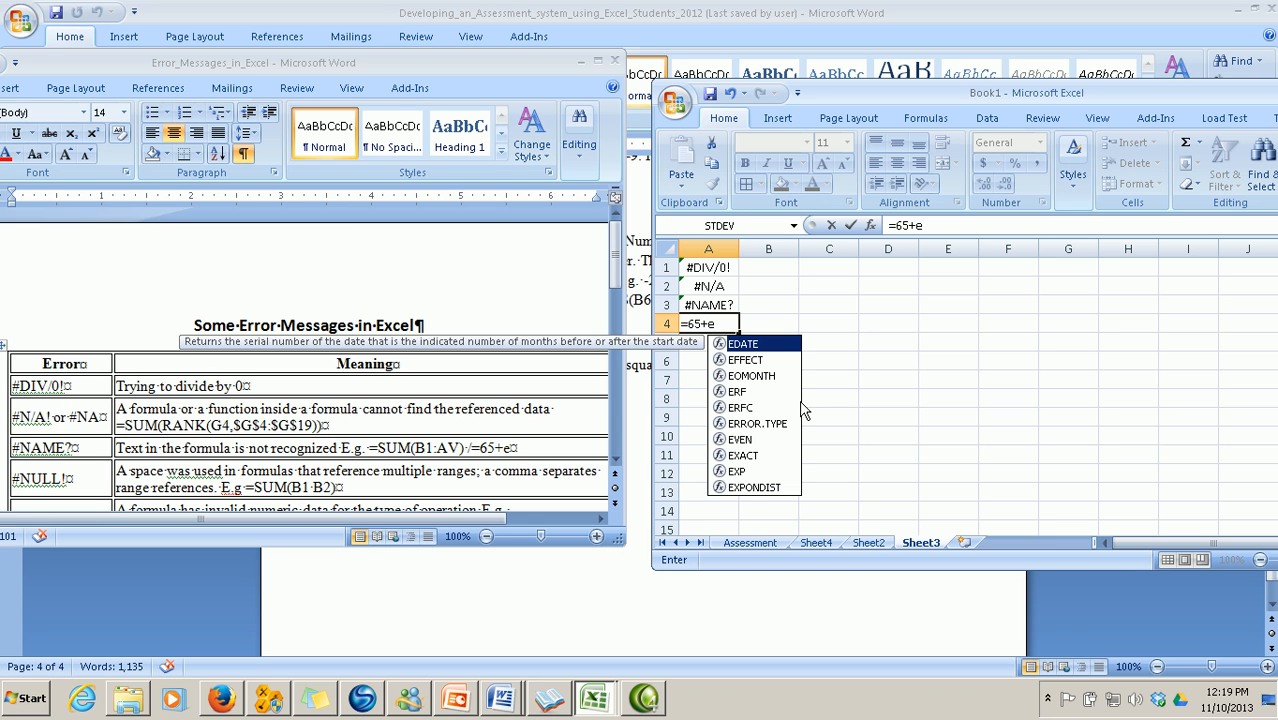
key("Return")
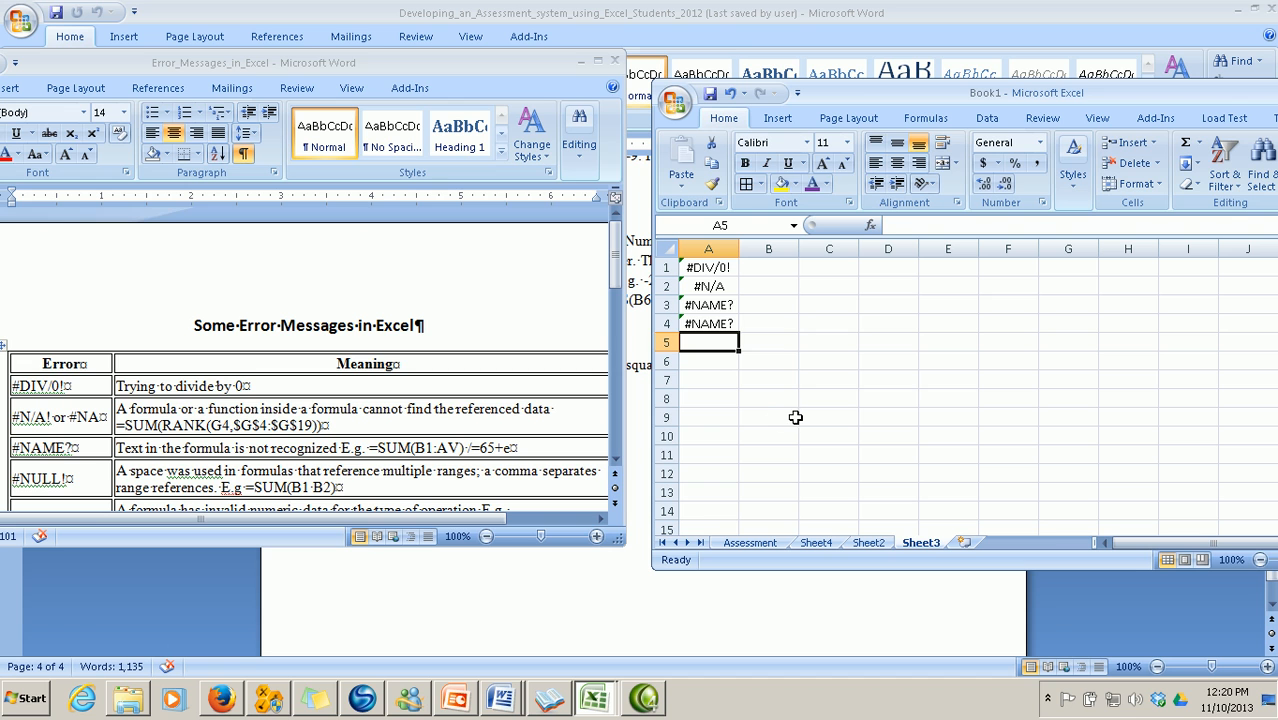
type("=")
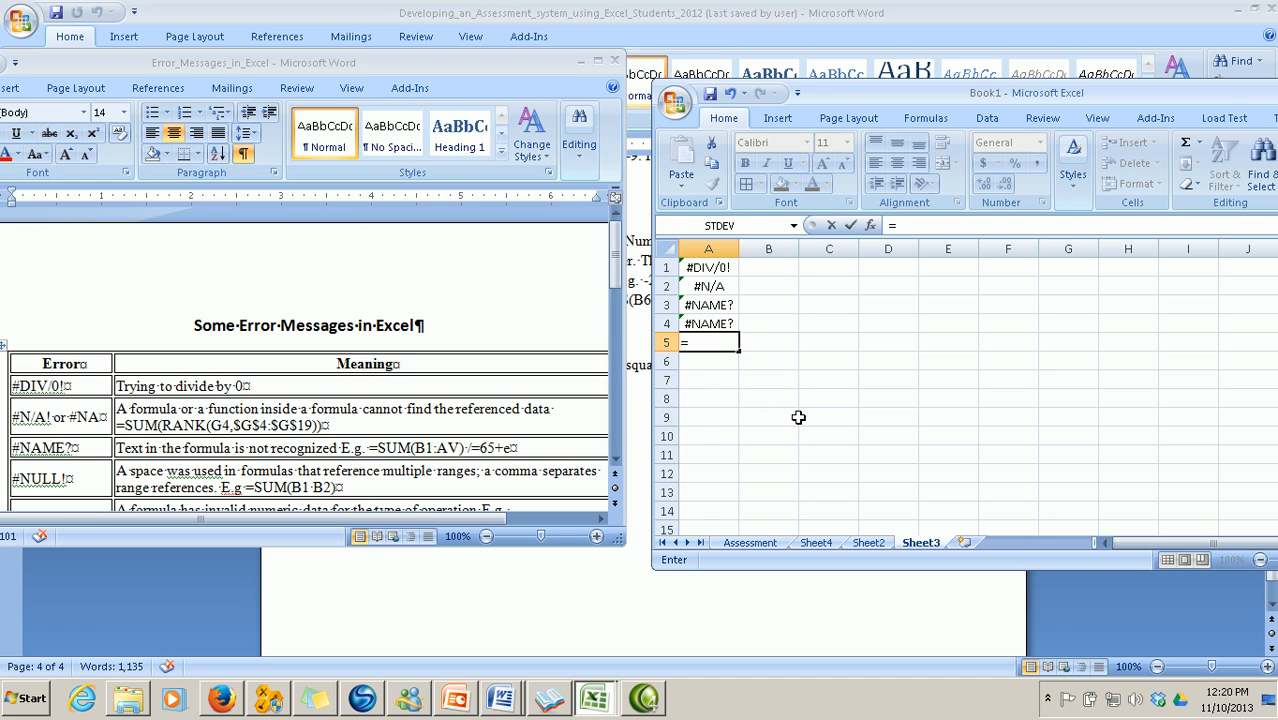
type("sum")
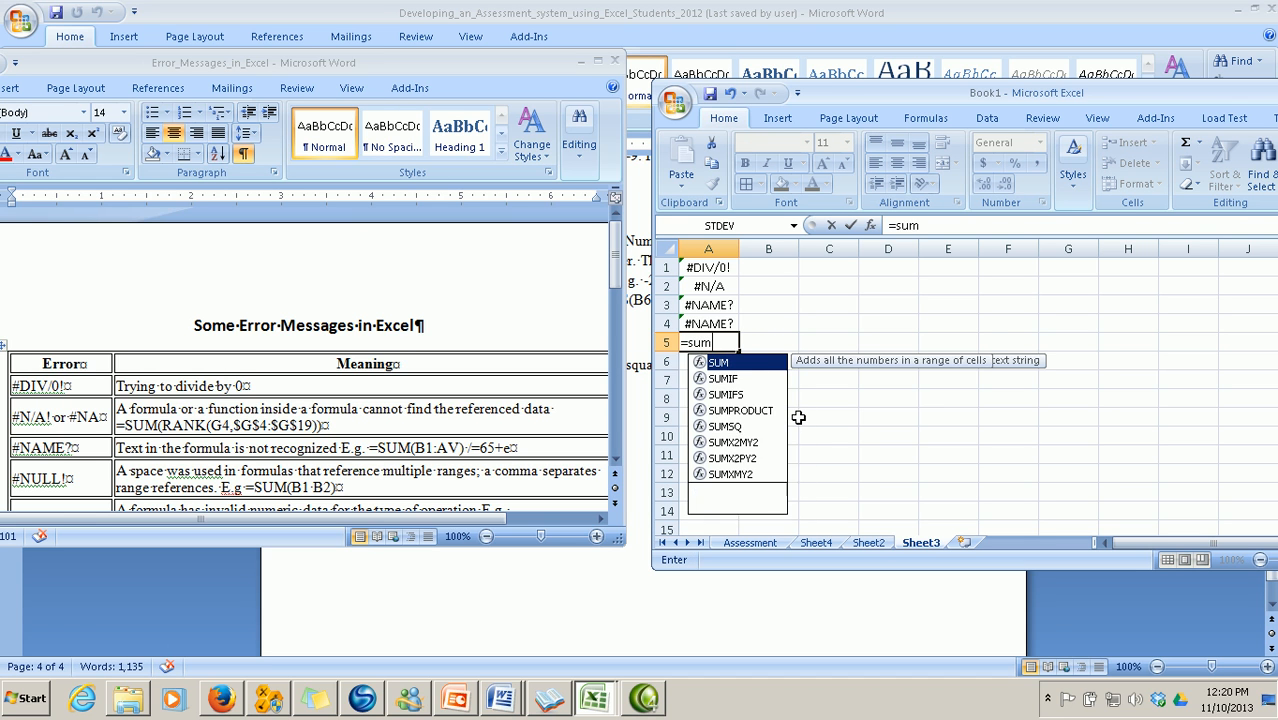
type("(a1")
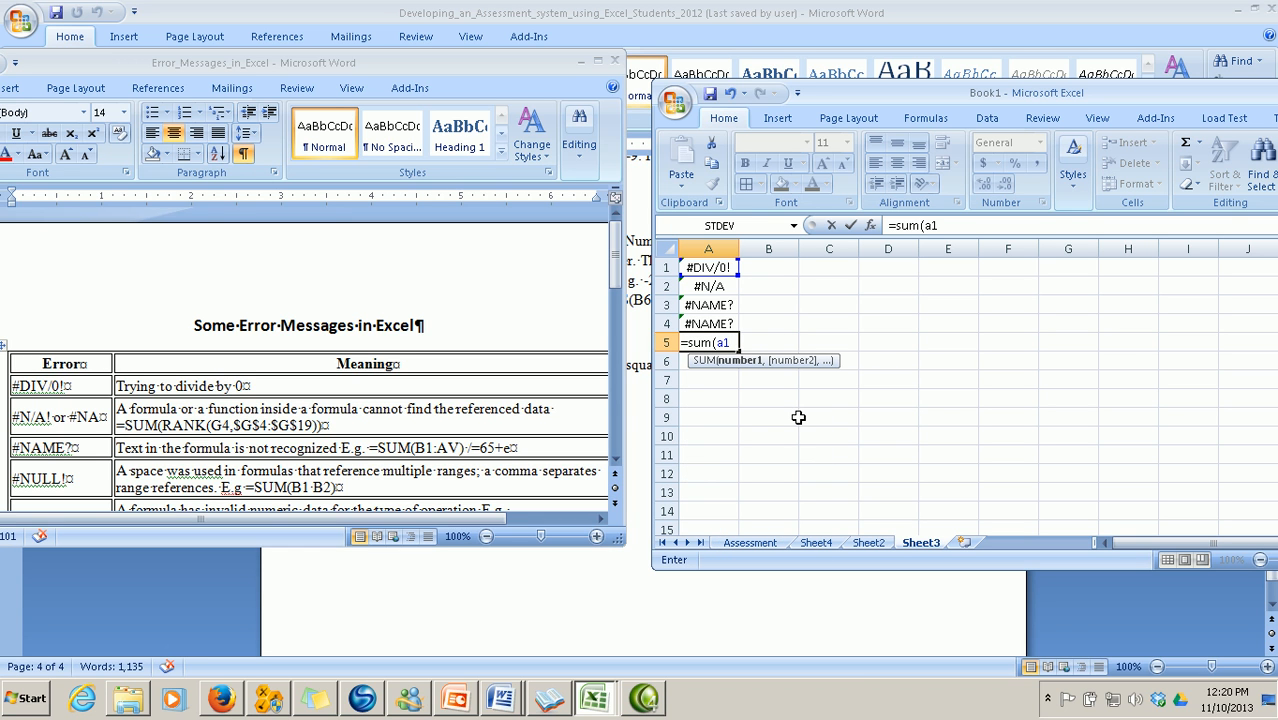
left_click(798, 417)
type("a")
key("BackSpace")
key("BackSpace")
key("BackSpace")
key("BackSpace")
type("a")
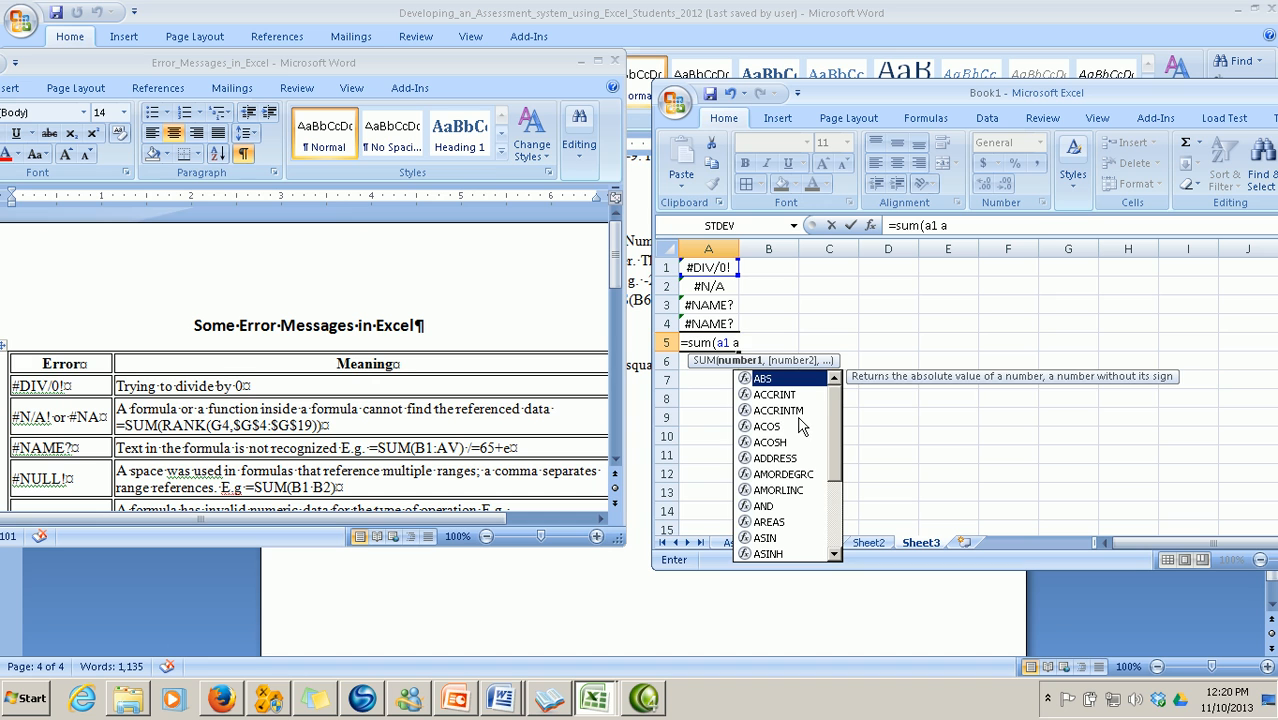
type("9)")
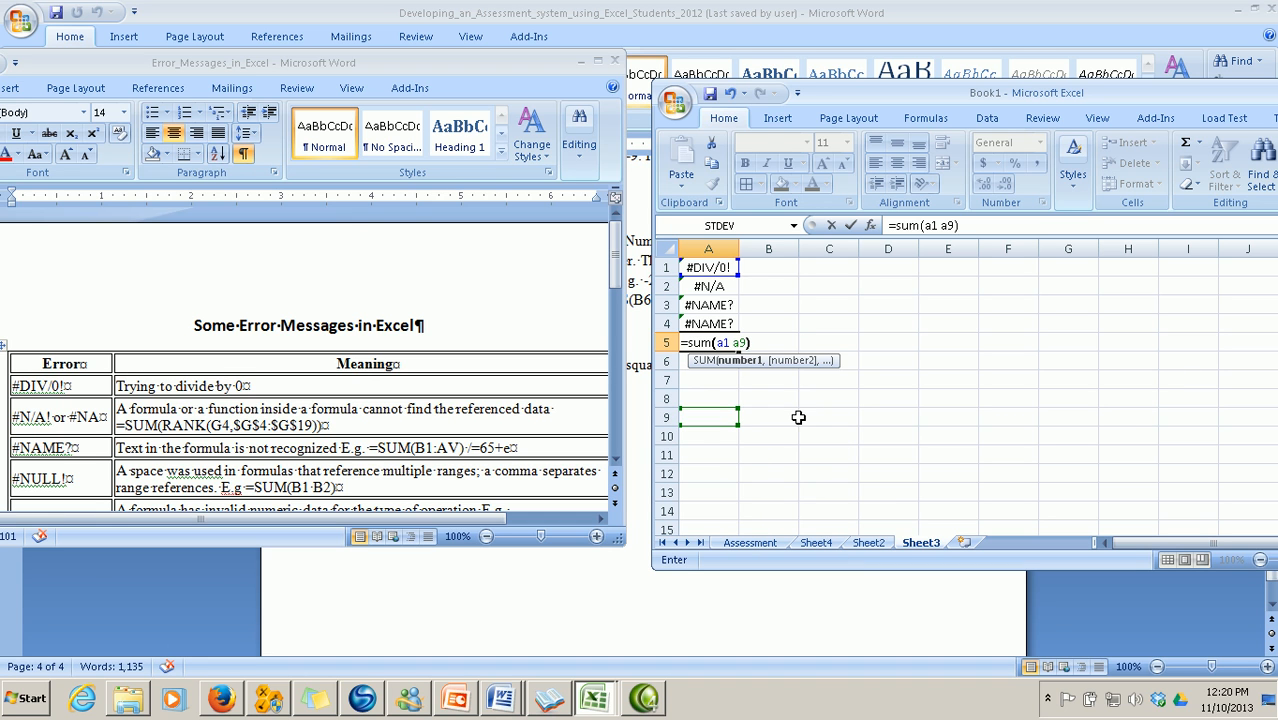
key("Return")
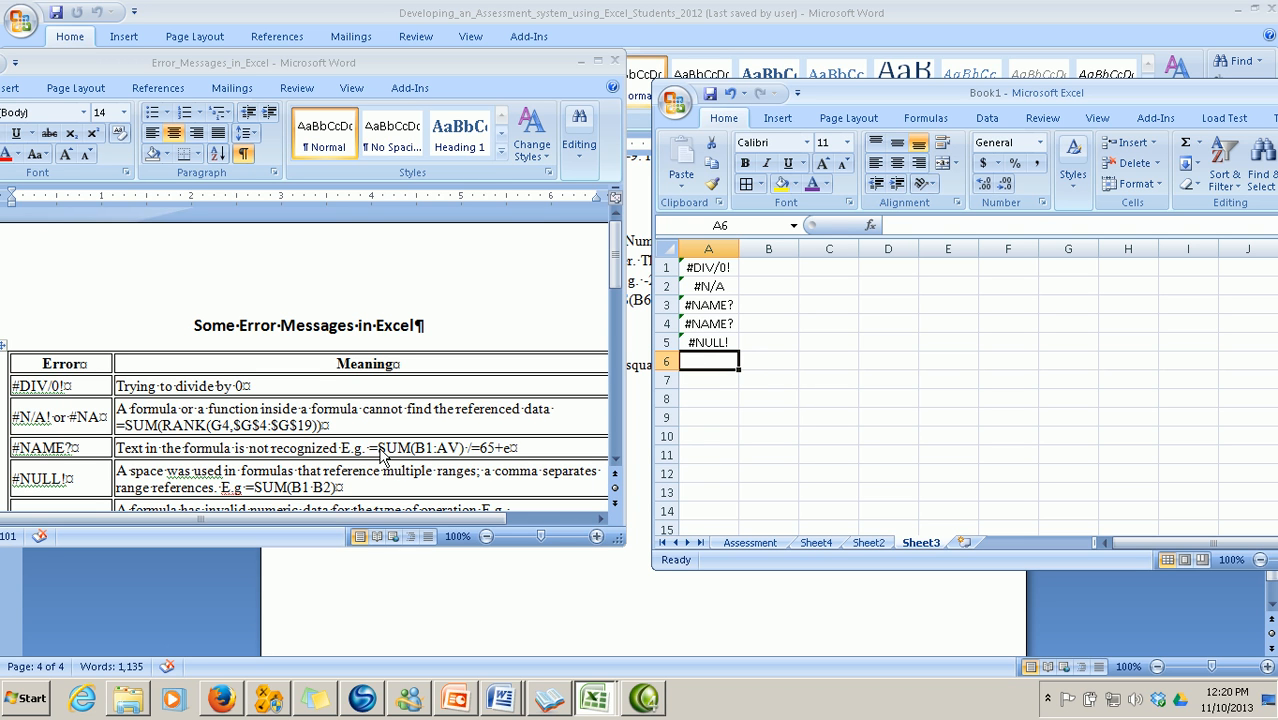
scroll(383, 457, "down", 1)
left_click(615, 461)
left_click(615, 461)
left_click(615, 461)
left_click(615, 461)
left_click(615, 461)
left_click(615, 461)
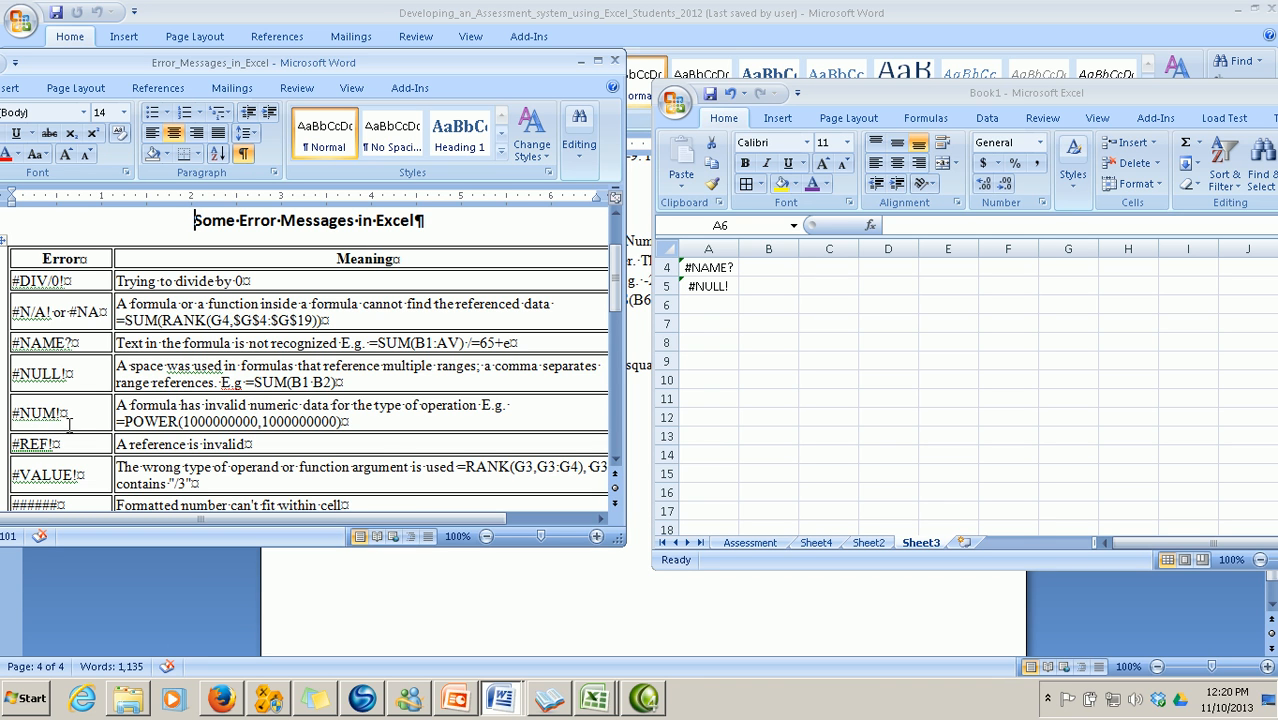
left_click(728, 311)
type("=")
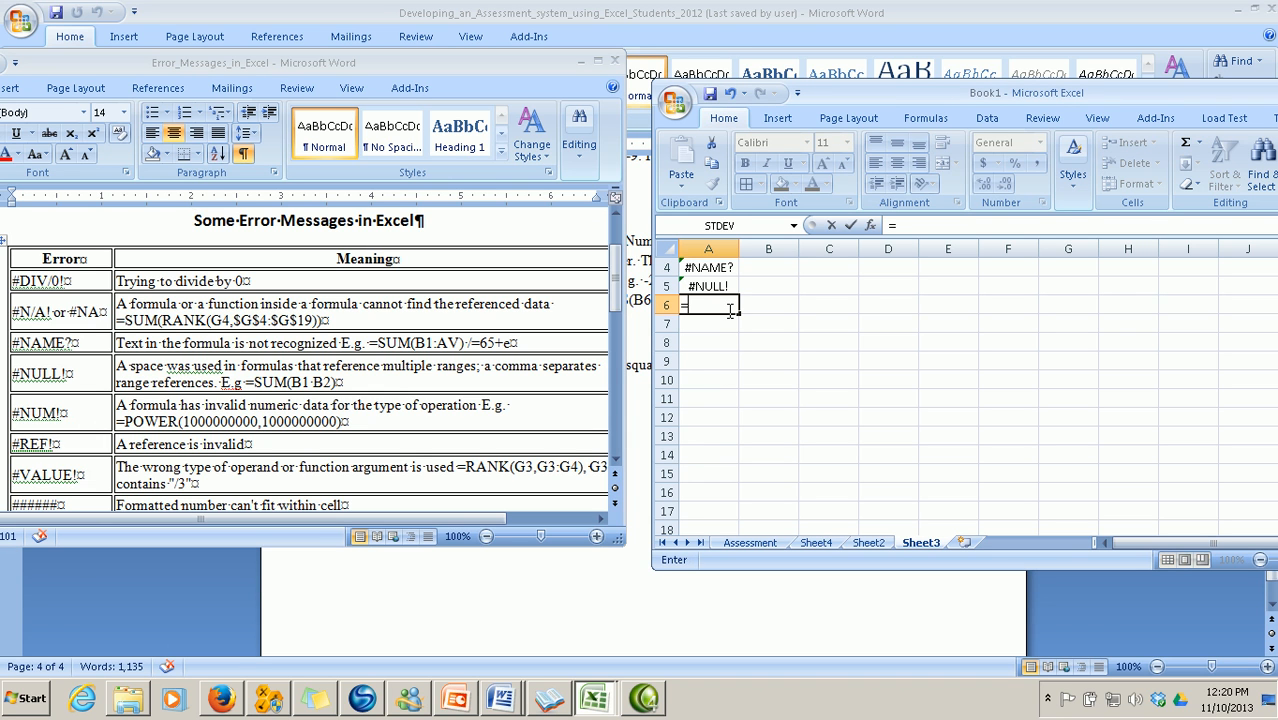
type("POWE")
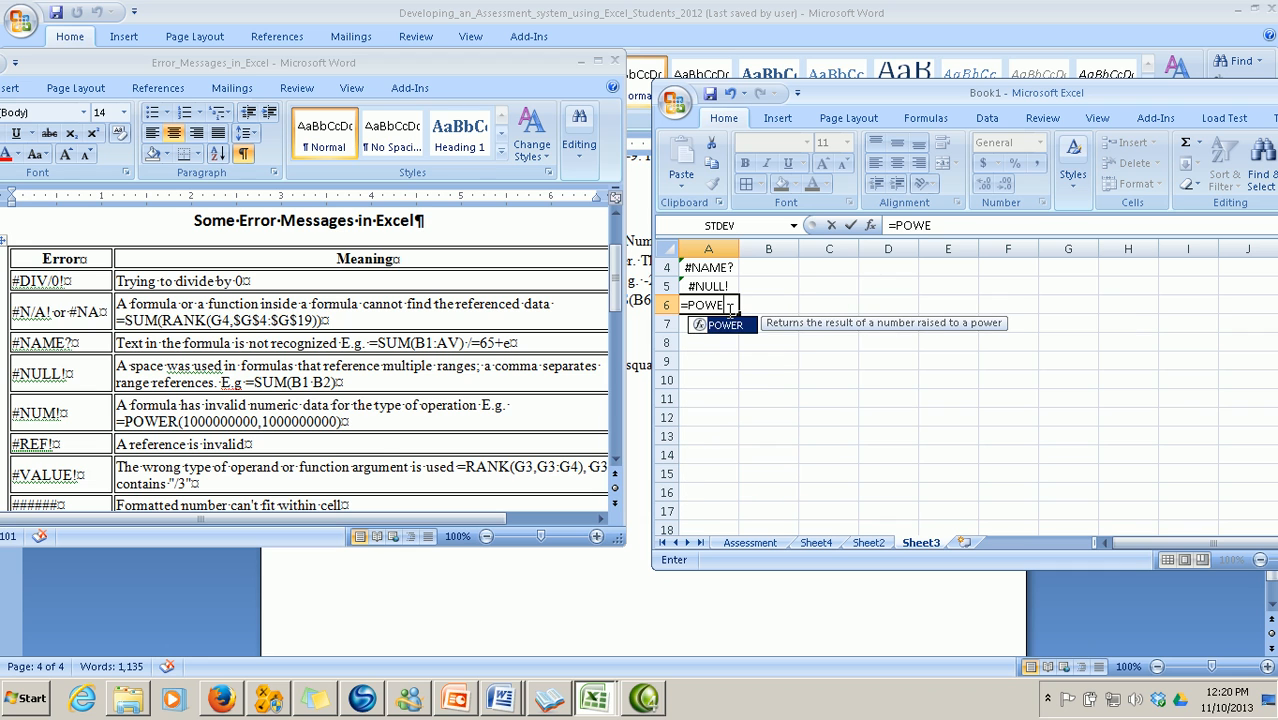
type("R(1")
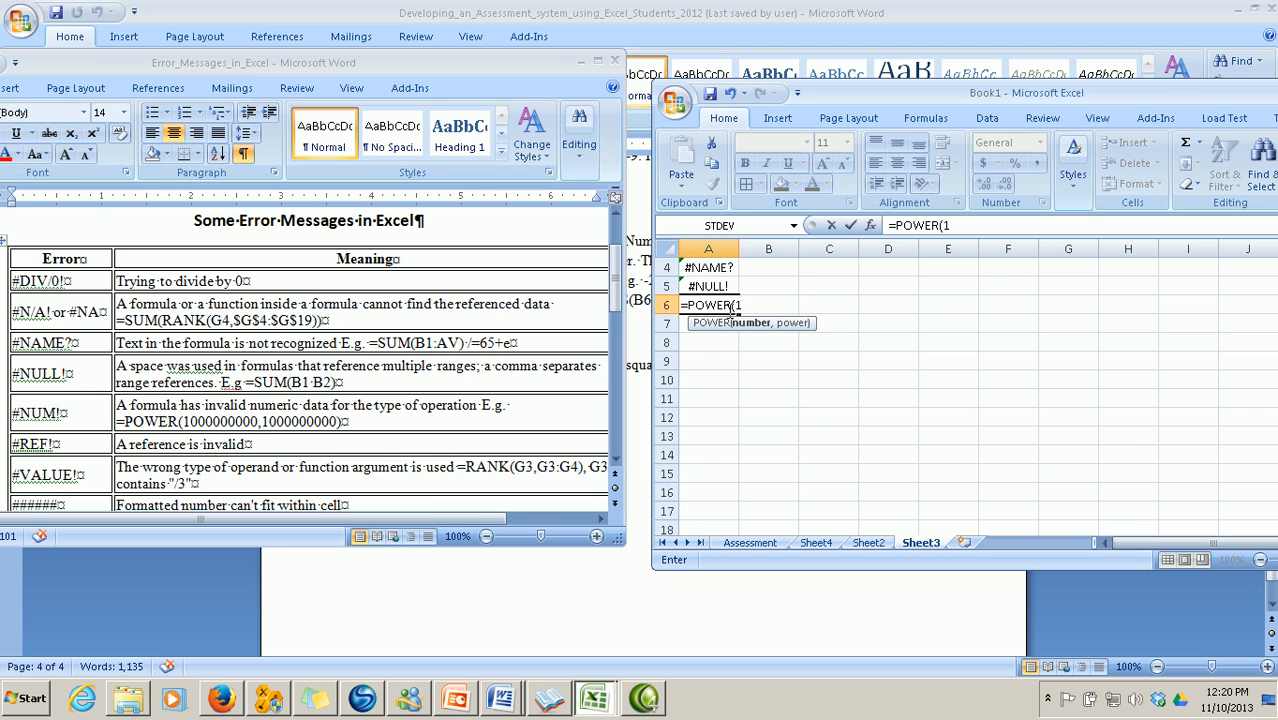
type("000000000,")
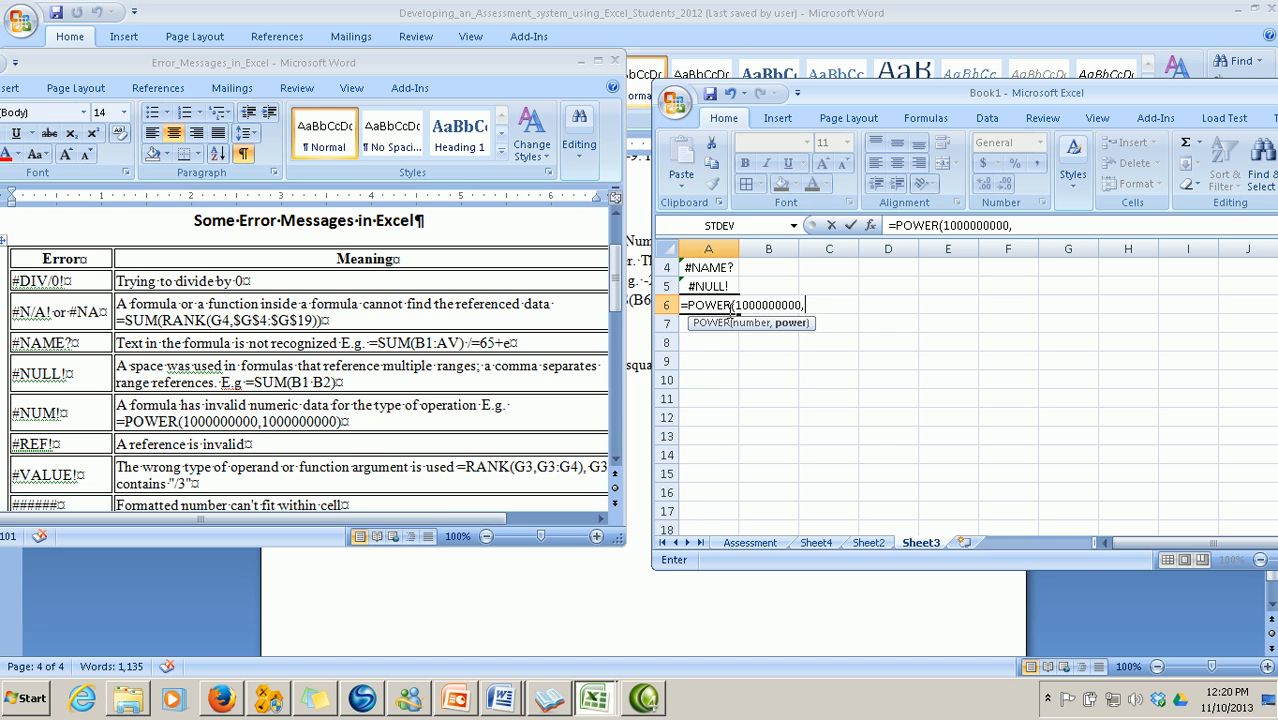
type("1000000000")
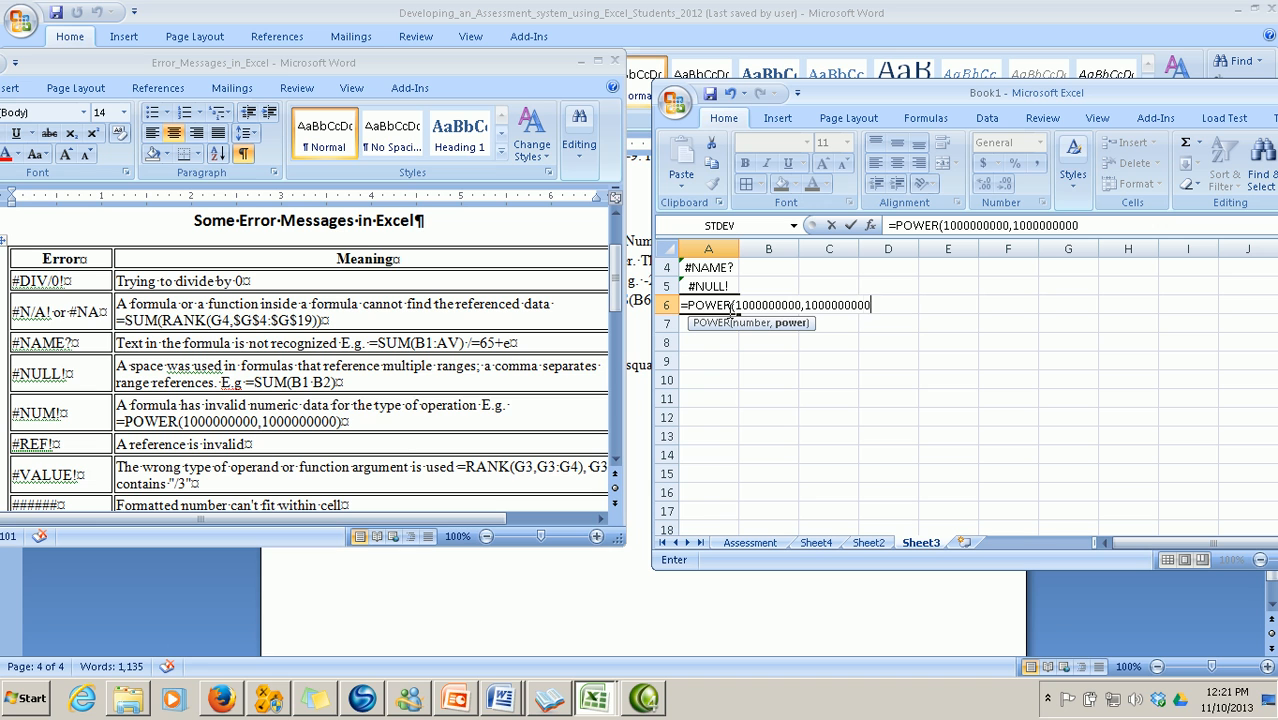
type(")")
key("Return")
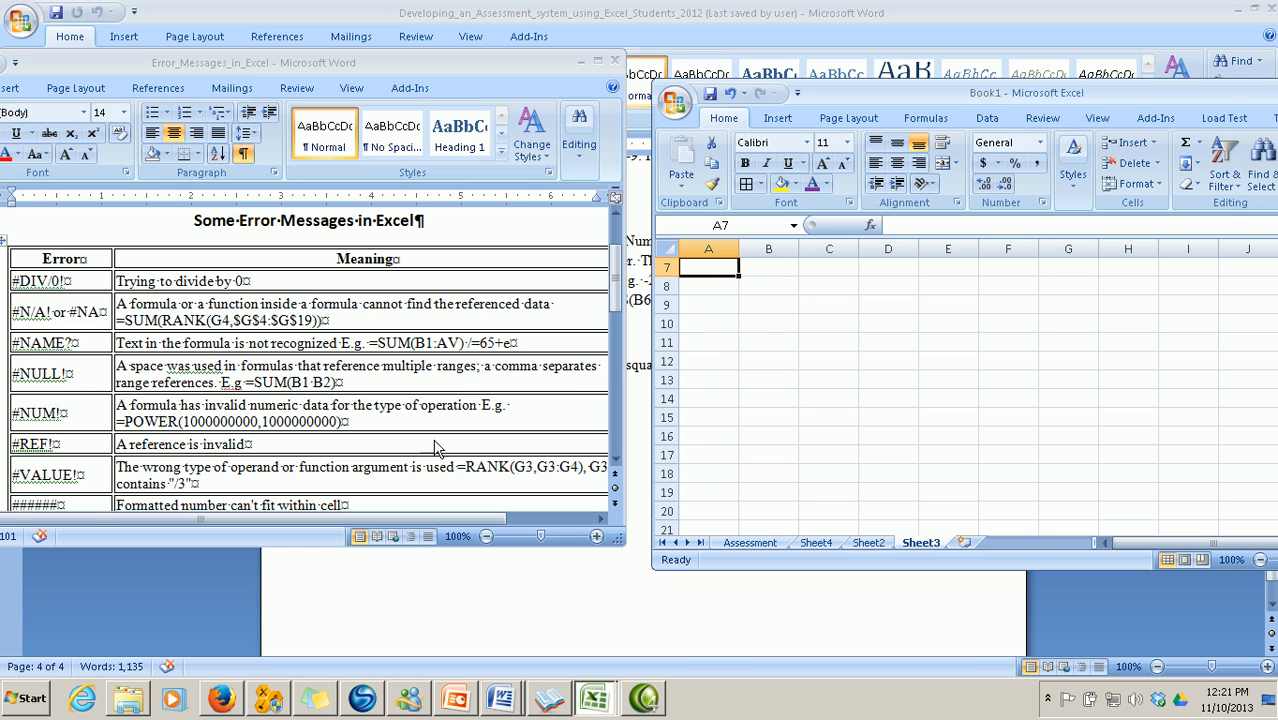
scroll(750, 320, "up", 1)
scroll(750, 320, "down", 1)
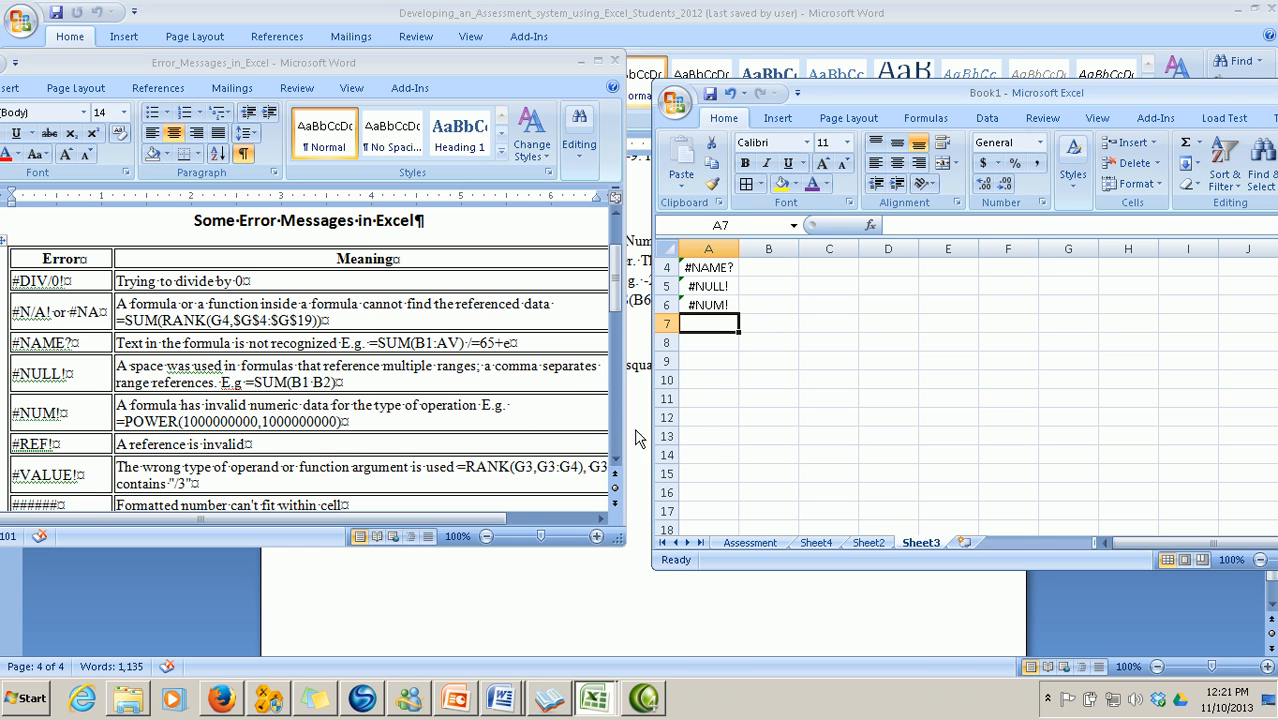
left_click(616, 460)
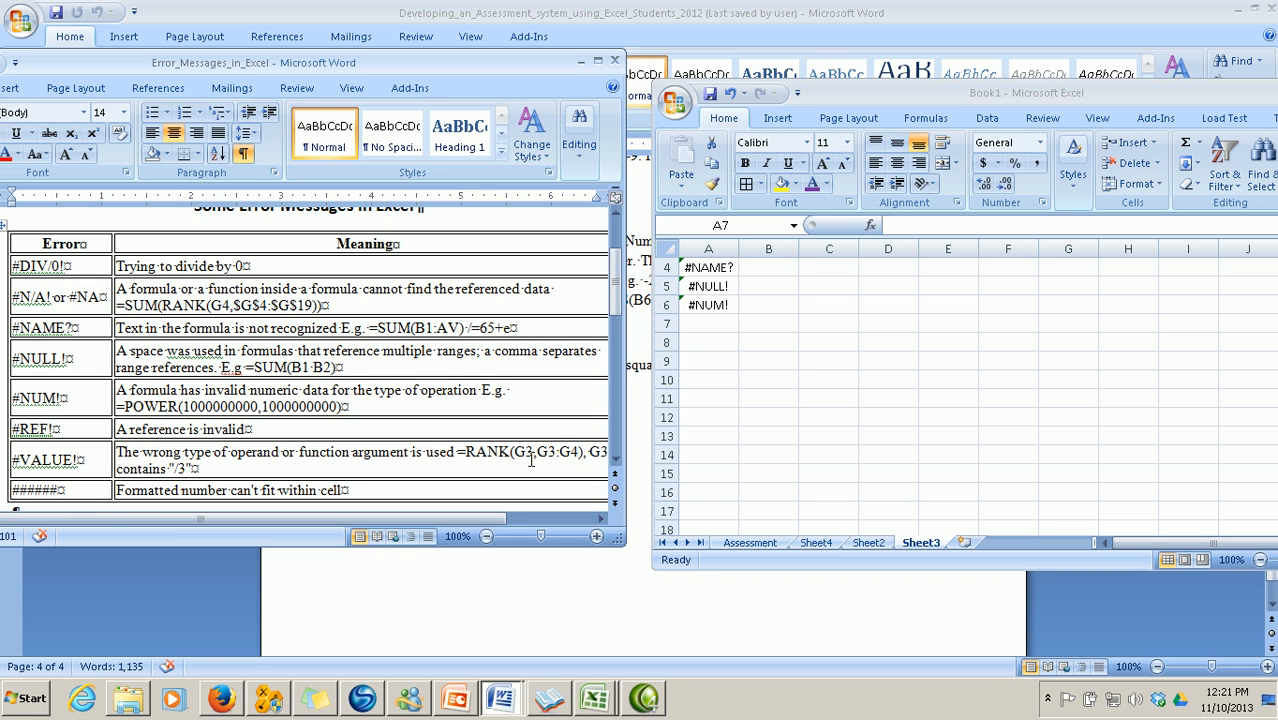
left_click(614, 463)
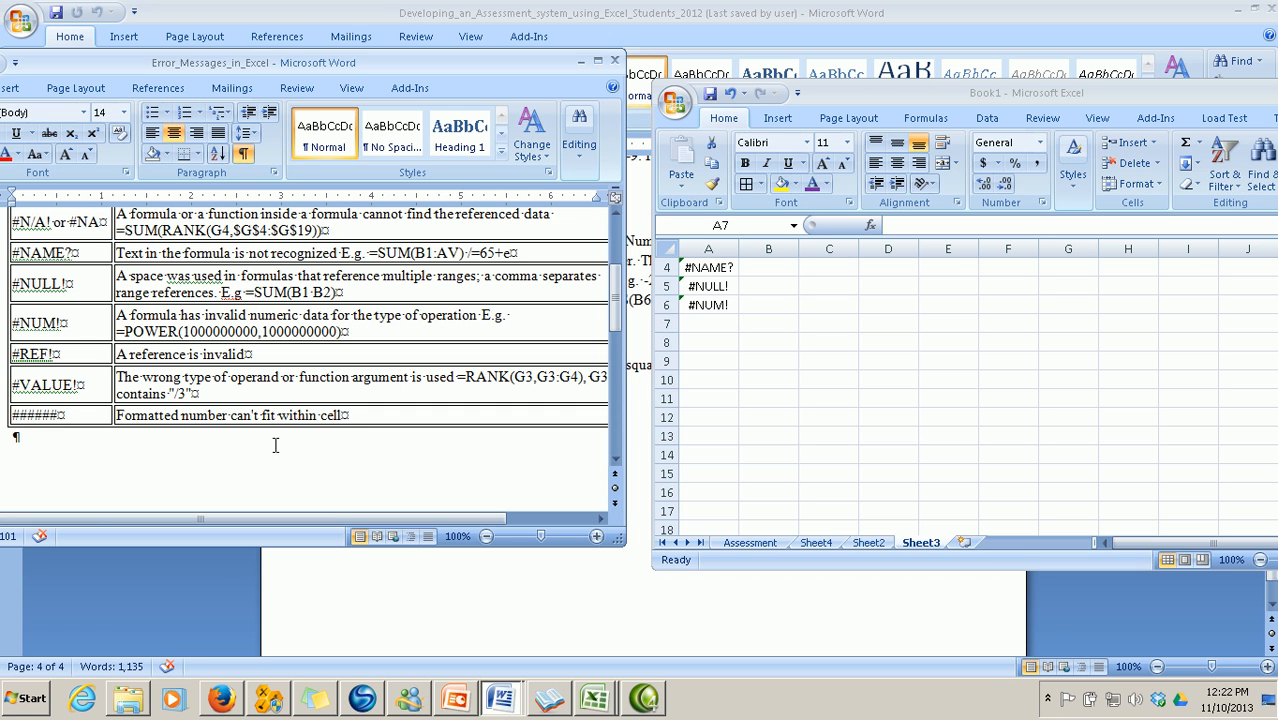
scroll(700, 474, "up", 4)
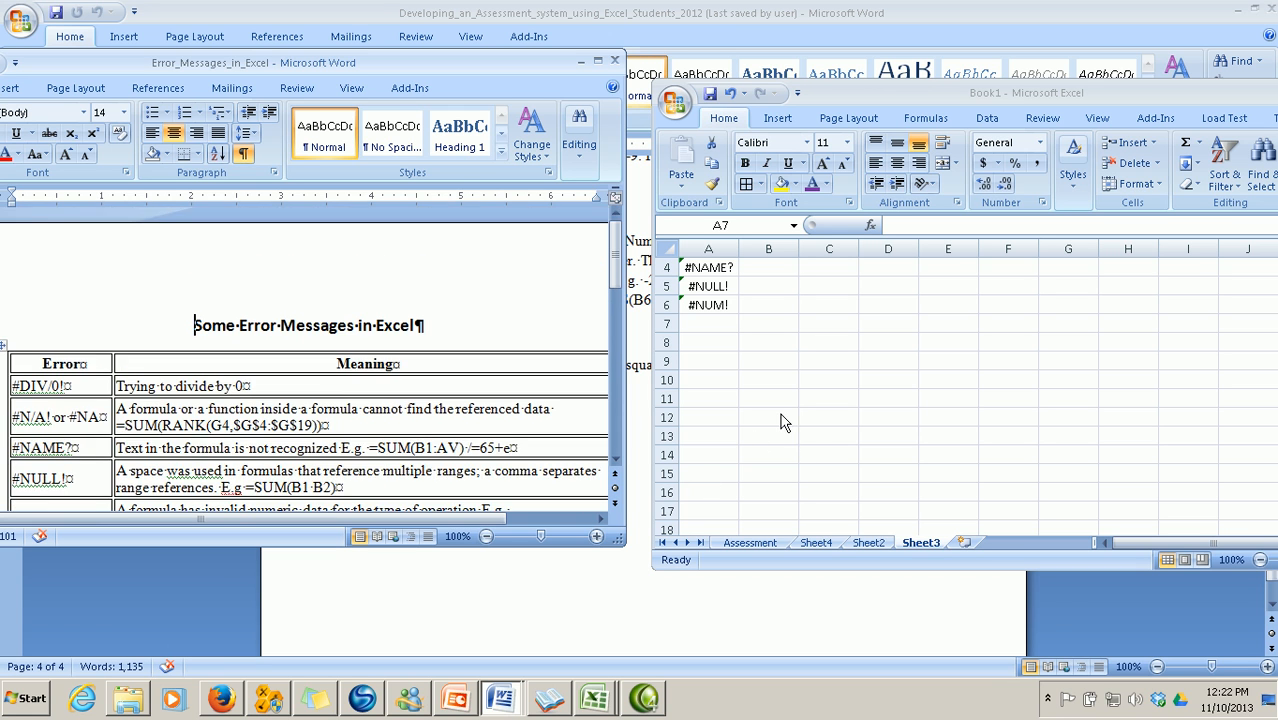
left_click(761, 267)
Enter =9^1000 in B4 and =9^500 in B5, both giving #NUM!
left_click(766, 270)
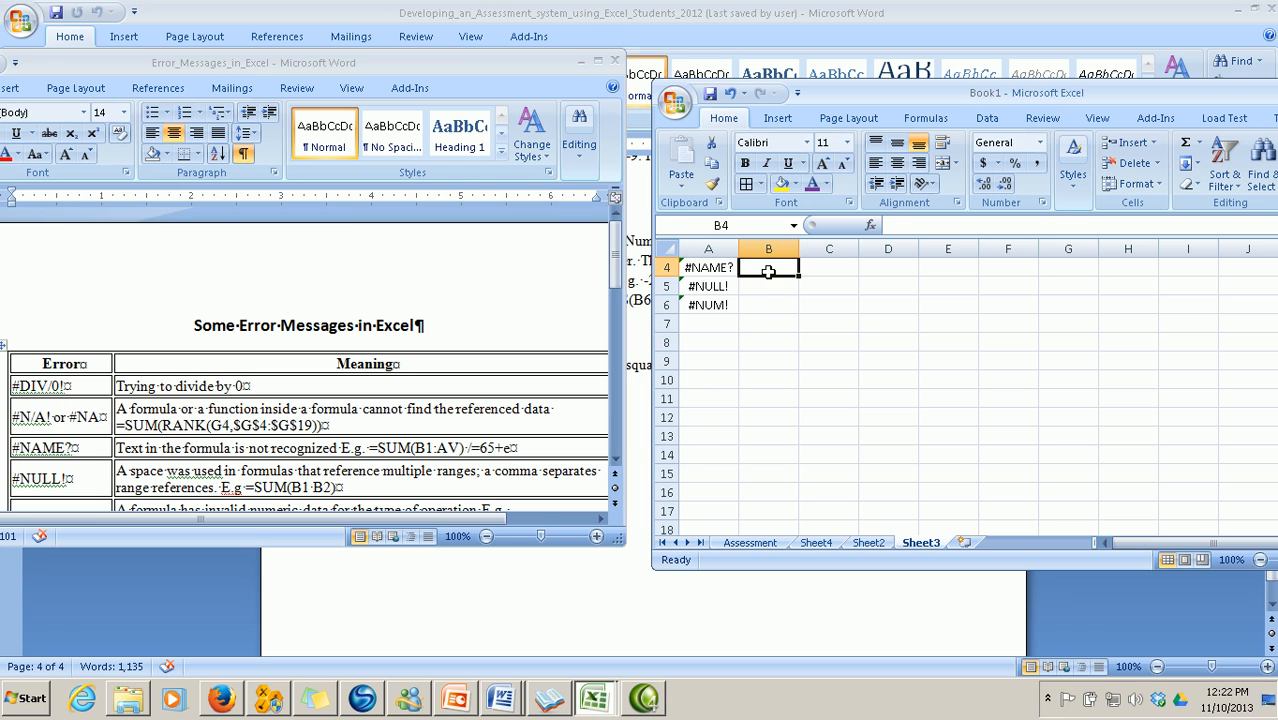
type("=")
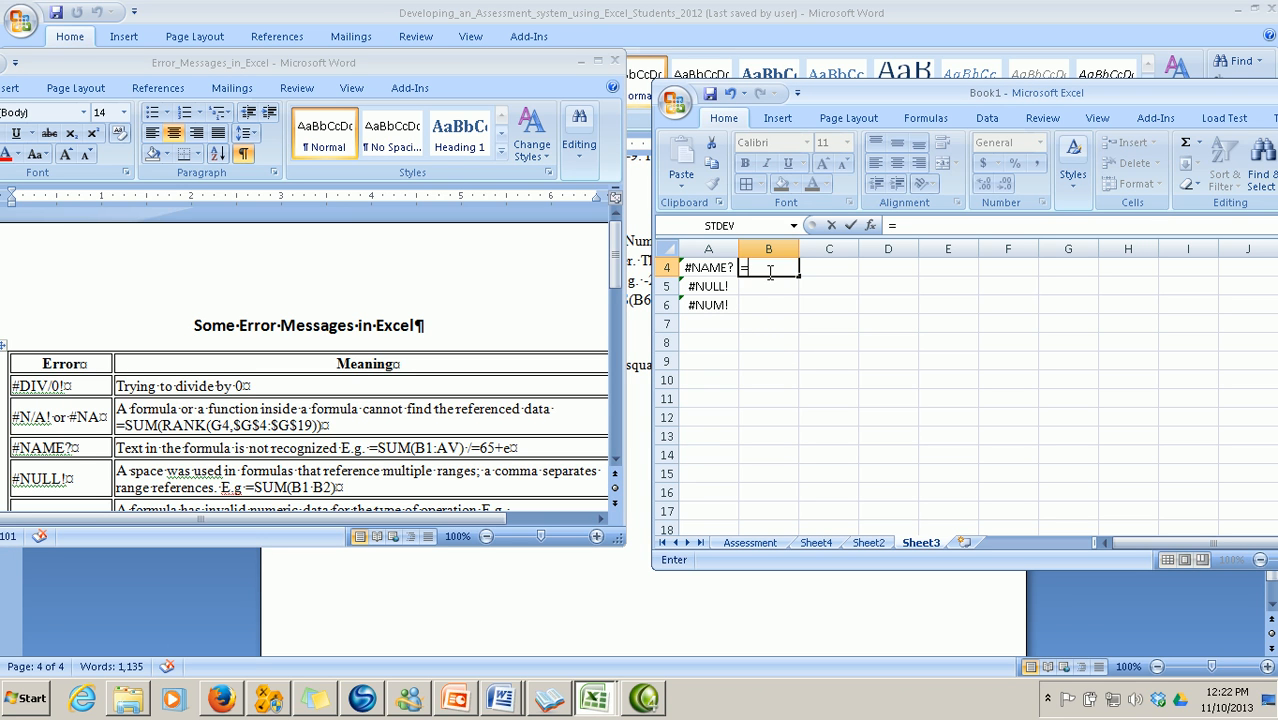
type("9^1000")
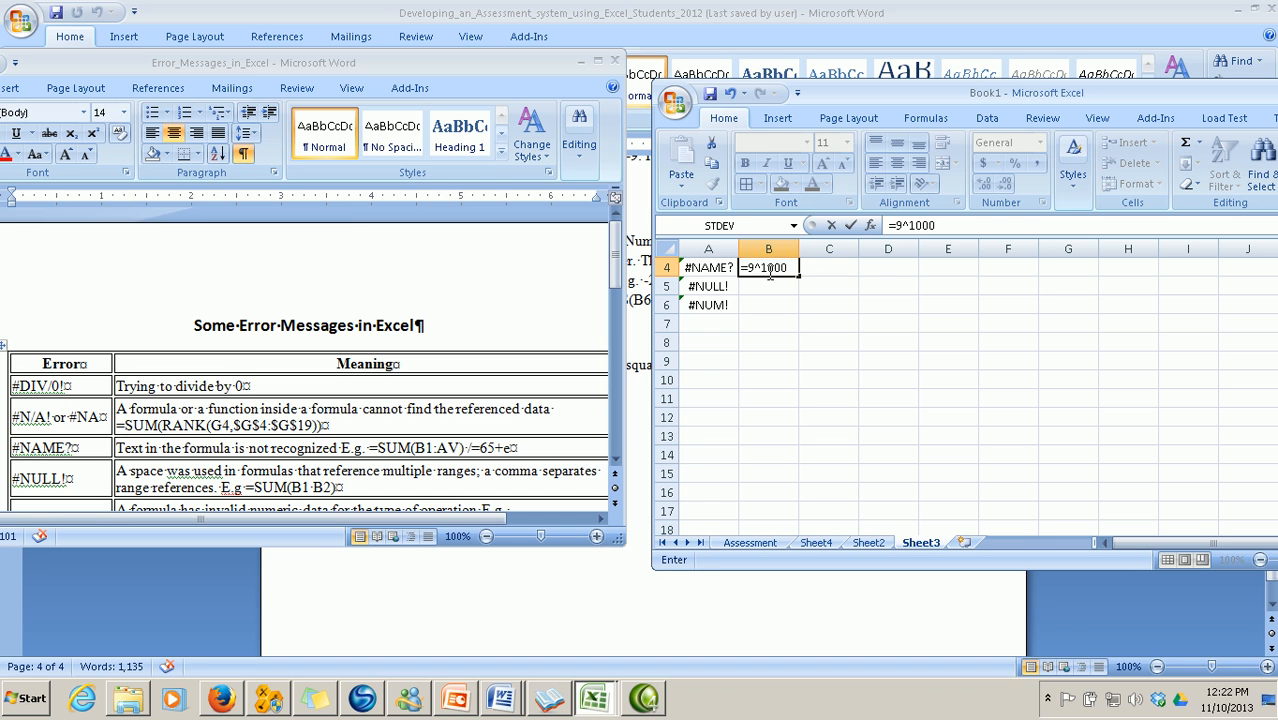
key("Return")
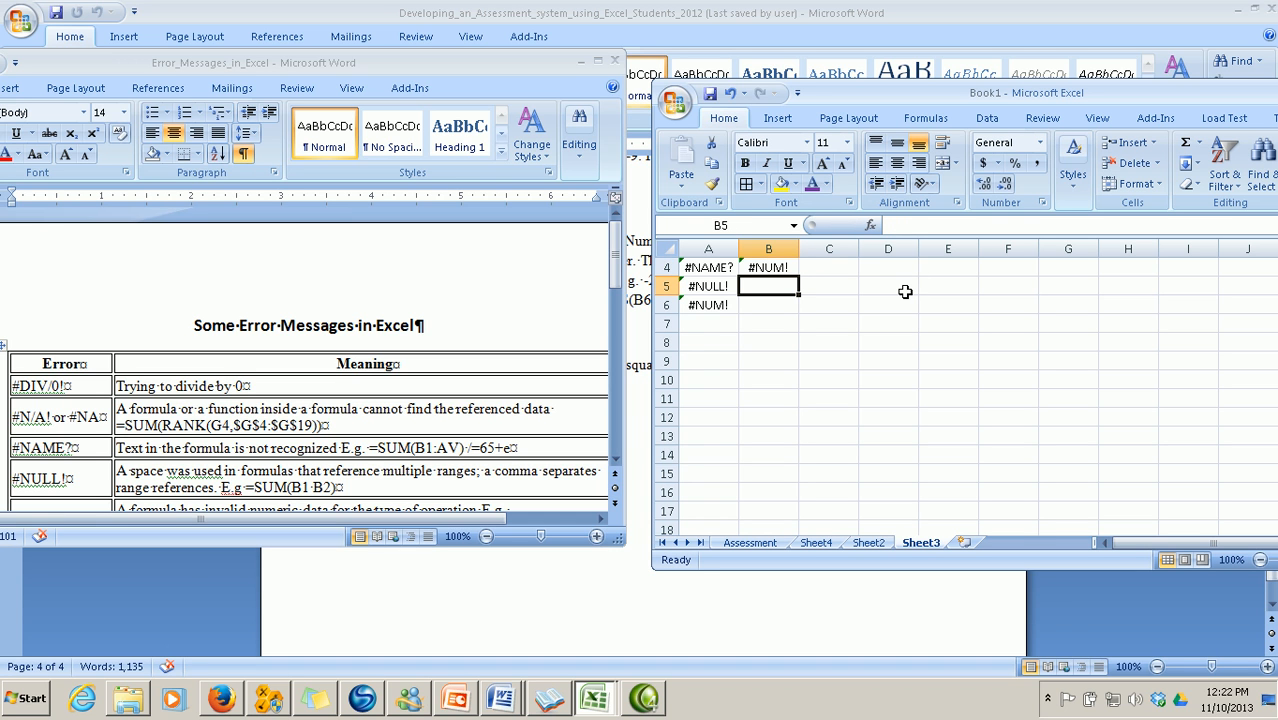
left_click(773, 268)
left_click(778, 286)
type("=9")
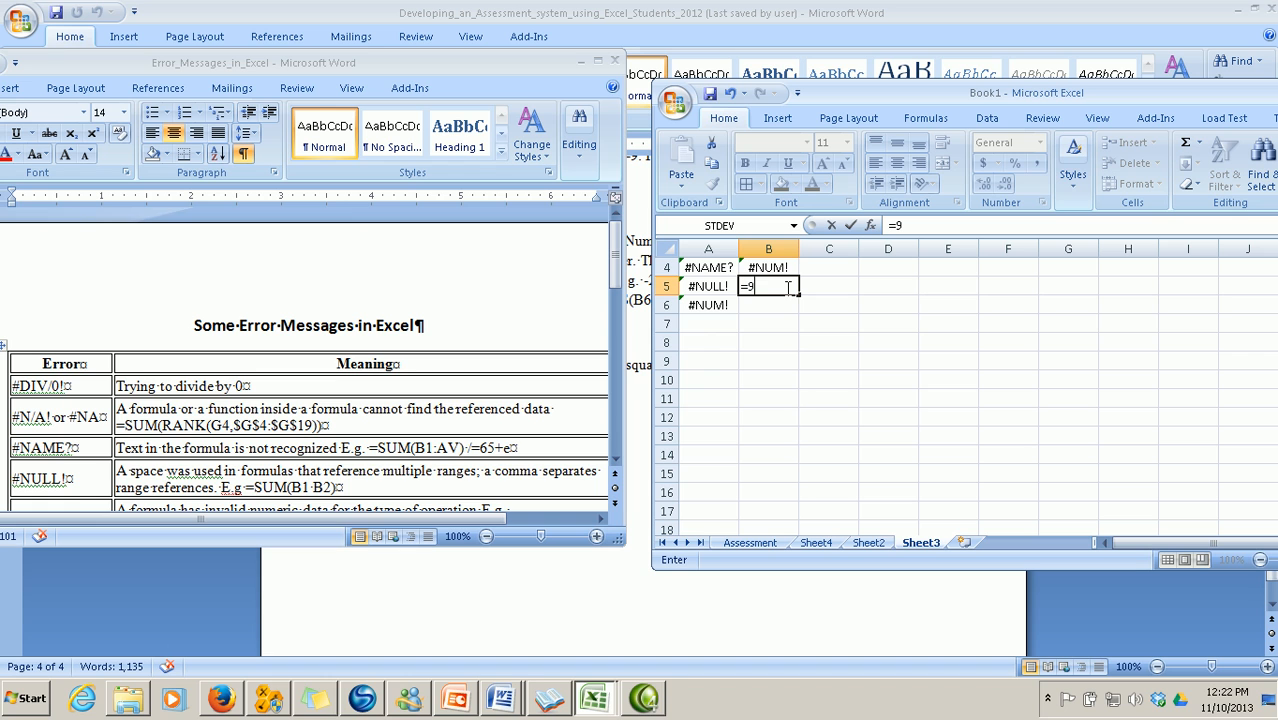
type("^500")
key("Return")
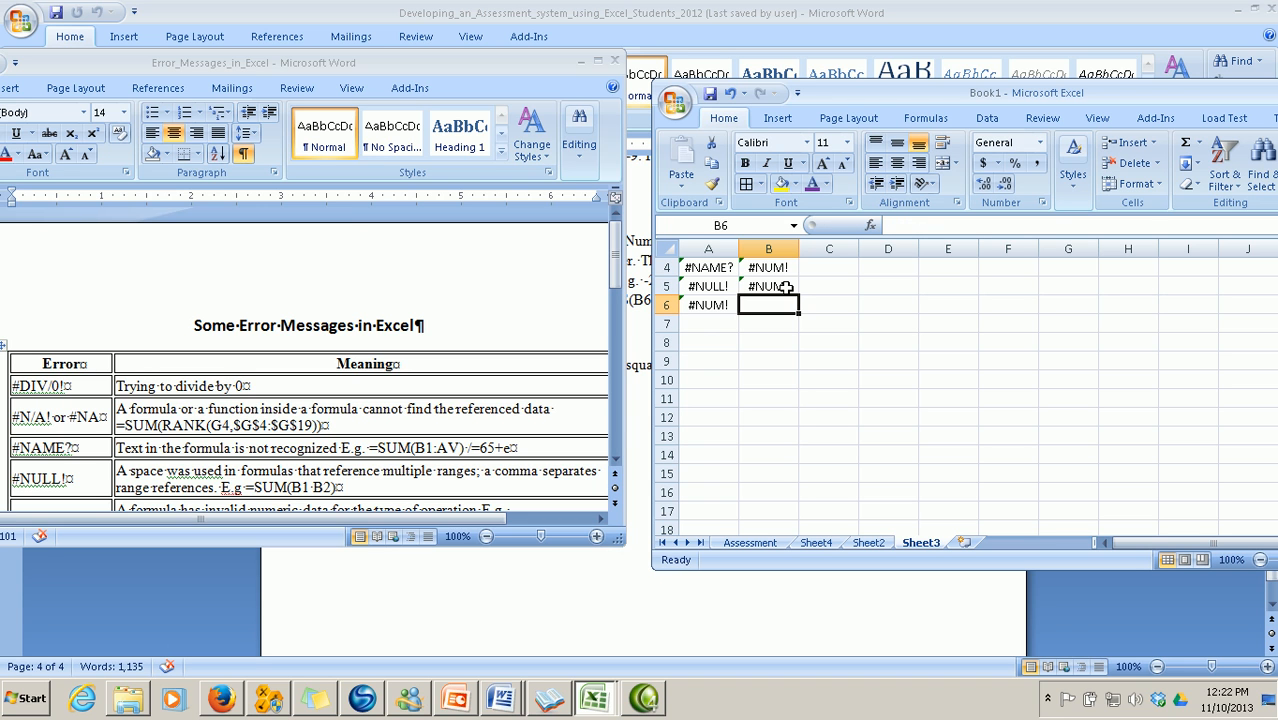
Enter =9^10 in B6 and =9^20 in B7, which return valid numbers
type("=")
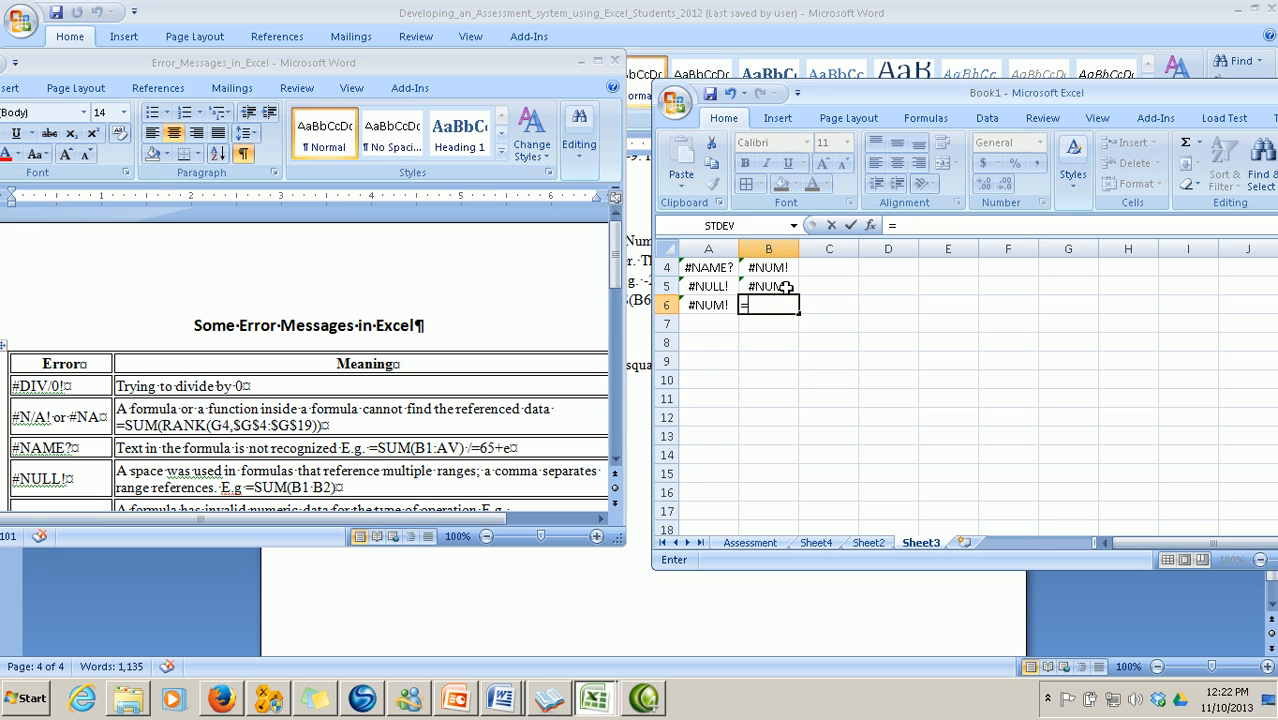
type("9^10")
key("Return")
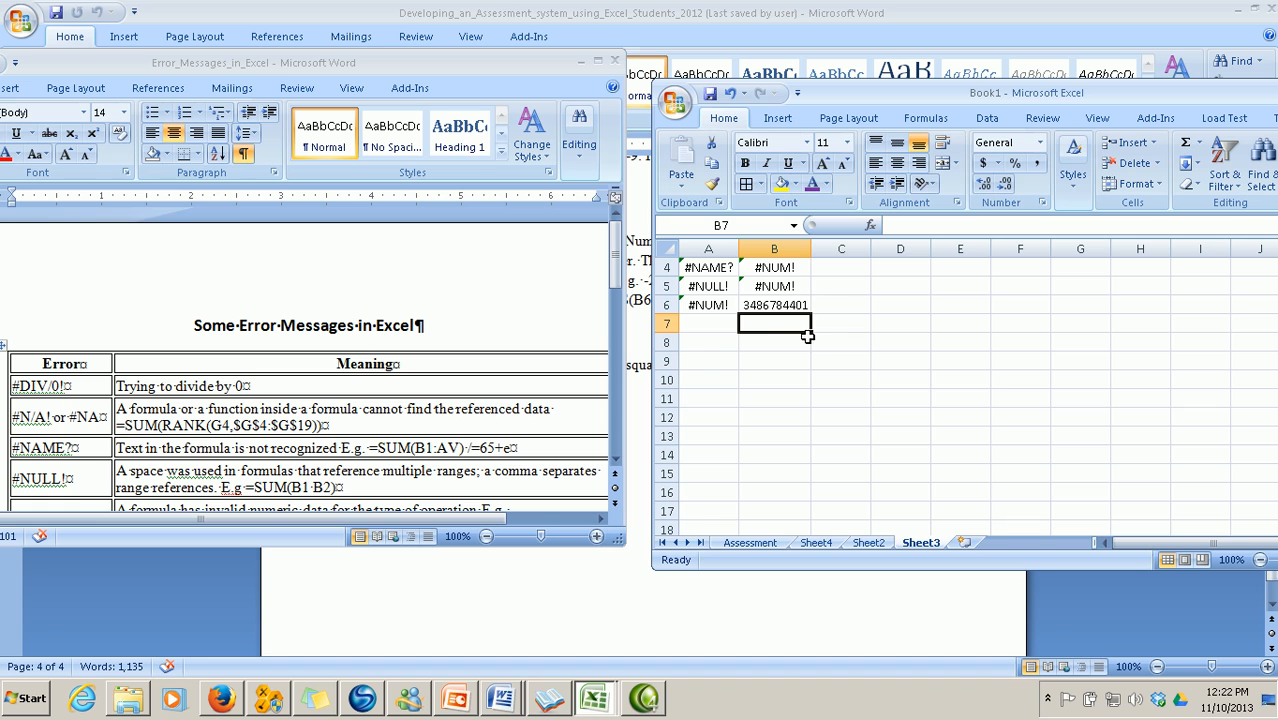
type("=9")
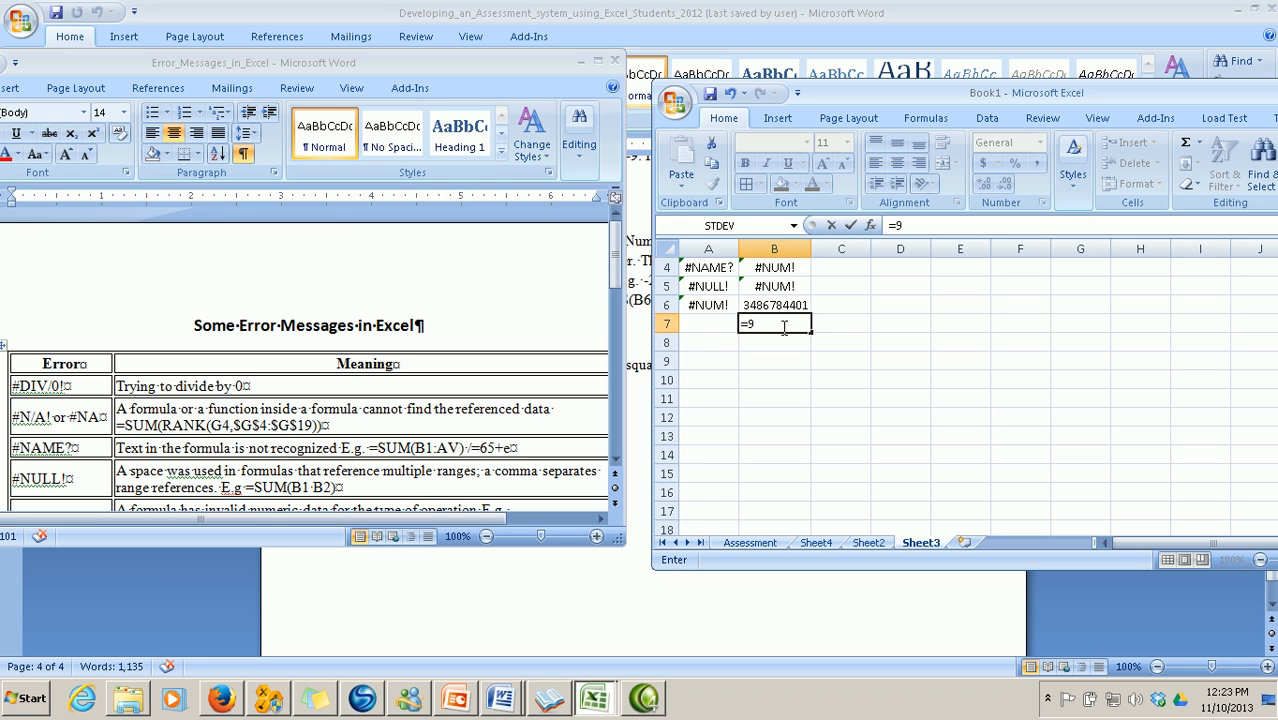
type("^20")
key("Return")
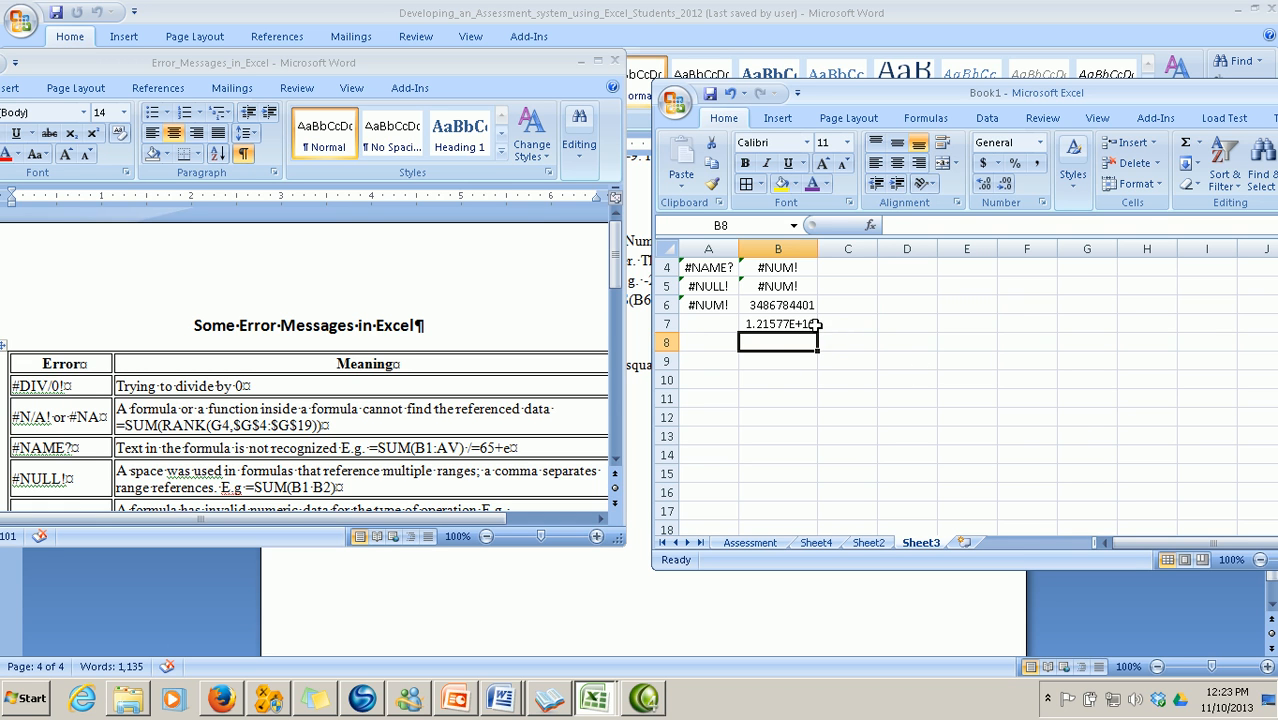
Maximize the Error_Messages_in_Excel window and scroll up to show its title and full table
left_click_drag(613, 270, 608, 335)
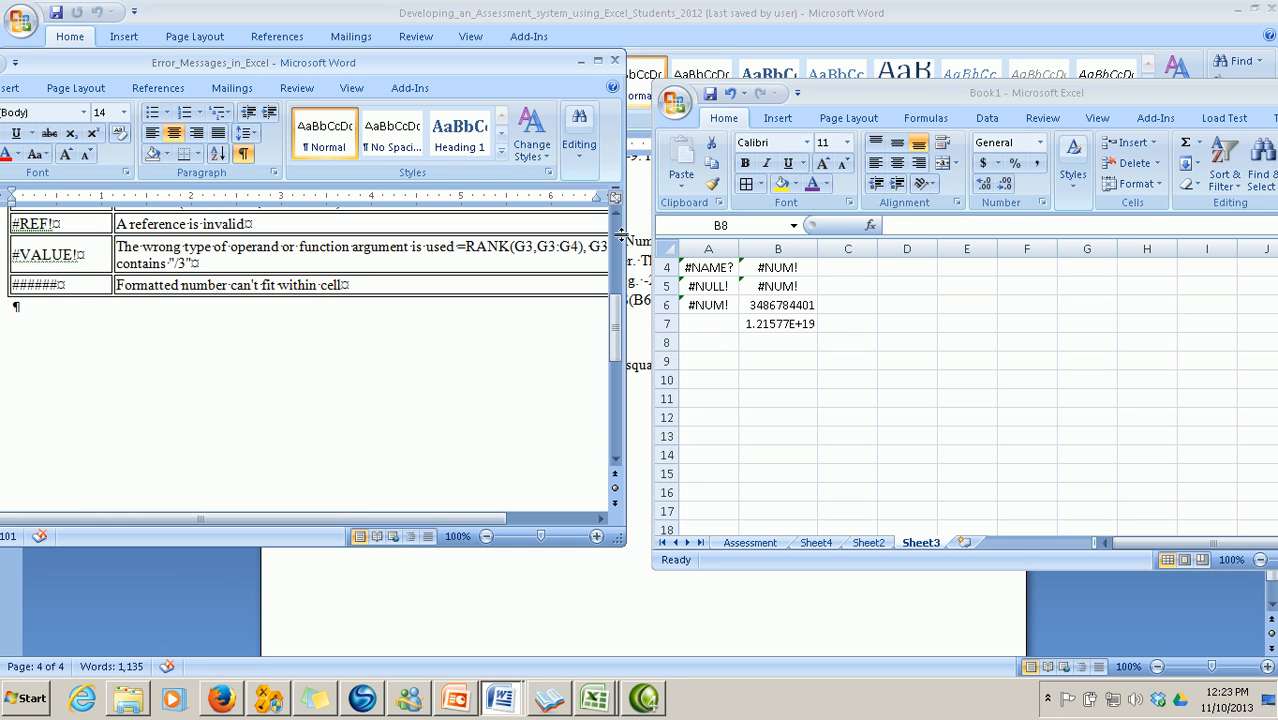
left_click(597, 62)
scroll(826, 368, "up", 4)
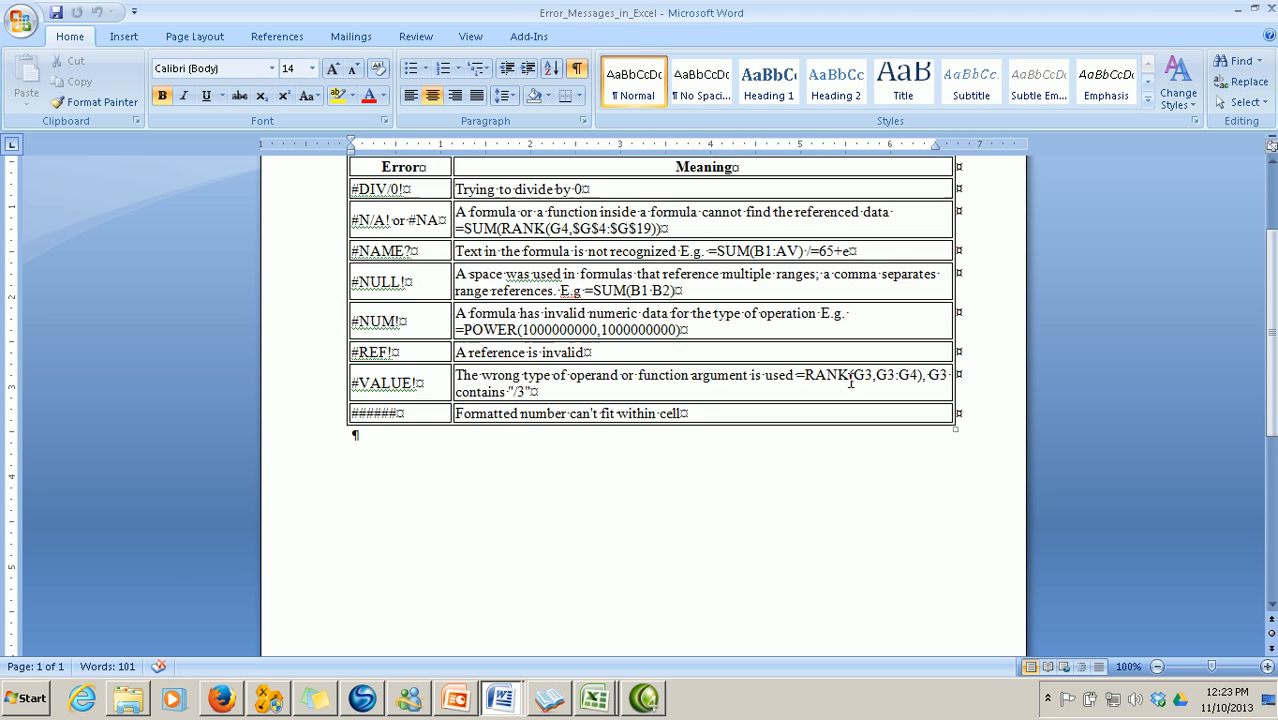
scroll(848, 378, "down", 4)
scroll(851, 380, "up", 4)
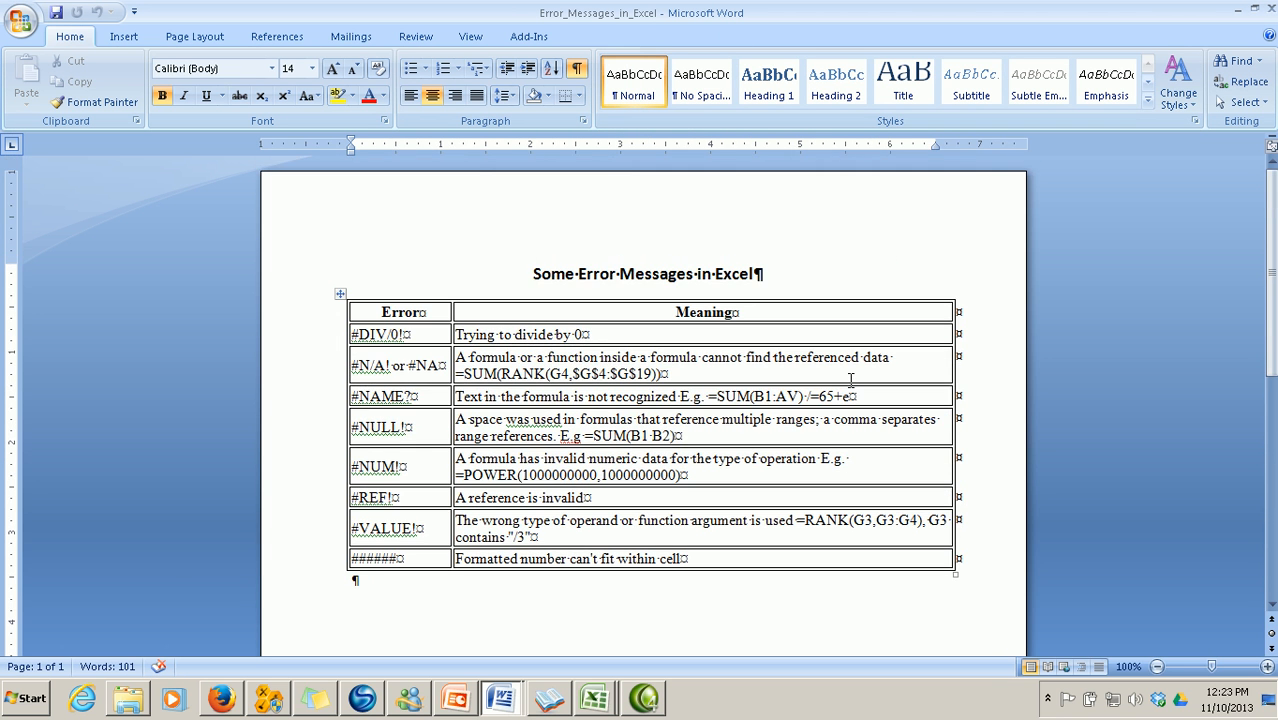
scroll(851, 380, "down", 4)
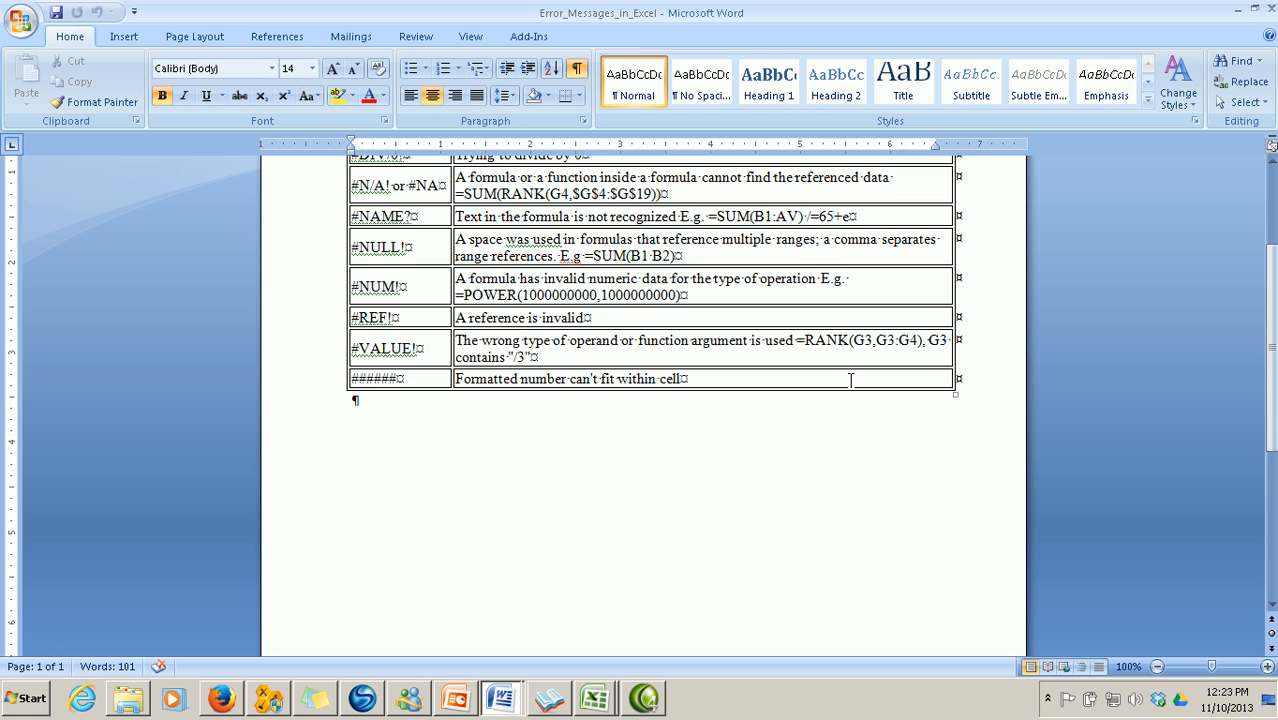
scroll(890, 510, "up", 1)
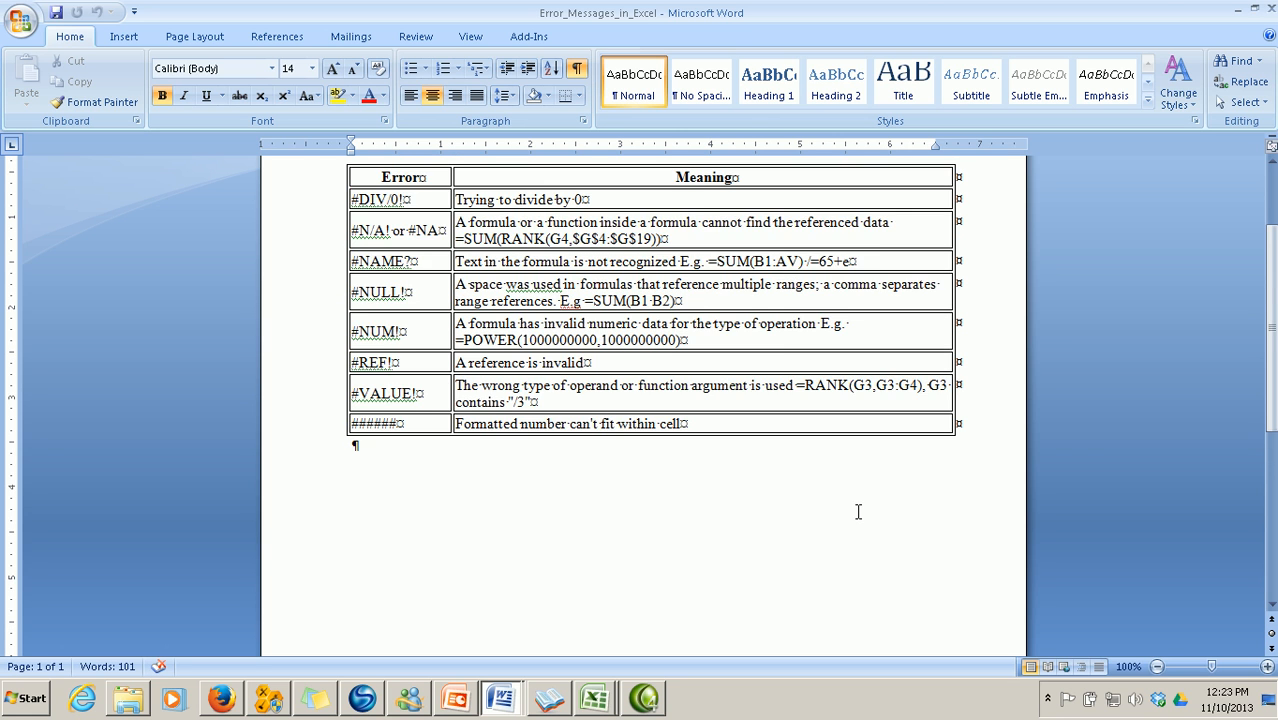
scroll(859, 511, "up", 1)
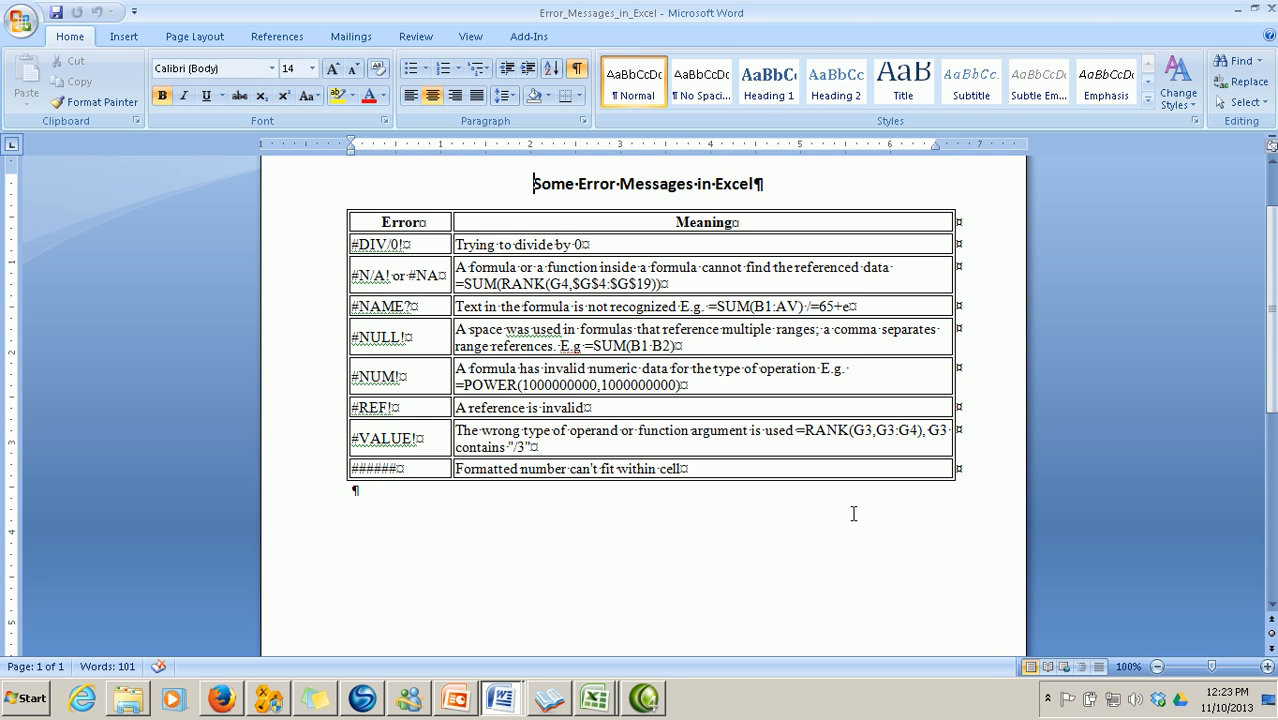